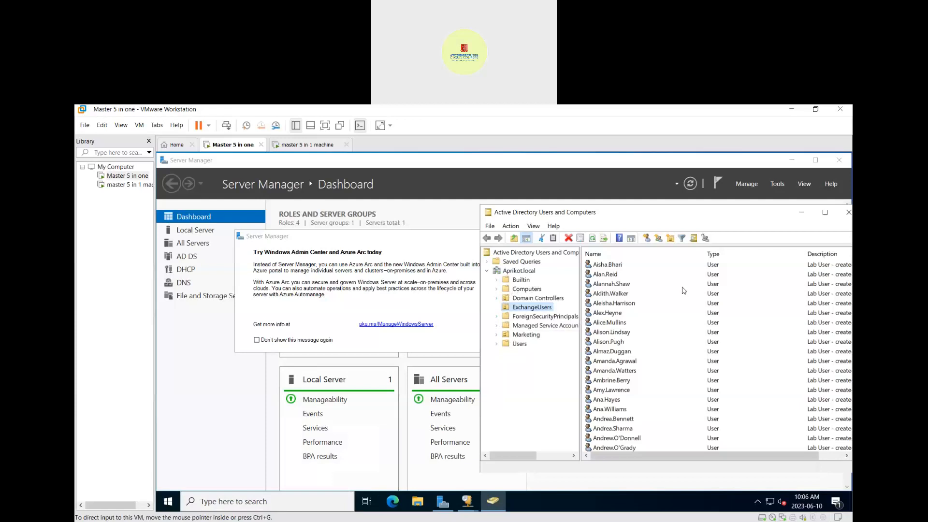
- Show All Servers without the Admin Center popup, filter by 'c', then search Windows for 'cmd'
click(194, 244)
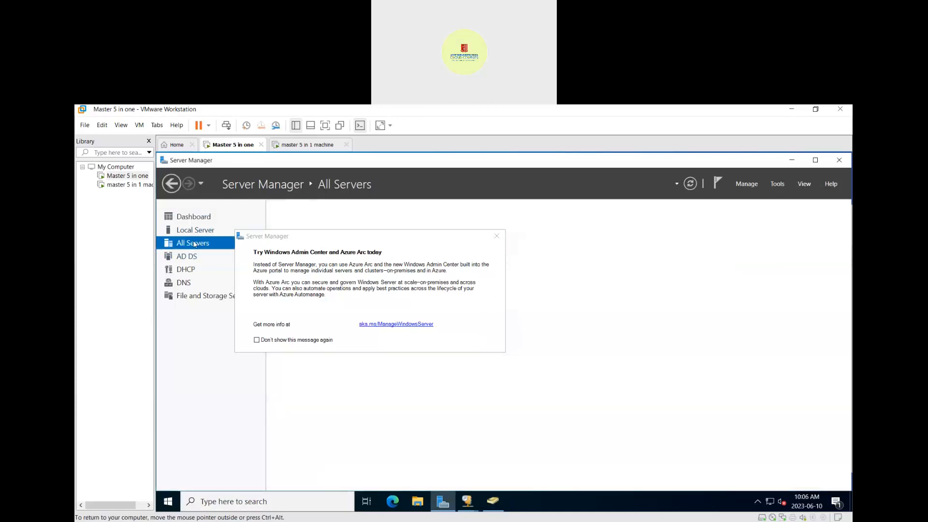
click(495, 238)
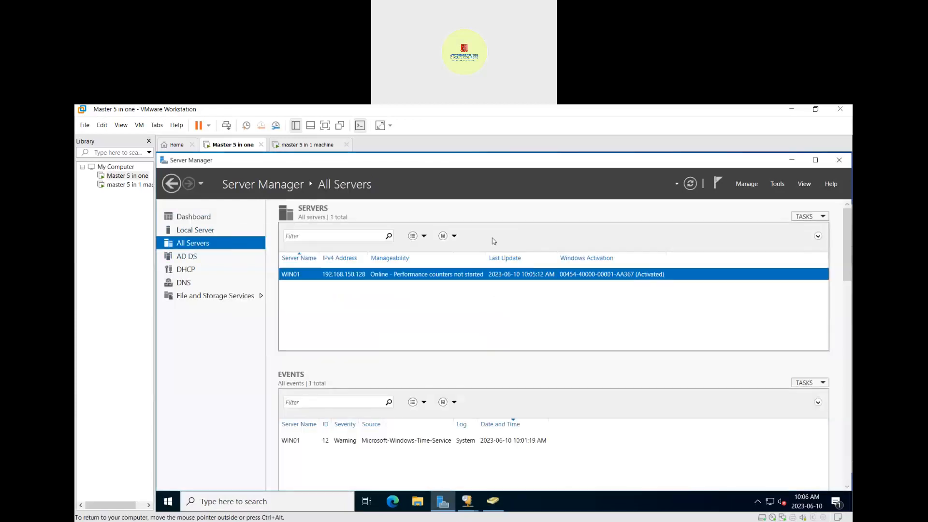
click(317, 236)
text(c)
click(234, 499)
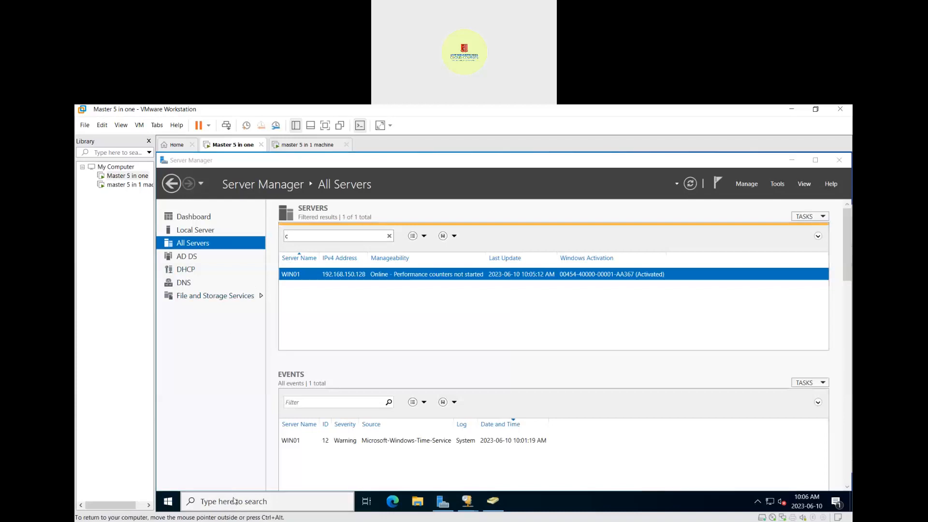
text(cmd)
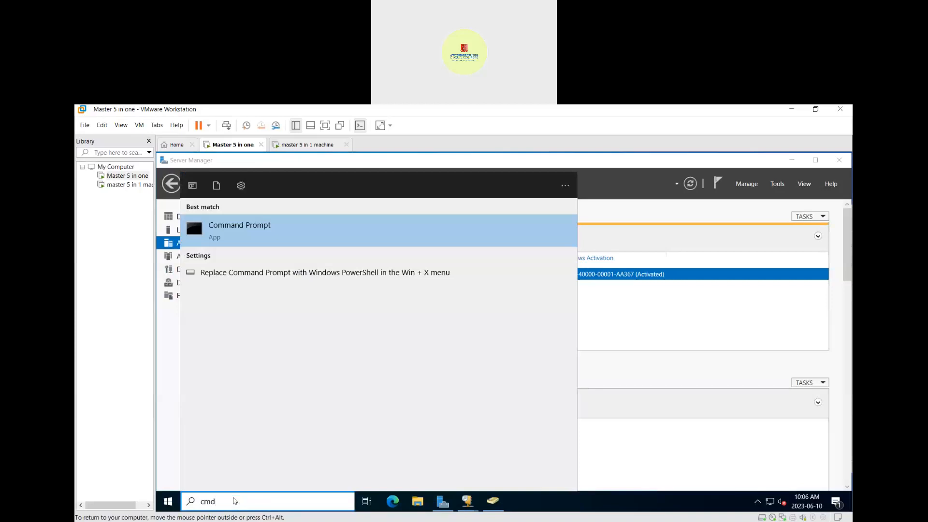
- In Command Prompt, run ipconfig and ipconfig/all to show Win01's 192.168.150.128 configuration
click(251, 236)
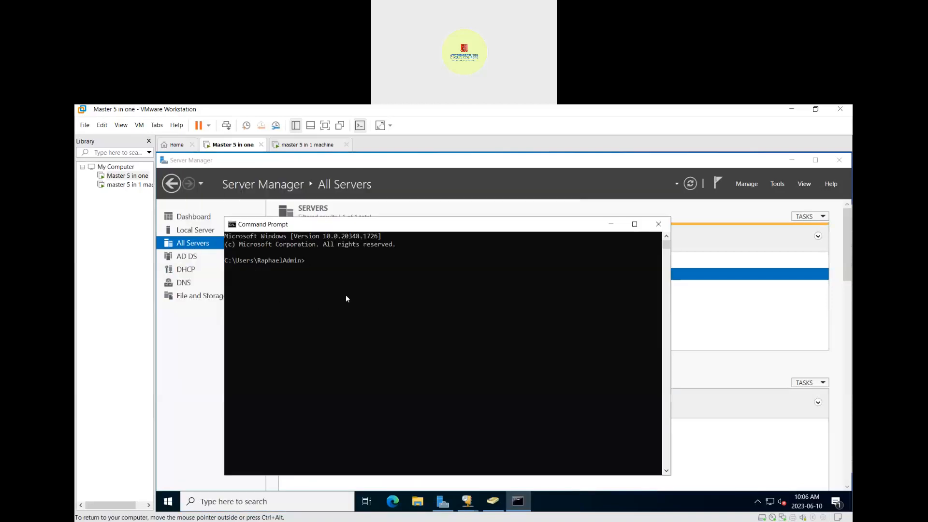
text(ipconfig)
key(Return)
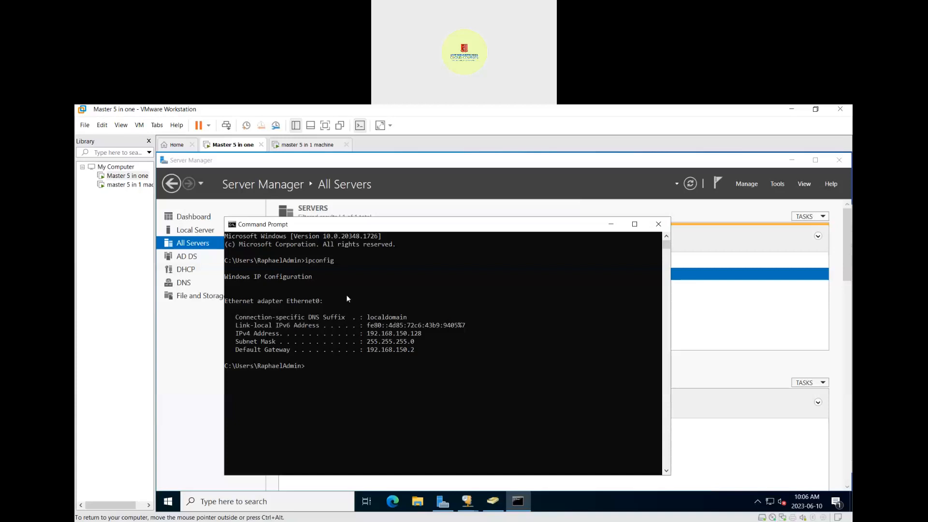
text(ipconfig/all)
key(Return)
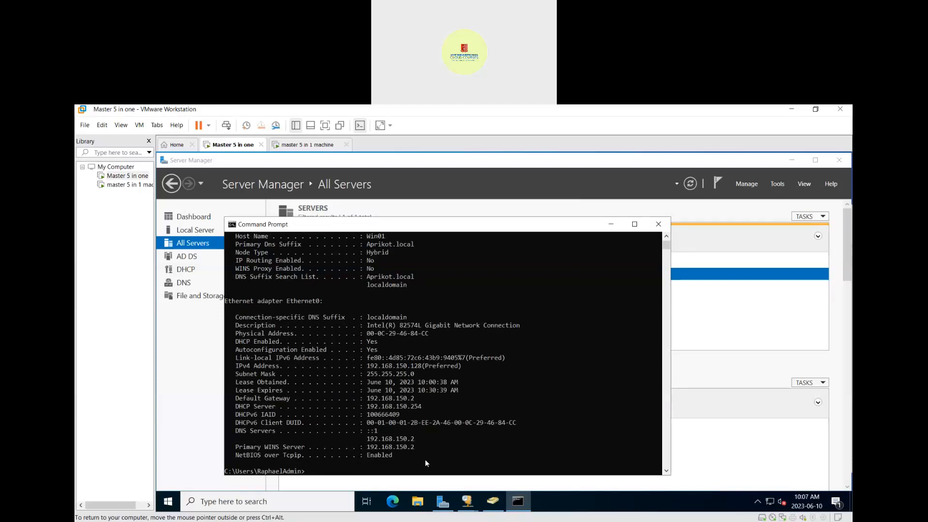
mouse_move(444, 505)
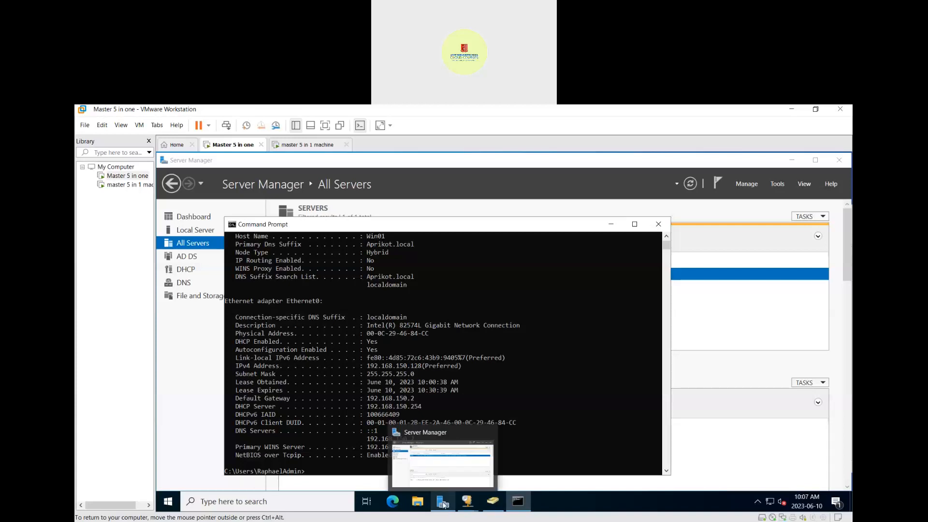
- Bring Server Manager forward and show the Local Server page for Win01 in Aprikot.local
click(444, 505)
text(c)
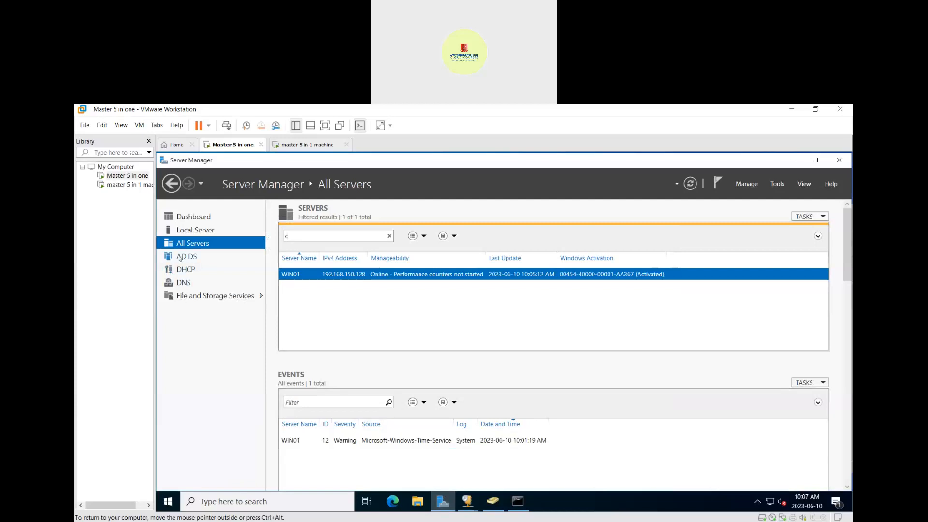
click(190, 234)
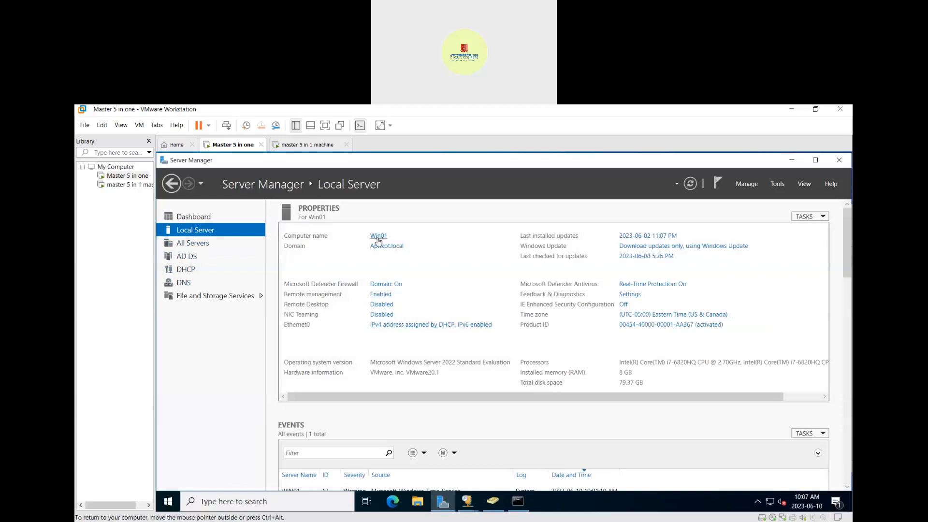
- In Ethernet0's adapter properties, uncheck TCP/IPv6 and bring up its IPv4 settings
click(395, 324)
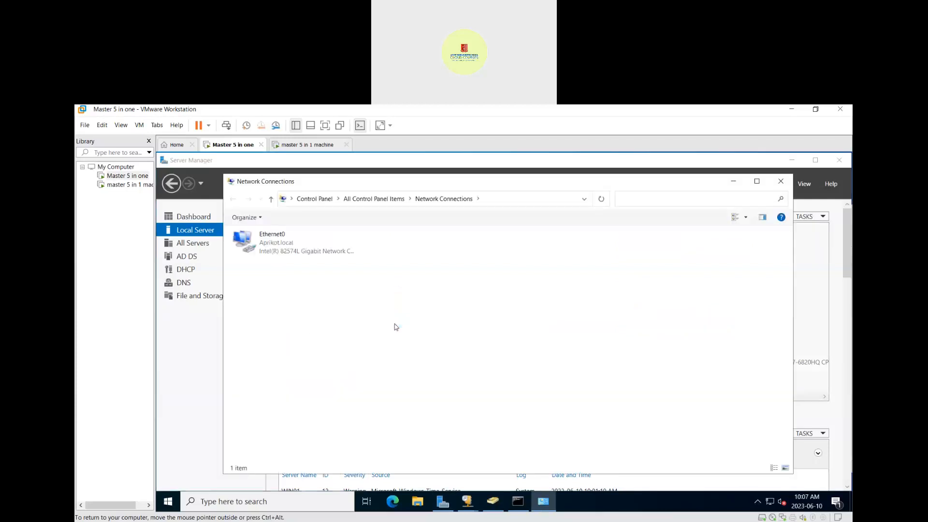
double_click(267, 245)
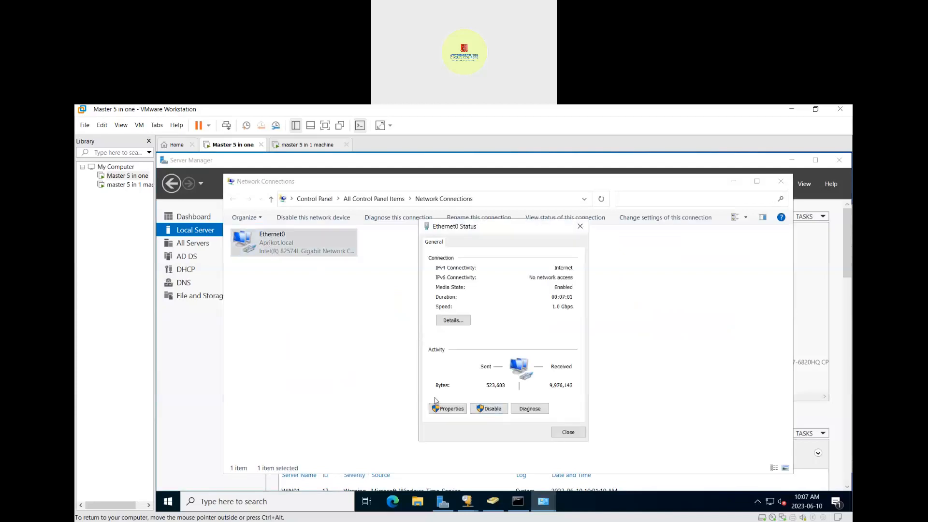
click(447, 408)
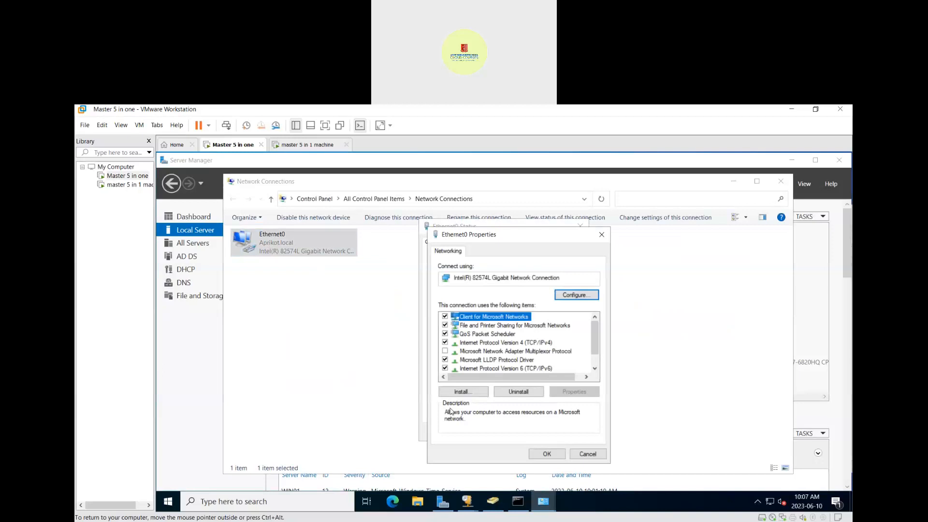
click(445, 369)
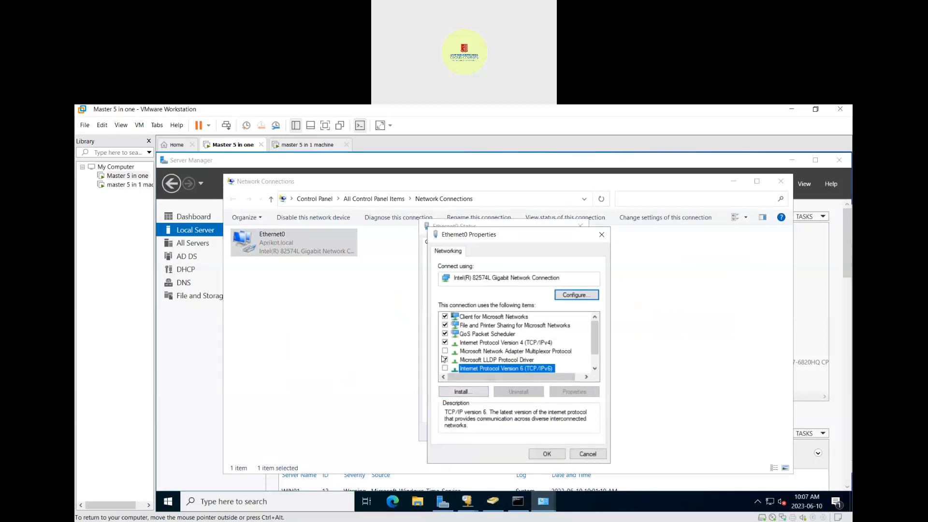
double_click(465, 343)
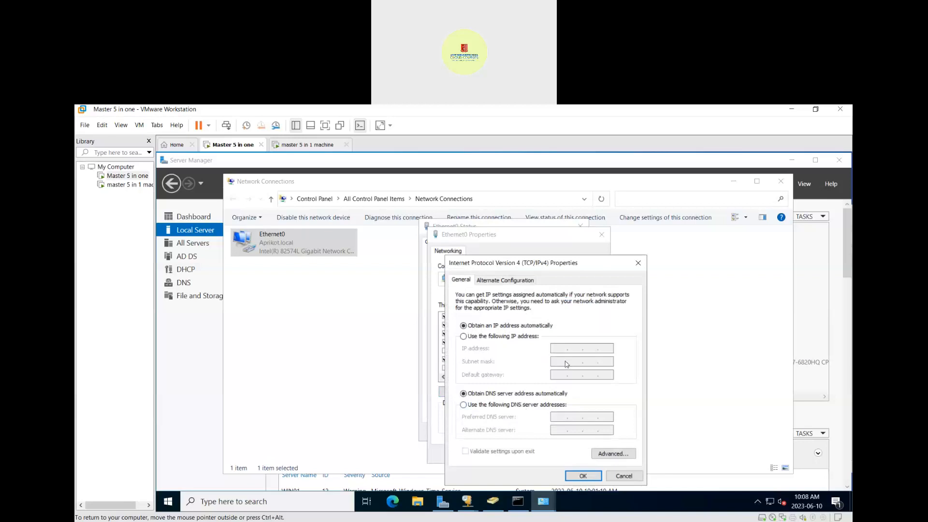
- Give Ethernet0 static IPv4 192.168.200.1, mask 255.255.255.0, DNS 192.168.200.1, and no gateway
click(465, 337)
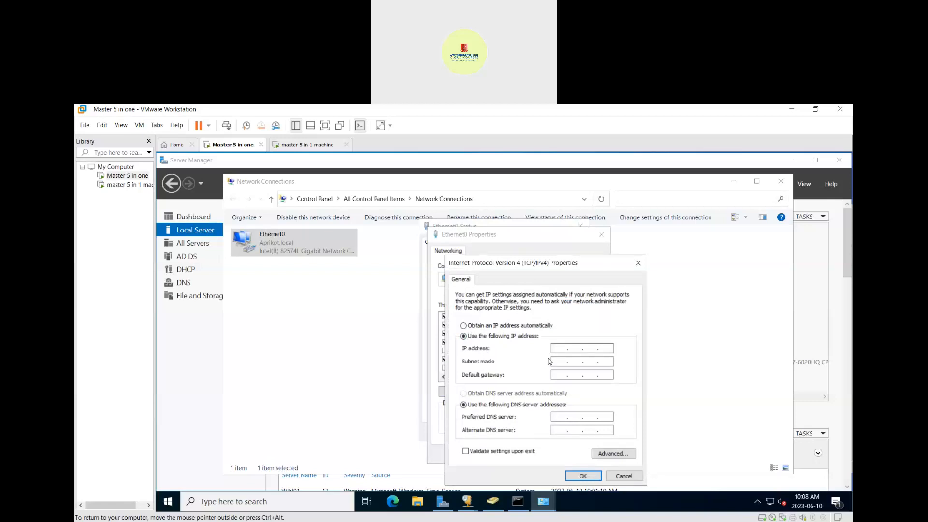
text(192 . 168 . 200 . 1)
click(560, 360)
click(559, 374)
text(192)
key(BackSpace)
key(BackSpace)
key(BackSpace)
click(560, 417)
text(192 . 168 . 200)
click(581, 475)
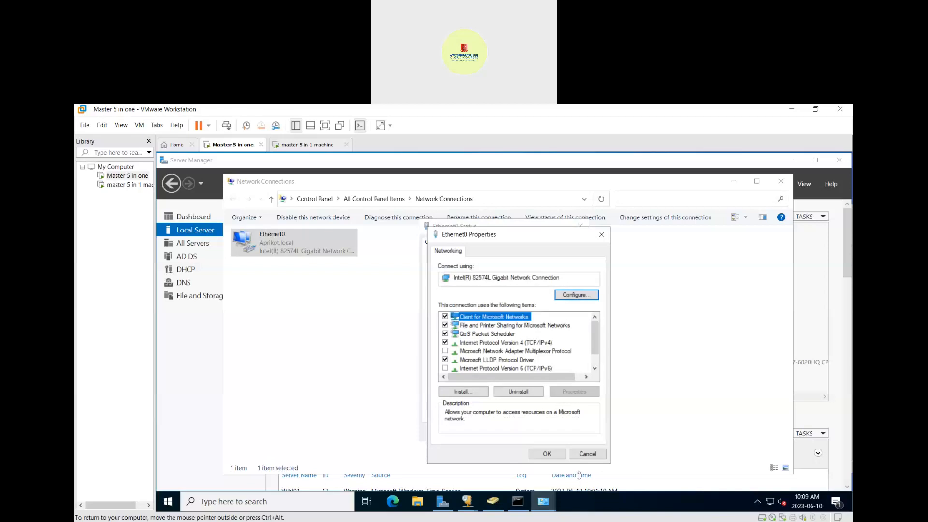
- Save Ethernet0's properties, close its status window, and switch to the master 5 in 1 machine VM
click(550, 455)
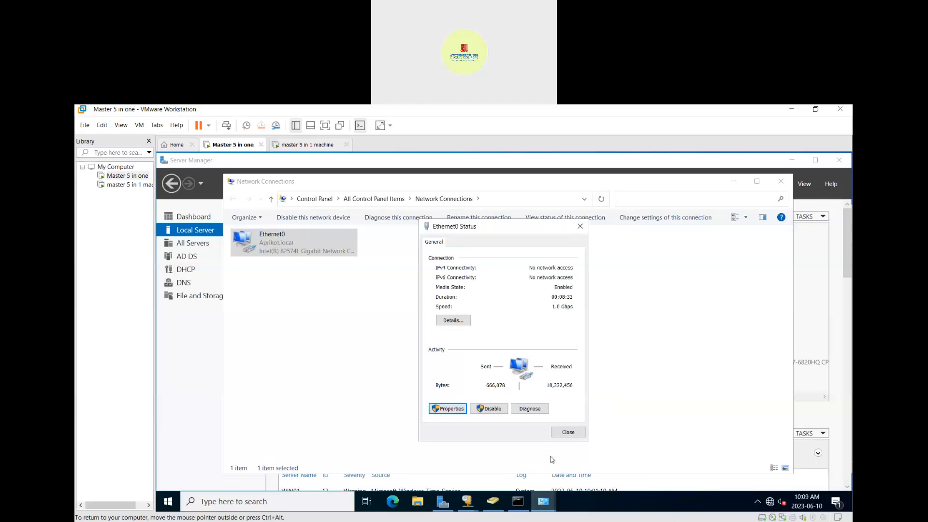
click(565, 432)
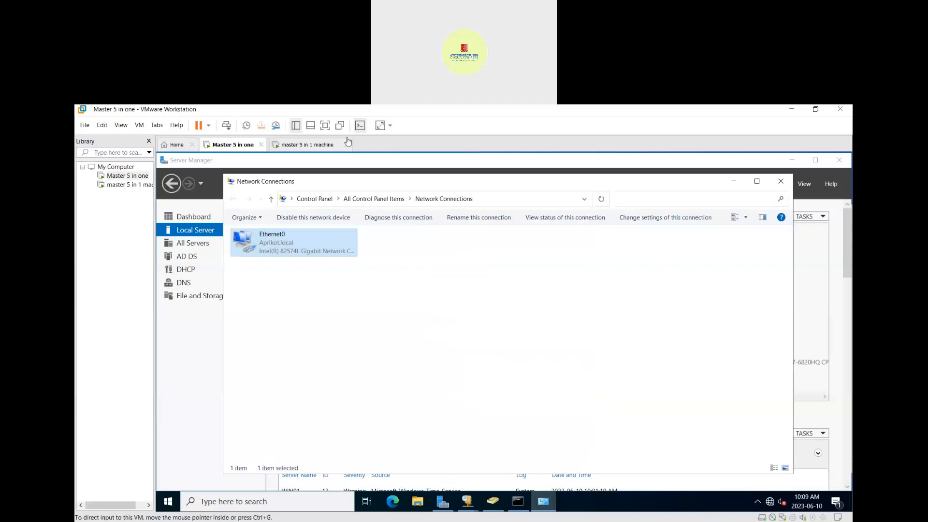
click(329, 145)
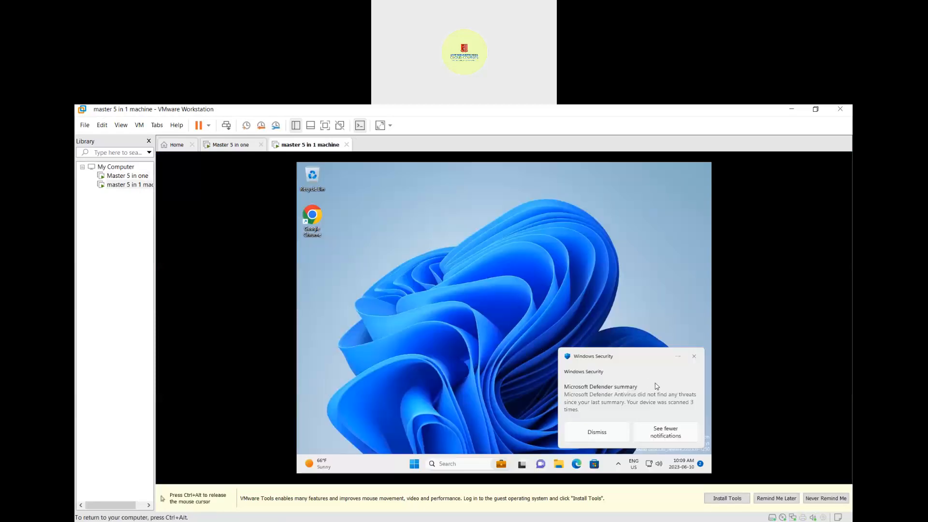
- Dismiss the Defender notice and bring up the Ethernet settings showing Automatic (DHCP) IP and DNS assignment
click(693, 356)
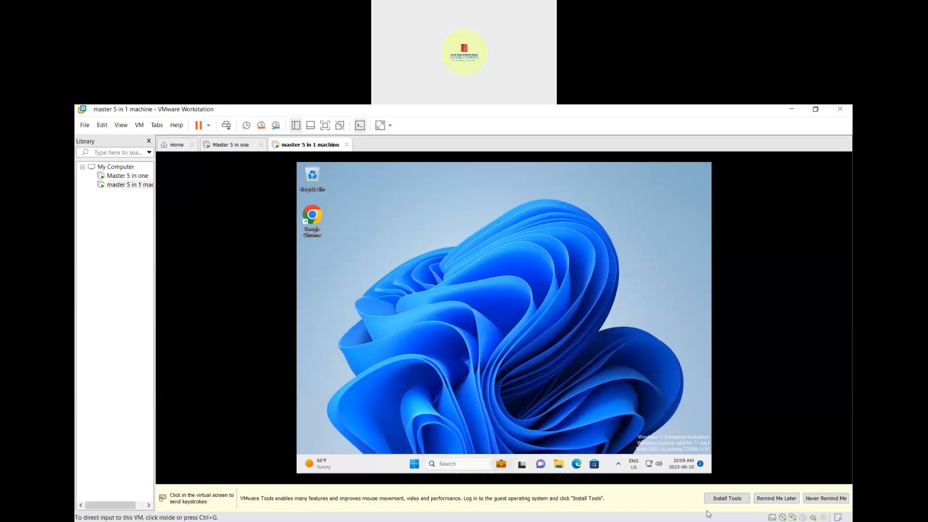
right_click(651, 464)
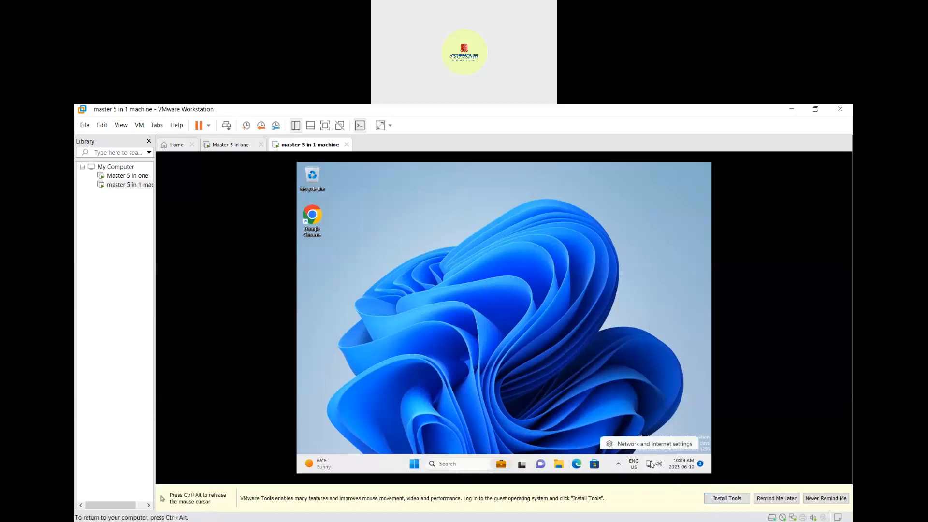
click(642, 441)
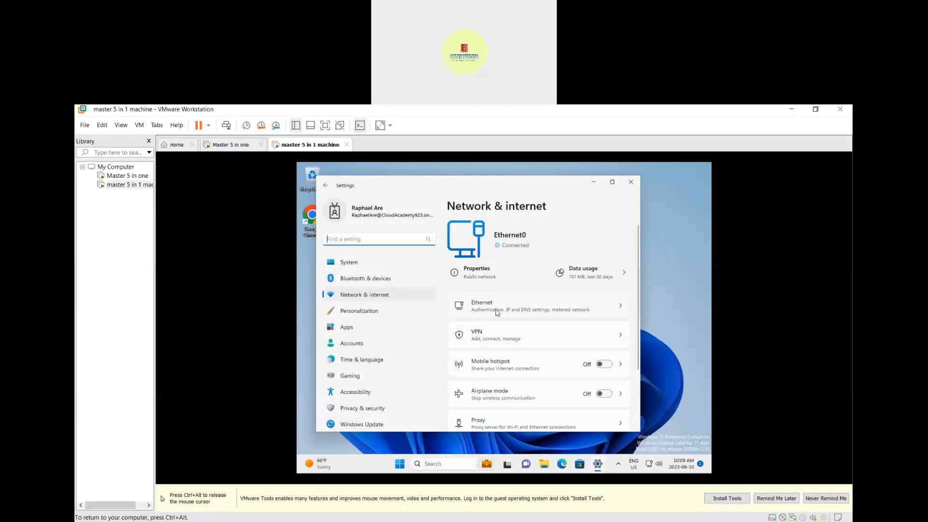
click(497, 312)
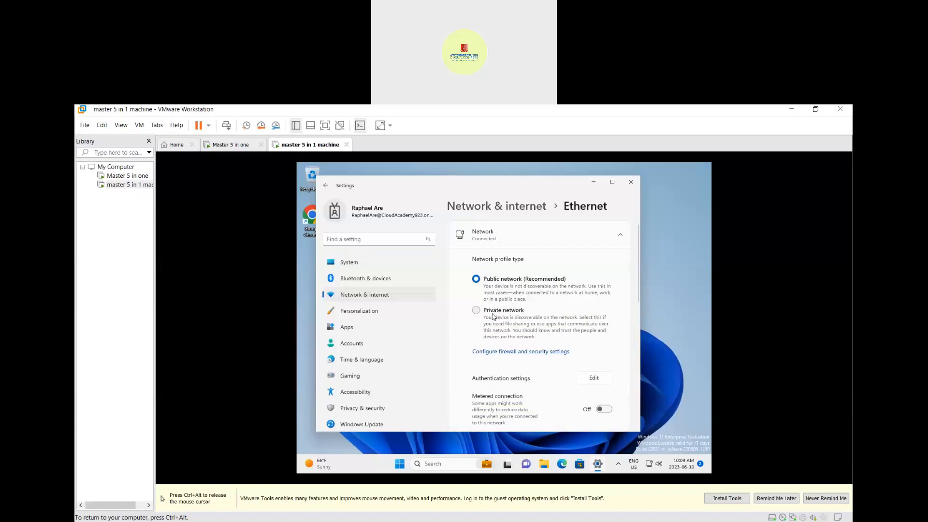
scroll(504, 328, down, 3)
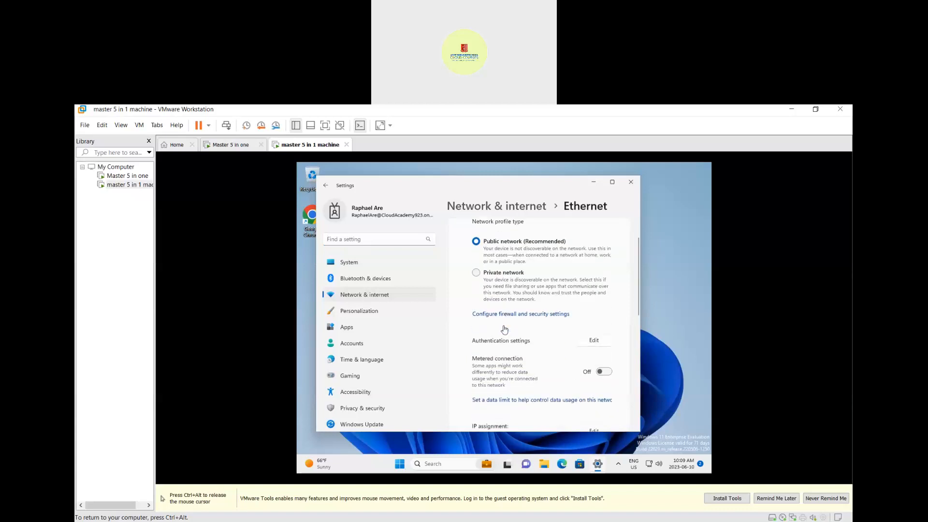
scroll(504, 329, down, 2)
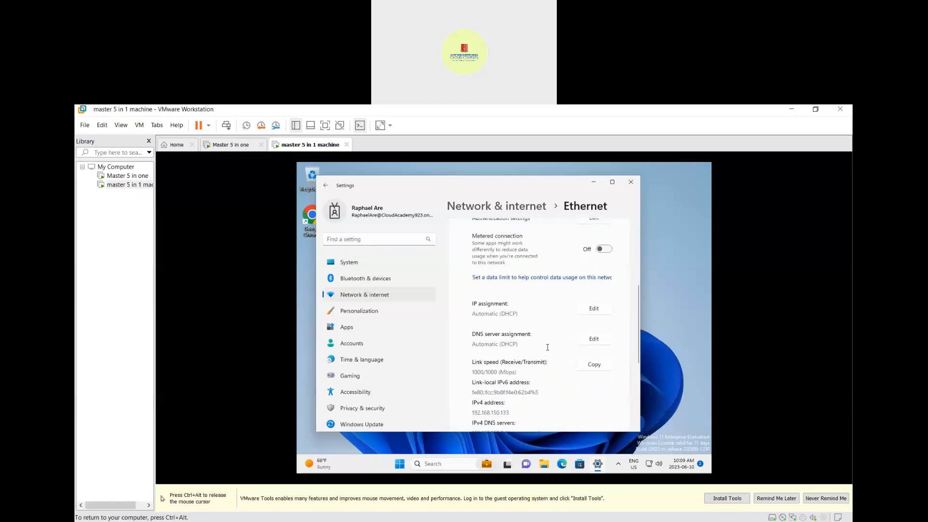
- Switch the Ethernet IP assignment to Manual with IPv4 turned on
click(597, 313)
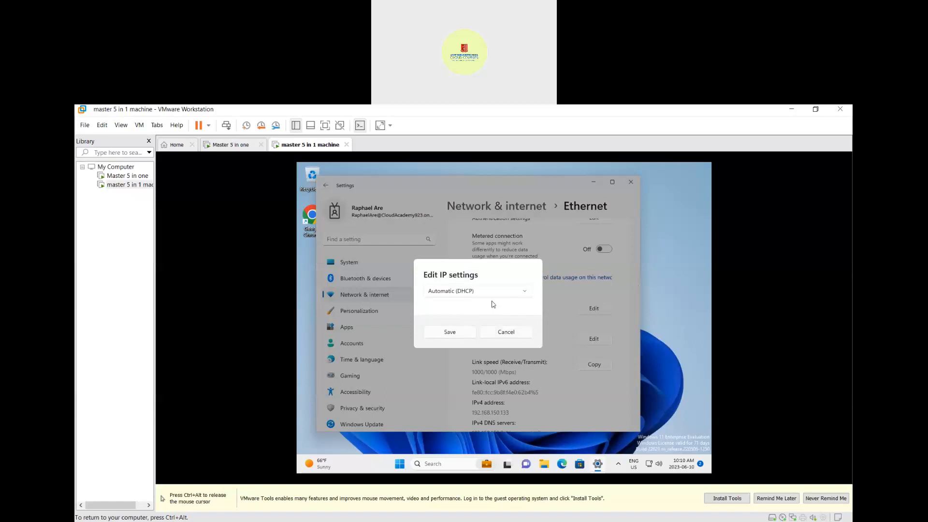
click(525, 293)
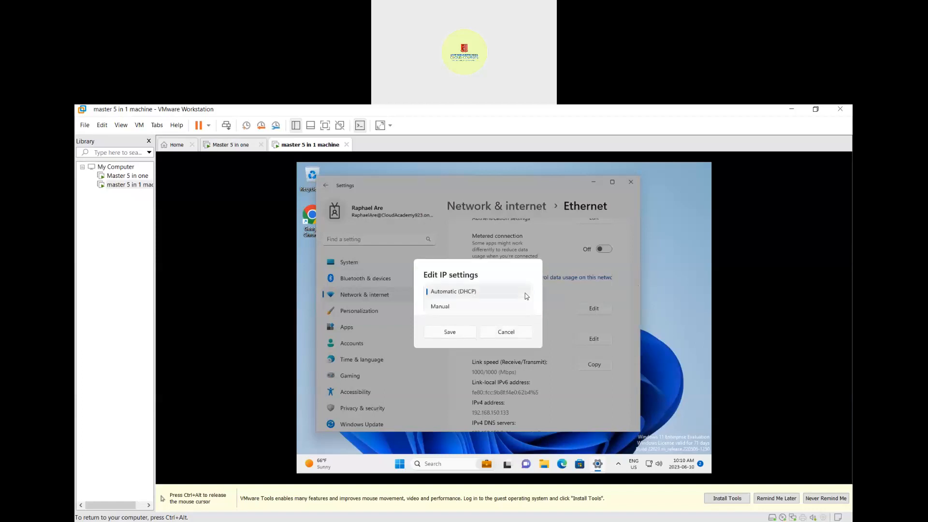
click(478, 311)
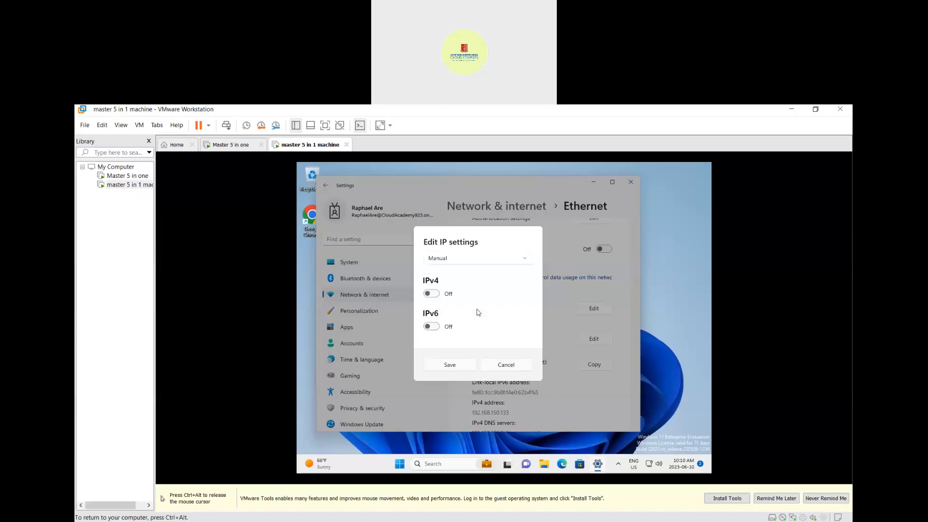
click(430, 293)
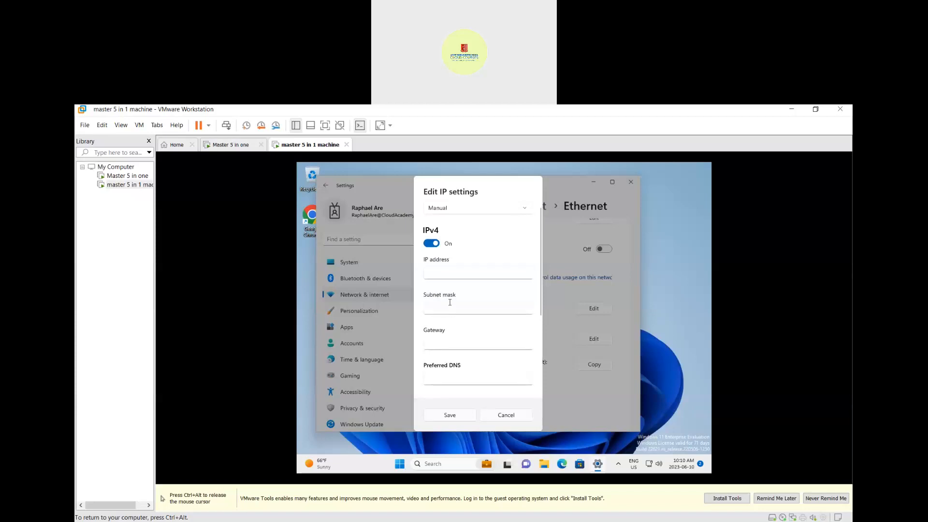
- Enter IP 192.168.200.2, mask 255.255.255.0, preferred DNS 192.168.200.1, and save
click(451, 273)
text(192)
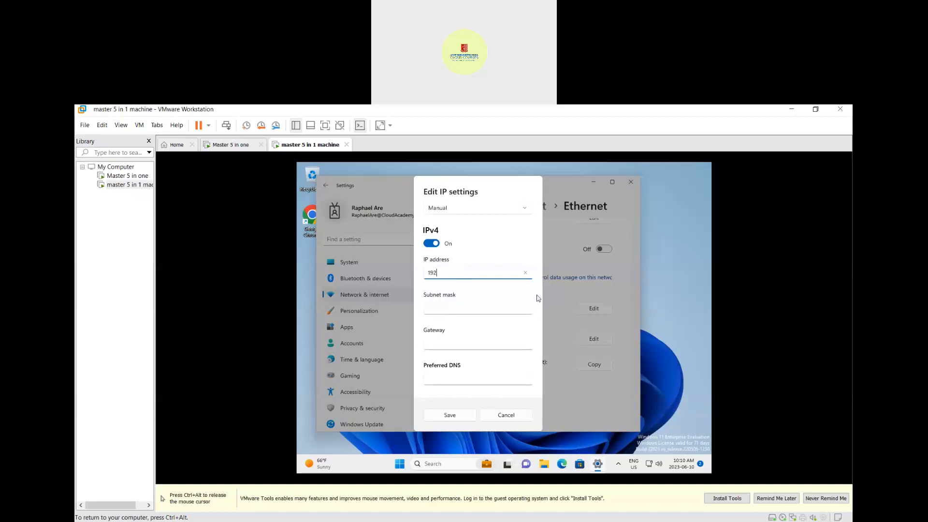
text(.168.200.2)
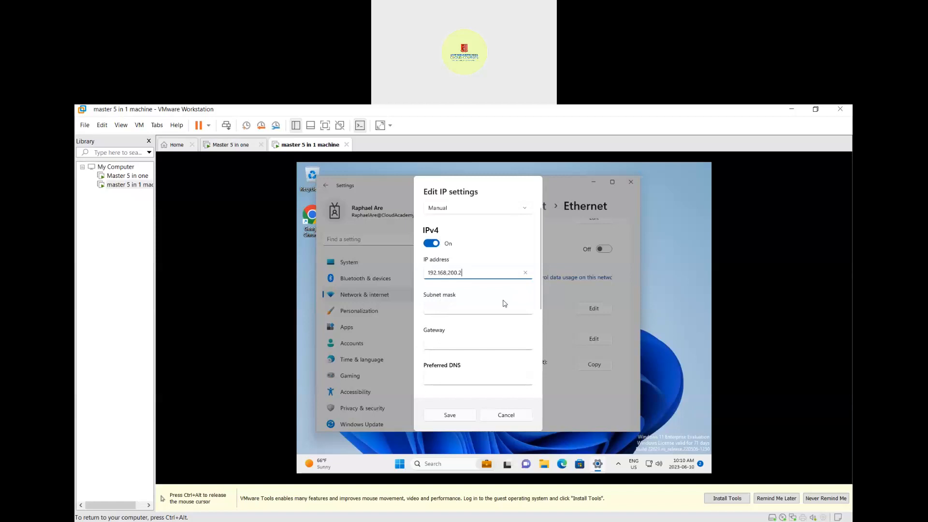
click(497, 308)
text(255)
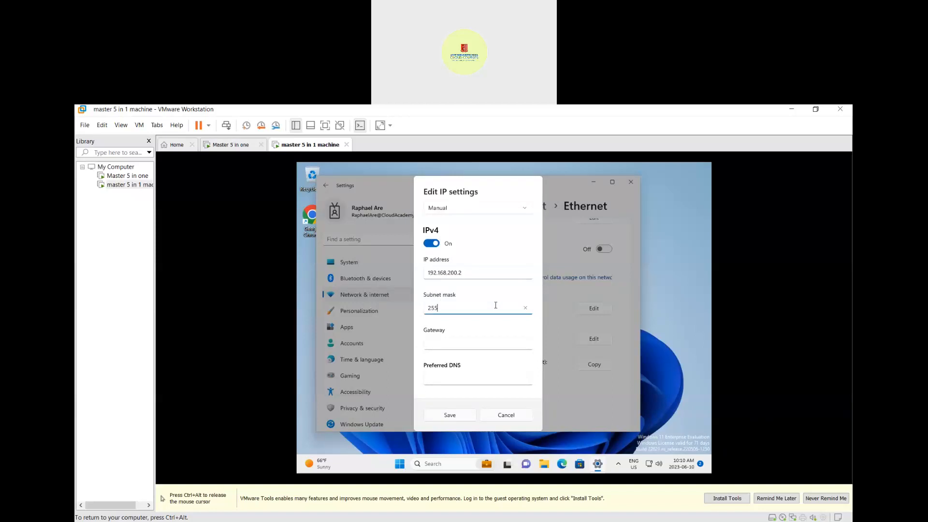
text(.255.255.0)
click(465, 344)
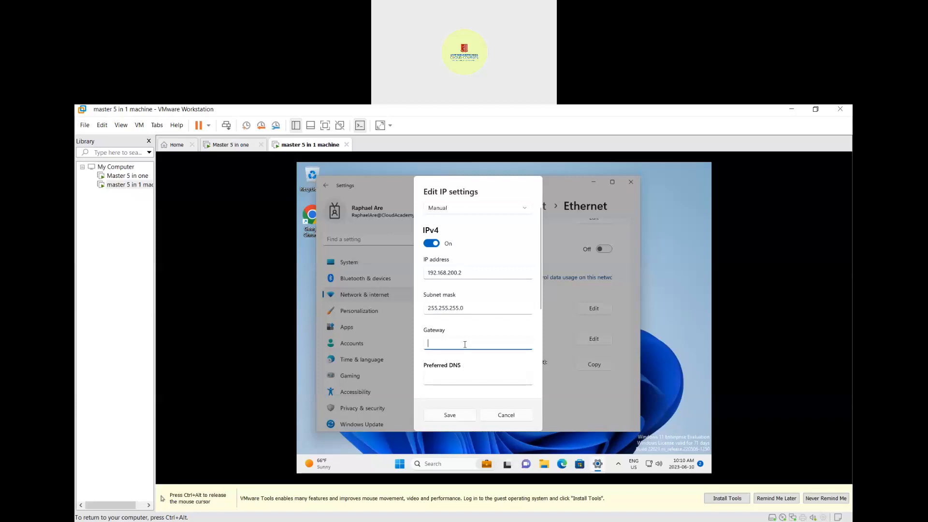
click(455, 378)
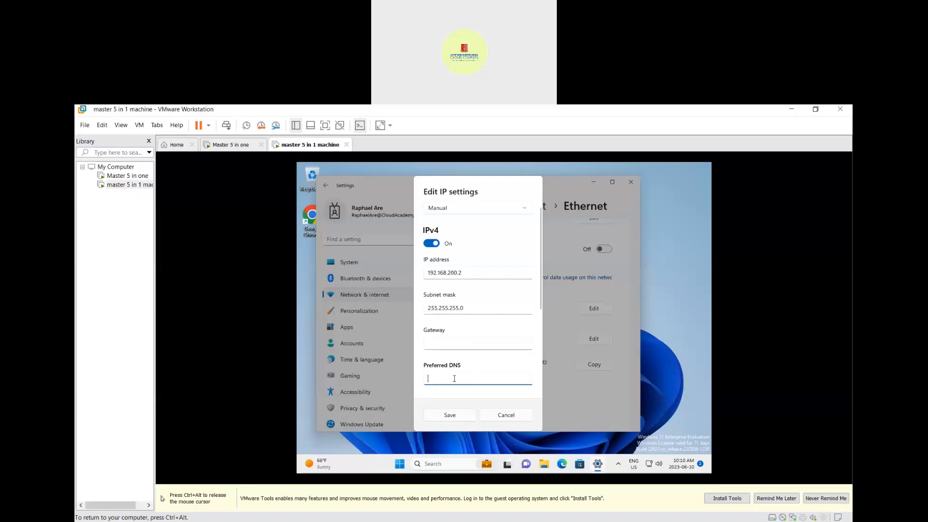
text(192.168.200.1)
click(450, 415)
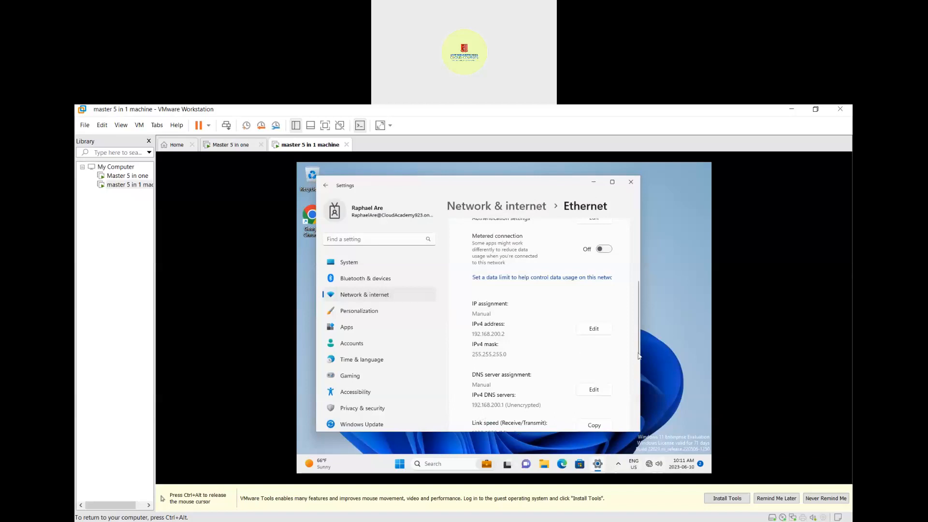
- Close Settings and launch Command Prompt from a 'cmd' search
key(ctrl+alt)
click(625, 182)
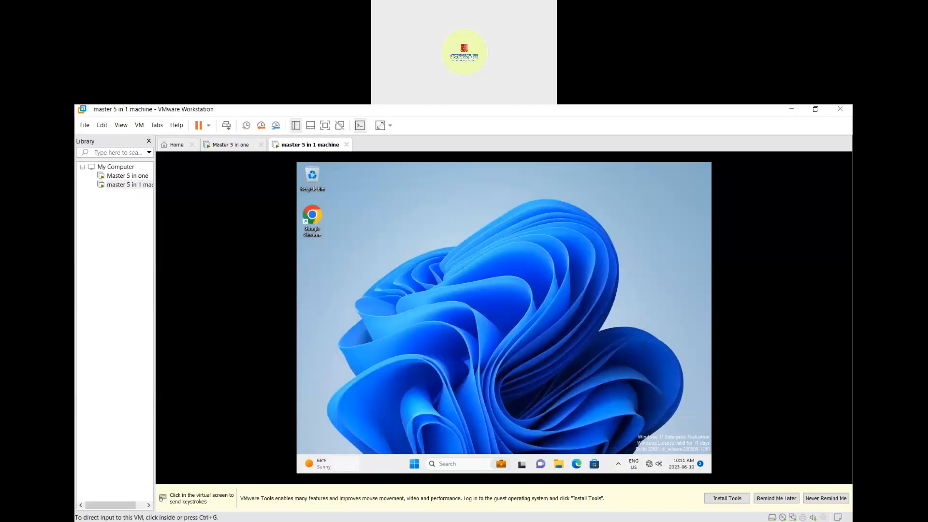
click(440, 465)
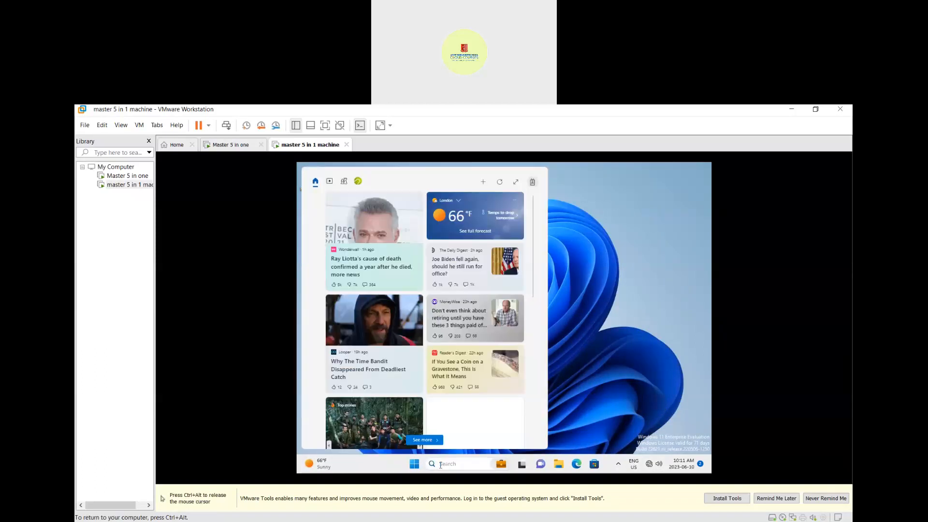
text(cmd)
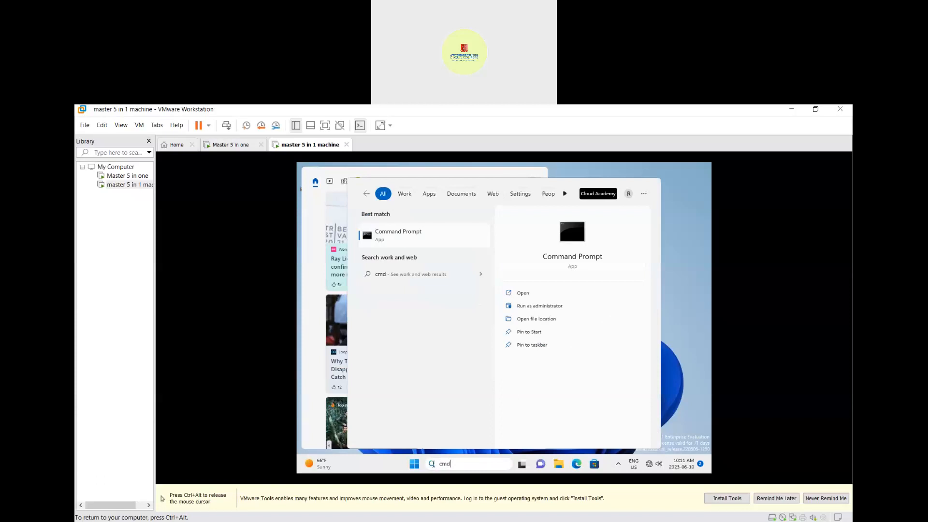
click(521, 293)
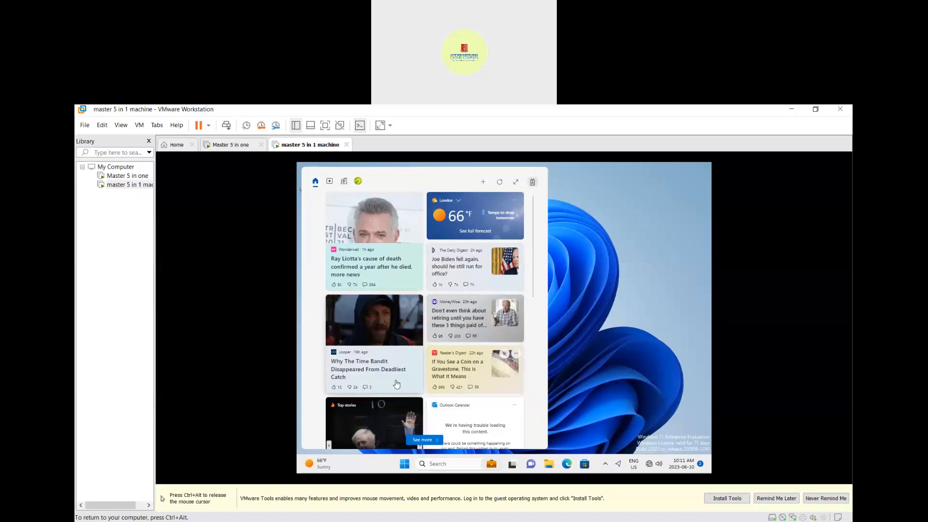
- Ping 192.168.200.1 to get 4 of 4 replies, then bring up File Explorer
key(ctrl+alt)
click(370, 358)
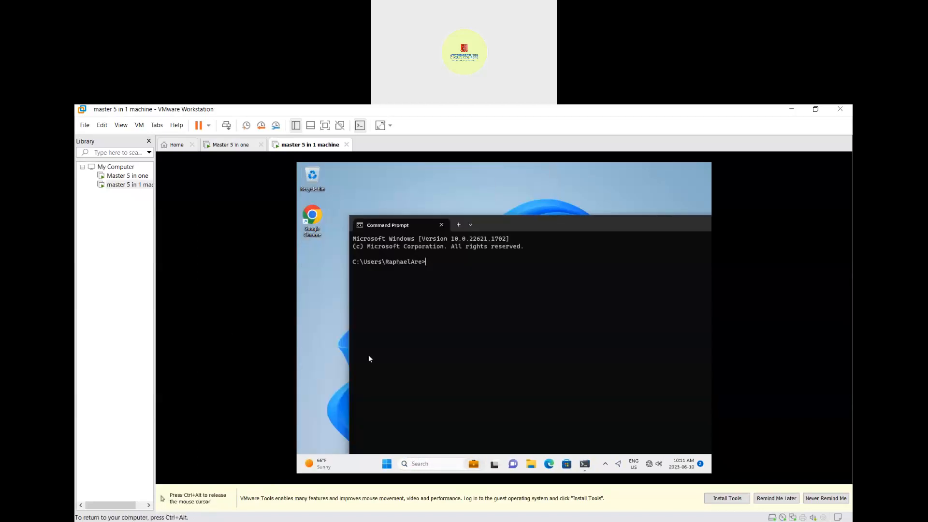
text(ping)
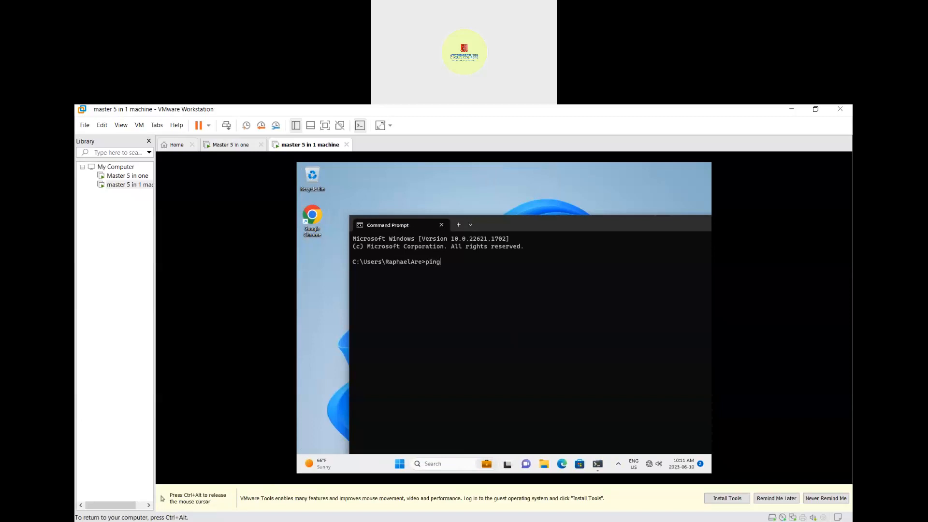
text( 192.168.200.1)
key(Return)
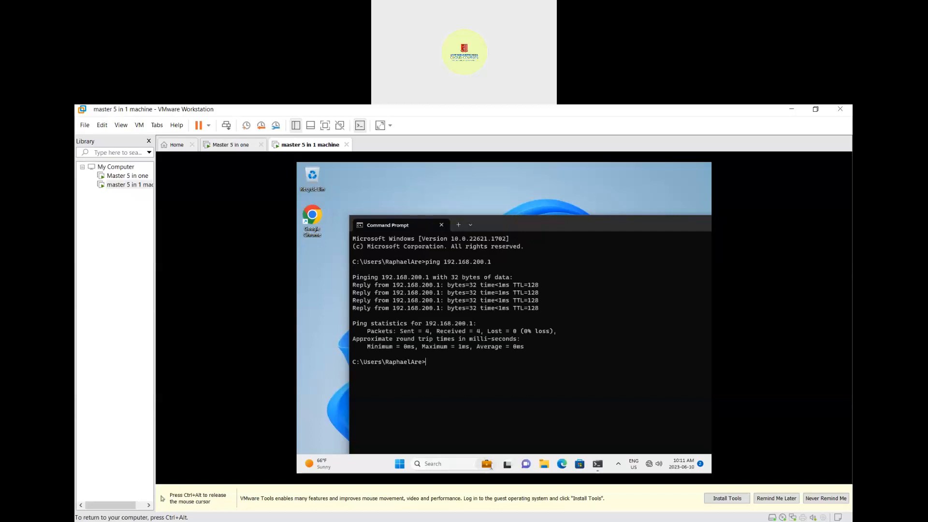
click(544, 465)
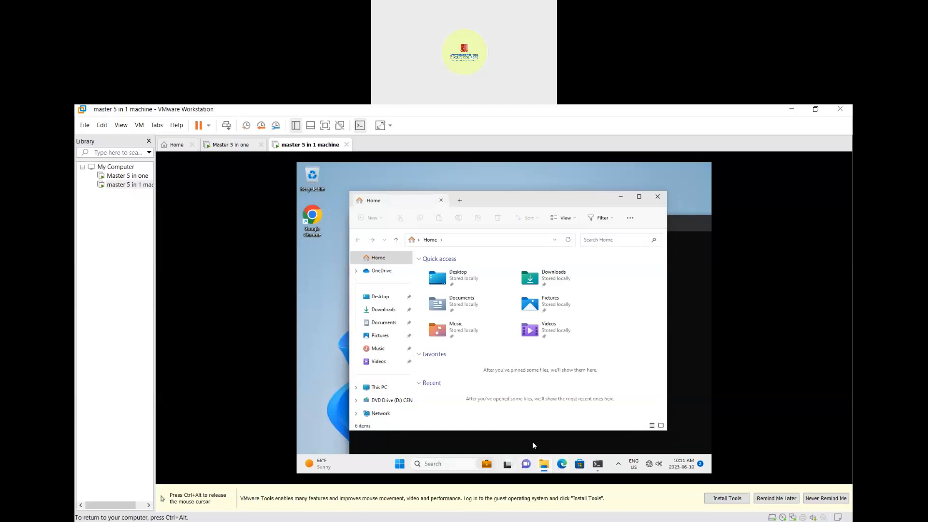
- From This PC's Properties About page for DESKTOP-VLUKCBR, go to Domain or workgroup settings
right_click(382, 388)
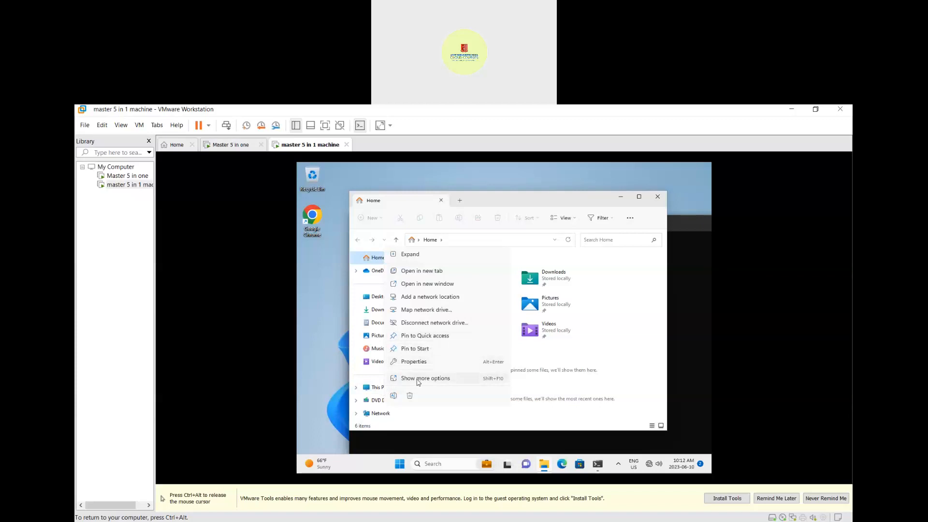
click(420, 379)
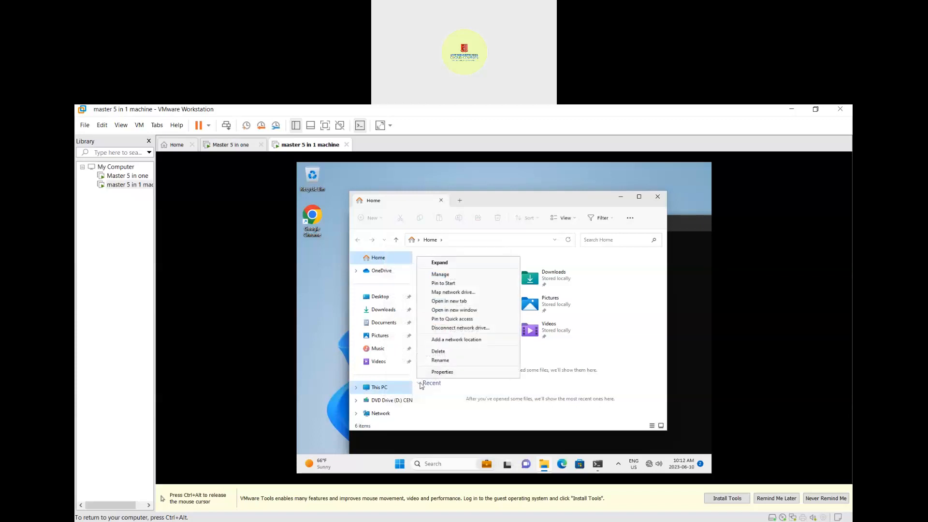
click(439, 373)
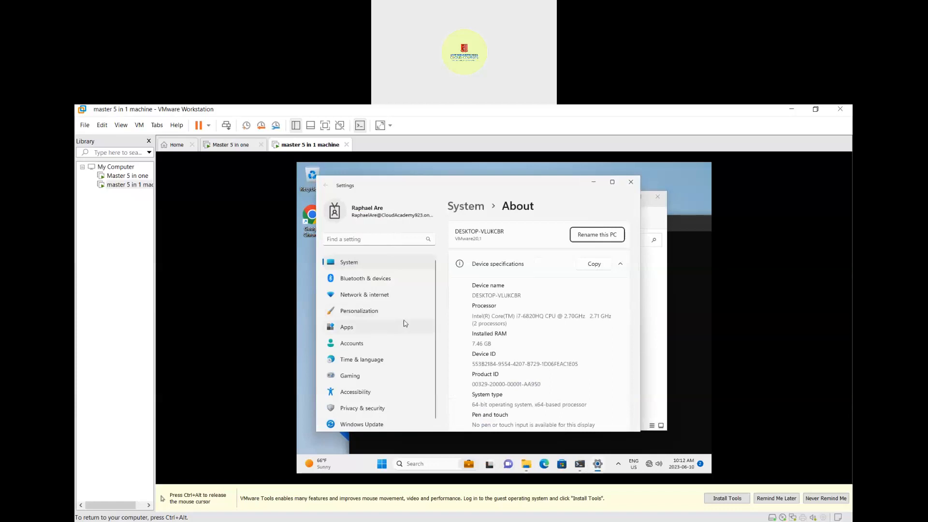
scroll(405, 323, down, 1)
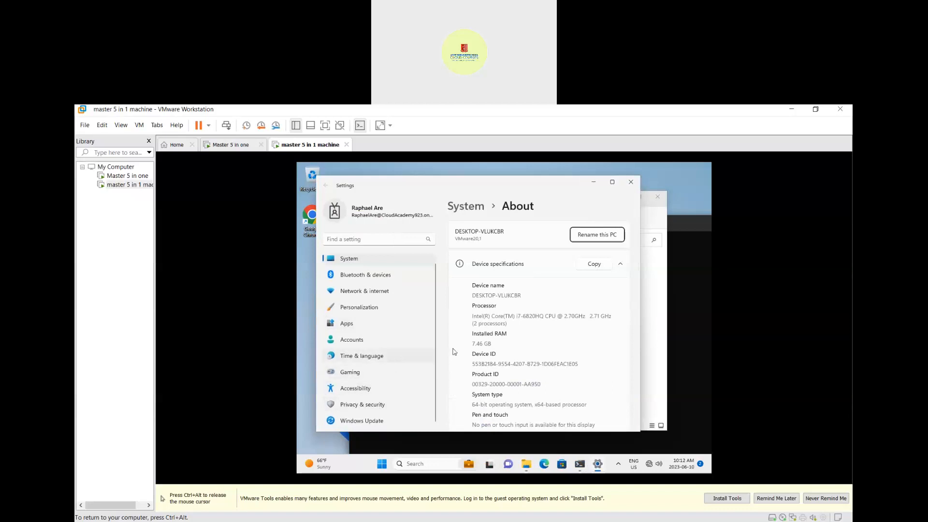
scroll(521, 310, down, 3)
scroll(519, 310, up, 3)
scroll(565, 325, down, 3)
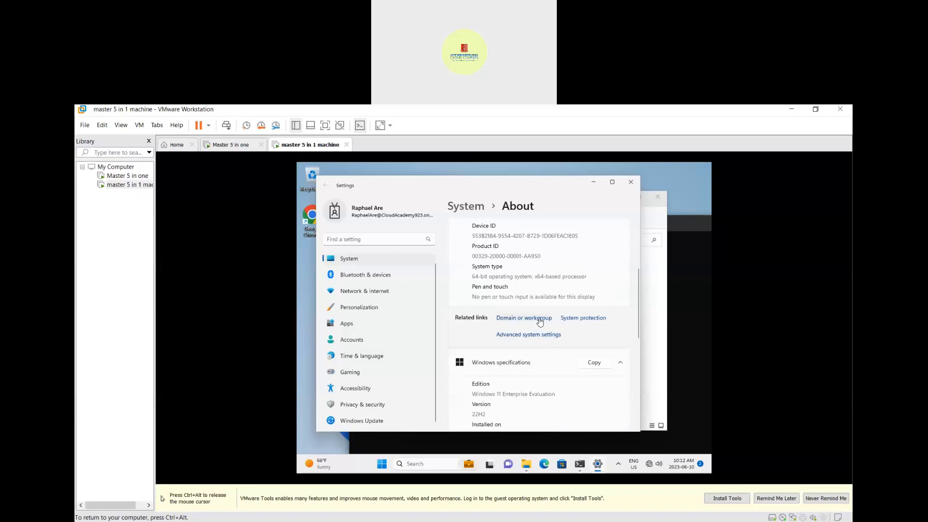
click(540, 322)
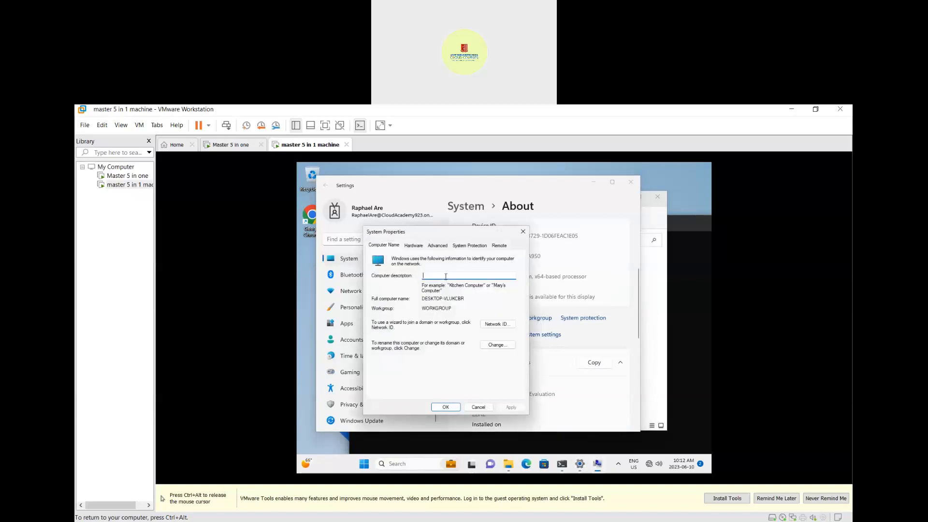
- Rename the Windows 11 computer to client01, set it as a Domain member, then switch to the server VM
click(493, 346)
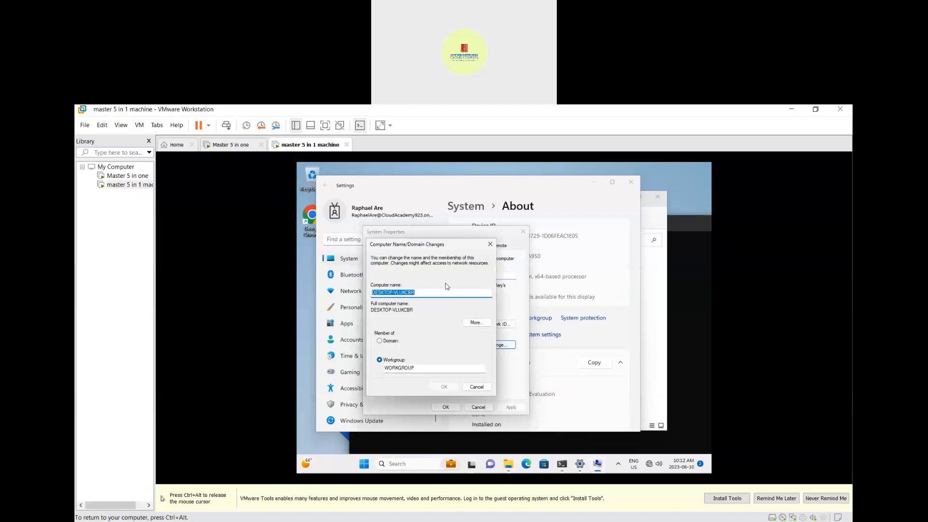
text(wi)
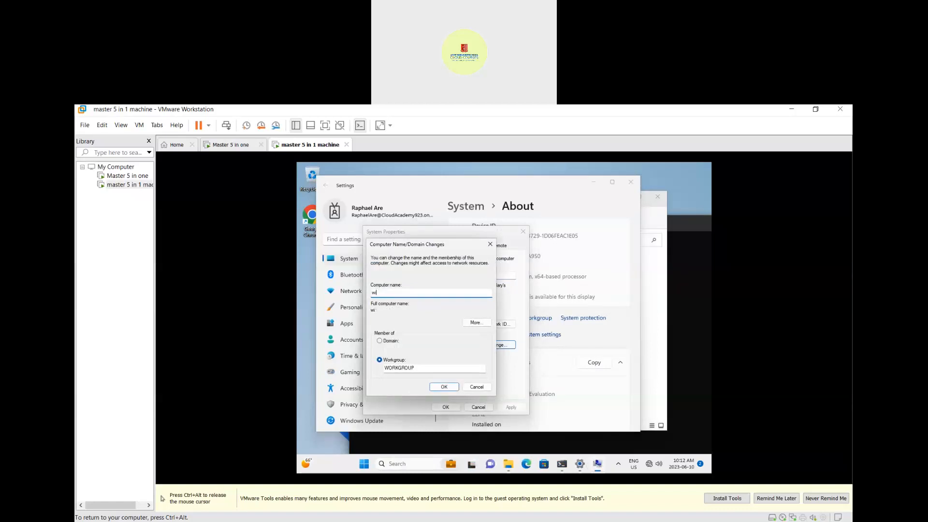
text(nclient01)
click(393, 341)
click(399, 348)
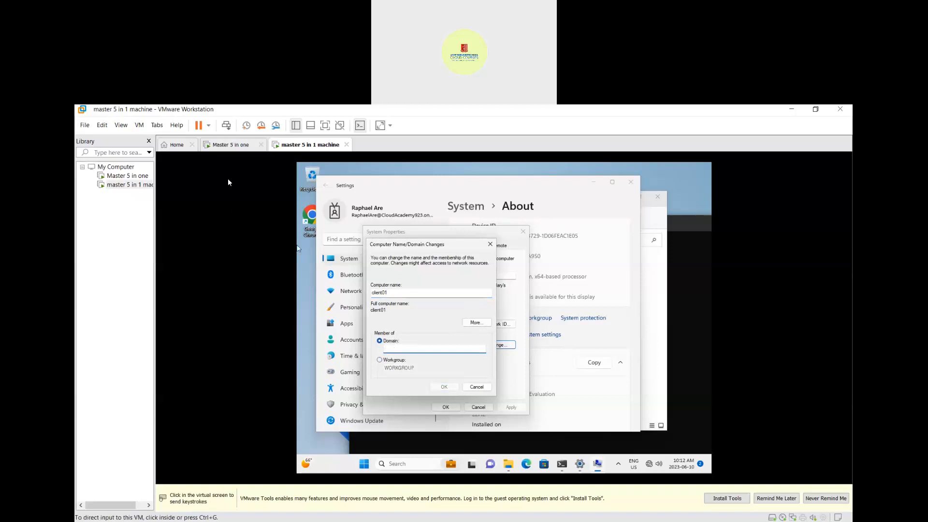
click(233, 145)
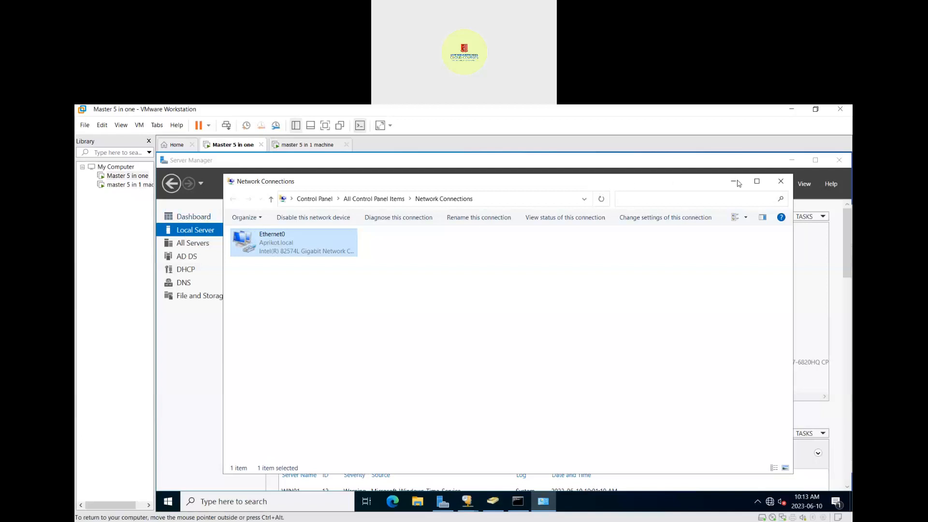
- Close the server's Network Connections window and return to the Windows 11 VM's domain dialog
click(780, 183)
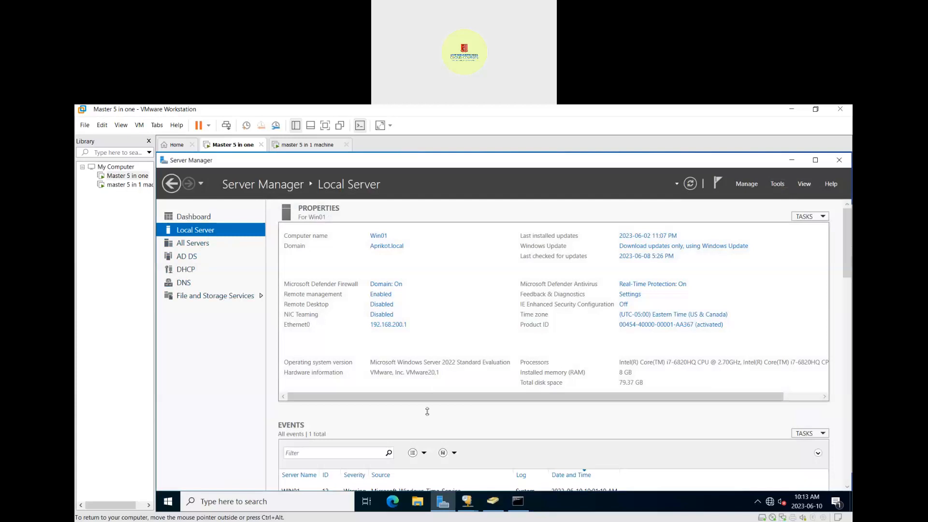
click(321, 145)
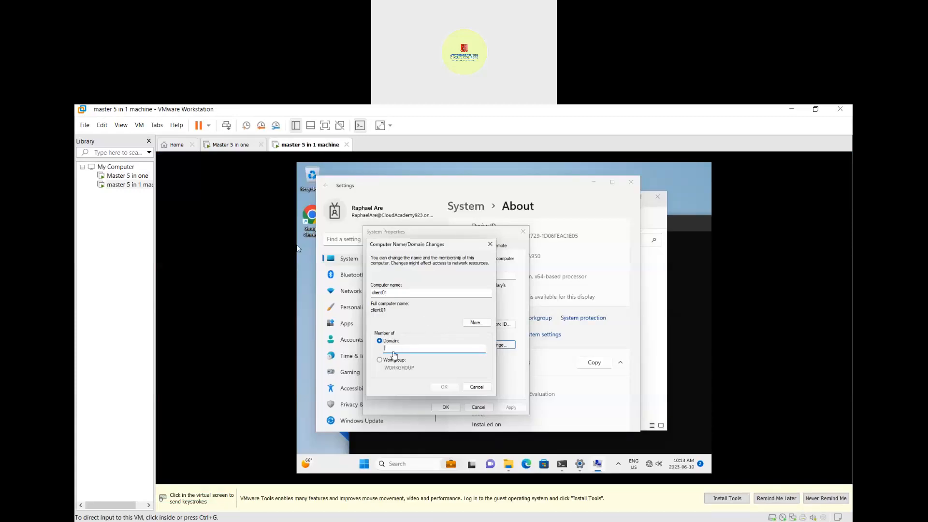
- Enter aprikot.local as the domain, confirm with OK, then switch over to the server VM
click(395, 349)
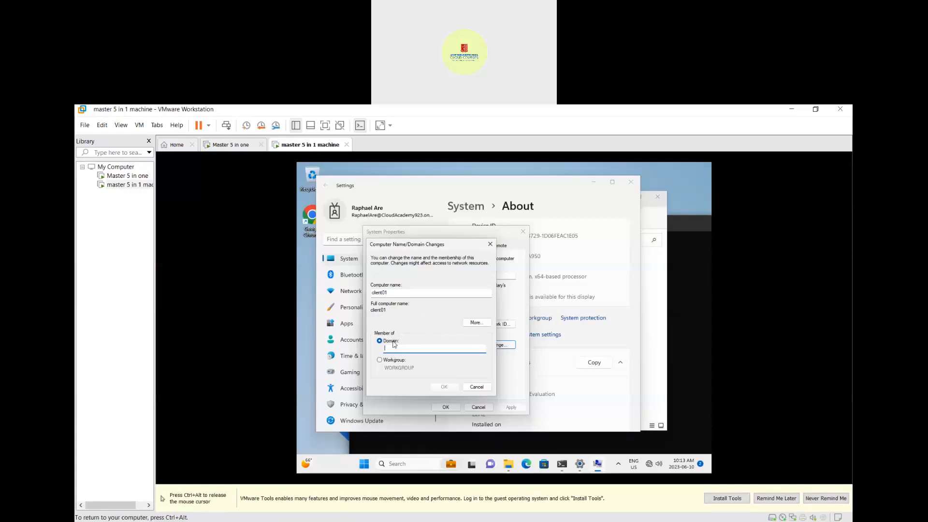
text(aprikot.local)
click(441, 387)
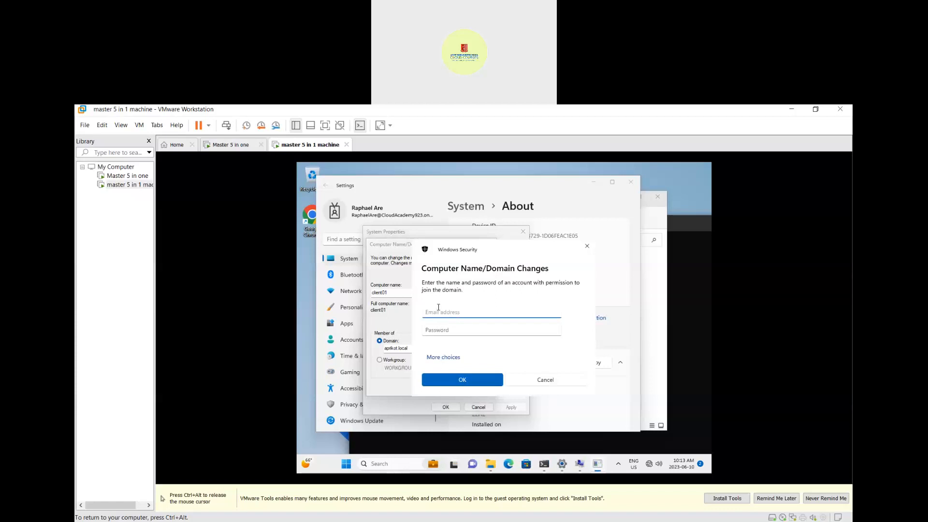
key(ctrl+alt)
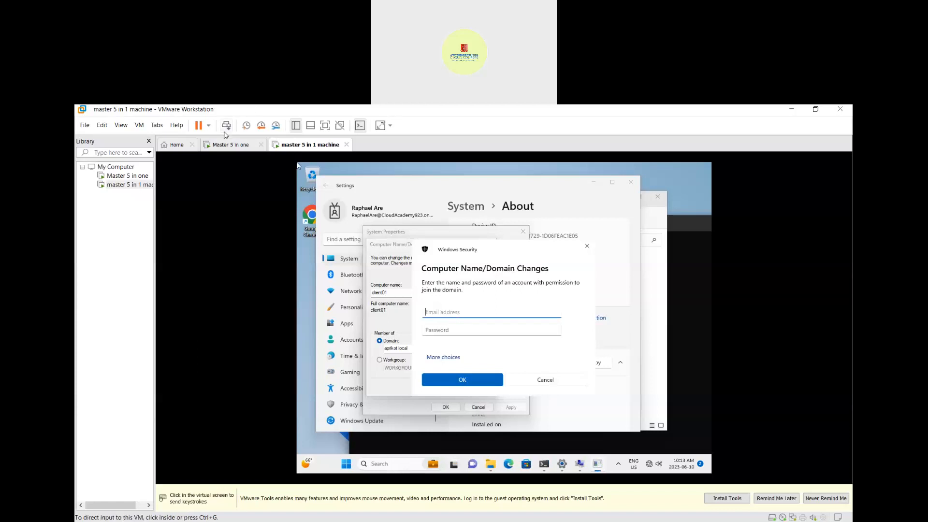
click(228, 145)
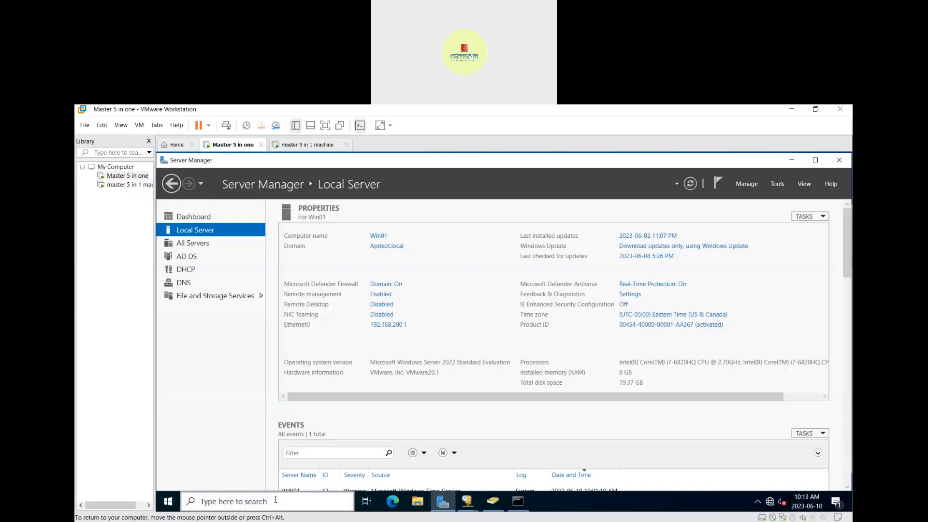
- Run whoami in the server's Command Prompt to check the signed-in domain account, then return to client01
key(alt+m)
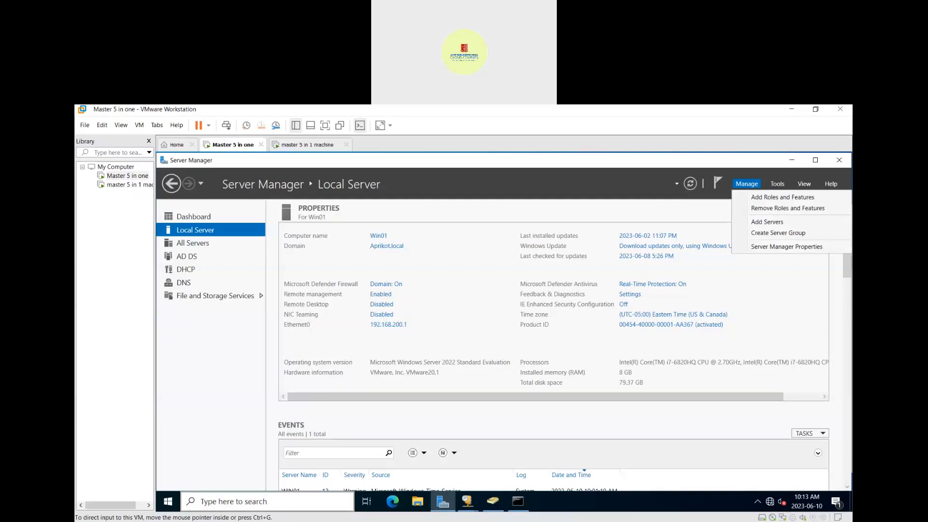
click(518, 510)
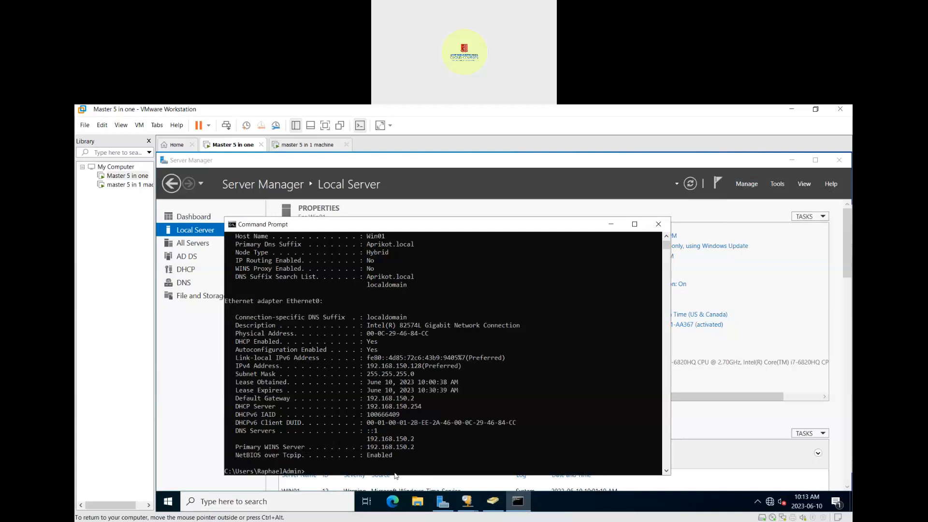
text(whoami)
key(Return)
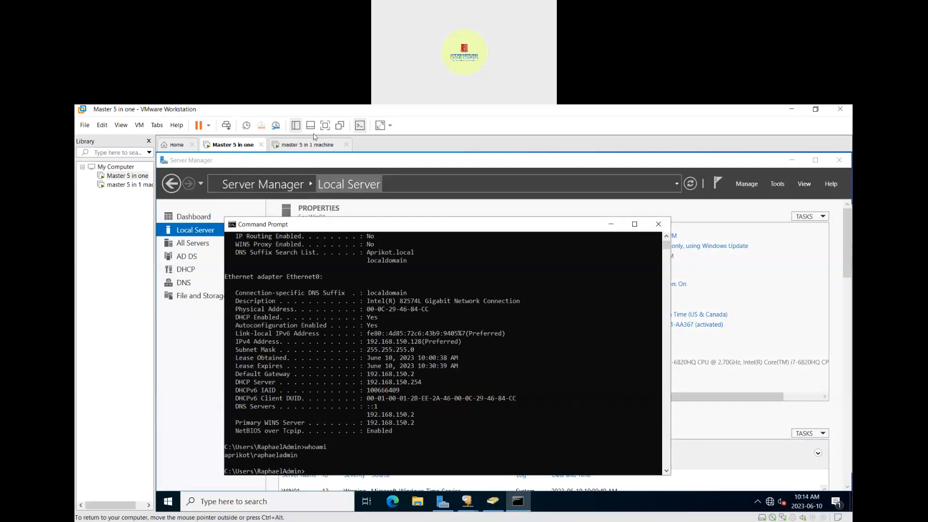
click(312, 143)
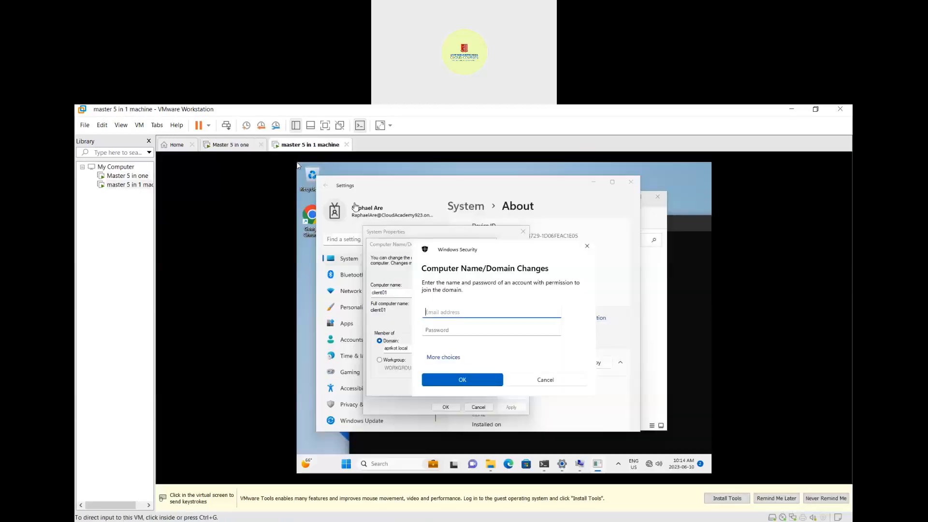
- Under More choices, enter the aprikot domain administrator account as the user name
click(297, 165)
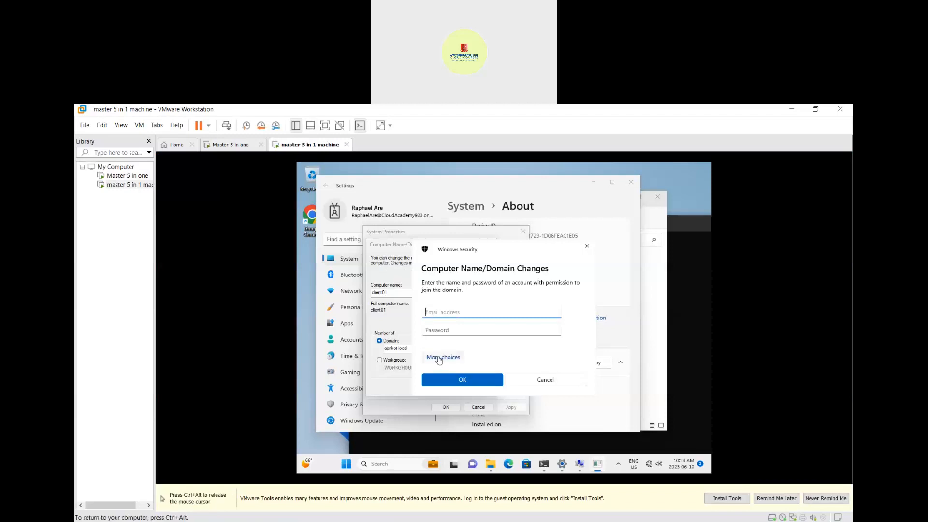
click(445, 360)
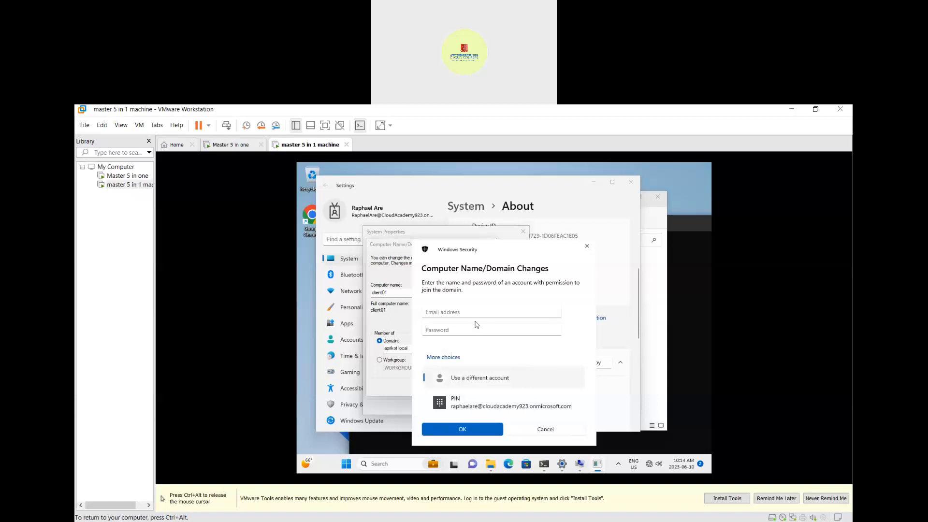
click(461, 310)
text(aprikot)
text(\Raphael)
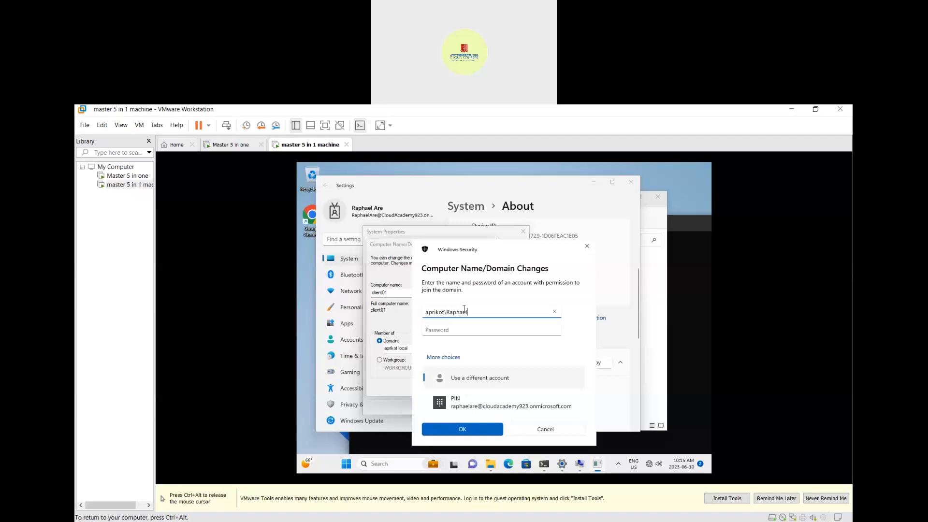
text(Admin)
- Type the administrator account's password and submit the credentials to join aprikot.local
click(464, 329)
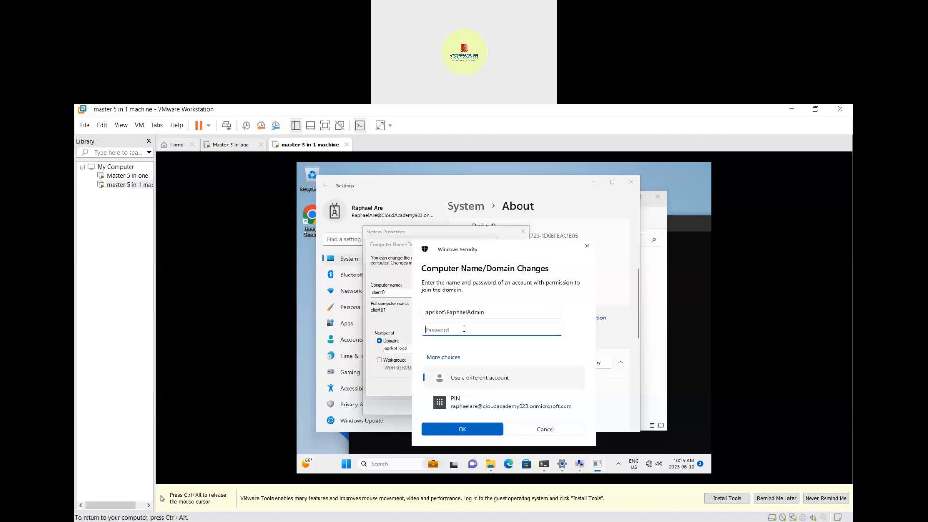
key(Caps_Lock)
text(***)
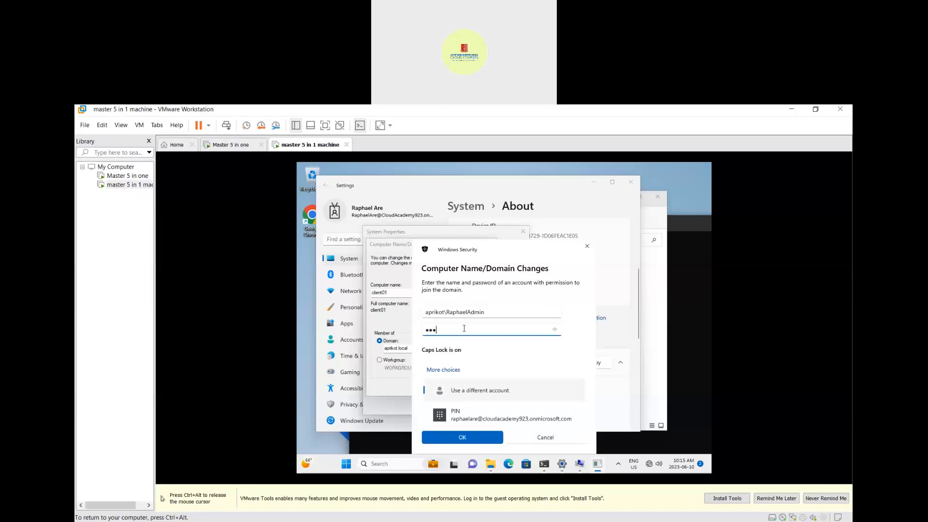
key(Caps_Lock)
text(*****)
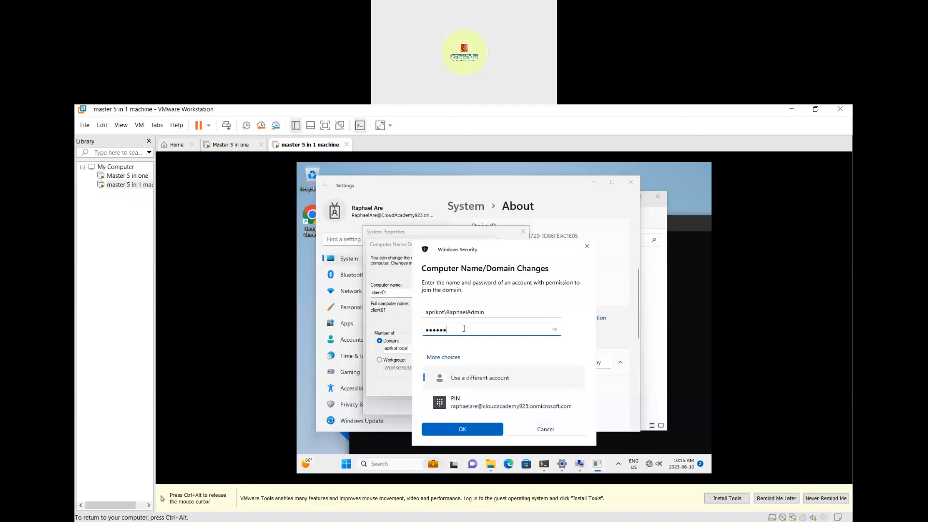
text(****)
click(460, 435)
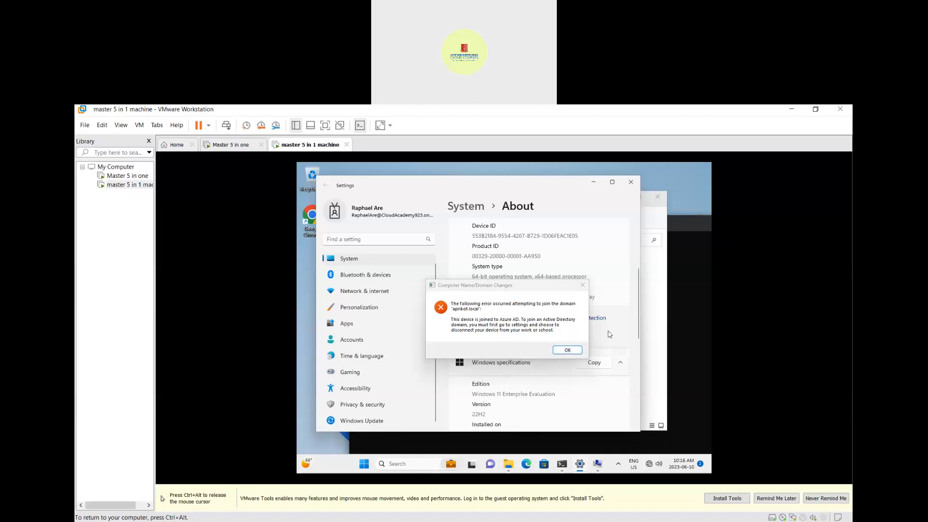
- Acknowledge the error that the Azure AD-joined device cannot join aprikot.local
key(ctrl+alt)
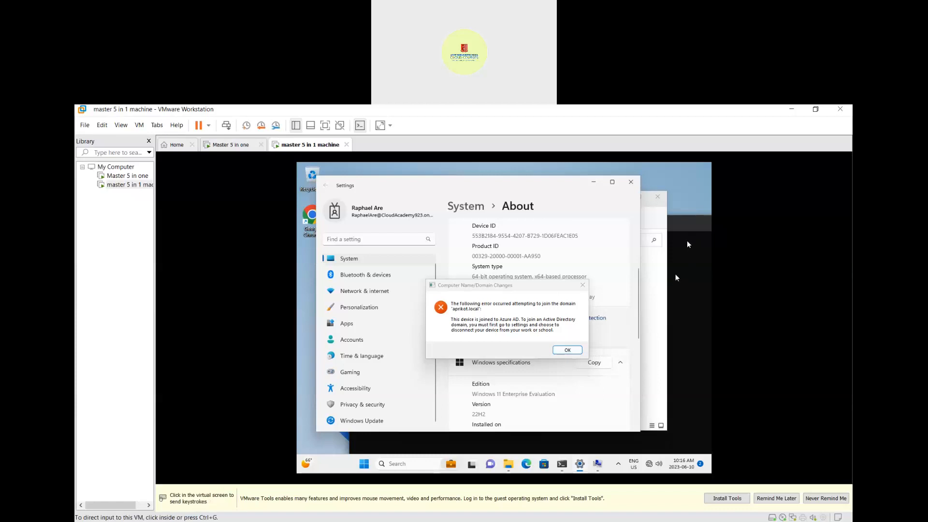
click(675, 274)
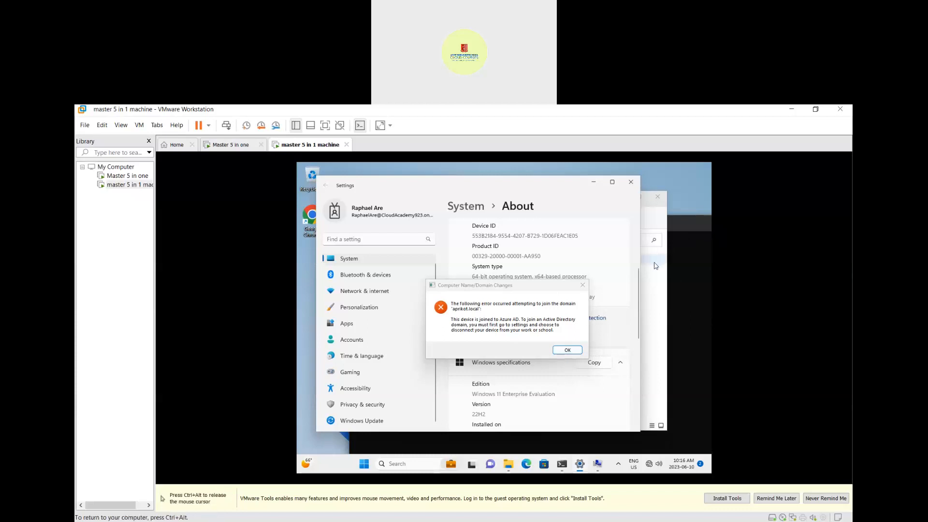
key(ctrl+alt)
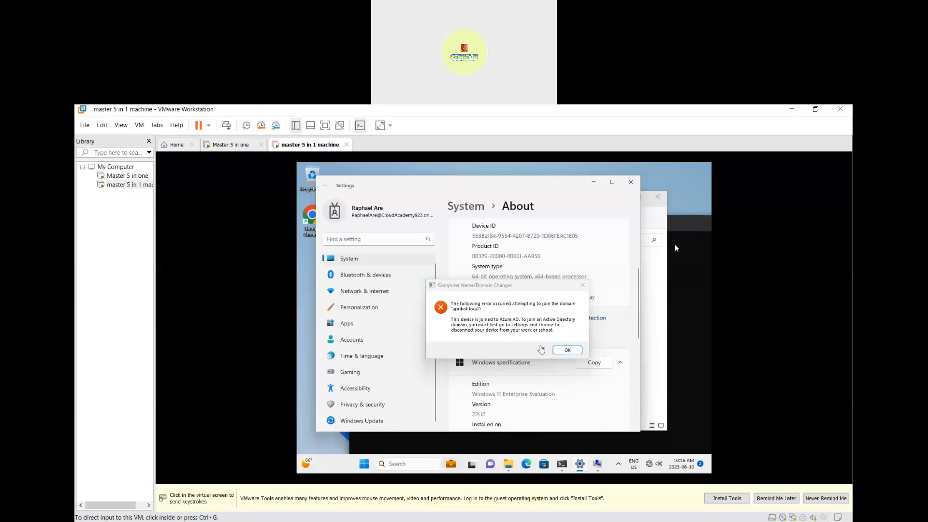
click(569, 349)
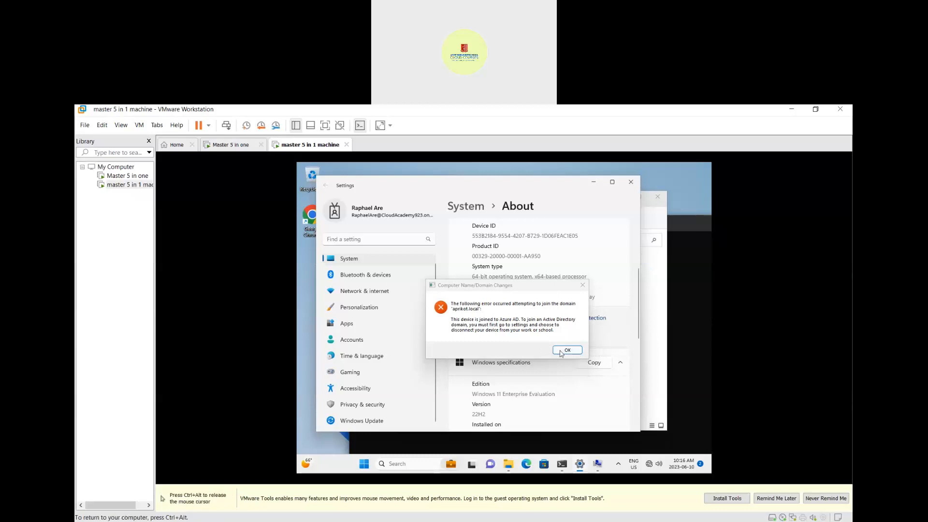
click(561, 352)
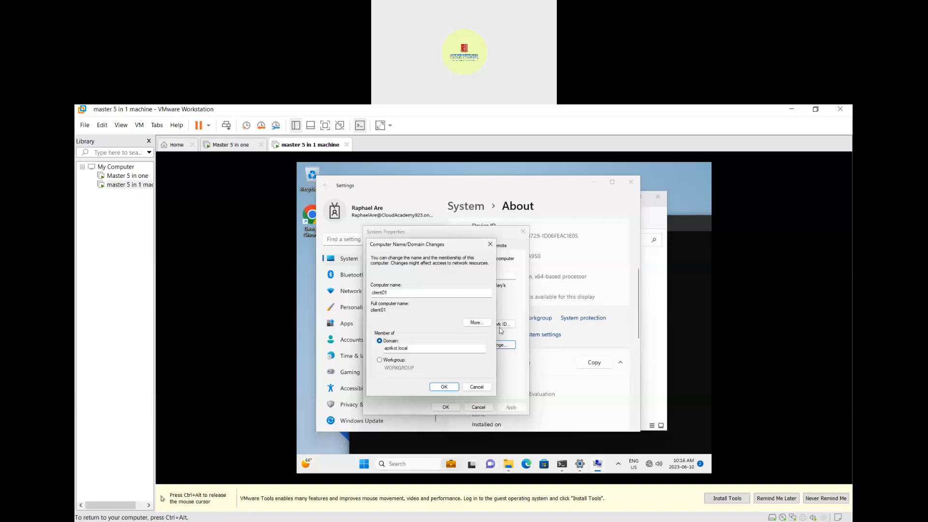
- Cancel the pending domain change, close System Properties, and close the Settings window
click(474, 387)
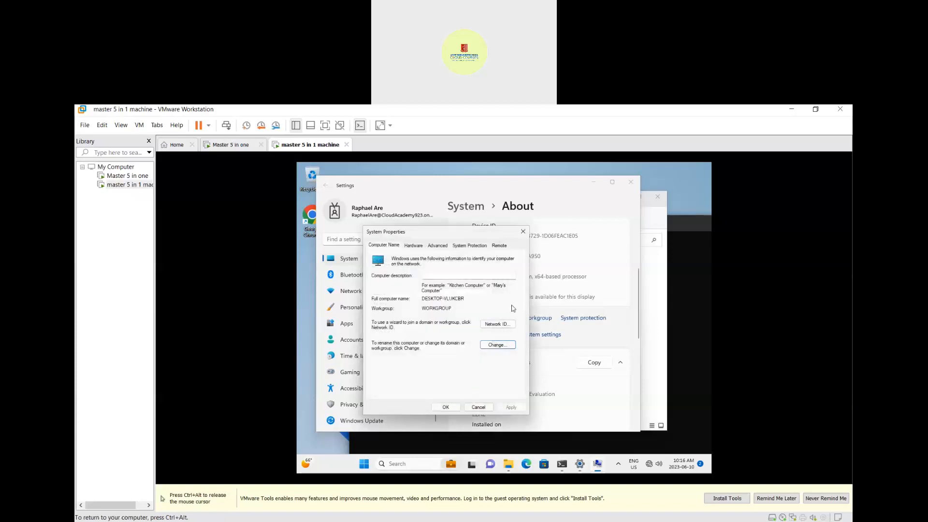
click(485, 407)
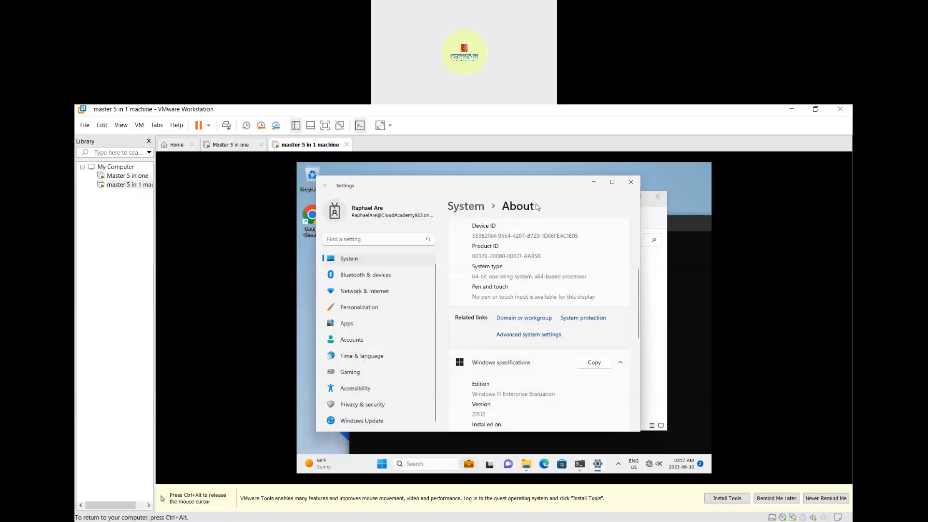
click(630, 183)
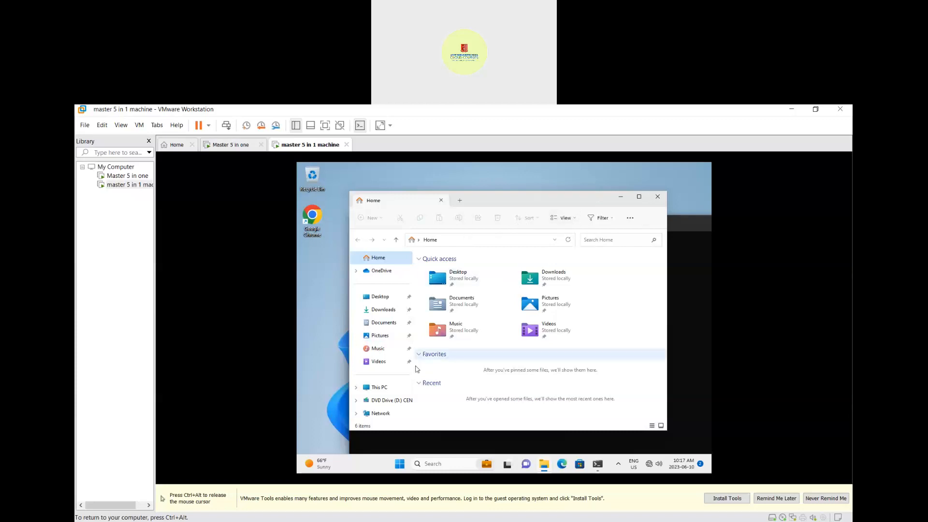
- Search 'settings' from the taskbar and launch the Settings app to its System page
click(437, 463)
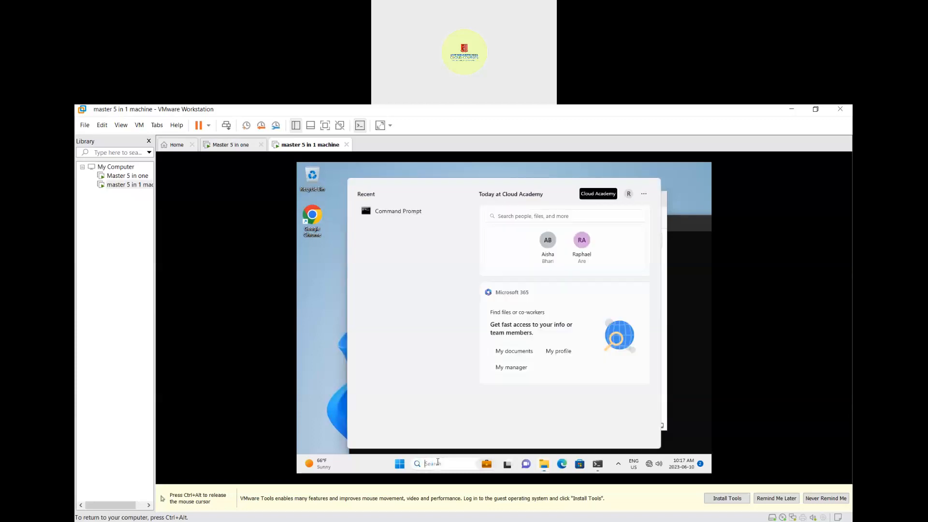
text(sett)
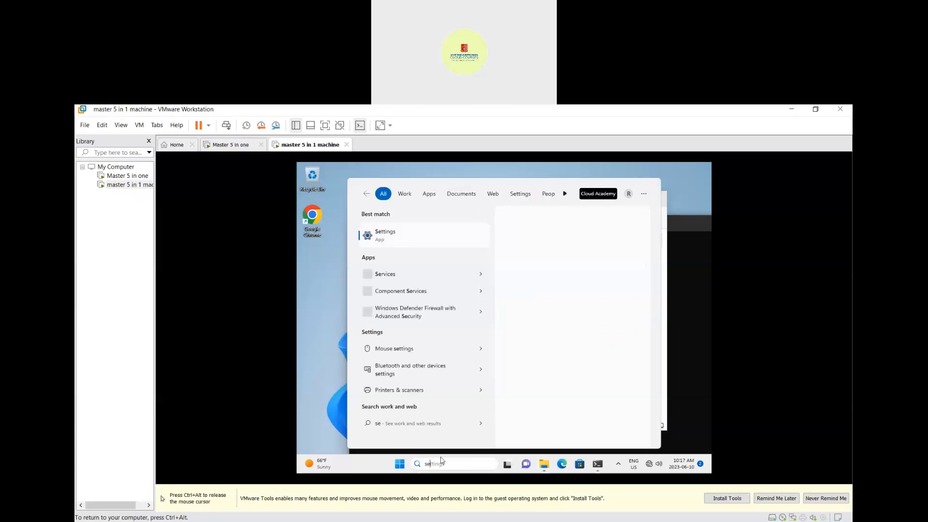
text(ing)
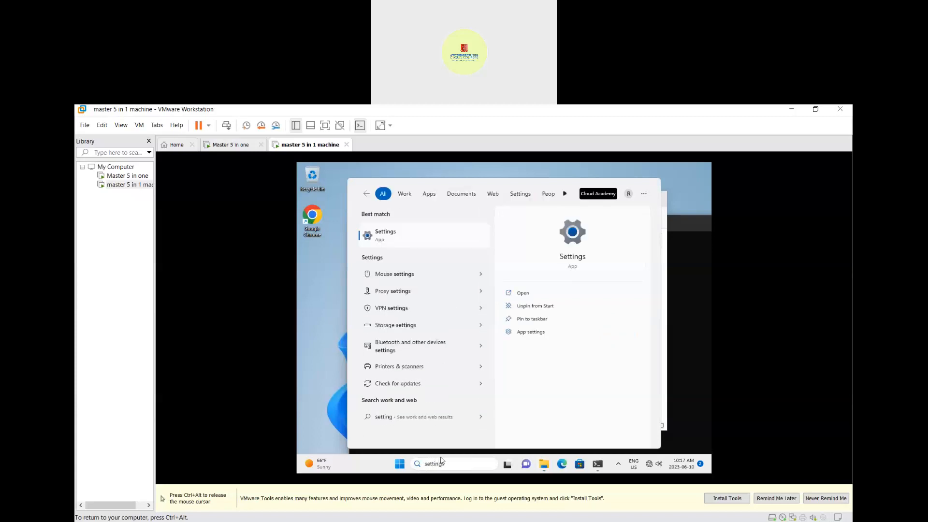
text(s)
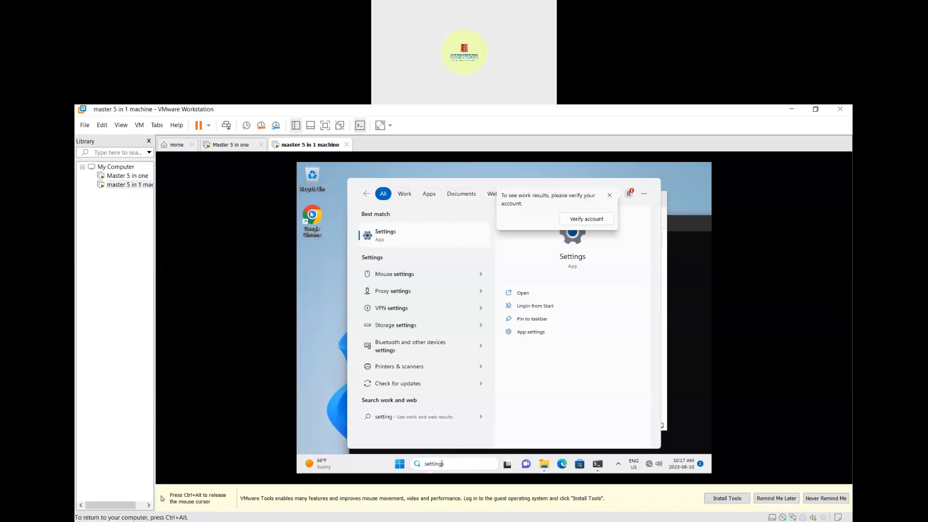
click(386, 238)
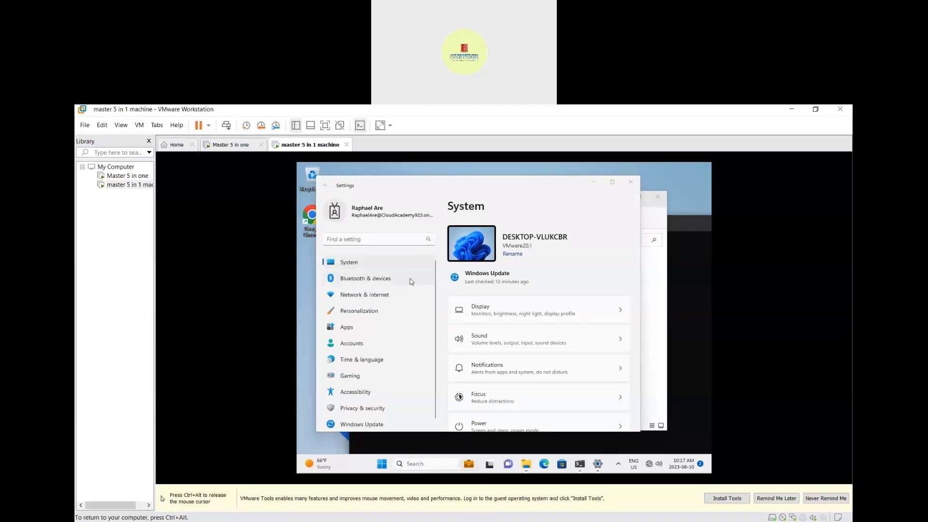
- Go to Accounts > Access work or school to view the connected Azure AD work account
click(362, 345)
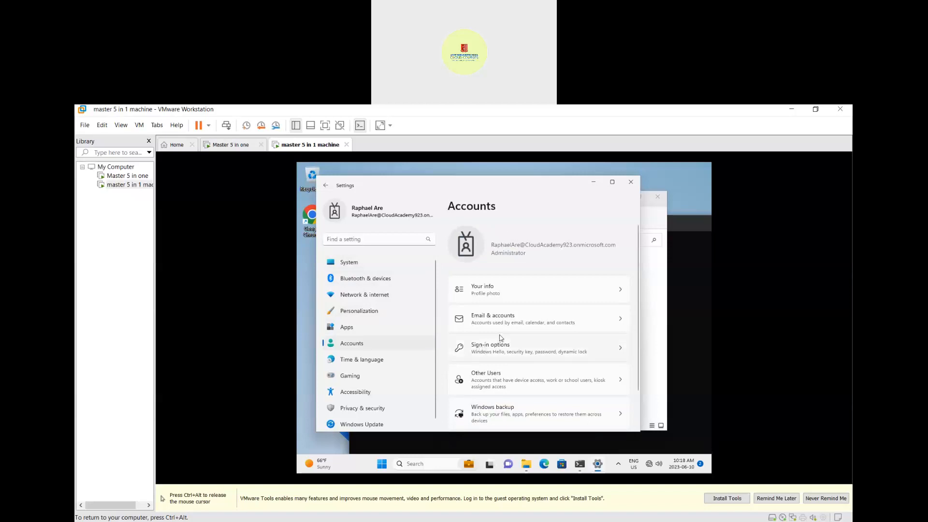
scroll(501, 338, down, 2)
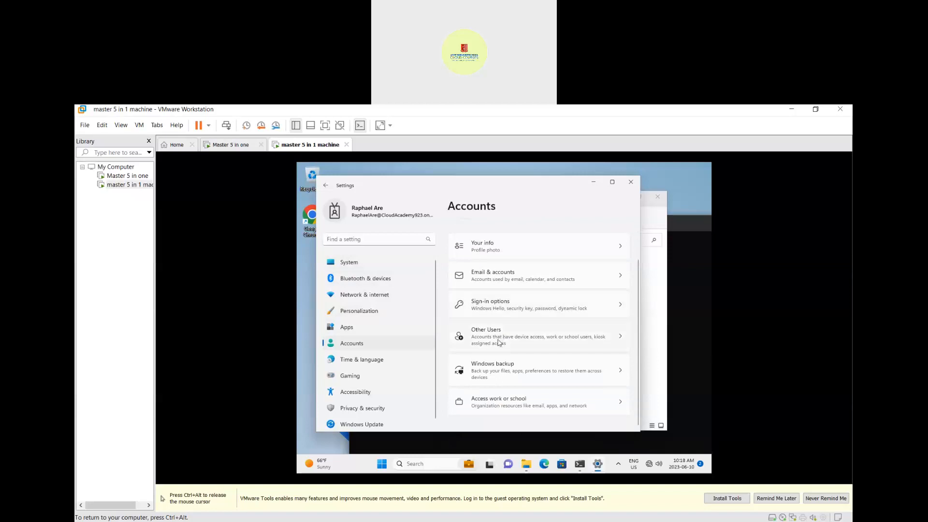
click(505, 402)
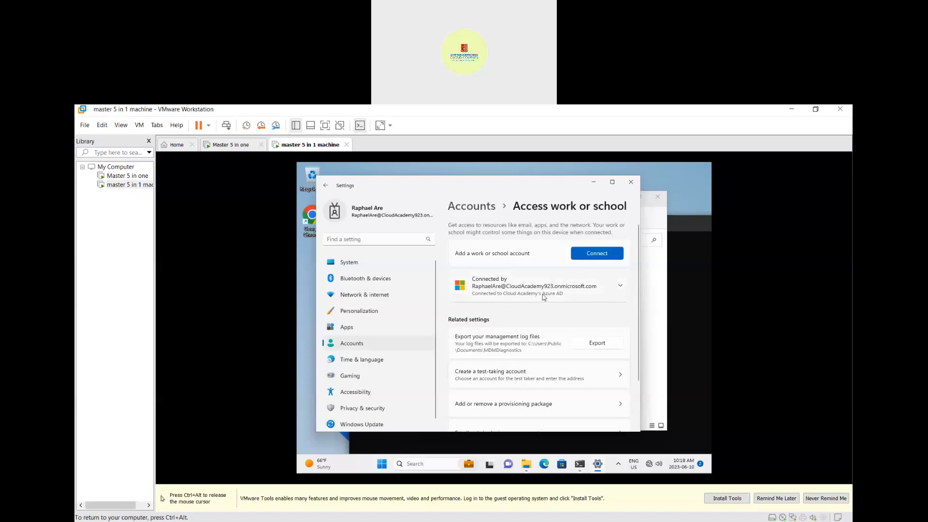
key(ctrl+alt)
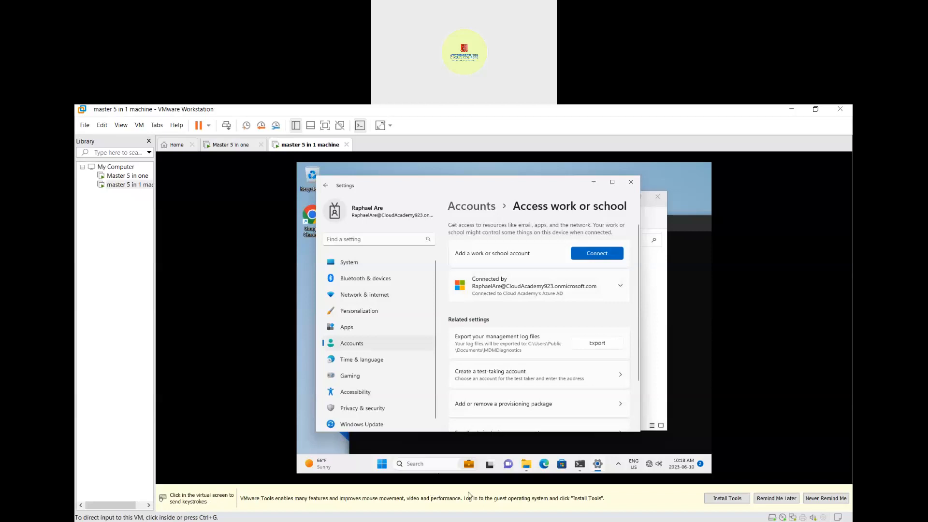
- Close the VMware Tools bar and expand the Connected by Azure AD entry to show Disconnect
click(826, 498)
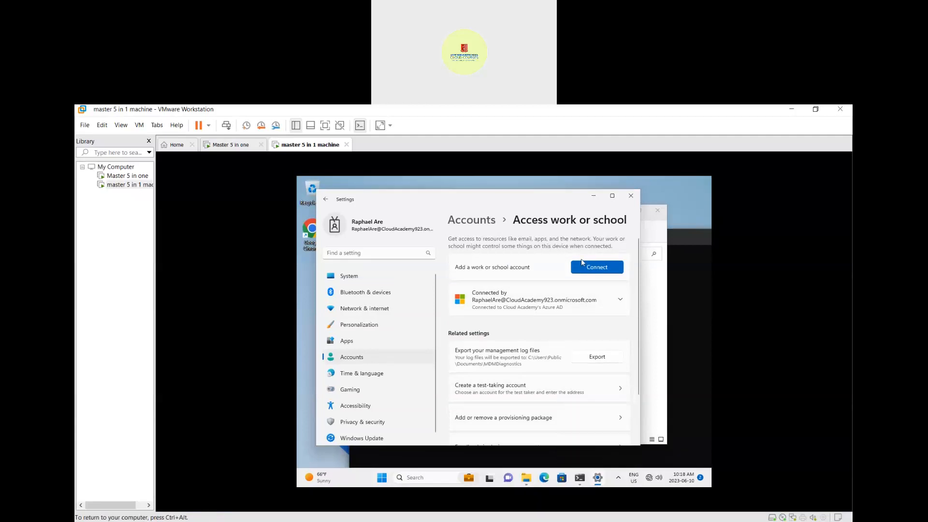
key(ctrl+alt)
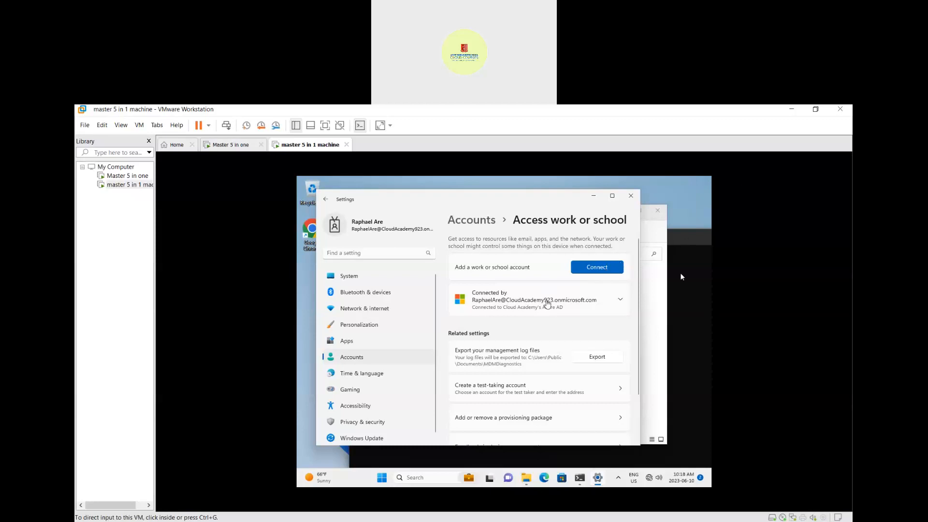
click(680, 274)
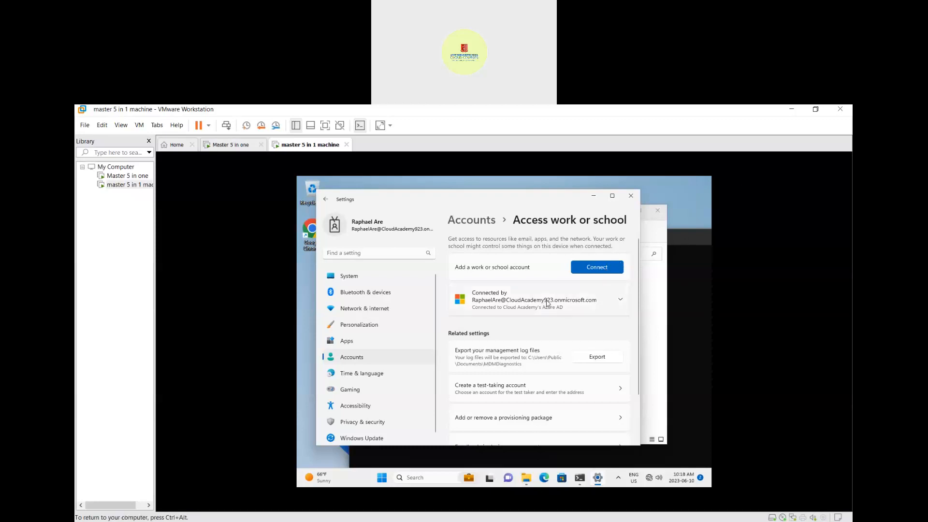
click(621, 301)
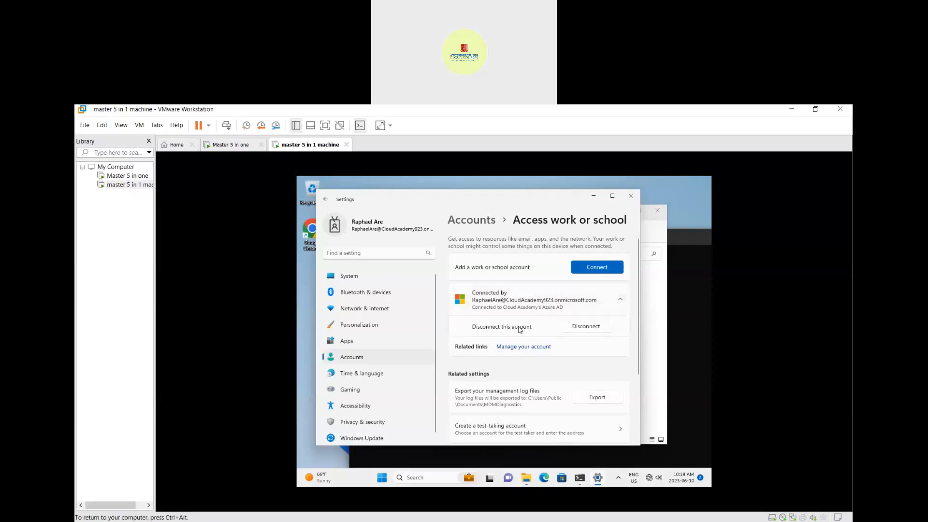
- Disconnect the work account from the organization, confirming both the removal and the disconnect prompts
click(580, 330)
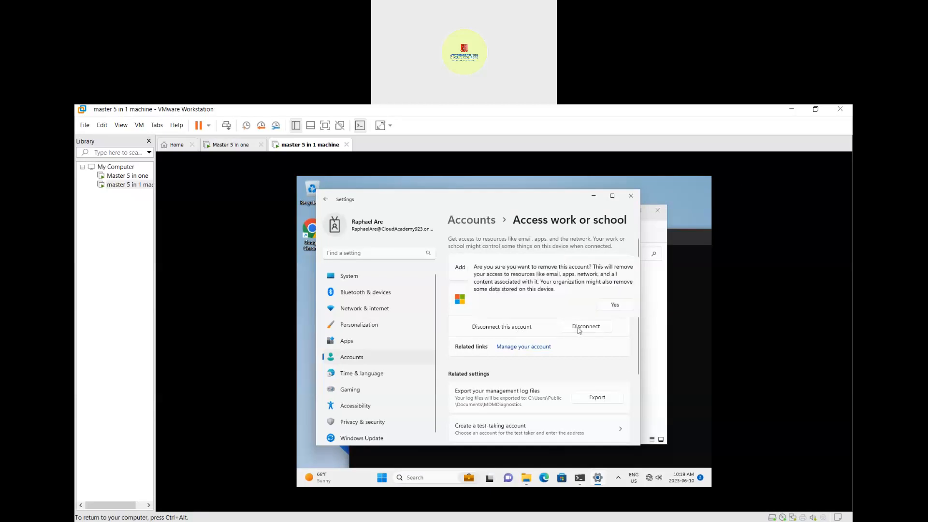
click(615, 305)
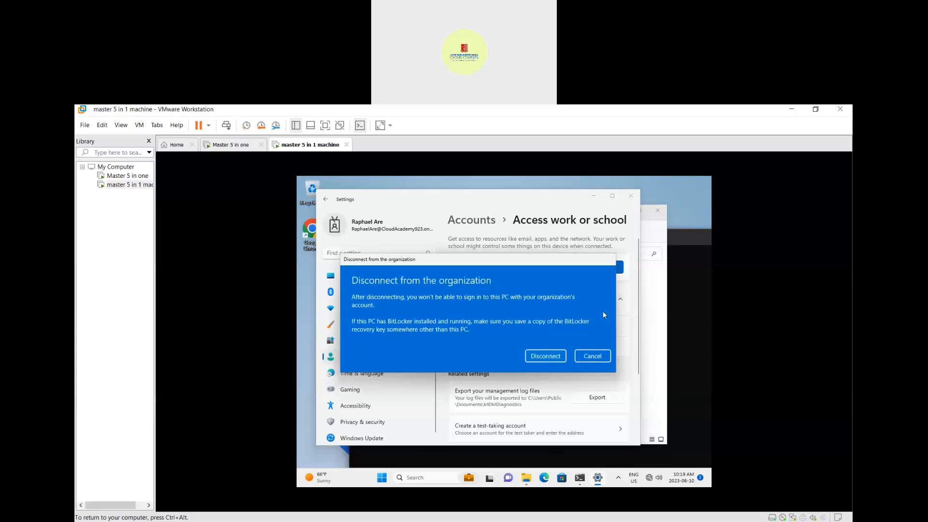
click(545, 357)
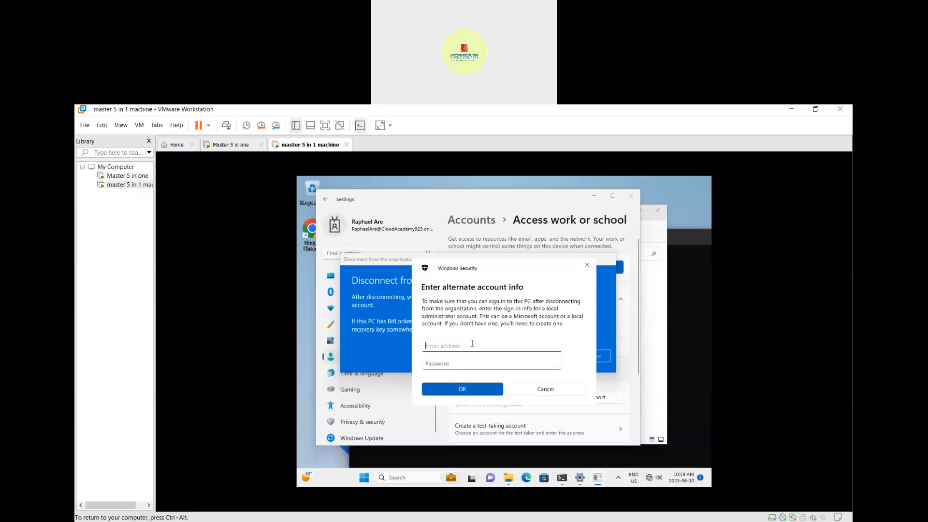
- Enter the local administrator's user name and mixed-case password in the alternate account prompt
text(RaphaelAdmin)
click(454, 363)
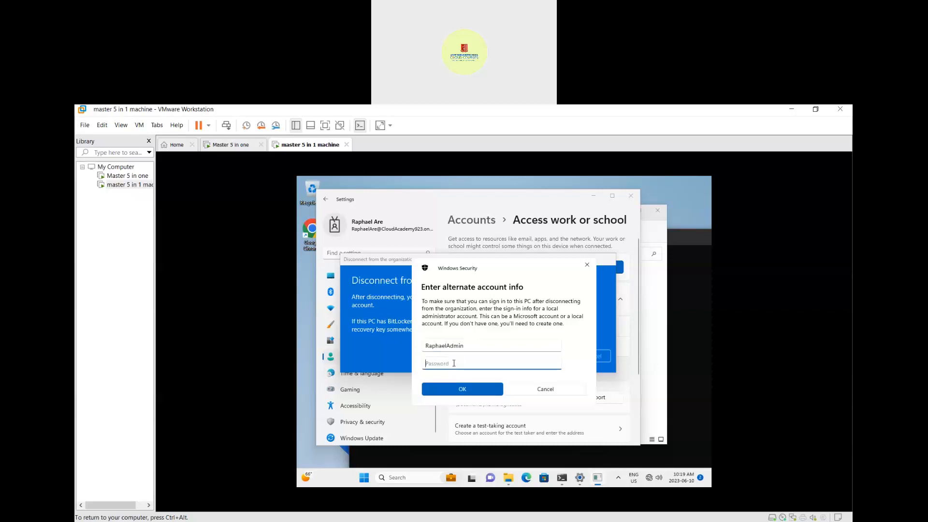
key(Caps_Lock)
text(•••)
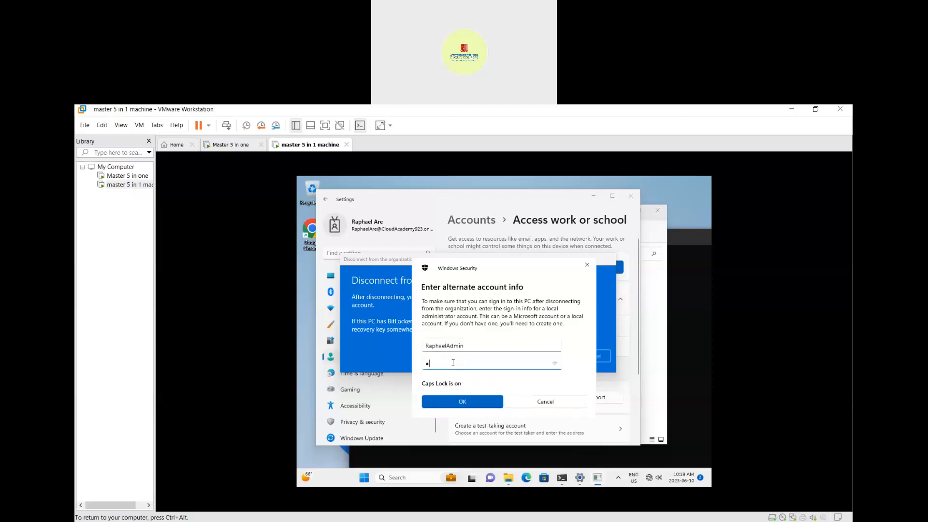
key(Caps_Lock)
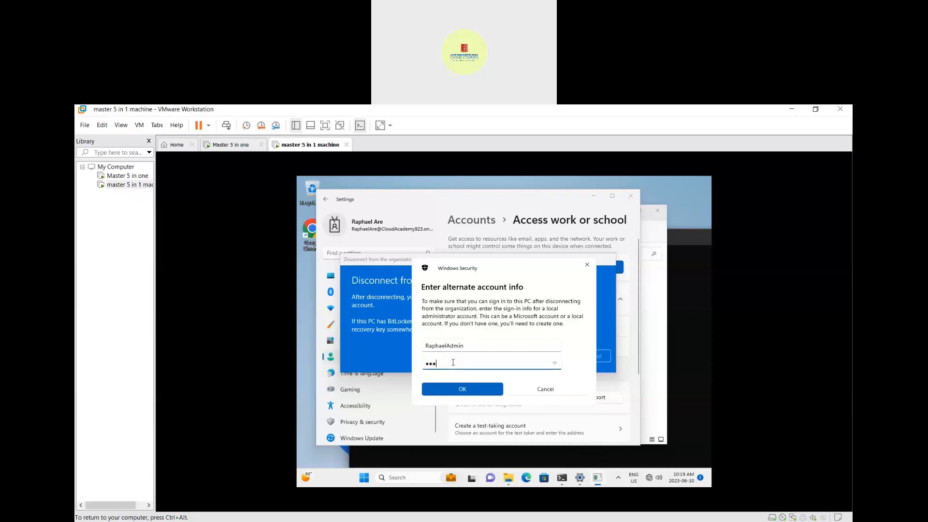
text(••••••••••)
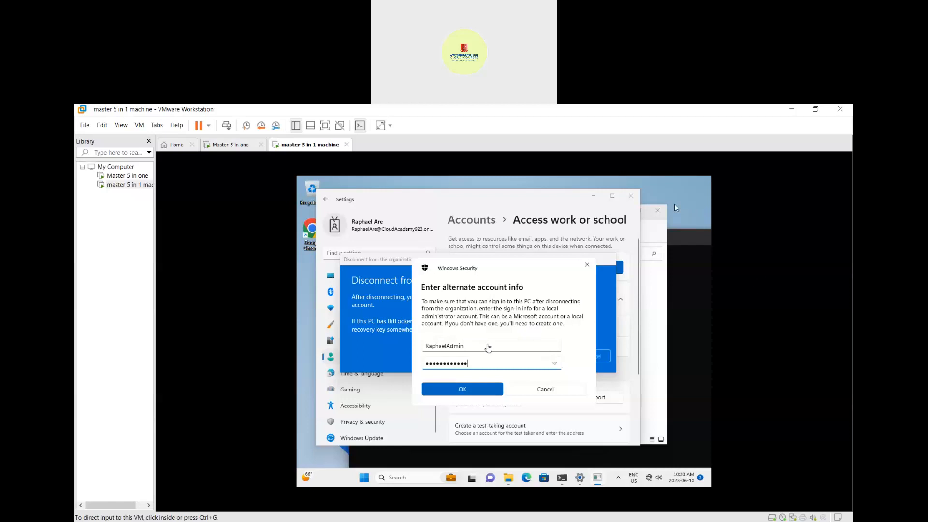
- Delete the entered user name from the Email address field, keeping the password
click(477, 344)
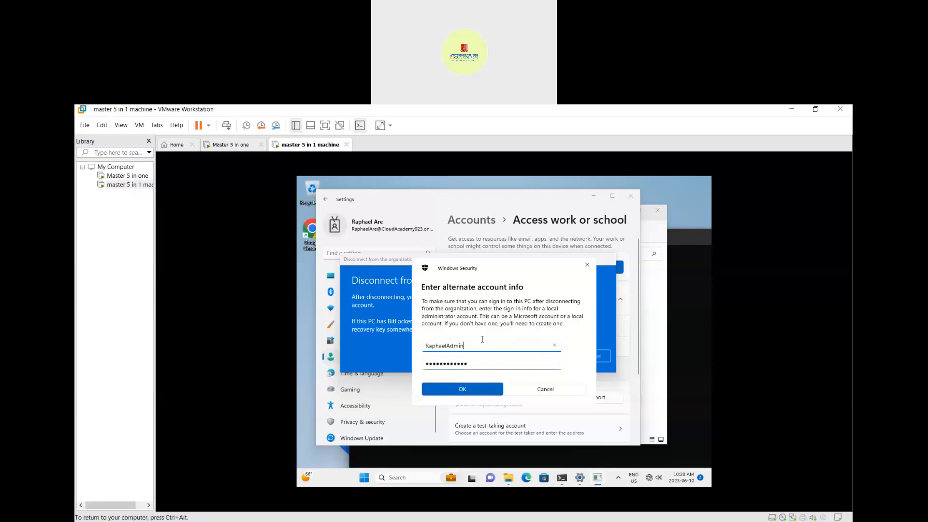
key(BackSpace)
key(BackSpace)
key(BackSpace)
key(BackSpace)
key(BackSpace)
key(BackSpace)
key(BackSpace)
key(BackSpace)
key(BackSpace)
key(BackSpace)
key(BackSpace)
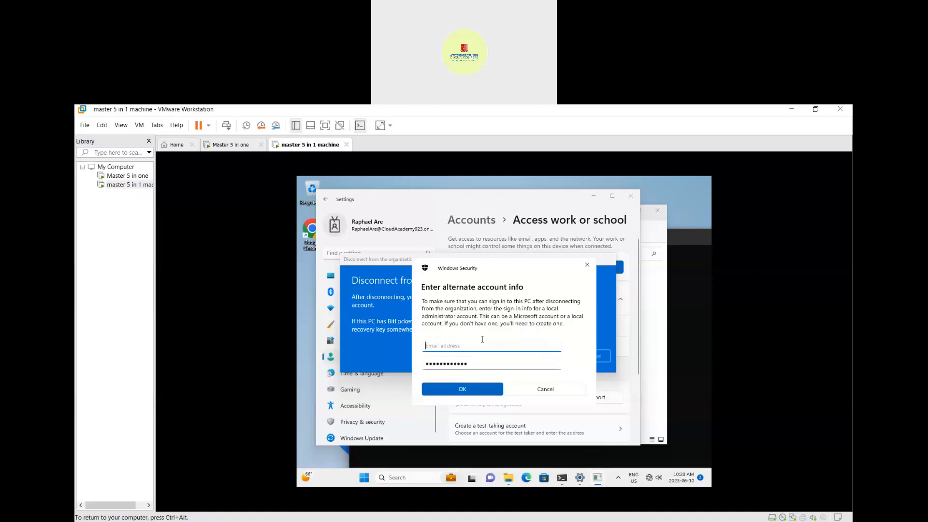
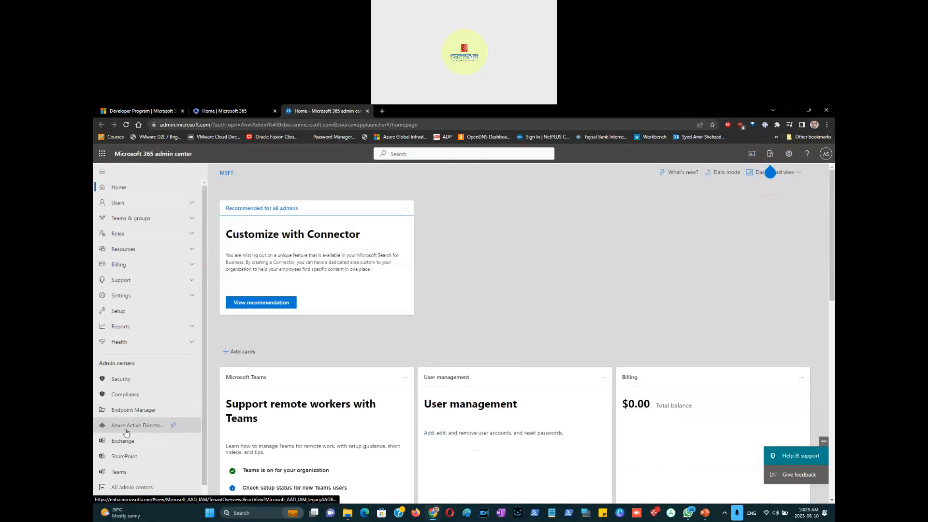
- Open the Azure Active Directory MSFT tenant overview and expand Groups in the navigation
click(127, 431)
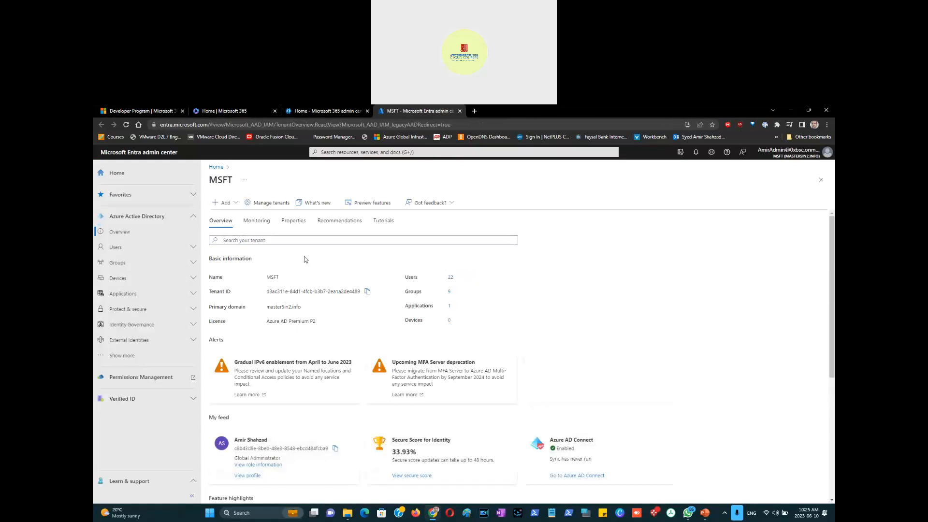
click(124, 249)
click(124, 249)
click(122, 263)
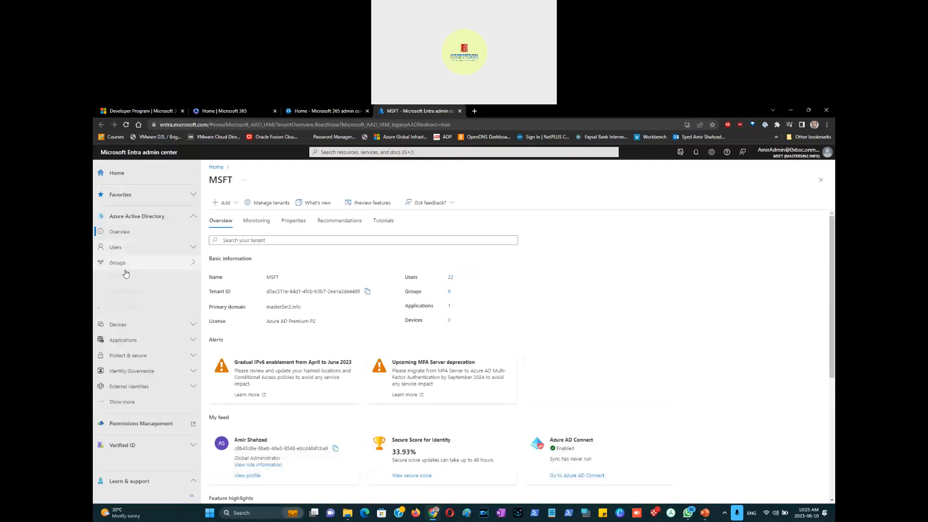
- Show the All groups page with its 9 groups and zoom the browser to 125%
click(125, 278)
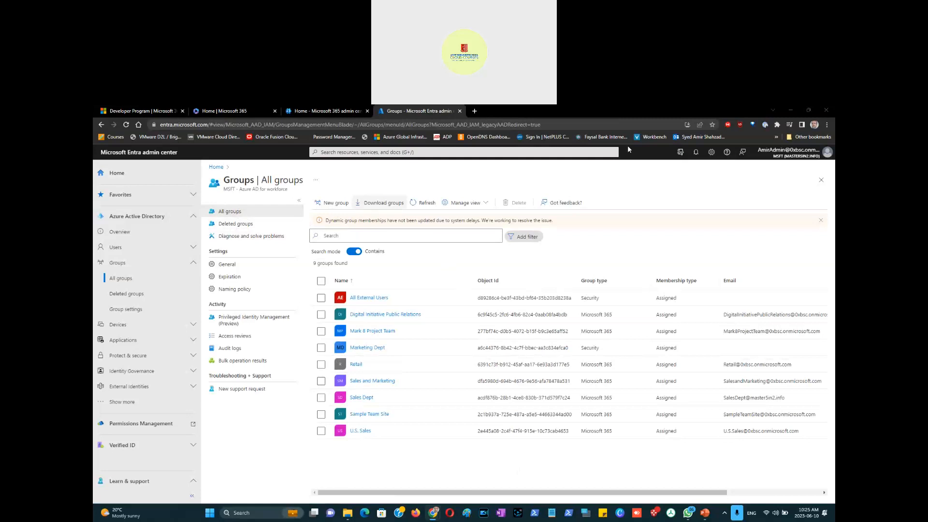
click(826, 126)
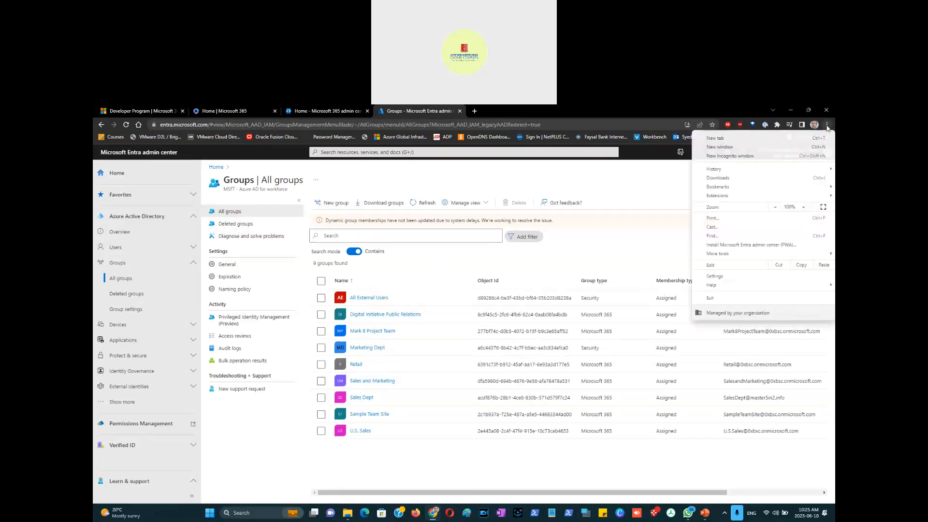
click(803, 207)
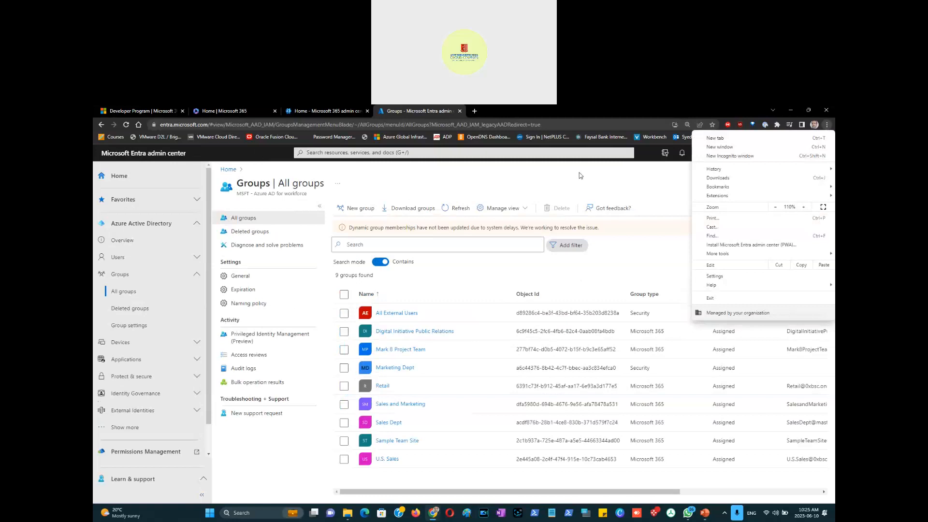
click(803, 207)
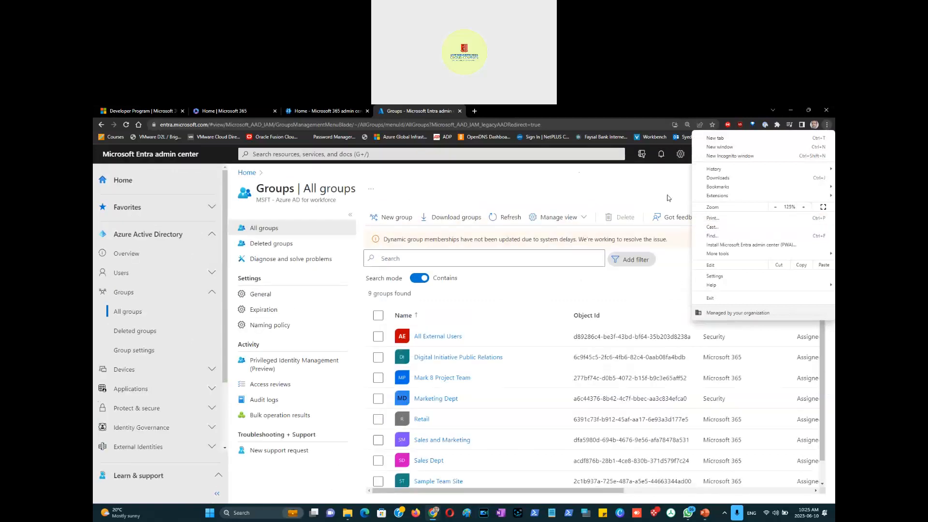
- Check the PowerPoint agenda slide, then return to Entra and start a New group form
click(613, 187)
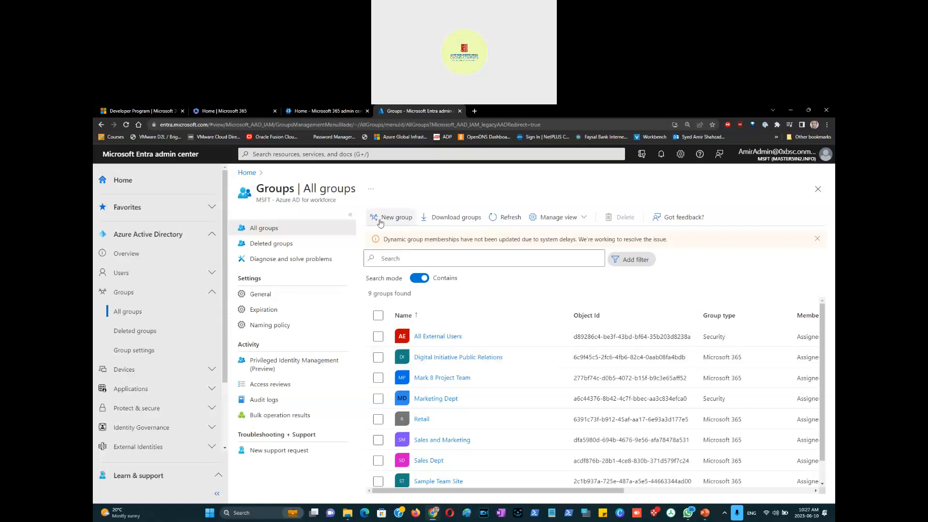
click(704, 515)
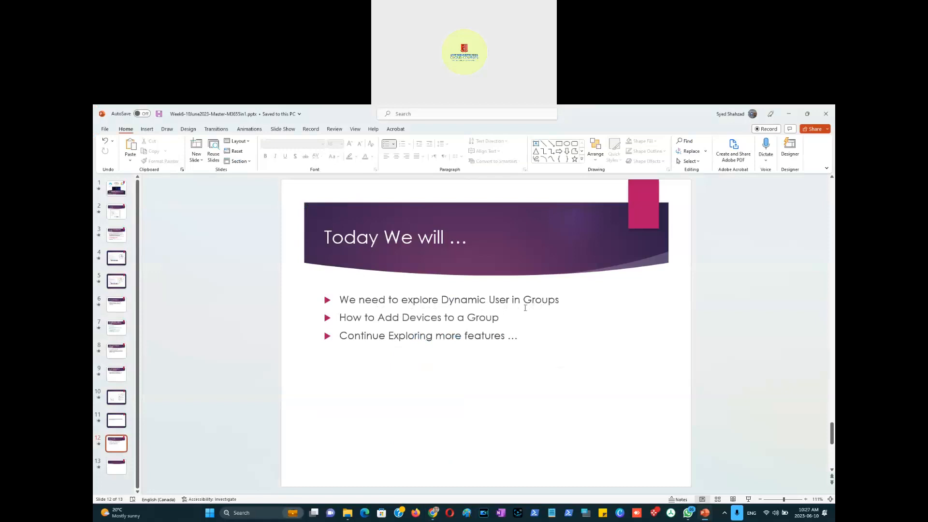
key(alt+Tab)
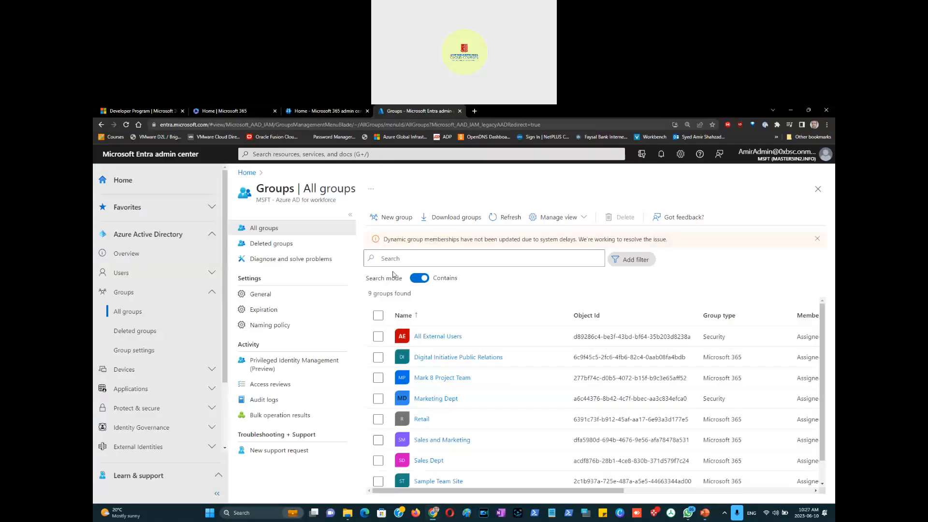
click(391, 221)
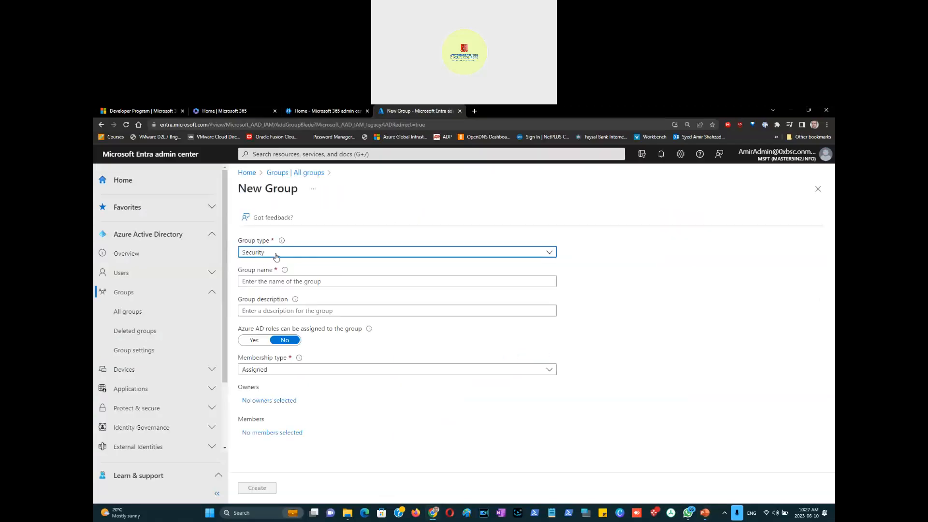
- Keep Security as the group type and set Membership type to Dynamic User
click(277, 257)
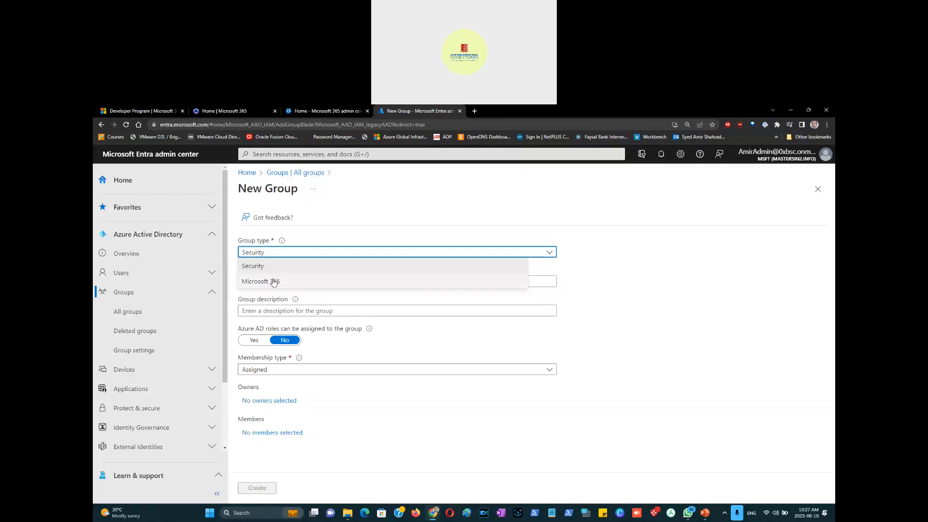
click(271, 267)
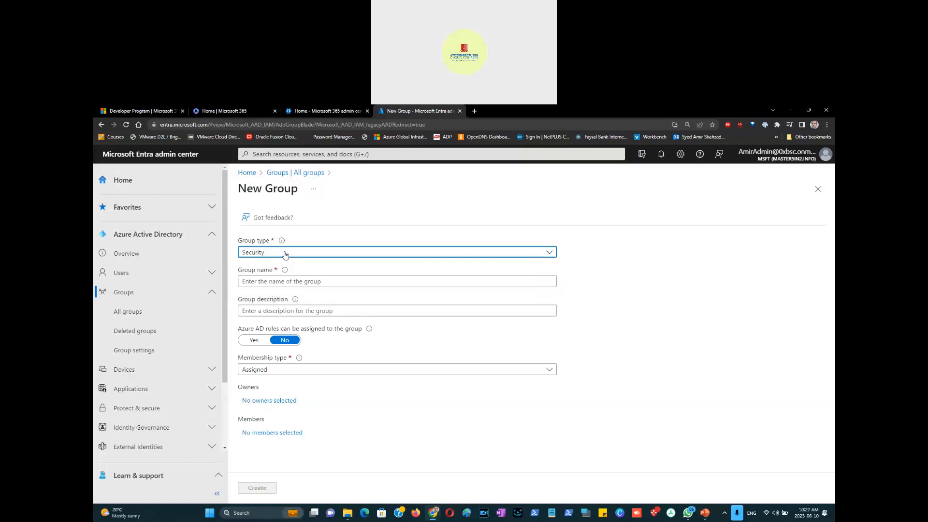
click(307, 371)
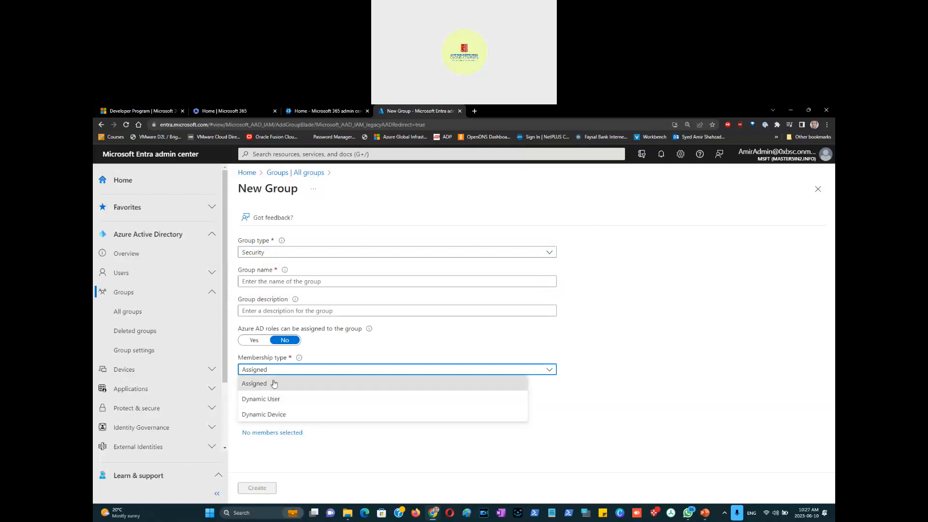
click(300, 370)
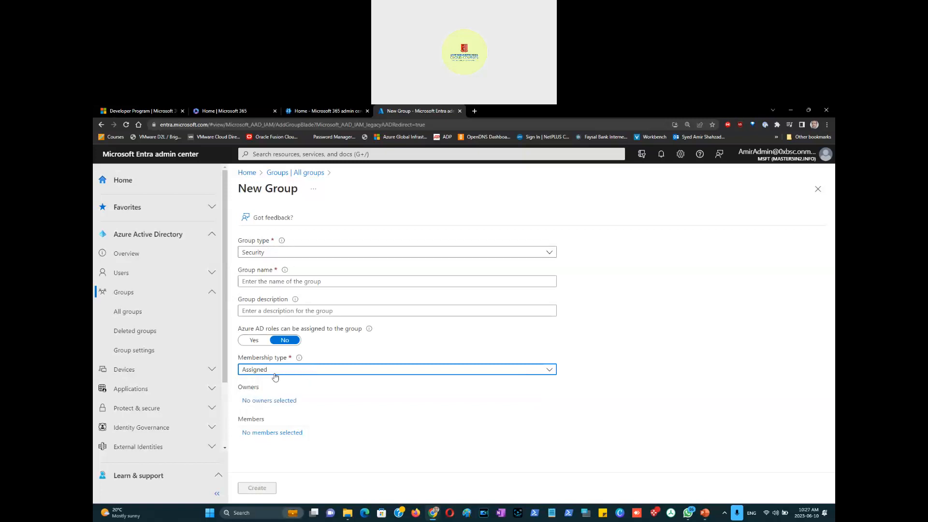
click(306, 371)
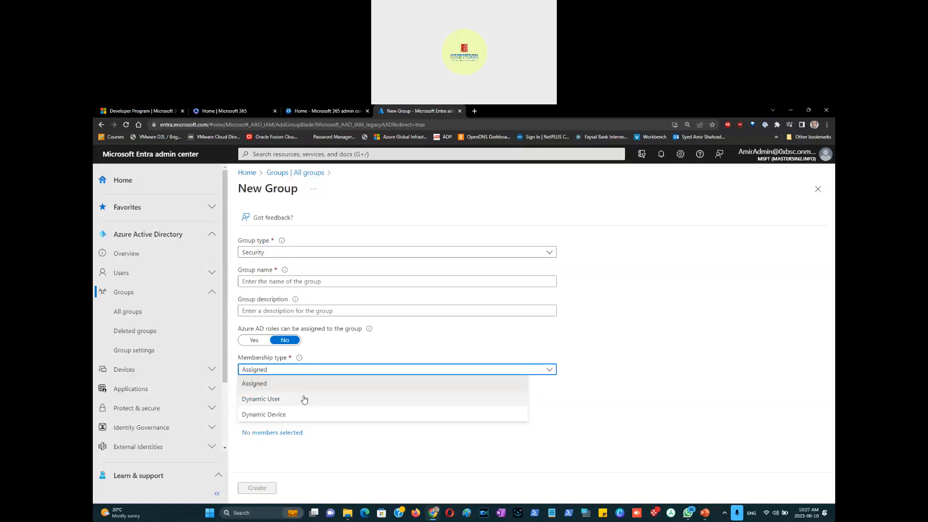
click(303, 400)
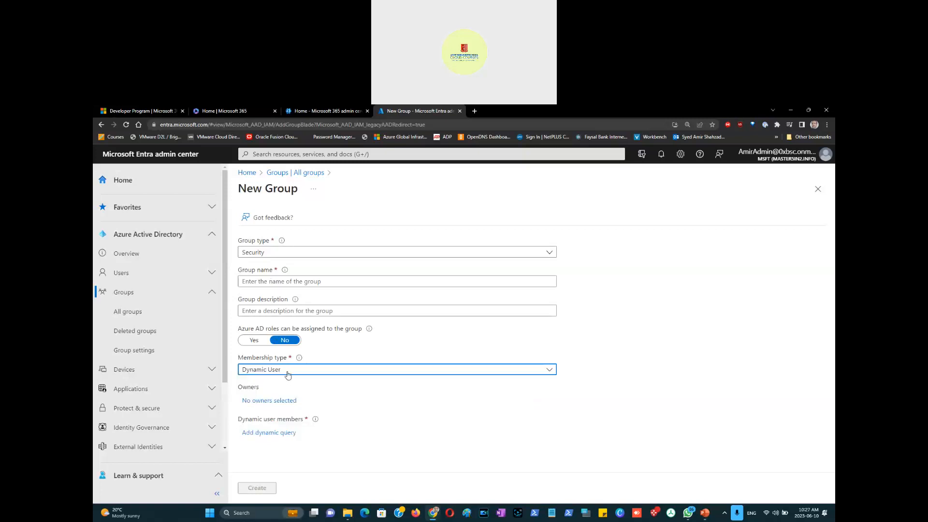
click(286, 371)
click(276, 385)
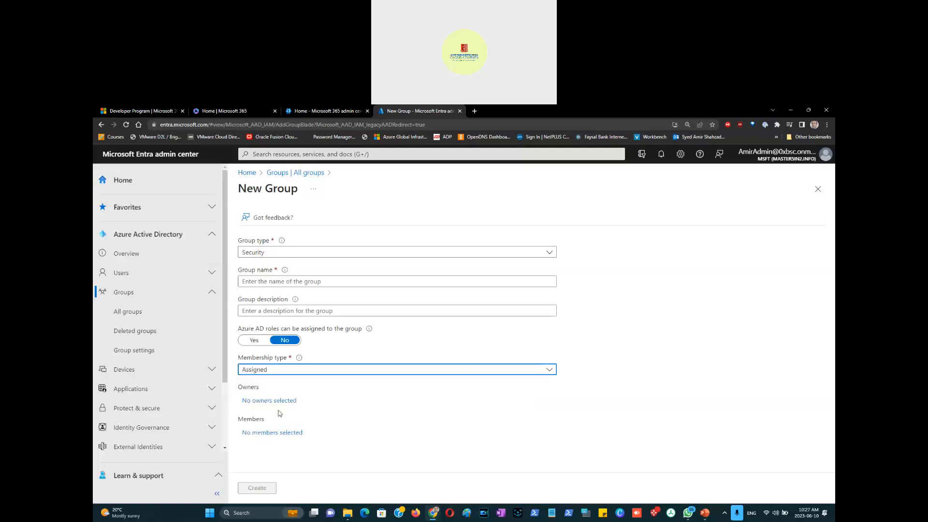
click(296, 372)
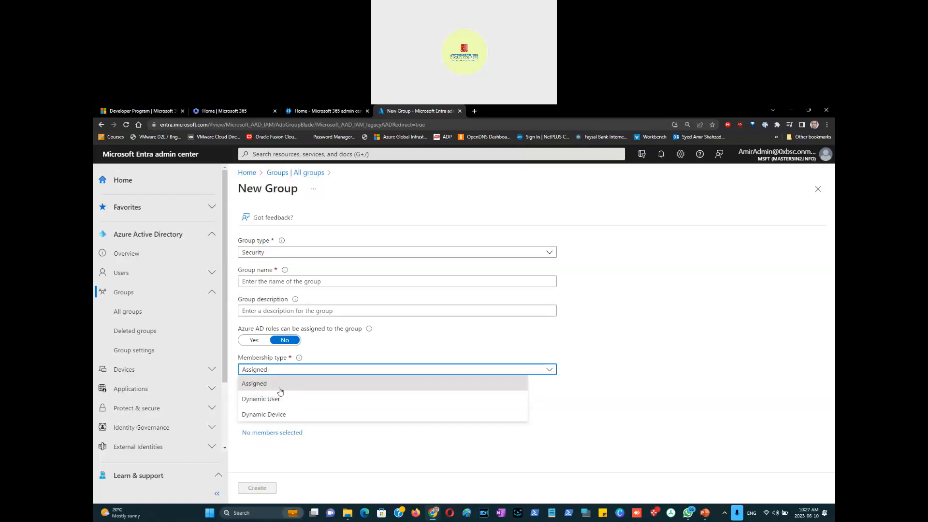
click(276, 401)
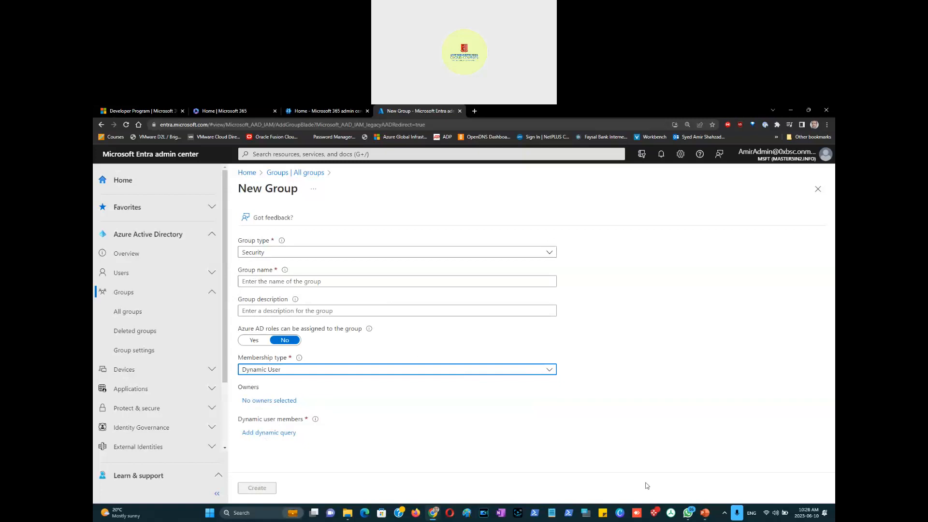
- Indent a new sub-bullet after 'Groups' reading 'In Large organizations with thousands of users, there are m'
click(705, 515)
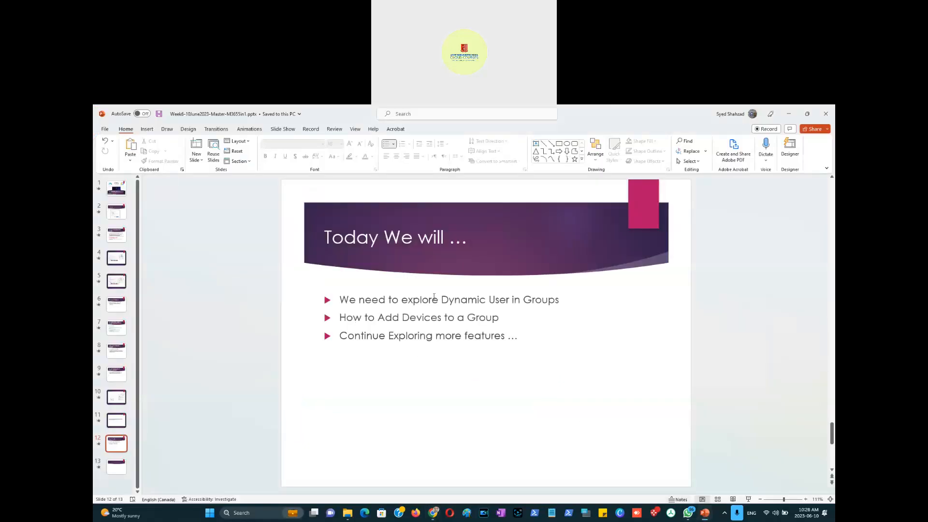
click(558, 300)
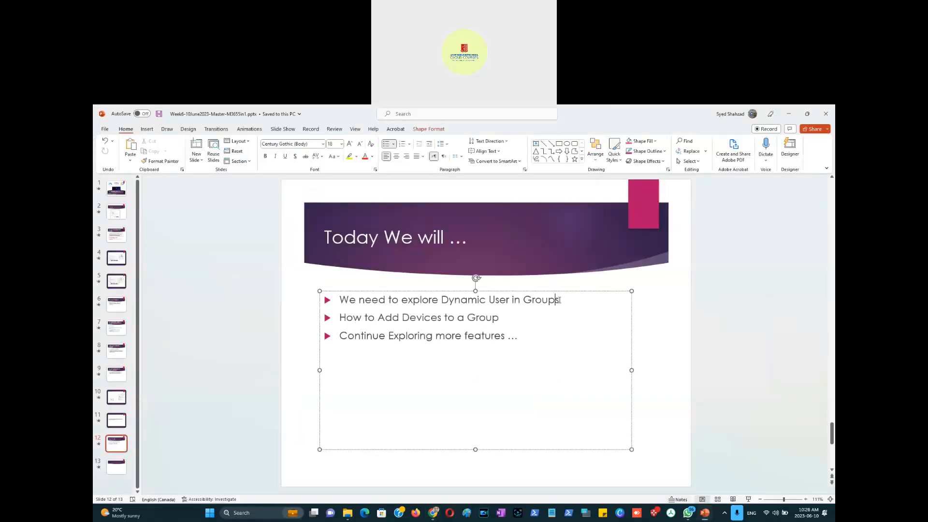
key(Return)
key(Tab)
text(I)
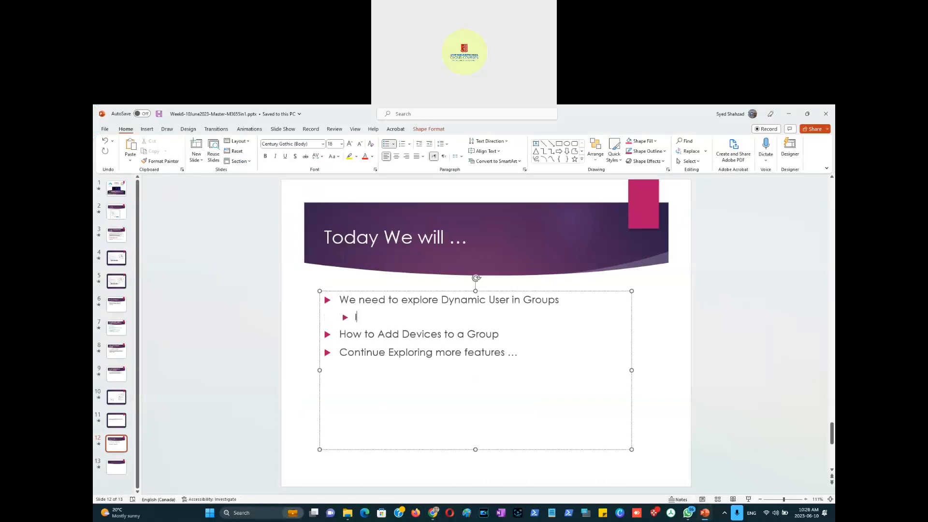
text(n Large organizations with t)
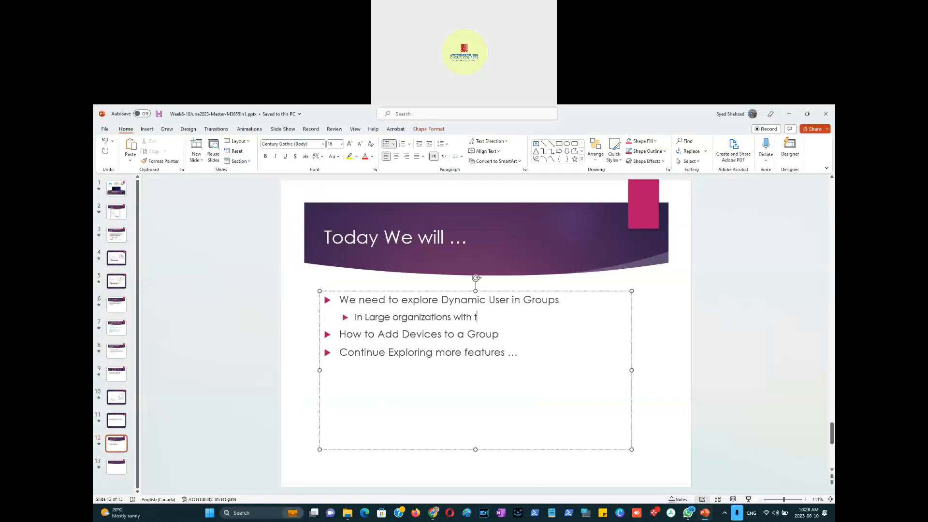
text(housands of users, there ar ema)
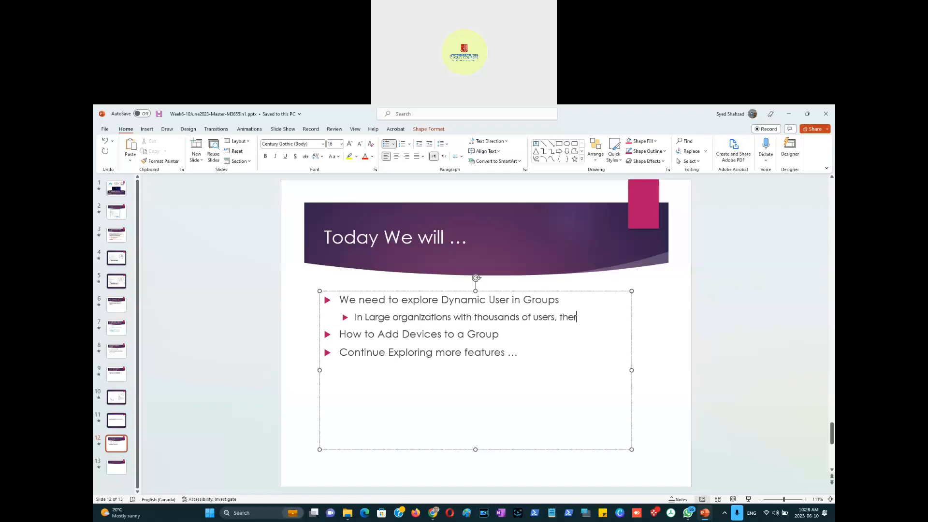
key(BackSpace)
key(BackSpace)
key(BackSpace)
key(BackSpace)
key(BackSpace)
key(BackSpace)
text(e )
text(mnay)
key(BackSpace)
key(BackSpace)
key(BackSpace)
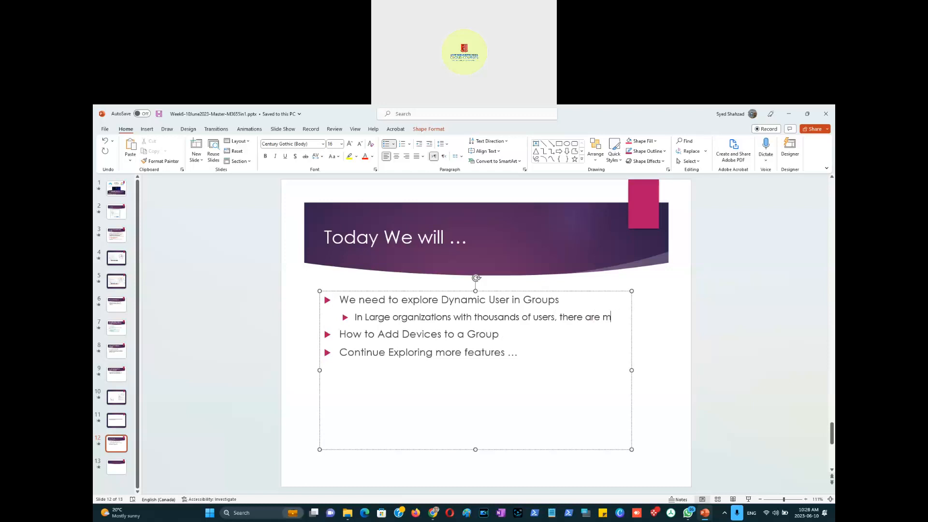
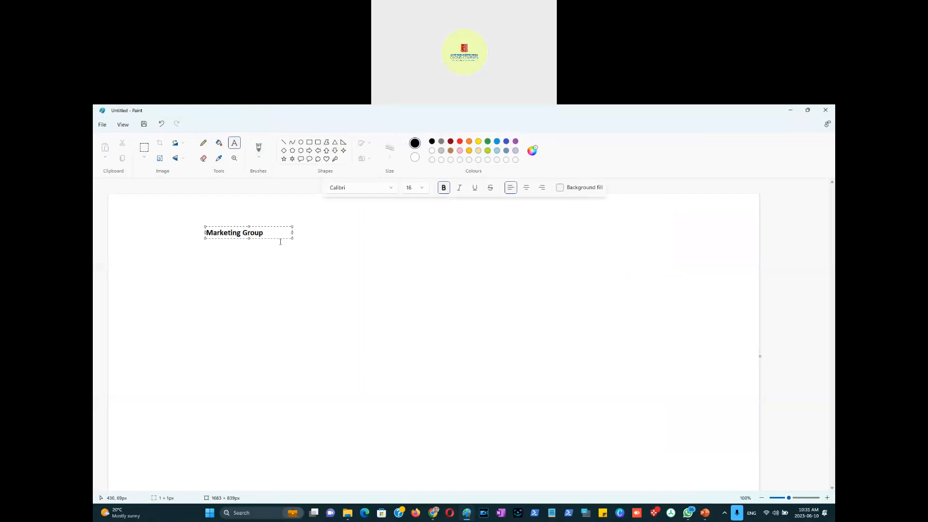
- Place 'The company has 100k users' on one line above the Marketing Group label
click(311, 265)
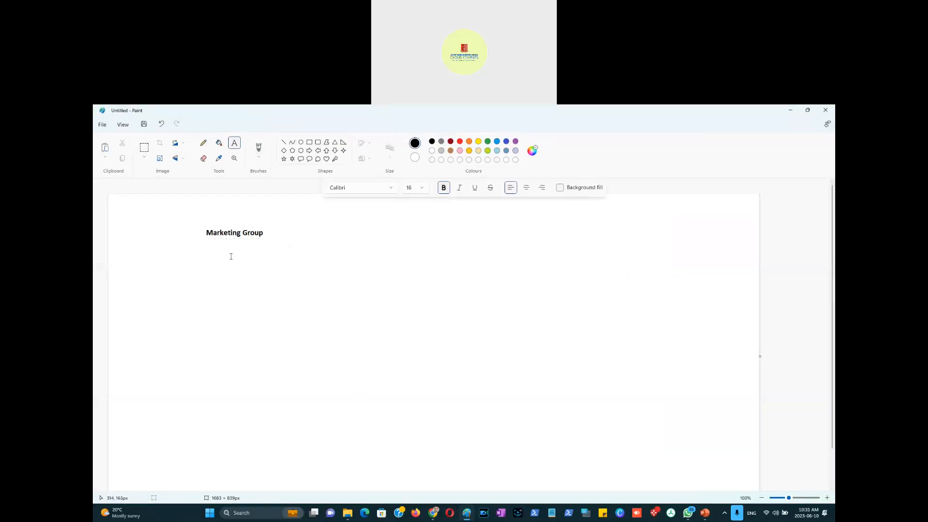
click(151, 218)
text(The company has 100k users)
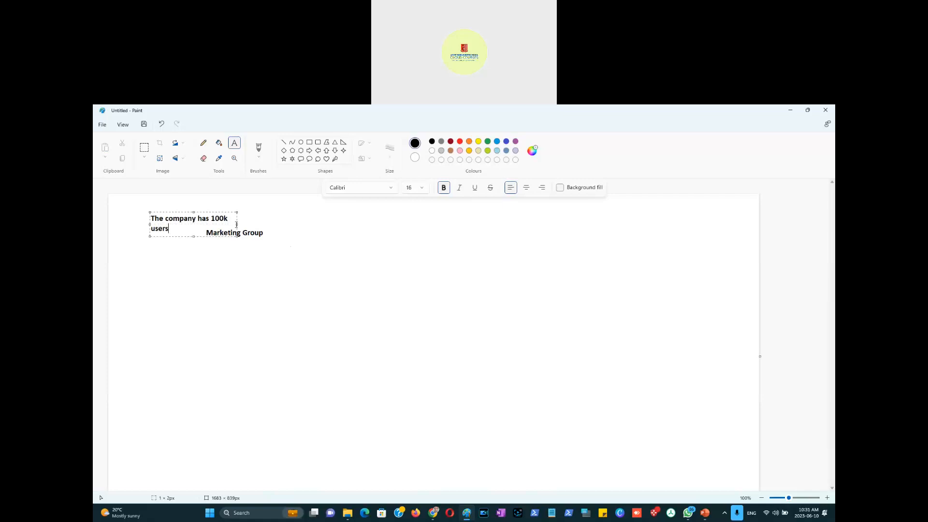
drag(236, 225, 378, 224)
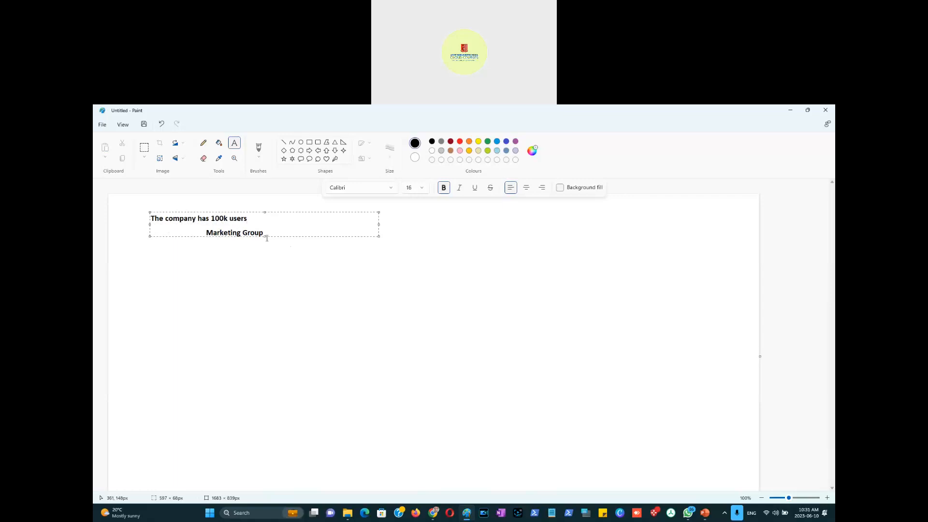
click(215, 249)
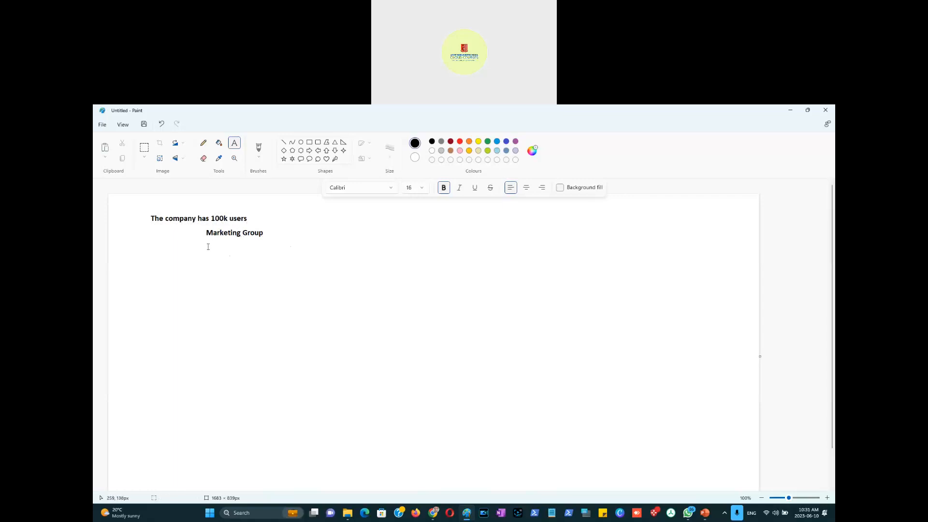
- Add a one-line note below explaining that Dynamic user checks the user's Active Directory profile
click(221, 248)
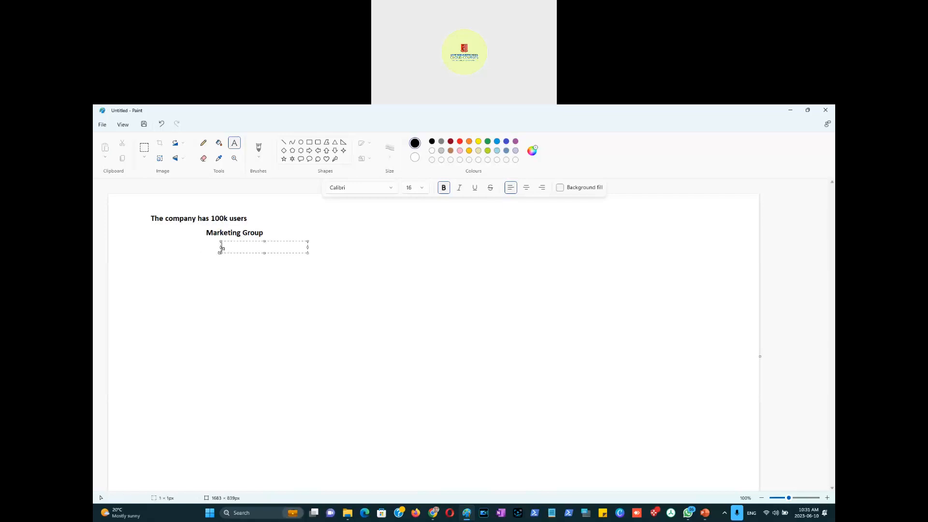
text(Dynamic use)
text(r features )
text(check)
text(s )
text(the )
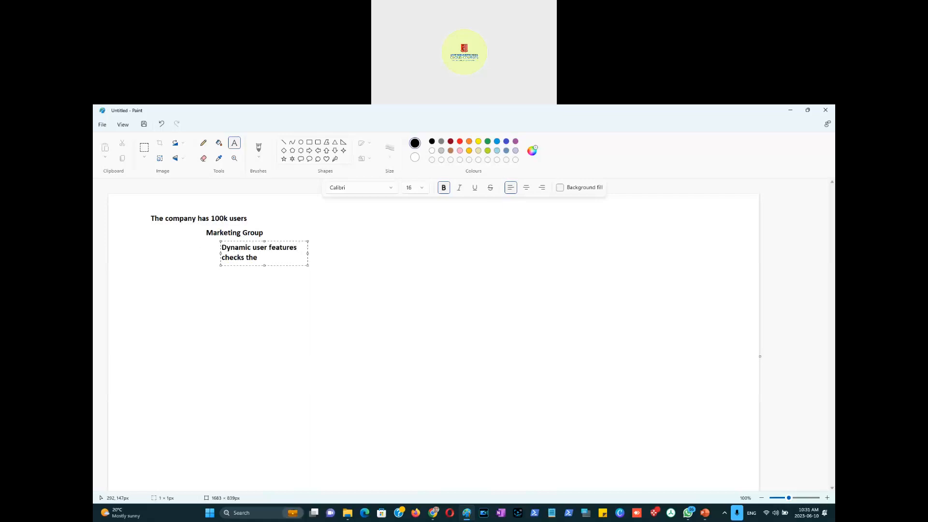
text(AD user')
text(s Active D)
text(irecotry )
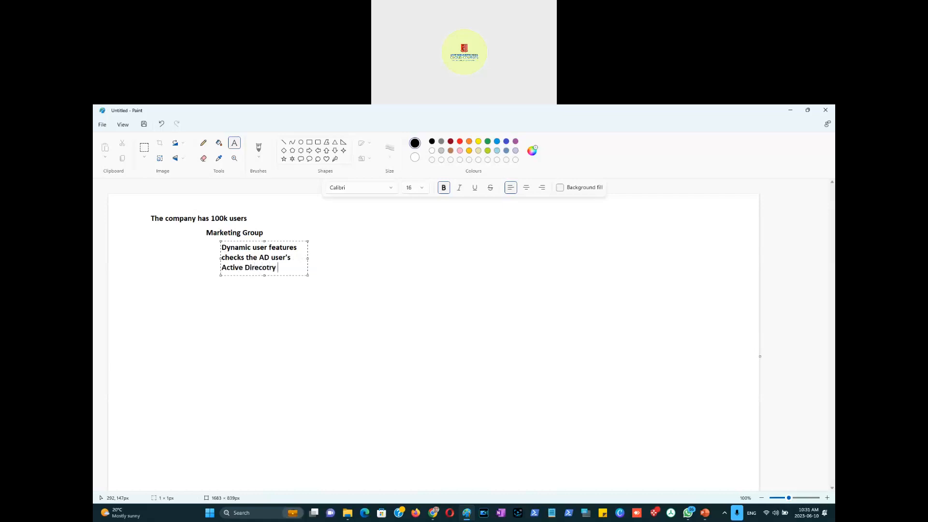
text(profile informati)
text(on and a)
text(ccording t)
text(o that)
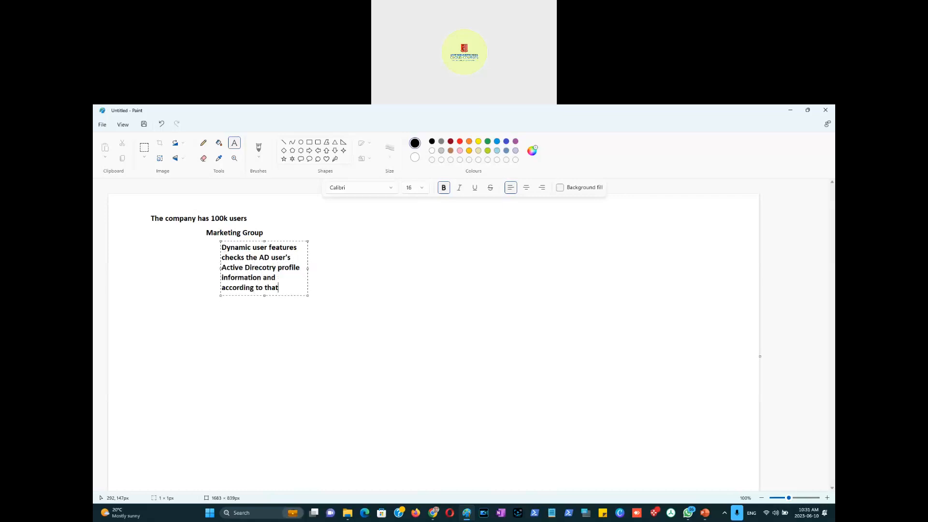
text(, adds the user )
text(to specific )
text(group)
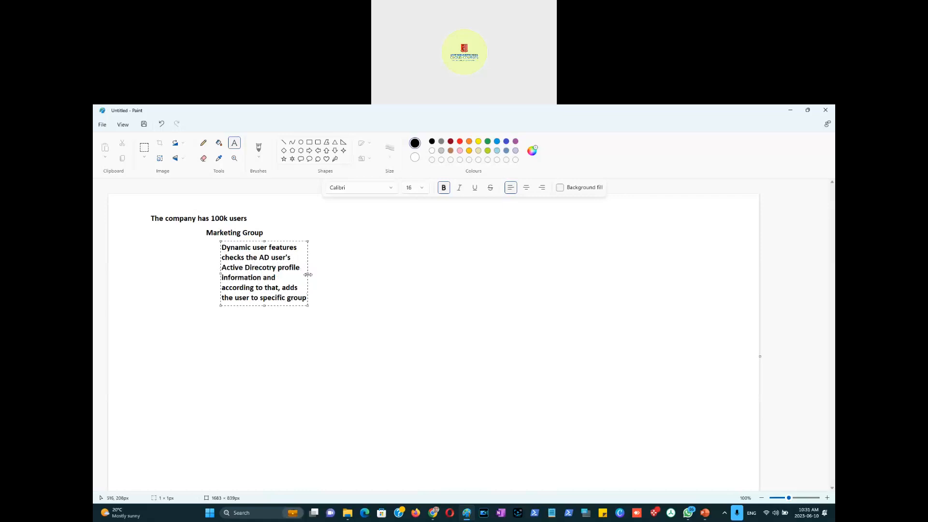
drag(308, 275, 668, 273)
click(236, 273)
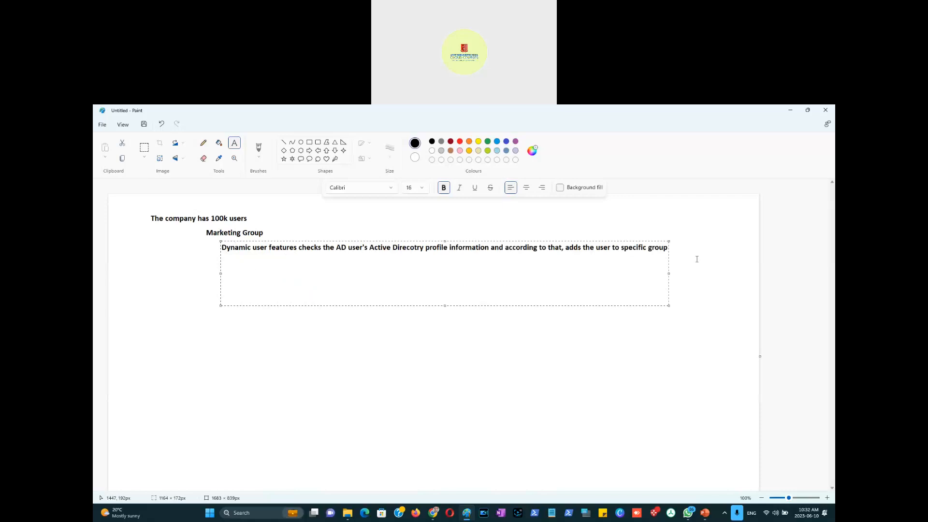
click(683, 276)
- Start a note below the explanation: 'i.e. We put in the Department window the word Sales'
click(257, 269)
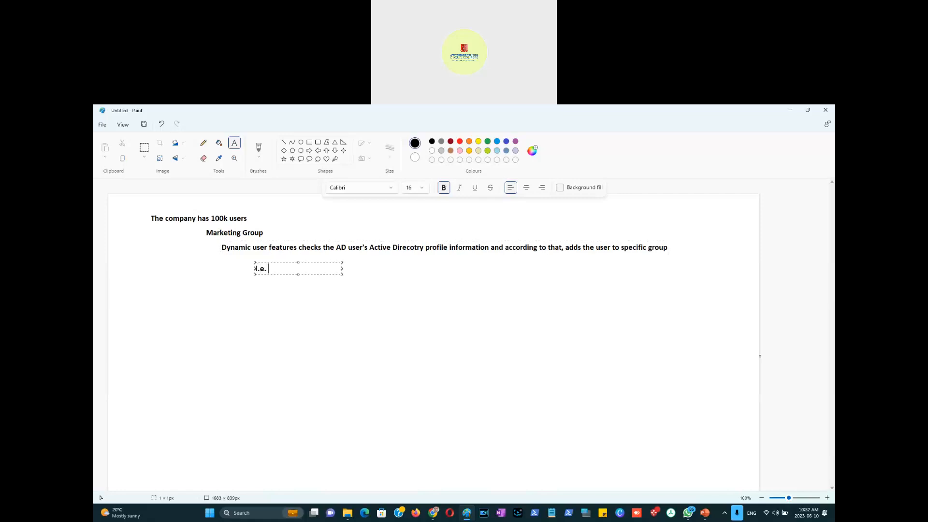
text(i.e. W)
text(e put )
text(in the )
text("Department)
text(" )
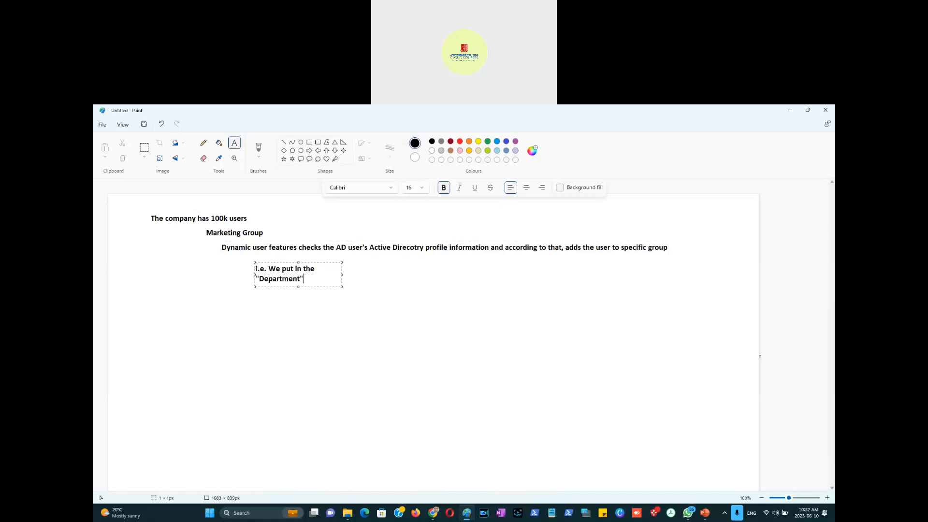
text(valu)
key(BackSpace)
key(BackSpace)
key(BackSpace)
key(BackSpace)
text(winodws)
key(BackSpace)
key(BackSpace)
key(BackSpace)
key(BackSpace)
text(dows)
key(BackSpace)
text(the word SAles)
key(Return)
key(Return)
- Add the line asking the Dynamic User query to automatically add users whose Dept has 'Sales'
text(We can)
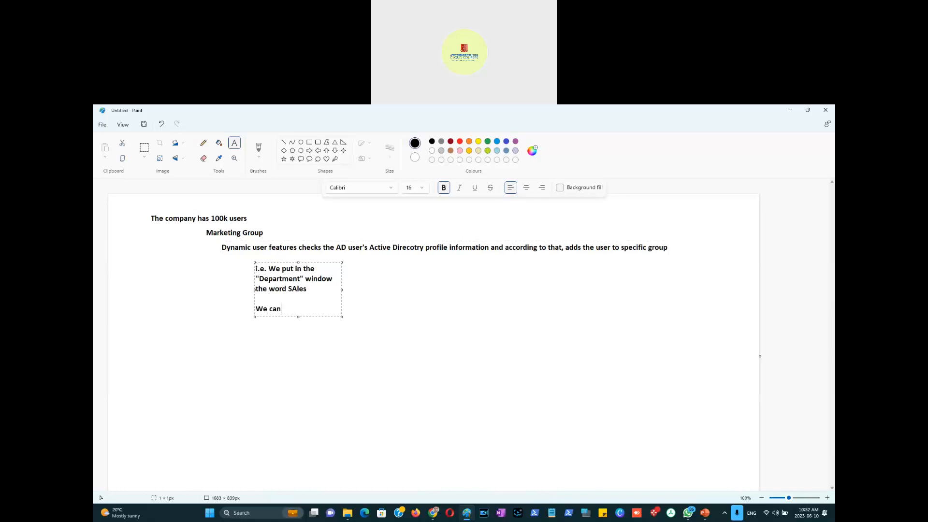
text( tell the Dynamic User)
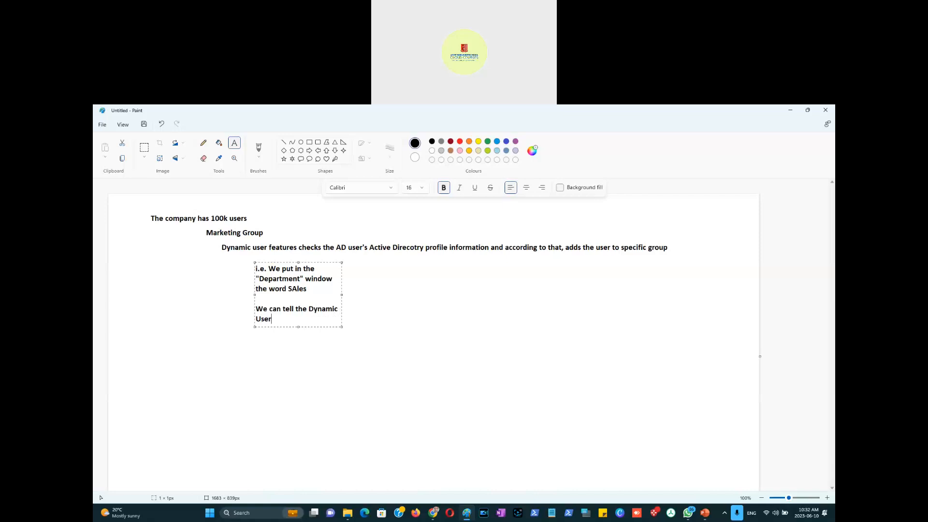
text( "Query" that which eve)
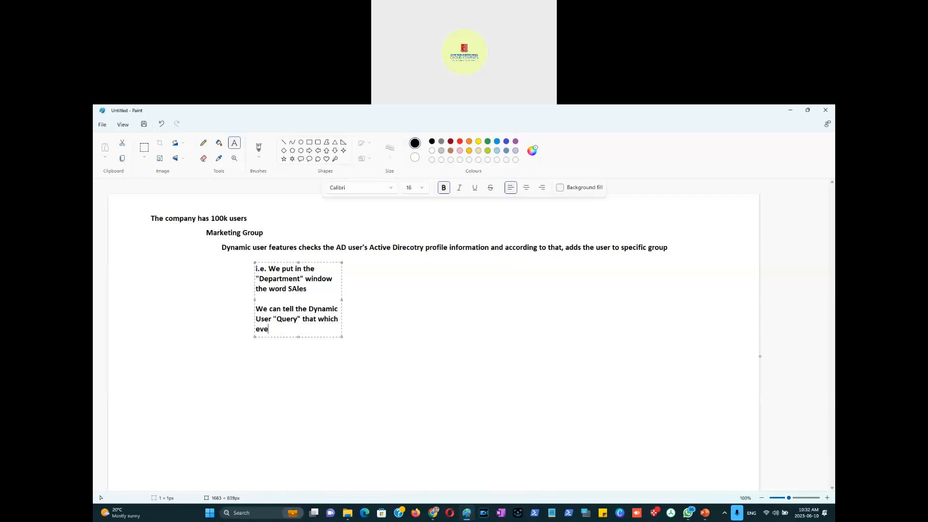
text(r user is in the )
text(Dept)
key(BackSpace)
key(BackSpace)
key(BackSpace)
key(BackSpace)
key(BackSpace)
key(BackSpace)
key(BackSpace)
key(BackSpace)
key(BackSpace)
key(BackSpace)
key(BackSpace)
key(BackSpace)
key(BackSpace)
text(has the word "Sales")
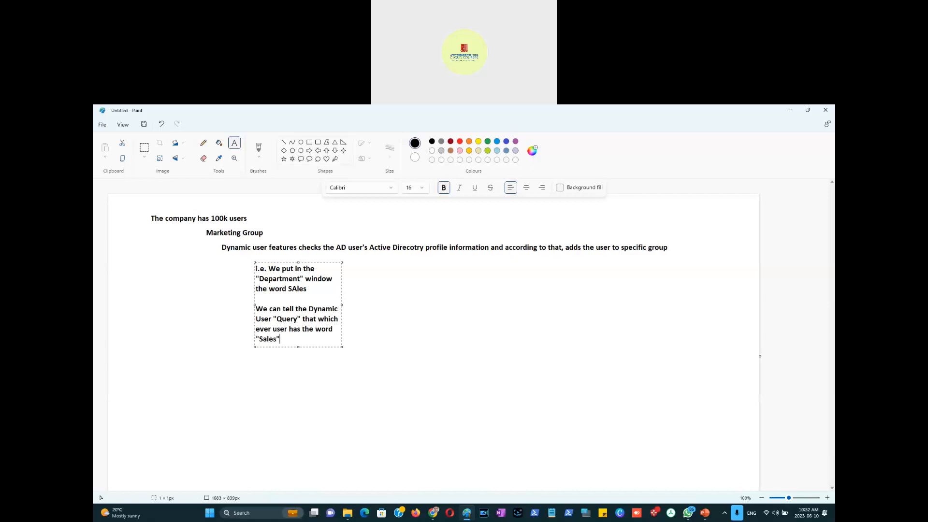
text( in the ")
key(BackSpace)
text(Dept window please add that user automatically to this)
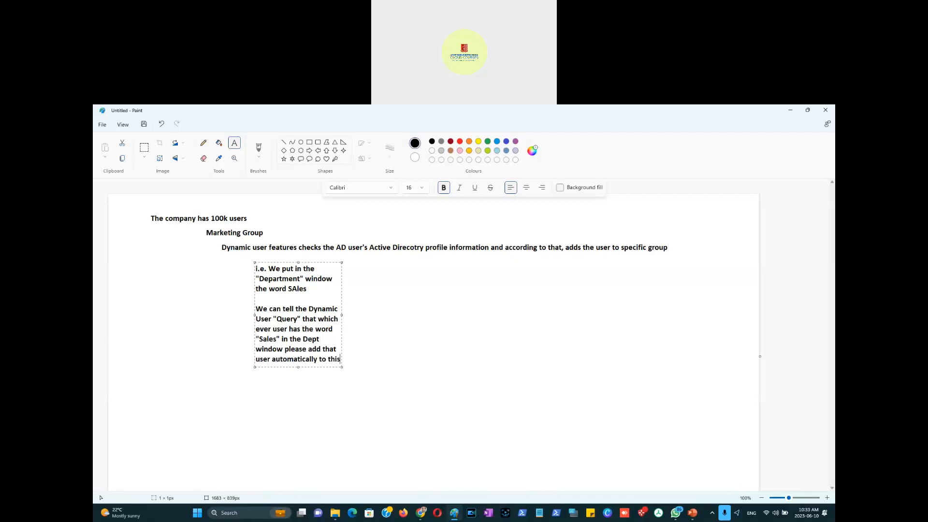
text( group.)
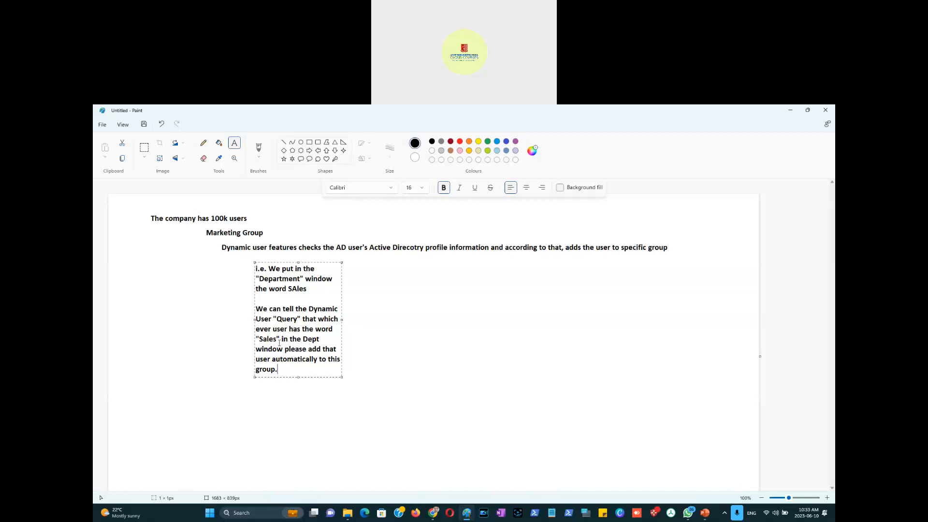
drag(276, 338, 258, 339)
click(445, 404)
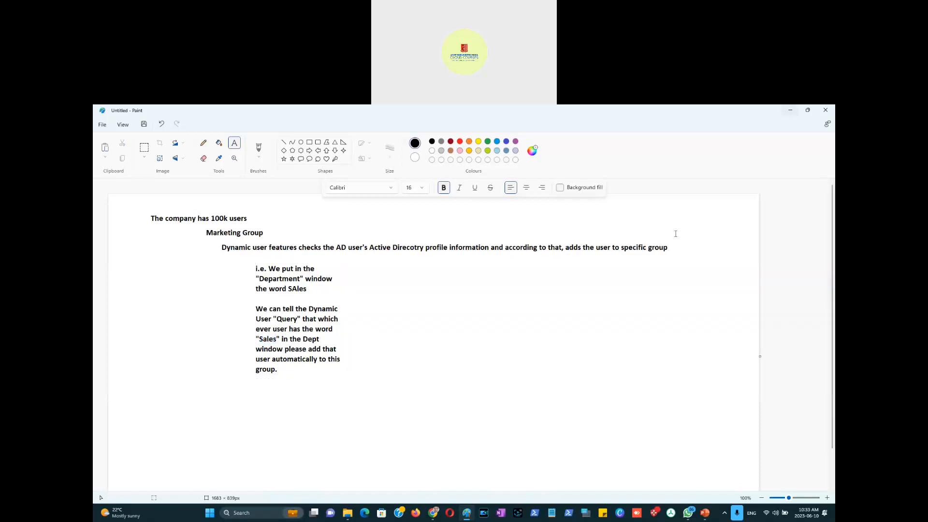
- Switch back to Chrome and duplicate the New Group browser tab
key(alt+Tab)
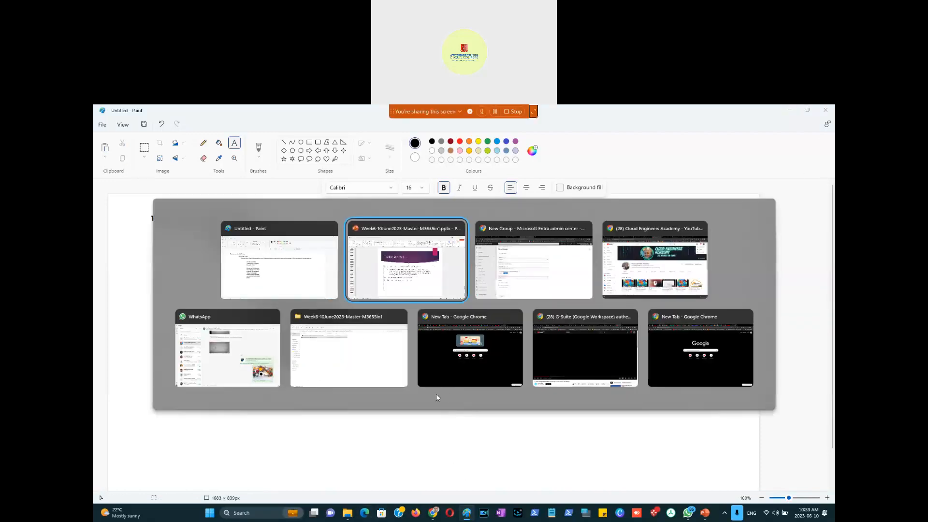
key(alt+Tab)
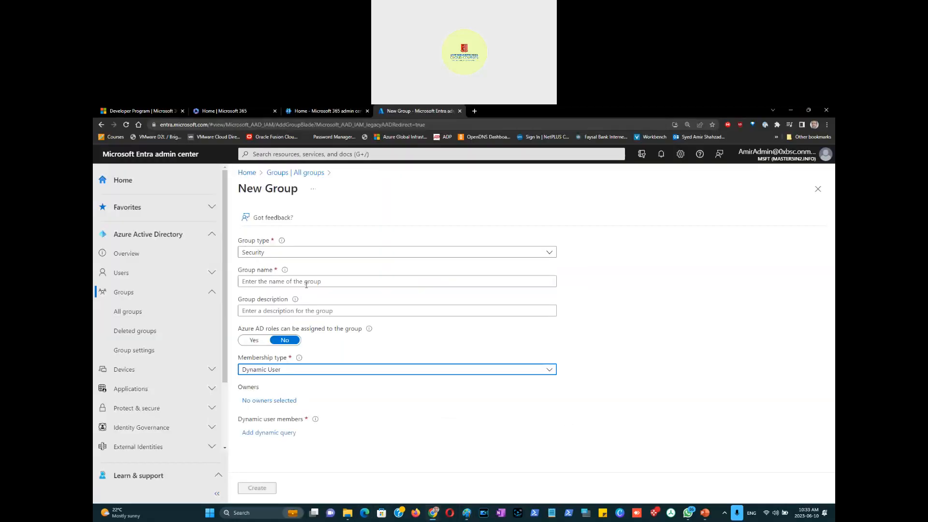
right_click(380, 112)
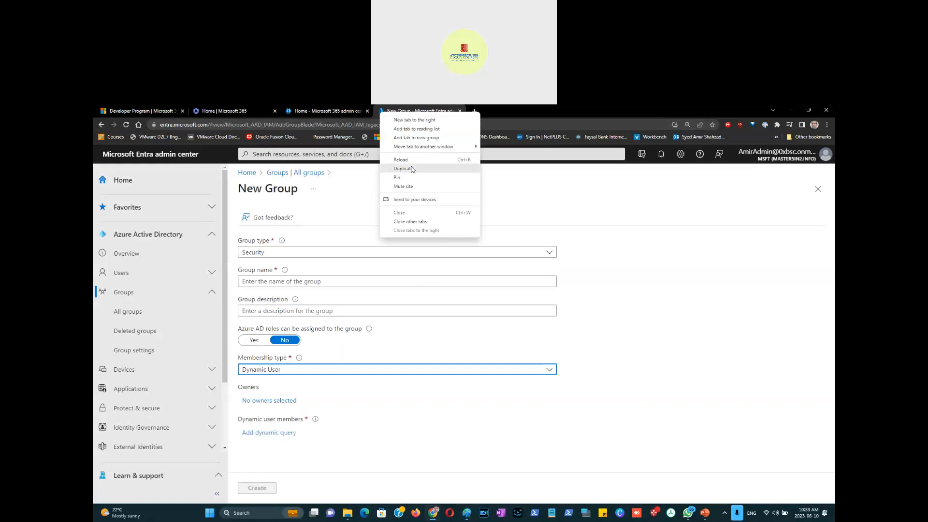
click(411, 169)
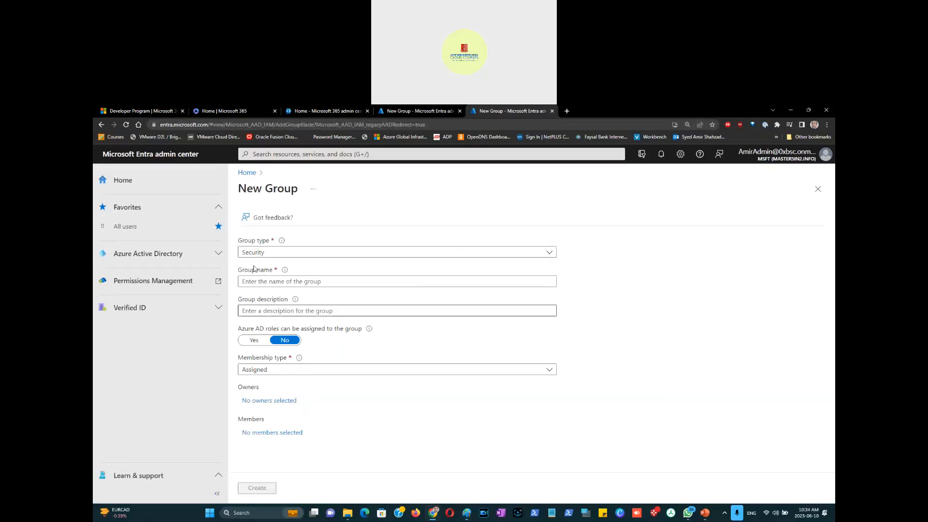
- Open a user from All users, change their Department from Retail to Sales, and save
click(127, 226)
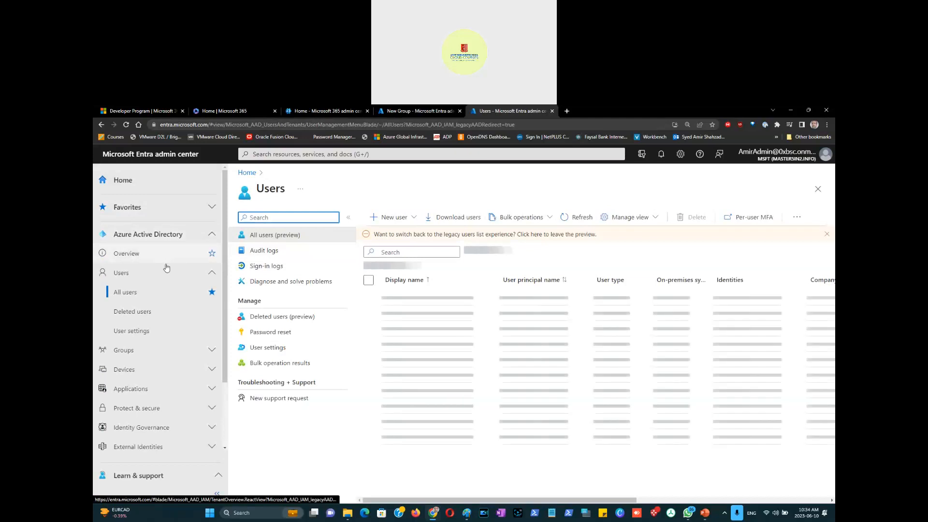
click(418, 304)
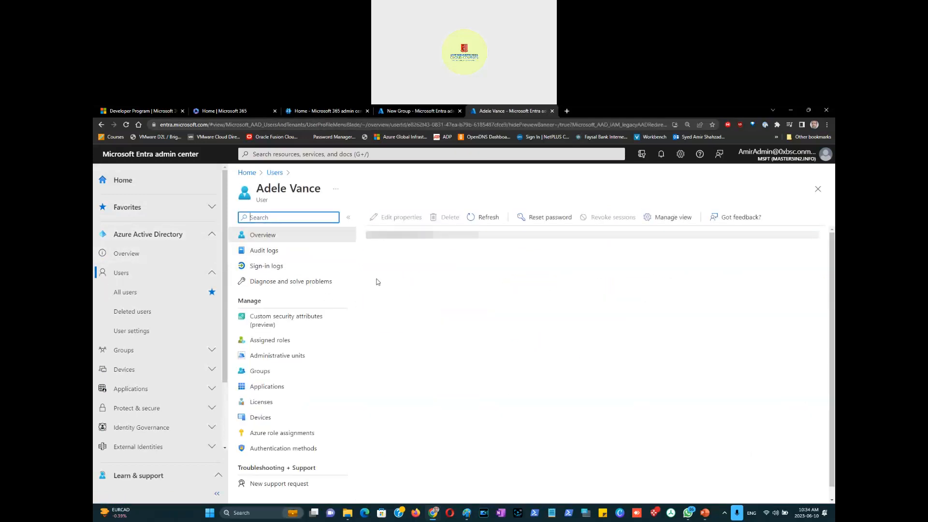
click(386, 220)
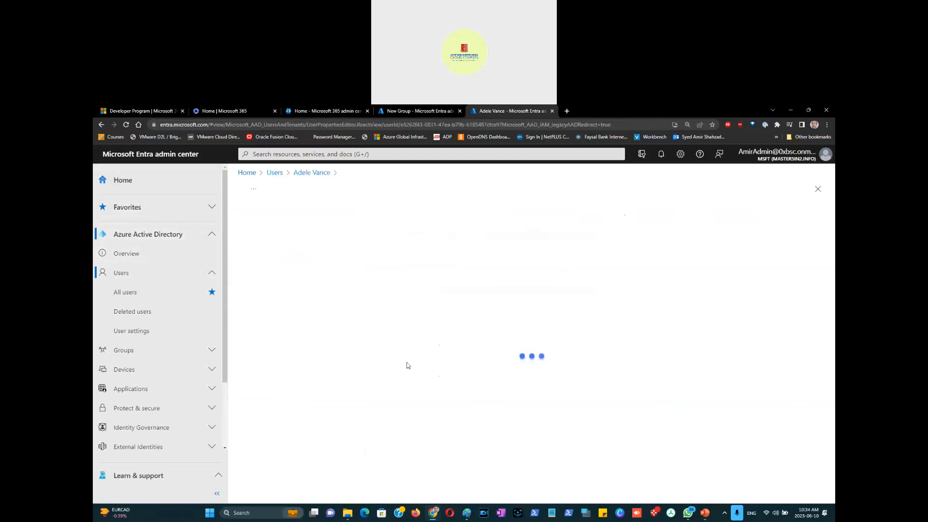
scroll(401, 379, down, 3)
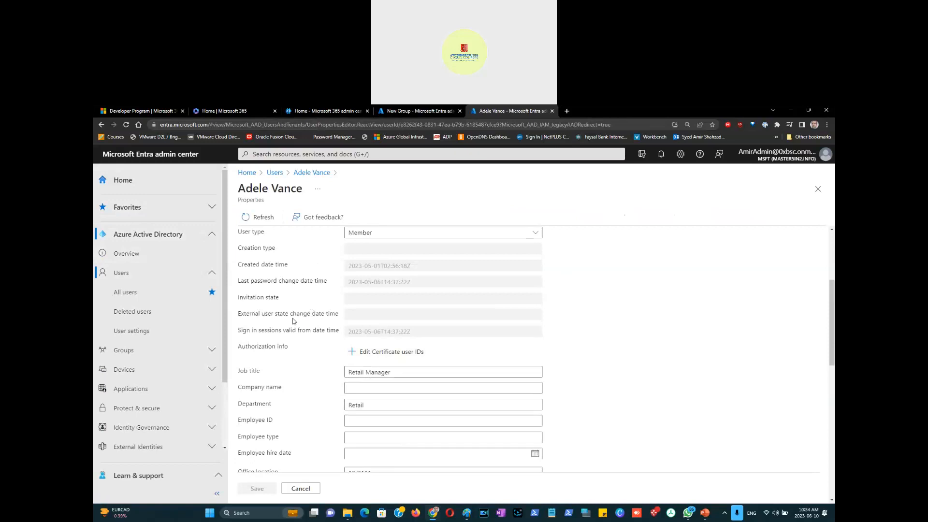
click(372, 406)
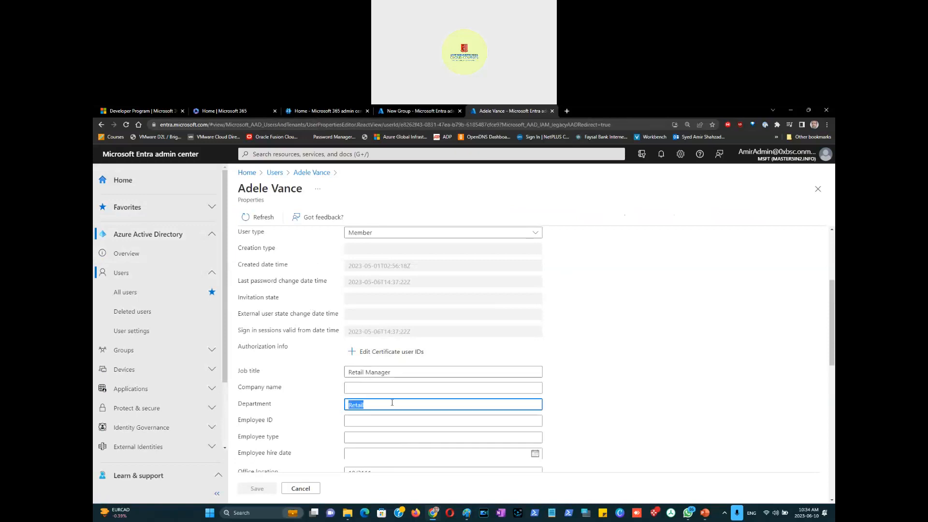
text(Sales)
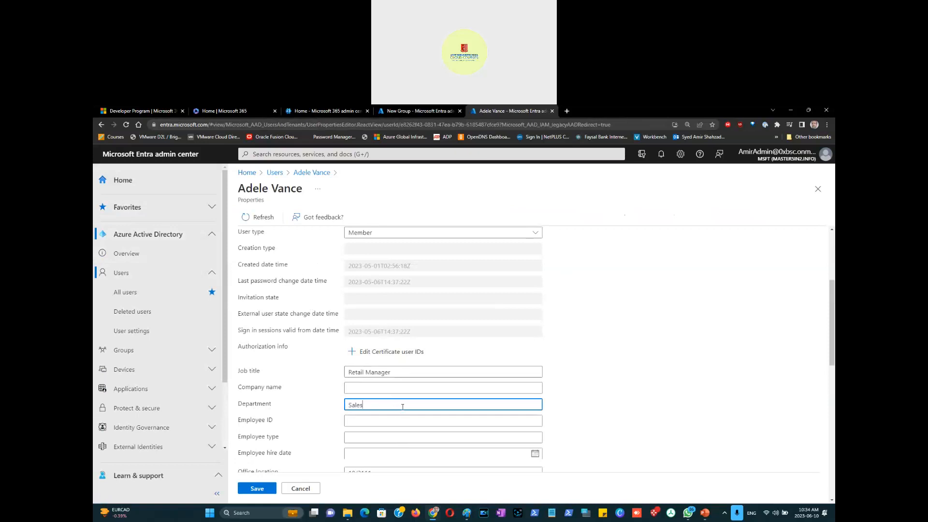
drag(368, 406, 343, 408)
click(599, 417)
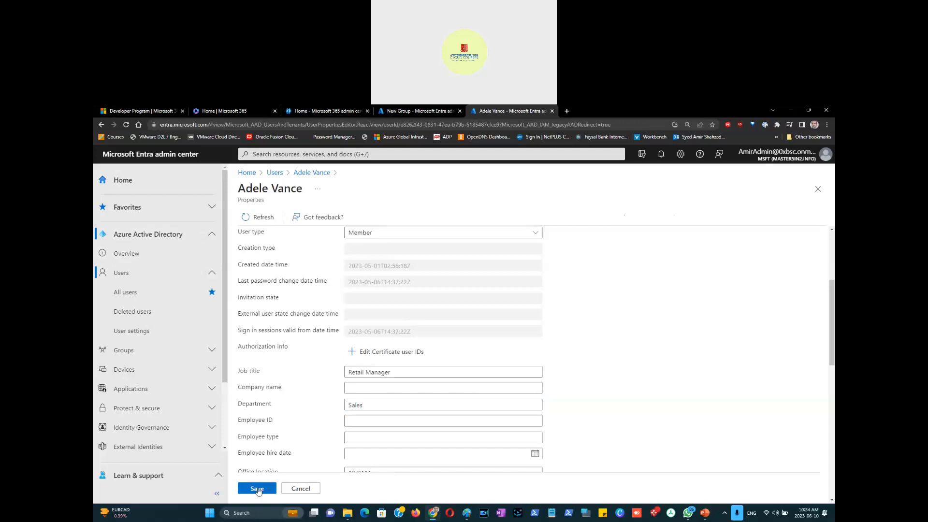
click(257, 489)
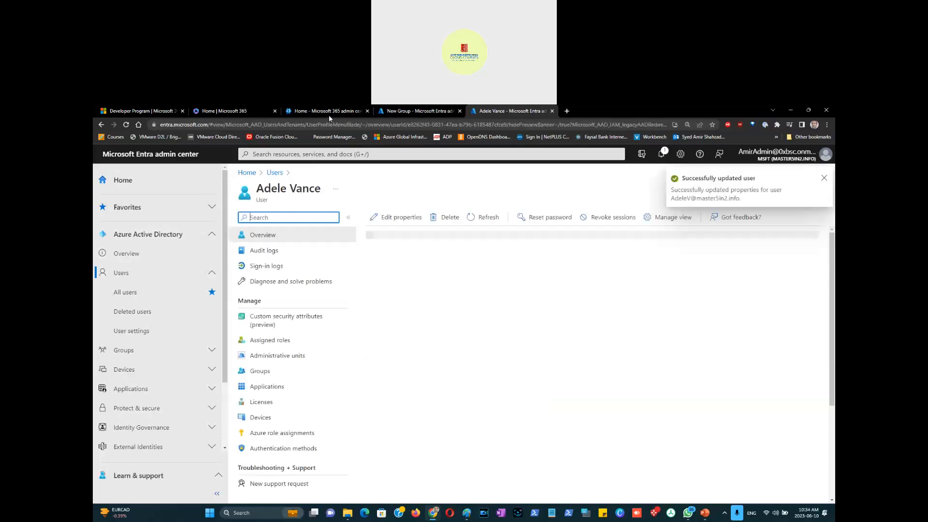
click(418, 110)
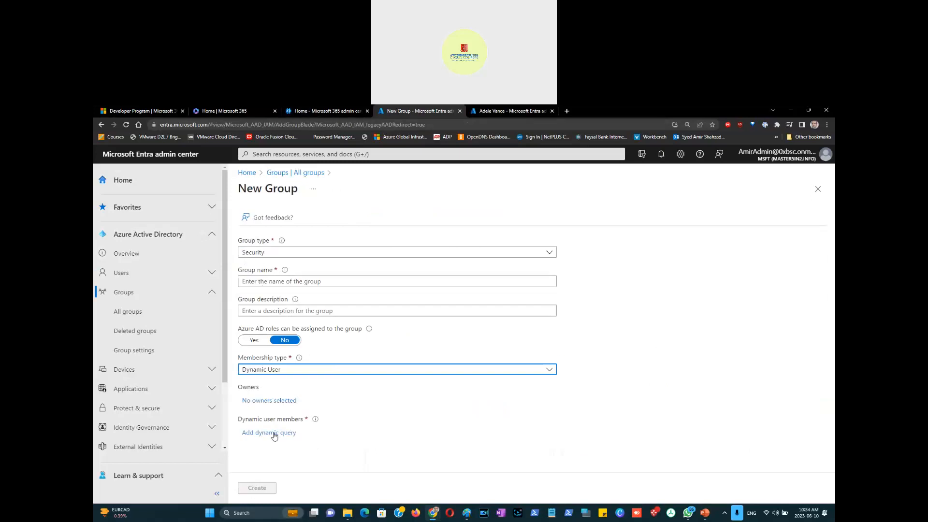
- Name the group 'Sales Dept Toronto' and paste the same text as its description
click(275, 282)
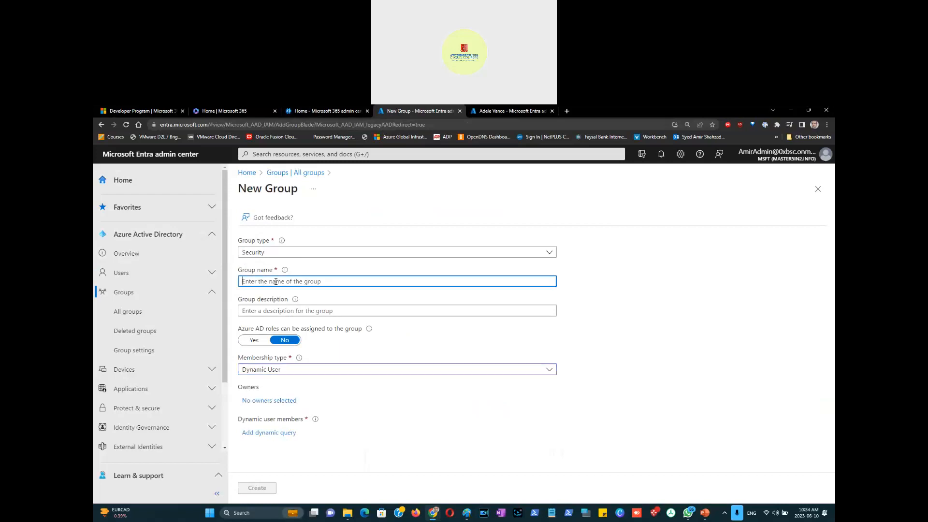
text(Sales Dept Toronto)
triple_click(276, 281)
key(ctrl+c)
click(299, 312)
key(ctrl+v)
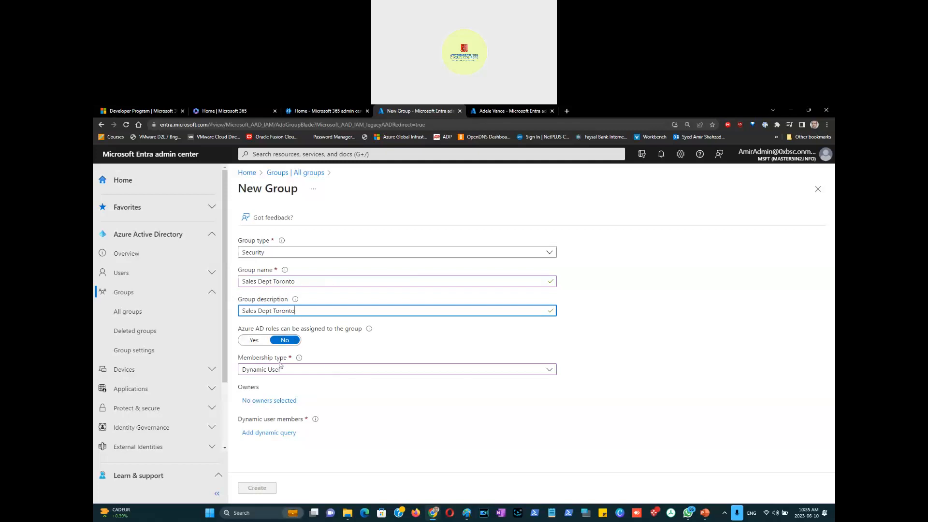
click(261, 433)
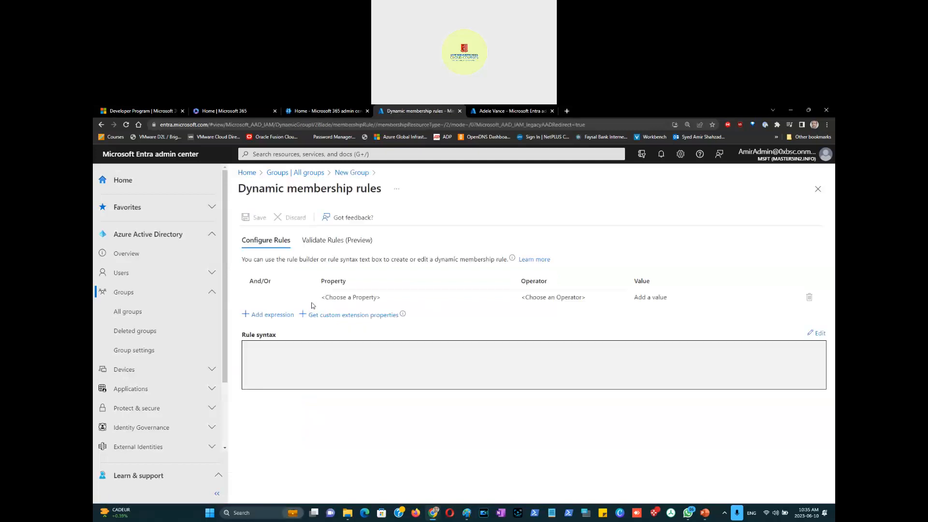
- Build the rule Property department, Operator Contains, Value 'Sales', then go back to the user's tab
click(506, 299)
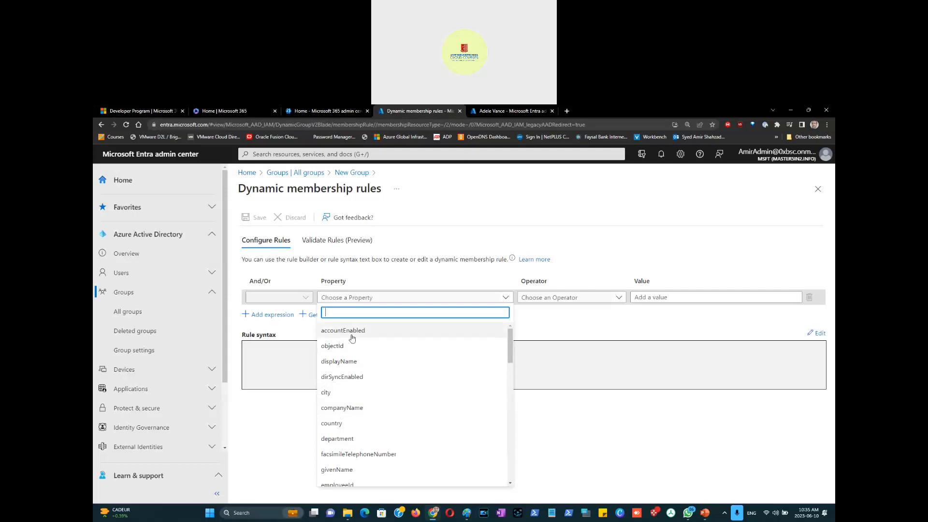
scroll(360, 439, down, 2)
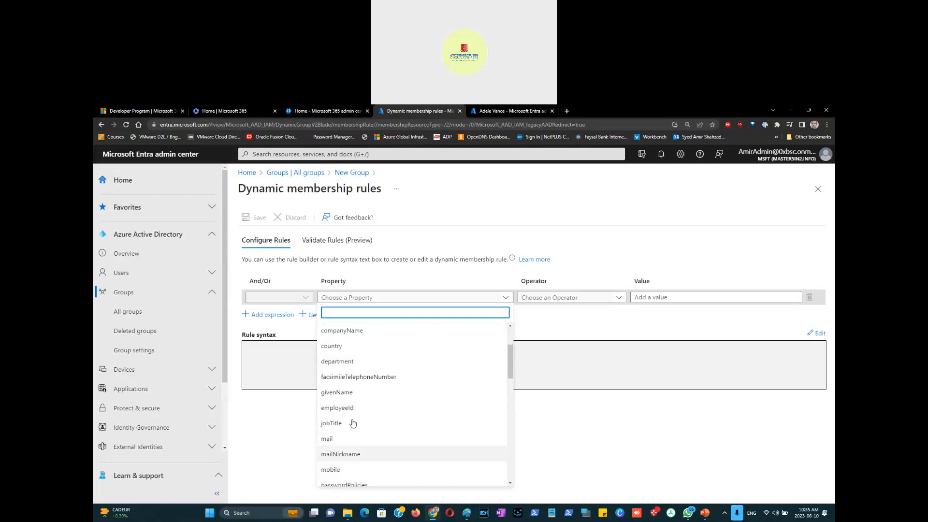
scroll(358, 415, up, 2)
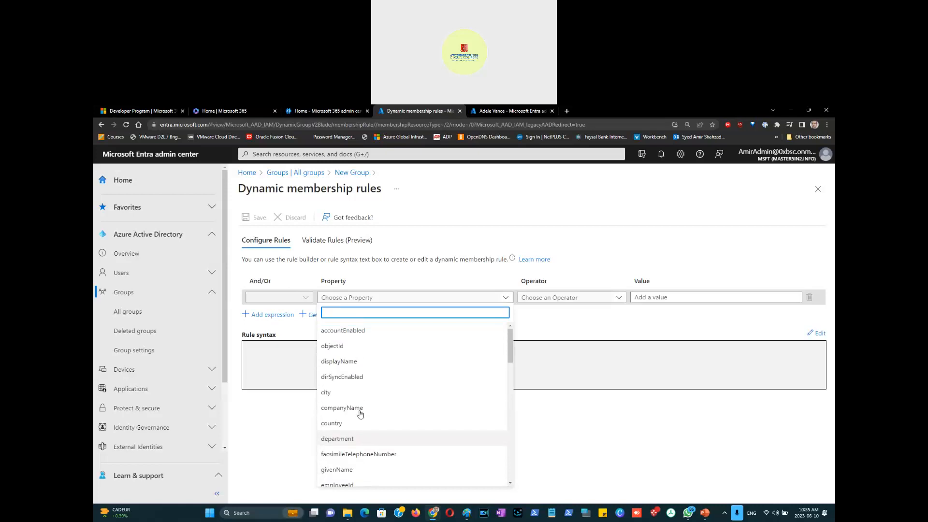
click(339, 439)
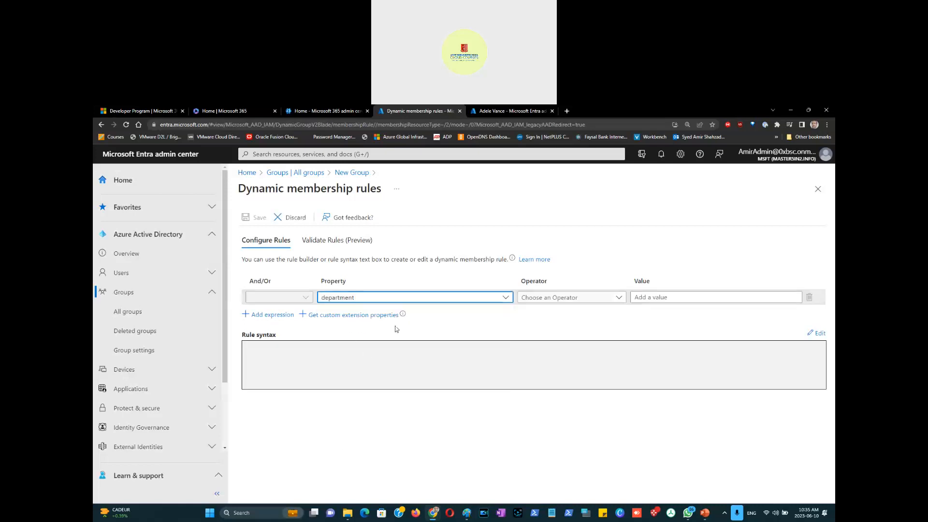
click(619, 299)
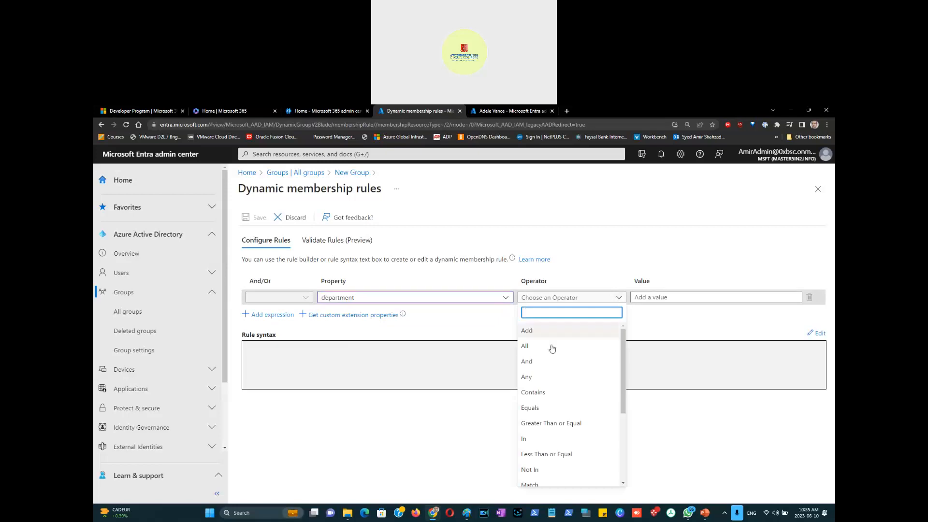
click(538, 393)
click(669, 298)
text(Sales)
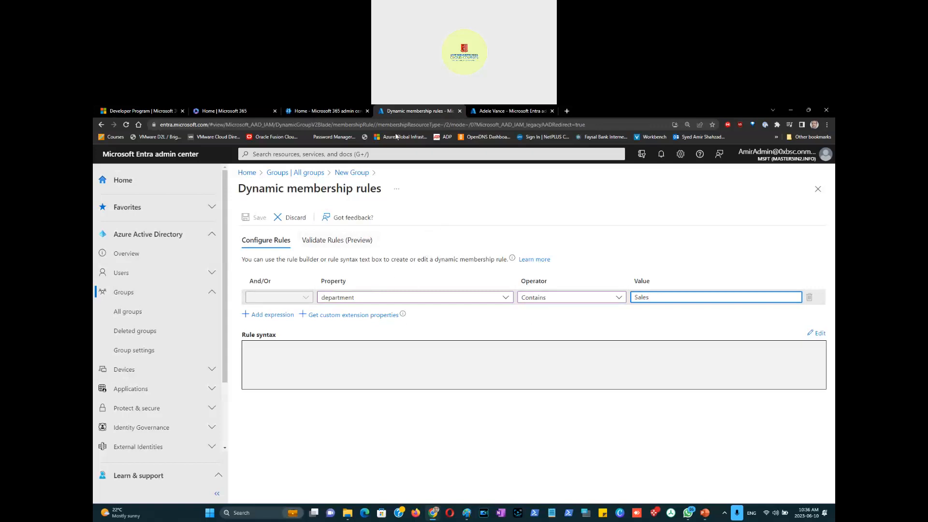
click(543, 114)
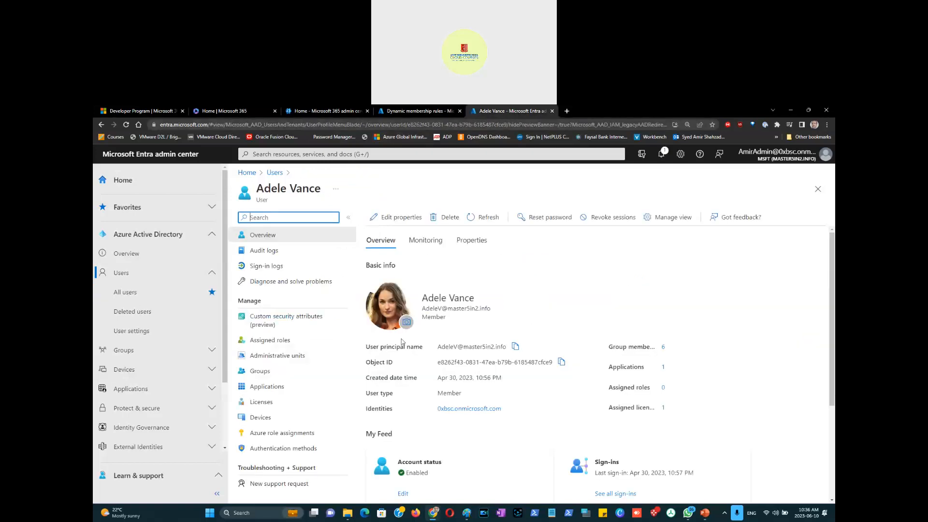
- In the user's Edit properties, try Department 'Marketing', then restore it to 'Sales'
click(388, 217)
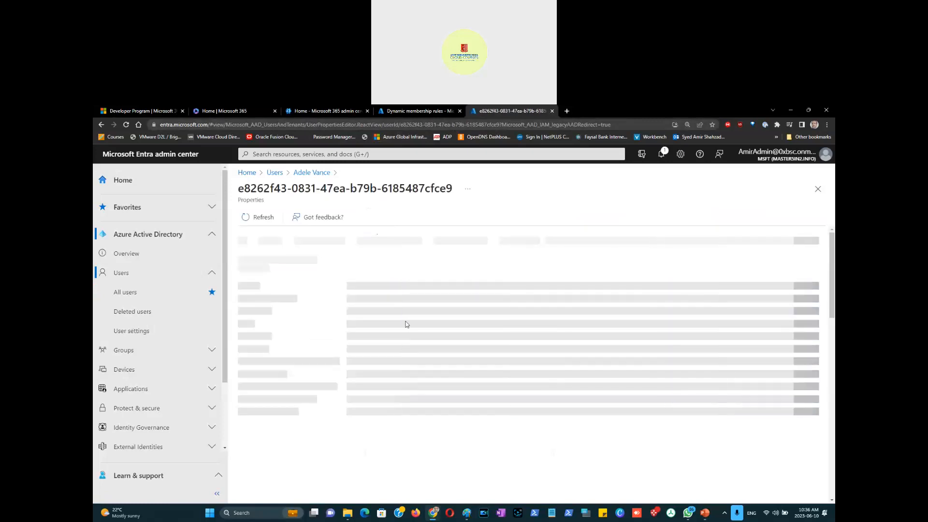
scroll(371, 404, down, 3)
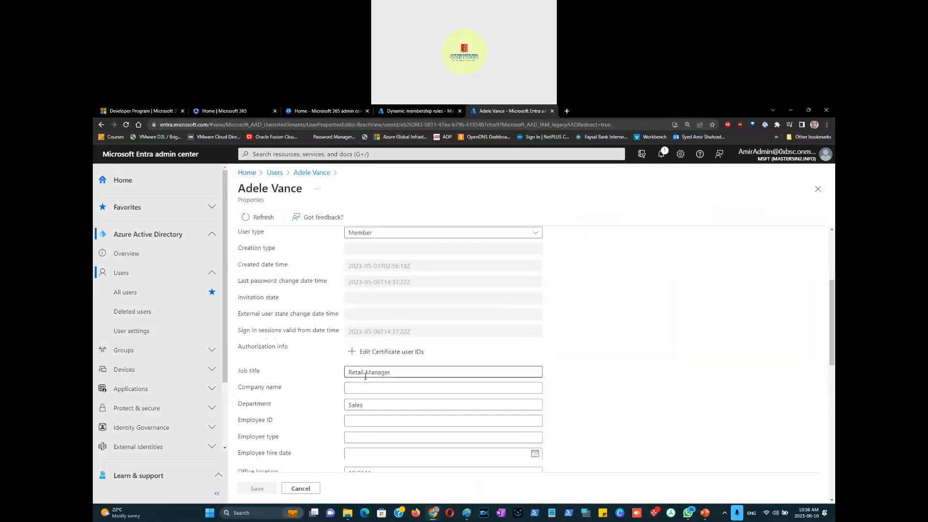
drag(370, 402, 340, 406)
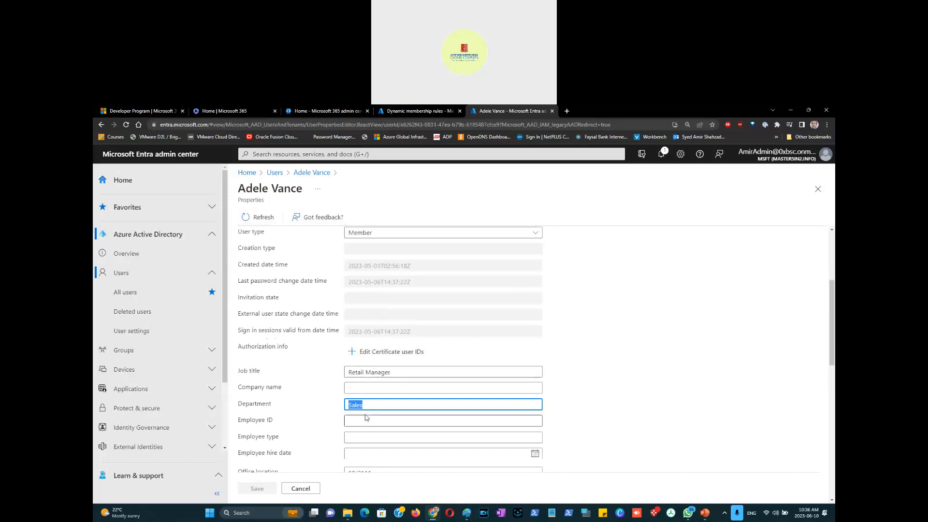
drag(366, 405, 339, 406)
text(Marketi)
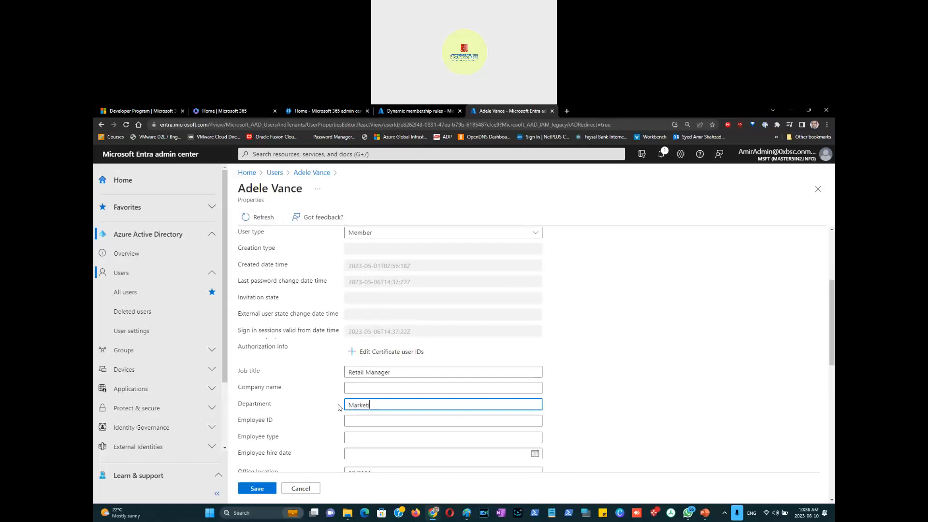
key(BackSpace)
double_click(349, 407)
key(BackSpace)
text(Sales)
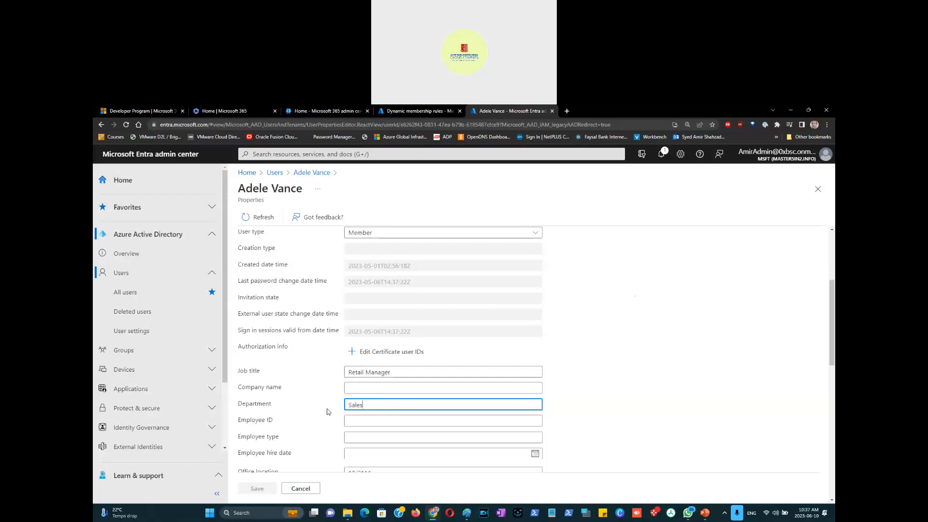
text(1)
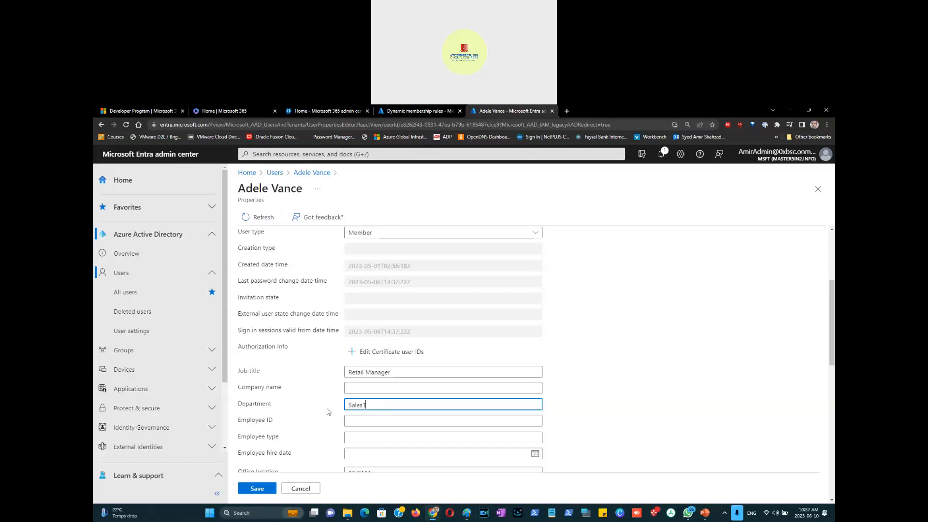
key(BackSpace)
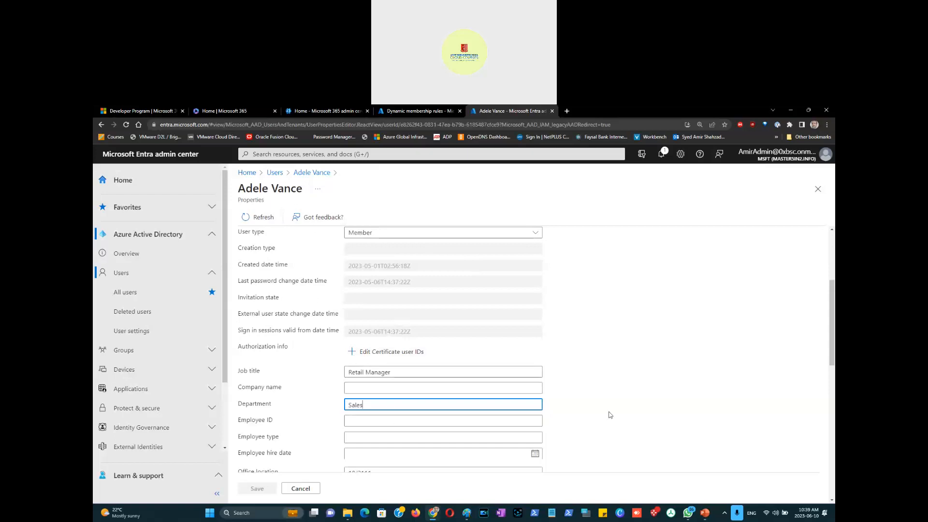
click(581, 399)
scroll(581, 401, down, 2)
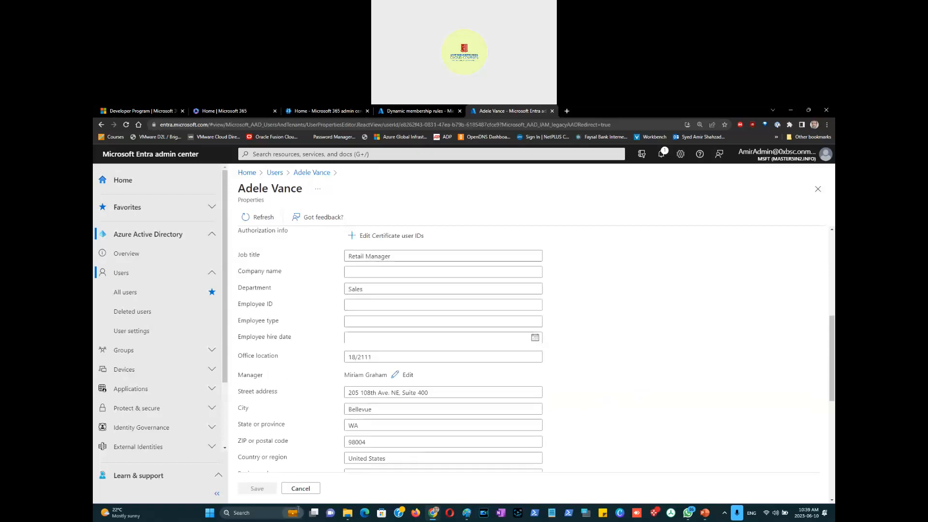
- Close the properties editor unsaved and keep the rule as department Contains 'Sales'
click(301, 488)
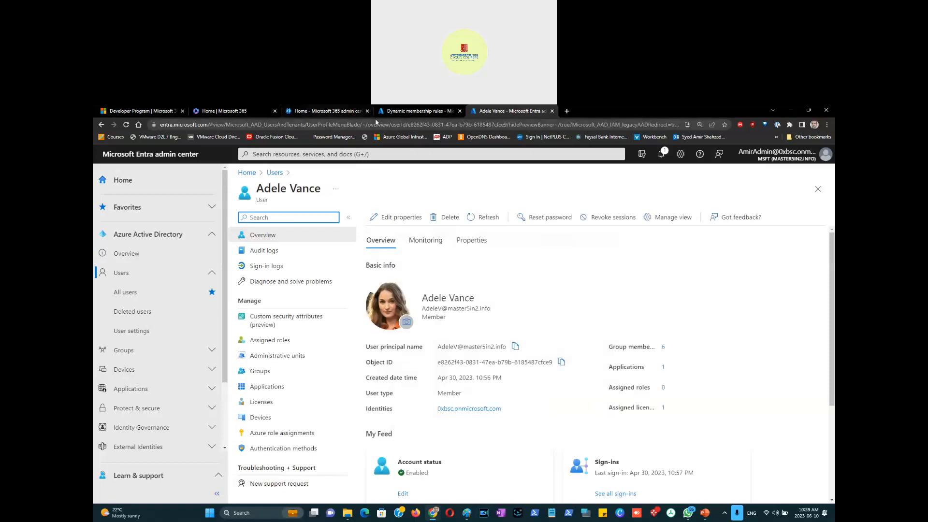
click(418, 110)
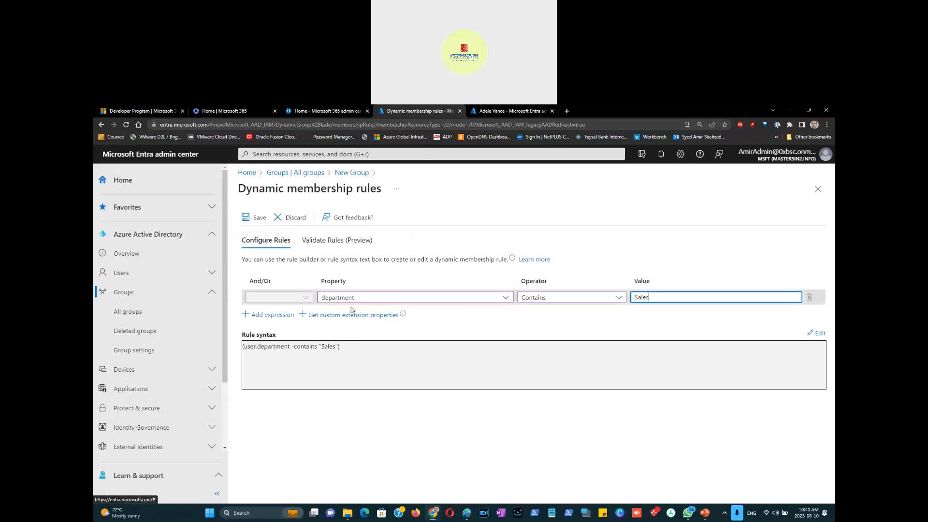
click(505, 298)
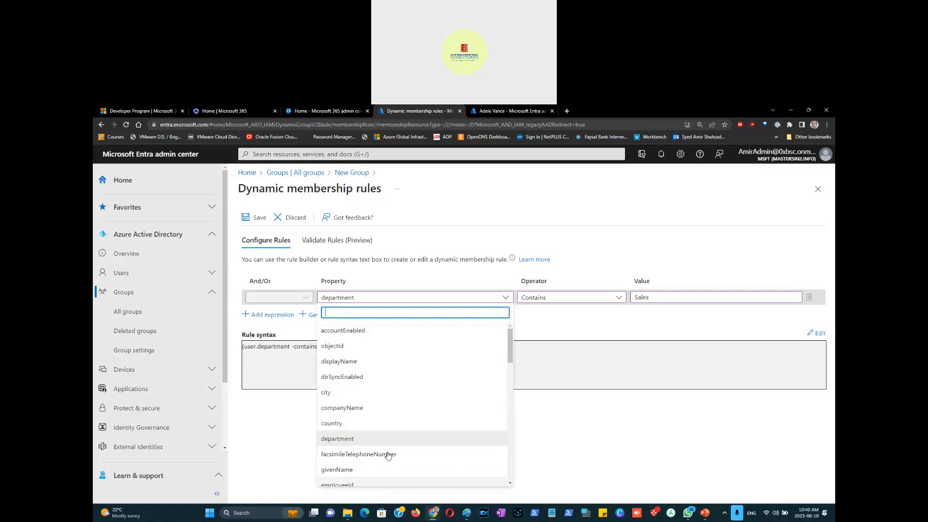
click(584, 322)
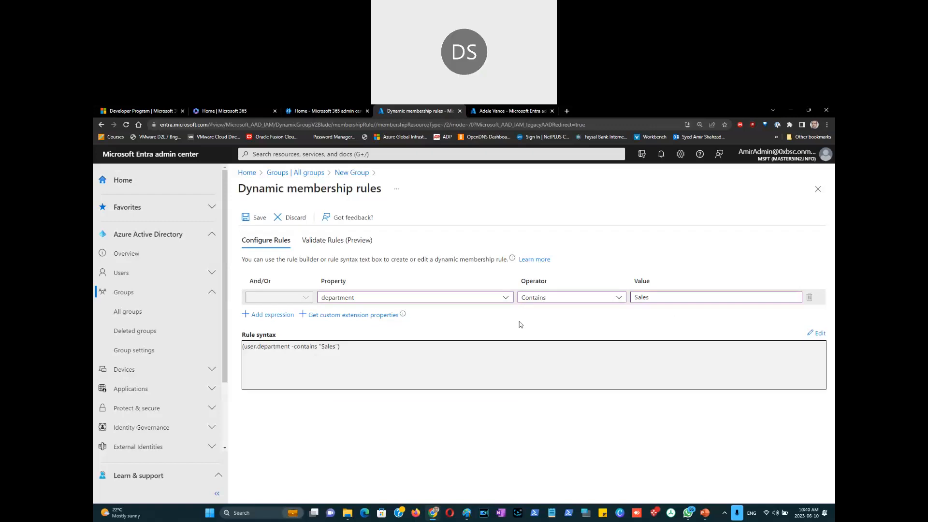
click(543, 113)
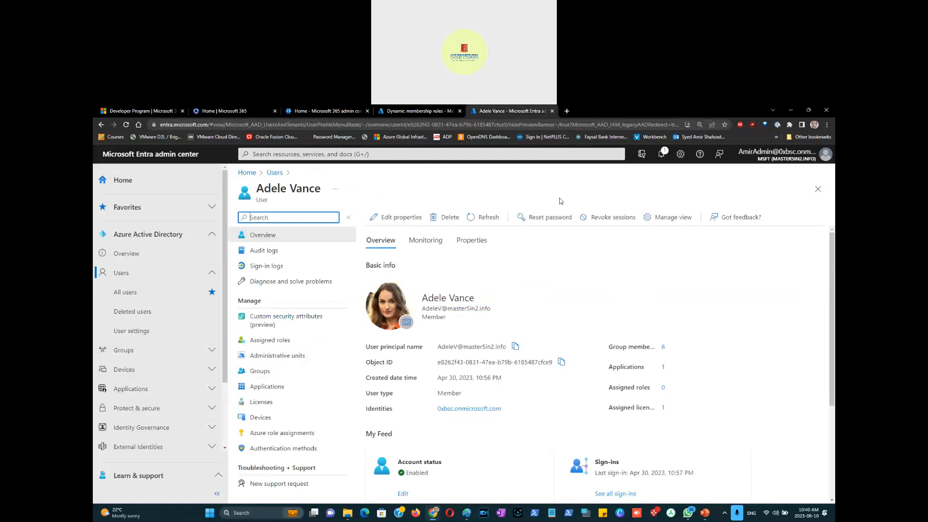
click(382, 112)
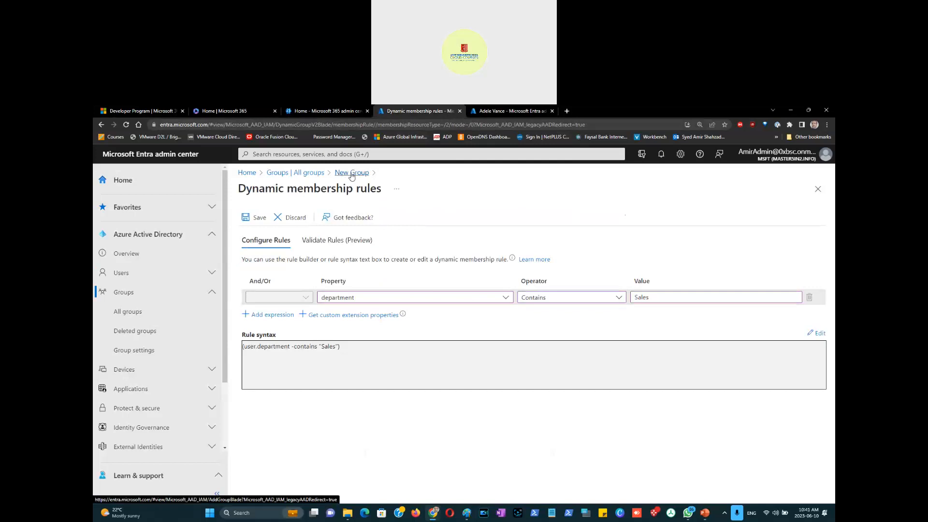
- Discard the unsaved rule, return to the New Group form, and keep Dynamic User membership
click(295, 219)
click(260, 269)
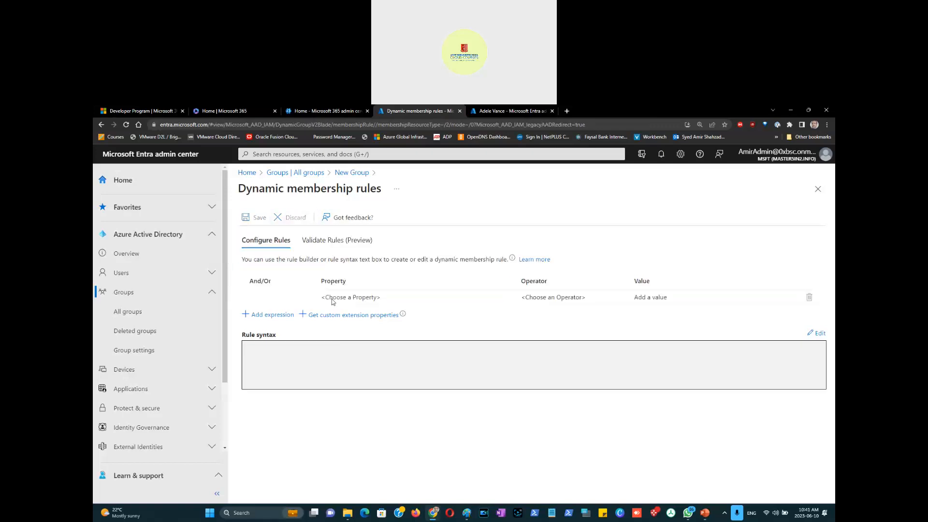
click(339, 175)
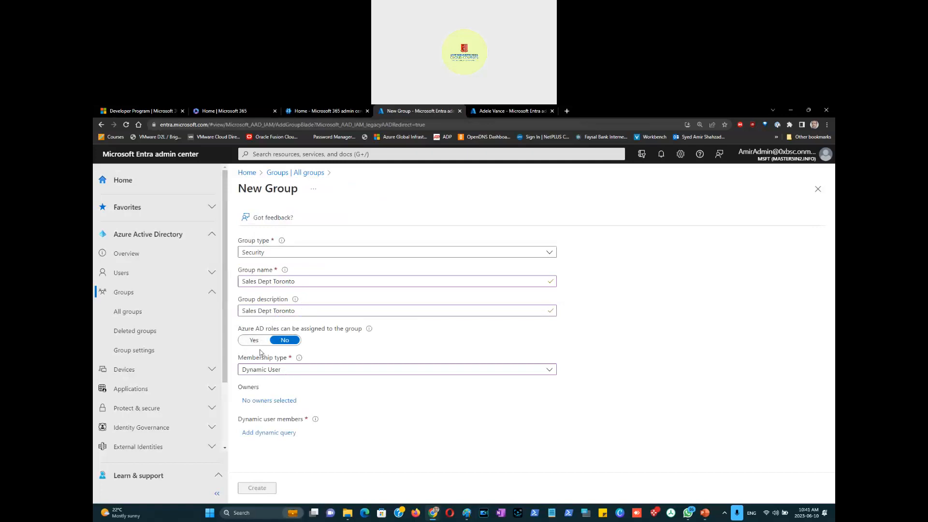
click(283, 375)
click(282, 376)
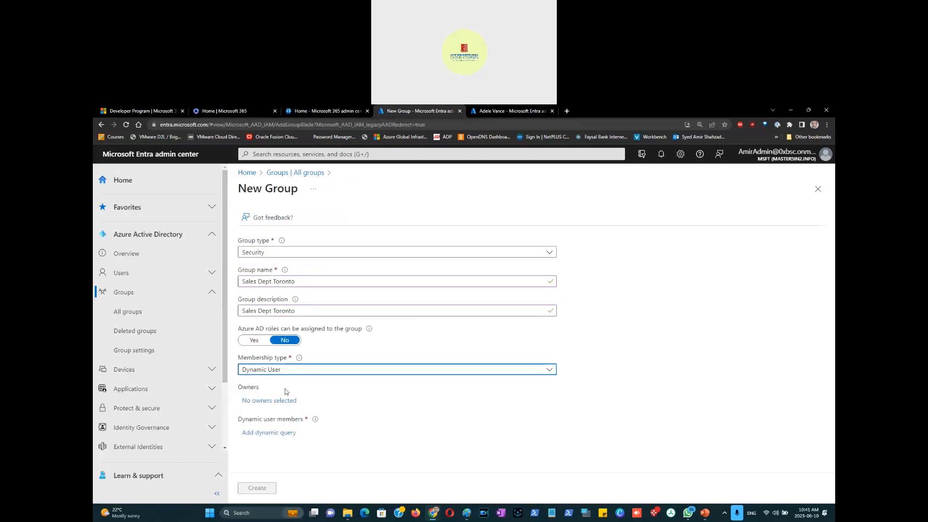
- Search for and select the admin account as the group's owner, then switch to the user's tab
click(263, 401)
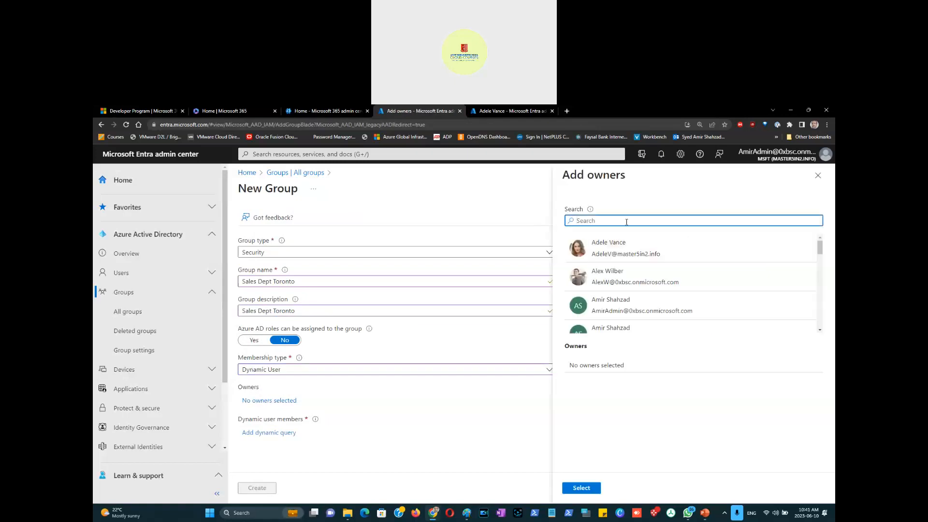
text(amir)
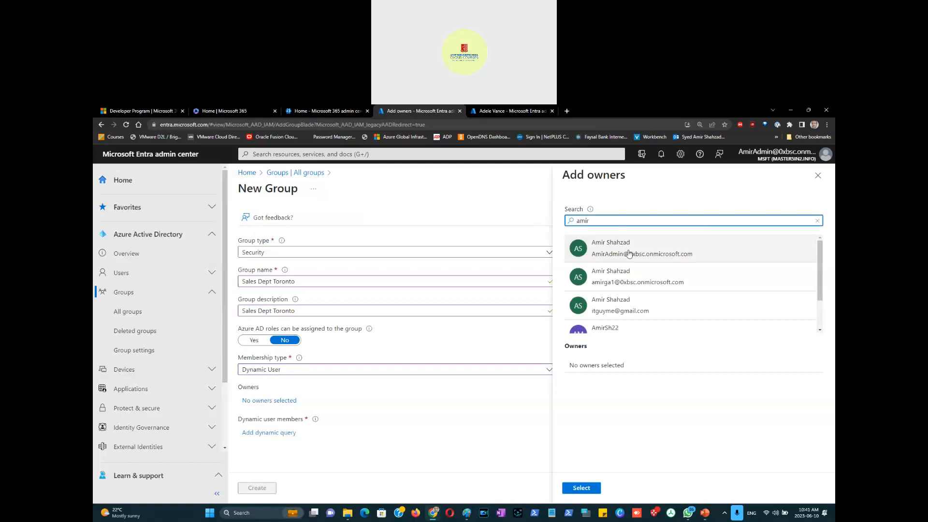
drag(625, 255, 627, 242)
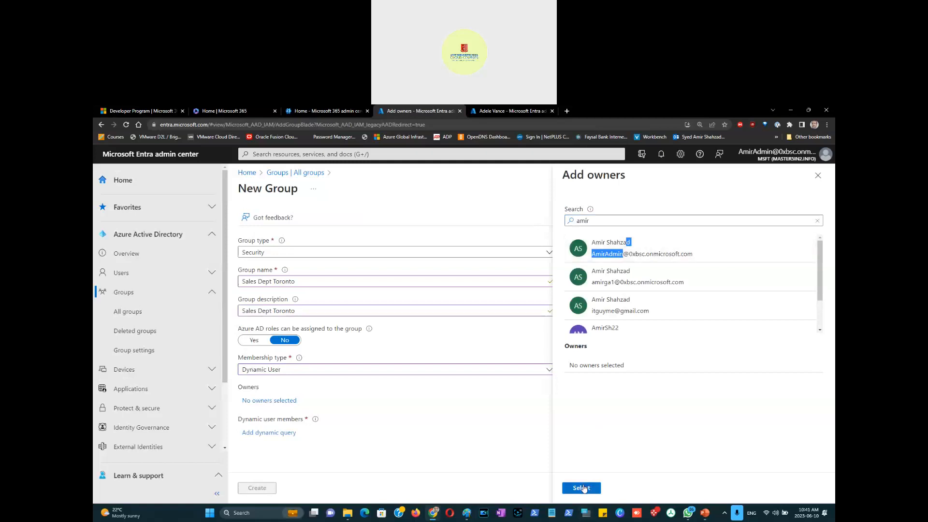
click(606, 245)
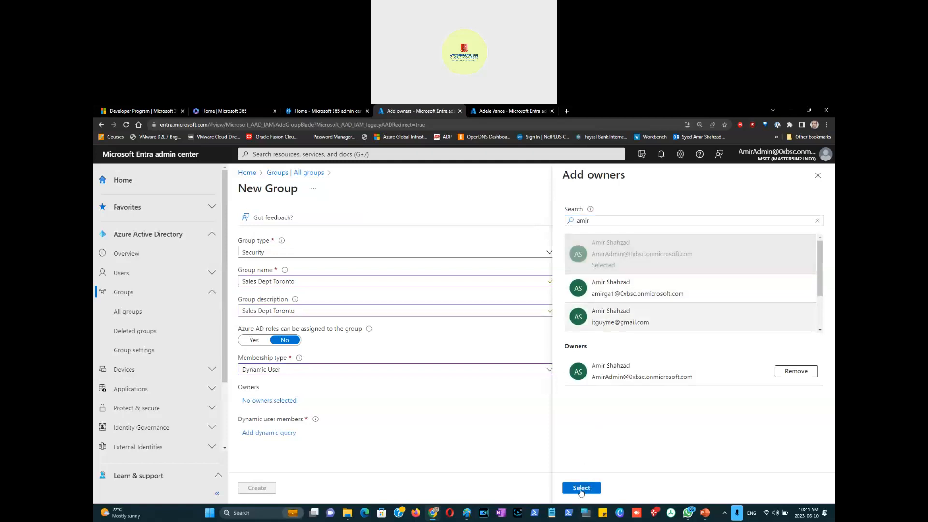
click(581, 488)
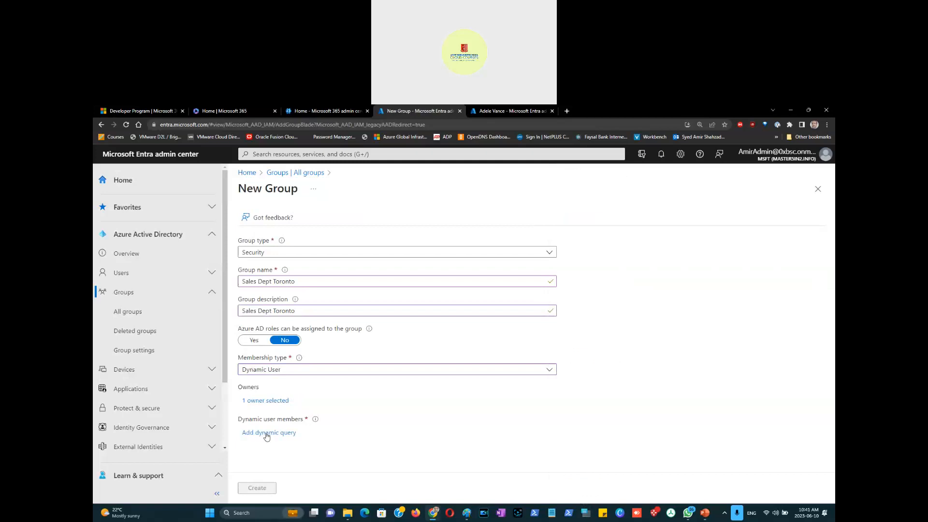
click(540, 112)
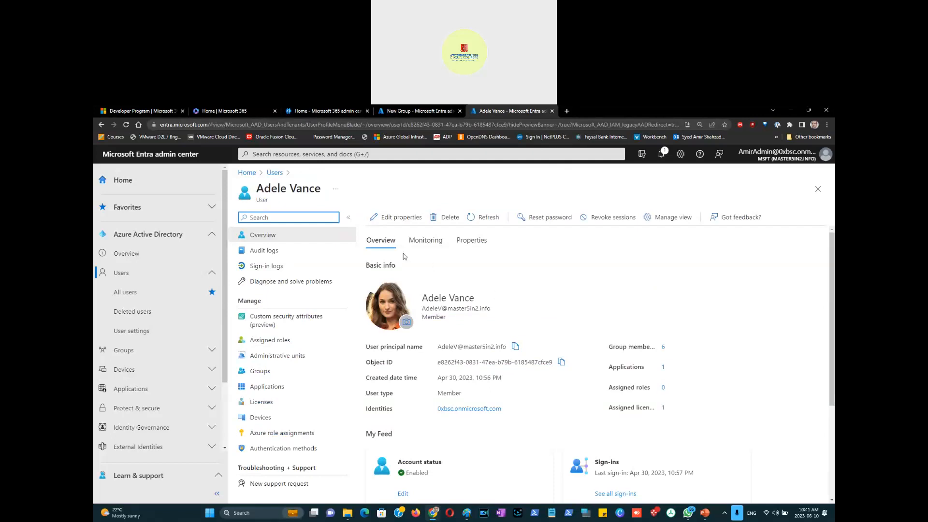
click(274, 173)
click(413, 303)
- Check the Sales Dept Toronto group form with one owner, then return to the sample user's profile
click(379, 112)
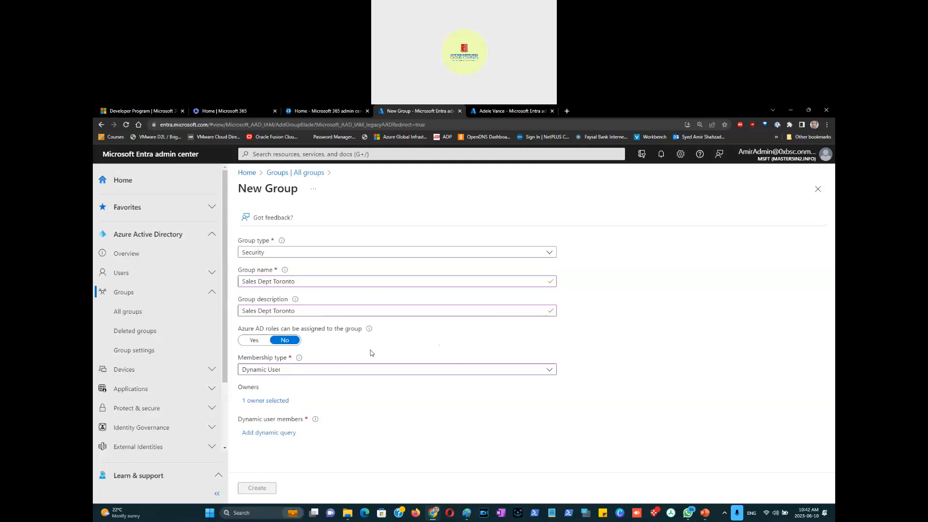
click(544, 116)
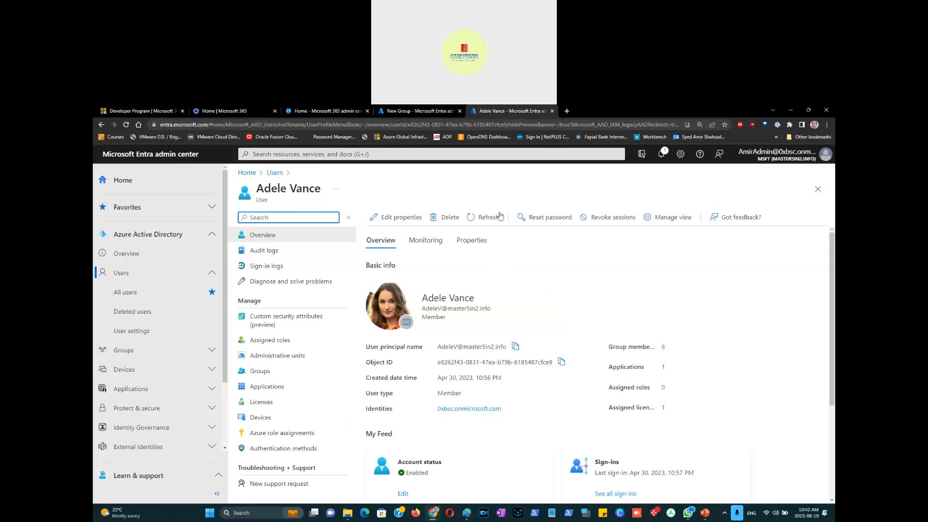
- Confirm the sample user's Department reads Sales in Edit properties, then cancel without saving
click(395, 221)
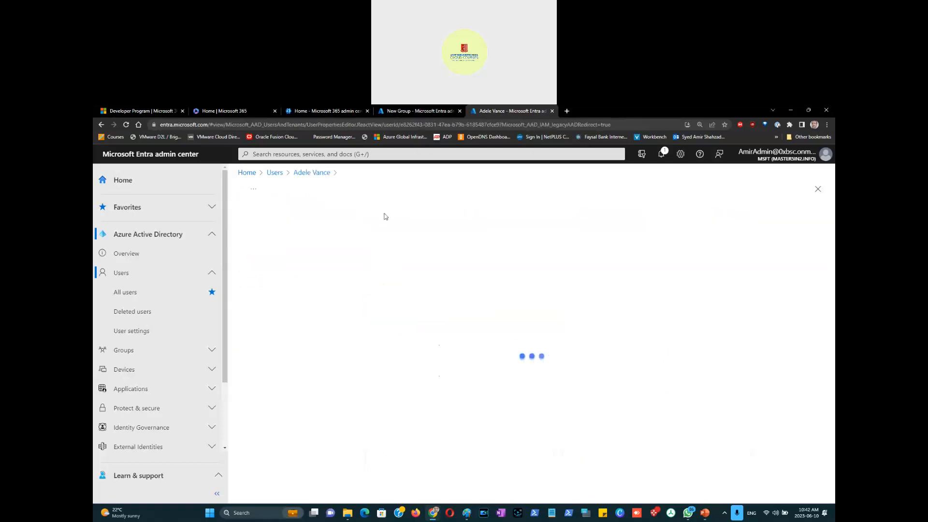
scroll(372, 347, down, 5)
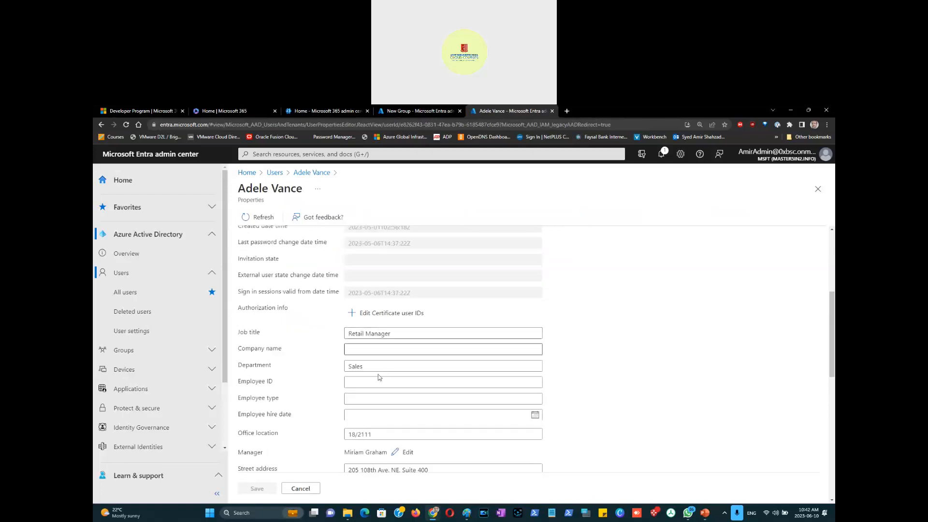
click(300, 489)
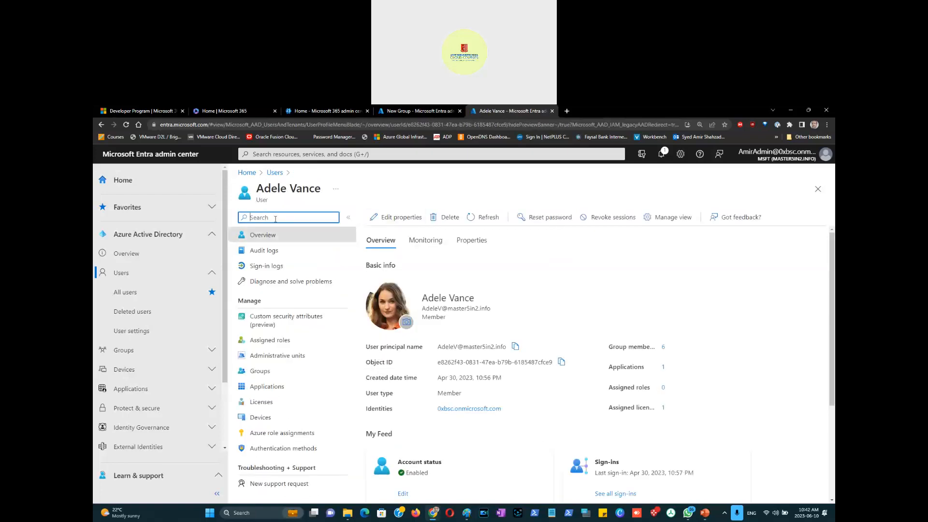
- Change the Marketing Assistant's Department from Marketing to Sales, save, and return to All users
click(275, 173)
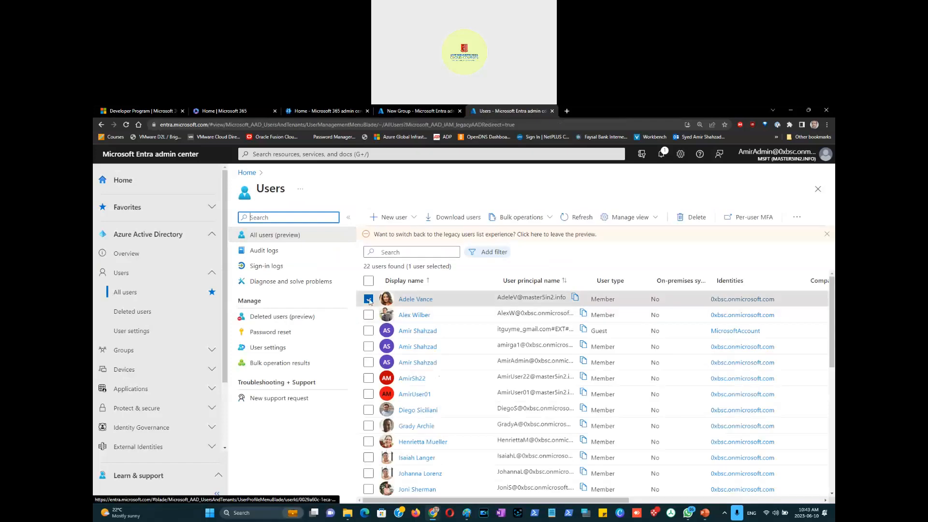
click(414, 316)
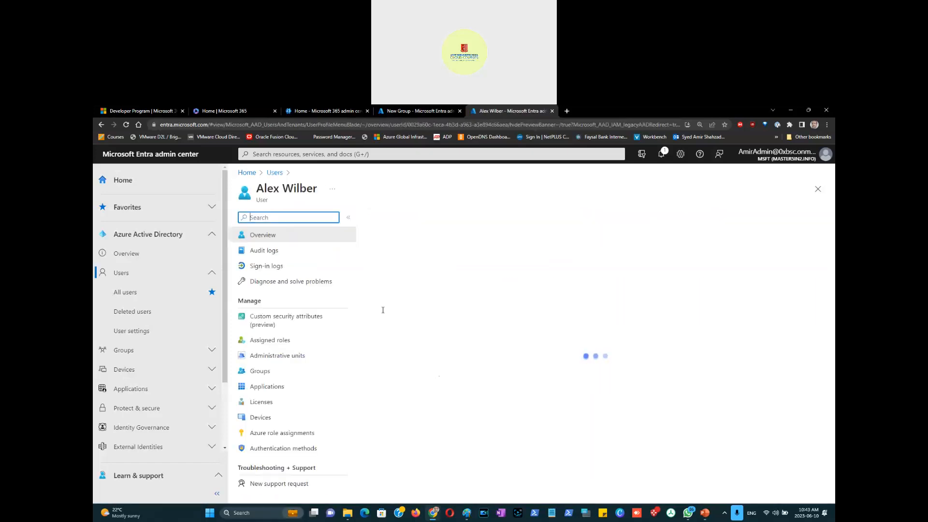
scroll(556, 293, down, 2)
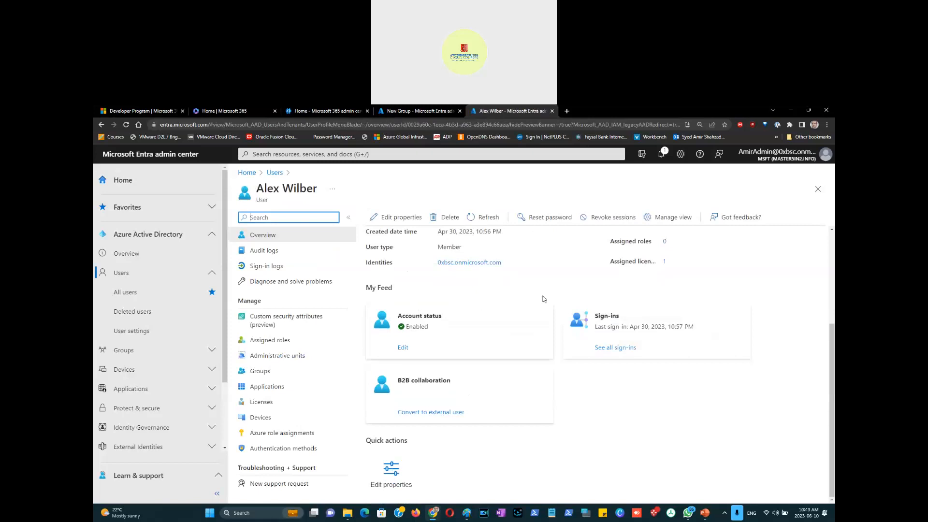
scroll(493, 290, down, 3)
click(391, 476)
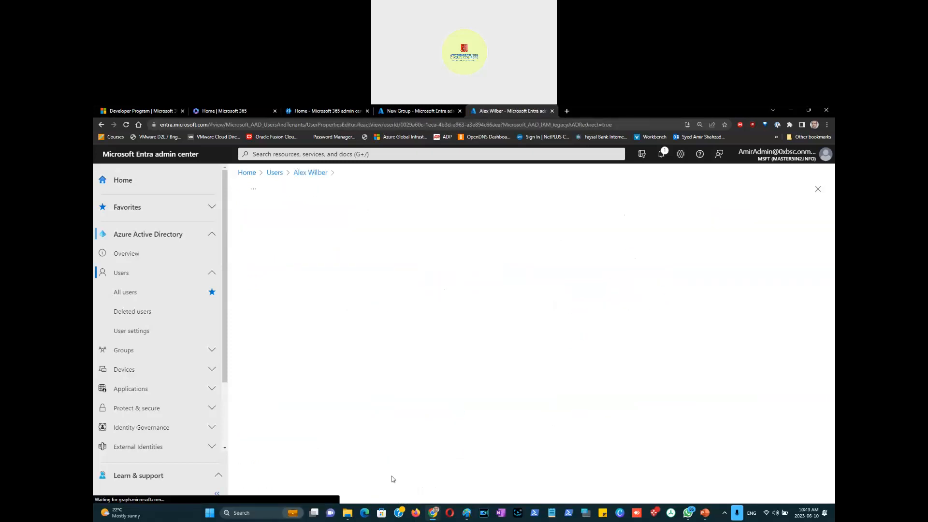
scroll(407, 356, down, 3)
scroll(406, 356, down, 1)
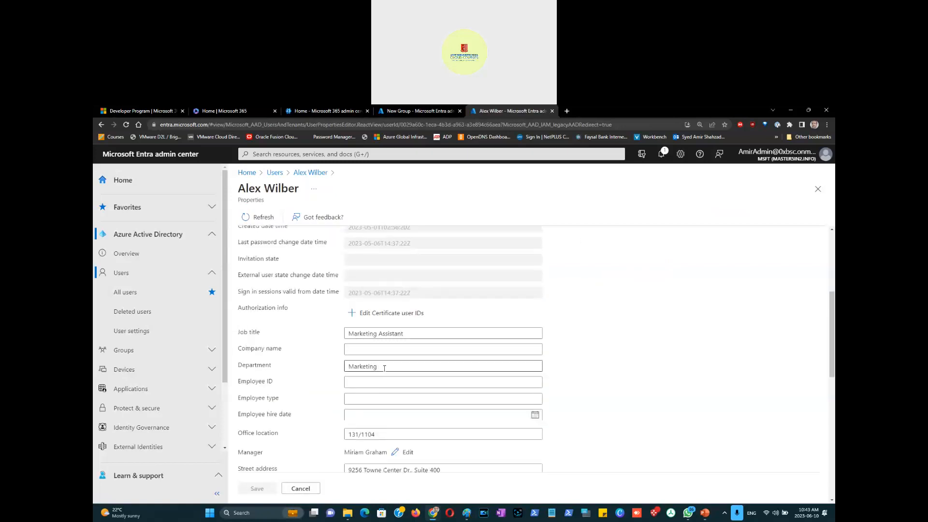
drag(385, 367, 349, 367)
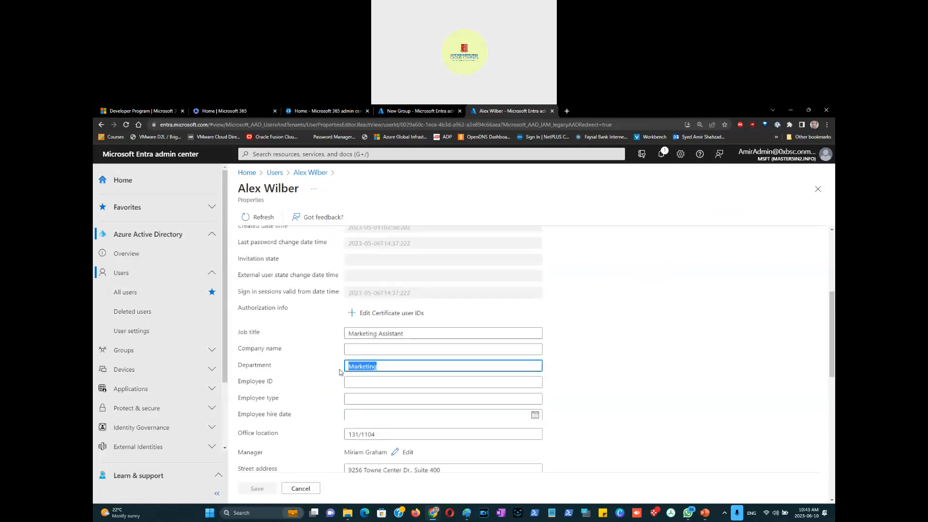
text(Sales)
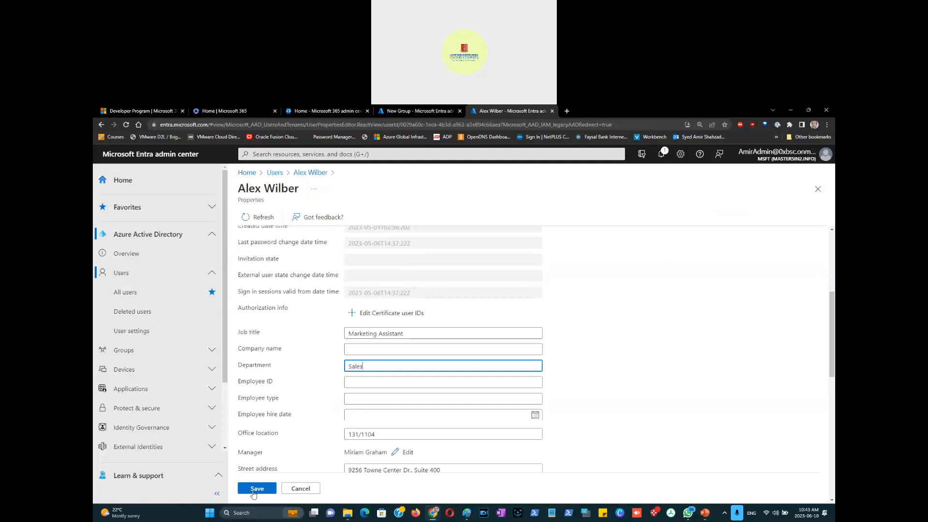
click(254, 489)
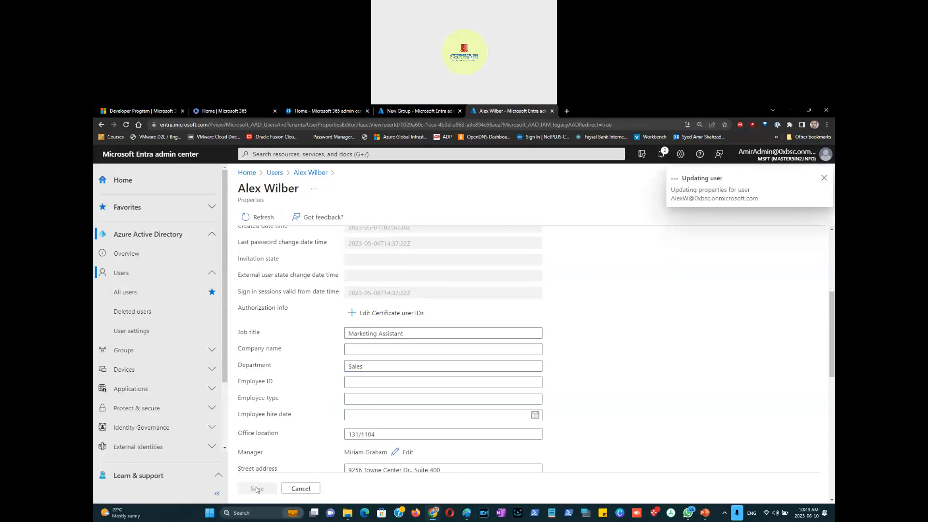
click(275, 173)
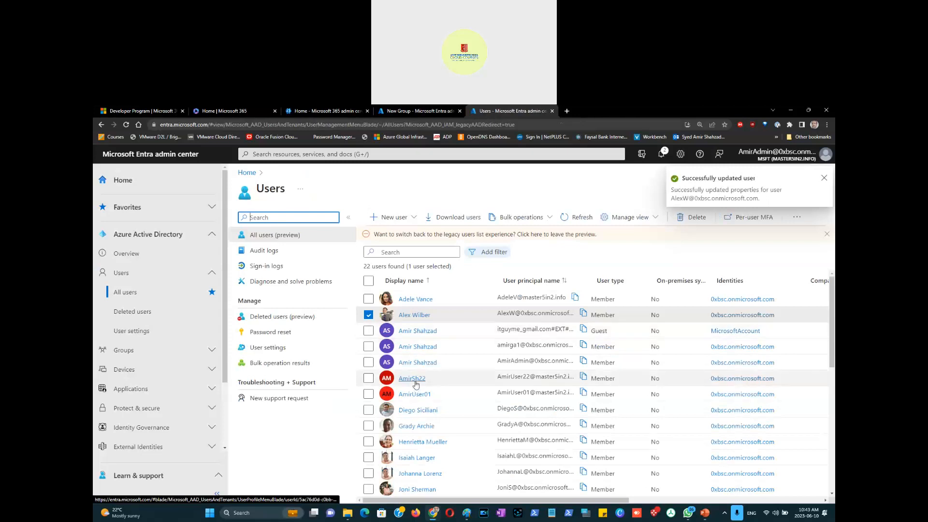
- Change the HR Manager's Department from HR to Sales, save, and return to All users
click(417, 410)
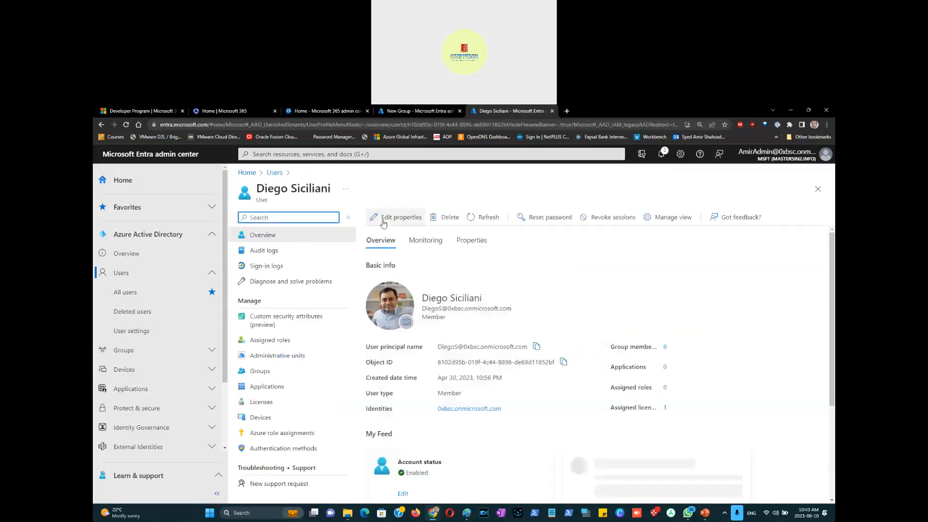
click(382, 219)
scroll(401, 334, down, 3)
double_click(346, 405)
text(Sales)
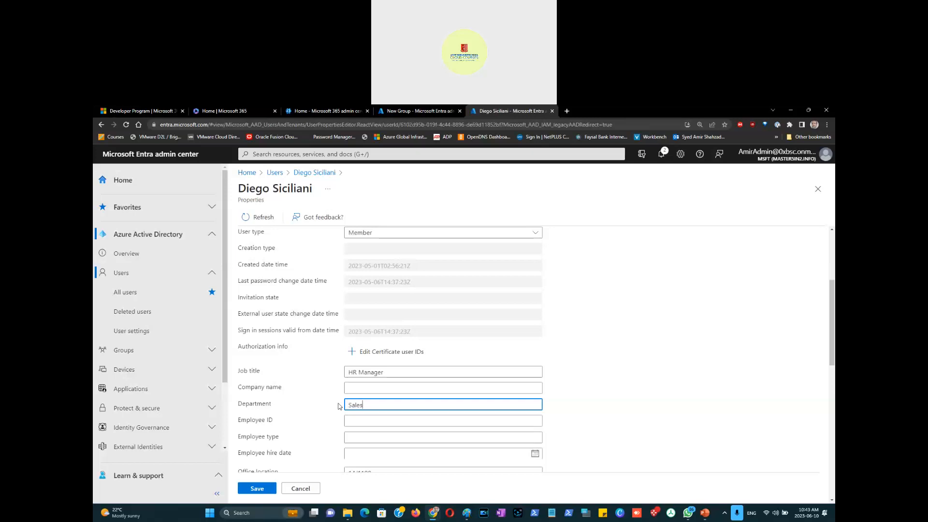
click(252, 489)
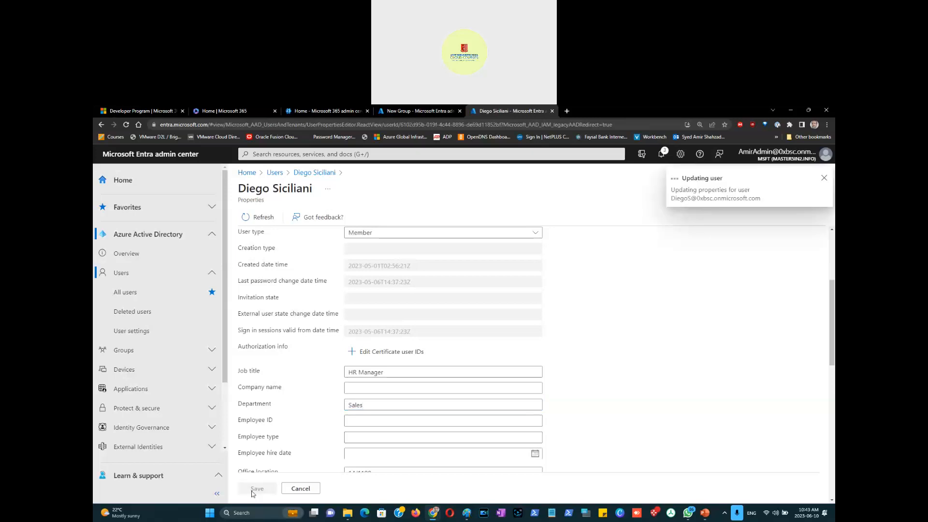
click(275, 172)
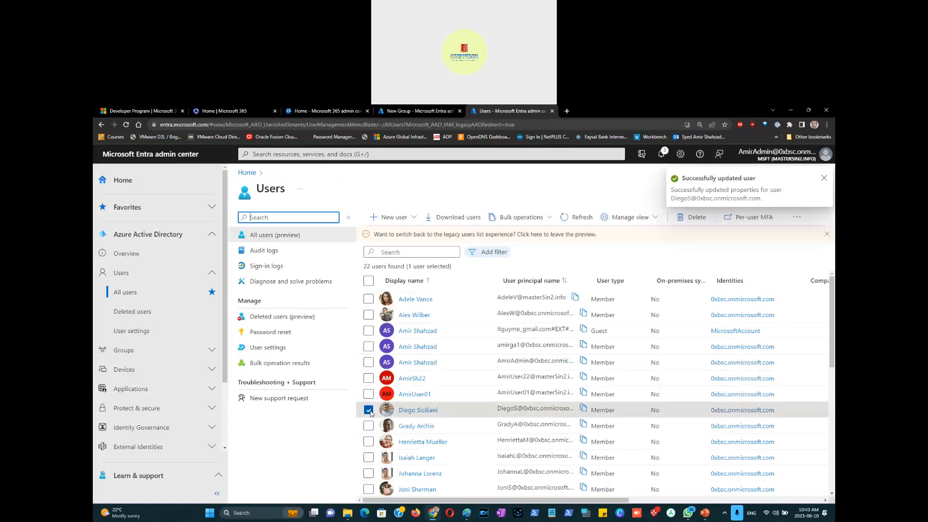
- Deselect the updated user and add a Department column to the users list through Edit columns
click(369, 409)
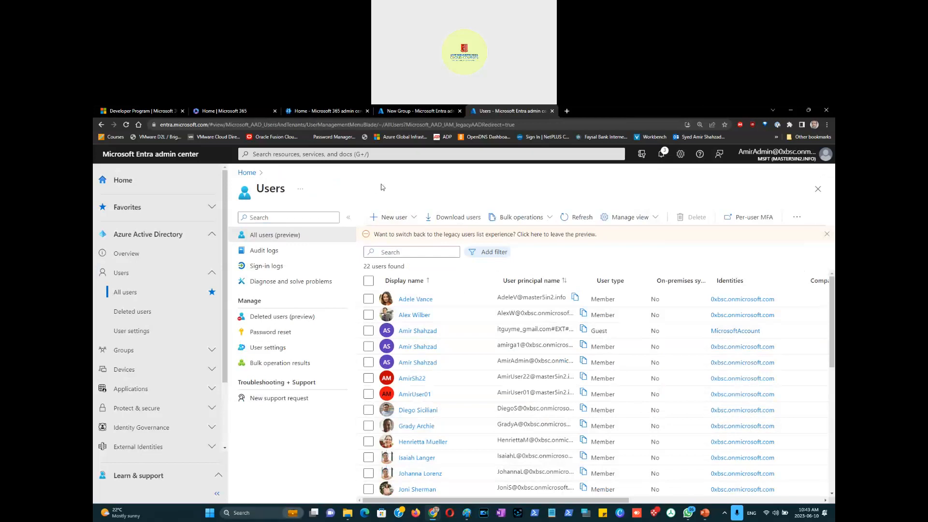
drag(513, 501, 709, 517)
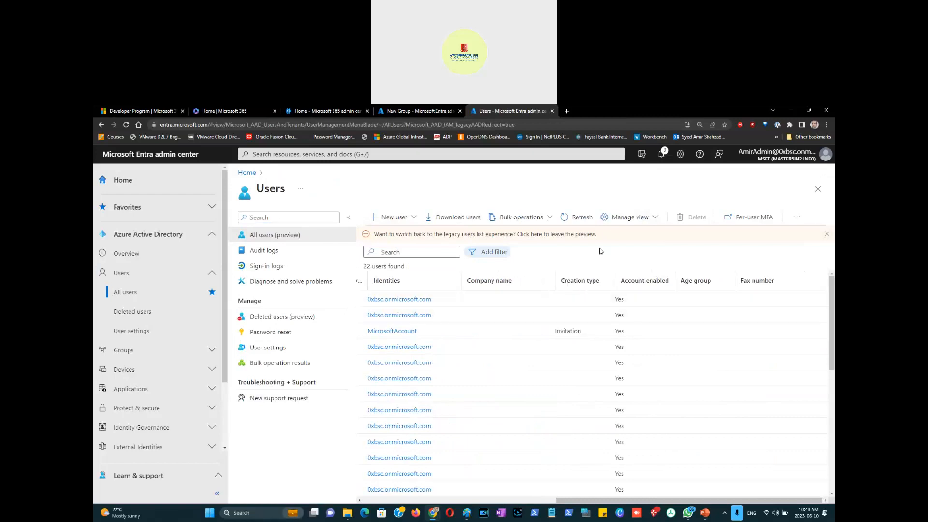
click(650, 221)
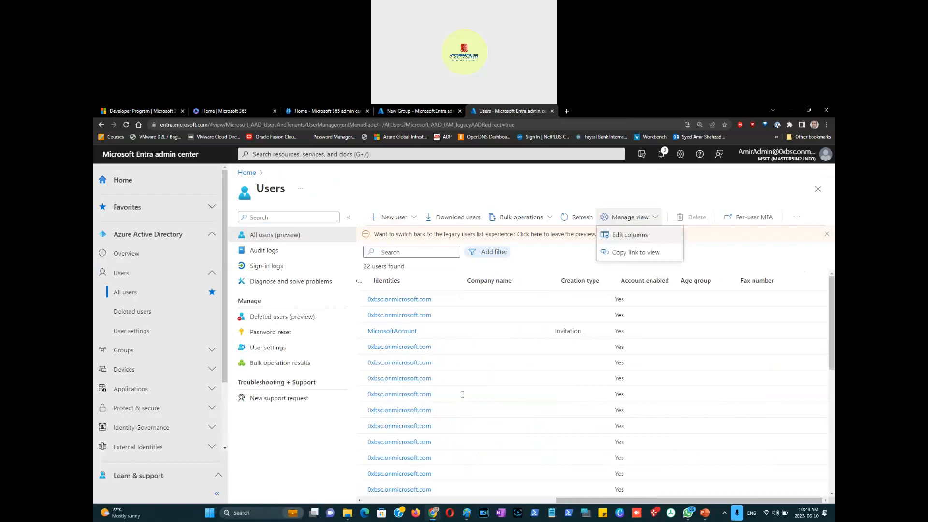
click(631, 237)
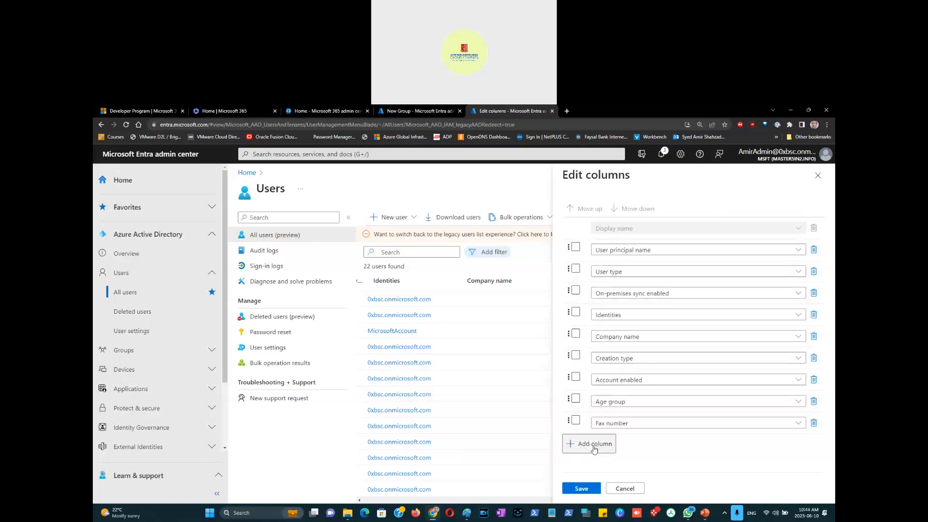
click(593, 449)
click(792, 447)
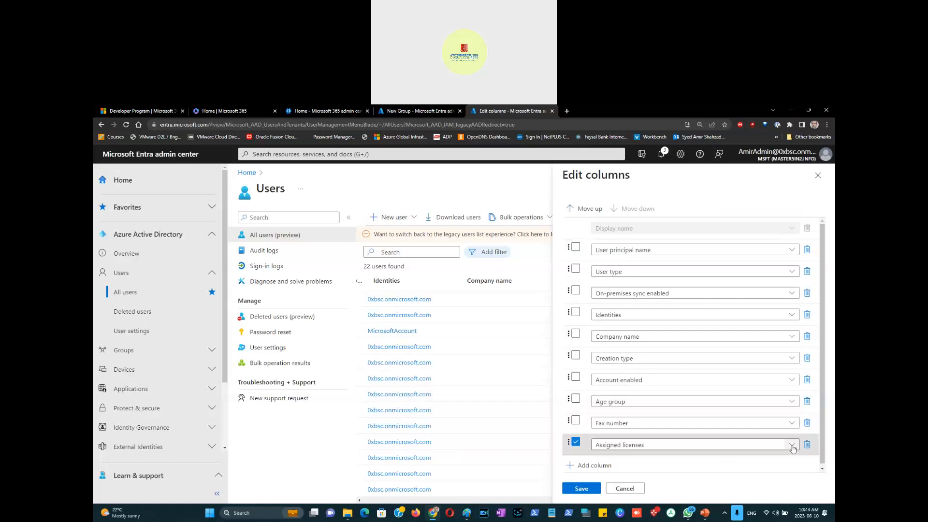
click(791, 447)
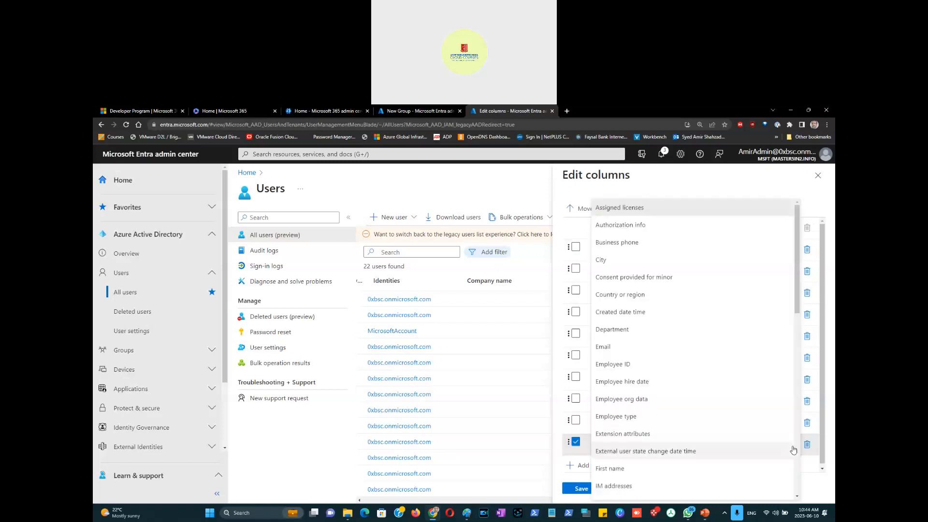
click(627, 331)
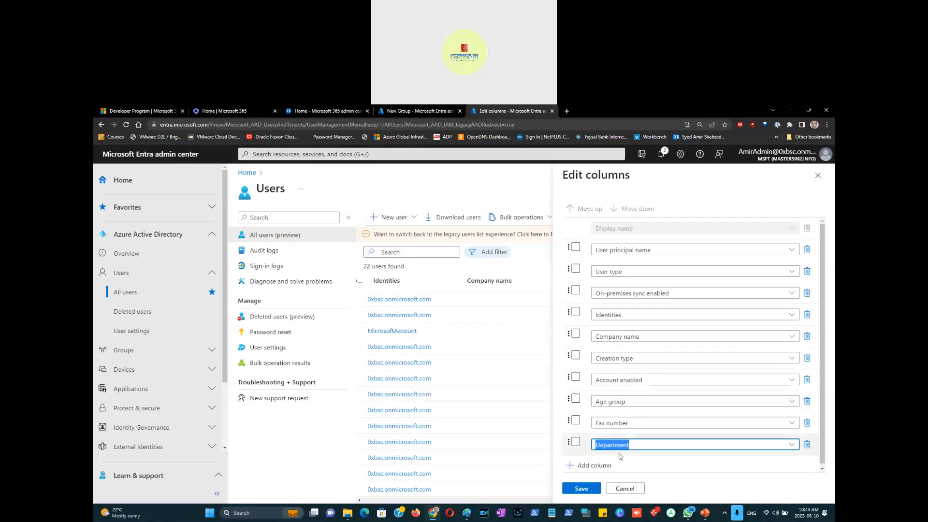
click(584, 488)
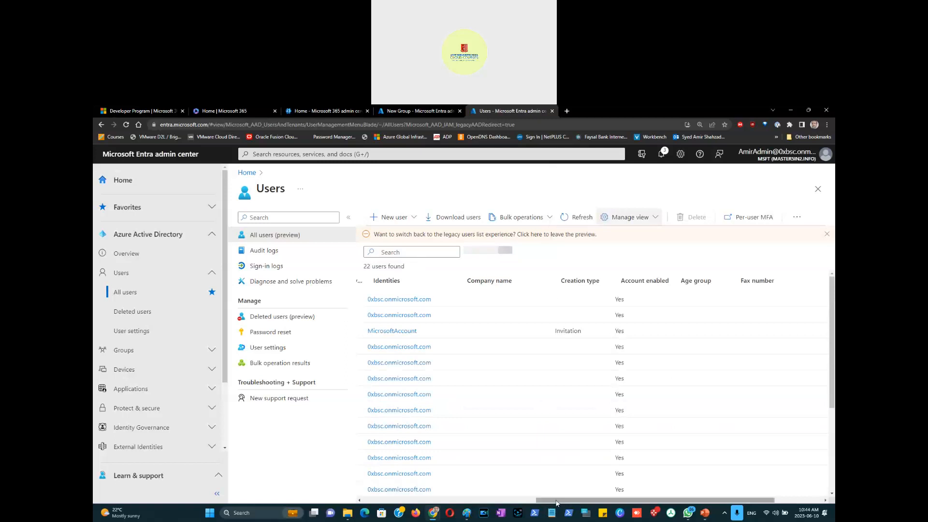
drag(557, 503, 703, 505)
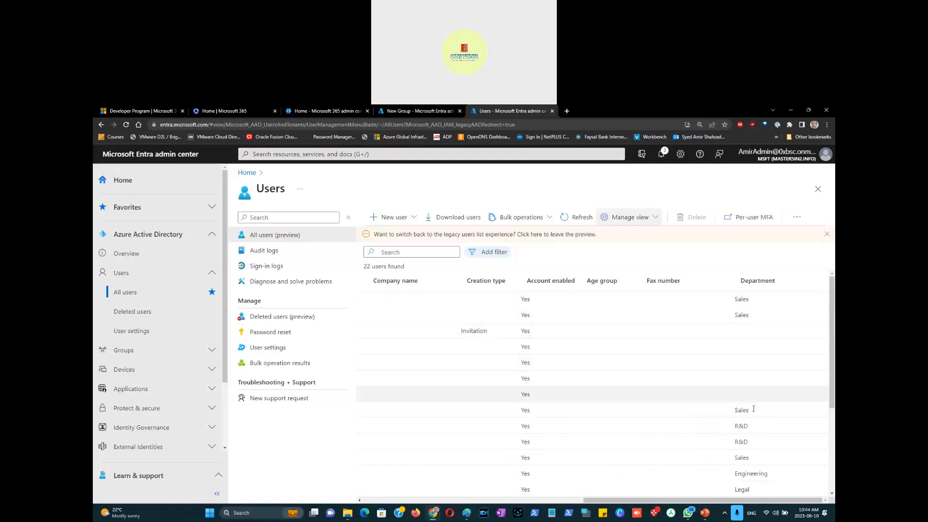
- Review users' Department values (Sales, R&D, Engineering, Legal), then go back to the Sales Dept Toronto form
scroll(755, 441, down, 3)
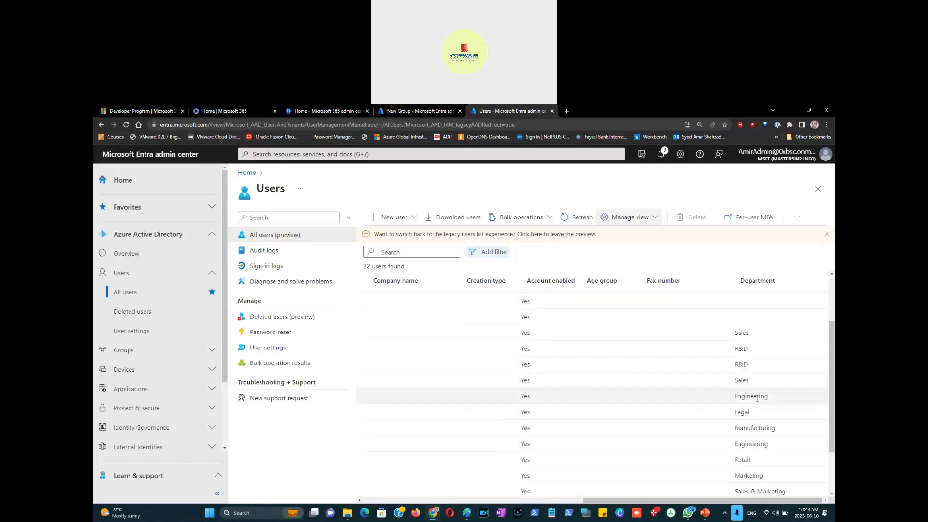
scroll(758, 402, down, 1)
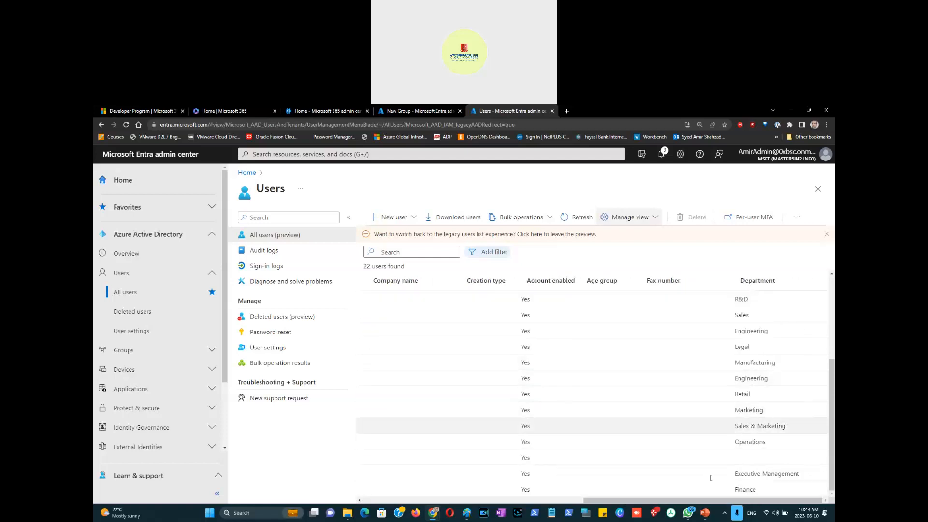
drag(705, 503, 483, 503)
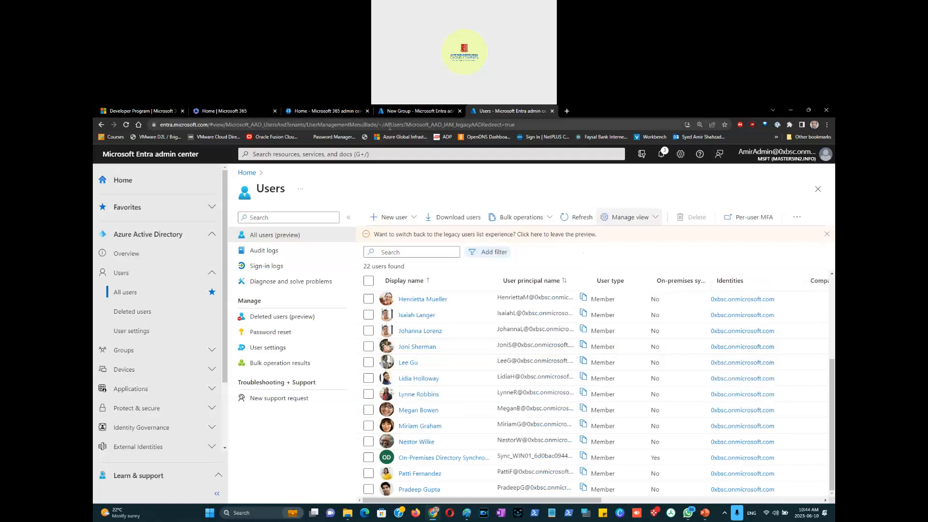
click(380, 115)
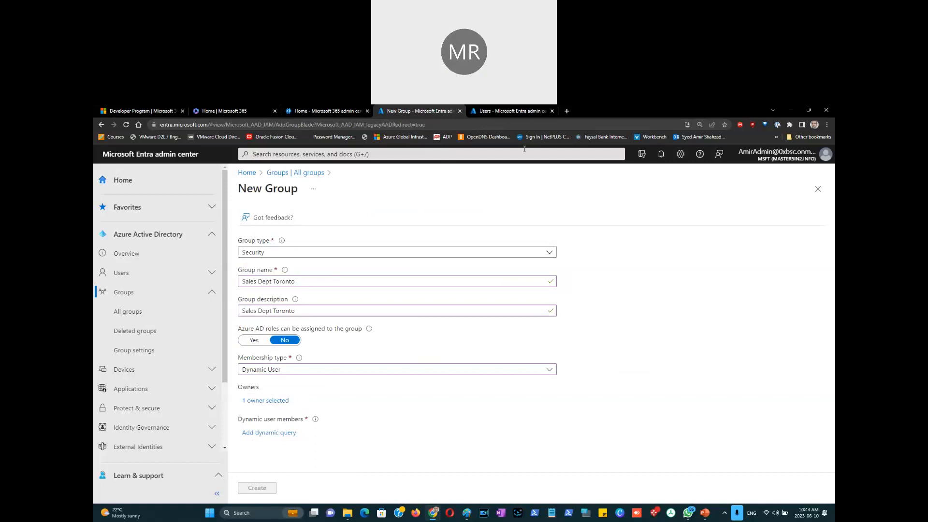
click(543, 115)
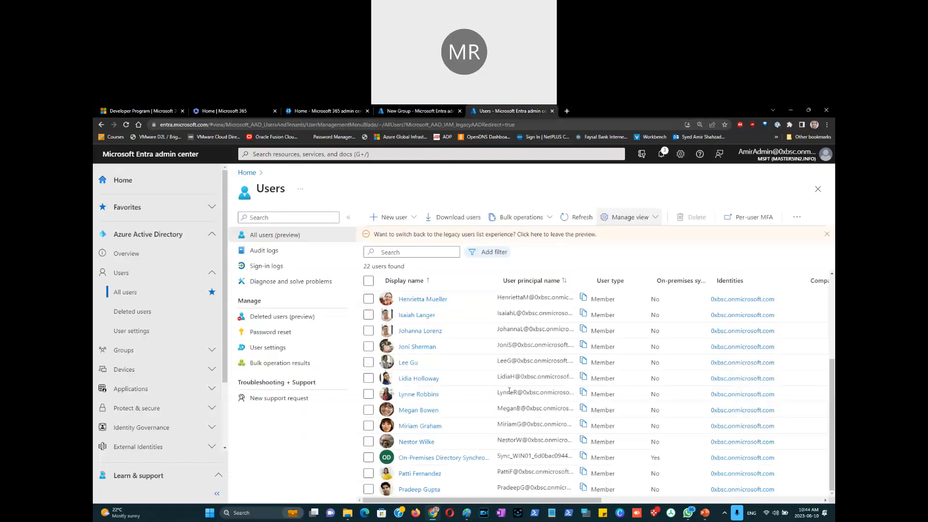
click(414, 299)
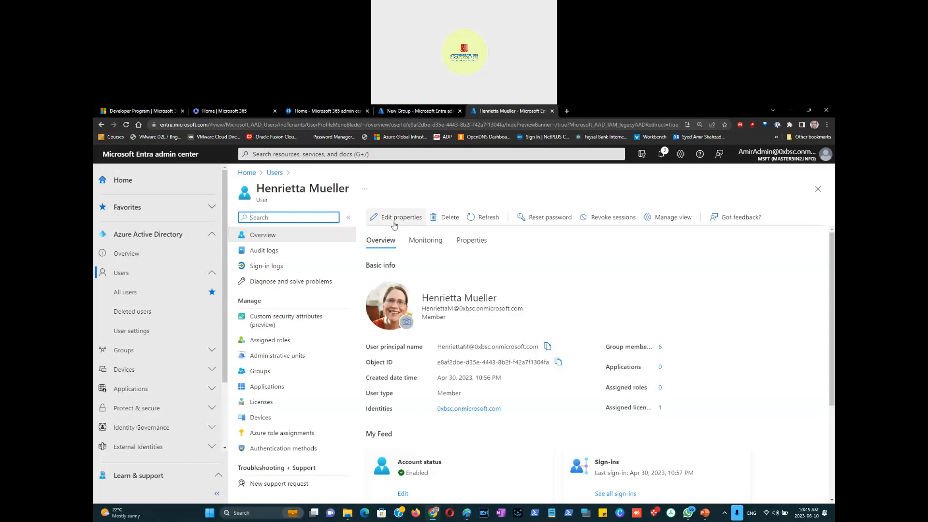
click(397, 218)
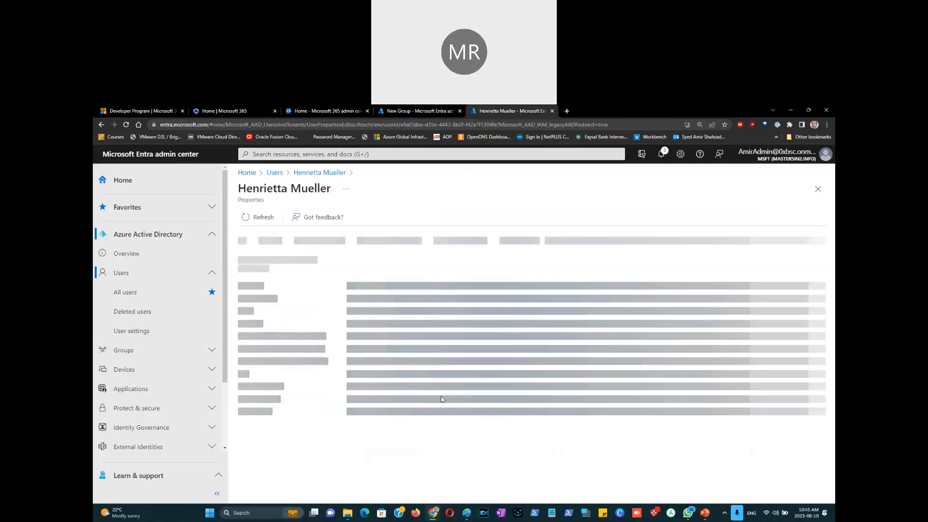
scroll(440, 408, down, 5)
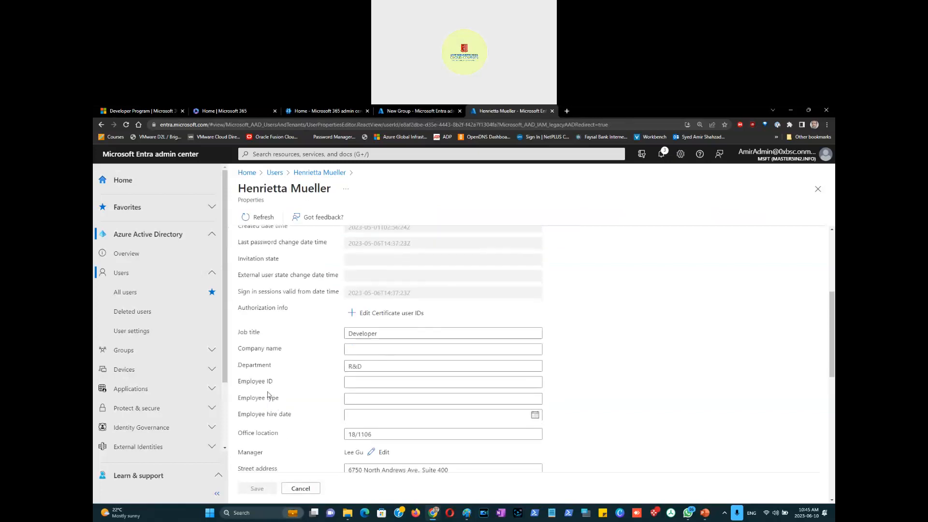
triple_click(342, 370)
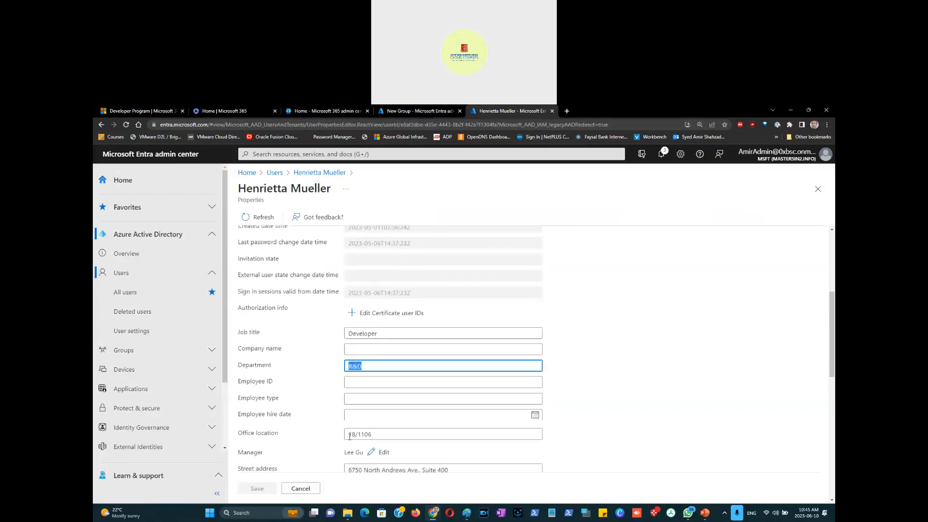
click(308, 489)
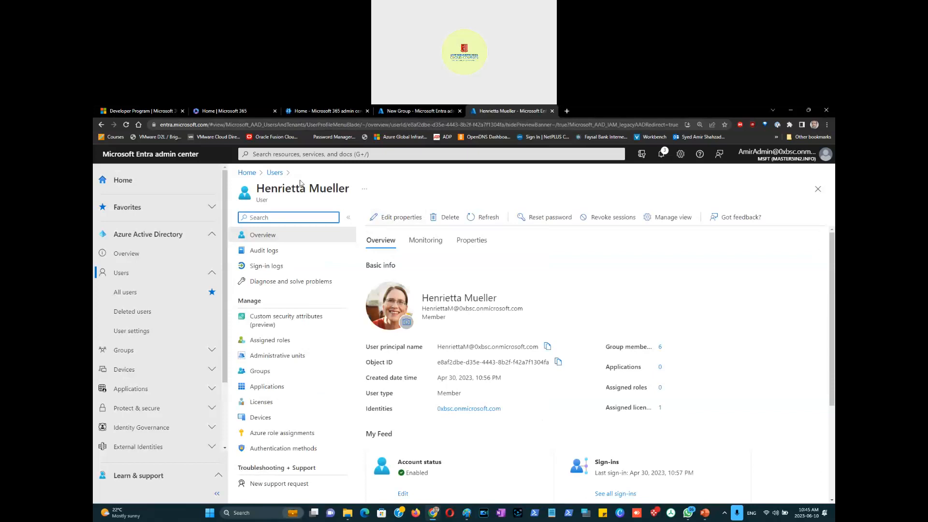
click(379, 114)
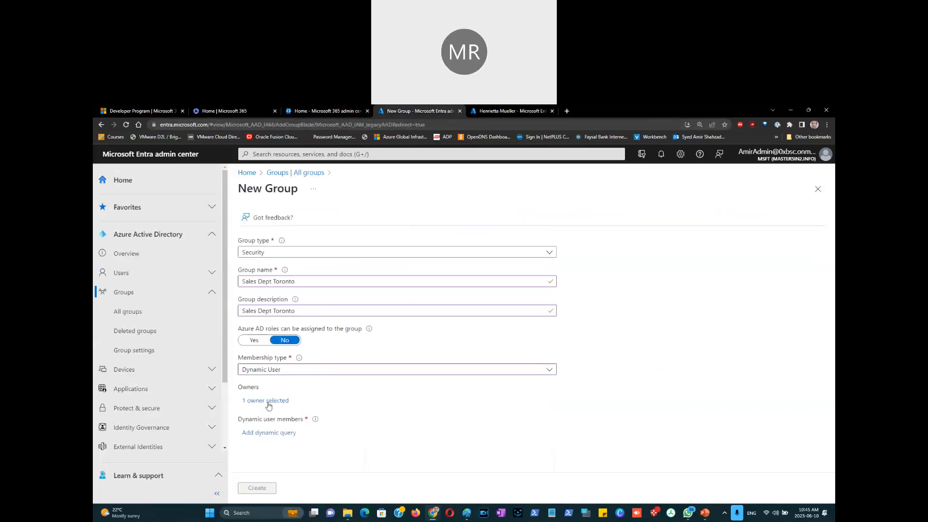
- Build and save the rule user.department -contains "sales" for Sales Dept Toronto
click(268, 433)
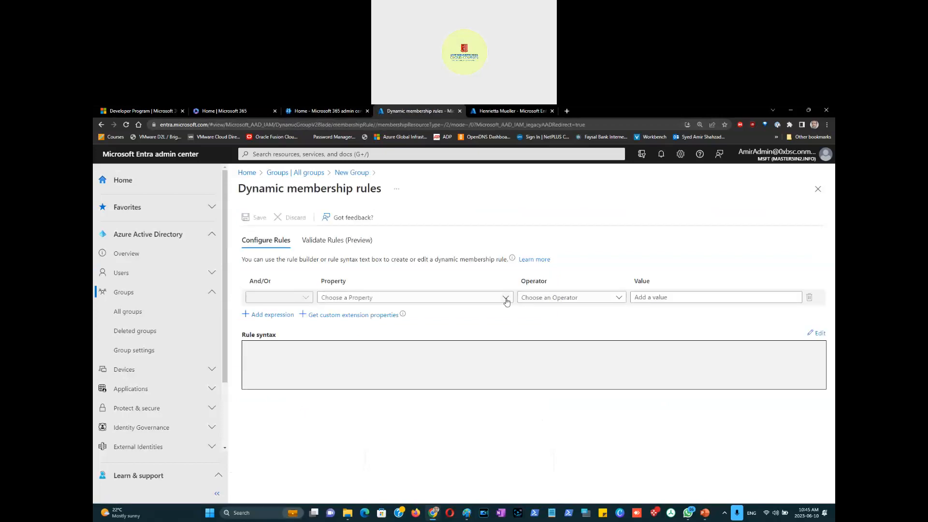
click(505, 299)
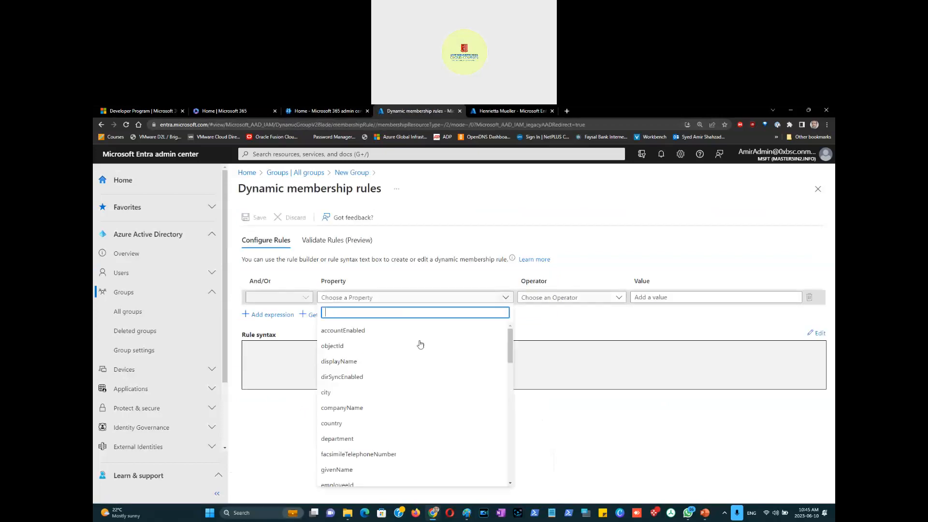
click(342, 438)
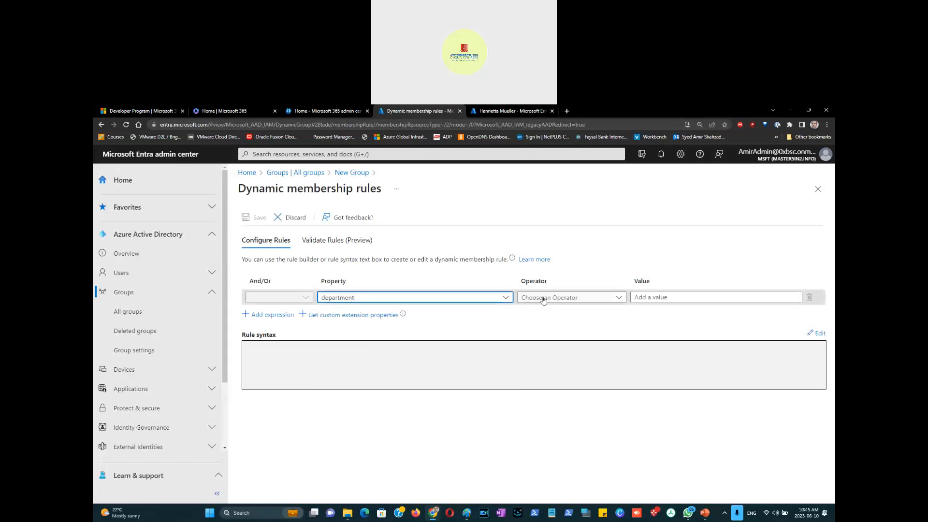
click(619, 298)
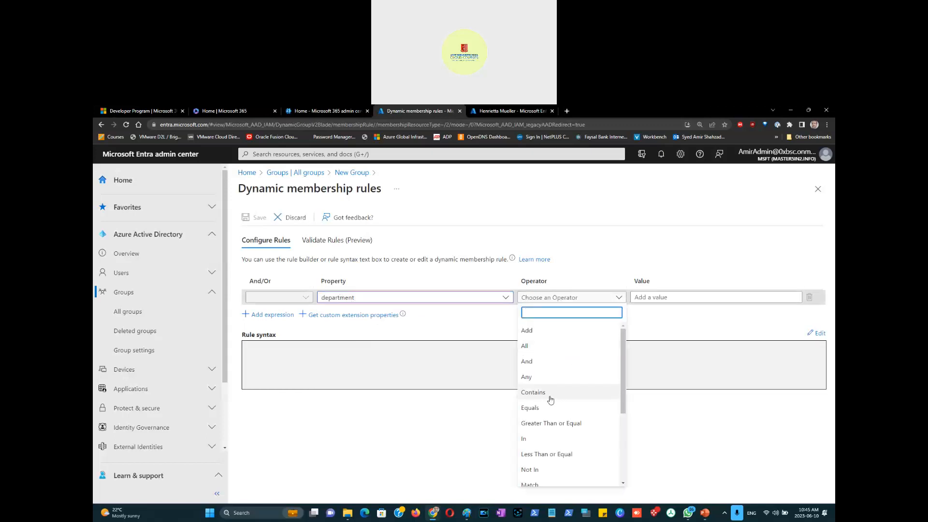
click(550, 396)
click(667, 297)
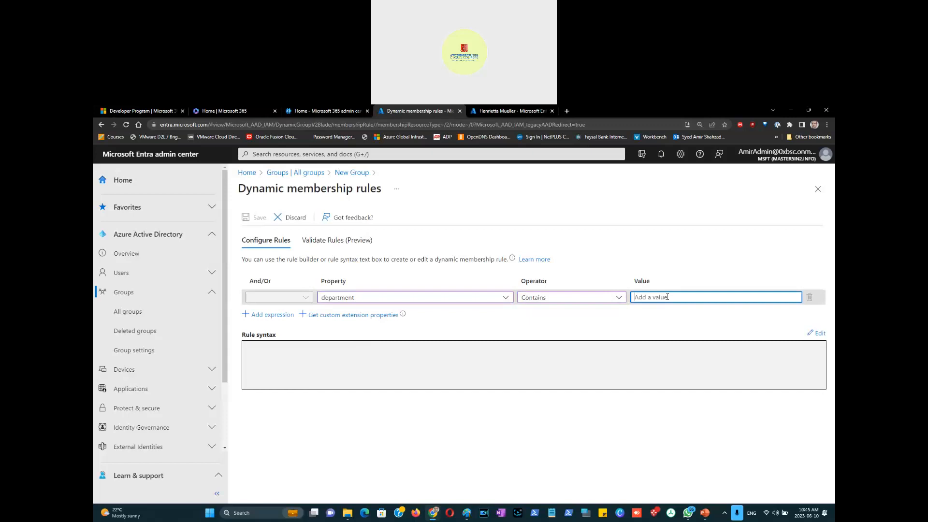
text(sales)
drag(633, 297, 643, 321)
click(641, 207)
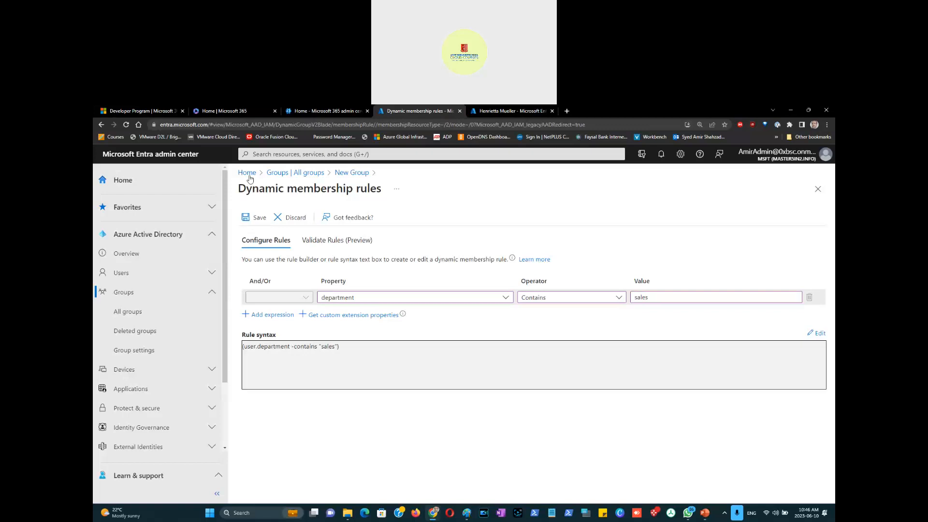
click(250, 222)
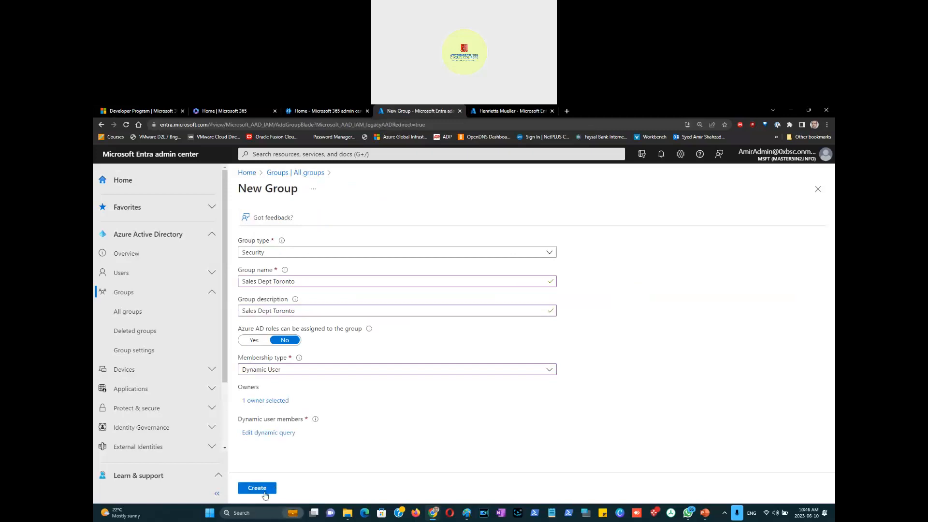
- Create the Sales Dept Toronto group, then refresh All groups to find it among 10 groups
click(250, 491)
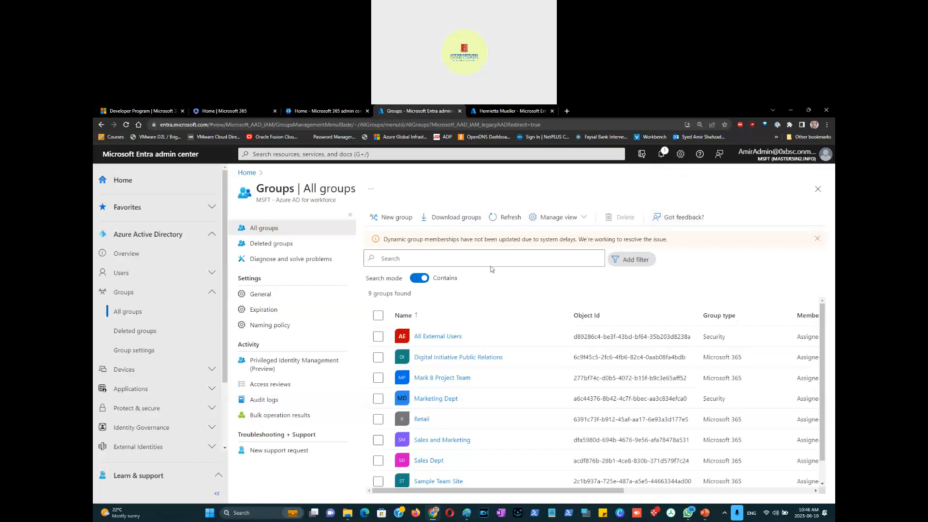
click(506, 217)
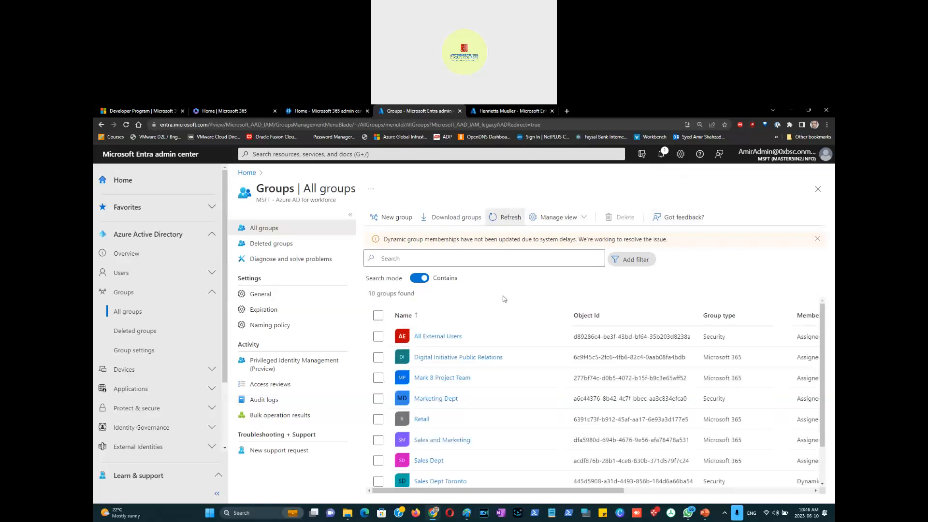
scroll(500, 317, down, 1)
scroll(501, 317, down, 1)
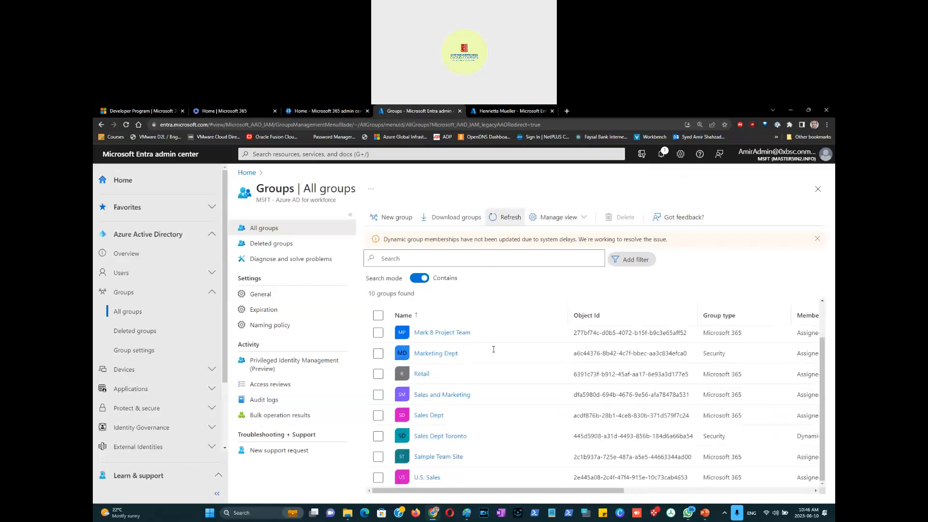
click(430, 418)
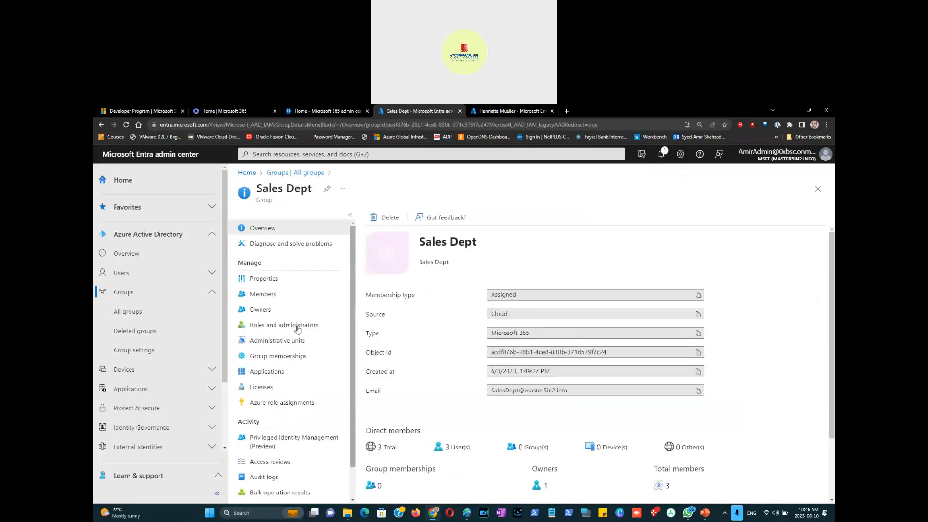
click(280, 296)
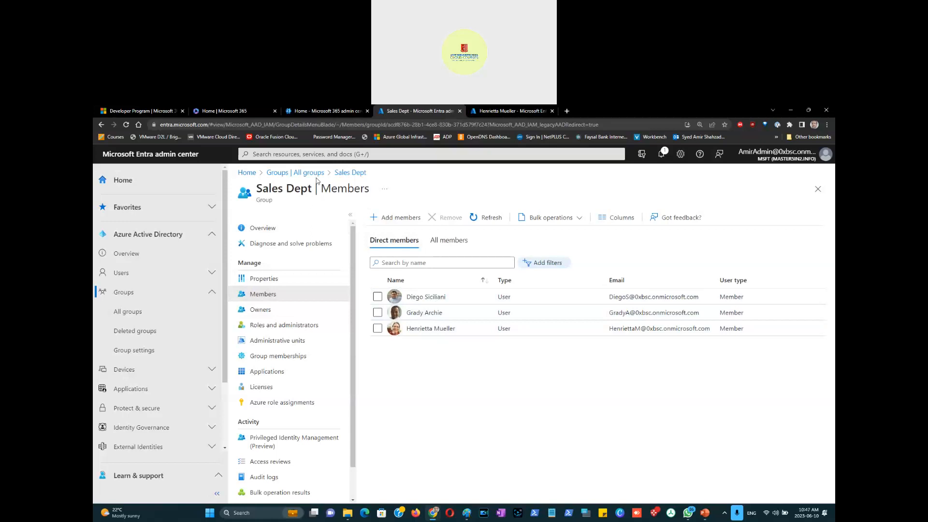
click(312, 175)
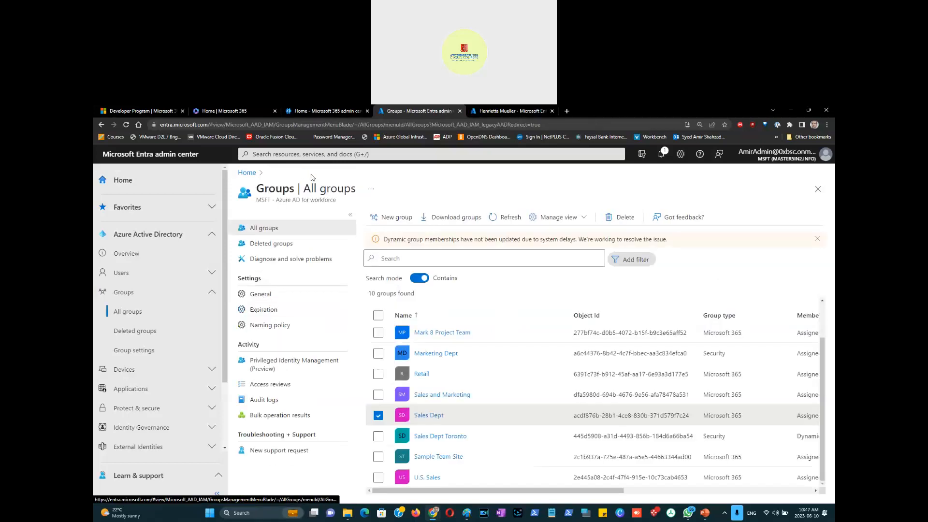
click(431, 418)
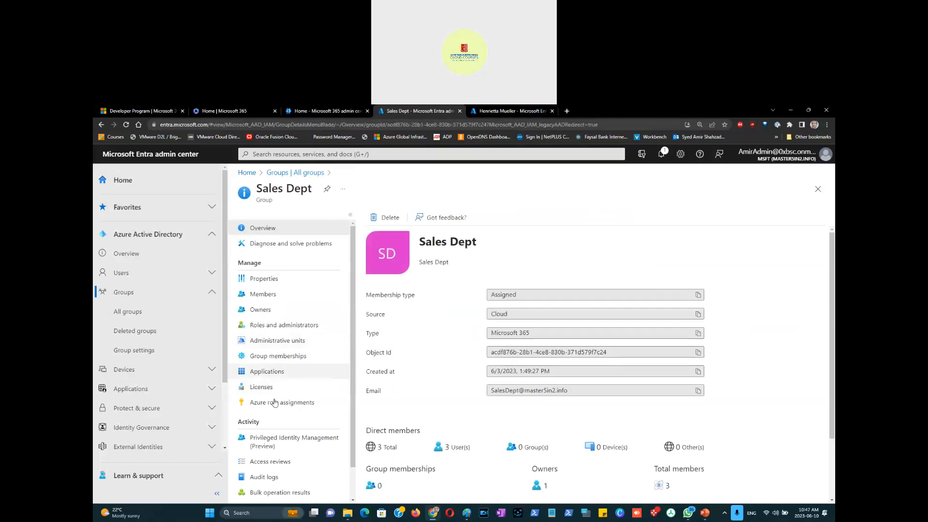
scroll(271, 434, down, 1)
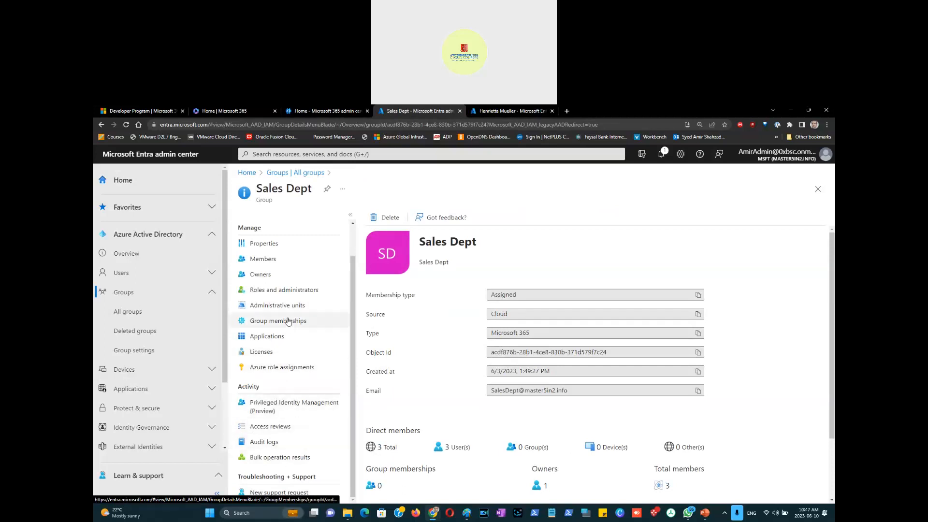
scroll(288, 319, up, 2)
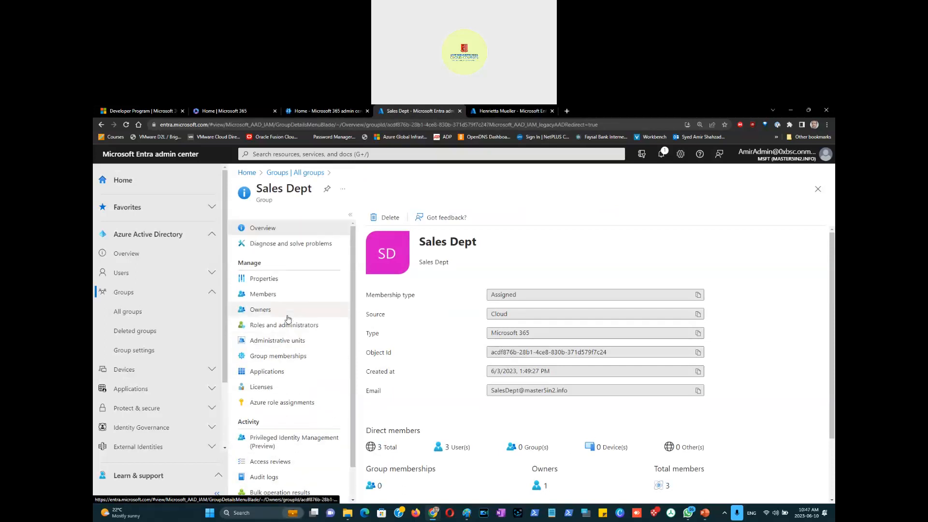
click(289, 173)
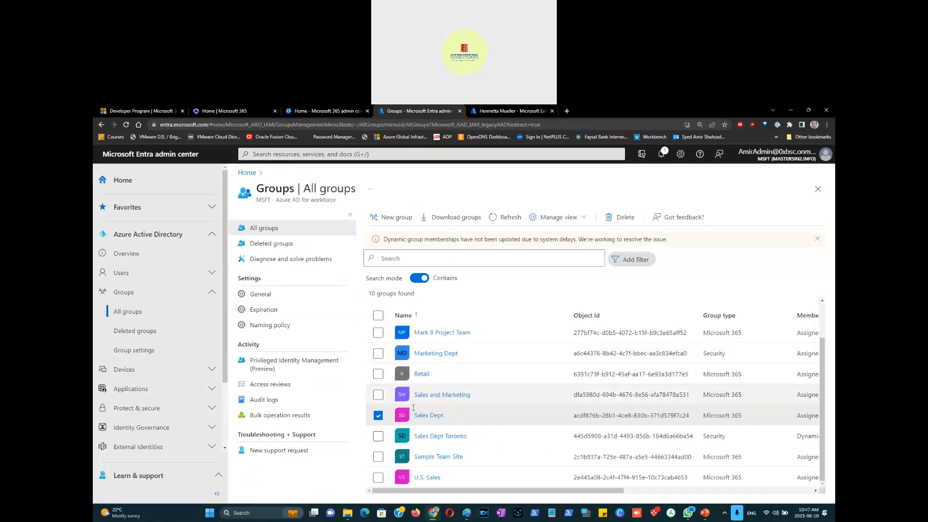
click(377, 416)
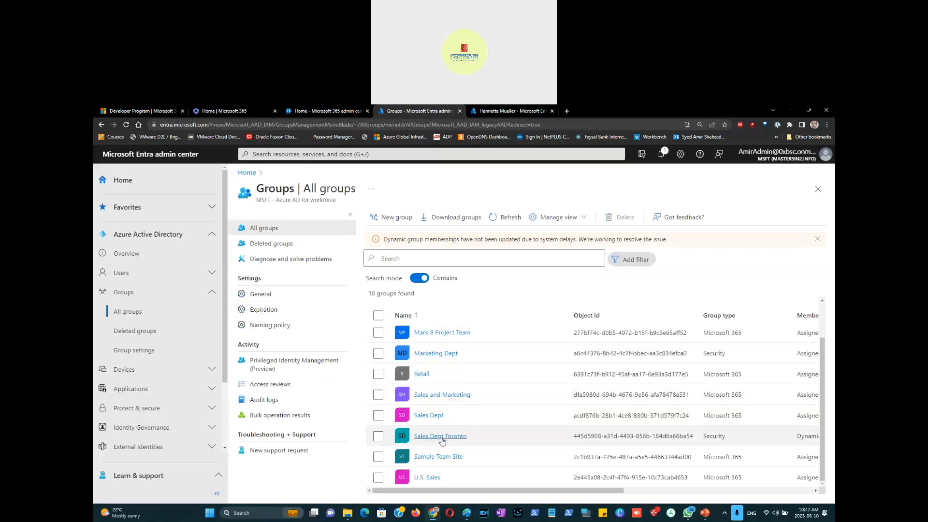
- Open Sales Dept Toronto's Members page and refresh until its five dynamic members are listed
click(441, 436)
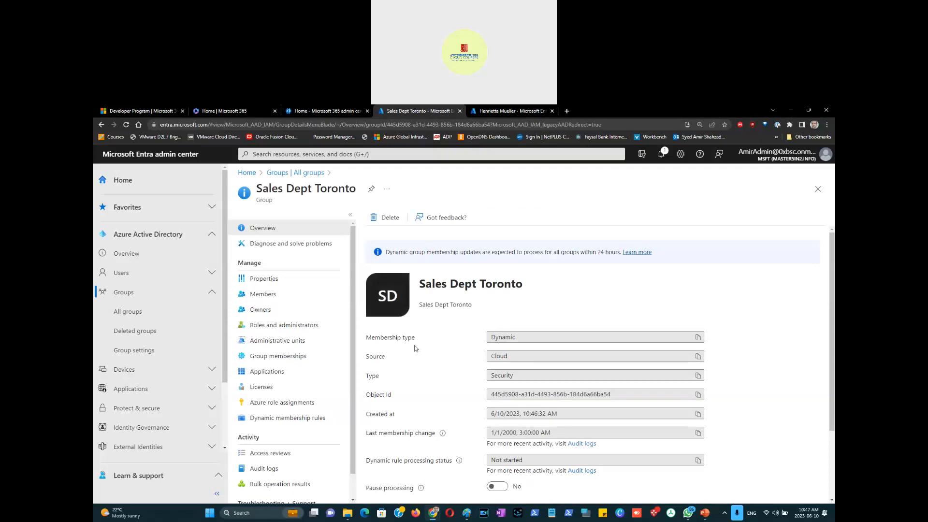
click(273, 295)
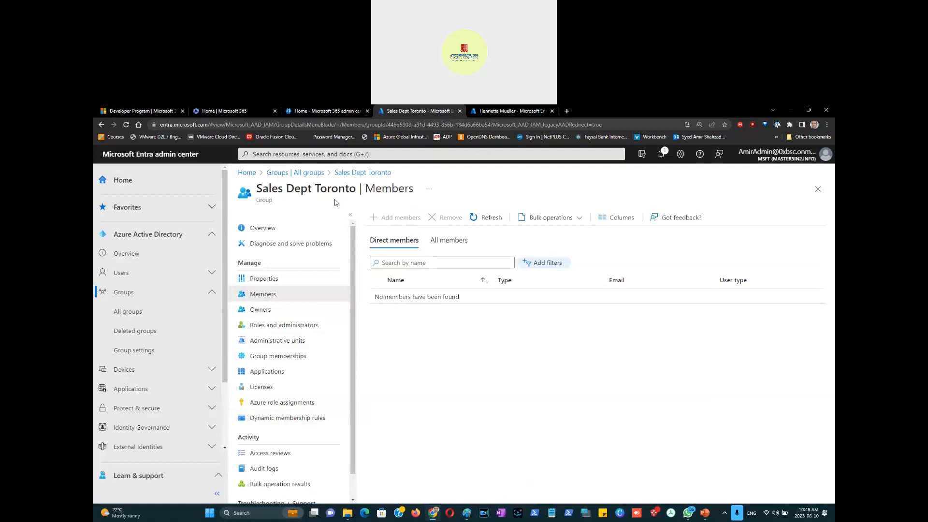
click(487, 218)
click(488, 218)
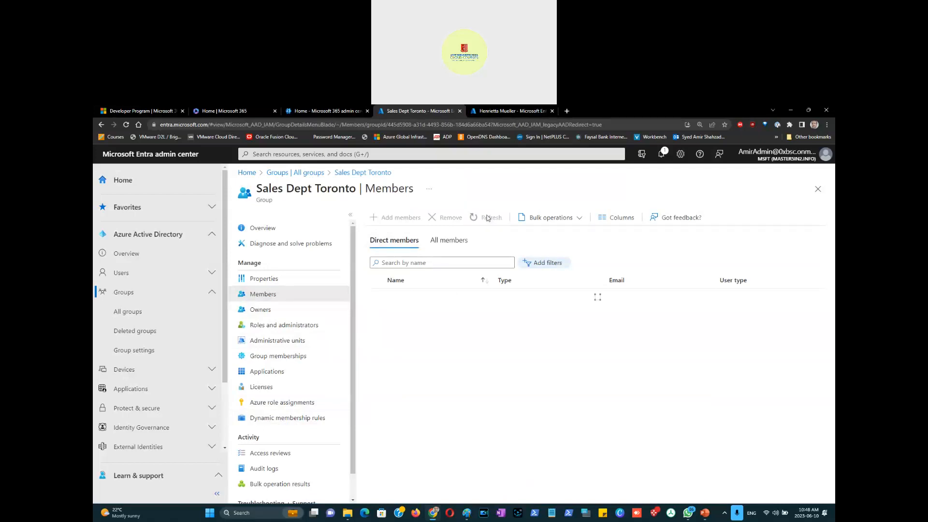
click(488, 218)
click(487, 219)
click(487, 219)
click(488, 219)
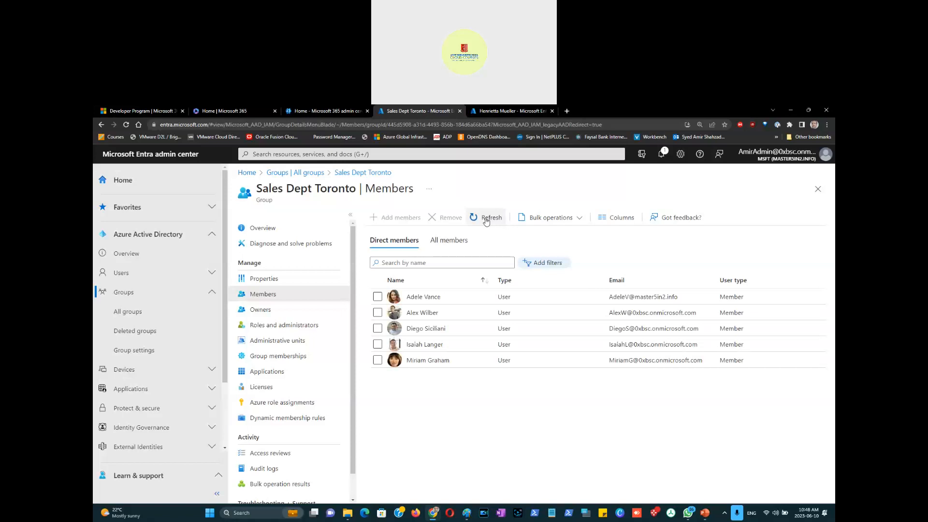
click(487, 220)
- View Sales Dept Toronto's Dynamic membership rules page showing department Contains sales
click(280, 422)
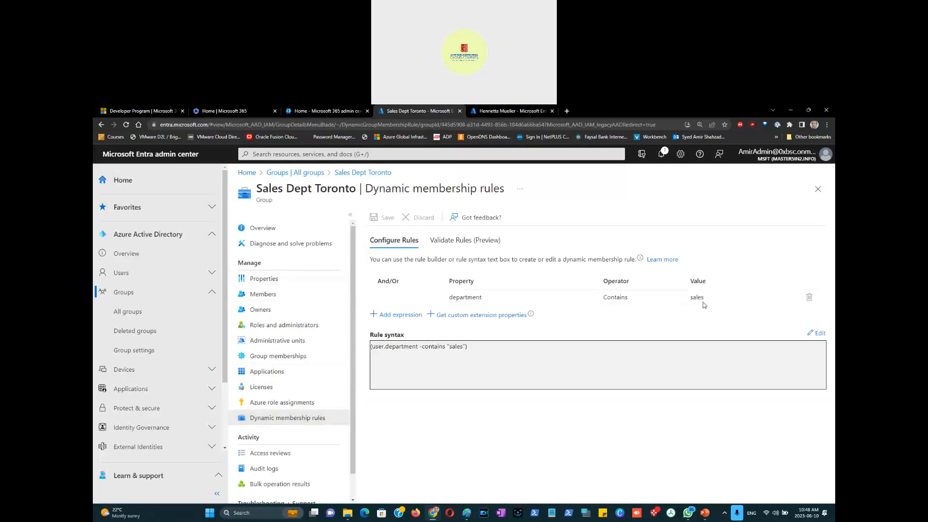
mouse_move(716, 302)
- Open the dynamic membership rule syntax article, scroll to its user property tables, and select its URL
click(661, 261)
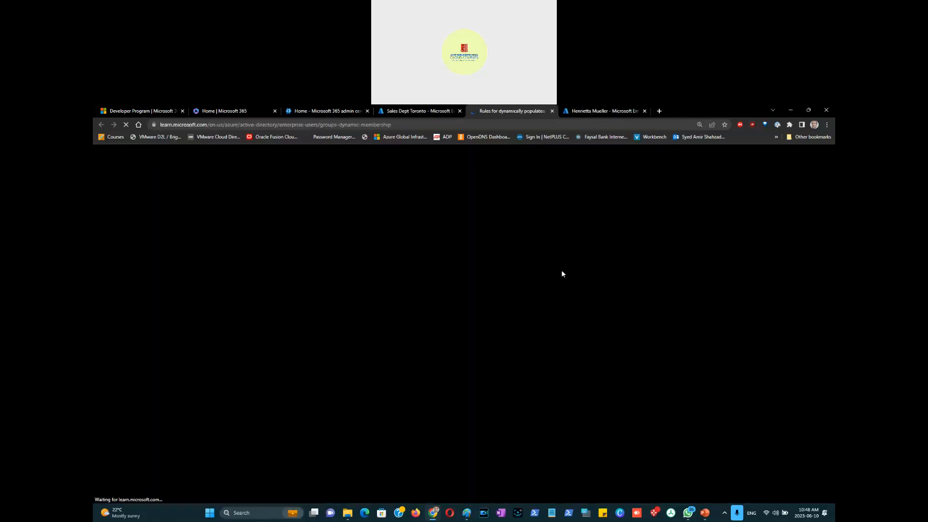
scroll(445, 375, down, 6)
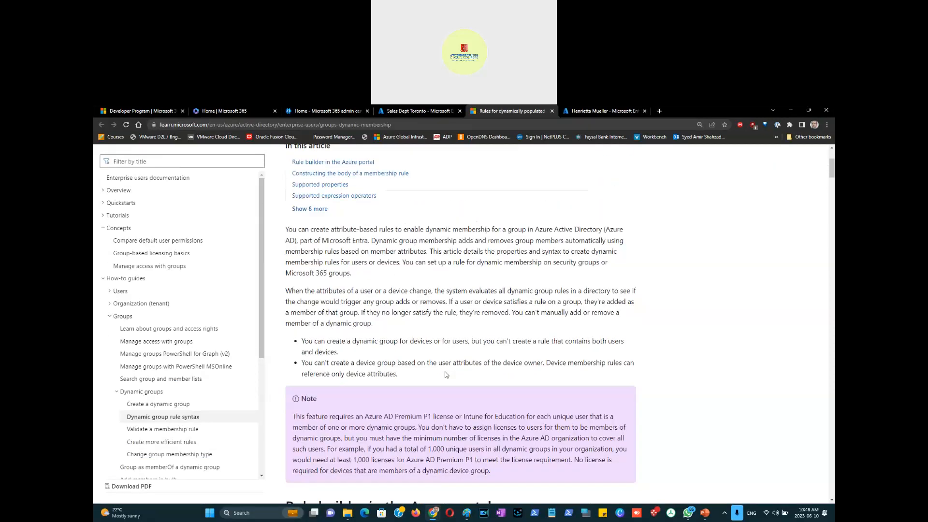
scroll(445, 375, down, 2)
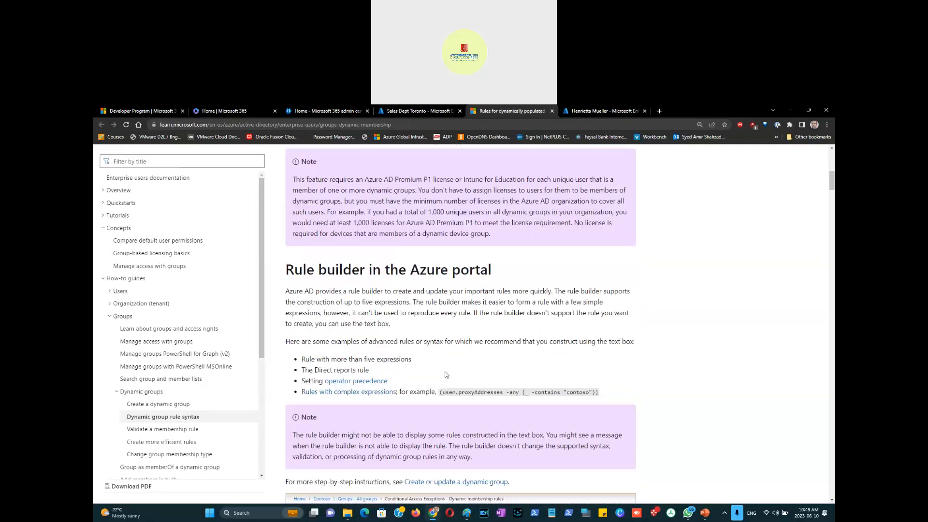
scroll(446, 375, down, 1)
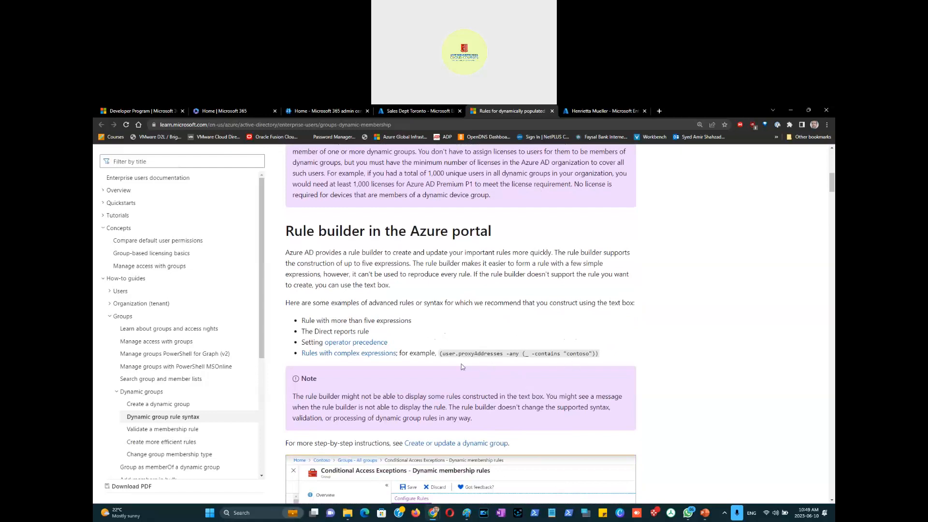
scroll(463, 367, down, 1)
scroll(463, 367, down, 8)
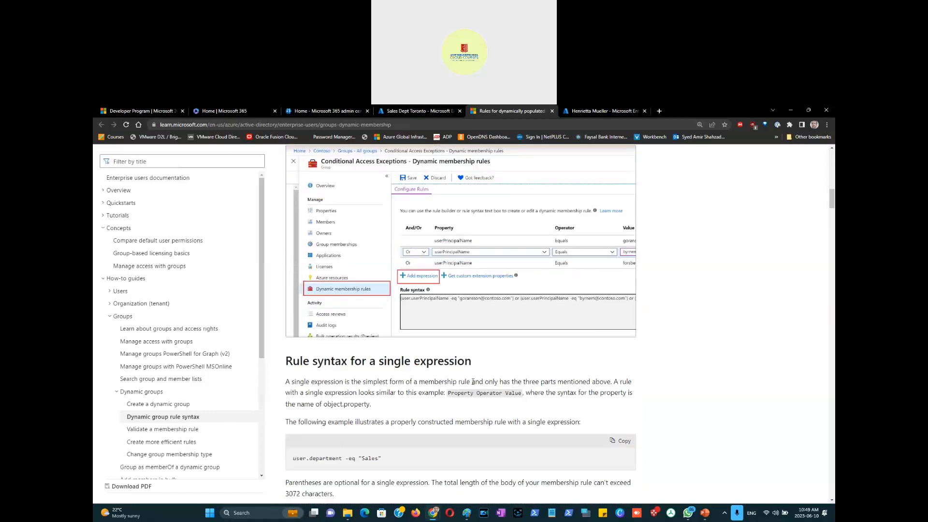
scroll(472, 381, down, 1)
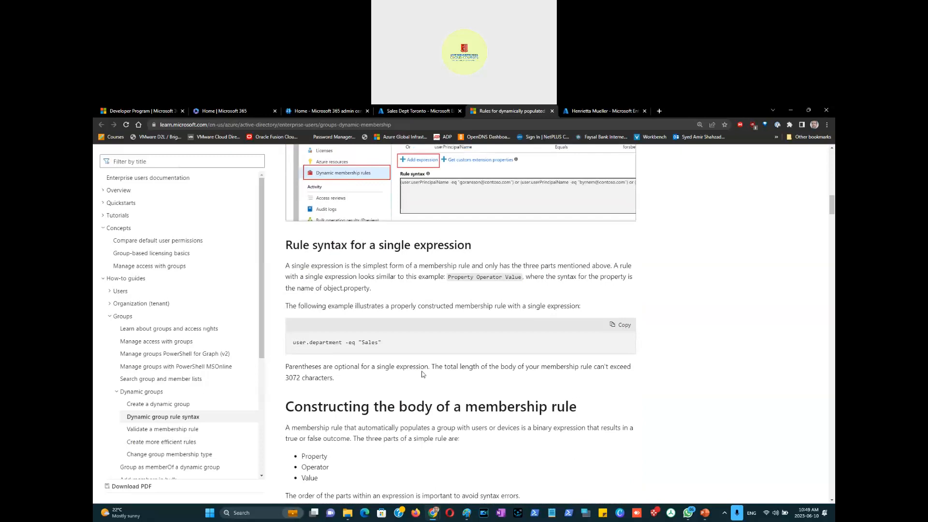
scroll(419, 373, down, 7)
scroll(419, 374, down, 3)
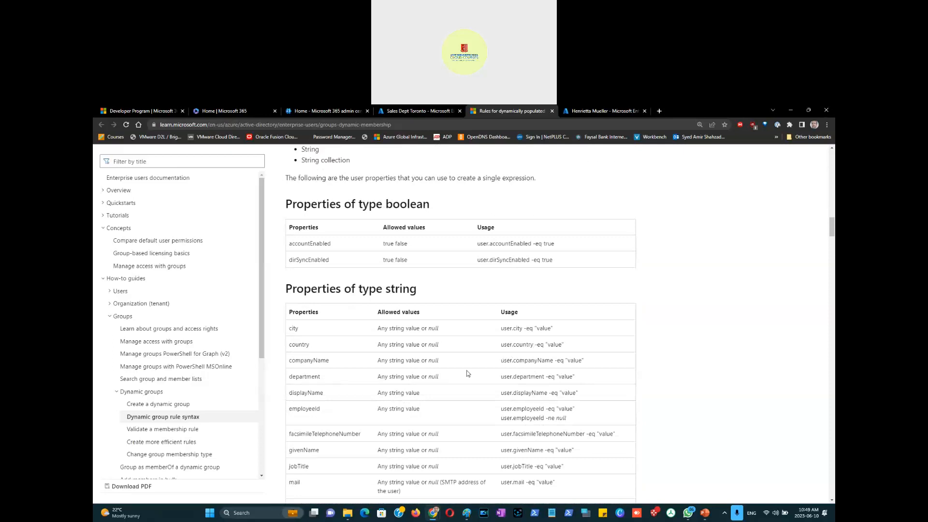
scroll(476, 366, down, 1)
scroll(515, 367, down, 1)
scroll(537, 357, down, 1)
scroll(537, 357, down, 1)
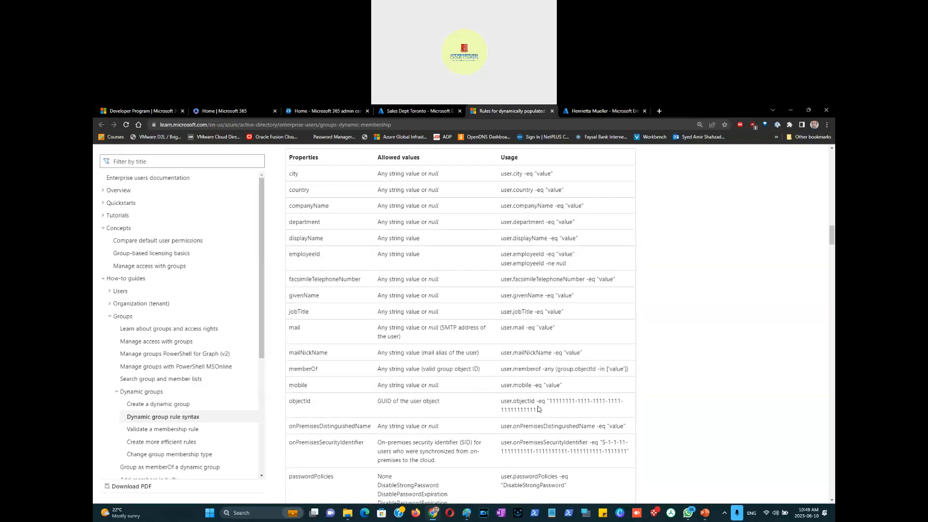
scroll(526, 367, down, 8)
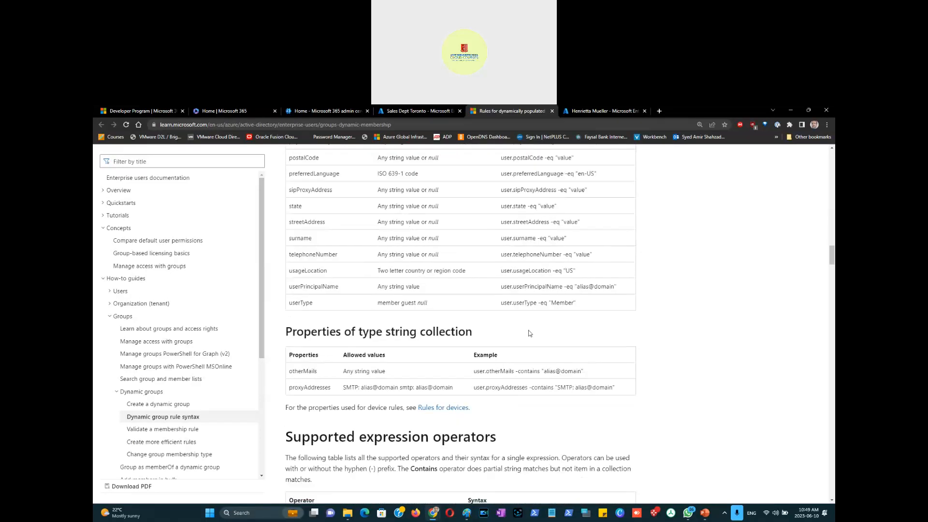
click(403, 125)
- On slide 13, paste the article link into the body and title it 'Security Group Dynamic Query'
click(704, 512)
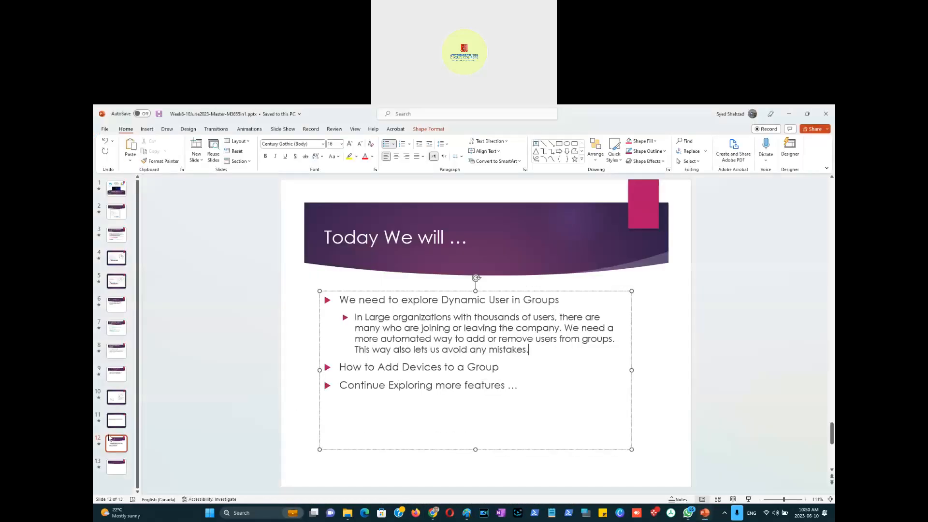
click(124, 470)
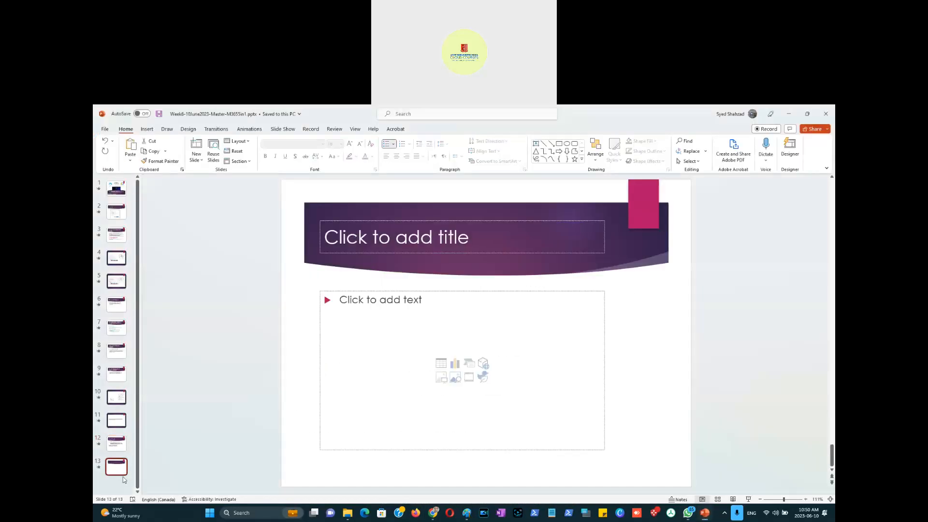
click(381, 308)
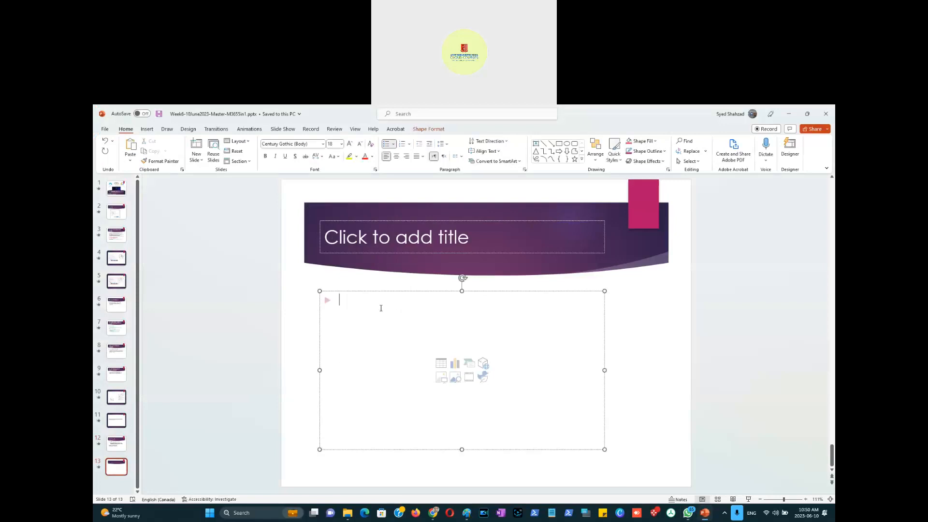
text(How Dynamic Query Works ina Security Group https://learn.microsoft.com/en-us/azure/active-directory/enterprise-users/groups-dynamic-membership)
click(382, 240)
text(Security G)
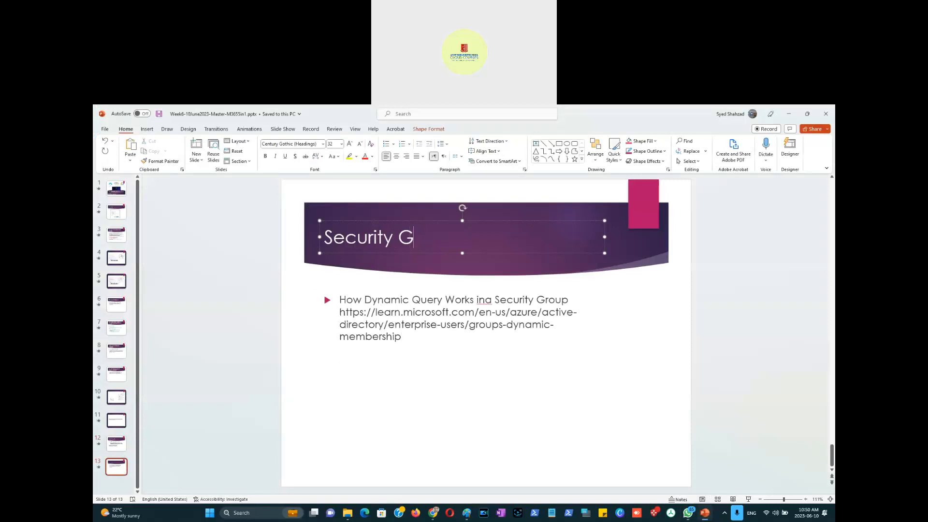
text(roup Dynamic Query)
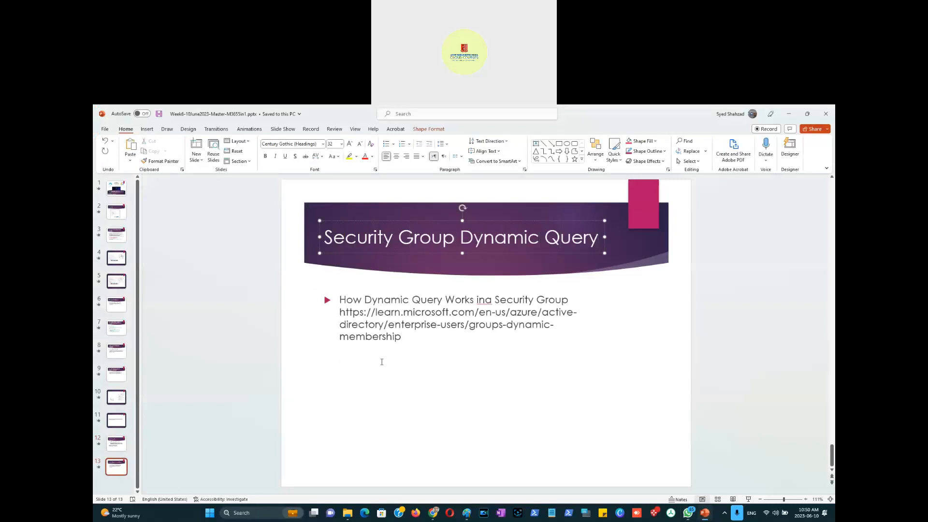
- Select the body text, insert a new slide 14 after slide 13, and paste the clipboard into the deck
click(412, 340)
key(ctrl+a)
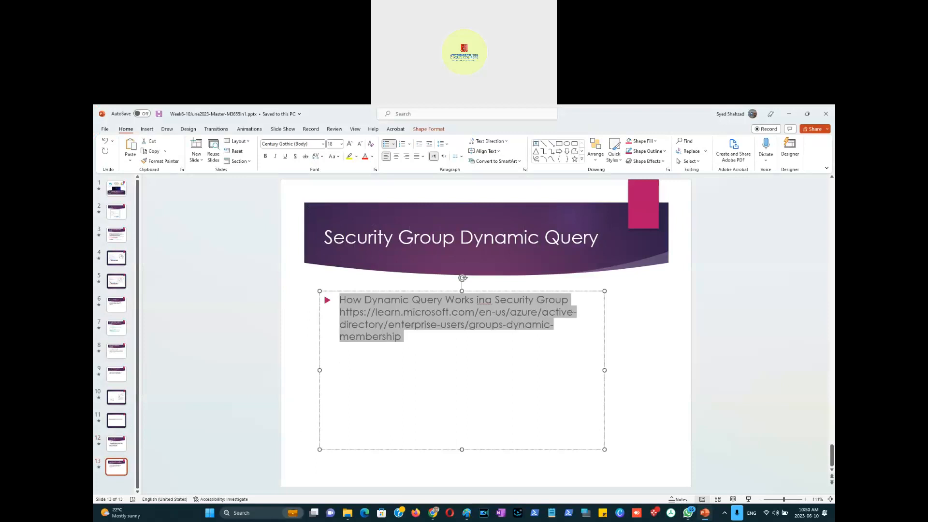
key(alt+Tab)
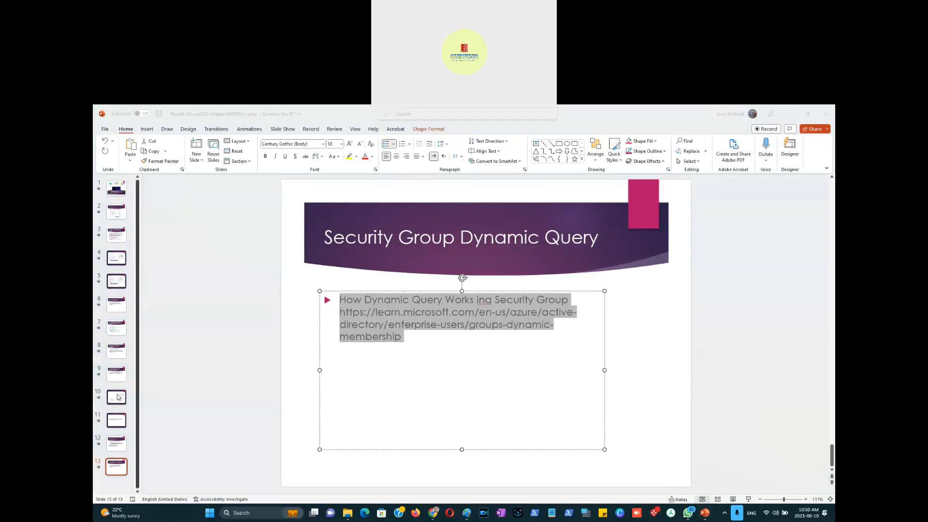
right_click(115, 491)
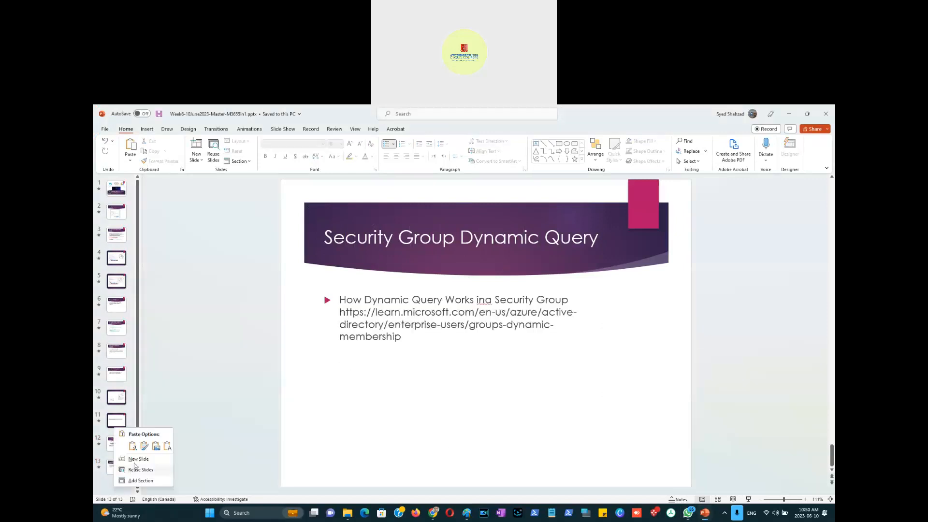
click(121, 460)
key(ctrl+v)
key(ctrl+v)
key(ctrl+v)
key(ctrl+v)
key(ctrl+v)
key(ctrl+v)
key(ctrl+v)
key(ctrl+v)
key(ctrl+v)
key(ctrl+v)
key(ctrl+v)
key(ctrl+v)
key(ctrl+v)
key(ctrl+v)
key(ctrl+v)
key(ctrl+v)
key(ctrl+v)
key(ctrl+v)
key(ctrl+v)
key(ctrl+v)
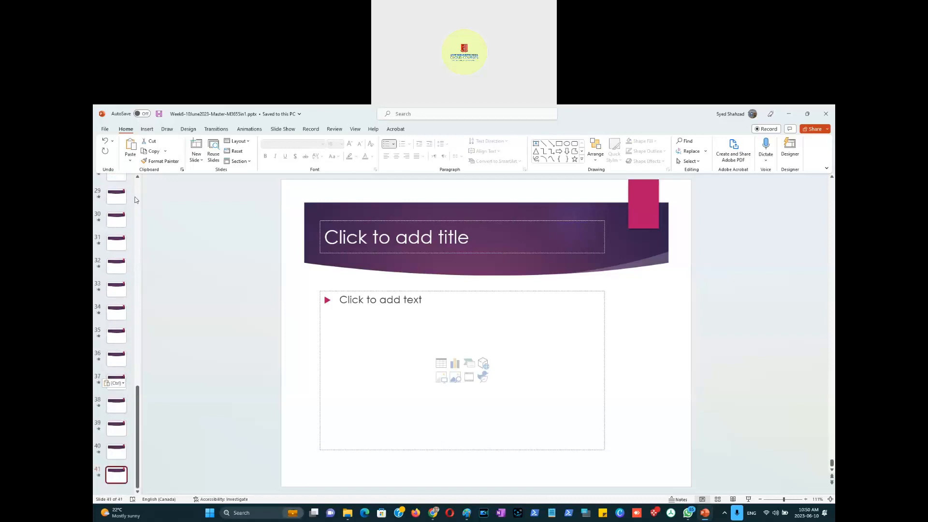
click(137, 189)
click(137, 189)
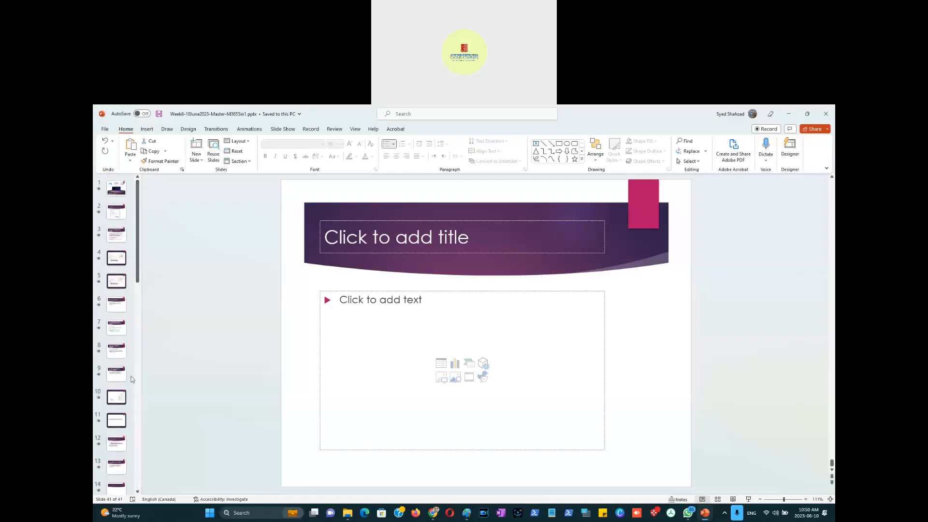
scroll(119, 442, down, 1)
click(119, 464)
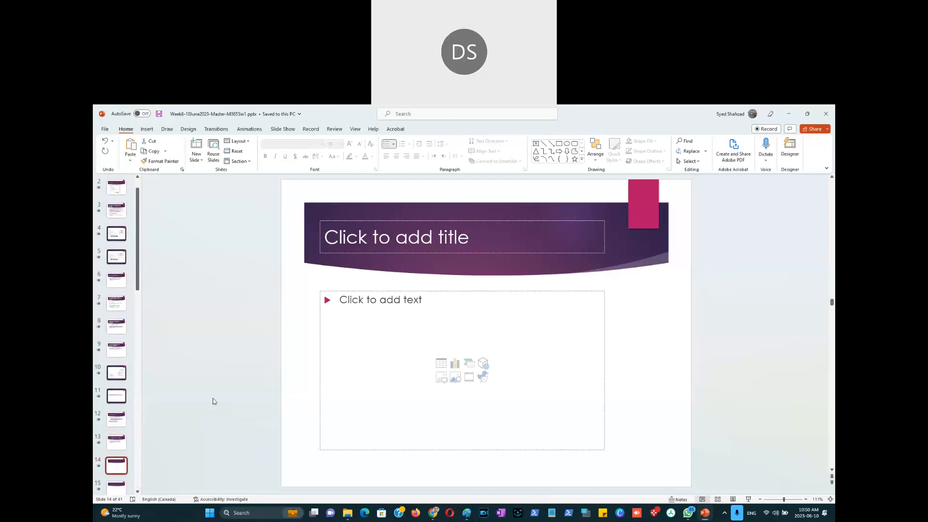
- Return to the Sales Dept Toronto rule and review the operator options without changing them
click(789, 114)
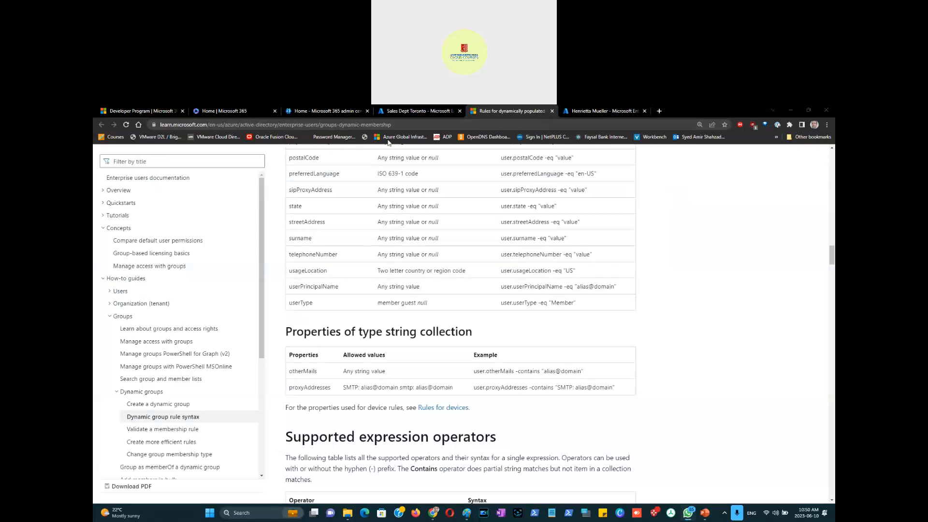
click(408, 111)
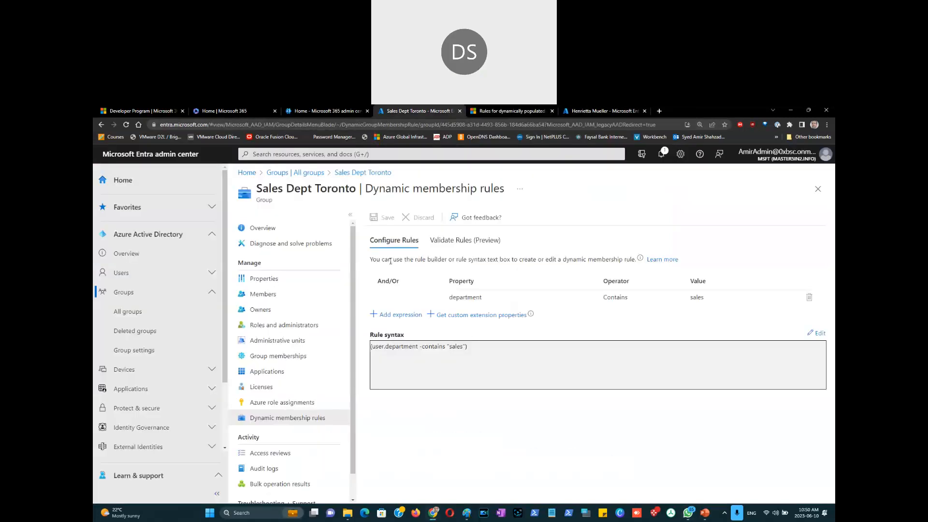
click(690, 307)
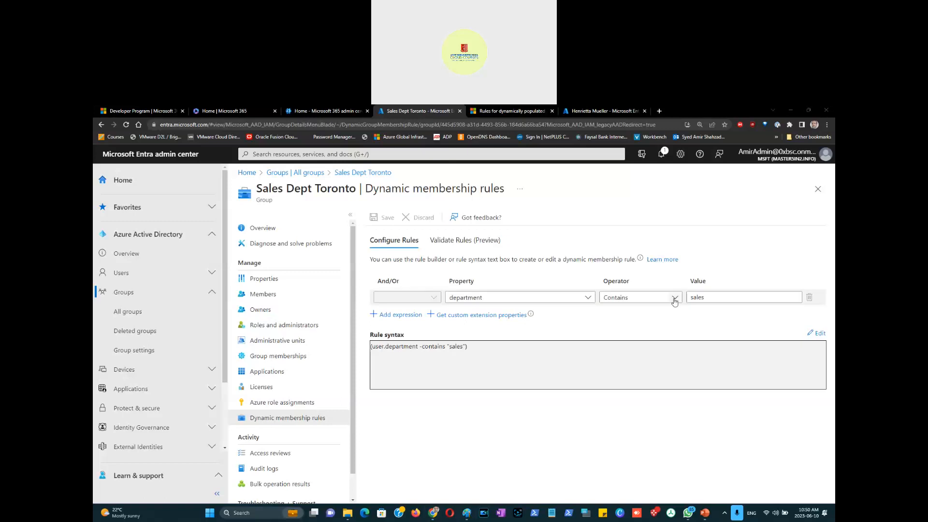
click(675, 298)
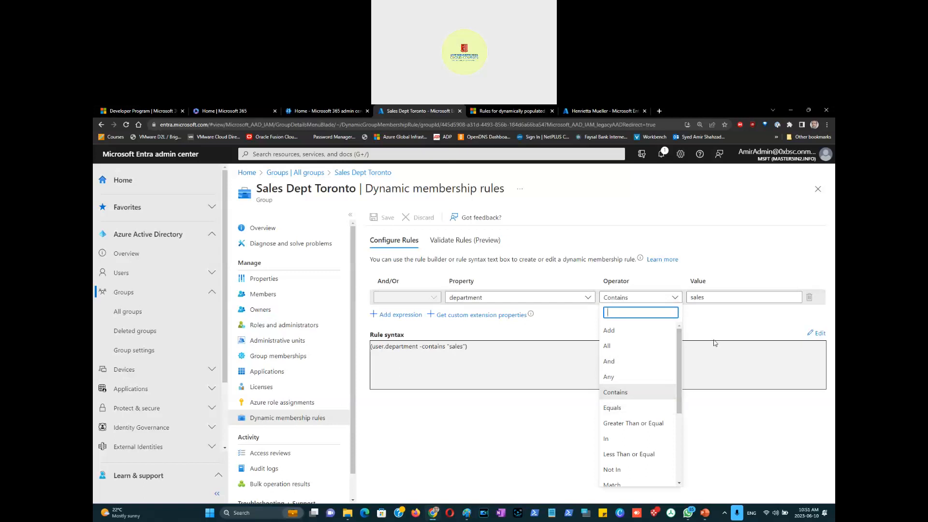
click(710, 323)
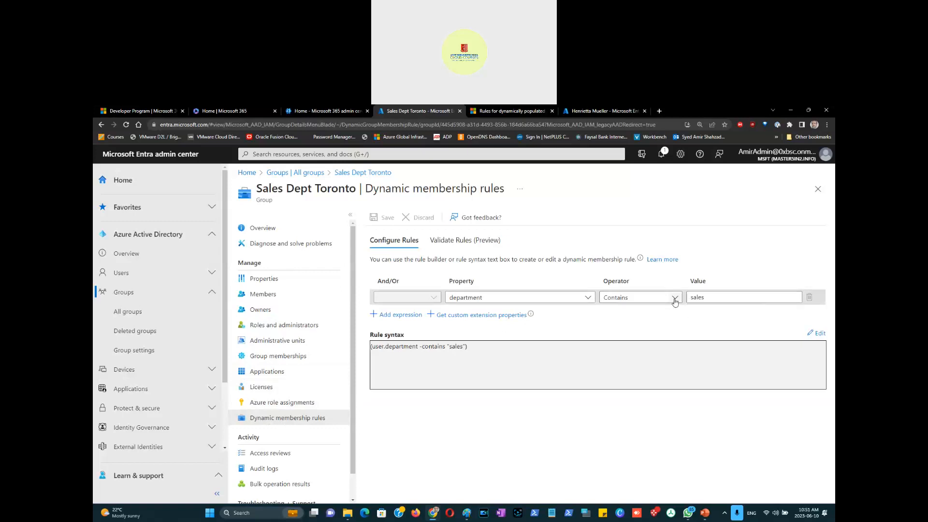
- Review the operators again and browse the user property list, leaving the property as department
click(675, 302)
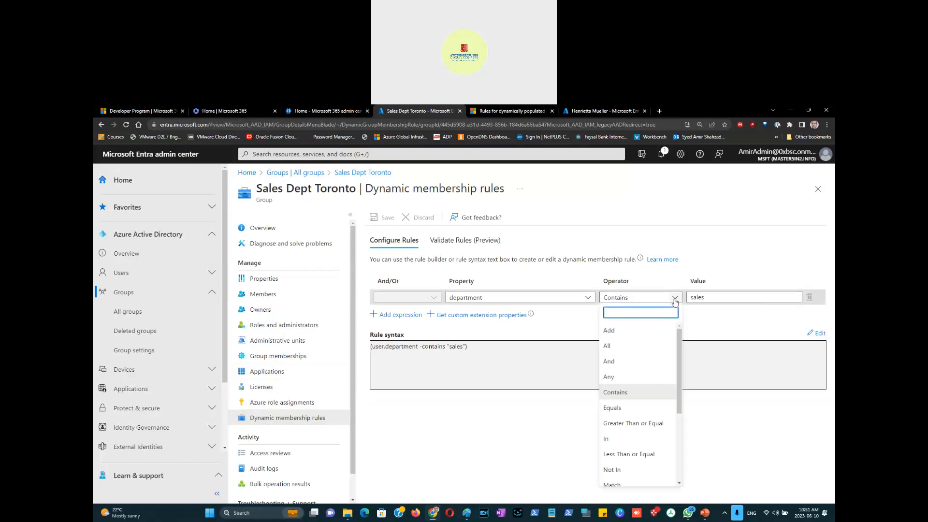
click(588, 297)
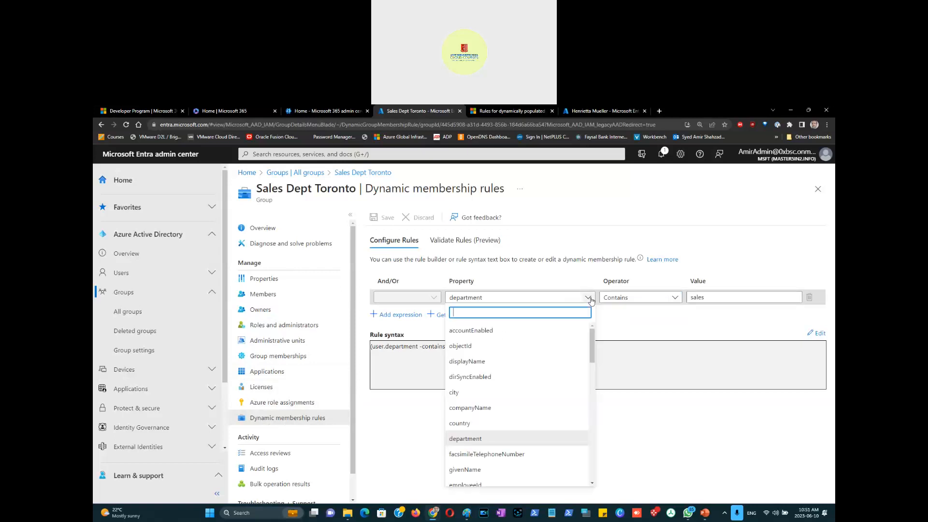
scroll(483, 417, down, 1)
scroll(484, 416, down, 5)
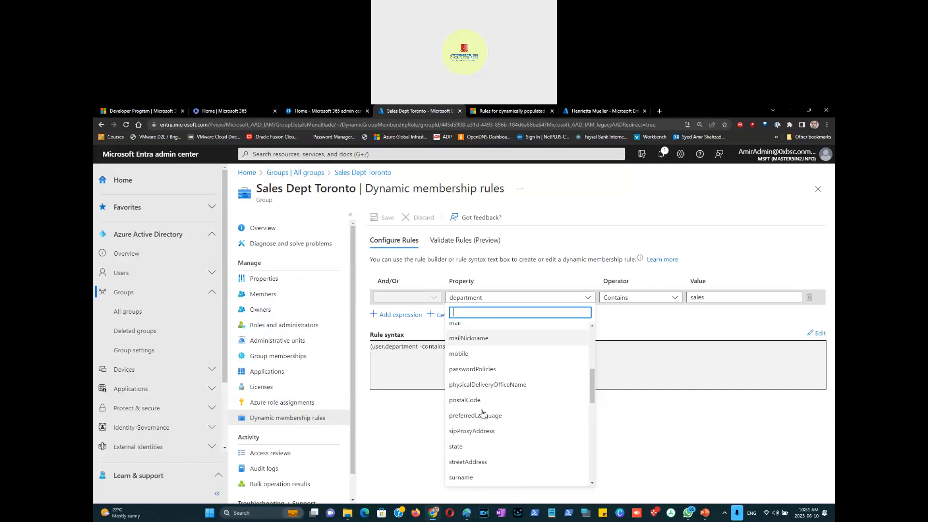
scroll(482, 413, down, 1)
scroll(482, 413, down, 3)
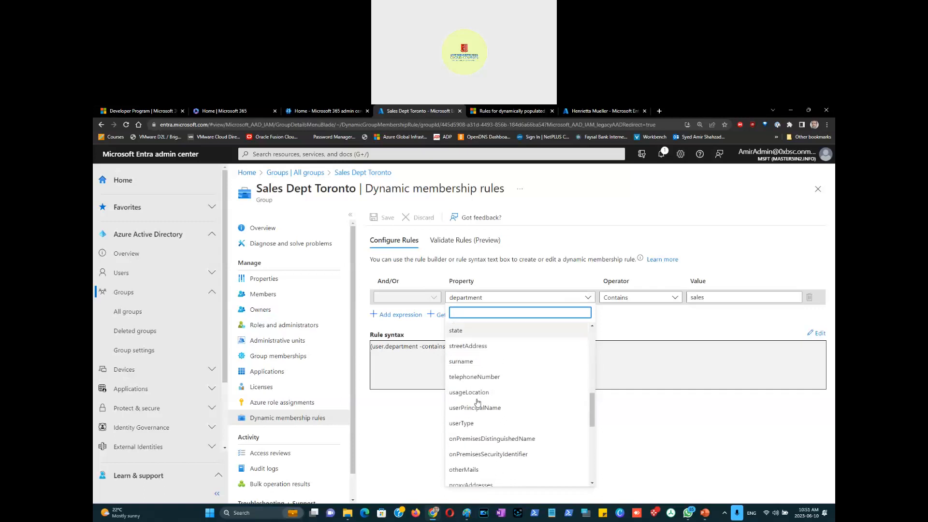
scroll(472, 371, up, 5)
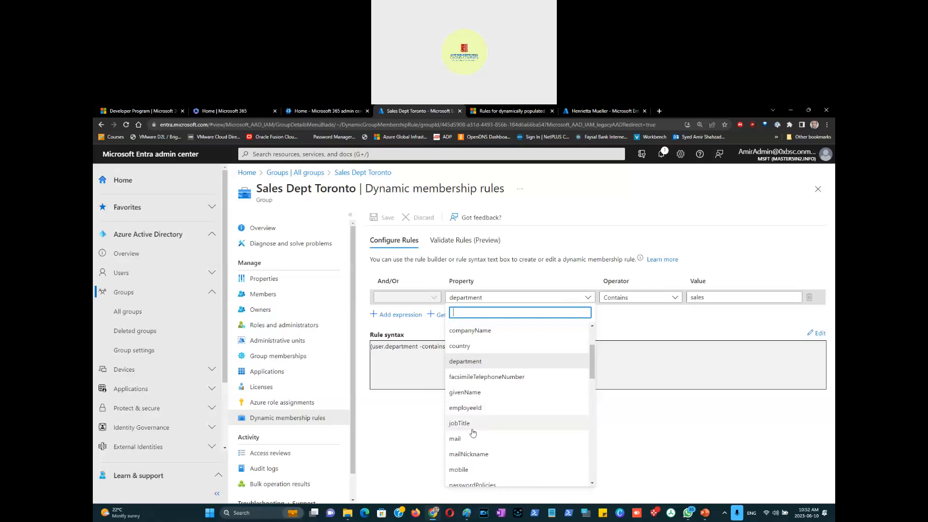
scroll(468, 429, down, 2)
scroll(468, 429, down, 1)
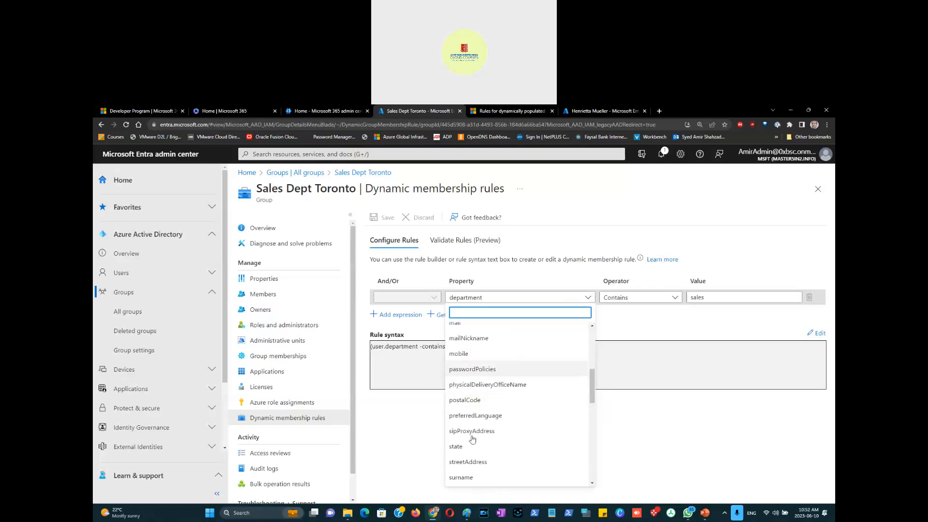
scroll(471, 429, down, 2)
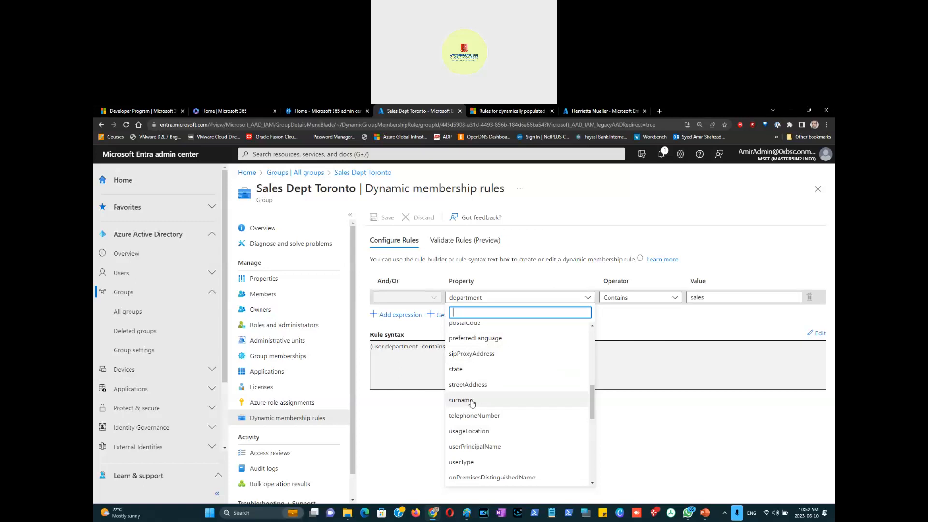
click(647, 320)
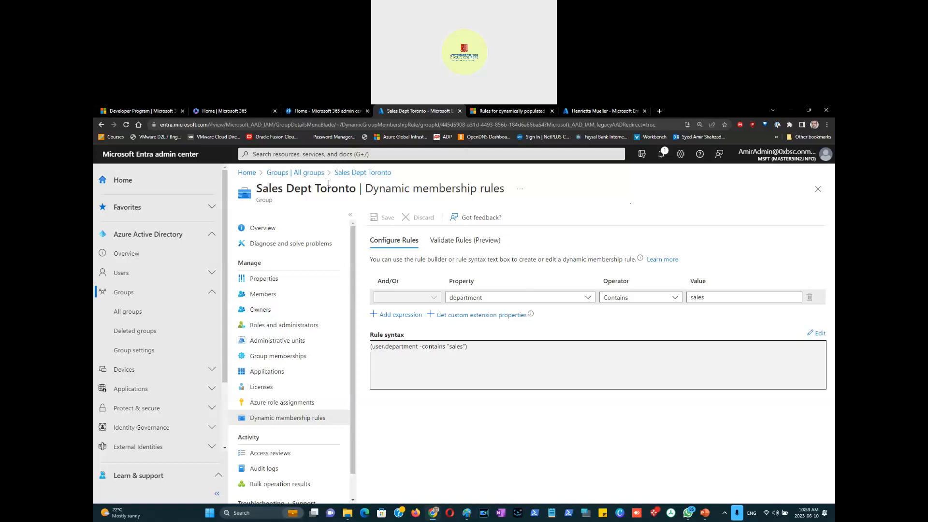
- Deselect Sales Dept Toronto, view a new group's membership type options, then show the user's profile
click(307, 173)
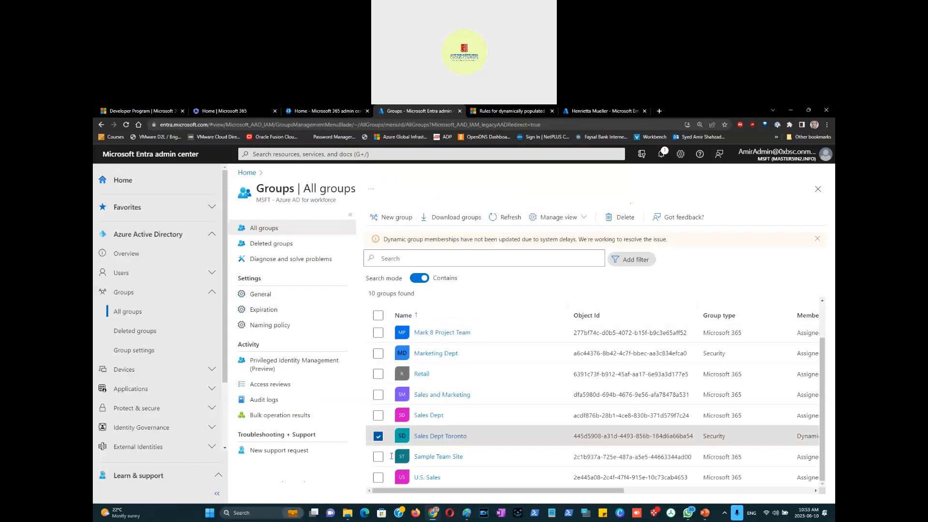
click(377, 436)
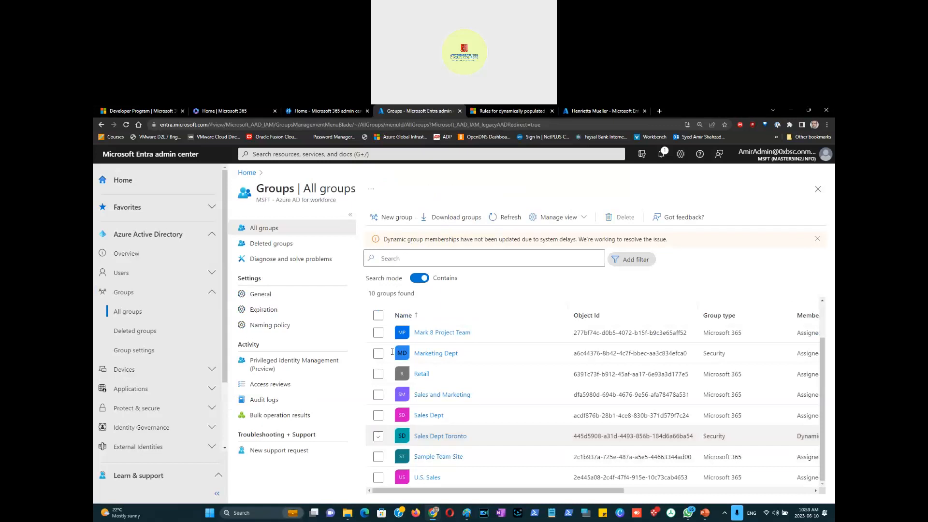
click(389, 218)
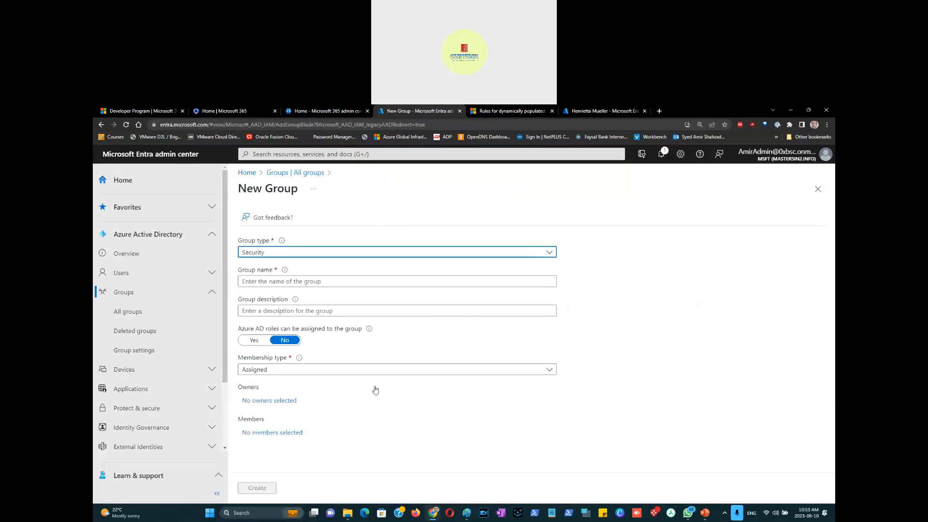
click(298, 370)
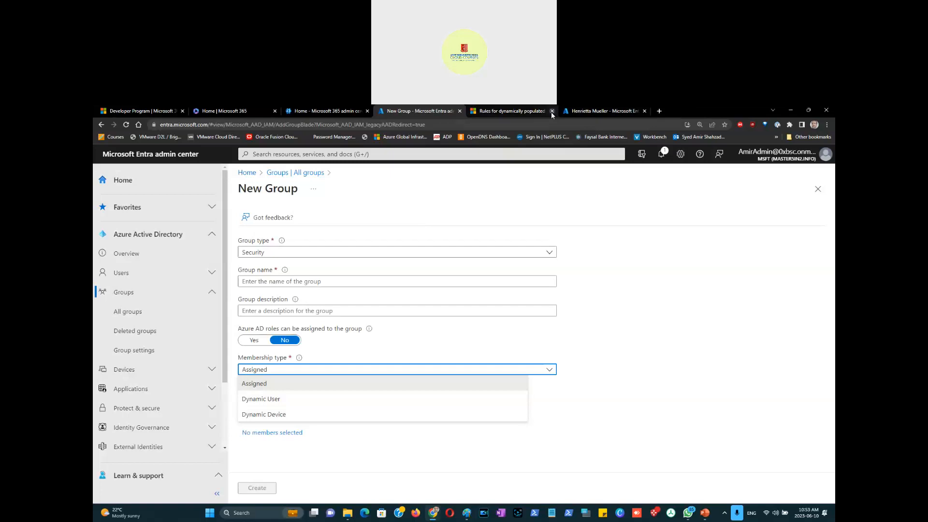
click(581, 112)
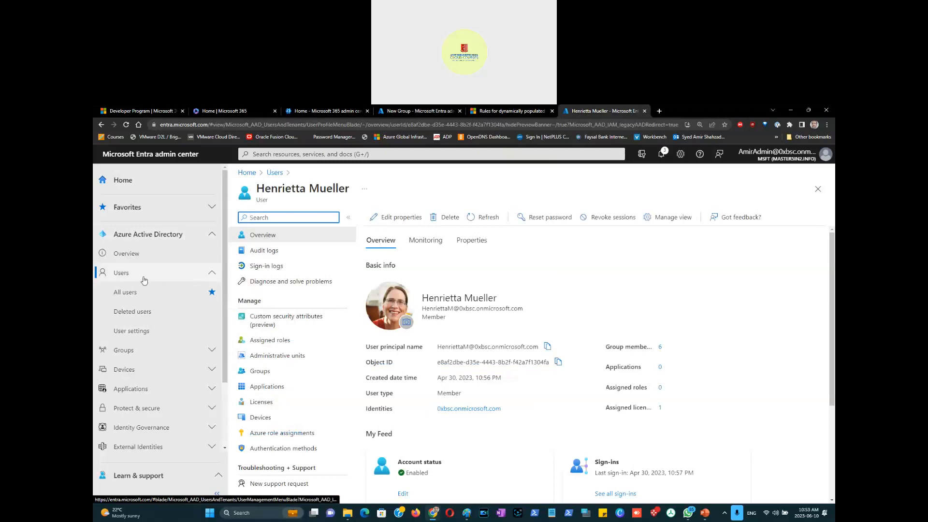
- Navigate through Users and Devices to the All devices list, which shows 0 devices
click(127, 294)
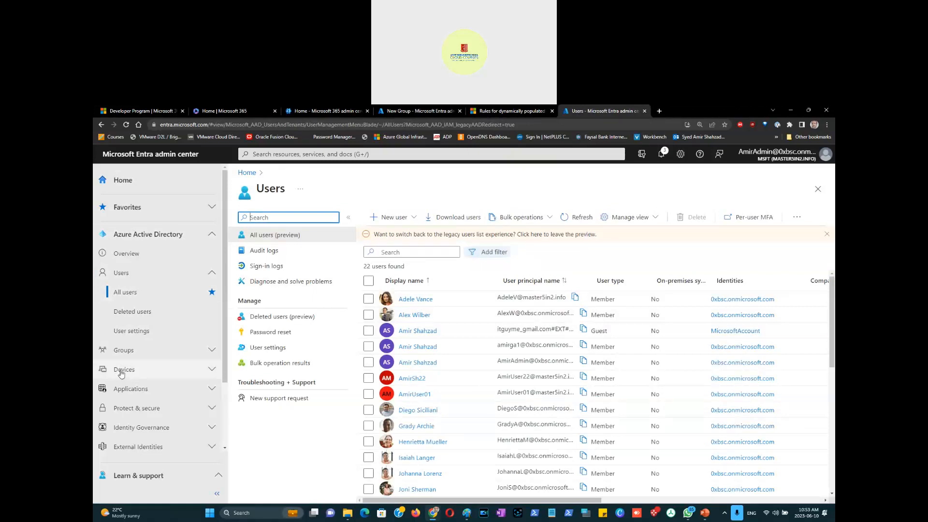
click(123, 379)
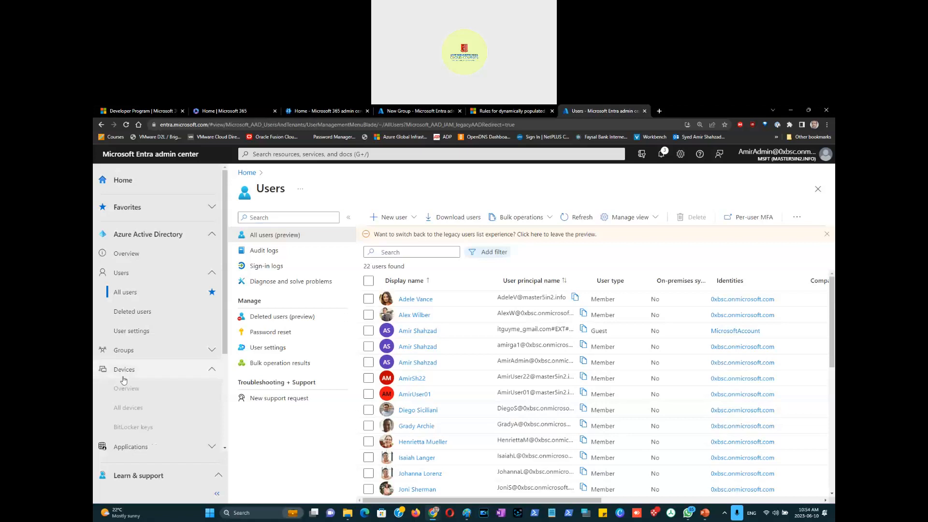
click(128, 412)
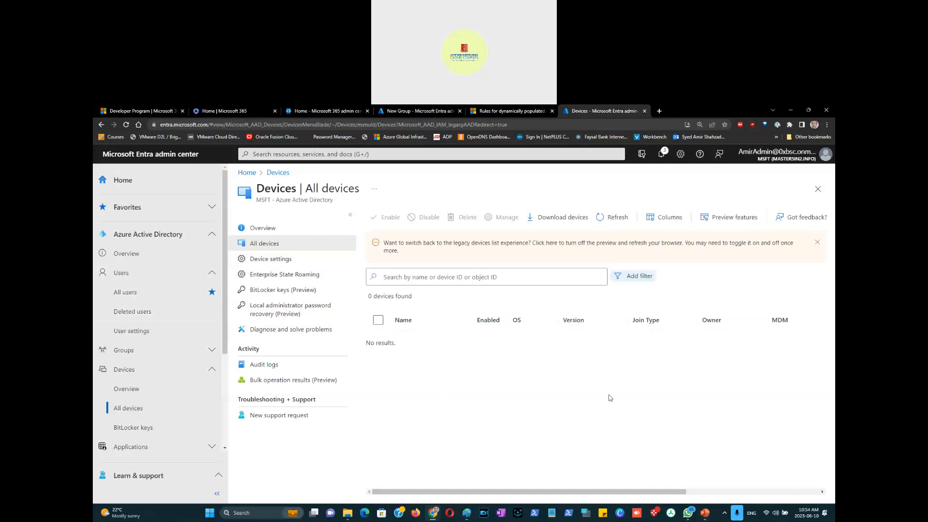
- Open Windows Settings at Accounts > Access work or school, showing two connected accounts, then return to the browser
click(241, 514)
text(settings)
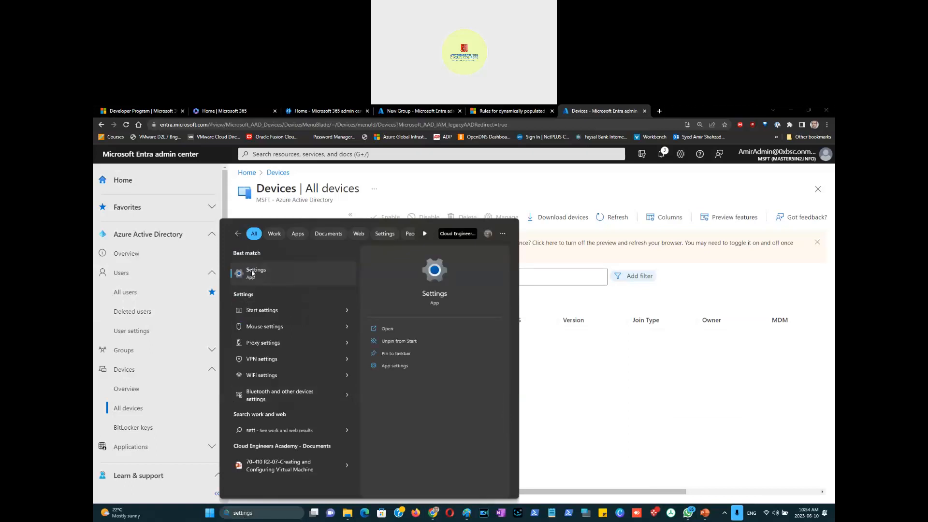
click(252, 274)
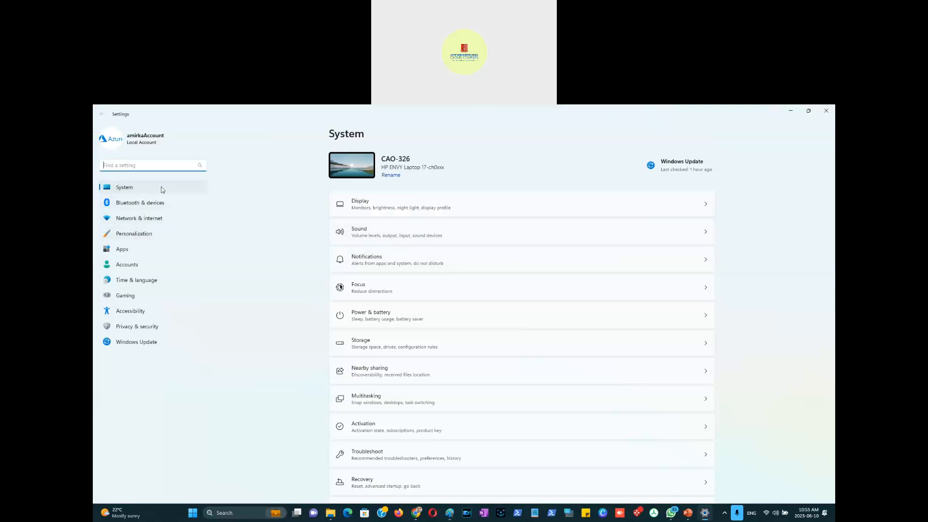
click(129, 269)
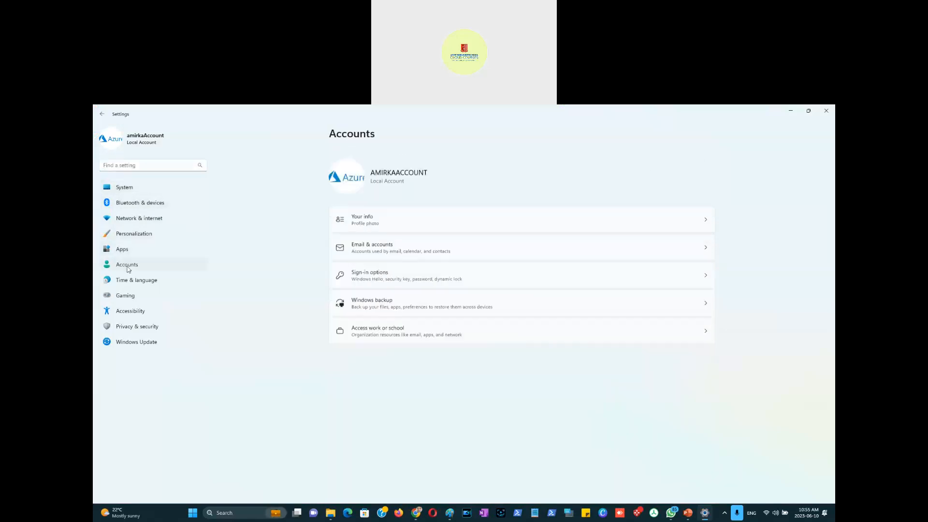
click(378, 328)
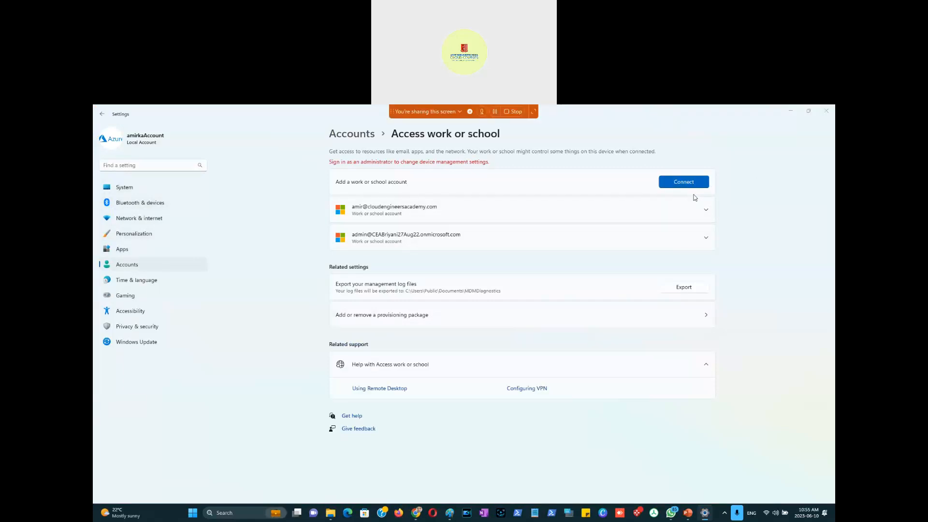
key(alt+Tab)
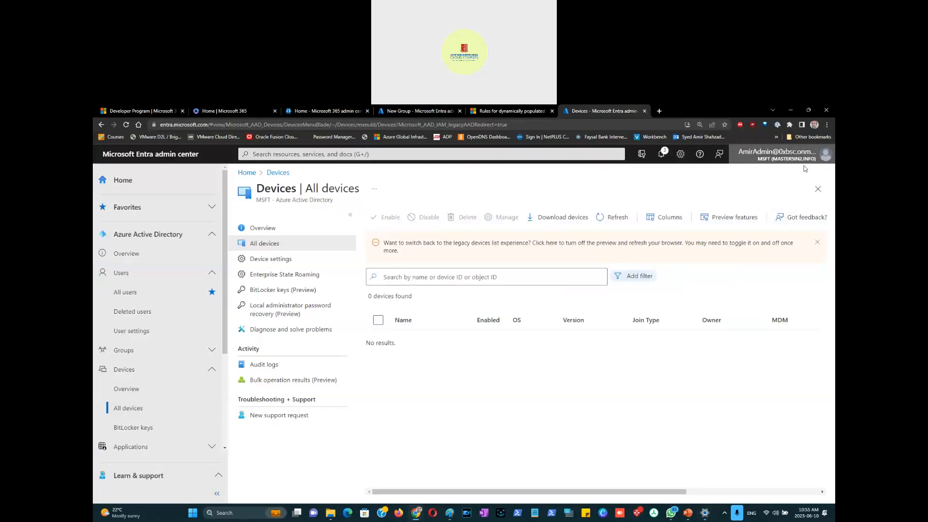
- Check the signed-in admin account details, close the panel, and switch back to Settings
click(826, 159)
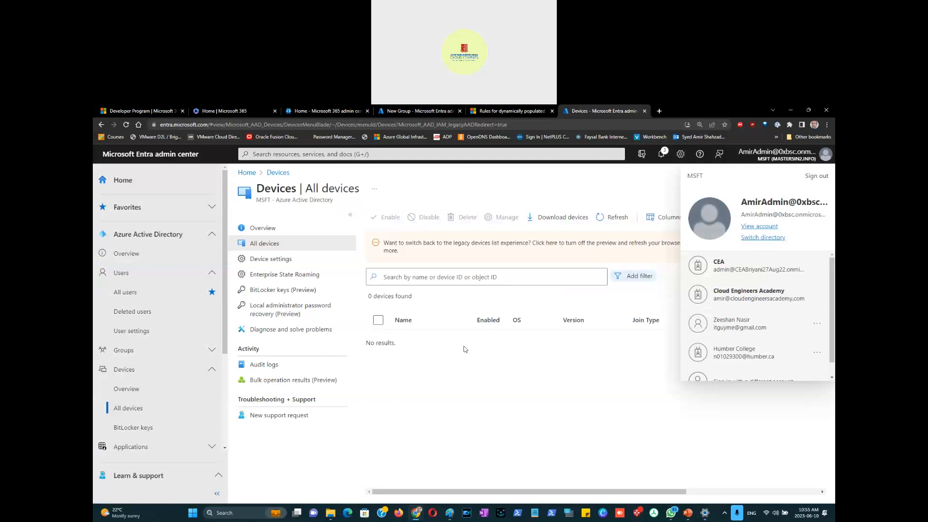
click(600, 185)
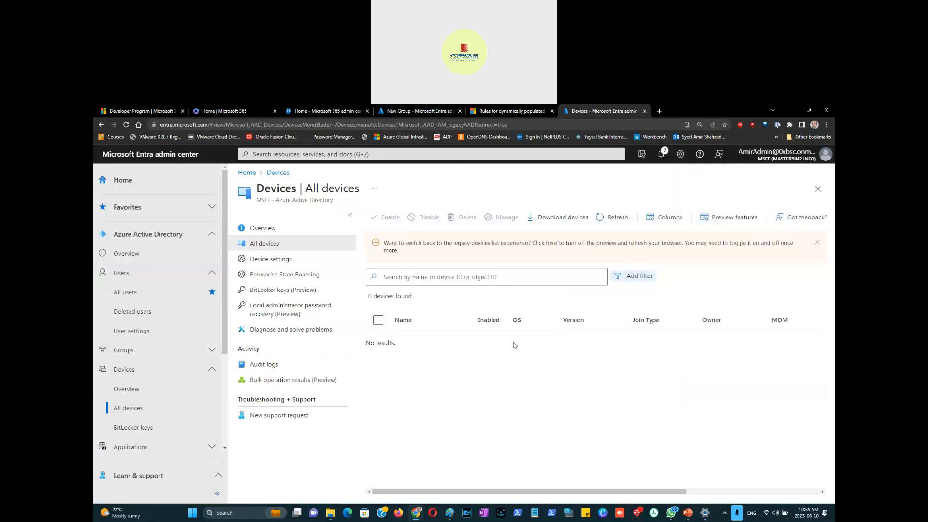
key(alt+Tab)
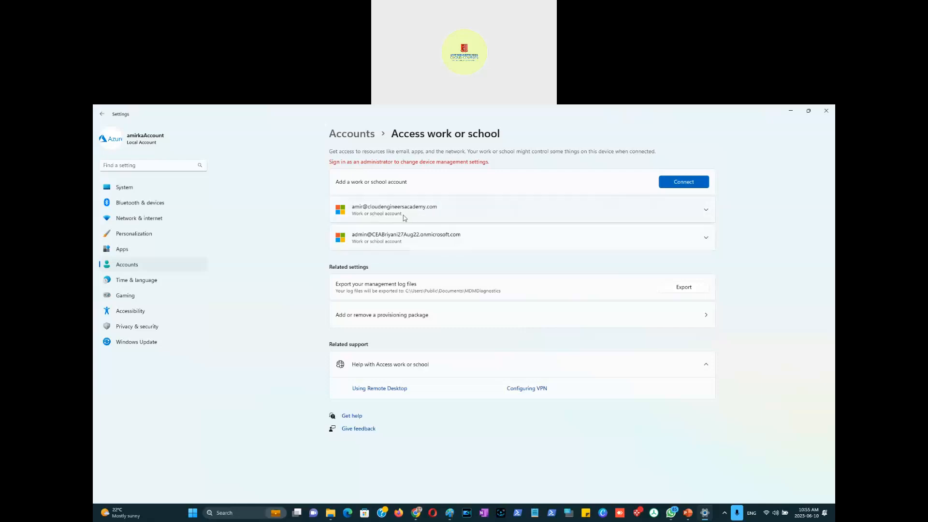
- Disconnect both work or school accounts, start connecting a new work account, and return to the browser
click(706, 211)
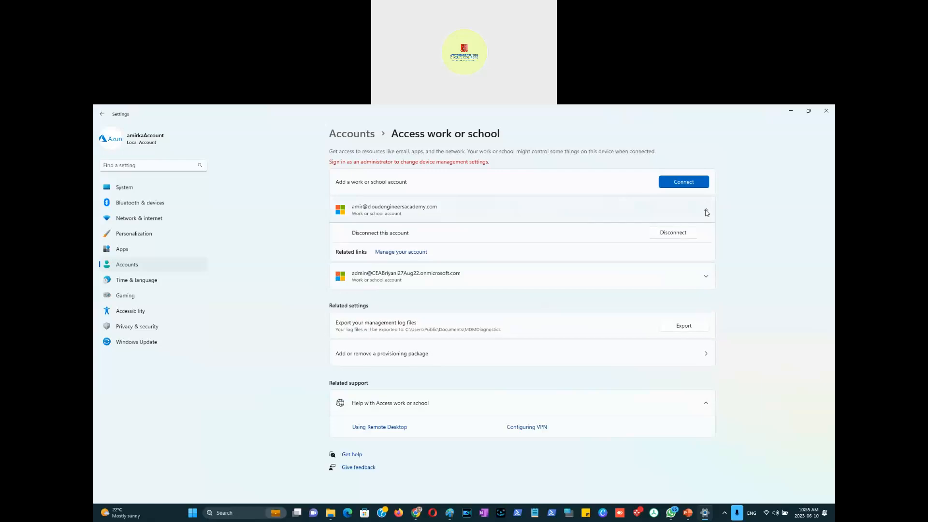
click(686, 235)
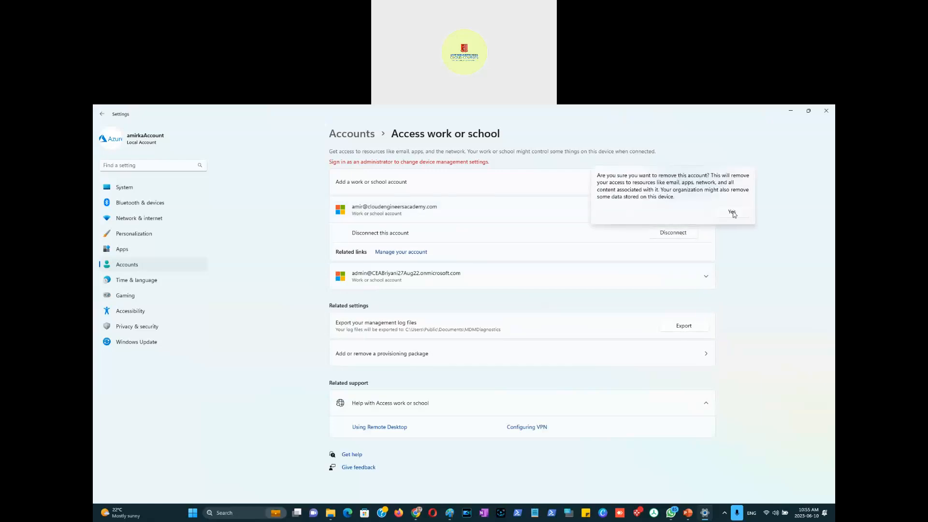
click(732, 213)
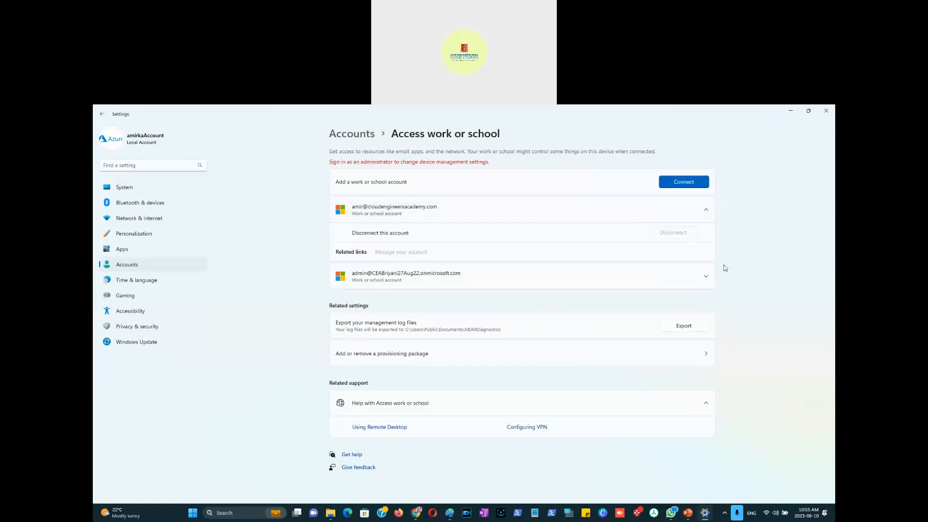
click(707, 277)
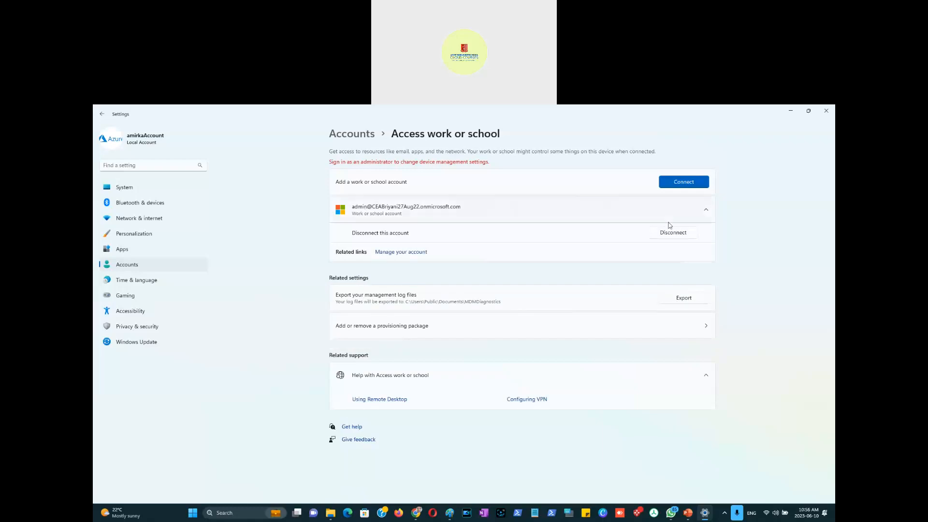
click(672, 233)
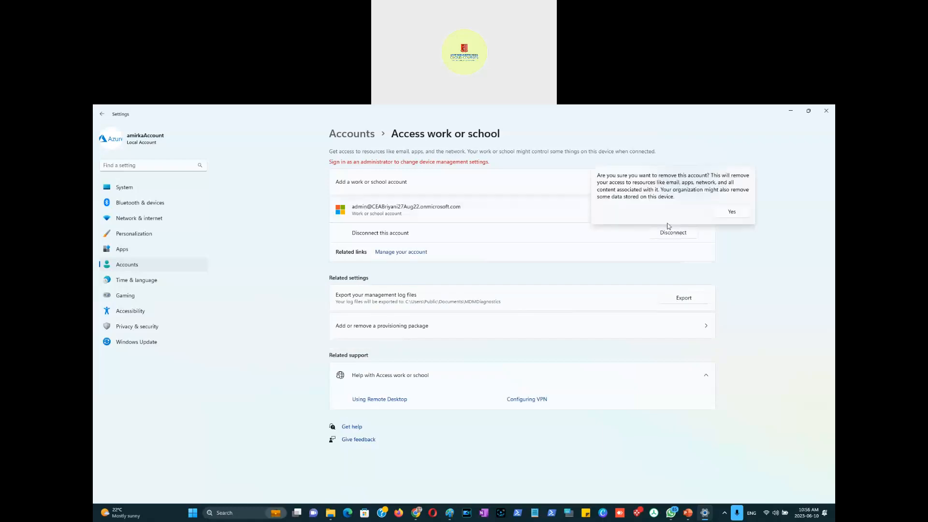
click(731, 212)
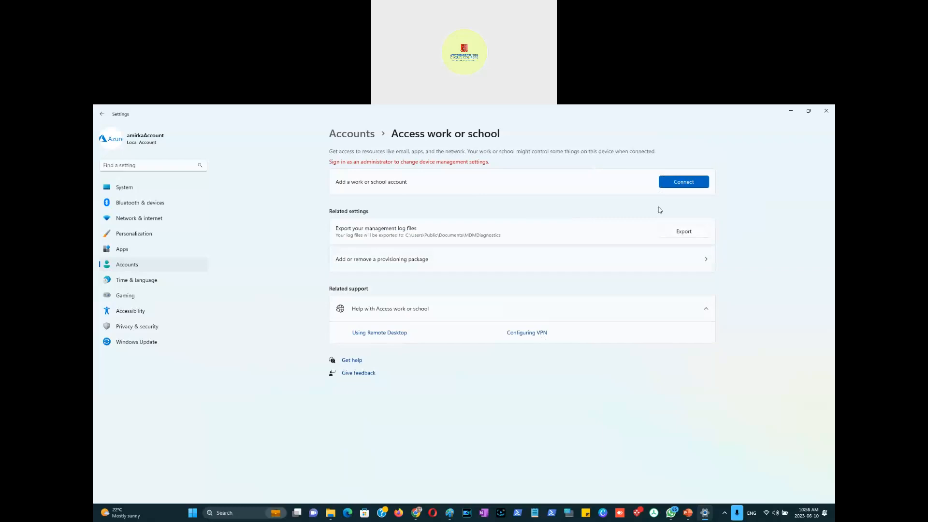
click(684, 184)
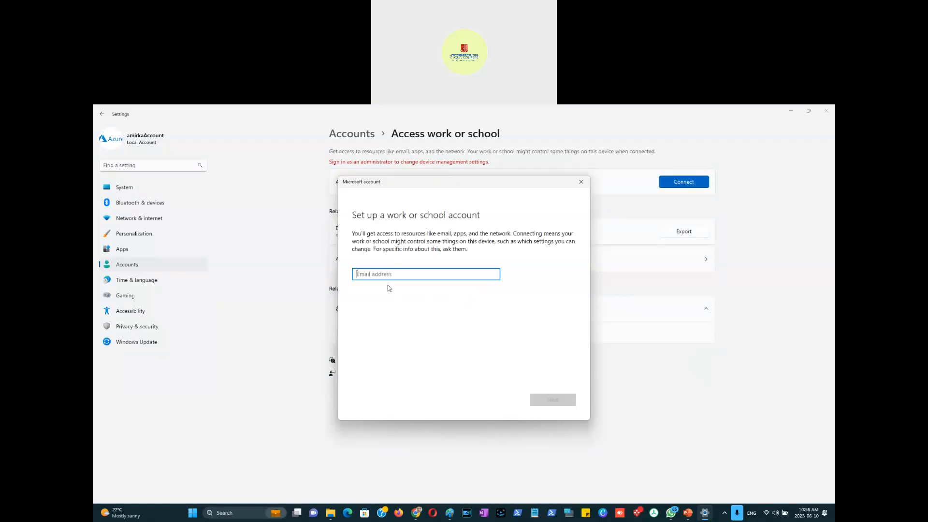
key(alt+Tab)
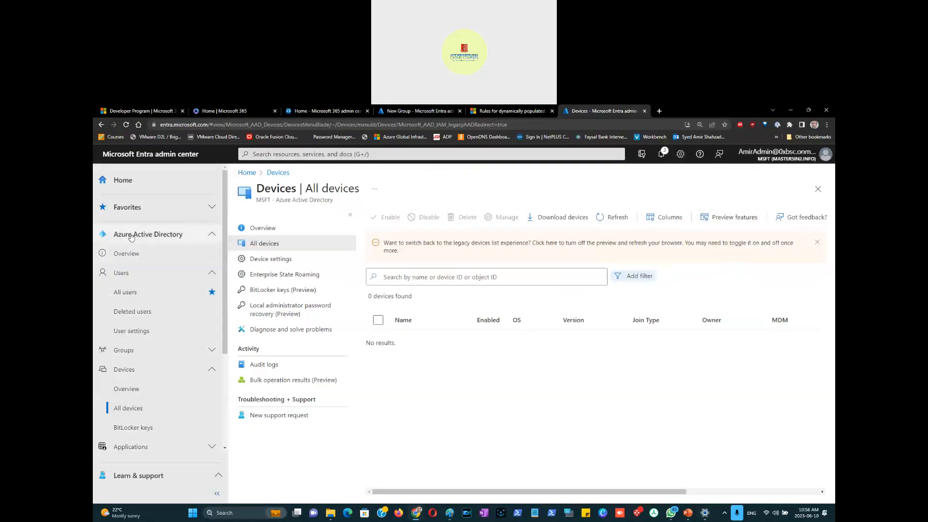
- Open the admin user's profile from All users and copy their user principal name
click(819, 155)
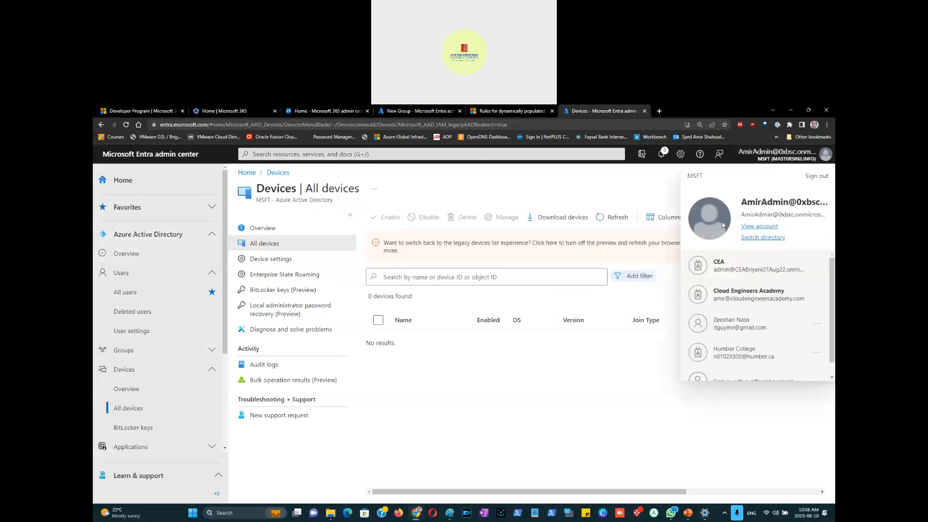
click(125, 291)
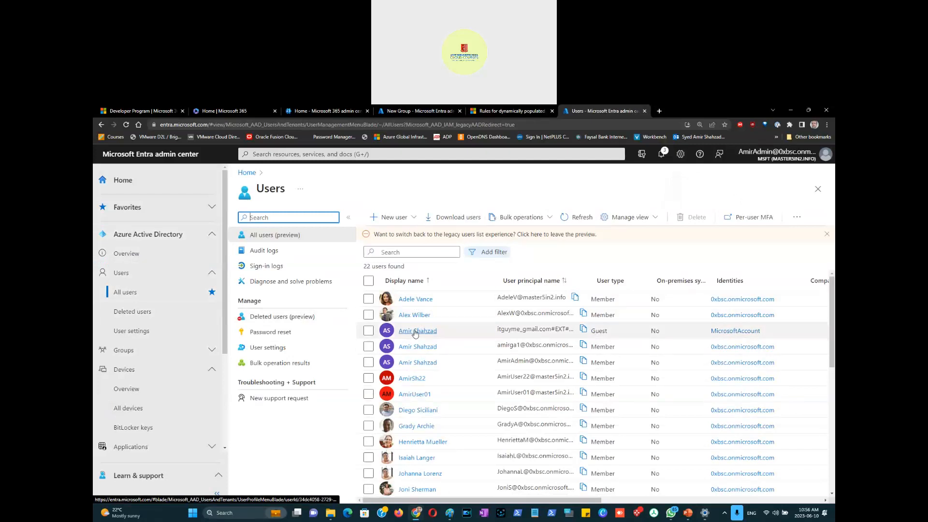
click(414, 362)
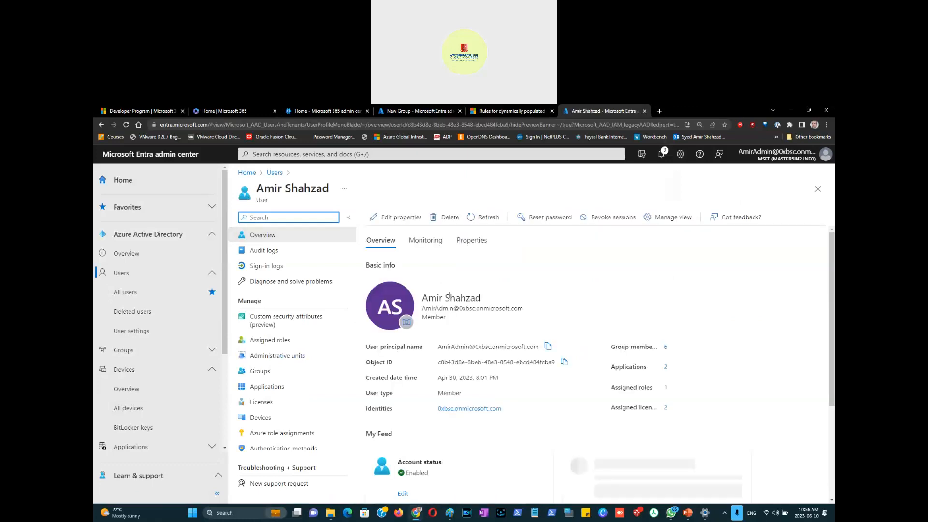
drag(423, 309, 522, 309)
key(ctrl+c)
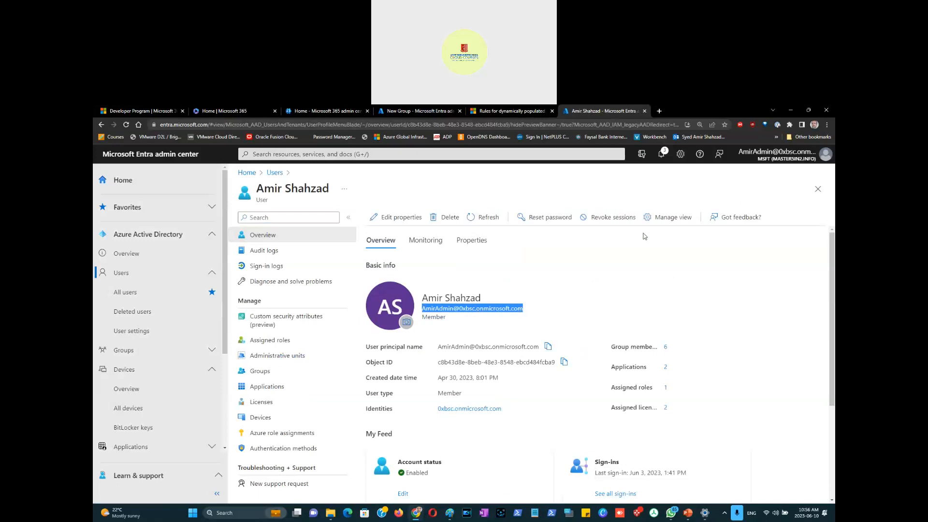
key(alt+Tab)
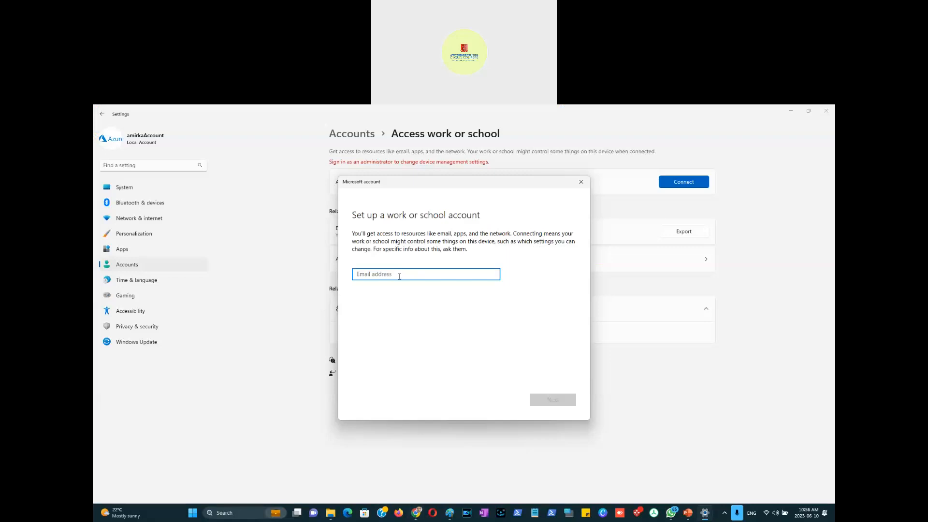
- Paste the admin's user principal name to join the PC, dismiss the resulting privileges error, and close Settings
key(ctrl+v)
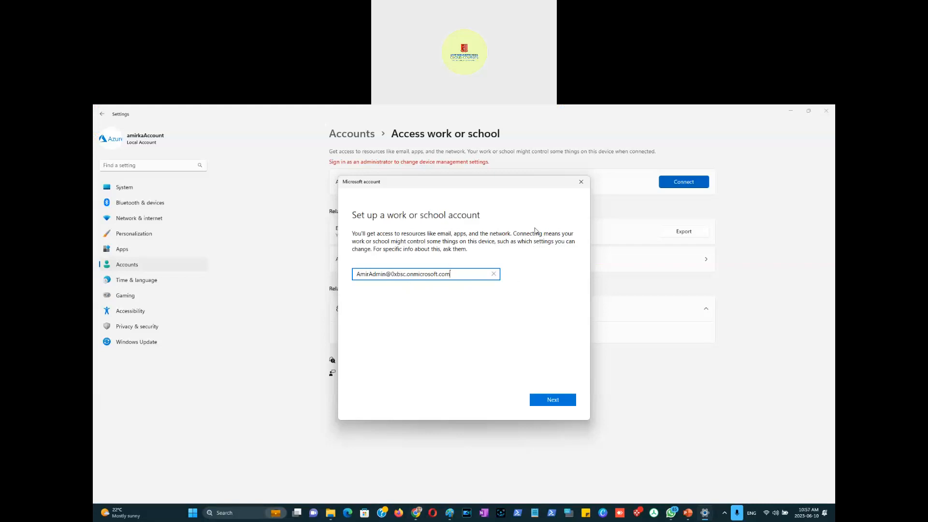
click(548, 399)
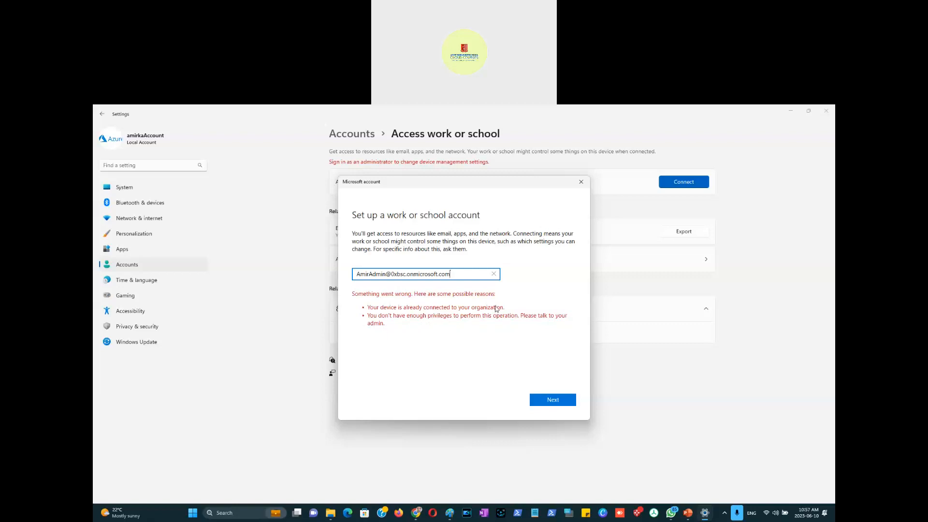
click(395, 312)
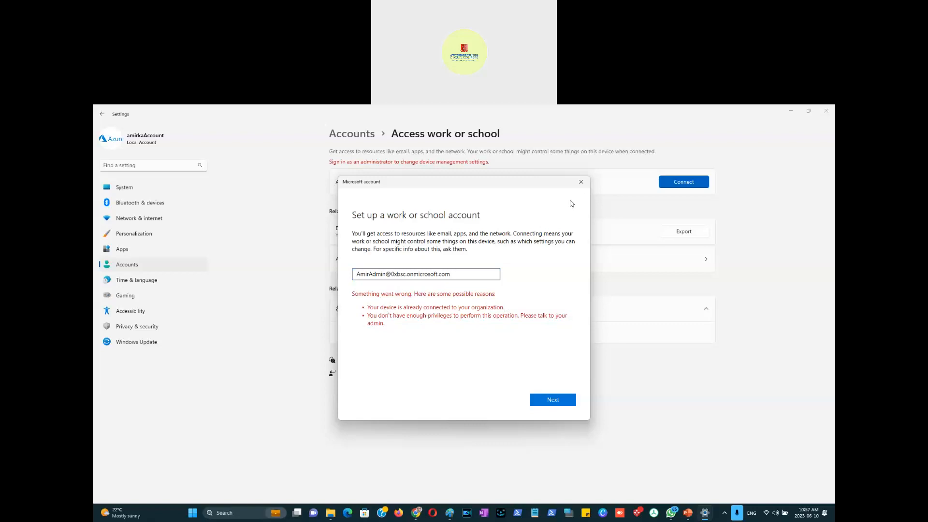
click(582, 182)
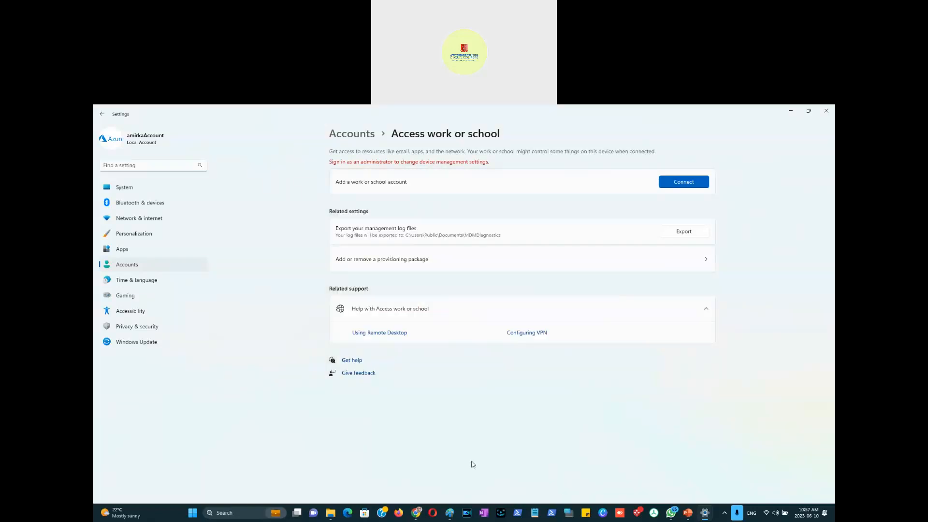
key(super+d)
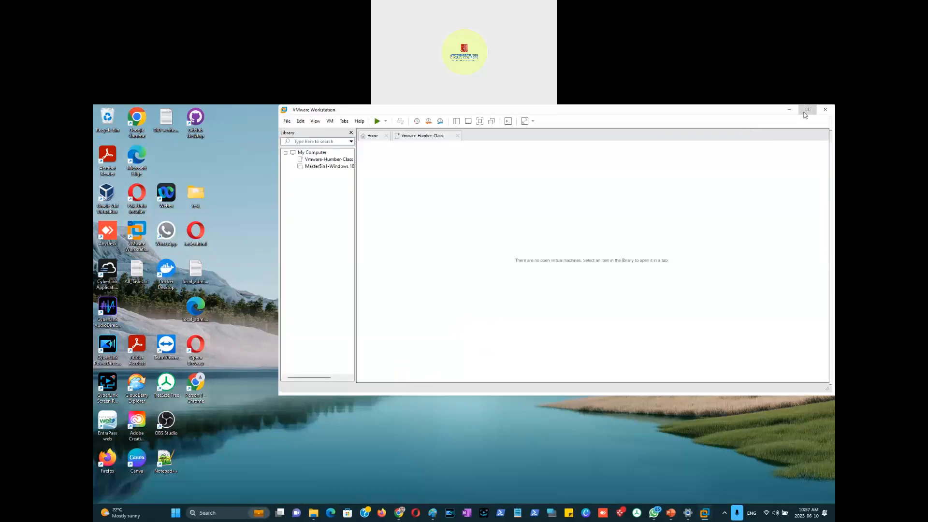
- Power on the Master5in1-Windows 10 VM, dismiss the removable devices notice, then minimize VMware
click(807, 109)
click(138, 166)
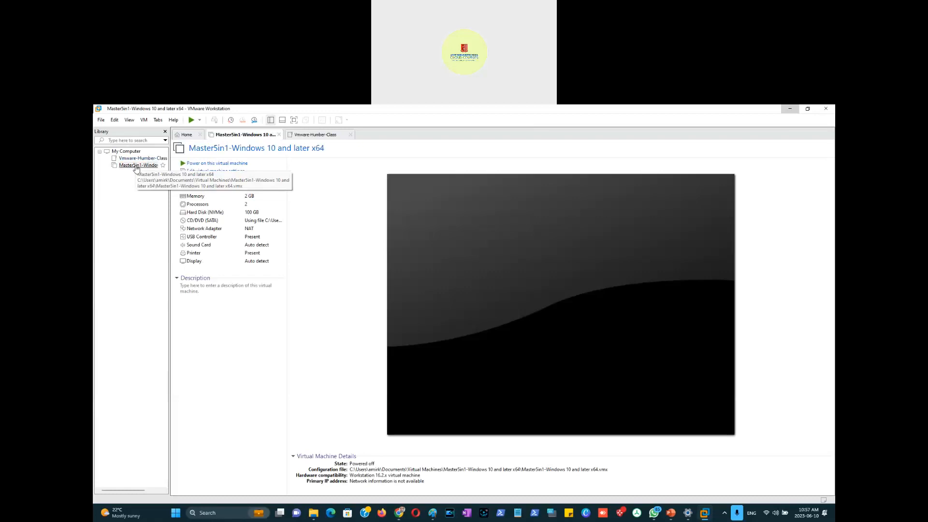
click(222, 164)
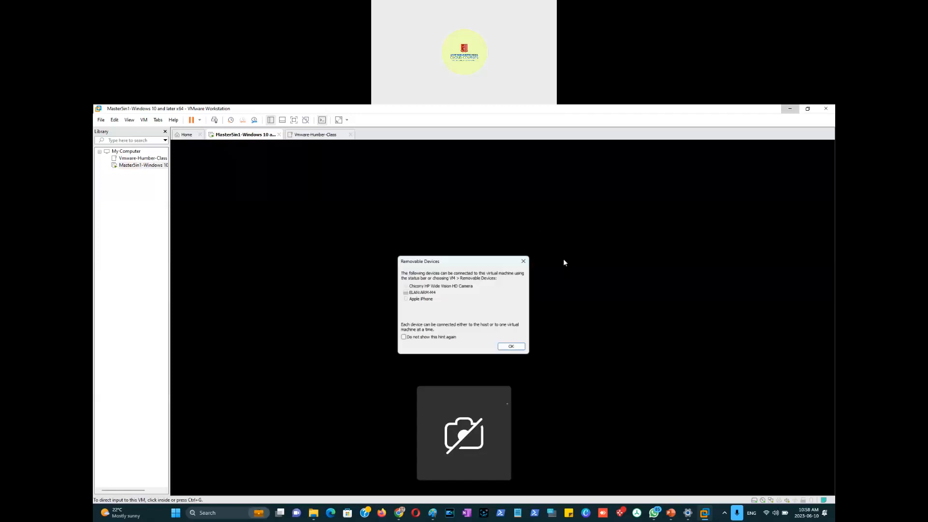
click(513, 348)
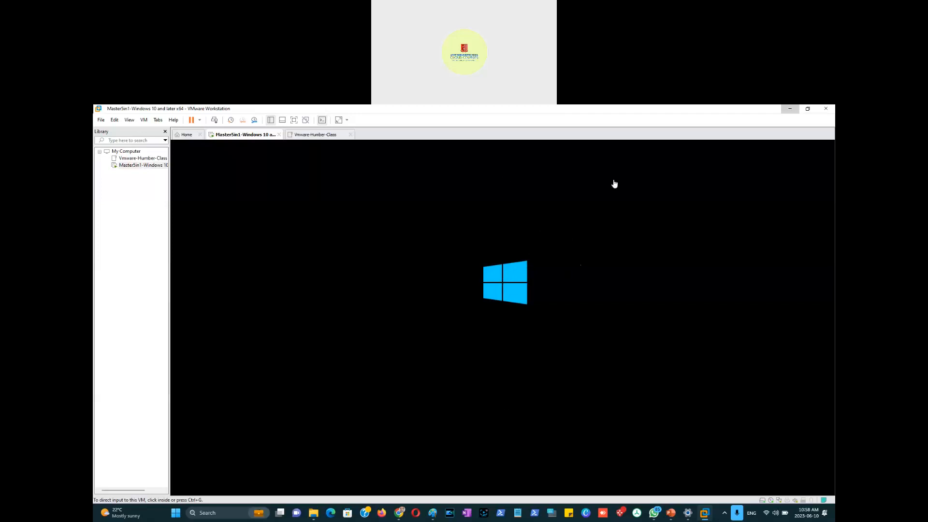
click(790, 109)
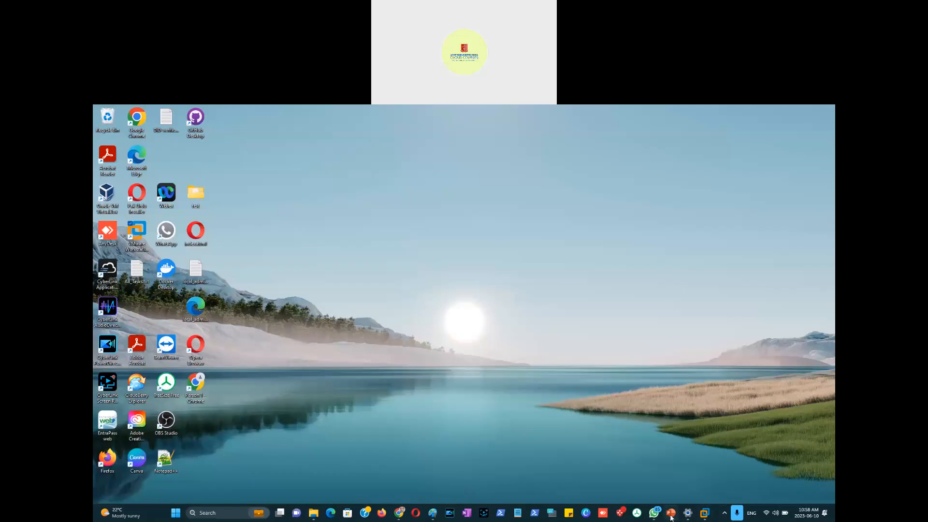
- Bring up VMware Workstation's Home view with the win01, win1101 and win1102 library
click(671, 516)
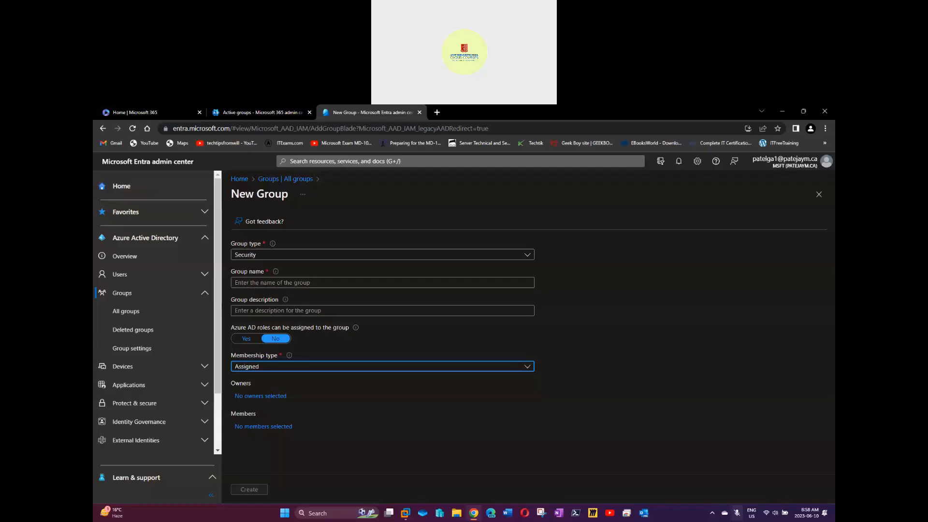
click(411, 508)
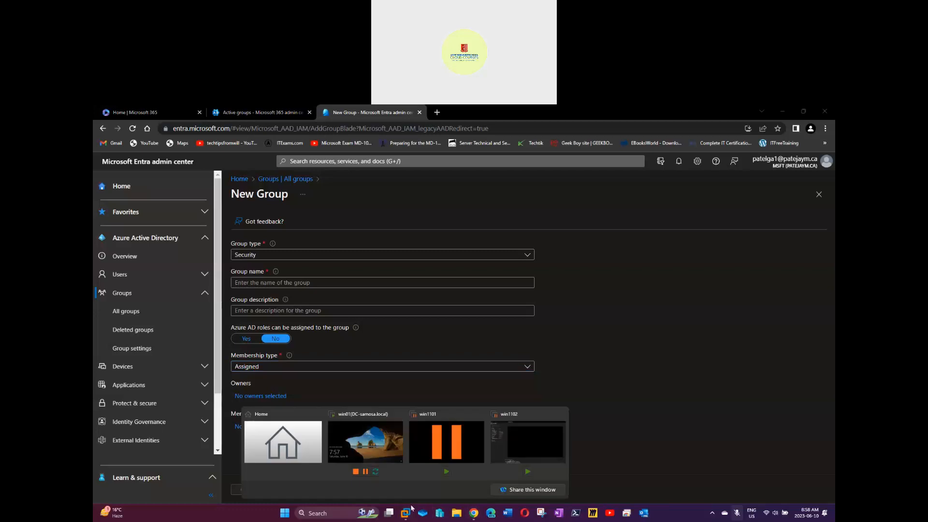
click(301, 444)
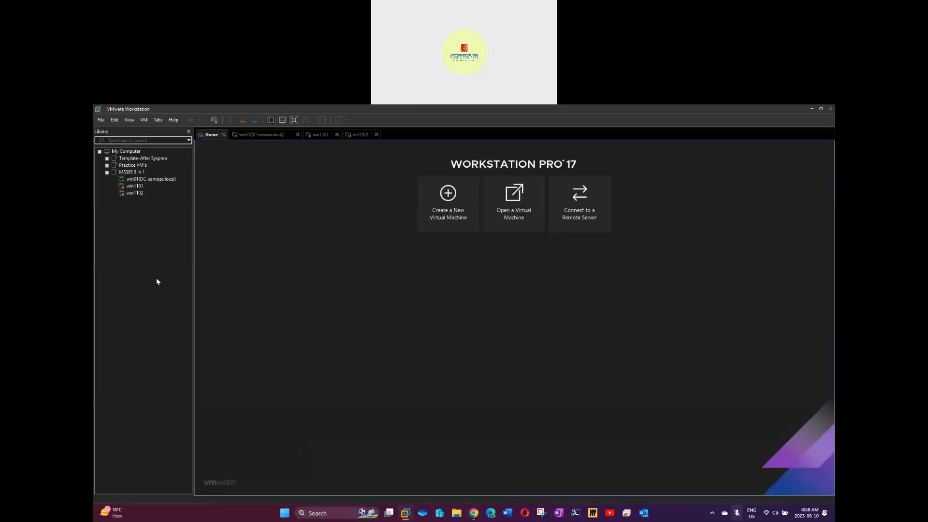
- Expand the Template-After Sysprep folder and open the Windows-11-Template VM's summary
right_click(154, 158)
click(125, 172)
click(107, 158)
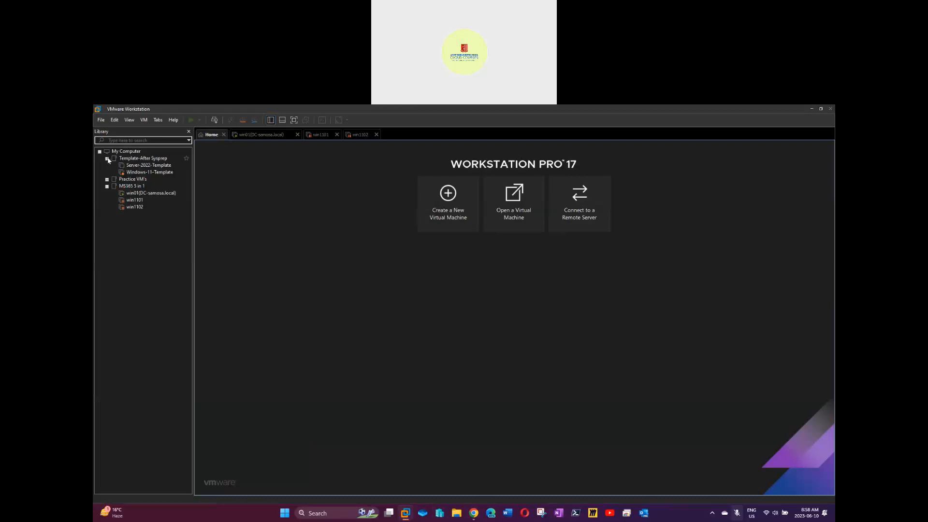
right_click(139, 173)
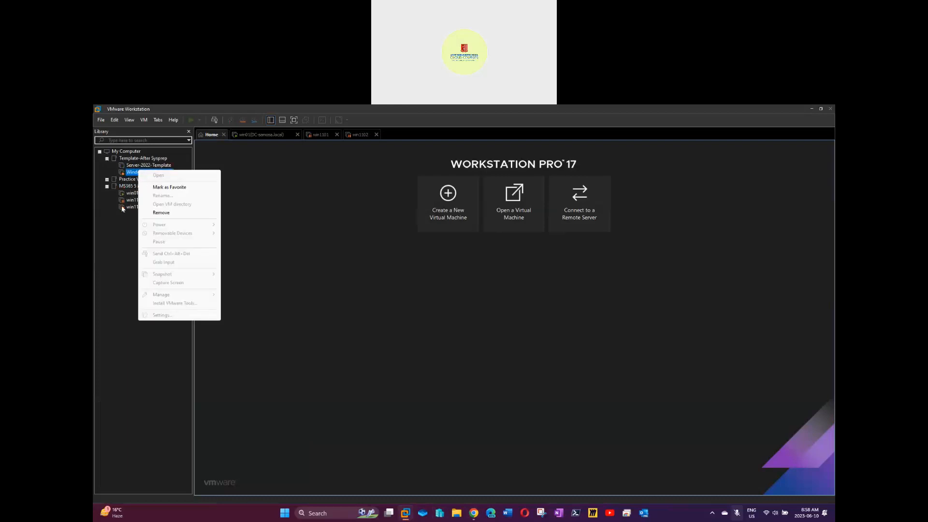
click(116, 231)
right_click(142, 172)
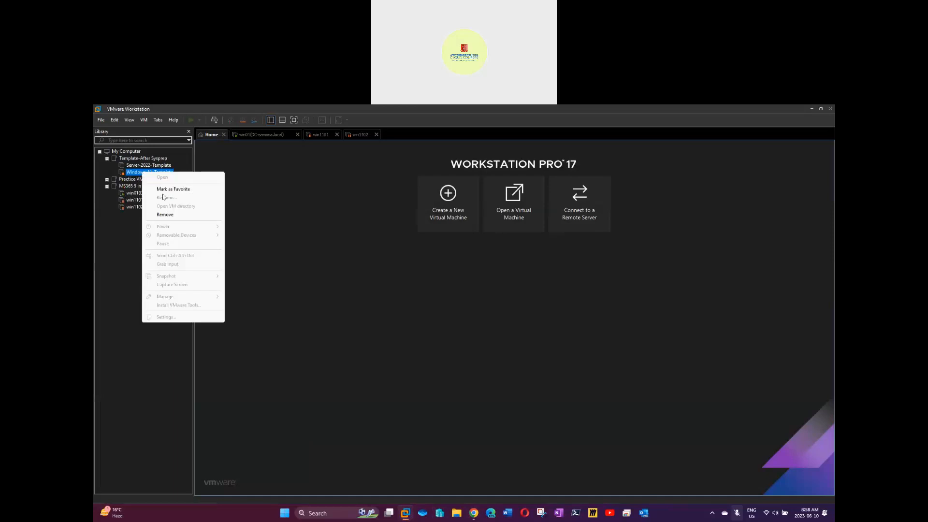
click(159, 177)
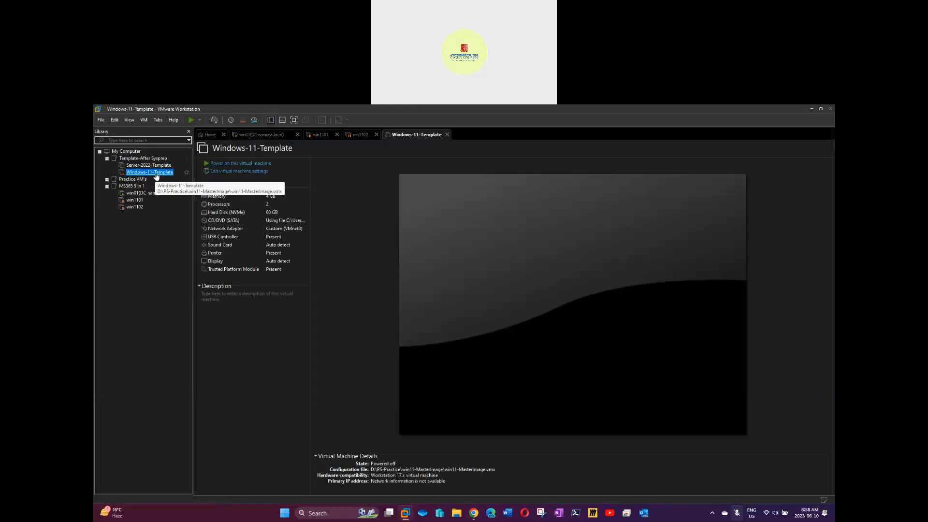
- Start cloning Windows-11-Template via Manage > Clone and pass the wizard's welcome page
right_click(156, 177)
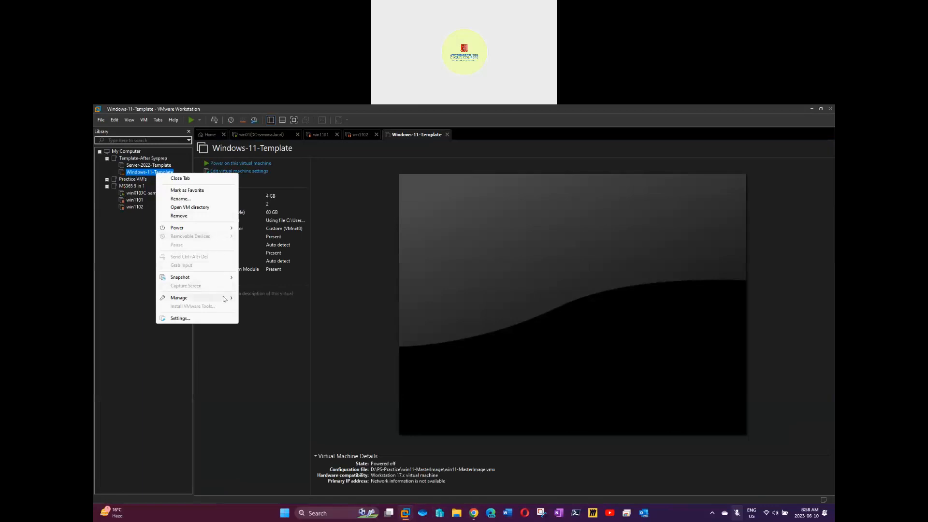
mouse_move(223, 298)
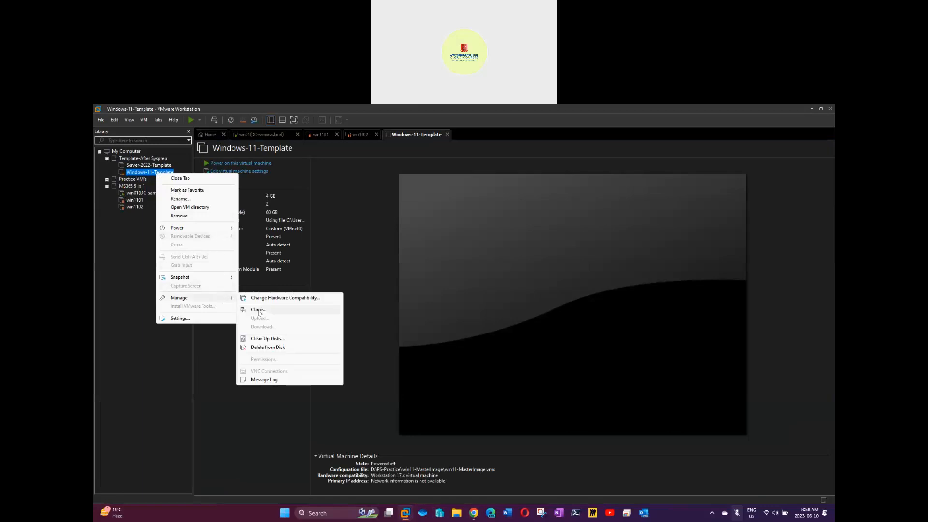
click(258, 310)
click(497, 369)
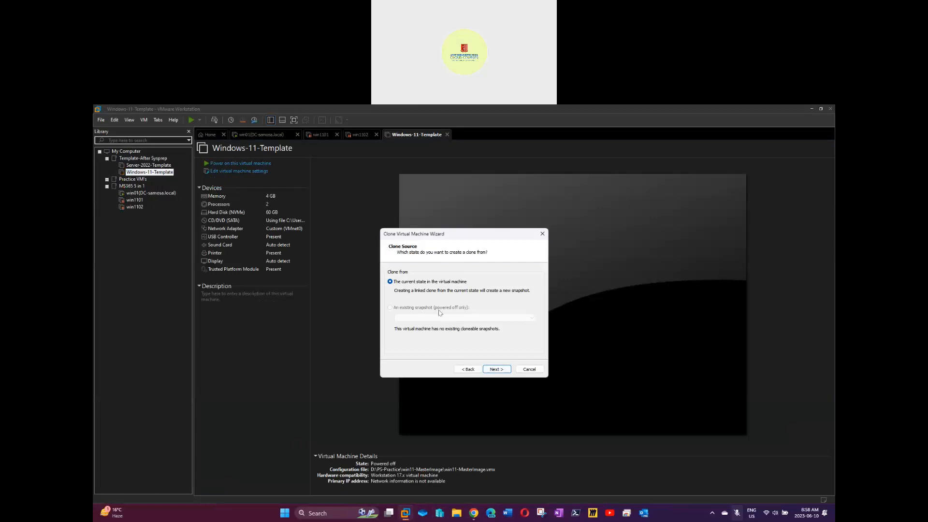
- Accept the current-state clone source and clone type, then cancel the wizard
click(490, 369)
click(489, 369)
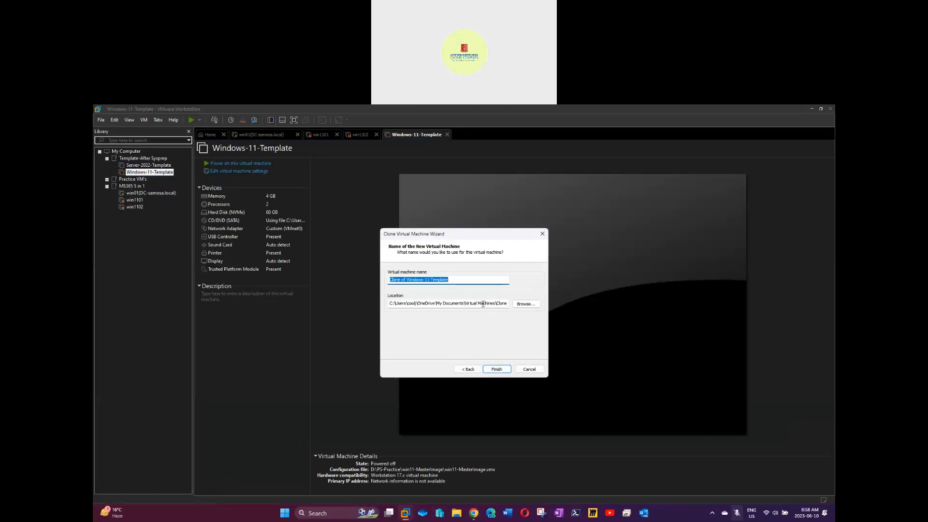
click(529, 370)
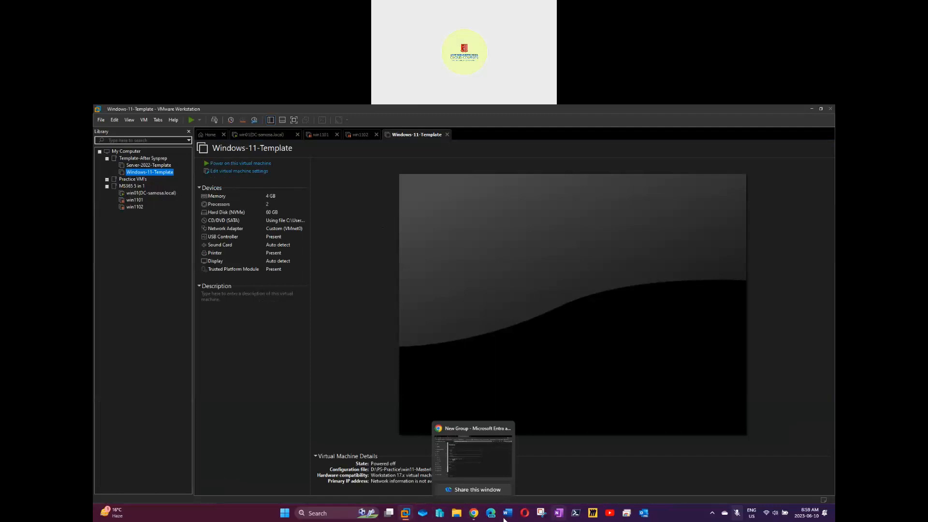
- Return to the Windows-11-Template summary, unmute the microphone and raise the volume to 100
mouse_move(410, 514)
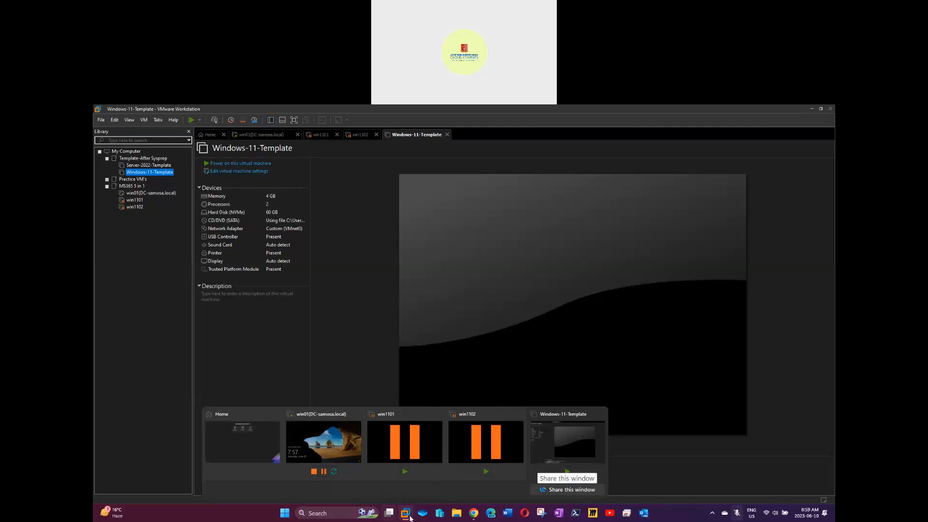
click(568, 466)
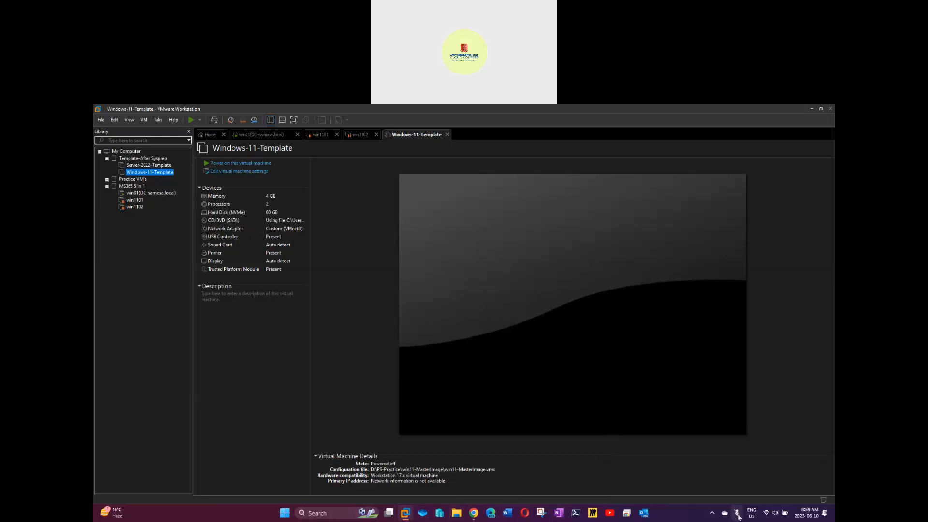
click(738, 516)
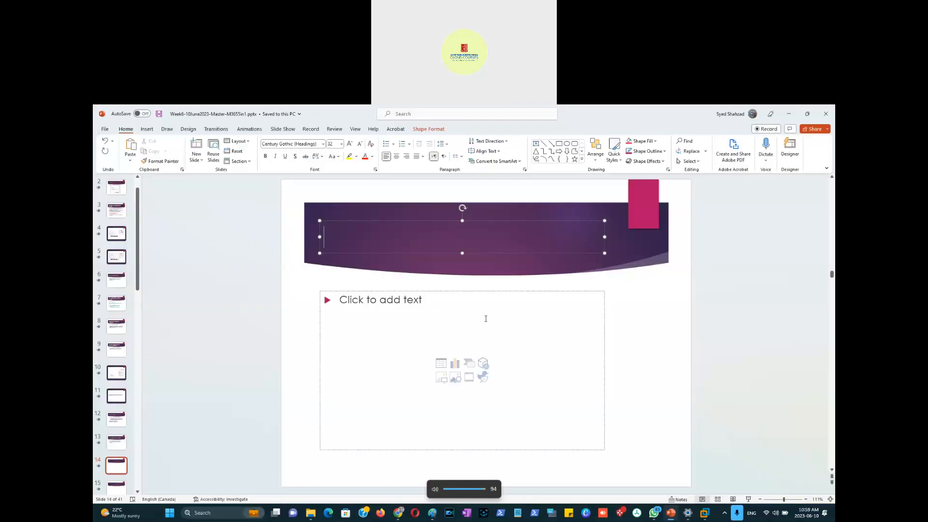
key(XF86AudioRaiseVolume)
key(XF86AudioRaiseVolume)
key(XF86AudioRaiseVolume)
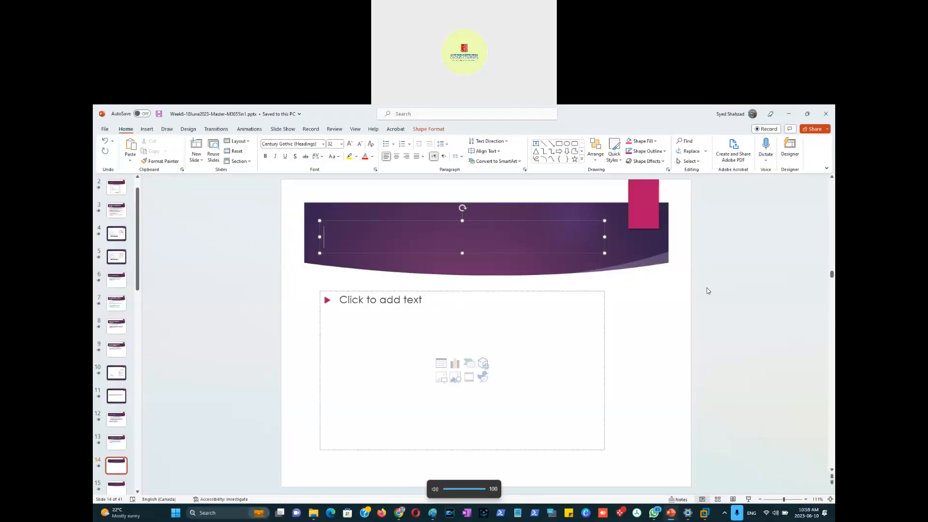
- Move 'How to join a Windows 10 / 11 to Azure AD in the cloud' into the slide body and start the title 'How to add a de'
click(706, 288)
click(342, 245)
text(How)
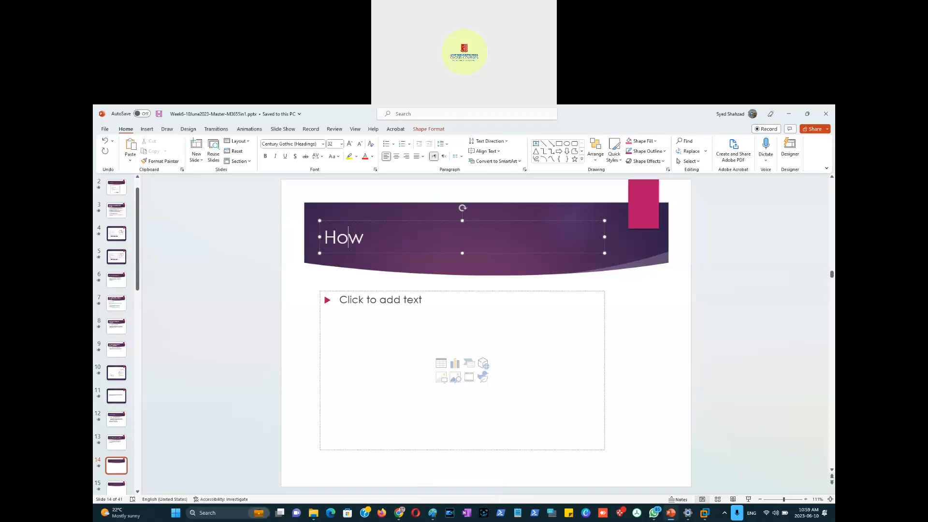
text( to join a Windows 10 / )
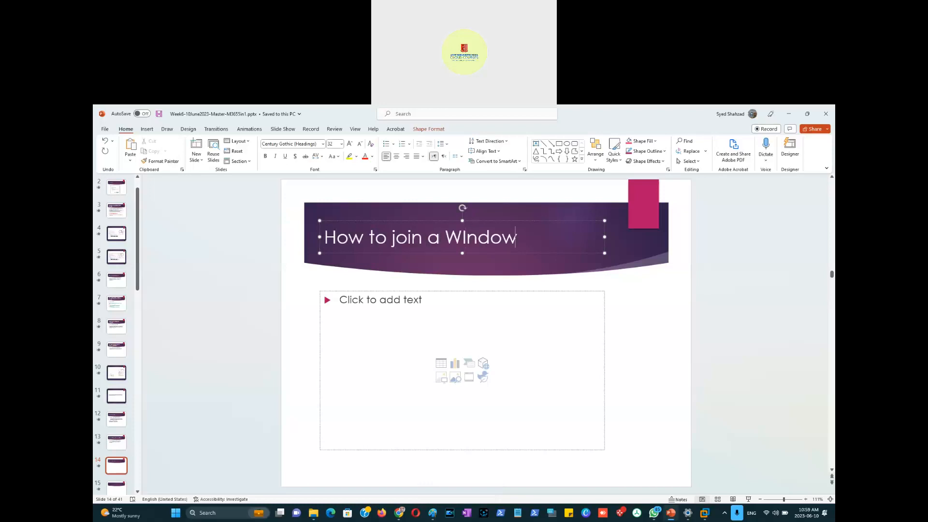
text(11 )
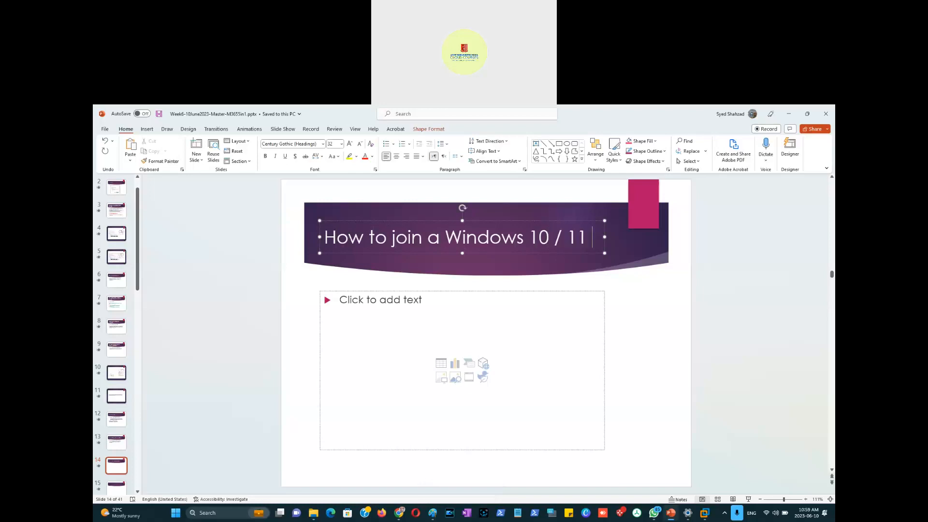
text(to Azure AD)
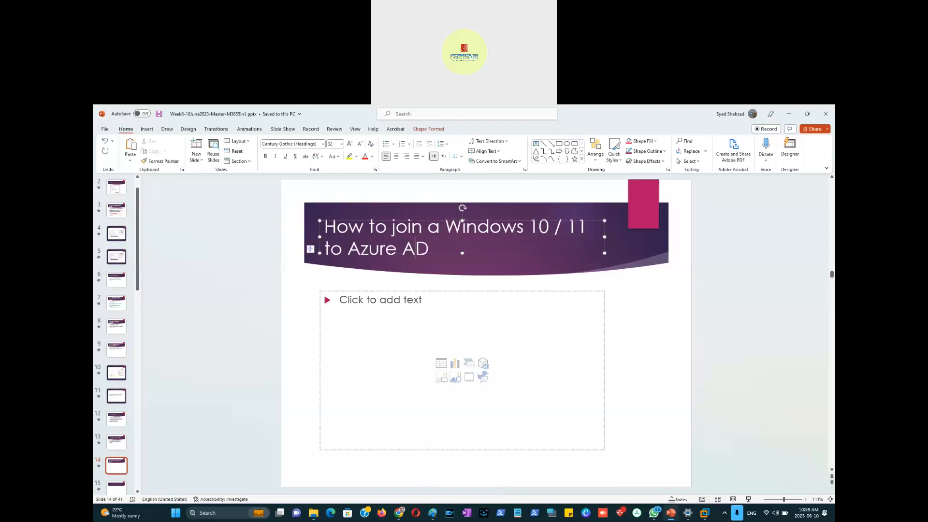
text( in the cloud)
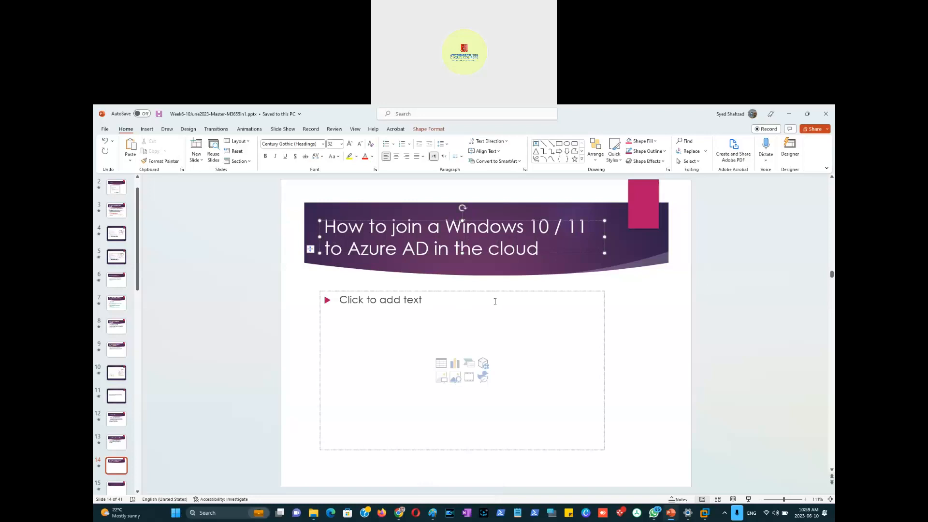
key(ctrl+a)
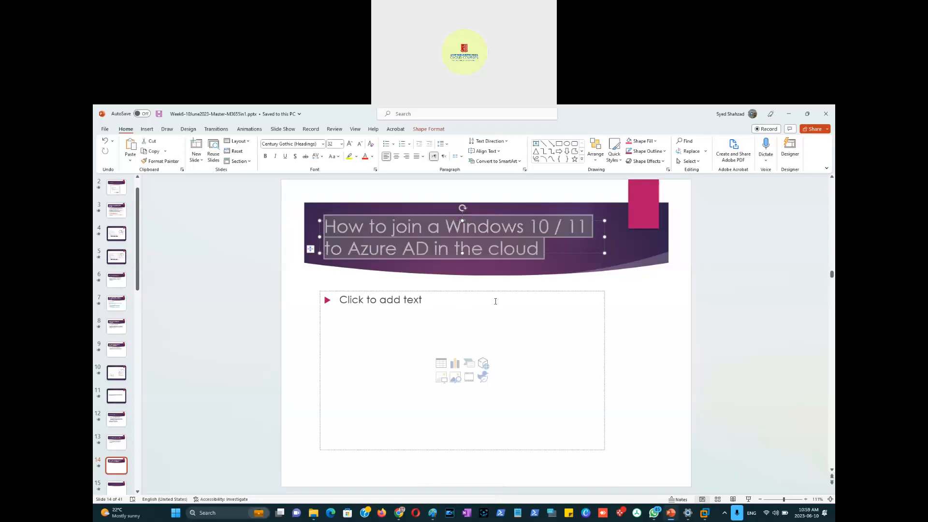
key(ctrl+x)
click(408, 311)
key(ctrl+v)
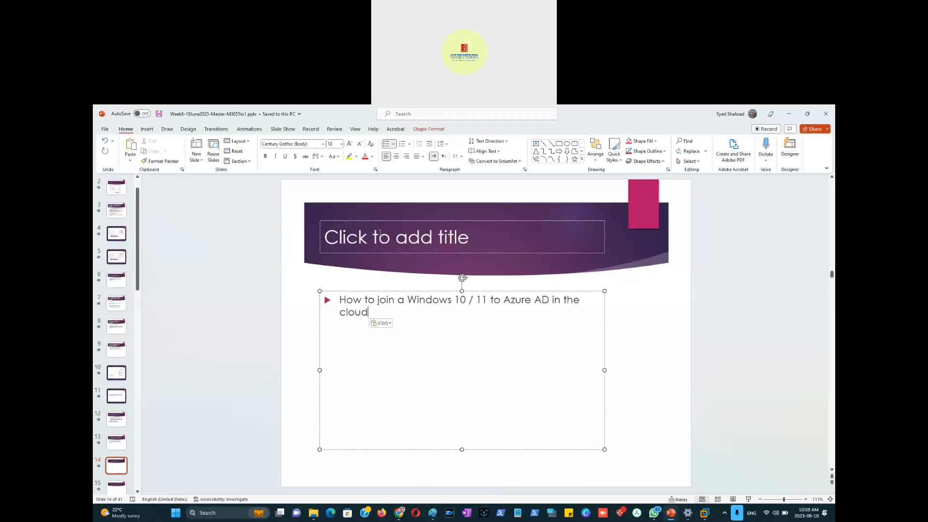
click(380, 233)
text(How to add a)
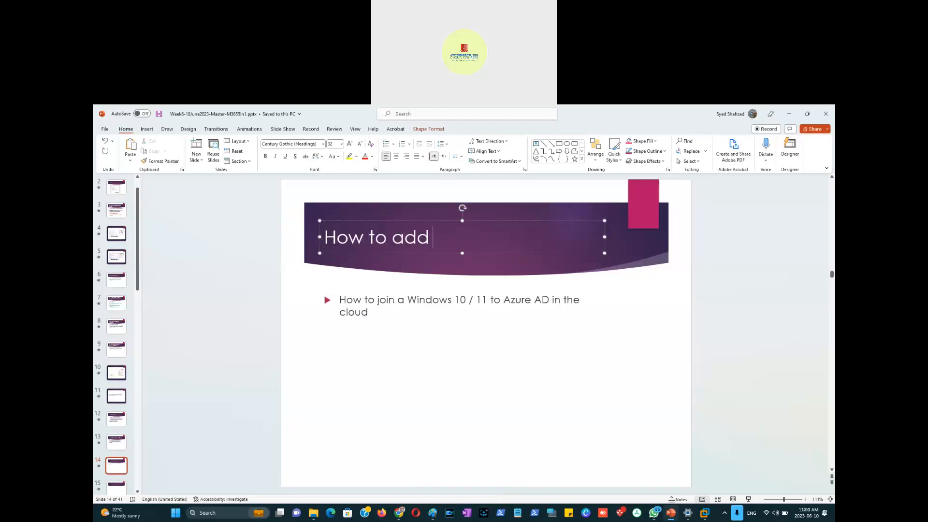
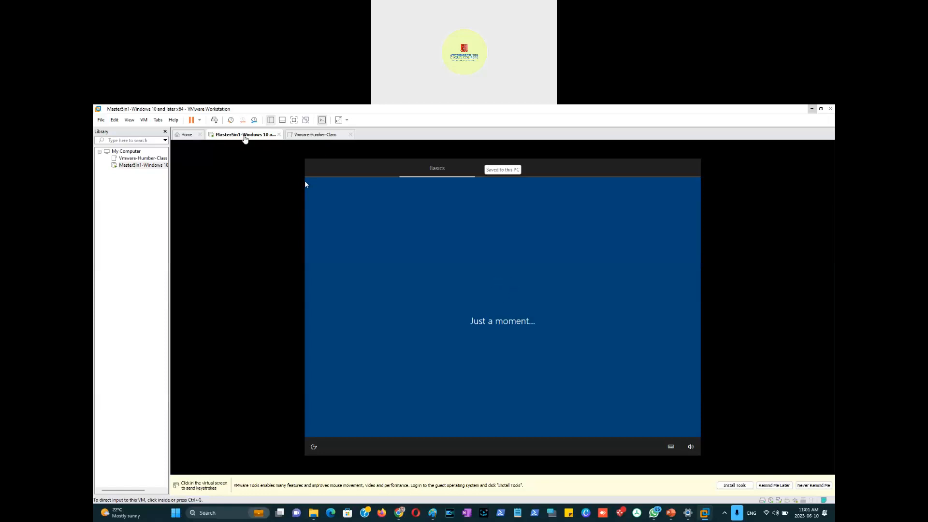
- Select the Windows VM, keep US as the keyboard layout and skip adding a second layout
right_click(245, 139)
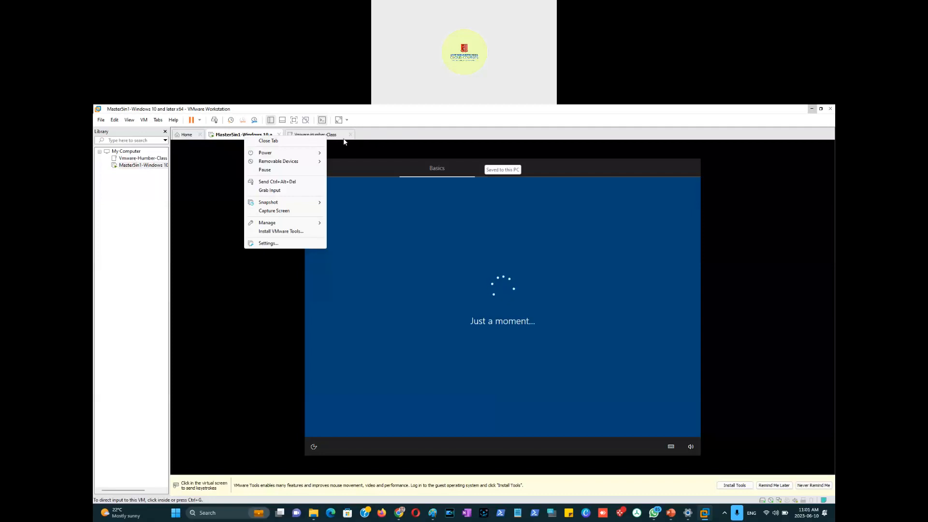
click(130, 160)
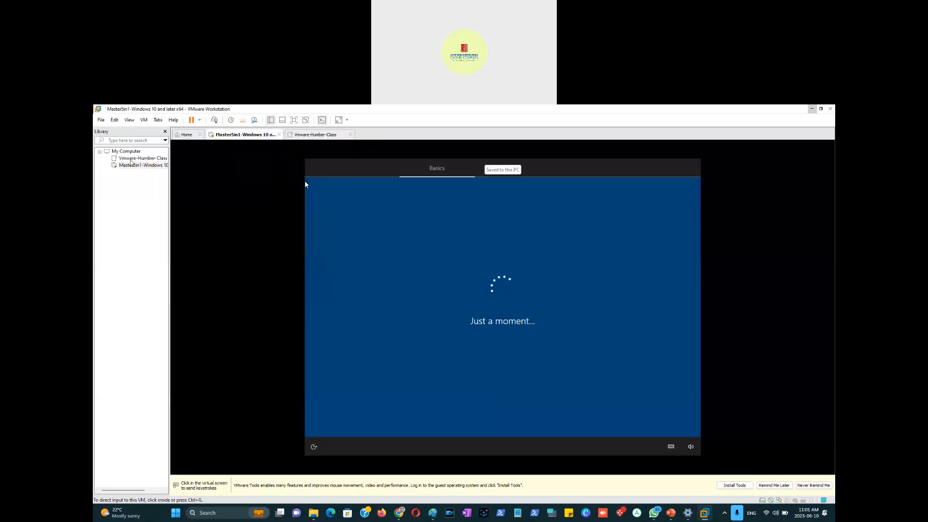
click(142, 159)
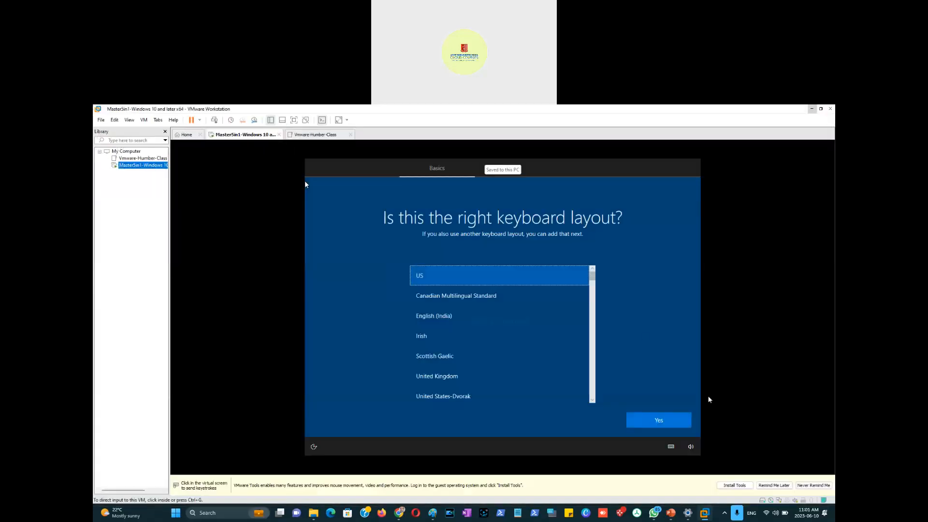
click(305, 182)
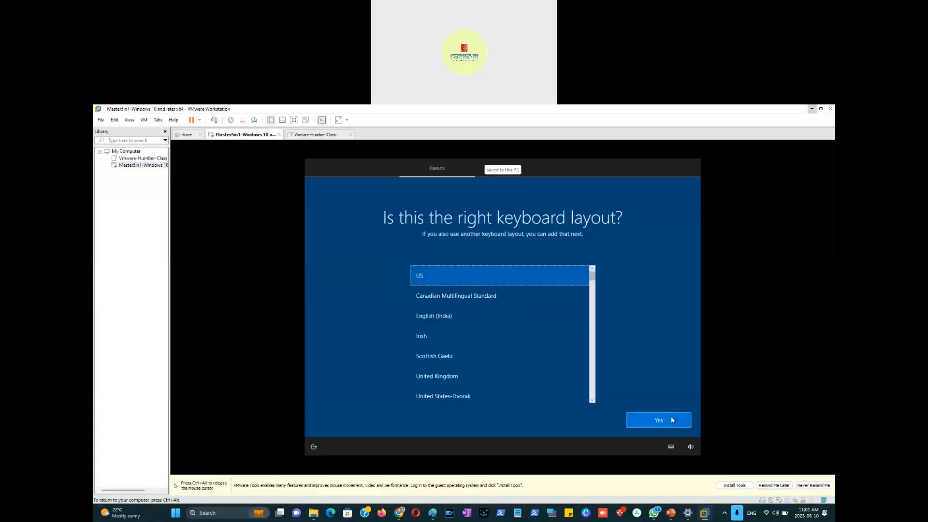
click(671, 419)
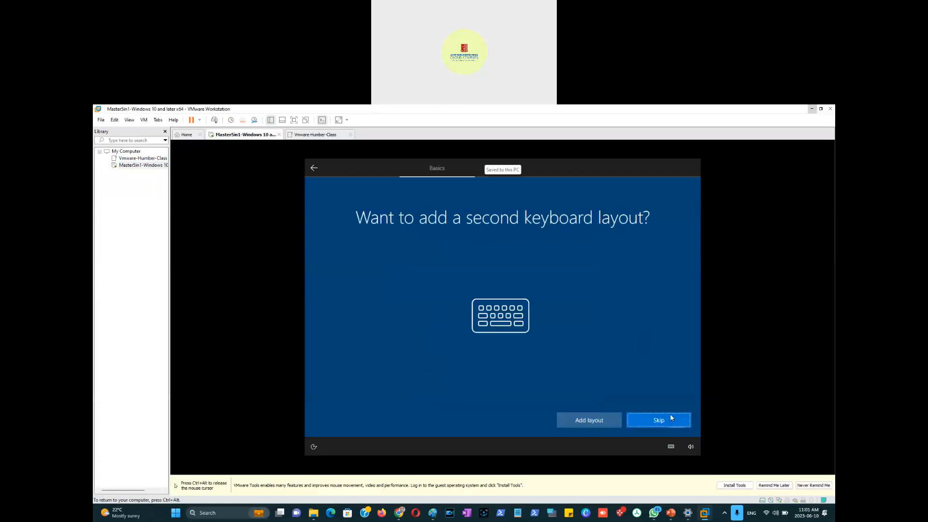
click(656, 422)
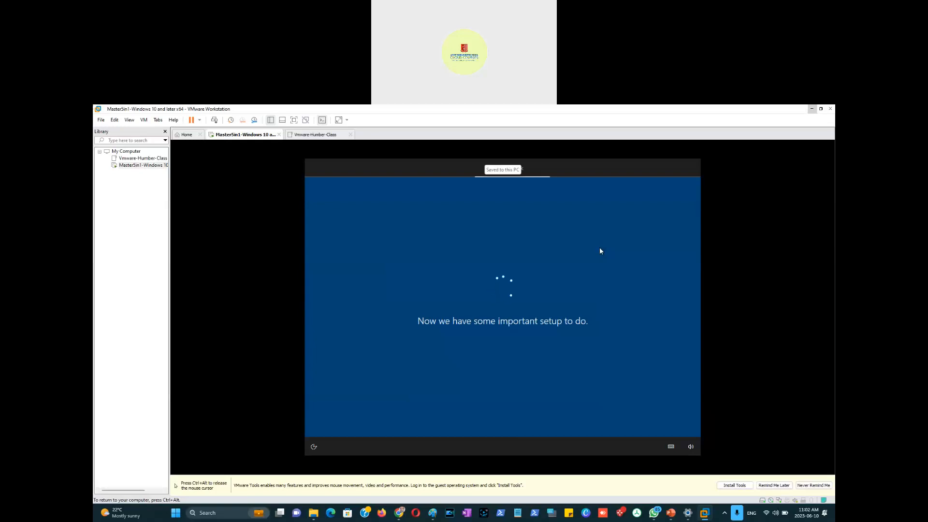
- Set the Windows VM's memory to 4 GB (4096 MB) in its VM Settings
key(ctrl+alt)
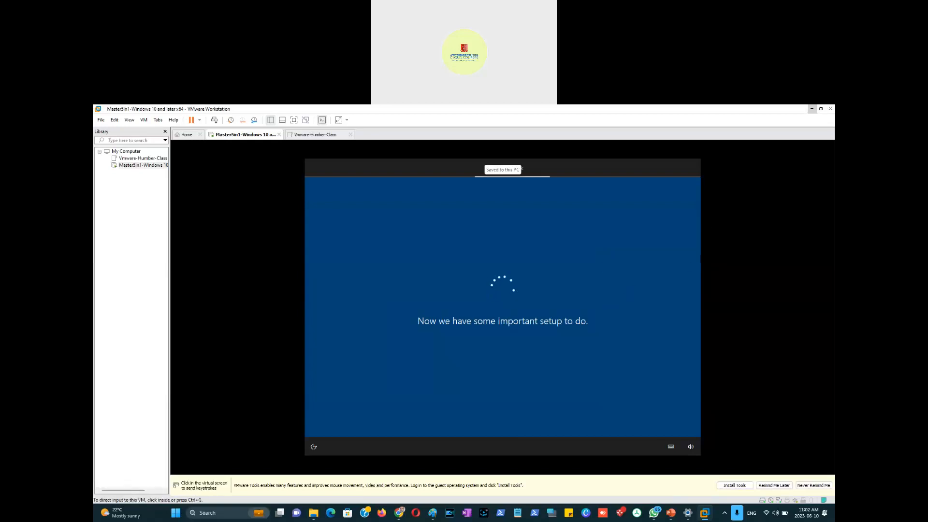
right_click(229, 138)
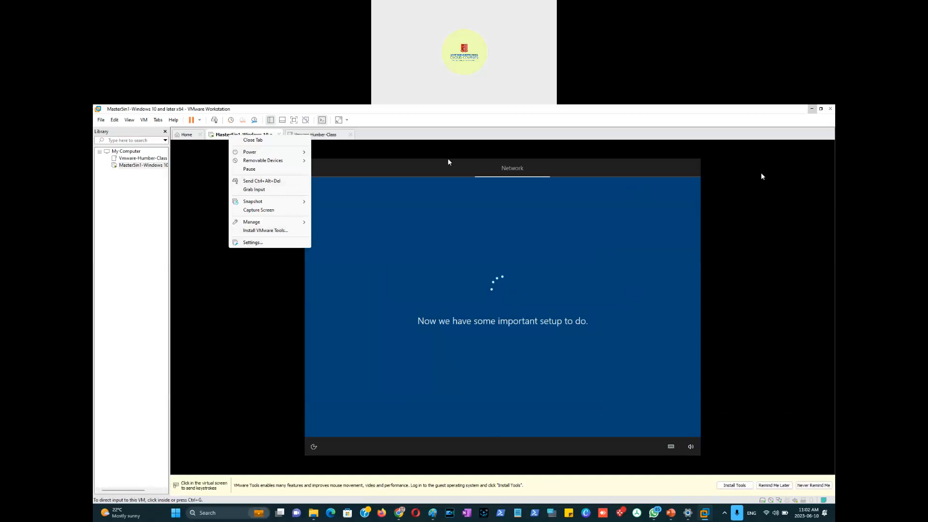
click(267, 244)
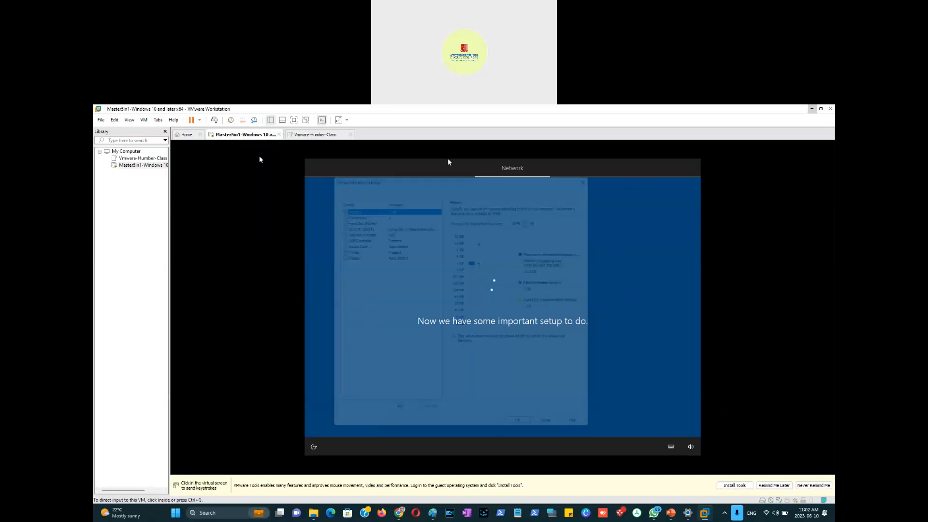
click(465, 251)
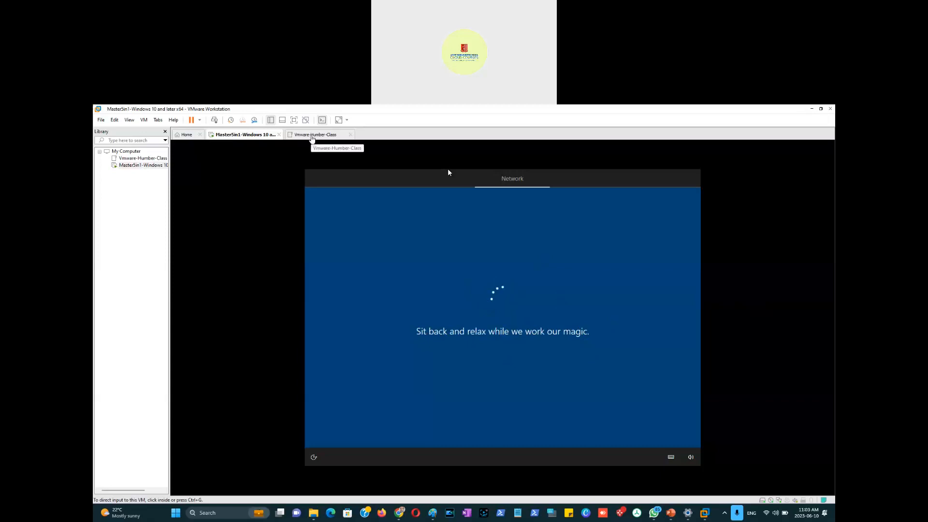
click(312, 136)
click(245, 135)
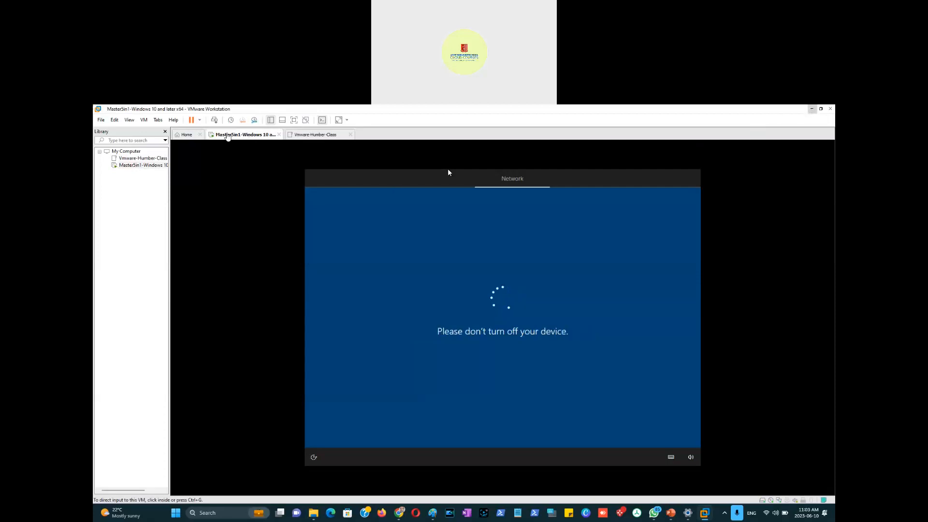
right_click(230, 136)
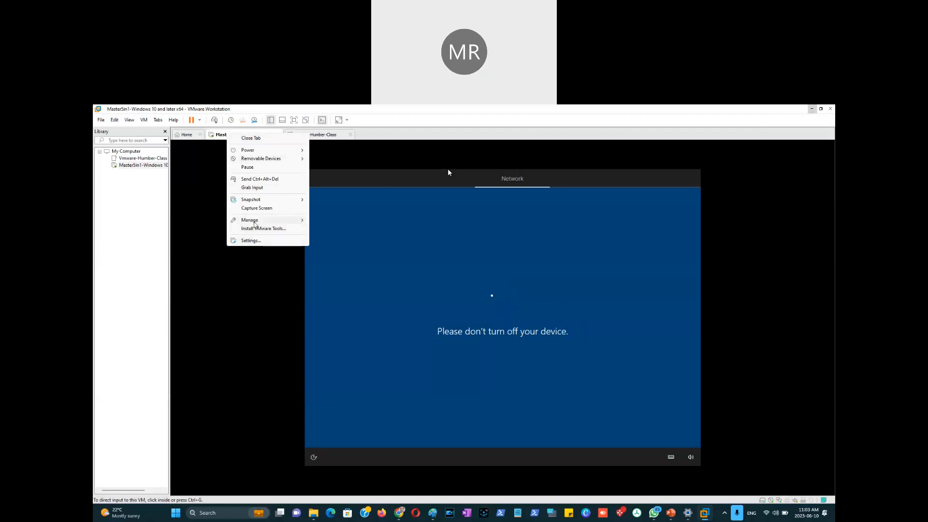
mouse_move(255, 223)
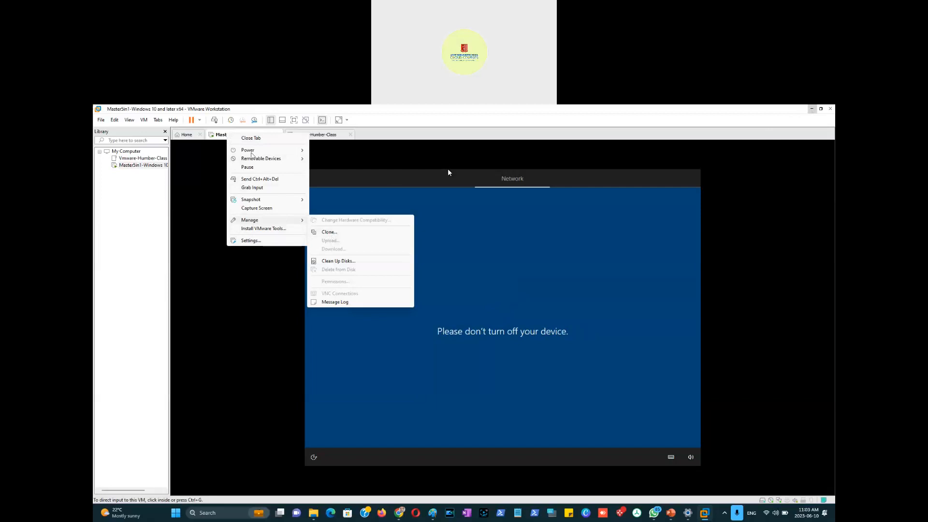
click(247, 110)
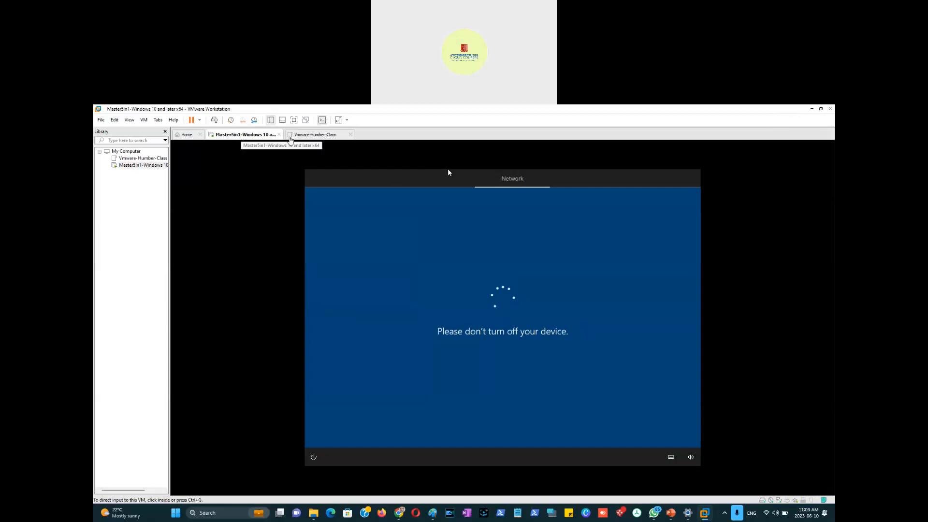
click(303, 138)
right_click(303, 138)
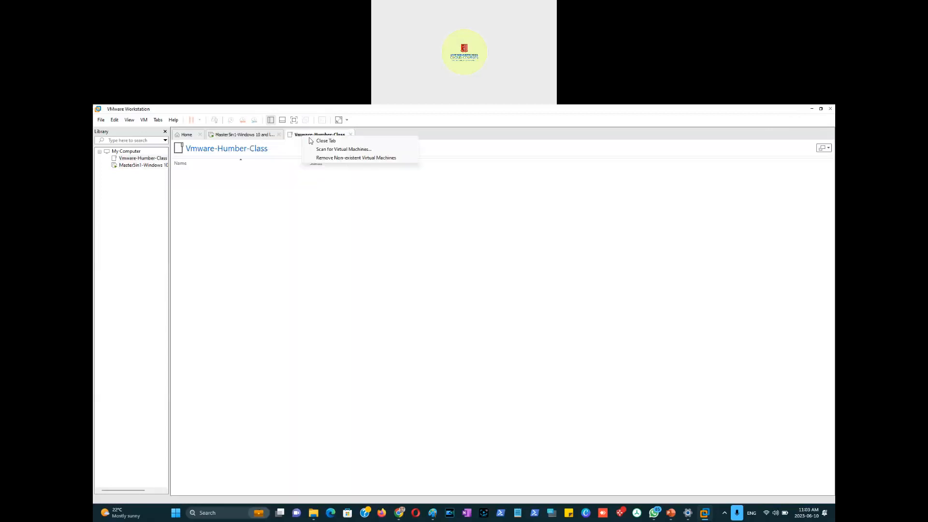
click(295, 138)
click(141, 158)
right_click(308, 137)
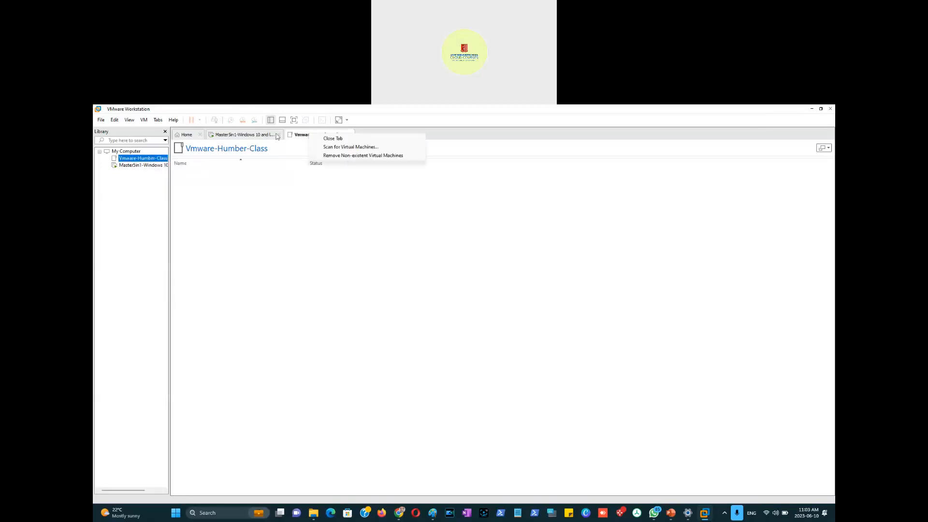
click(256, 138)
right_click(254, 138)
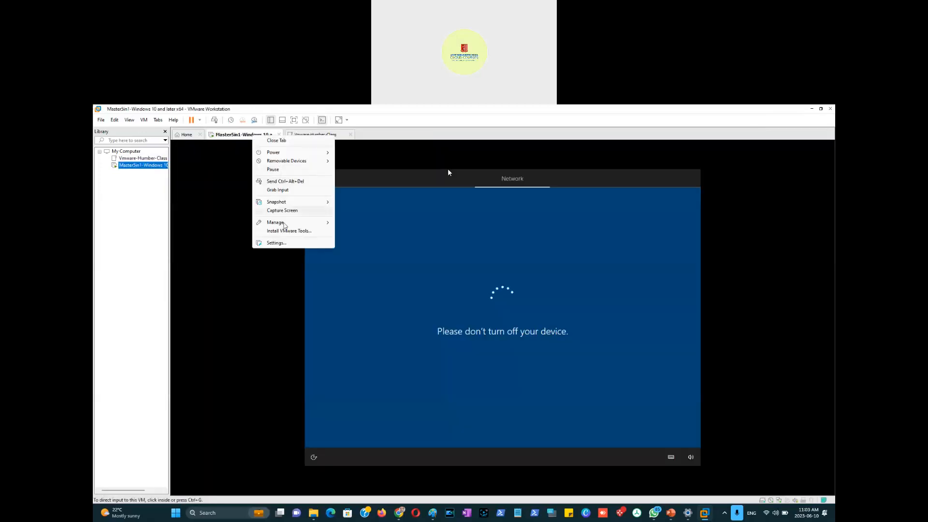
mouse_move(280, 224)
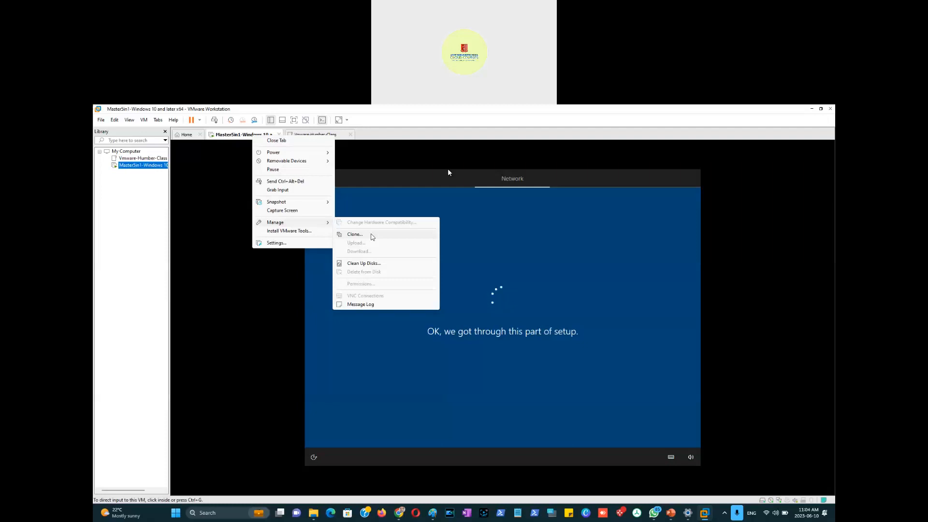
click(367, 118)
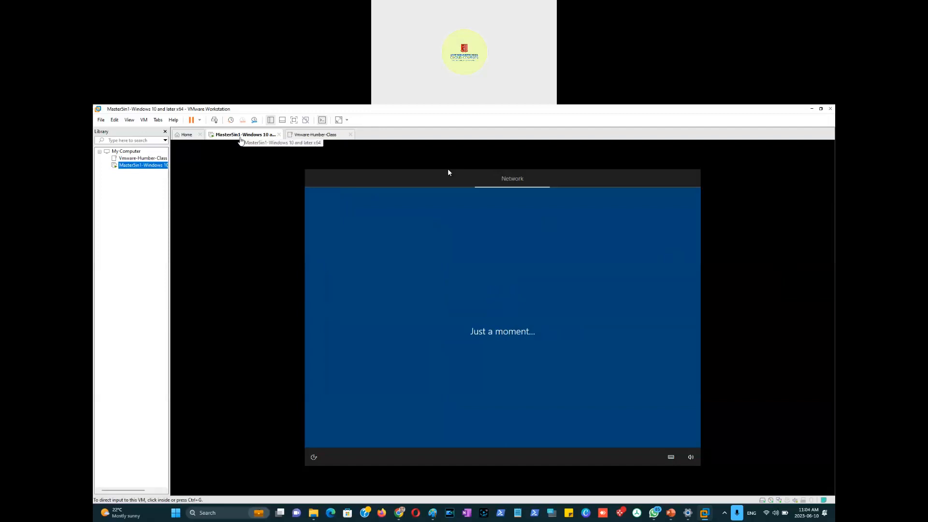
- Show the VM tab's Manage submenu with Clone, Clean Up Disks and Message Log
right_click(281, 133)
mouse_move(282, 225)
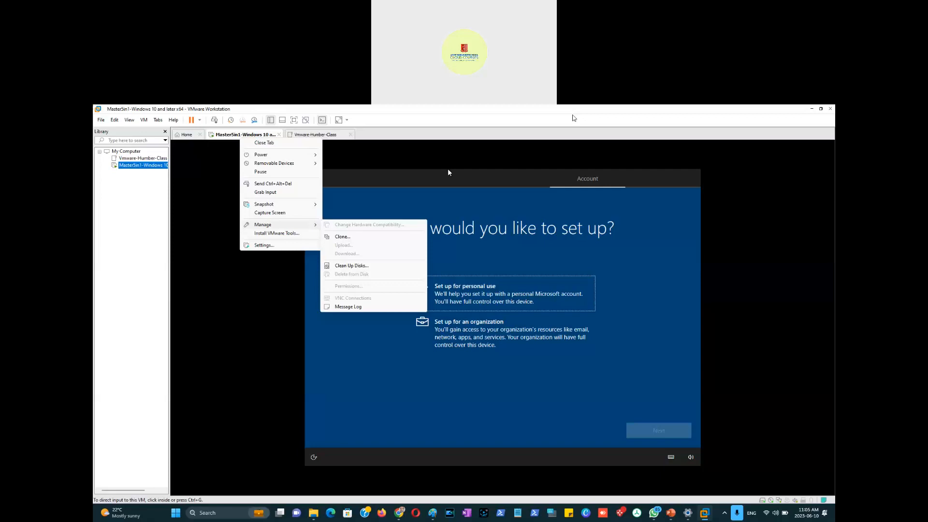
- Choose 'Set up for an organization' in Windows setup, continue, and release input from the VM
click(631, 116)
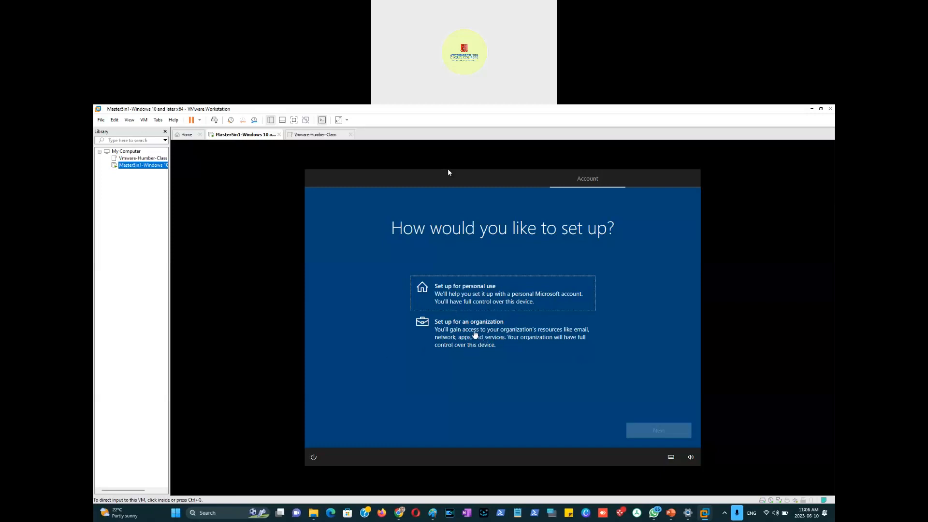
click(473, 334)
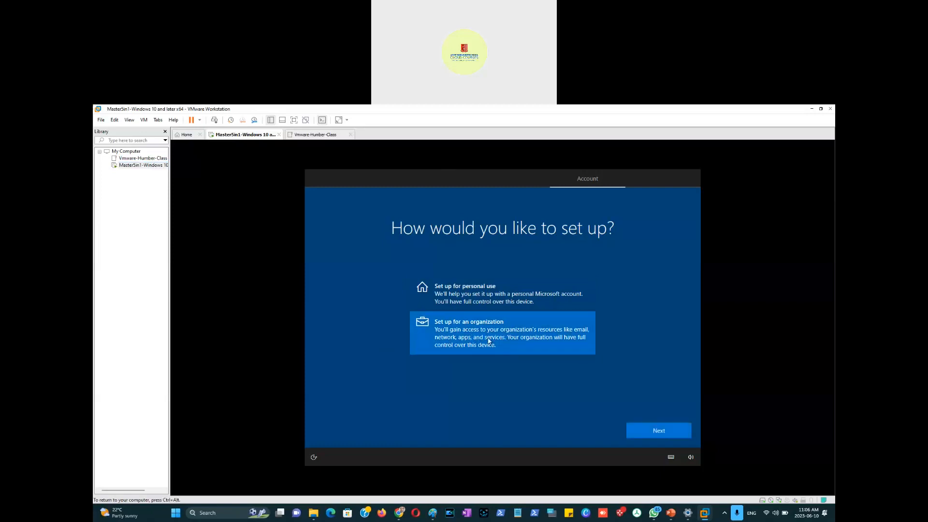
click(650, 433)
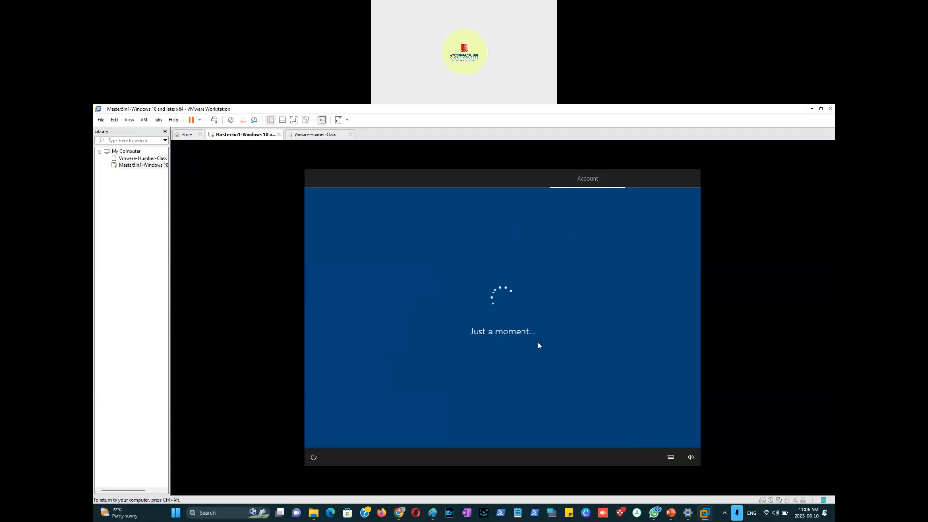
key(ctrl+alt)
- Switch to the Chrome window showing the user's profile in the Entra admin center
key(alt+Tab)
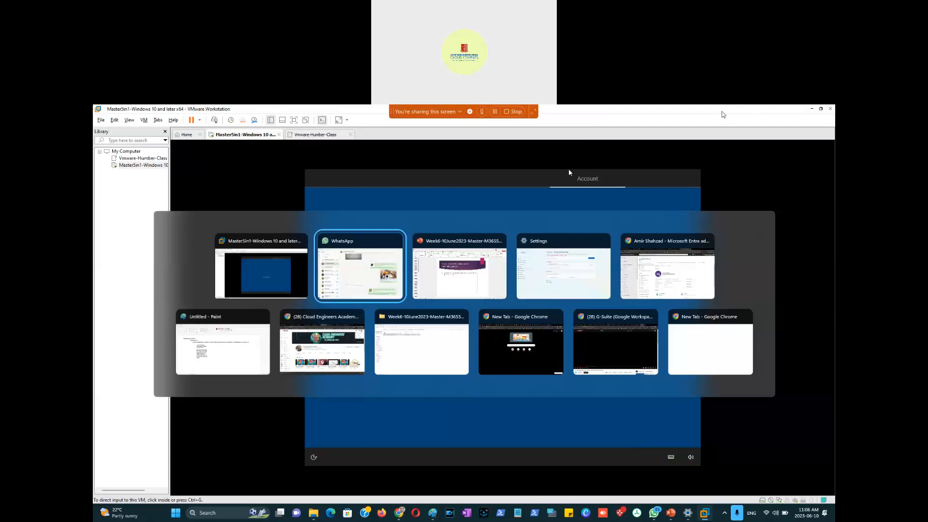
key(alt+Tab)
key(alt+Tab)
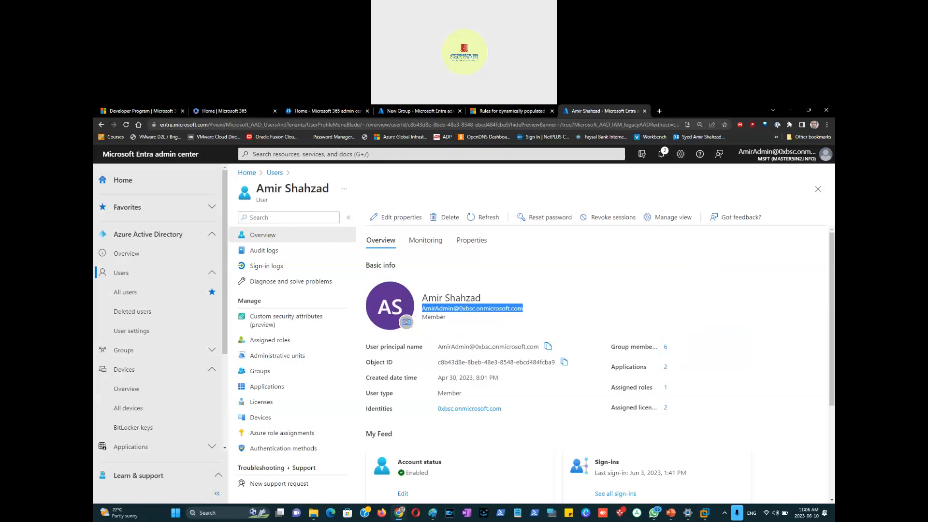
- Enter the admin's work account e-mail on the Sign in with Microsoft screen and continue
click(791, 111)
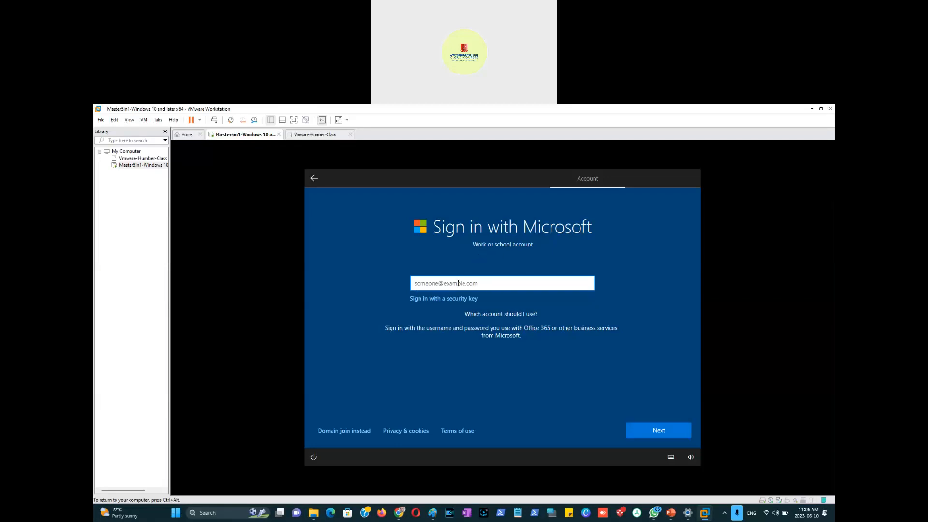
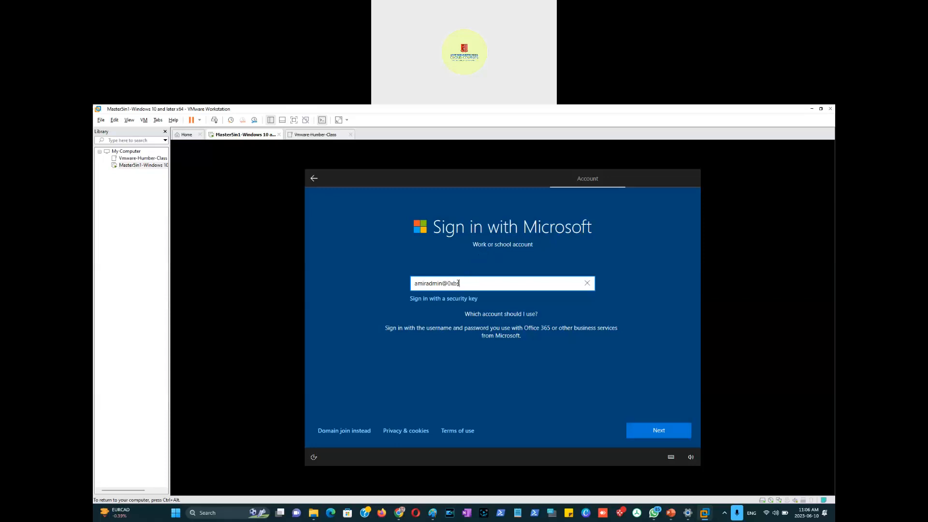
click(644, 429)
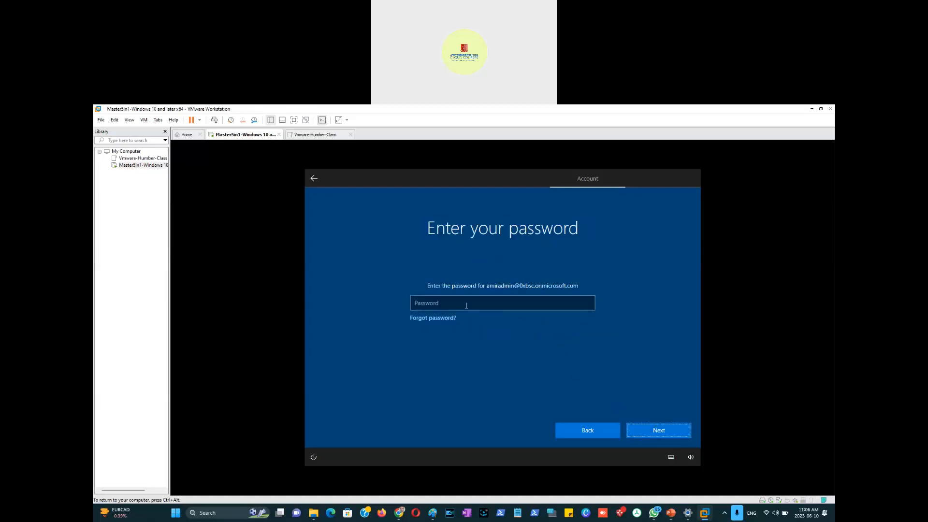
- Type the work account password into the Password field, correcting mistyped characters
click(456, 302)
text(P)
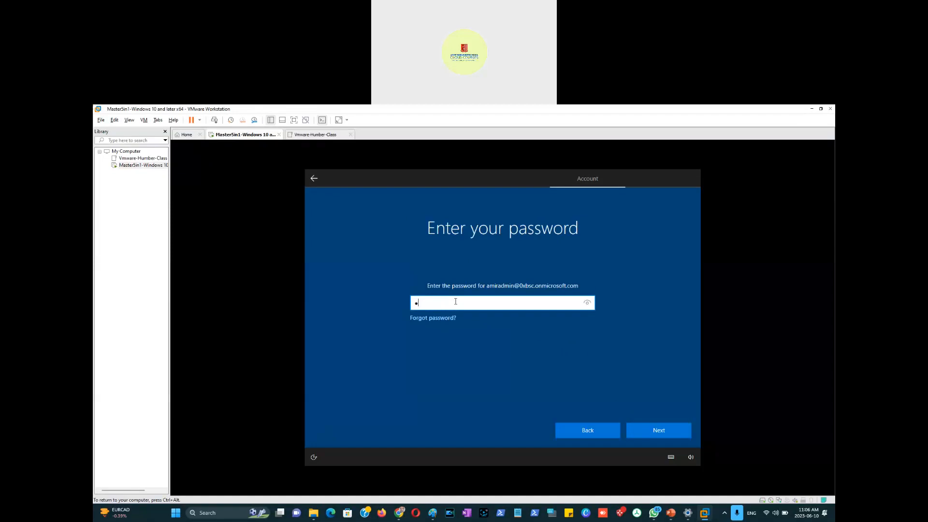
key(BackSpace)
text(•••••••••)
key(BackSpace)
key(BackSpace)
key(BackSpace)
key(BackSpace)
key(BackSpace)
key(BackSpace)
key(BackSpace)
key(BackSpace)
key(BackSpace)
text(••••••••••••)
- Reveal and submit the password, then retype it and submit a second attempt
click(588, 304)
click(588, 305)
click(665, 434)
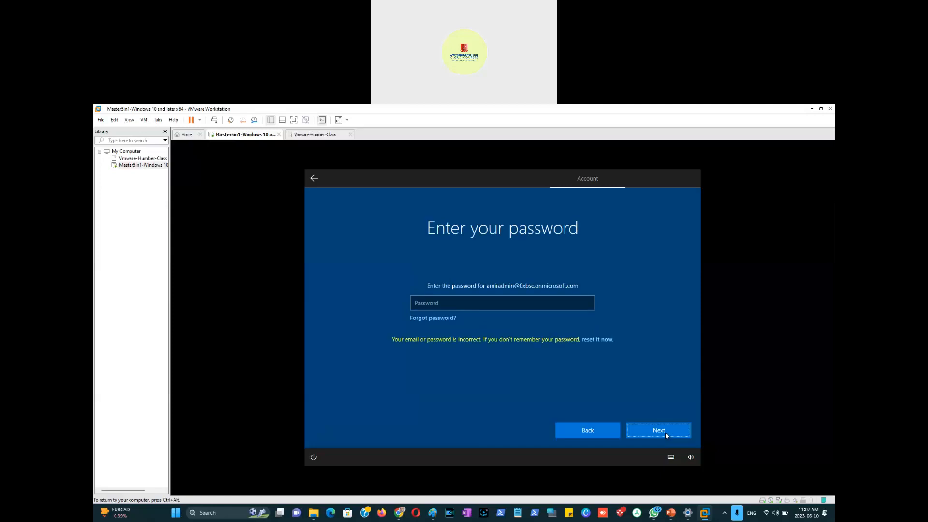
click(490, 306)
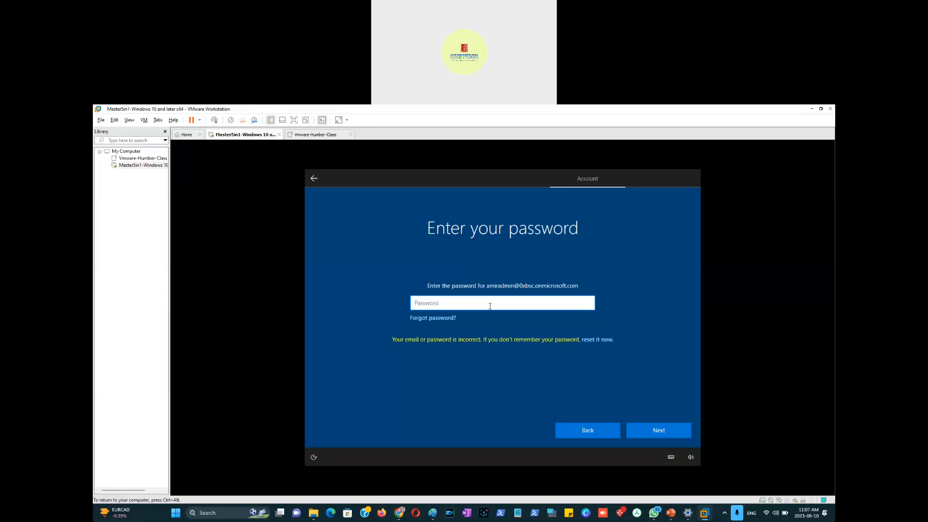
text(************)
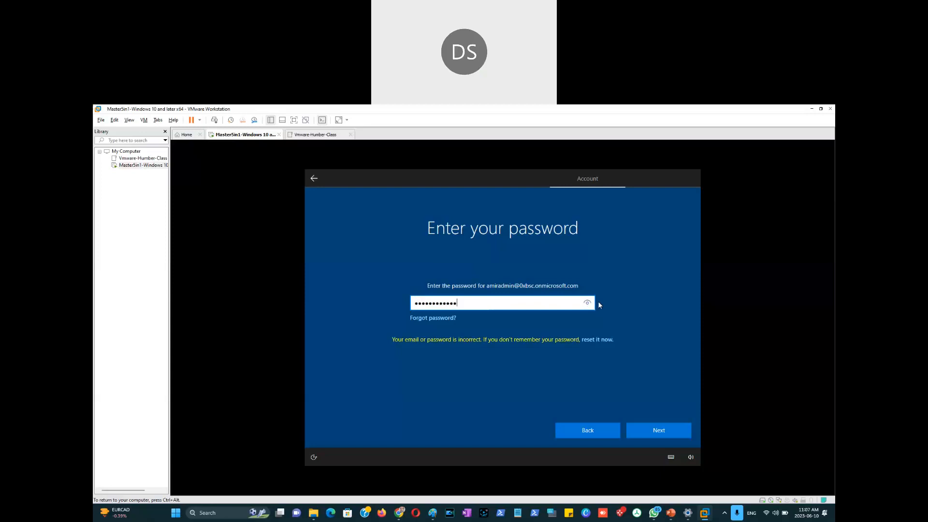
click(587, 303)
click(655, 434)
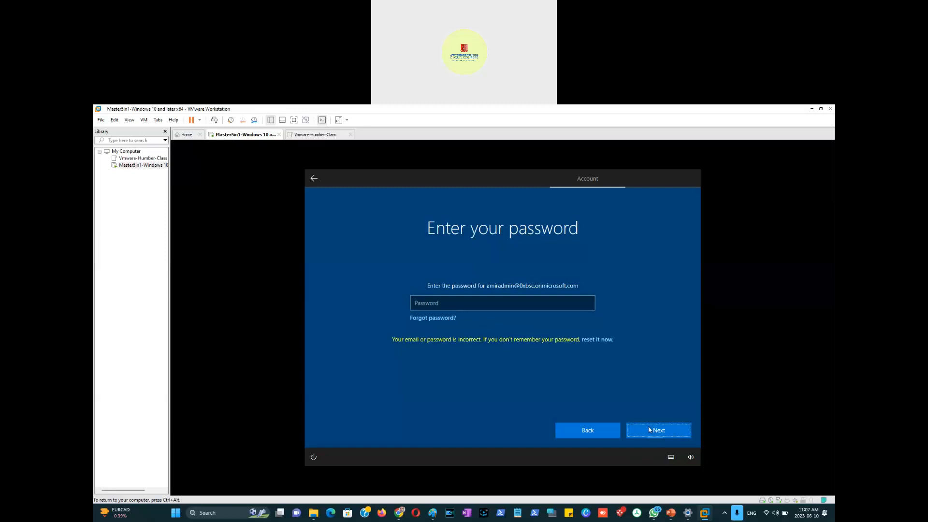
- Rewrite the password for a third attempt and submit it, then release input from the VM
click(507, 300)
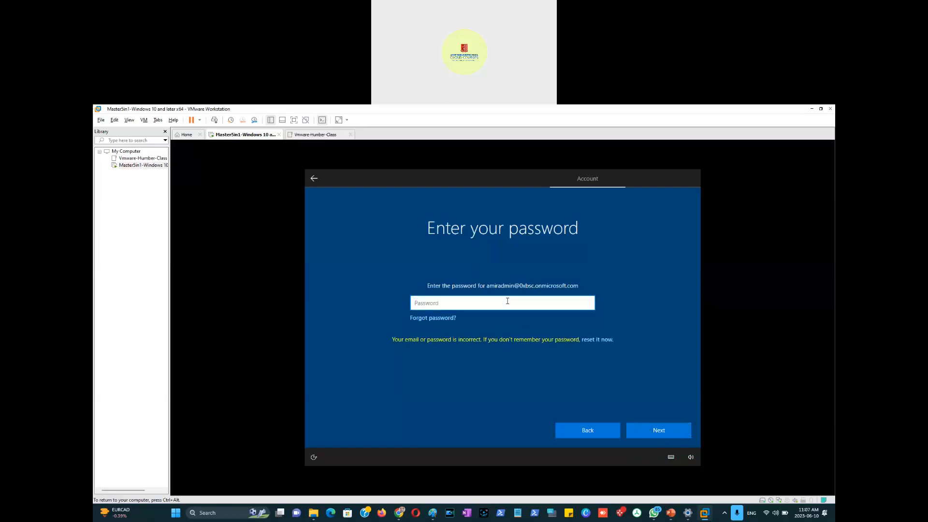
text(*********)
text(•)
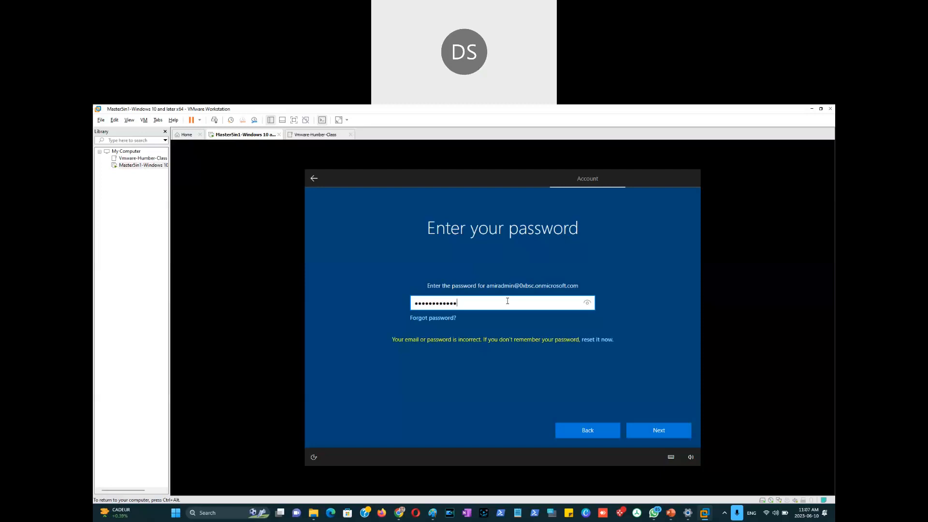
click(586, 303)
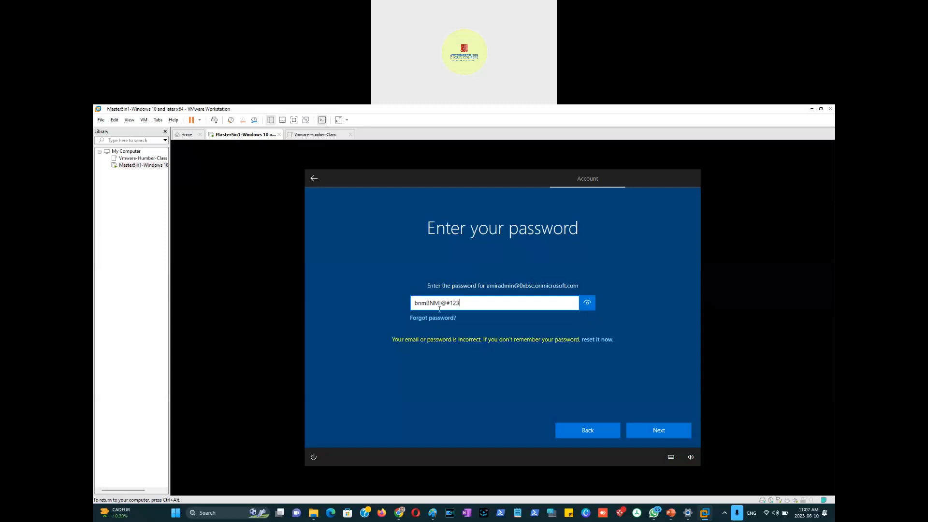
drag(440, 301, 395, 313)
text(••••••)
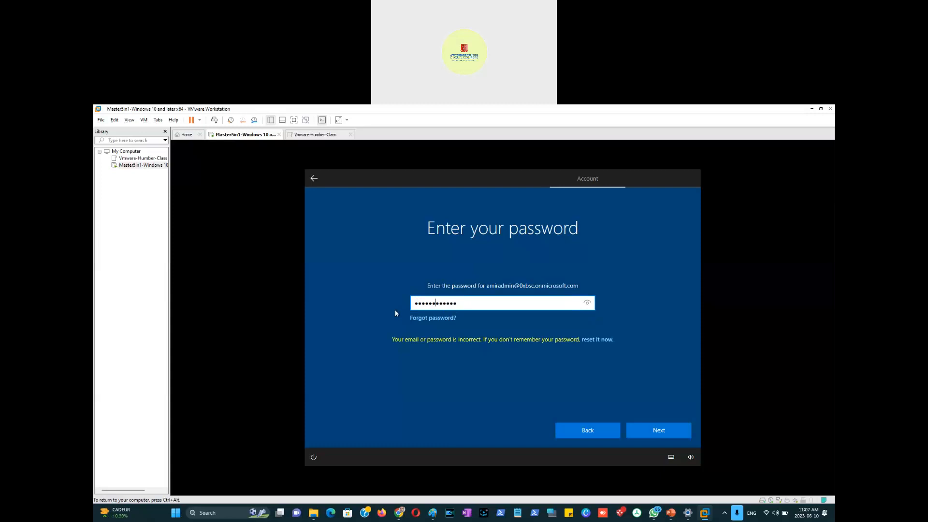
key(Delete)
key(Delete)
key(Delete)
key(Delete)
key(Delete)
key(Delete)
key(BackSpace)
key(BackSpace)
key(BackSpace)
key(BackSpace)
key(BackSpace)
key(BackSpace)
text(••••••••••••)
click(588, 304)
click(653, 430)
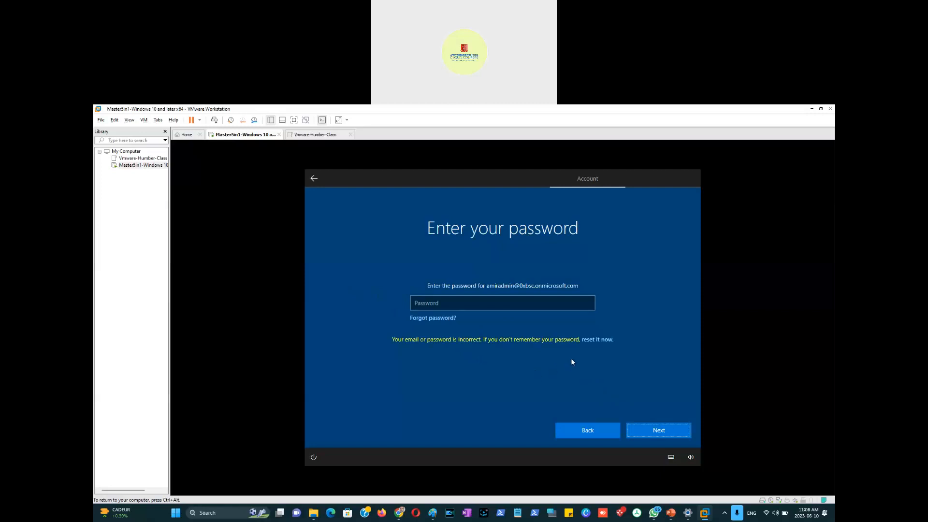
key(ctrl+alt)
- Minimize VMware and PowerPoint, bring the Entra window forward, and return to the Users list
click(812, 110)
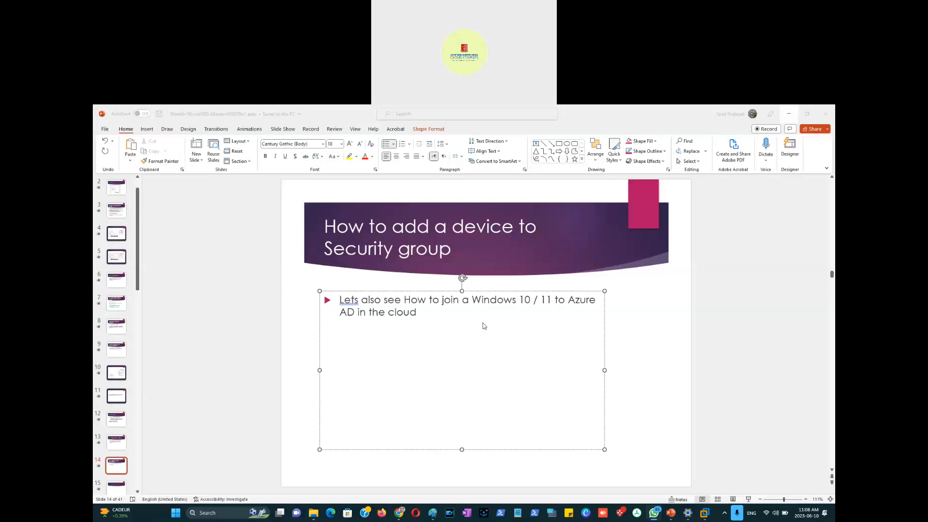
click(791, 112)
mouse_move(398, 512)
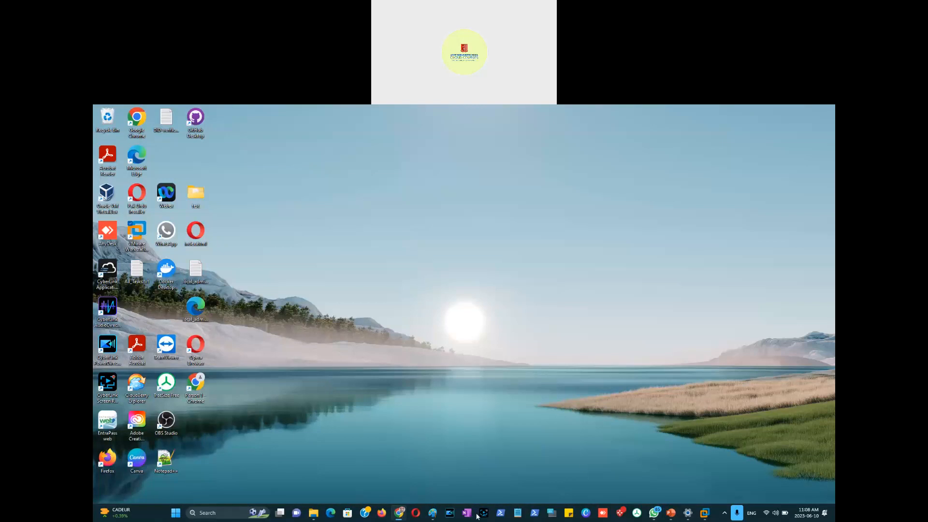
mouse_move(430, 513)
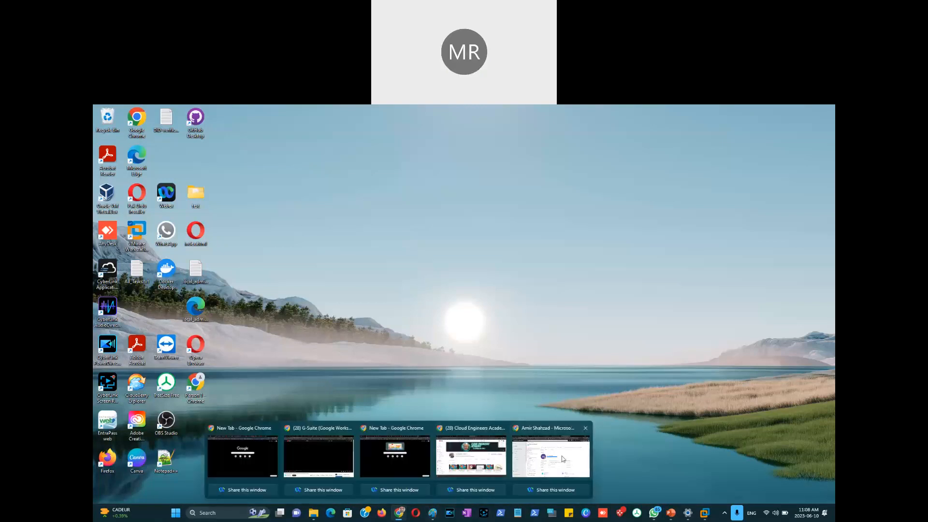
click(563, 459)
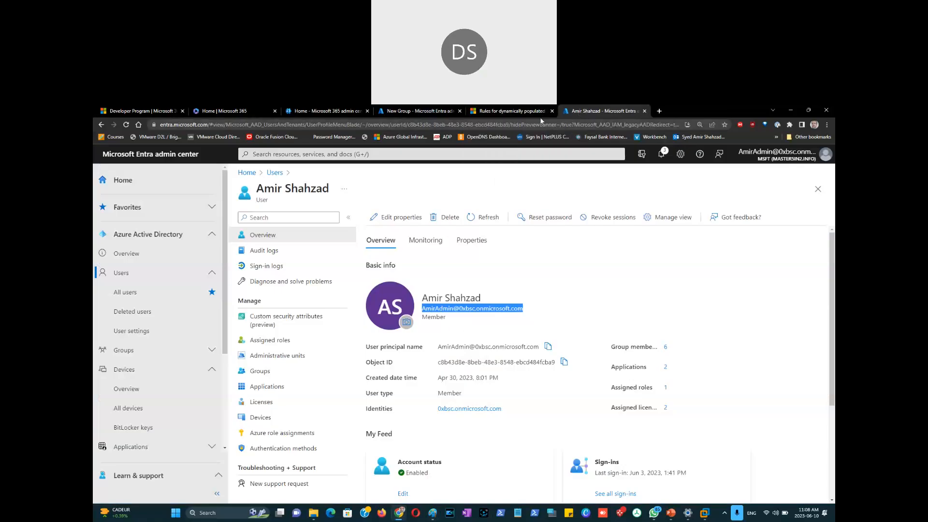
click(513, 111)
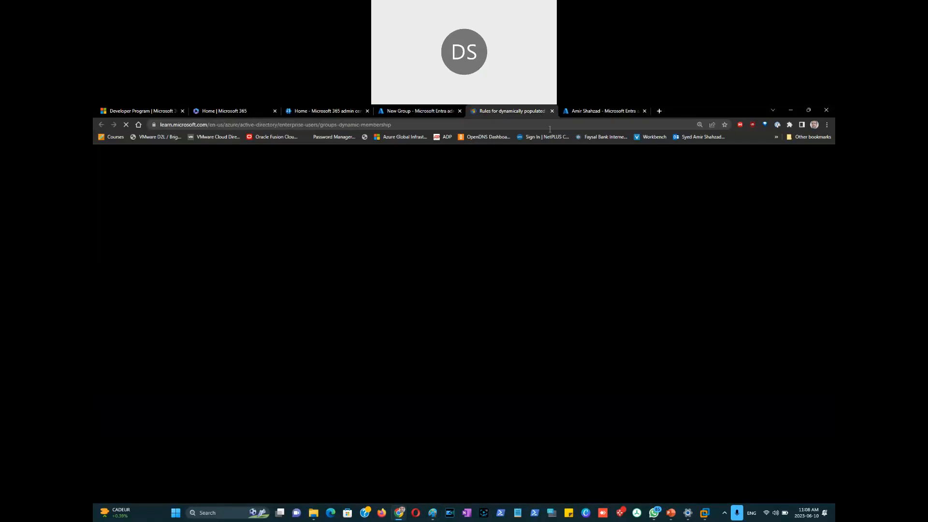
click(517, 513)
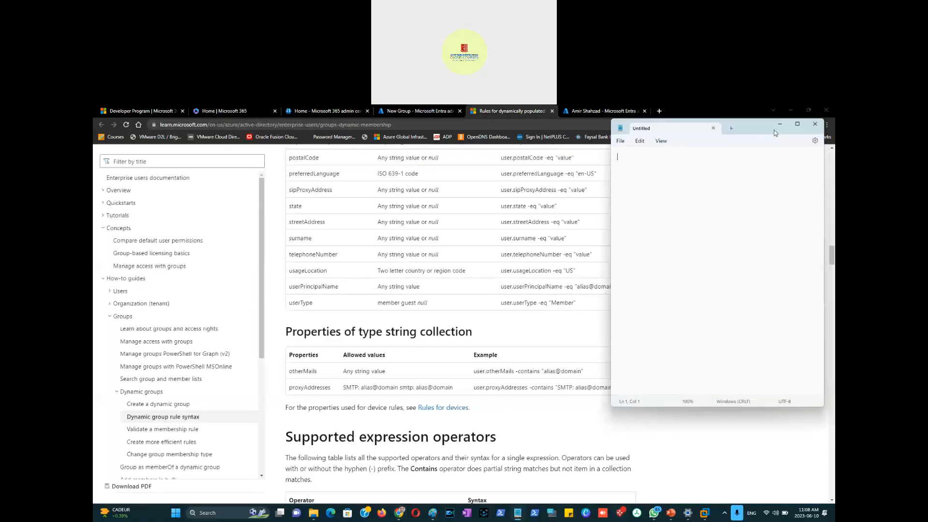
click(815, 126)
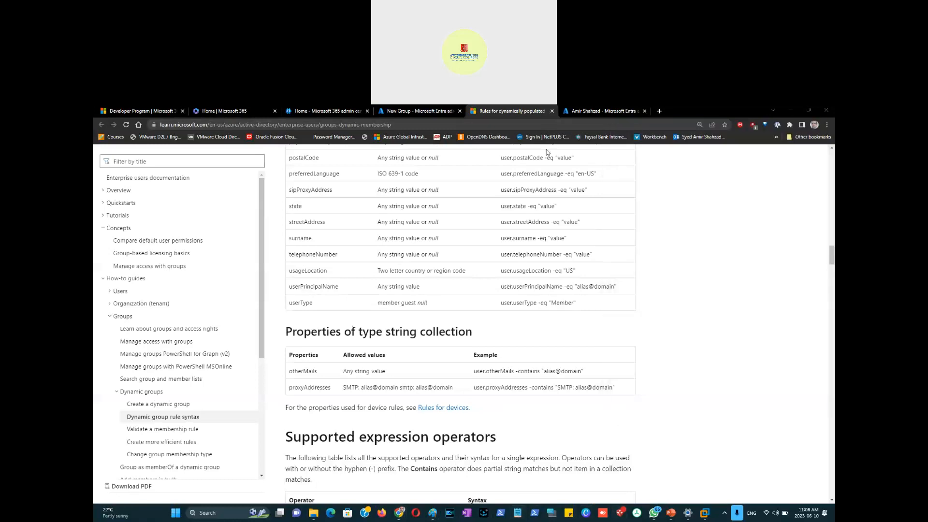
click(591, 113)
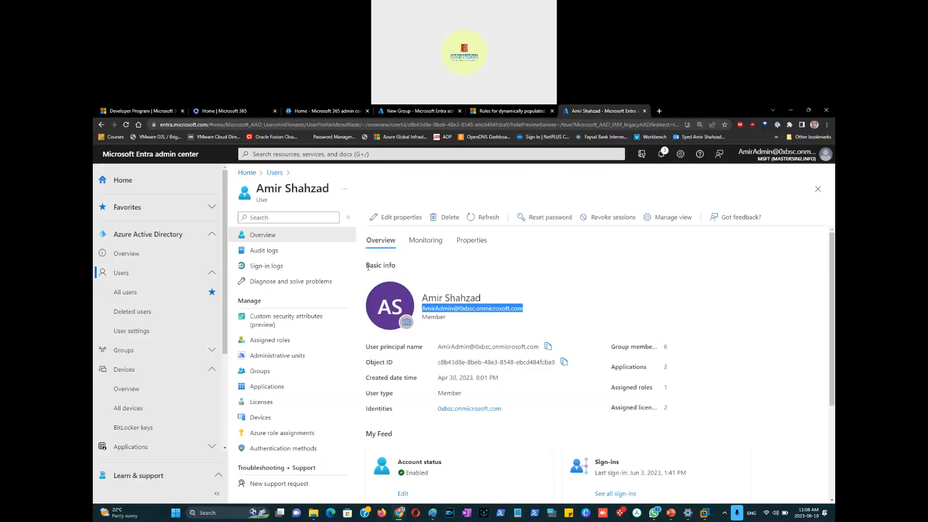
click(275, 172)
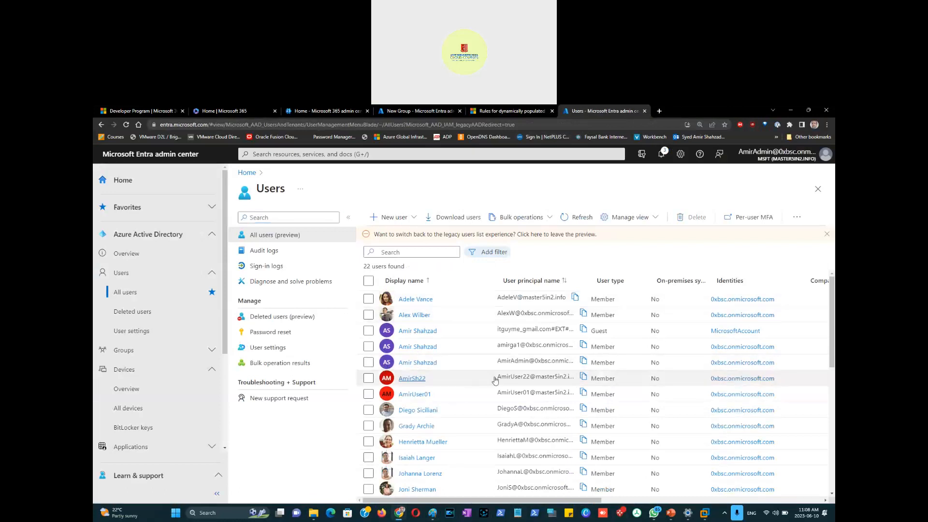
- Reset another admin user's password in Entra and copy the temporary password
click(416, 347)
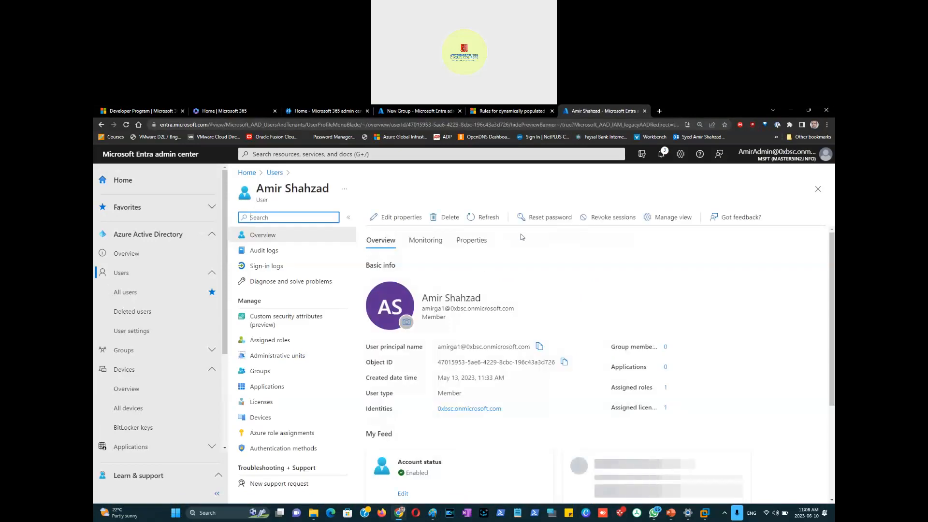
click(538, 218)
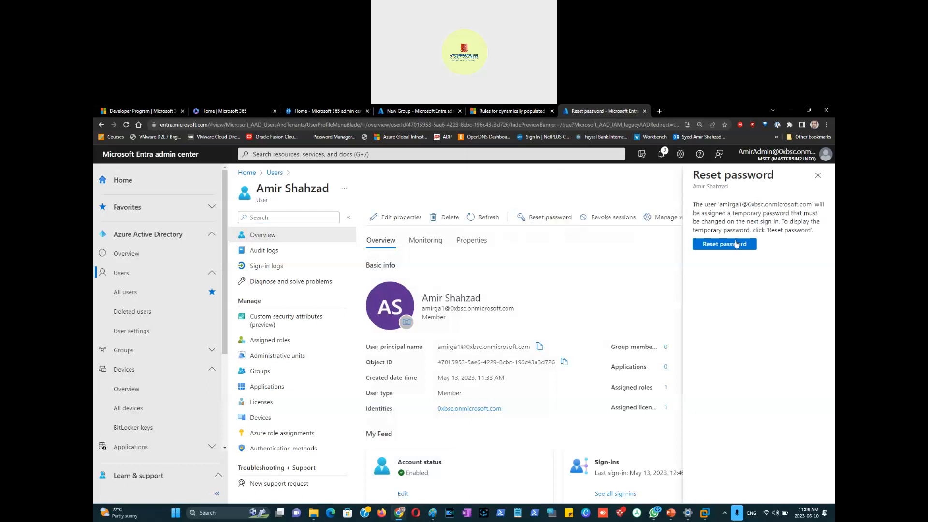
click(720, 245)
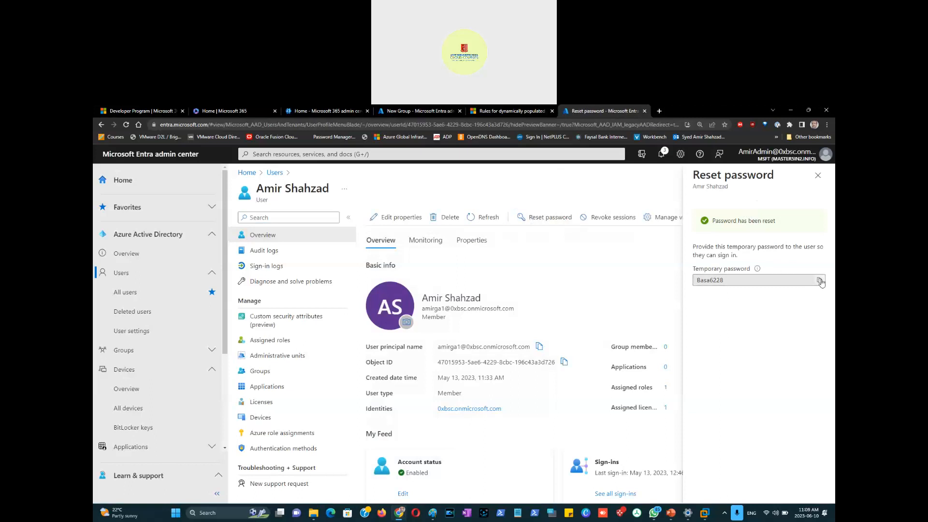
click(820, 281)
- Put the user's sign-in address and temporary password in Notepad, then switch back to the VM
click(519, 512)
key(ctrl+v)
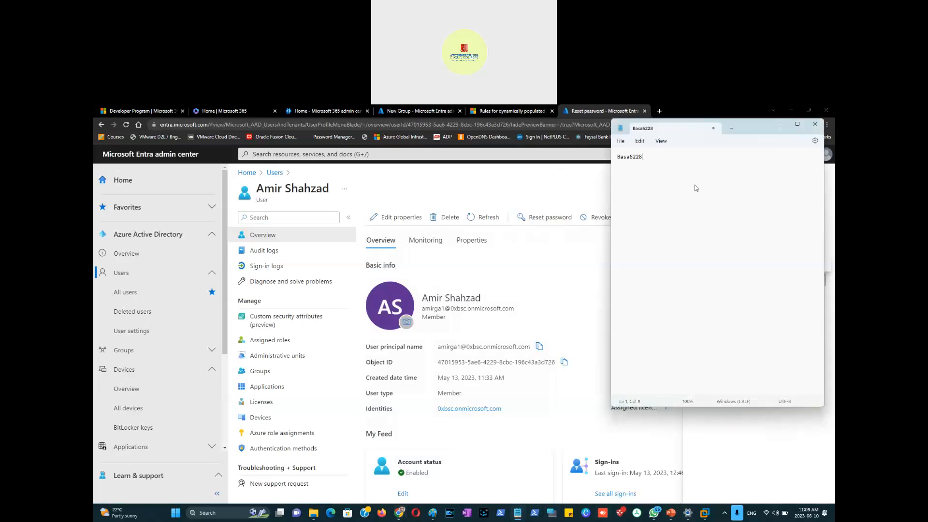
drag(423, 309, 515, 312)
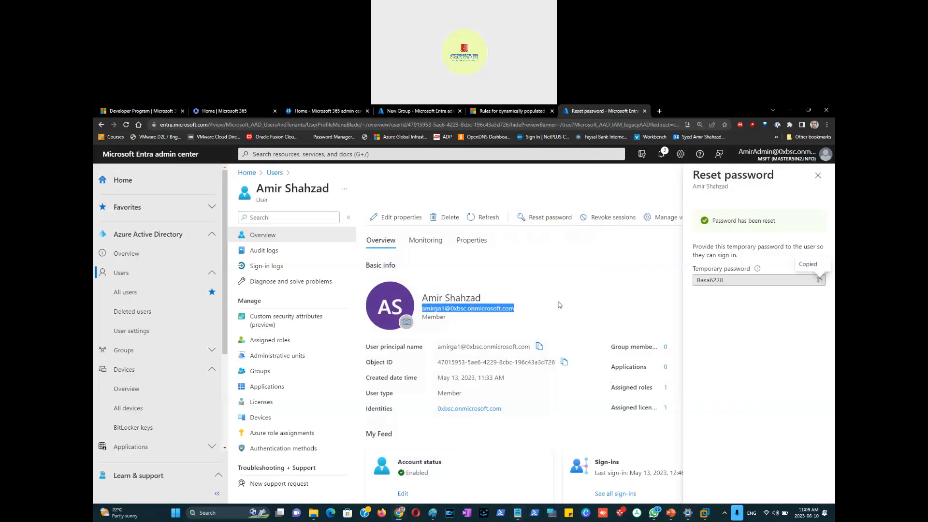
key(alt+Tab)
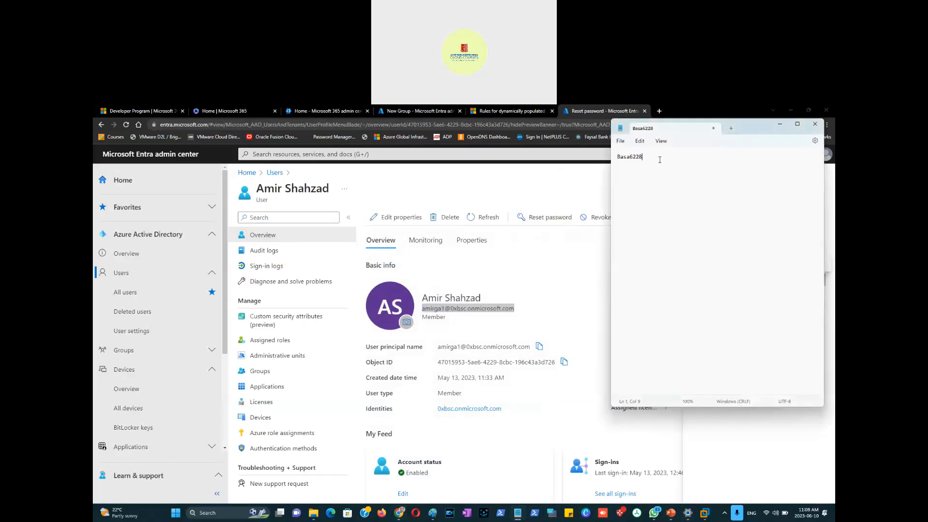
key(Home)
key(Return)
key(Up)
key(ctrl+v)
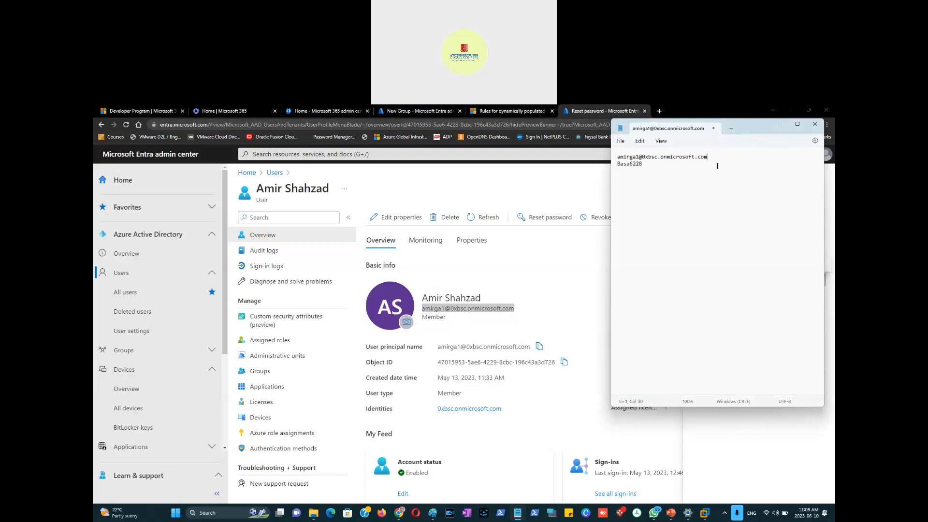
key(alt+Tab)
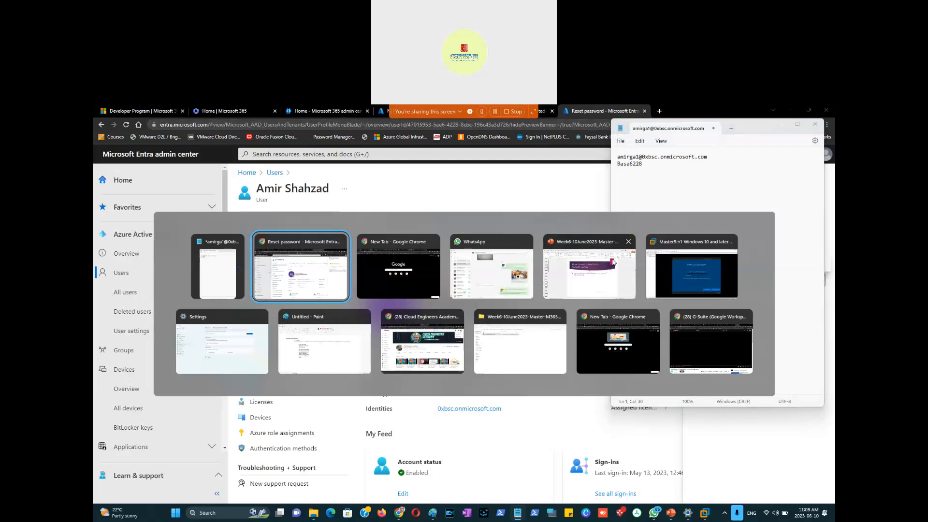
key(Tab)
key(Tab)
key(Tab)
key(Tab)
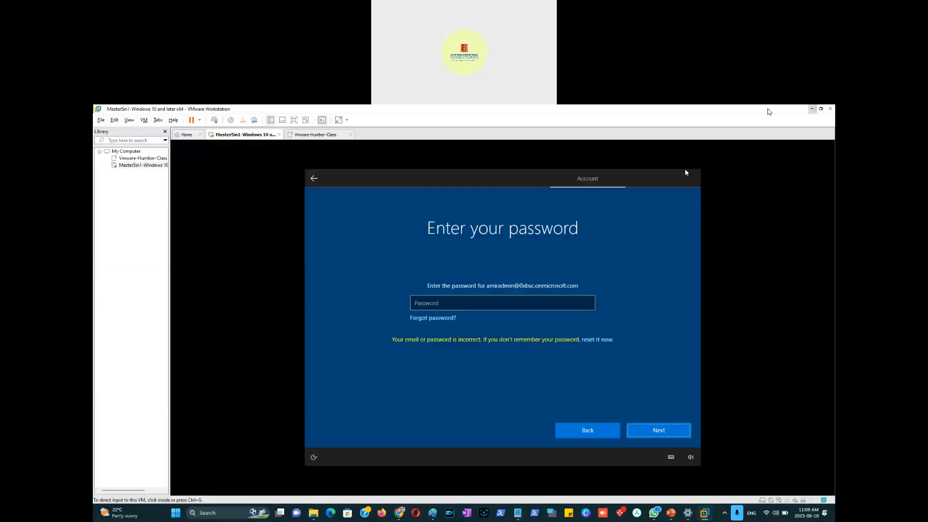
click(439, 317)
- Go back and change the sign-in e-mail to the reset user's account name, then continue
click(587, 431)
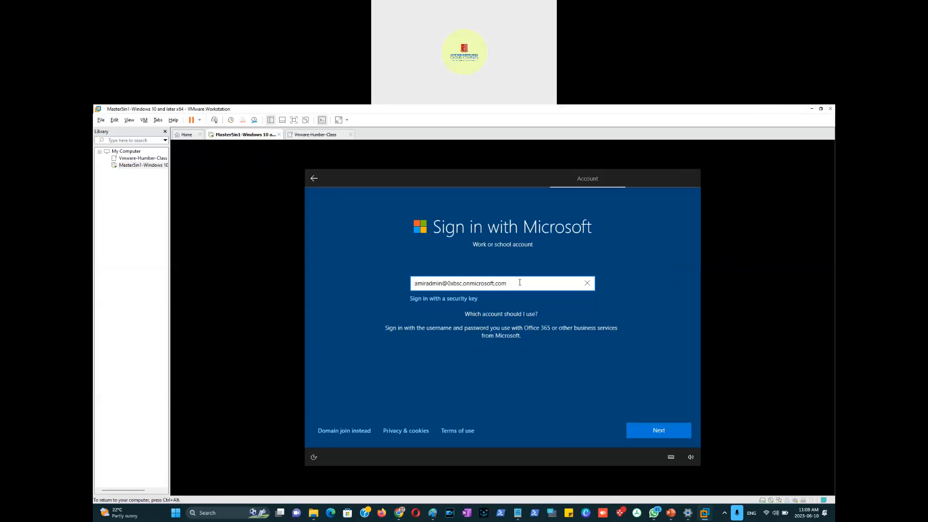
key(ctrl+alt)
click(518, 515)
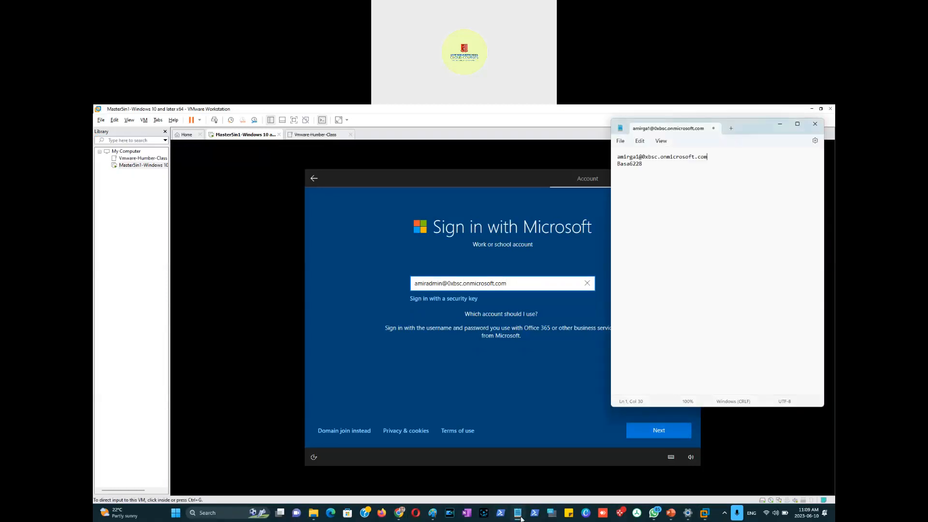
click(440, 277)
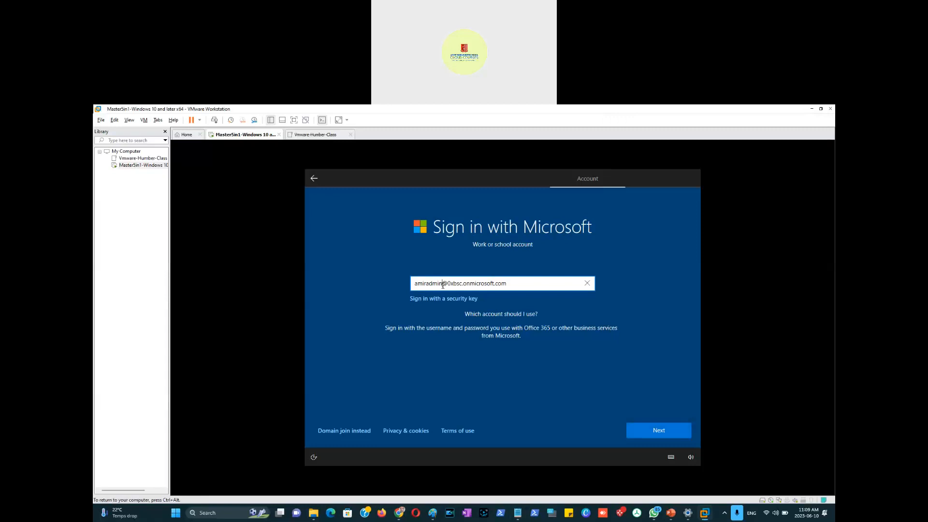
key(shift+Left)
key(ctrl+shift+Left)
text(amirga1)
click(670, 432)
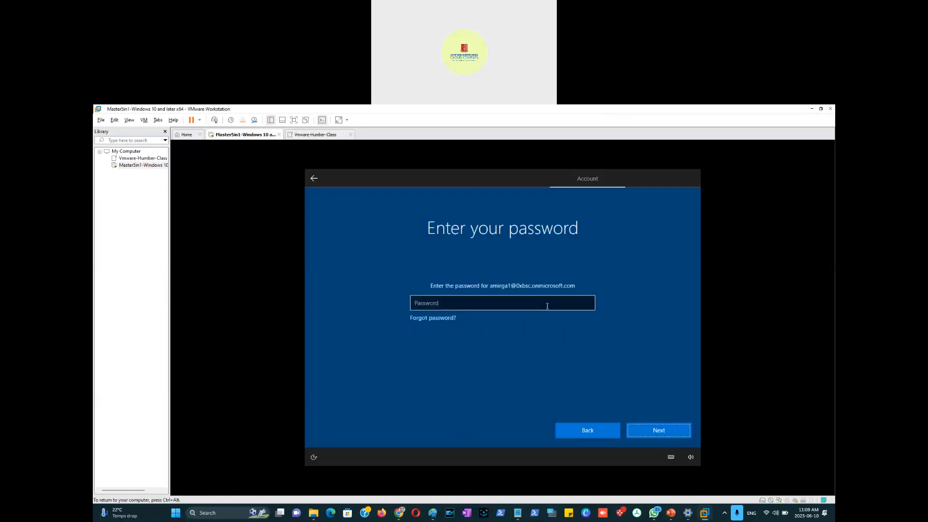
- Enter the temporary password from the note, check it, and submit it
click(516, 514)
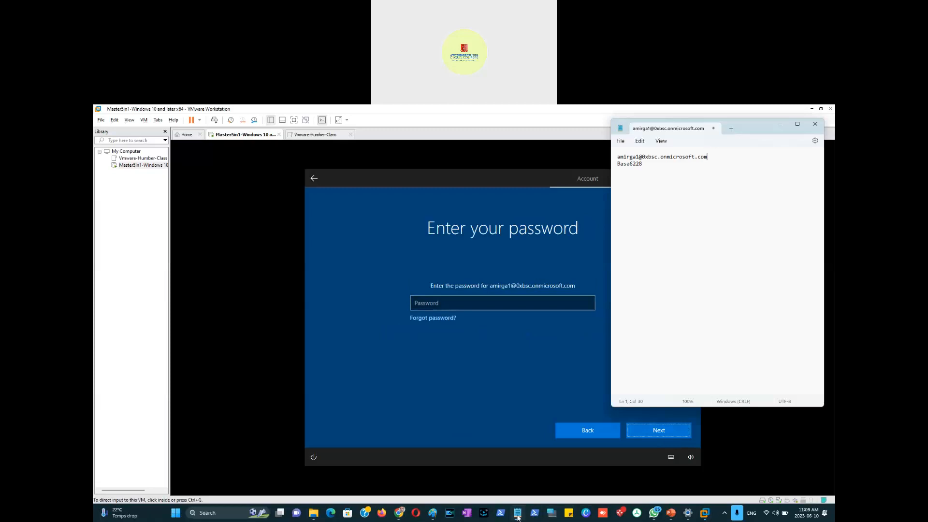
click(454, 301)
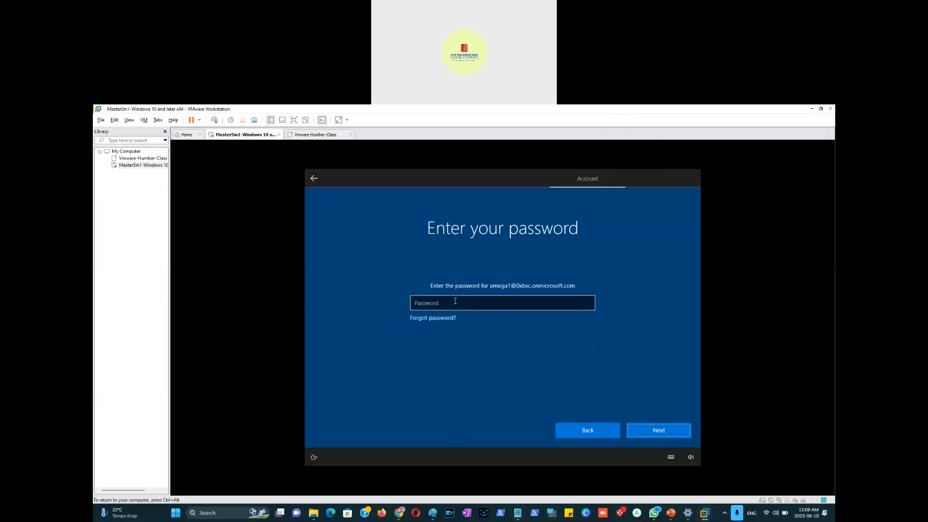
click(455, 301)
text(****)
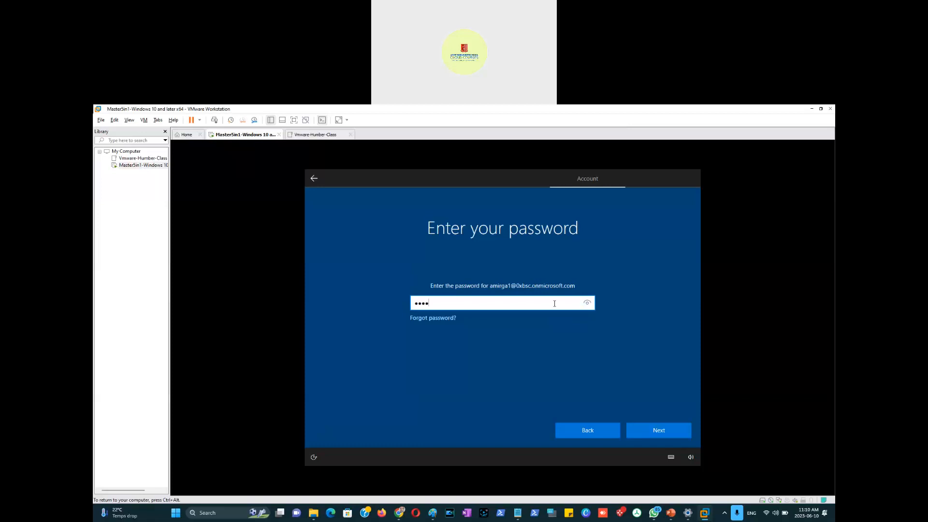
drag(499, 303, 396, 310)
text(********)
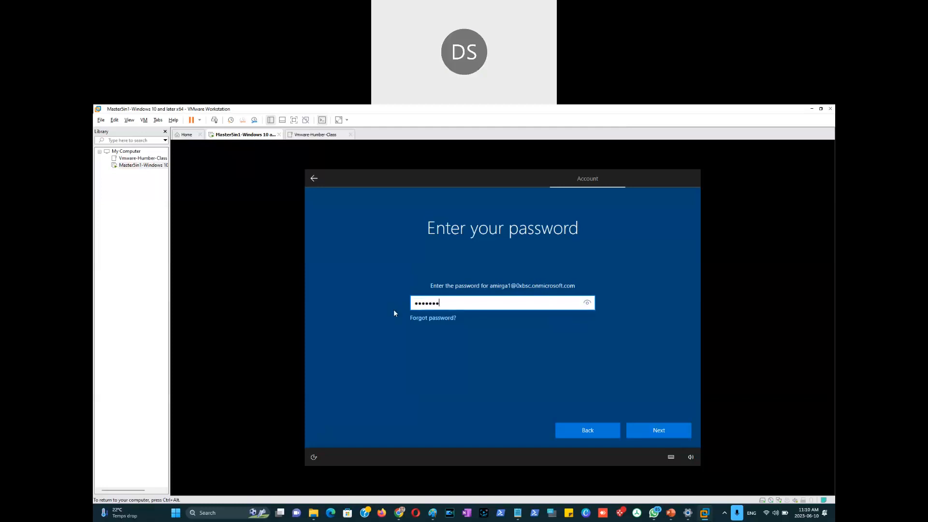
click(587, 304)
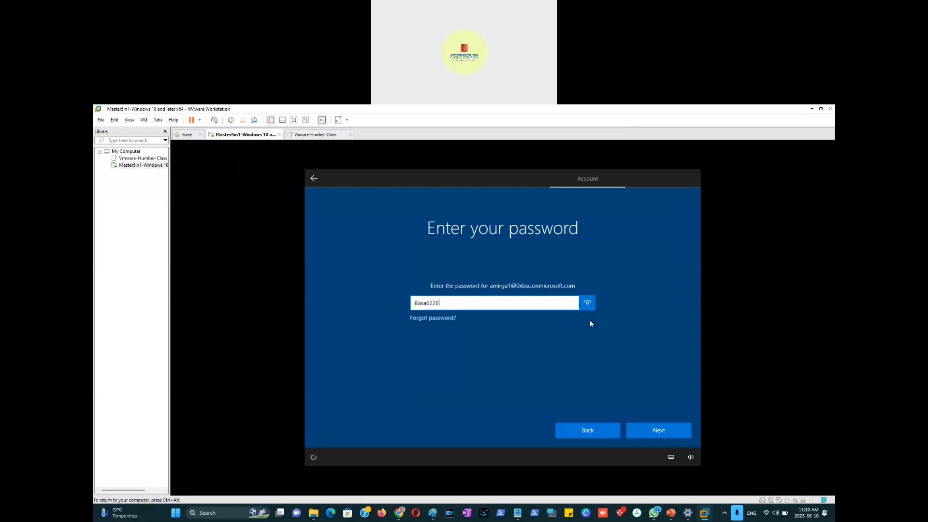
click(656, 430)
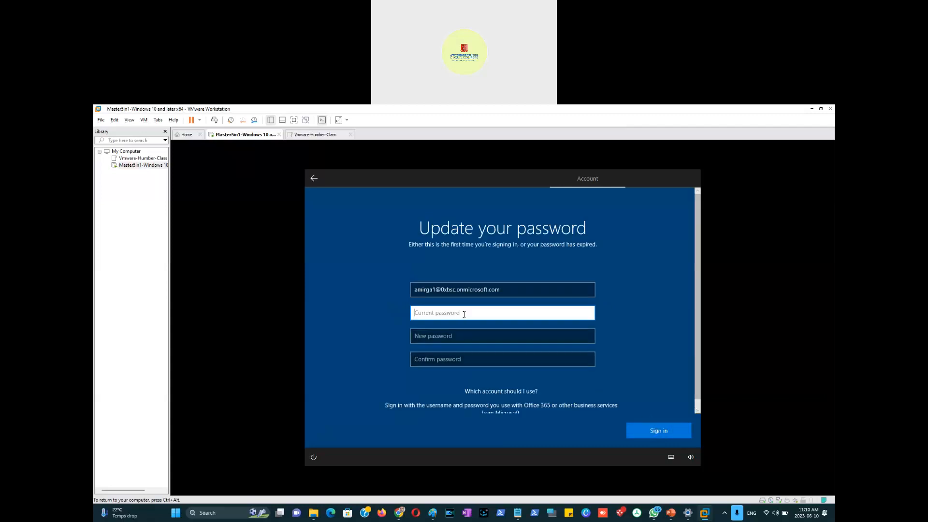
- Enter the current password, set and confirm a new one, and submit the password change
text(••••)
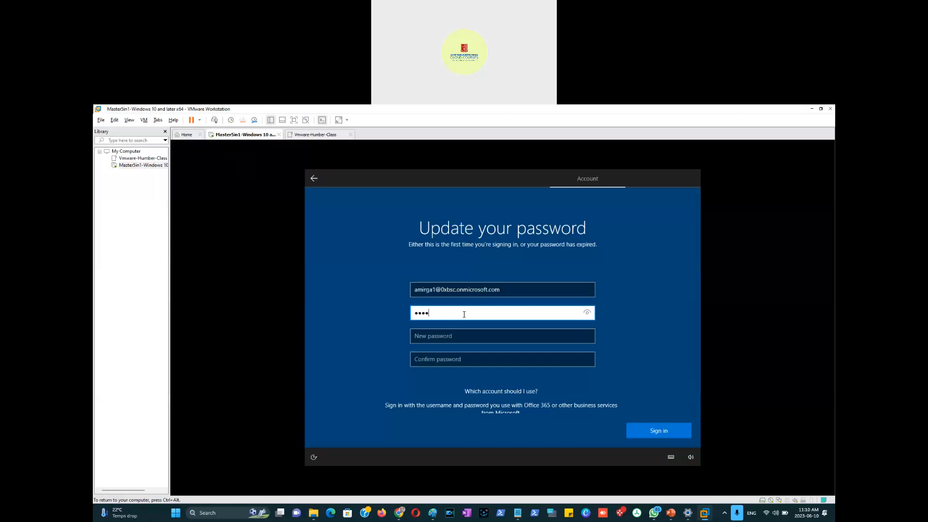
text(•••••)
key(Tab)
text(•••••••••••••)
key(Tab)
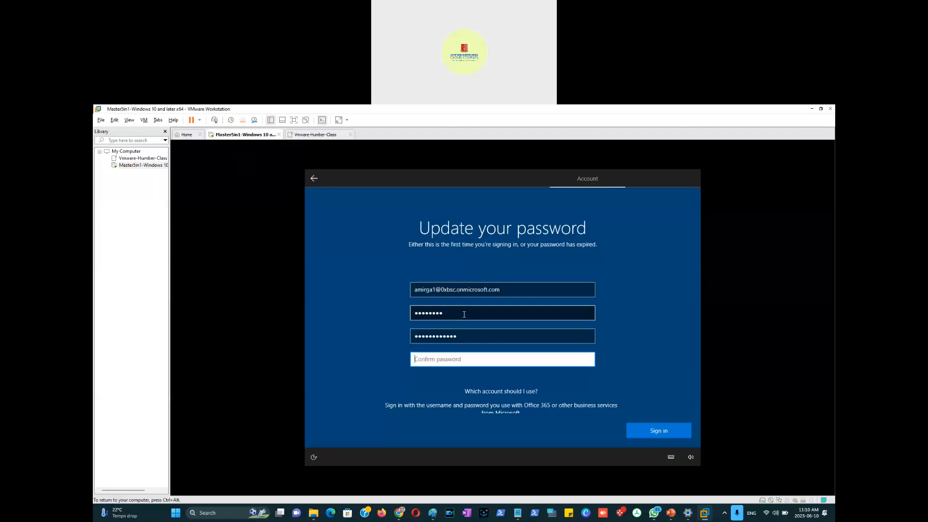
text(•••••••••••••)
click(649, 429)
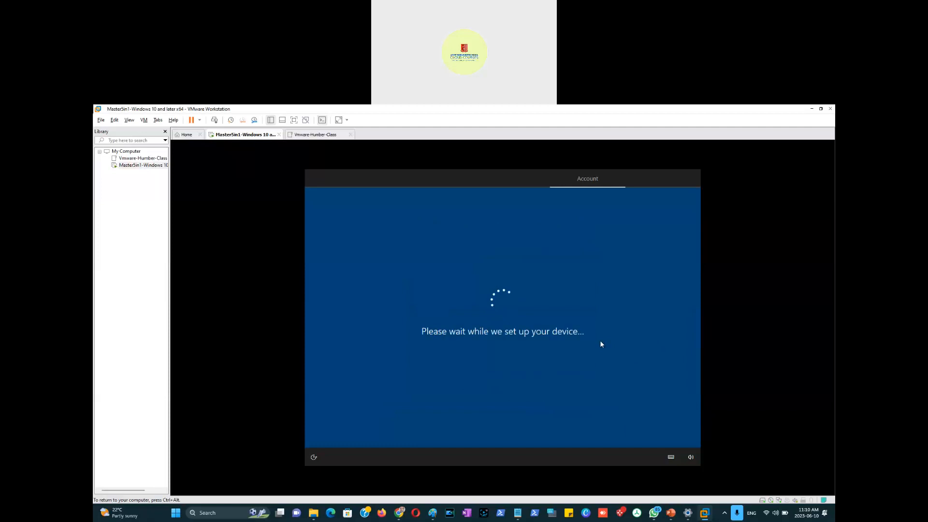
key(ctrl+alt)
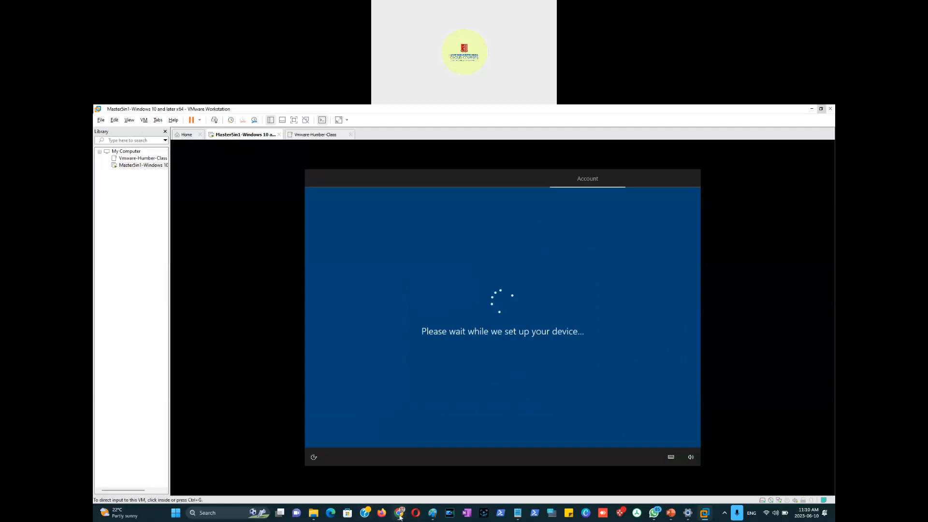
mouse_move(399, 517)
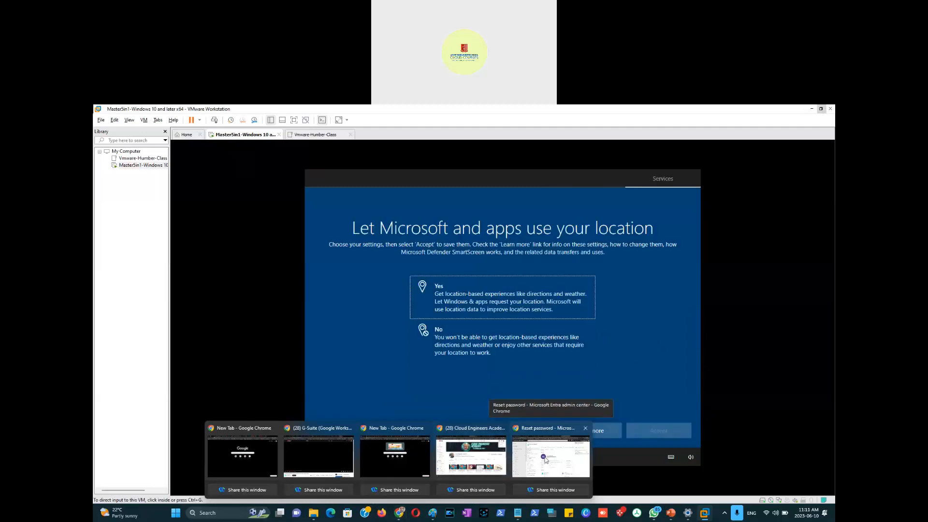
- Turn off location and Find my device, and send only required diagnostic data
click(468, 346)
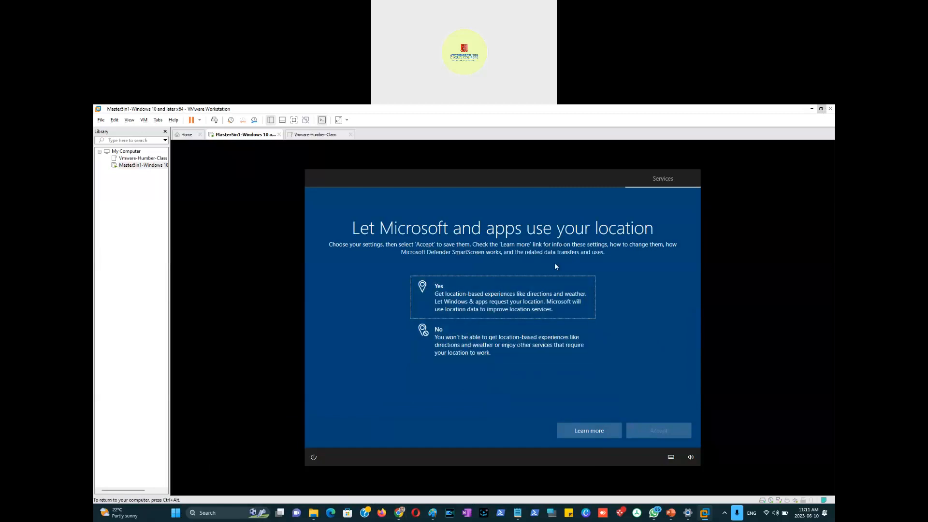
click(458, 343)
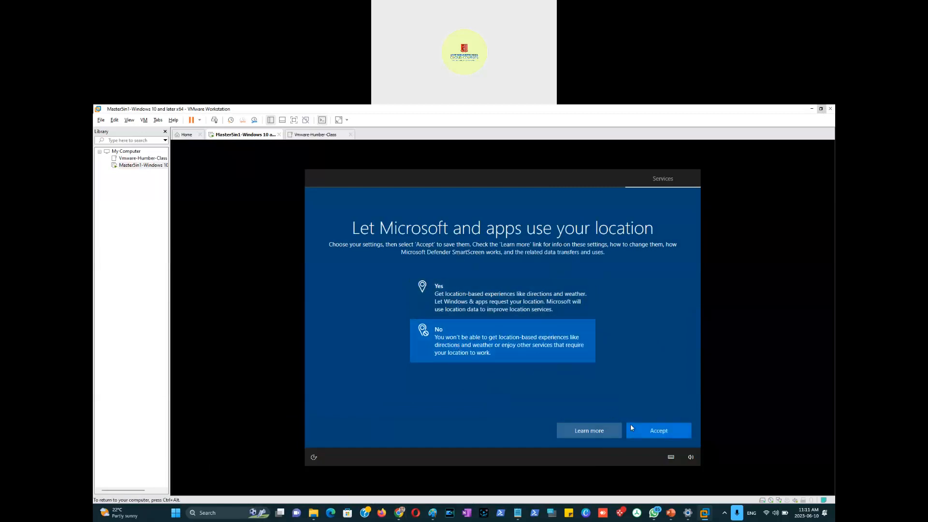
click(665, 436)
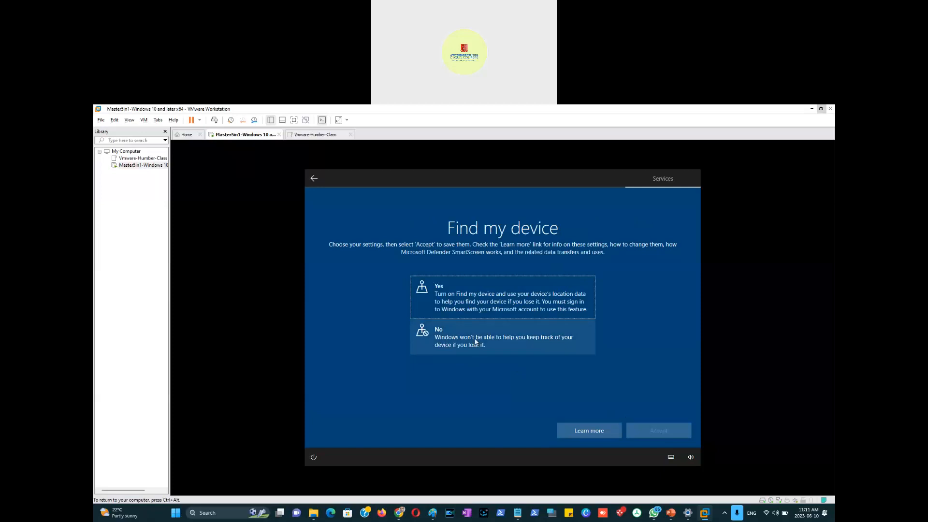
click(475, 342)
click(670, 434)
click(479, 394)
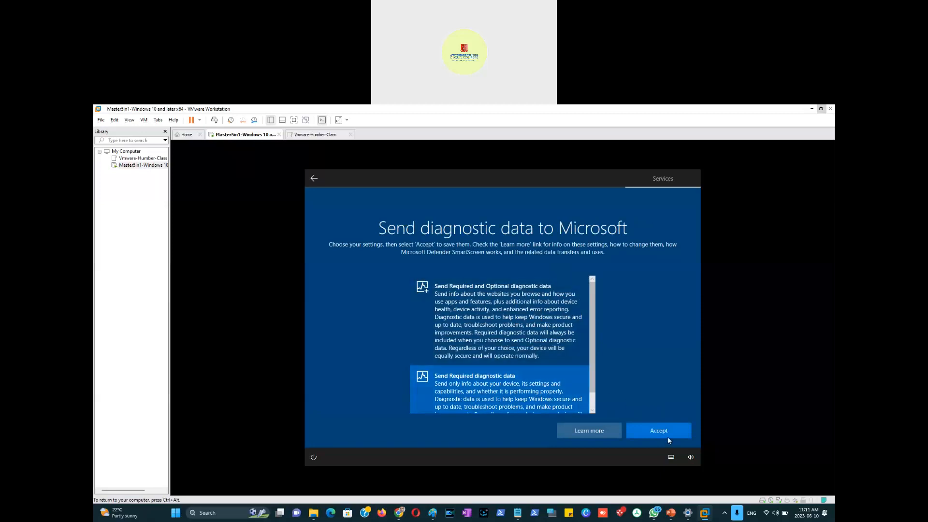
click(670, 430)
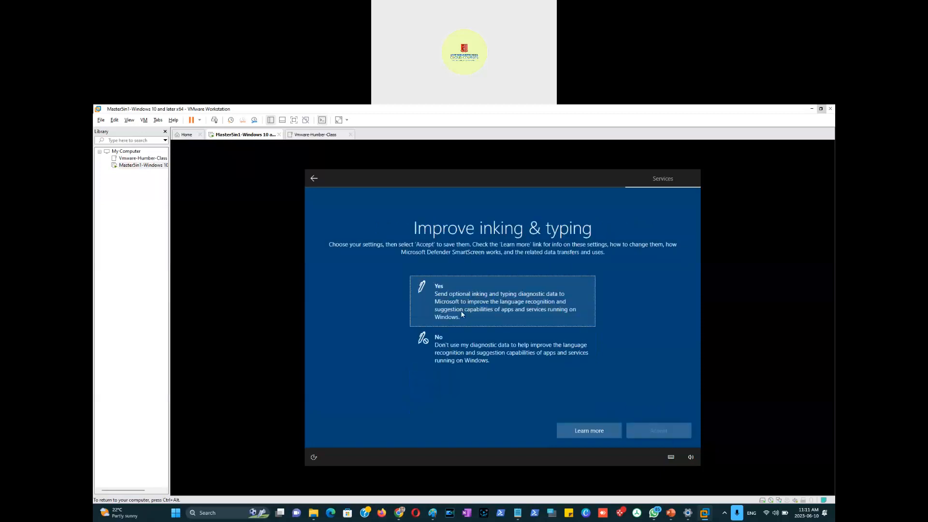
- Decline inking and typing data, tailored experiences, and advertising ID use
click(479, 353)
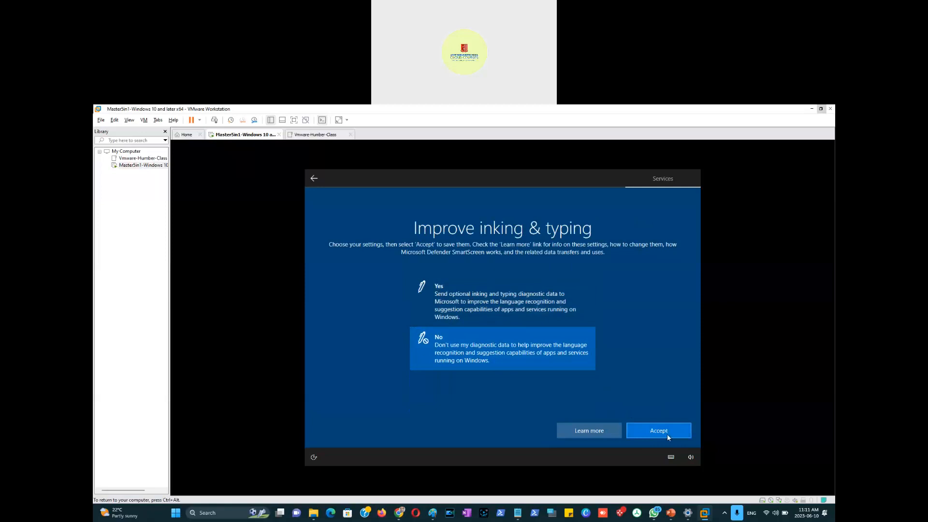
click(667, 433)
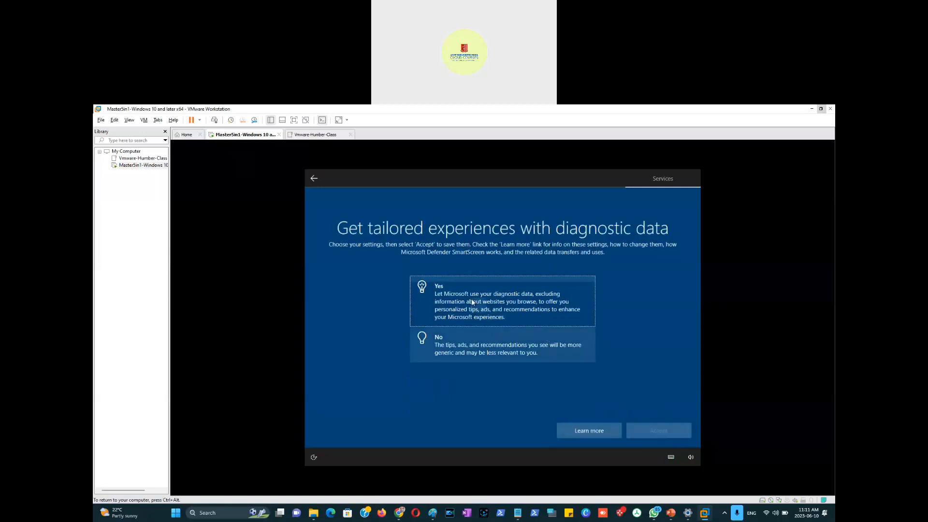
click(506, 351)
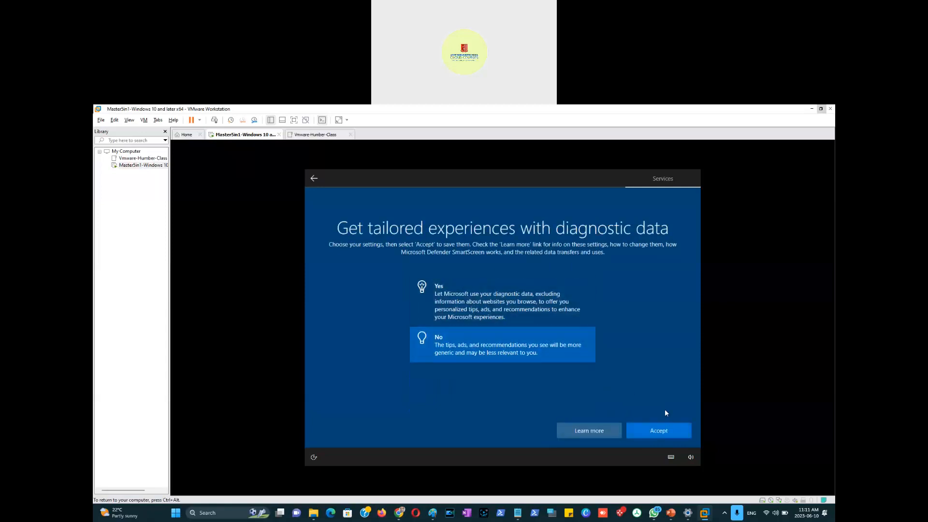
click(662, 430)
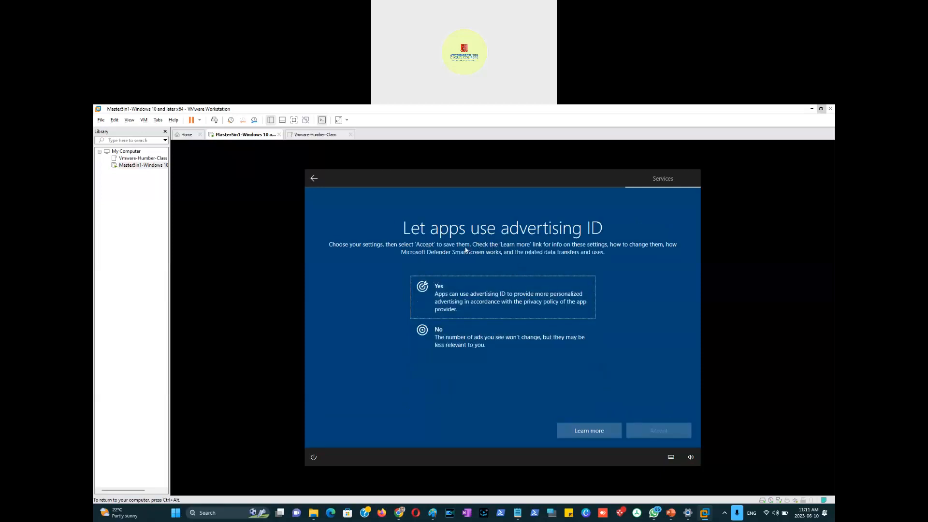
click(487, 344)
click(663, 431)
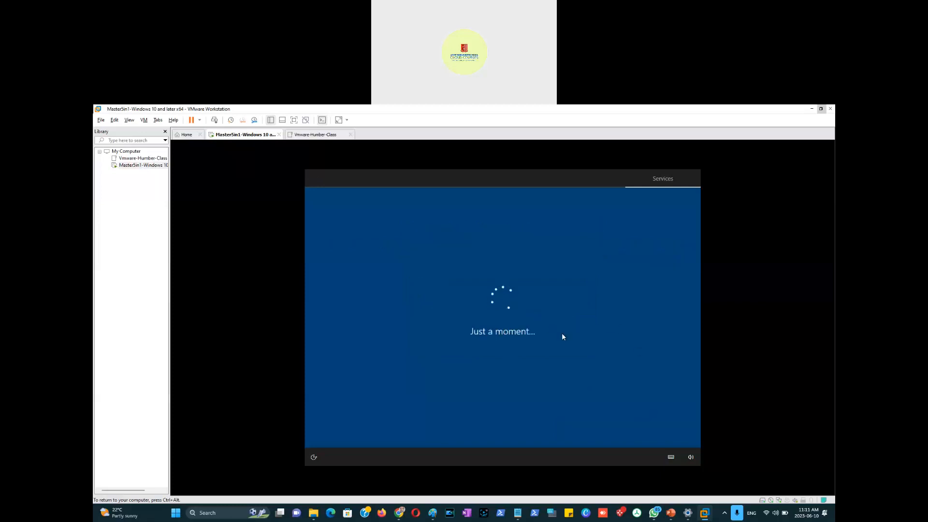
- Toggle VM input with Ctrl+Alt while setup reaches the 'This might take several minutes' screen
key(ctrl+alt)
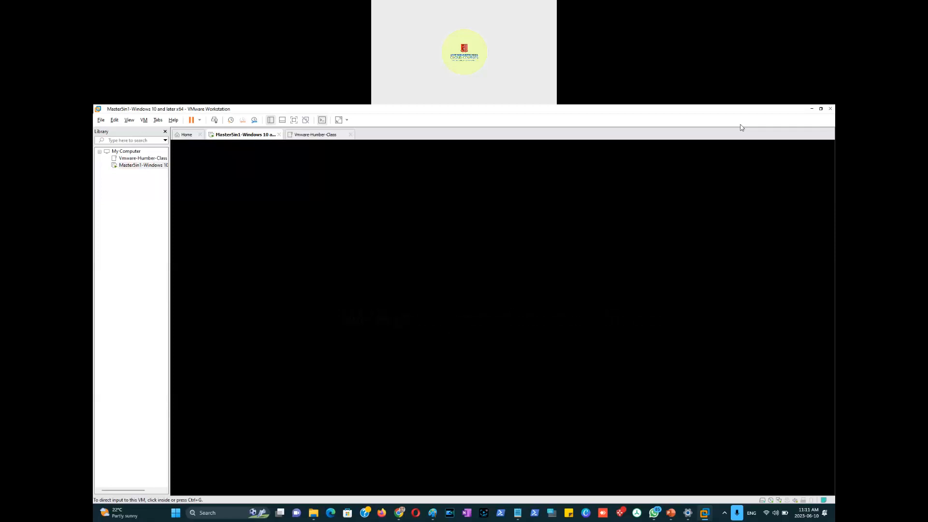
click(694, 156)
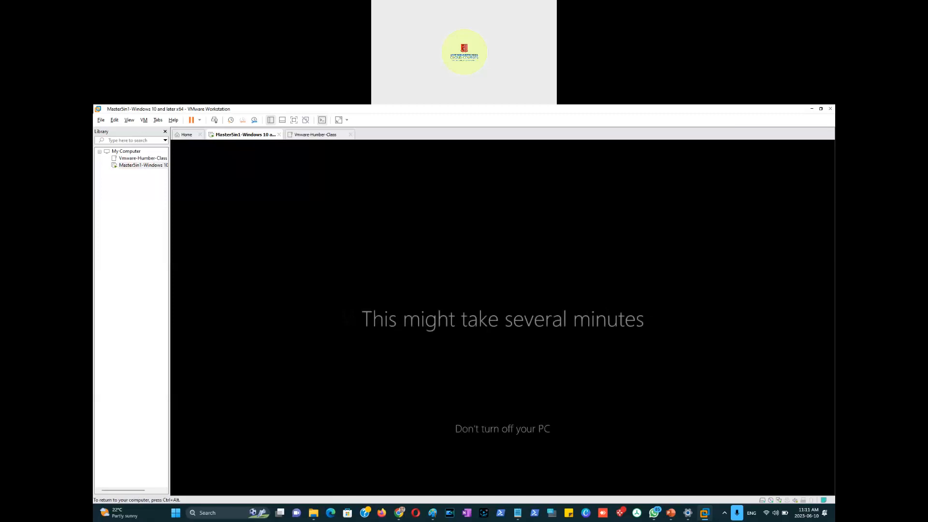
key(ctrl+alt)
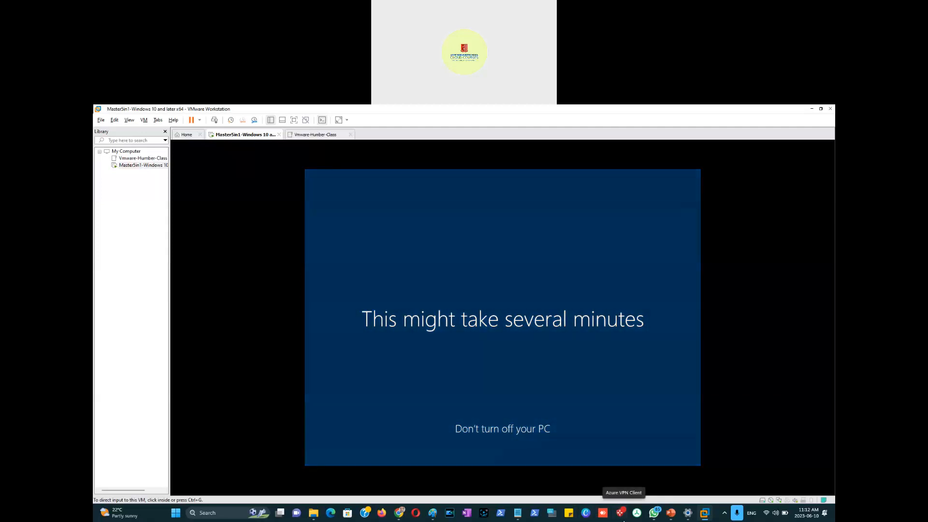
mouse_move(676, 518)
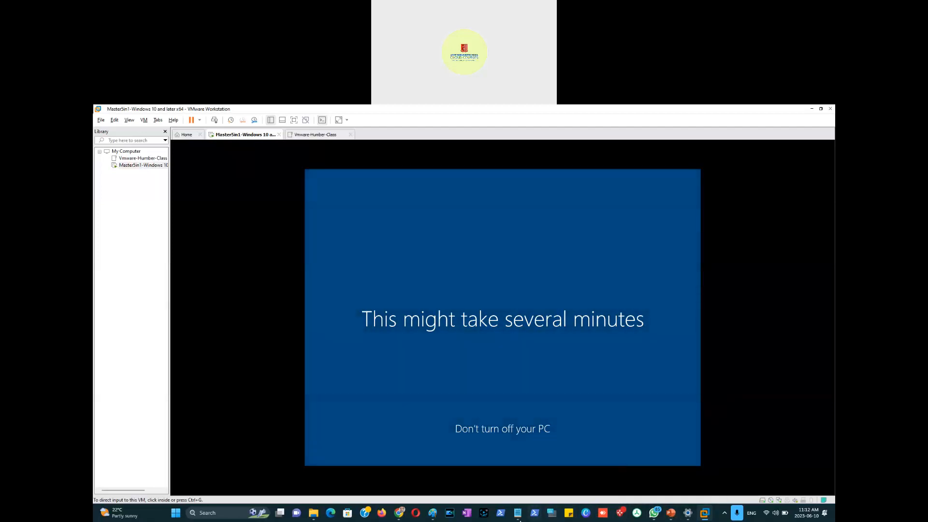
mouse_move(518, 516)
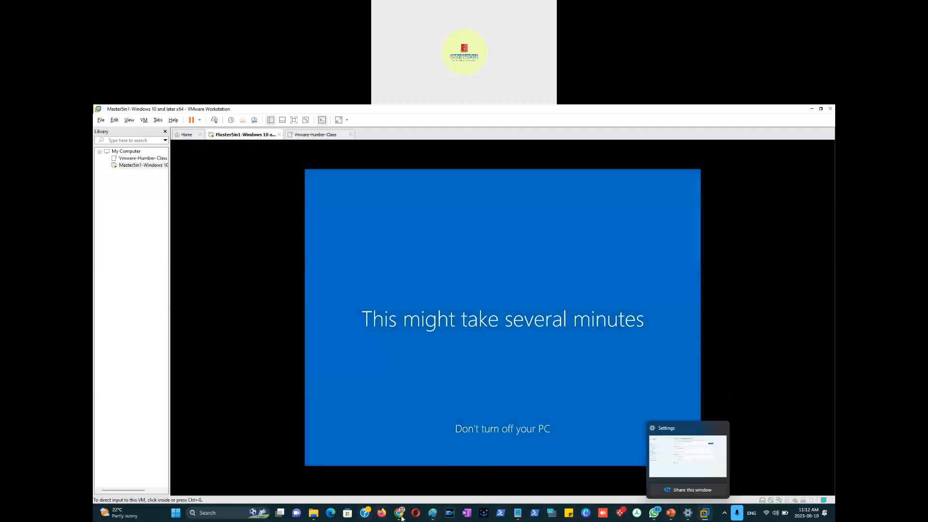
- In Entra admin center, open Devices > All devices to confirm DESKTOP-LR6K8JL is Azure AD joined
mouse_move(400, 516)
click(563, 458)
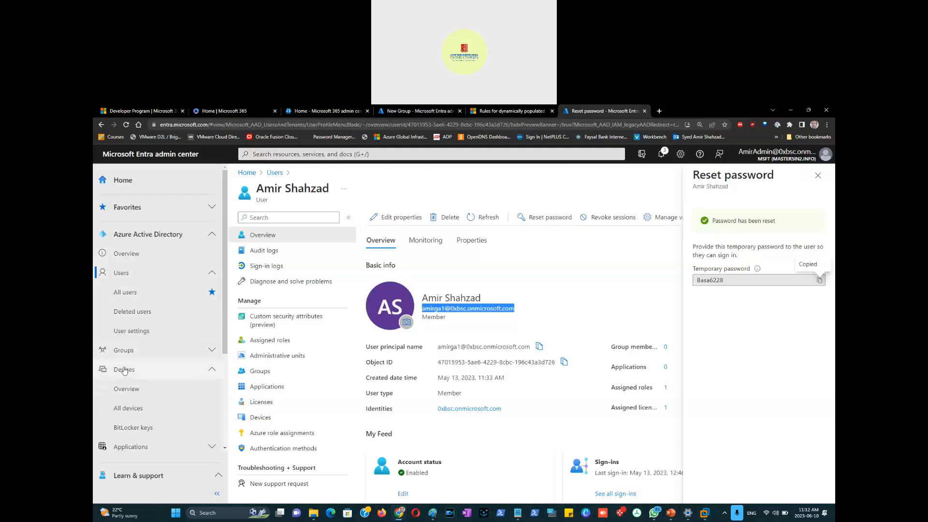
click(125, 391)
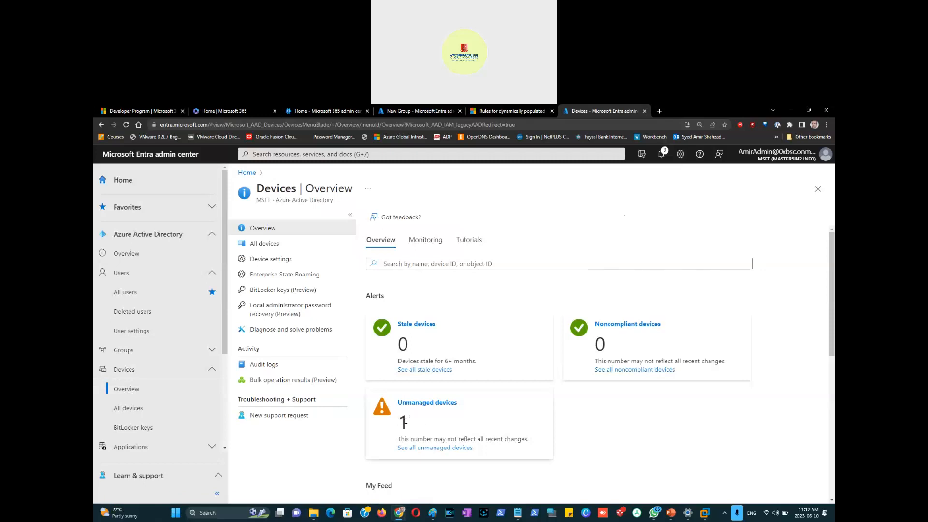
click(124, 411)
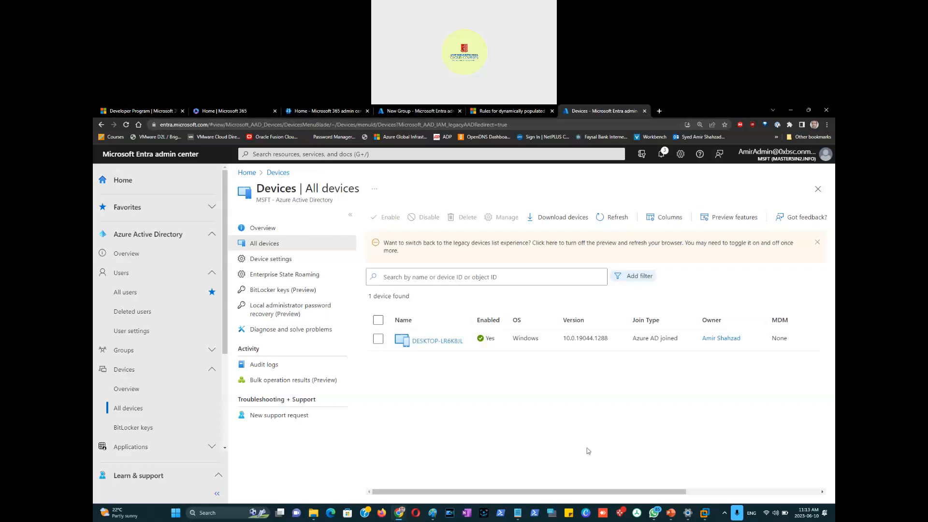
click(670, 516)
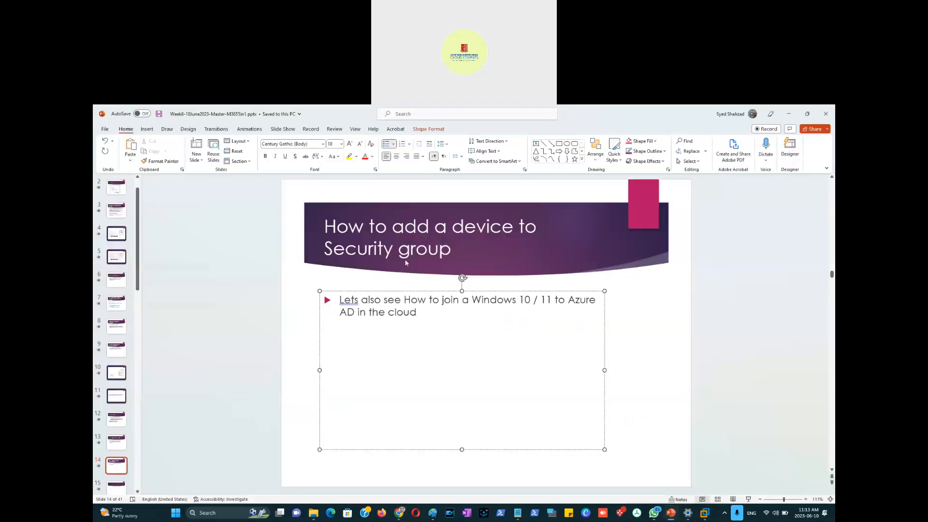
- Save, then add a bullet after 'cloud': 'We add Device "Object ID" to the security group with the'
key(ctrl+s)
click(702, 329)
click(427, 313)
key(Return)
text(We add)
text( Device)
text( "Object)
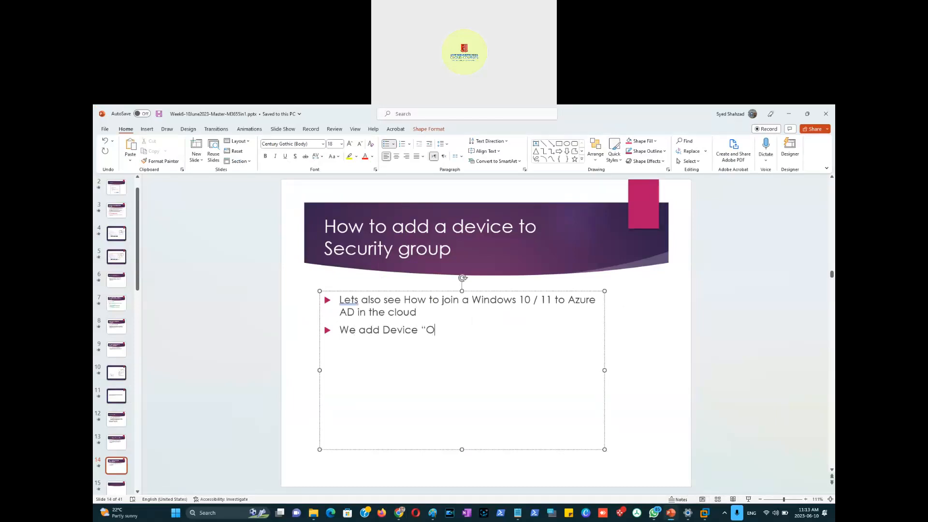
text( ID" to the secur)
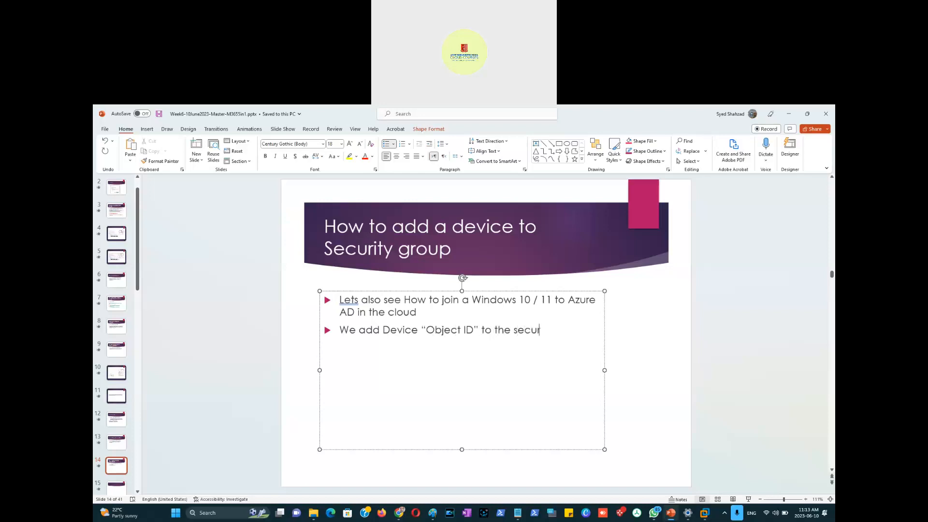
text(ity group with the)
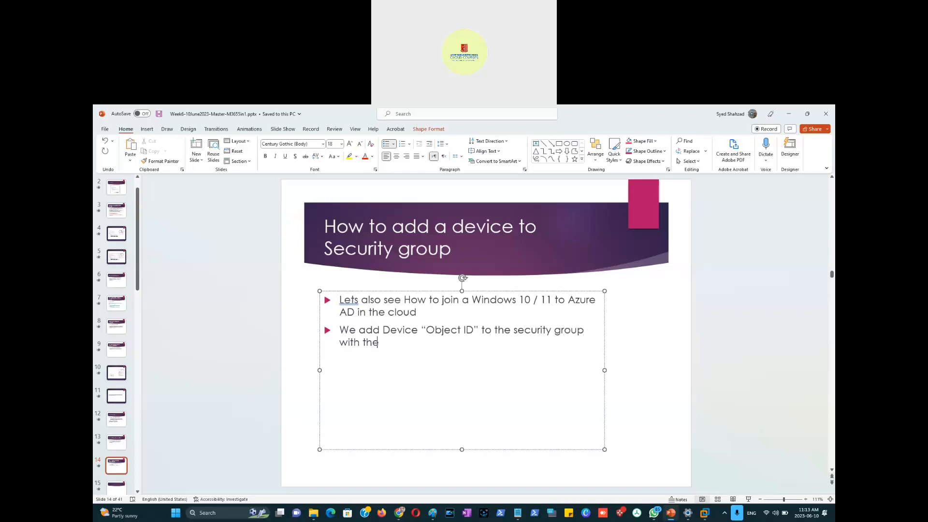
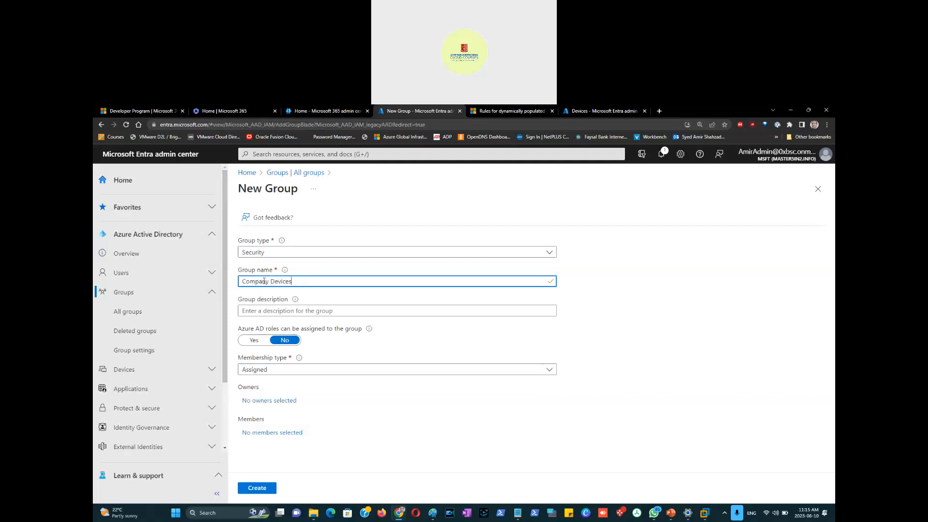
- Copy the group name 'Company Devices' into the Group description field
triple_click(253, 281)
key(ctrl+c)
click(290, 314)
key(ctrl+v)
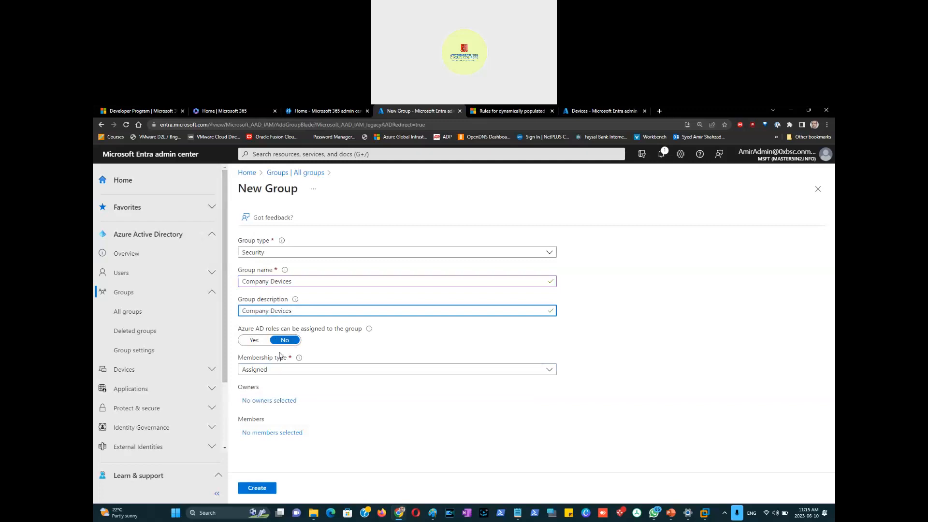
click(277, 372)
- Set membership type to Dynamic Device and make the admin account the group owner
click(276, 416)
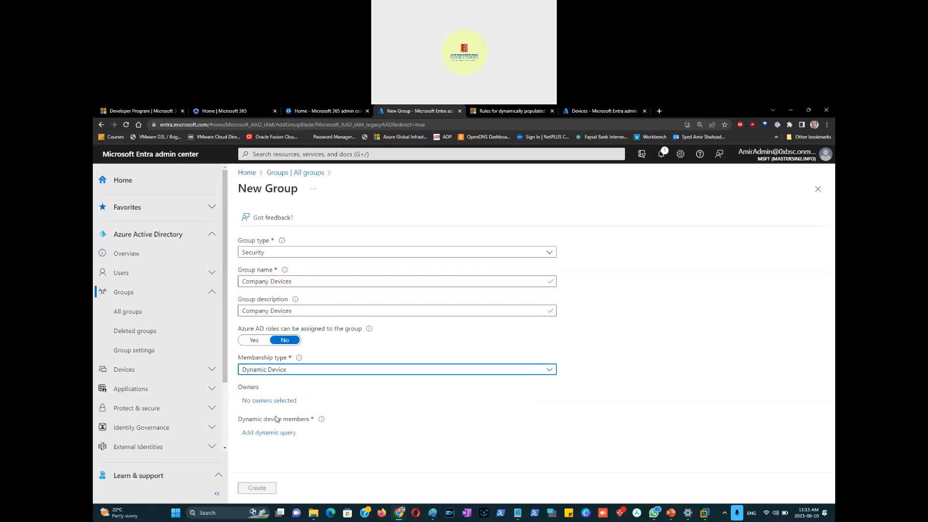
click(263, 401)
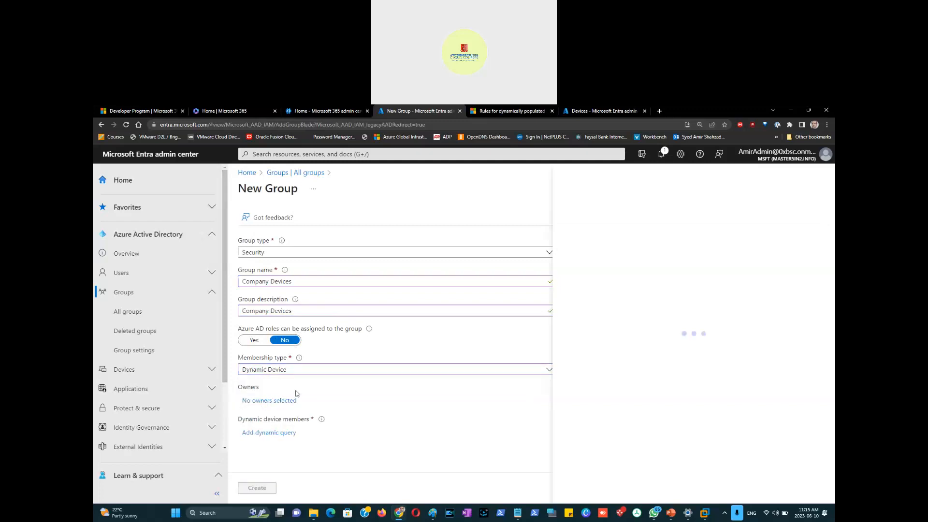
click(622, 310)
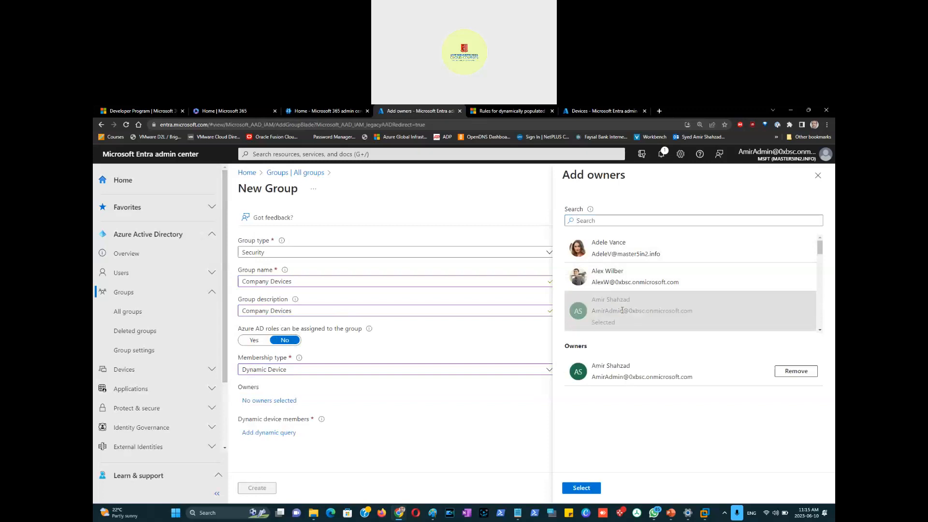
click(581, 488)
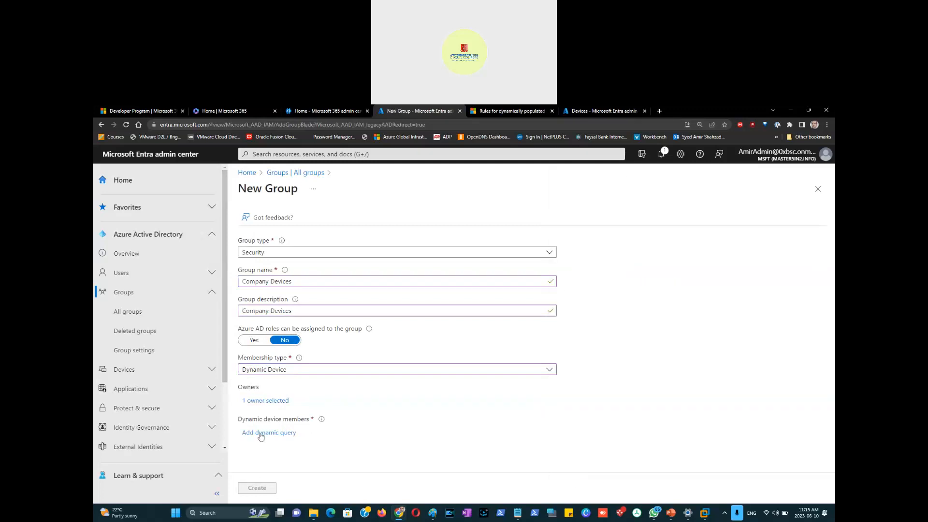
- Reach the dynamic query builder, after briefly switching membership to Assigned and back to Dynamic Device
click(261, 433)
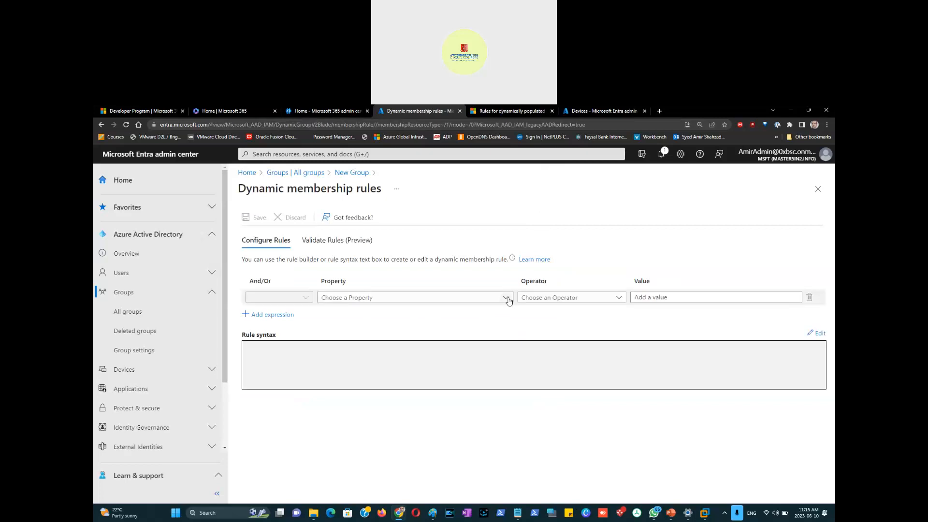
click(355, 173)
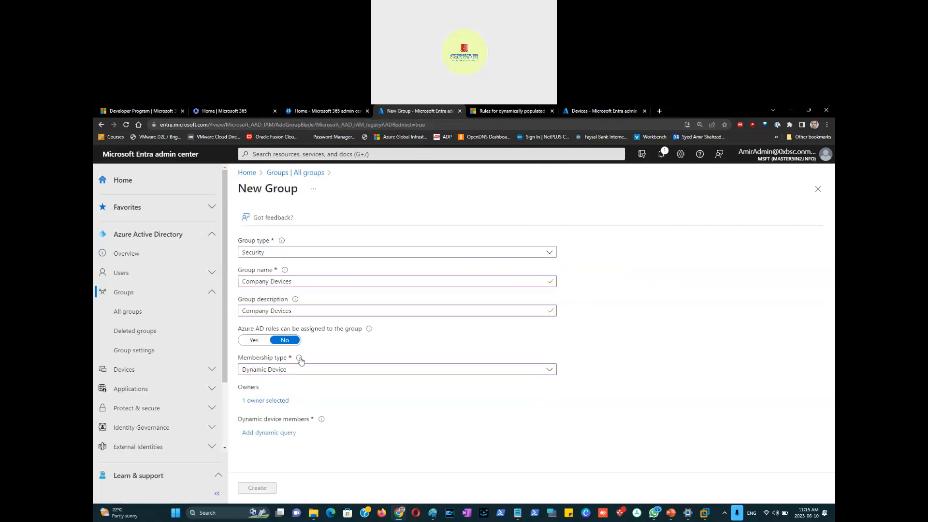
click(284, 373)
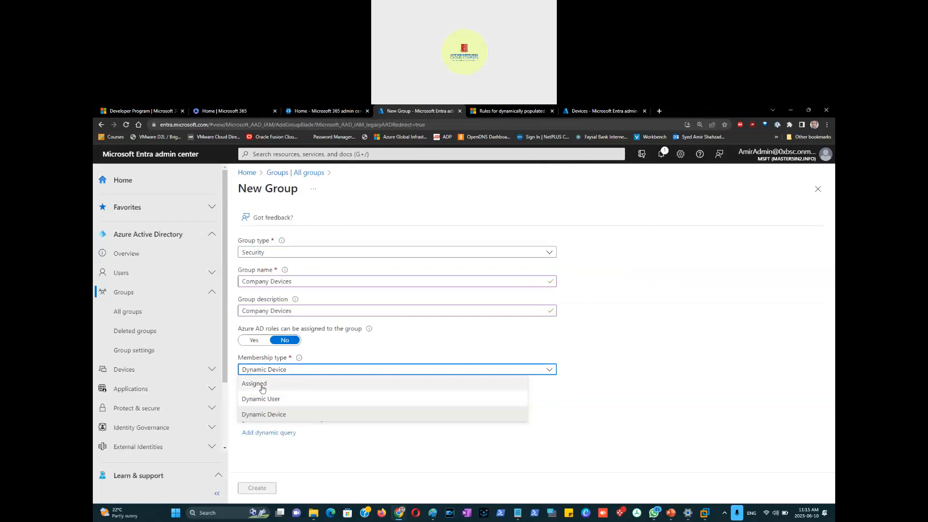
click(267, 385)
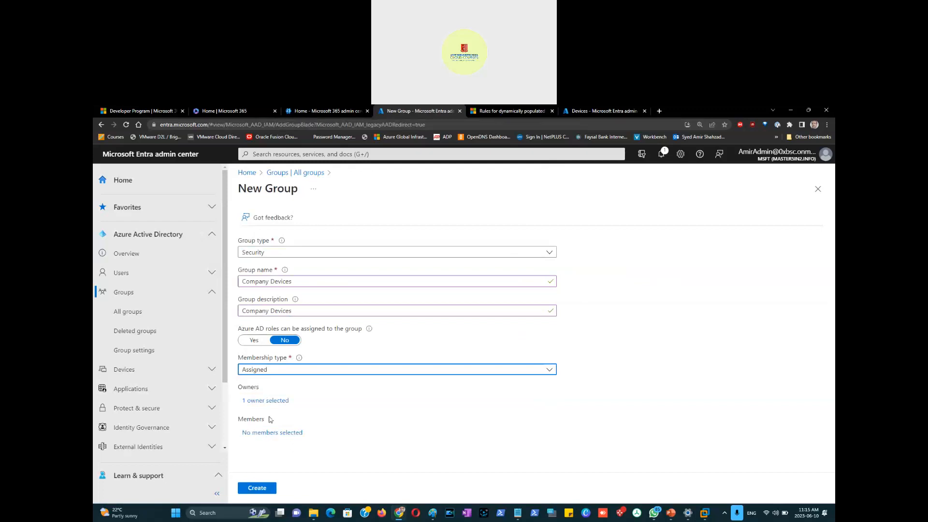
click(284, 375)
click(279, 415)
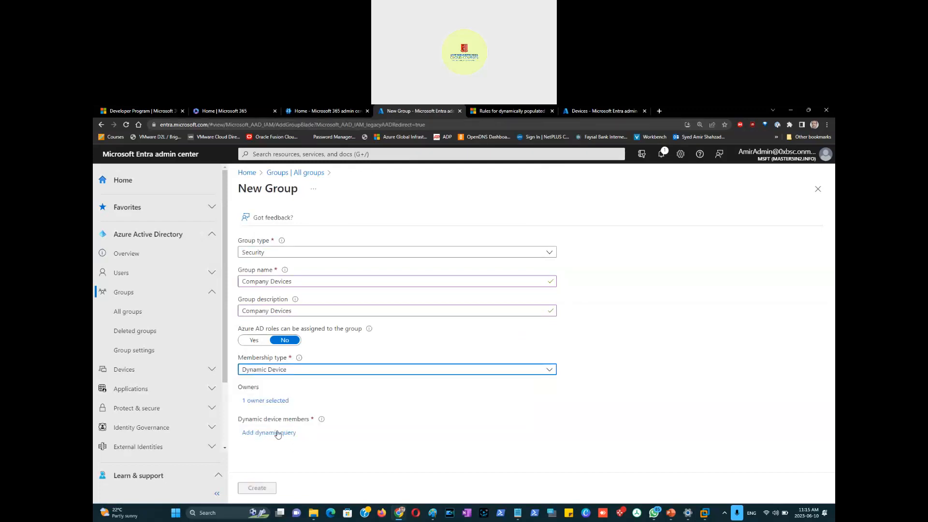
click(269, 433)
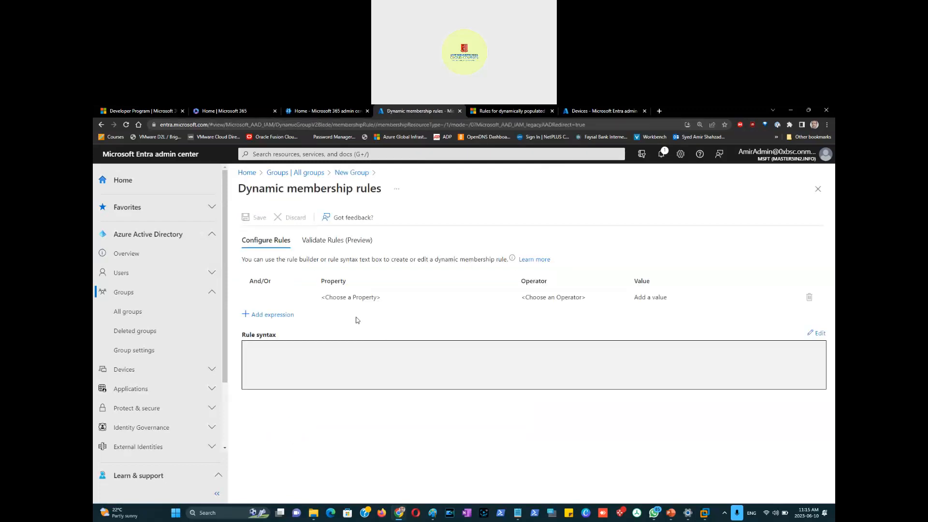
- Try a rule based on deviceOSType with the Contains operator
click(505, 298)
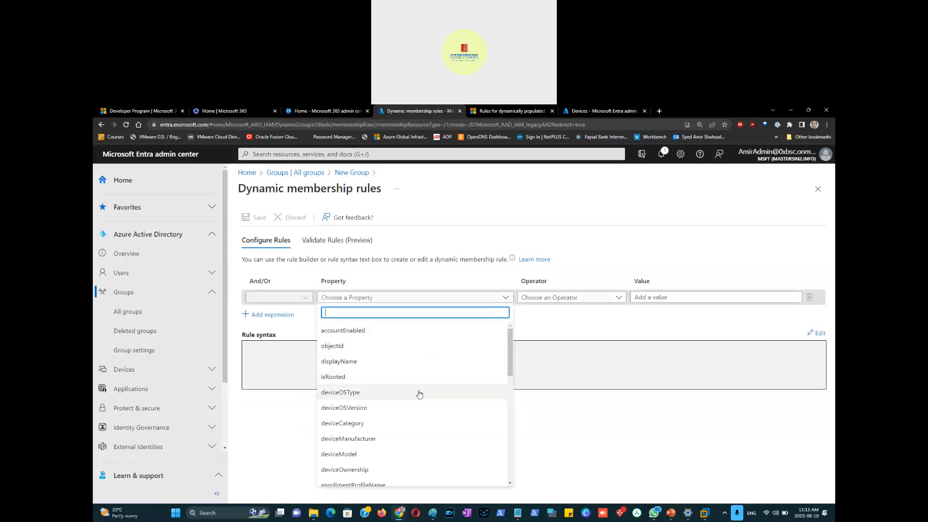
click(369, 393)
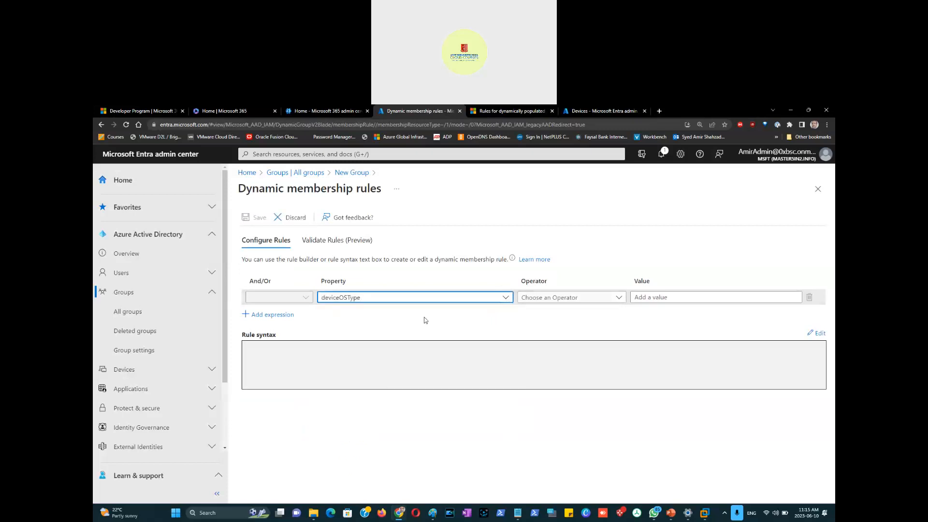
click(619, 298)
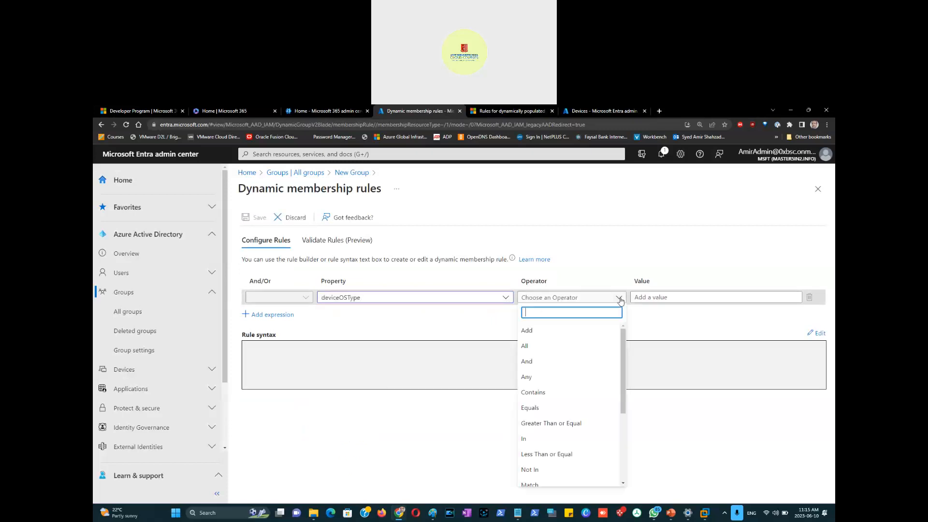
click(541, 392)
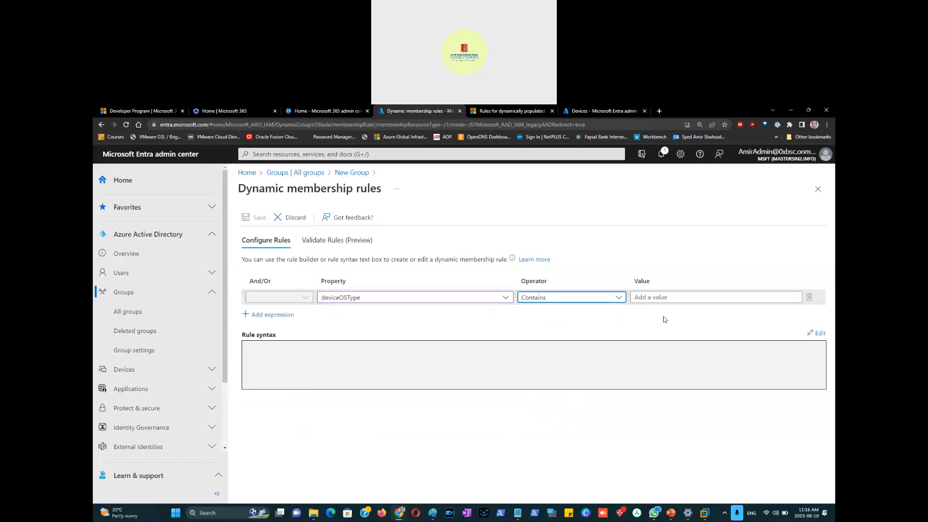
click(734, 299)
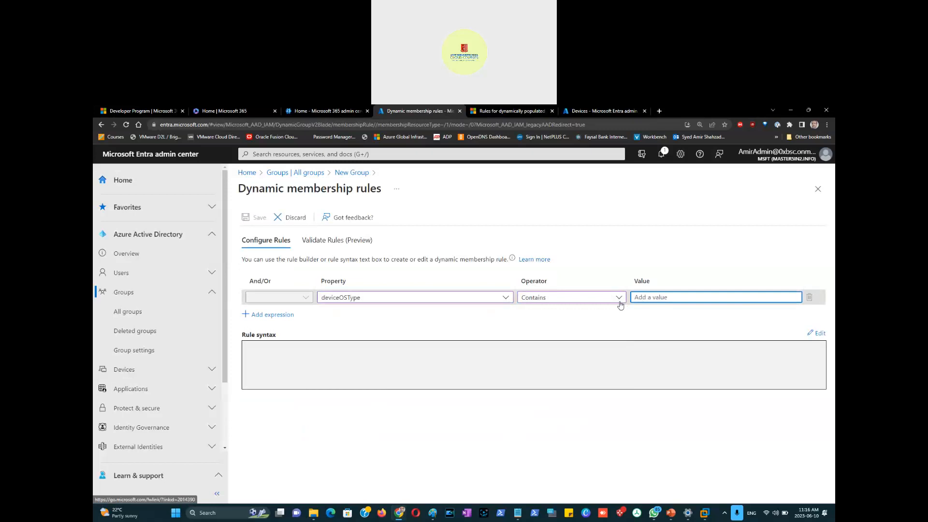
click(619, 301)
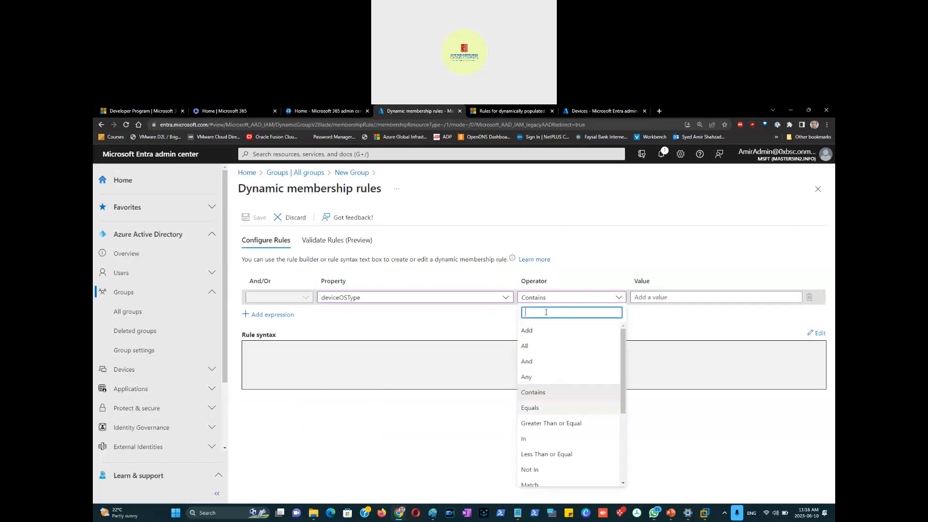
click(581, 265)
- Change the rule to deviceManufacturer Equals and begin typing 'Mic' as the value
click(504, 298)
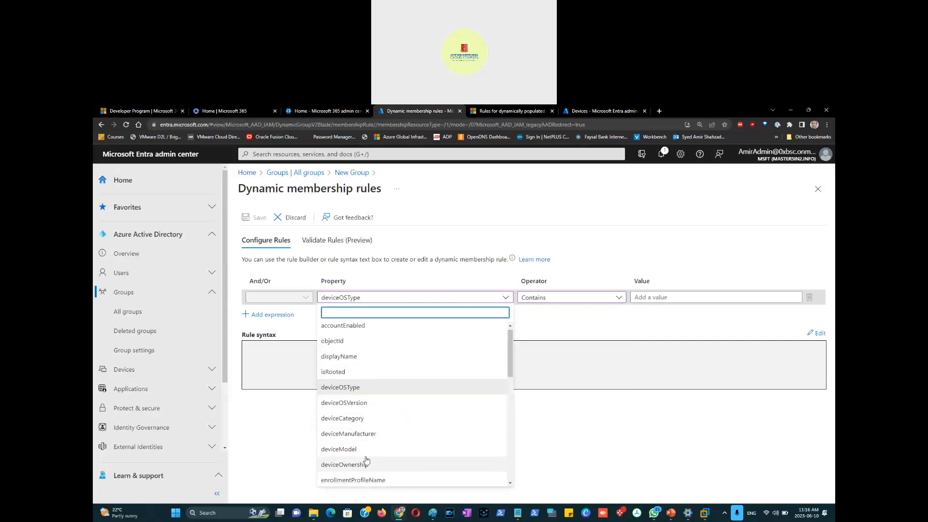
scroll(365, 437, down, 1)
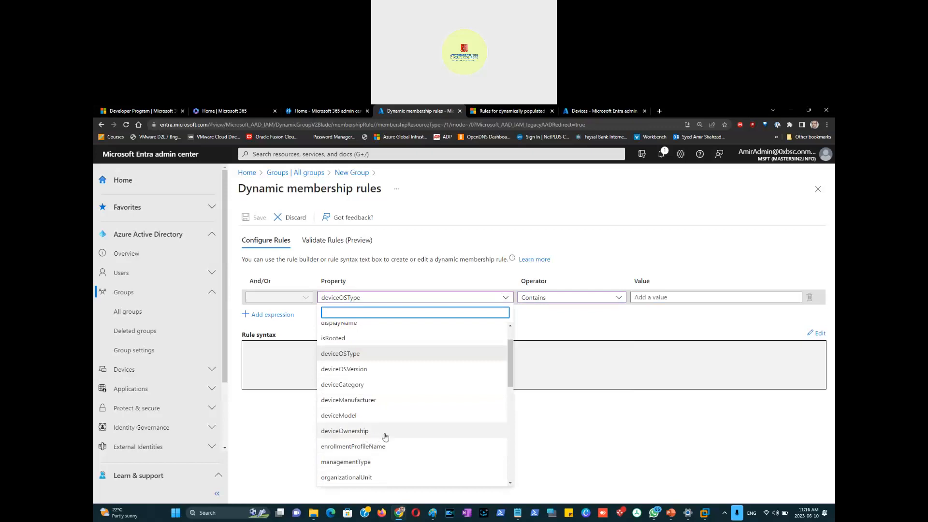
scroll(381, 448, down, 1)
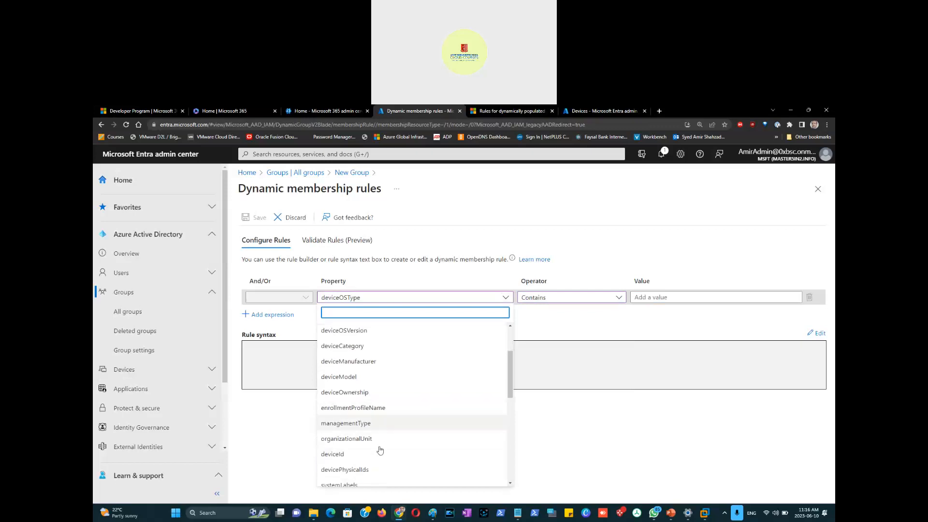
scroll(379, 448, down, 2)
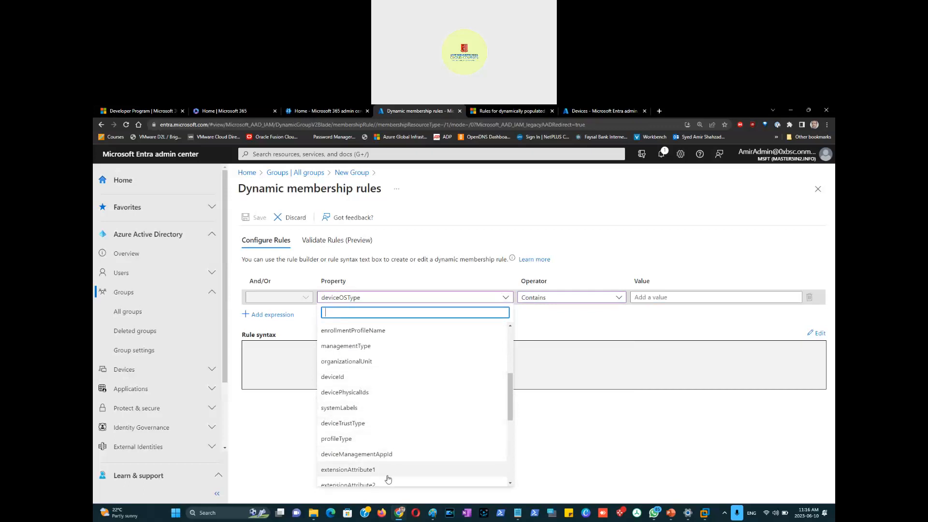
scroll(382, 393, up, 2)
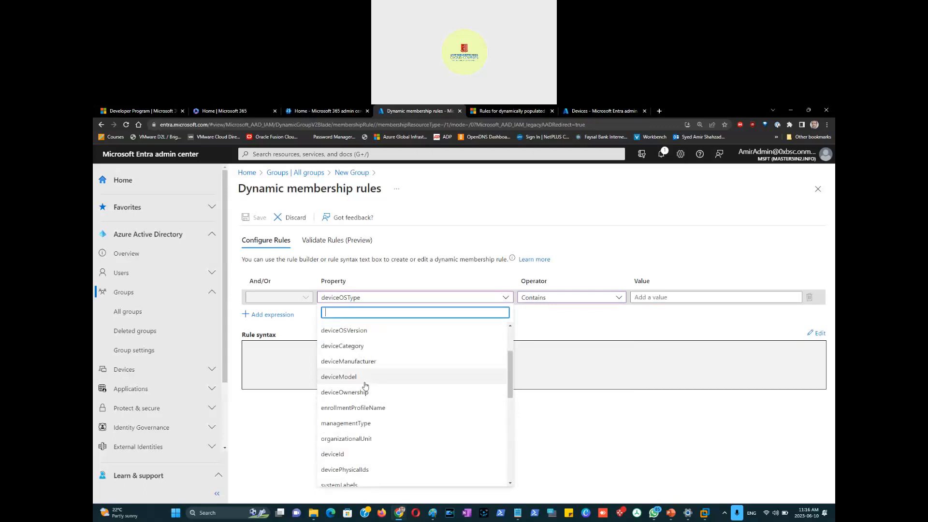
scroll(368, 399, up, 2)
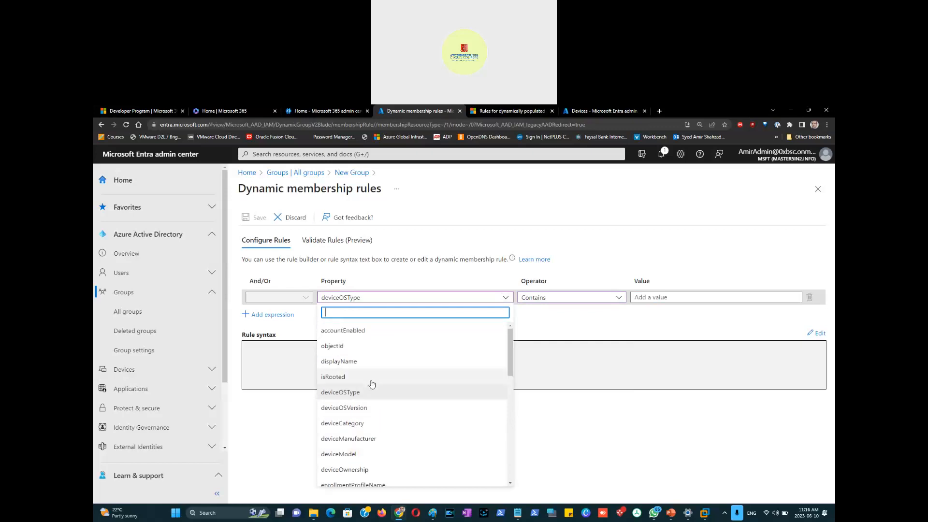
click(369, 438)
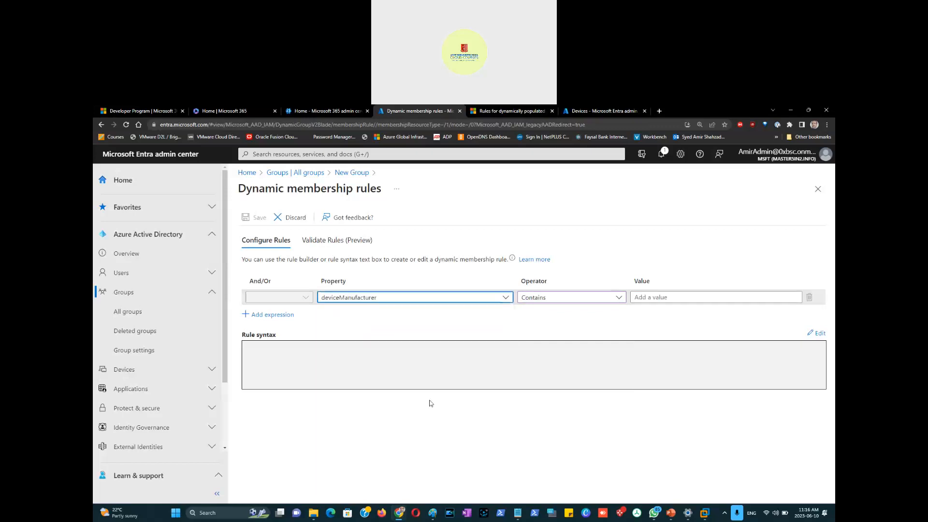
click(621, 301)
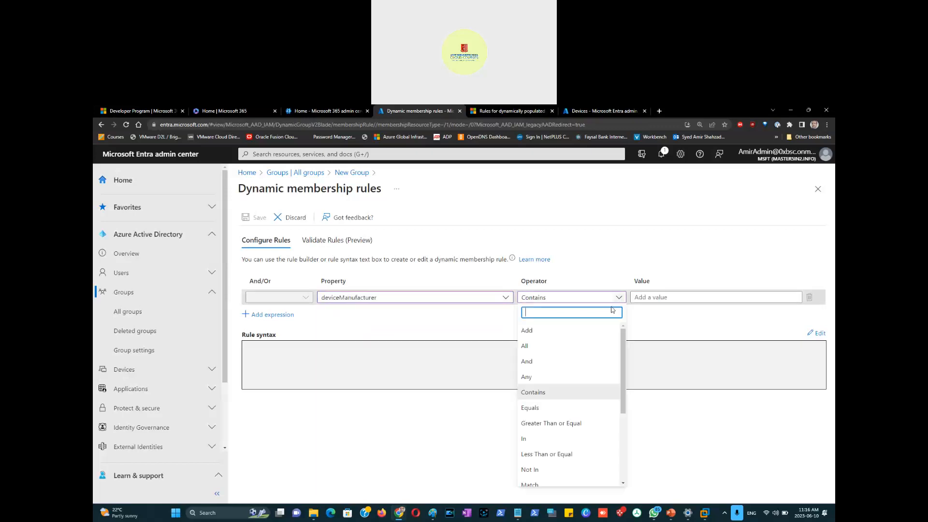
click(538, 408)
click(645, 298)
text(Microsoft)
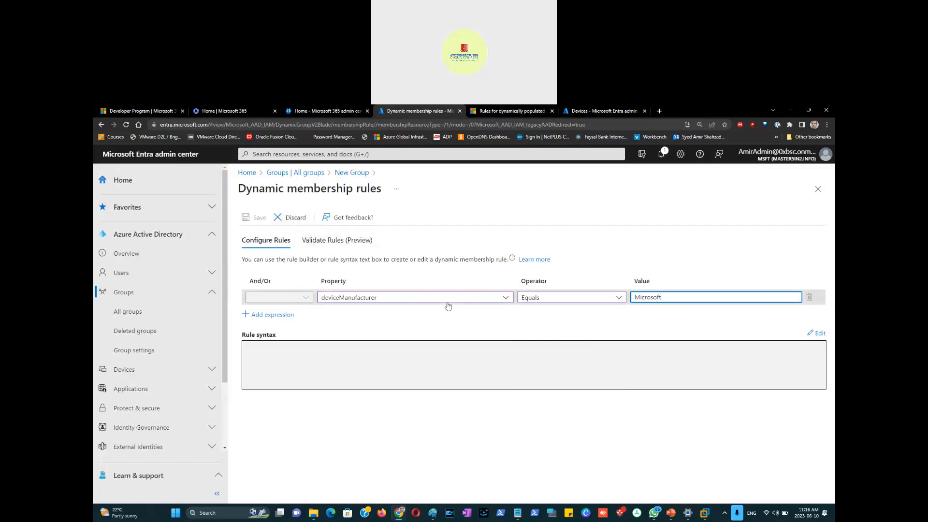
- Switch the rule property to displayName
click(505, 298)
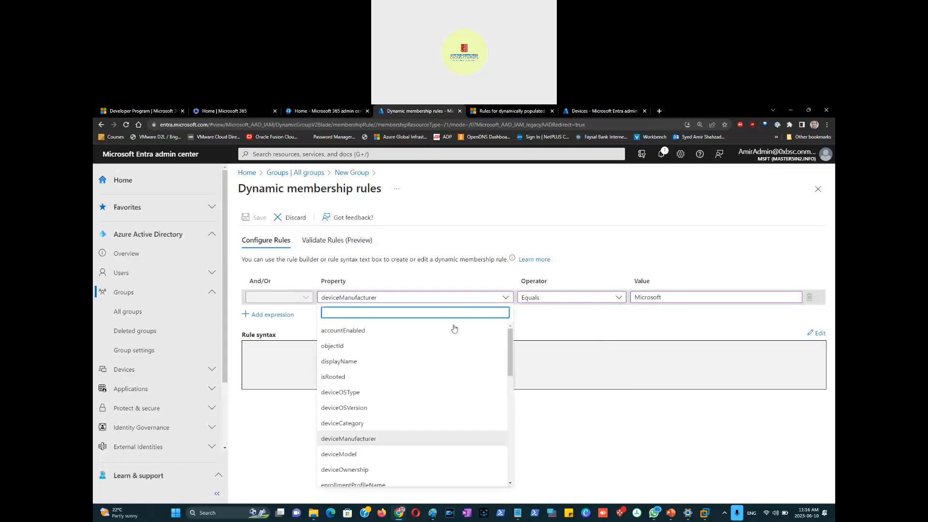
click(360, 364)
click(506, 298)
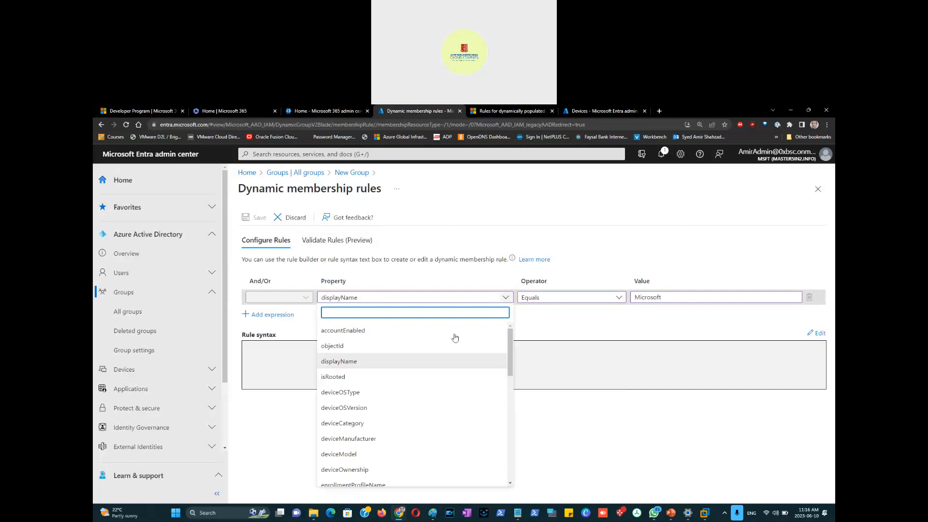
scroll(386, 420, down, 1)
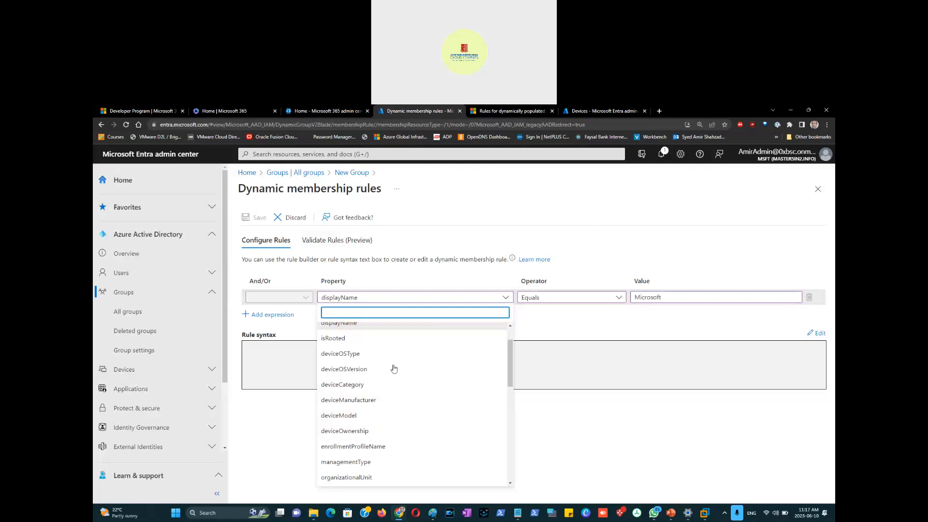
scroll(402, 420, down, 3)
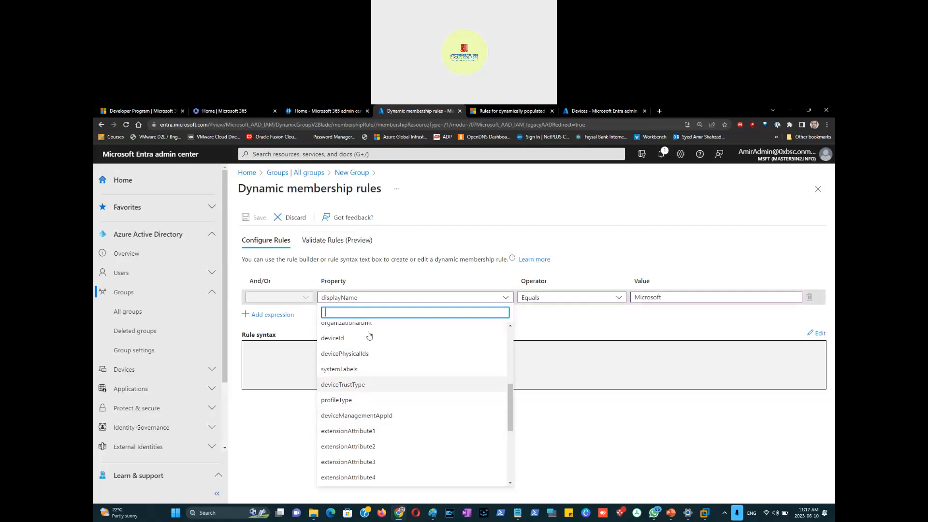
scroll(370, 350, up, 3)
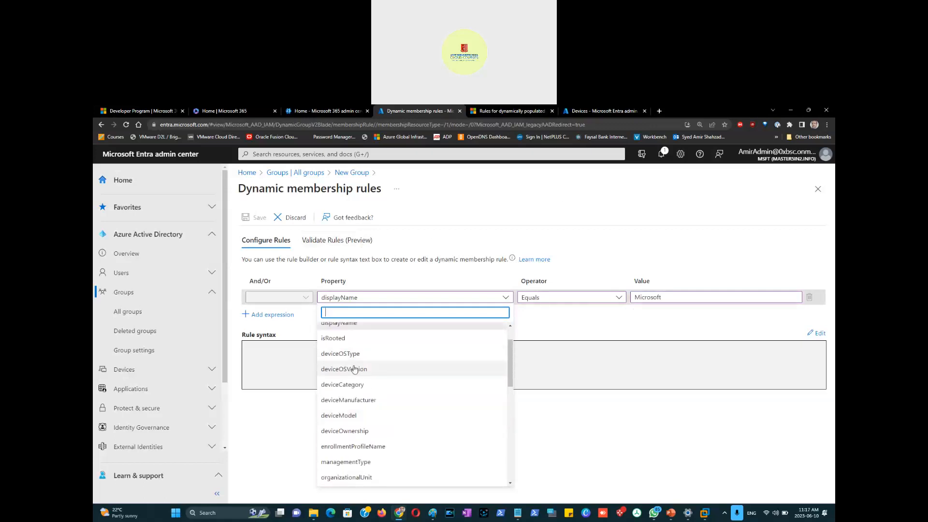
click(657, 273)
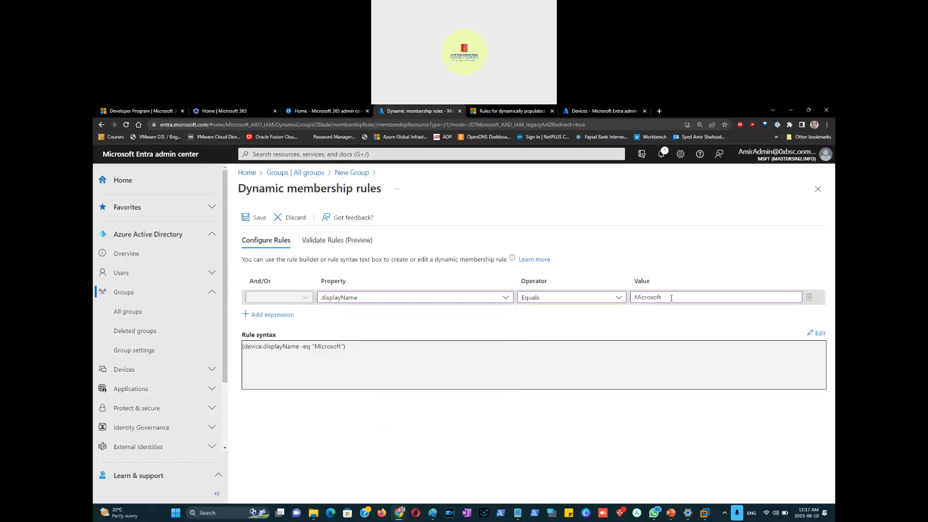
- Keep Equals with value 'Microsoft', then head back to the New Group form
drag(668, 297, 622, 298)
click(621, 298)
click(590, 216)
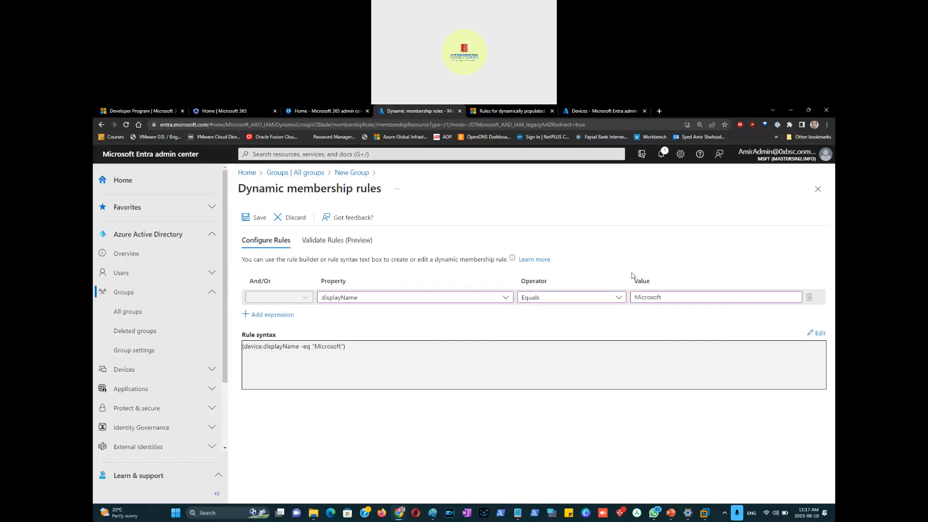
drag(665, 299, 633, 301)
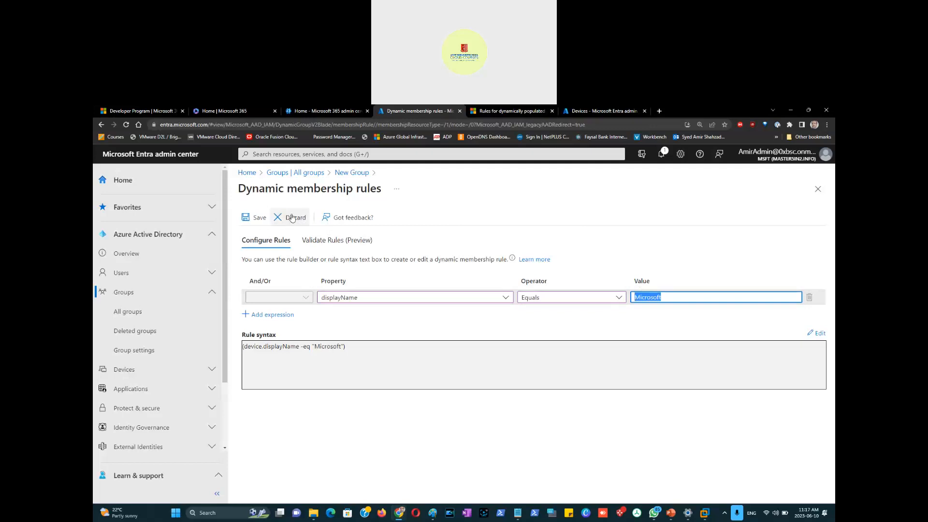
click(346, 175)
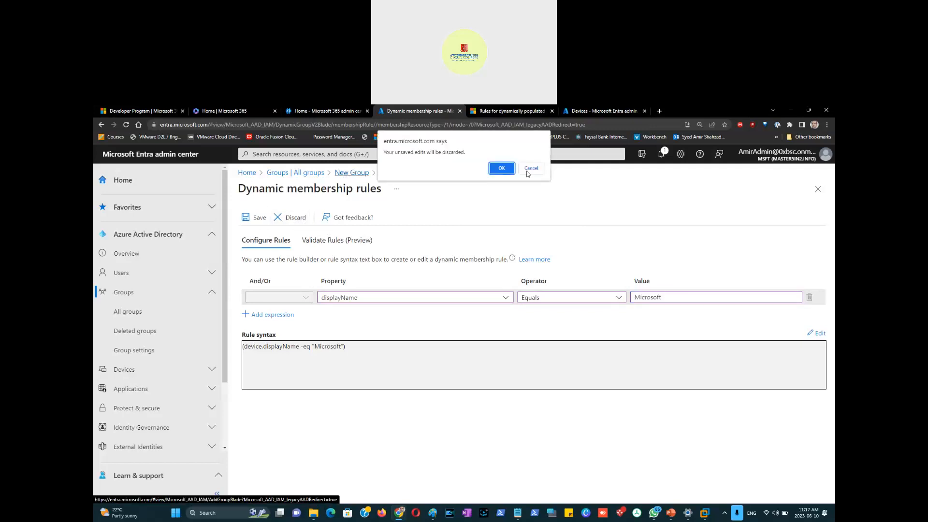
- Discard the rule edits, switch membership to Assigned, and create the Company Devices group
click(500, 170)
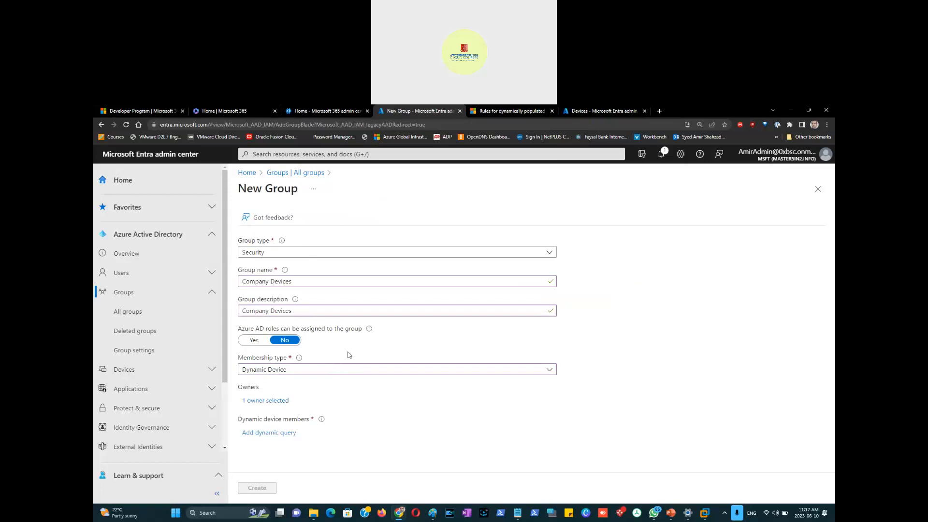
click(290, 370)
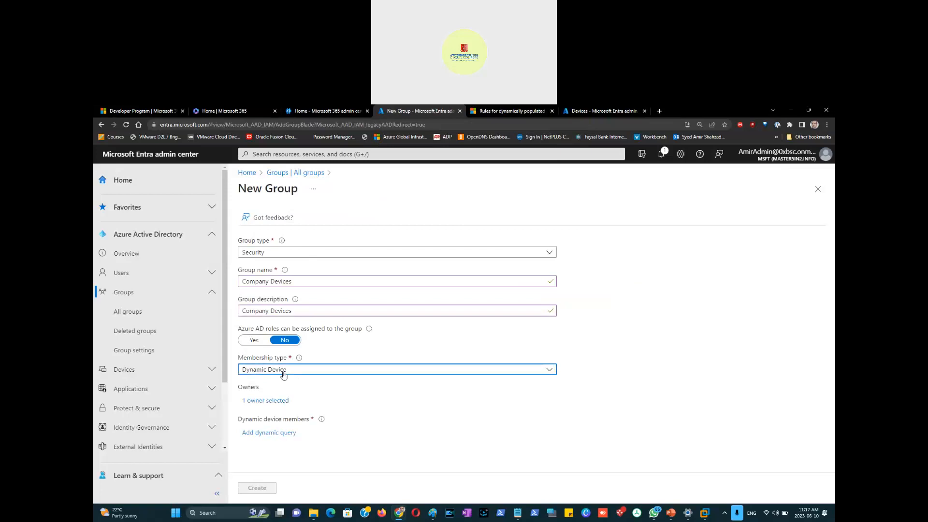
click(270, 385)
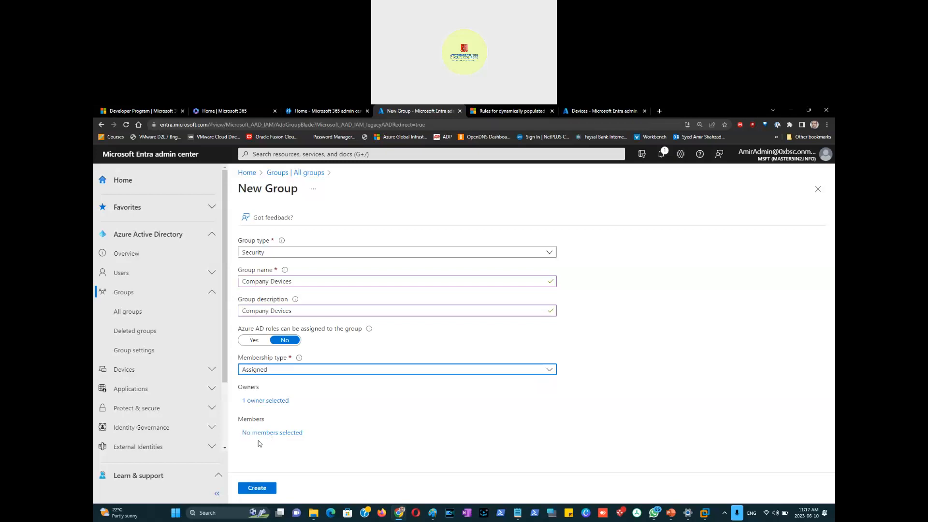
click(264, 489)
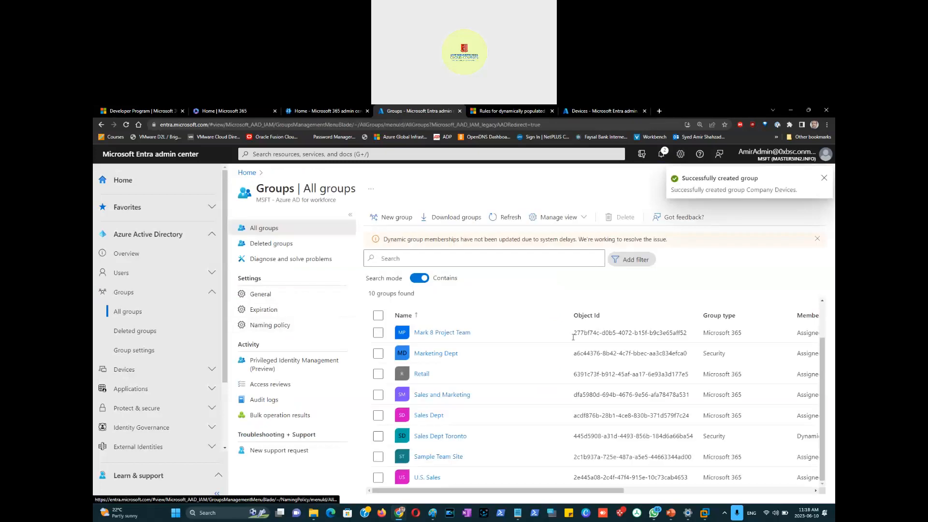
- Refresh the All groups list until Company Devices appears among 11 groups
click(508, 217)
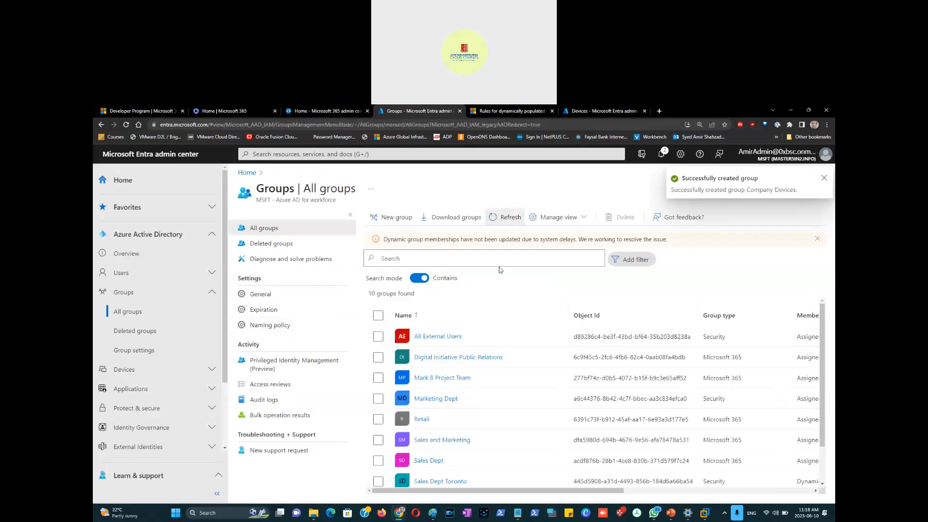
scroll(489, 367, down, 2)
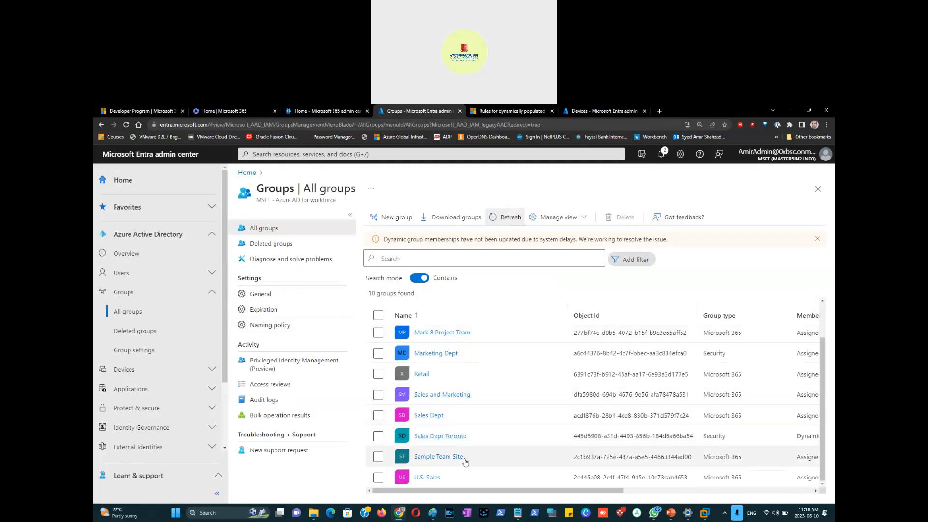
click(504, 218)
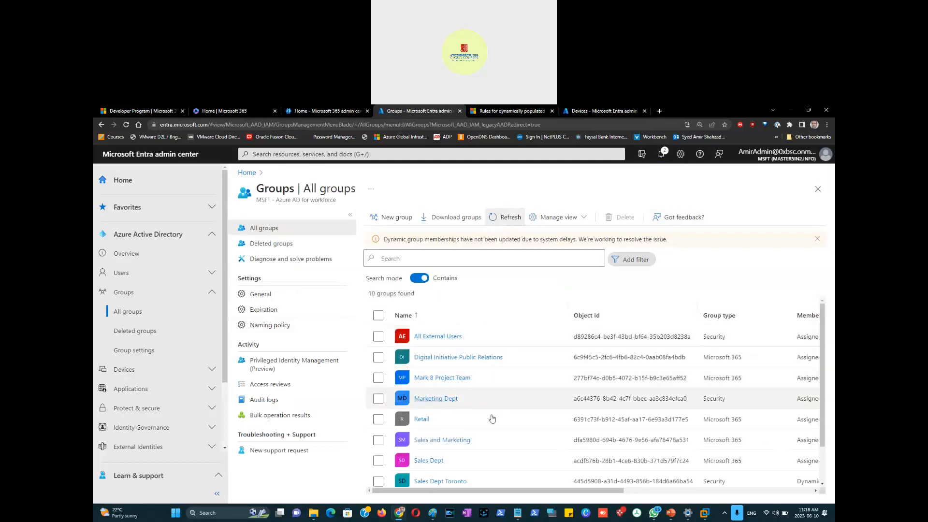
scroll(491, 420, down, 2)
scroll(491, 420, up, 2)
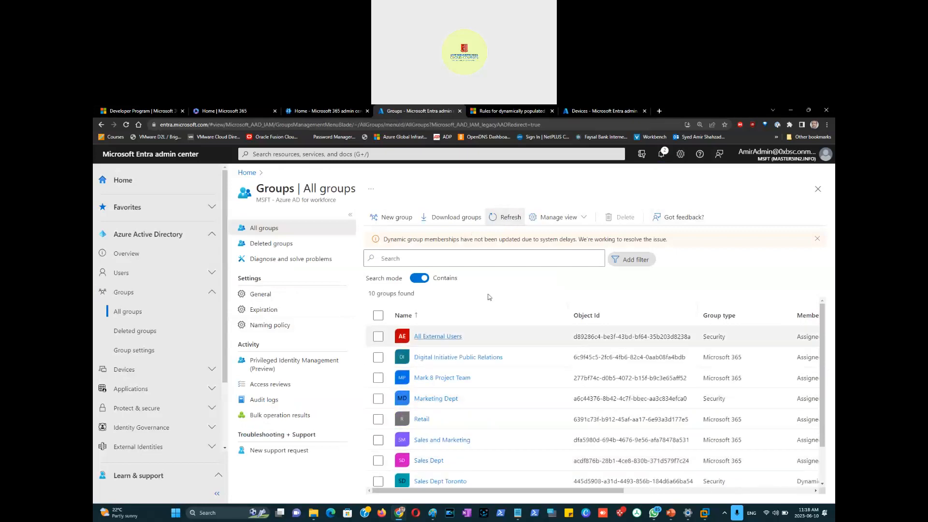
click(504, 217)
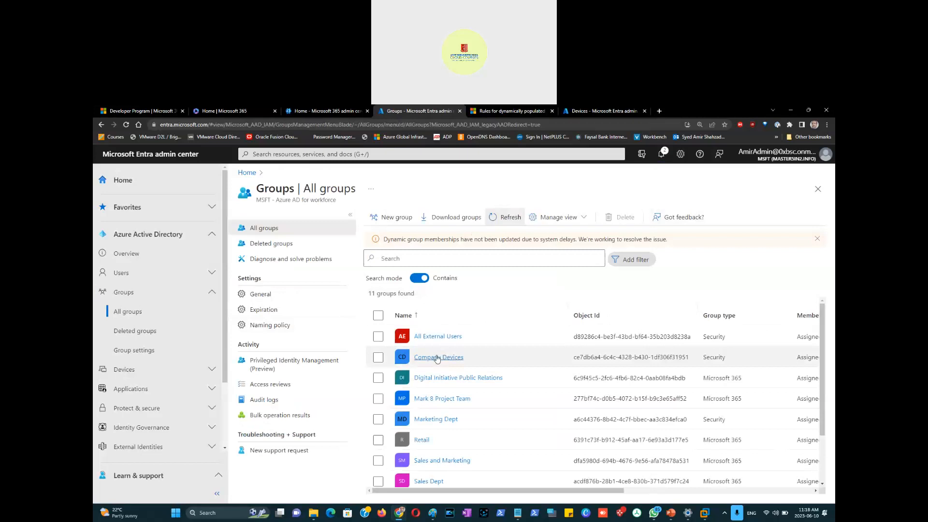
click(437, 358)
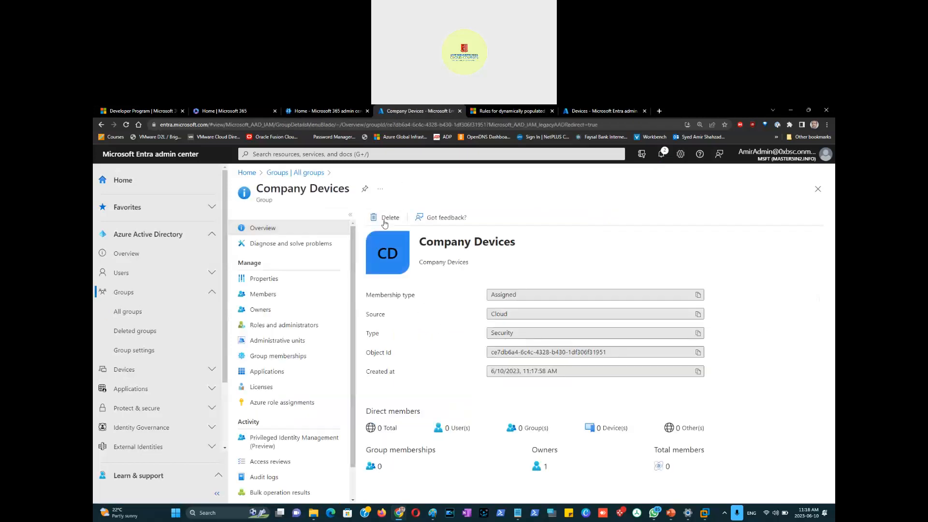
- Go to Company Devices' Members and choose Bulk operations > Import members
click(262, 294)
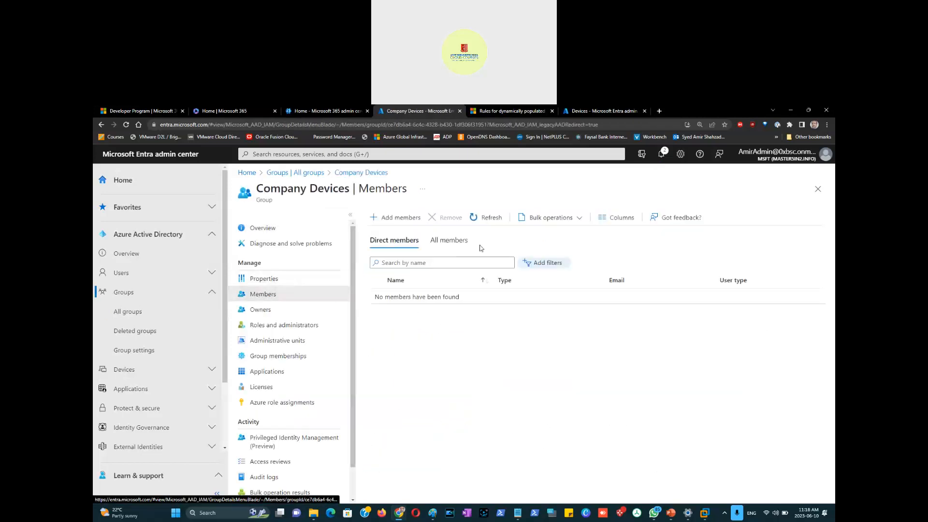
click(581, 222)
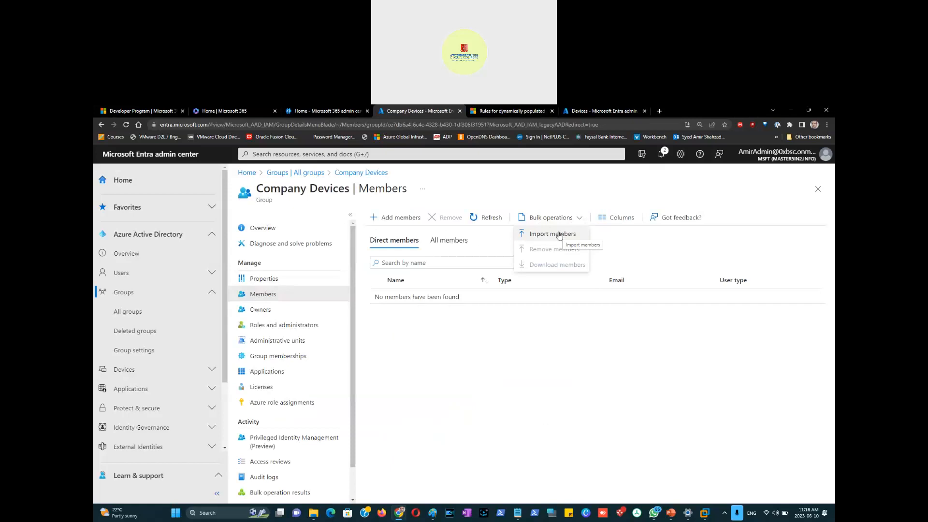
click(558, 236)
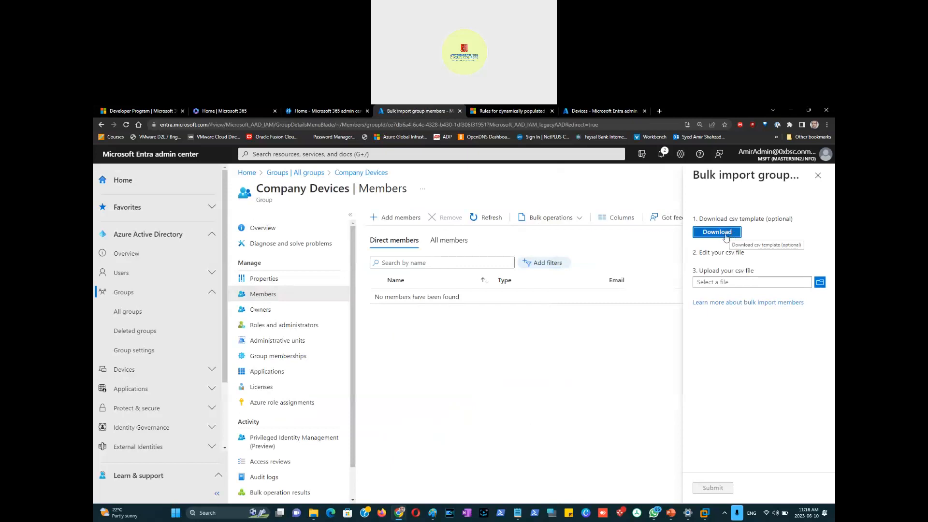
- Download GroupImportMembersTemplate.csv to Downloads and open it in Excel
click(726, 237)
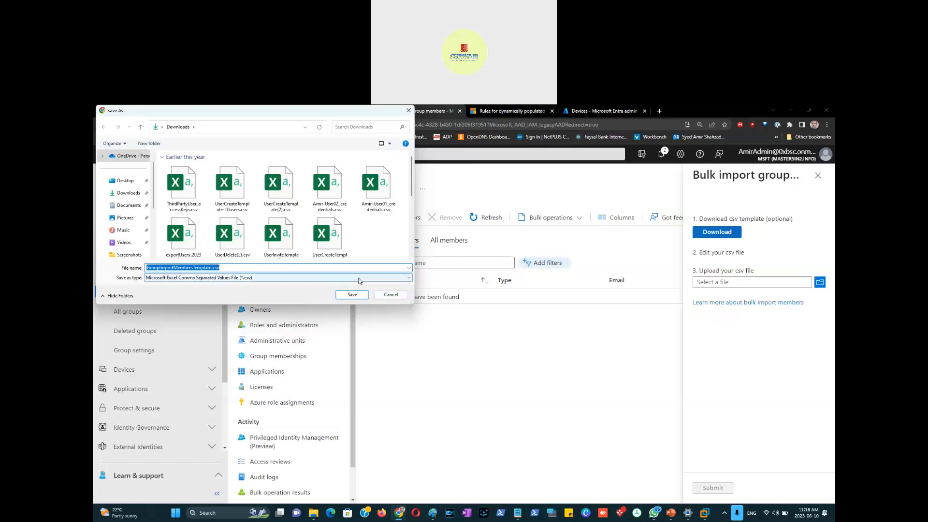
click(352, 295)
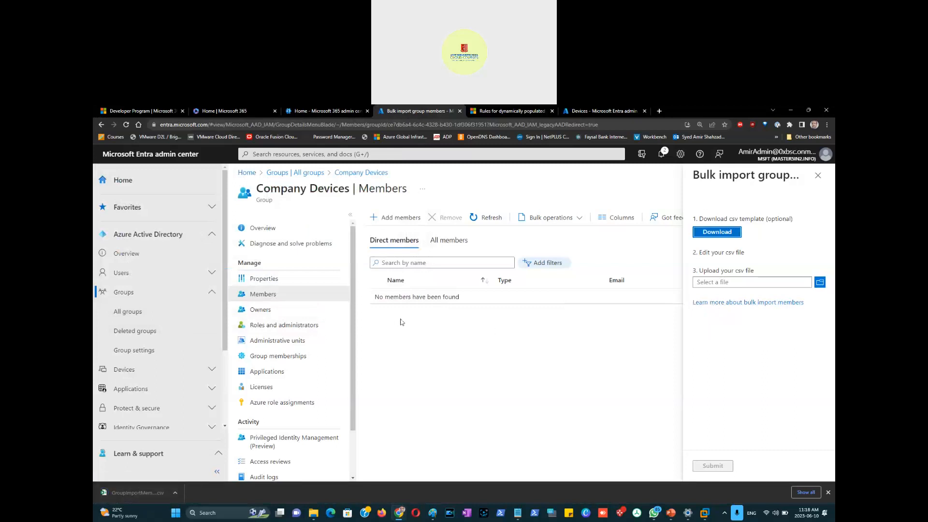
click(126, 492)
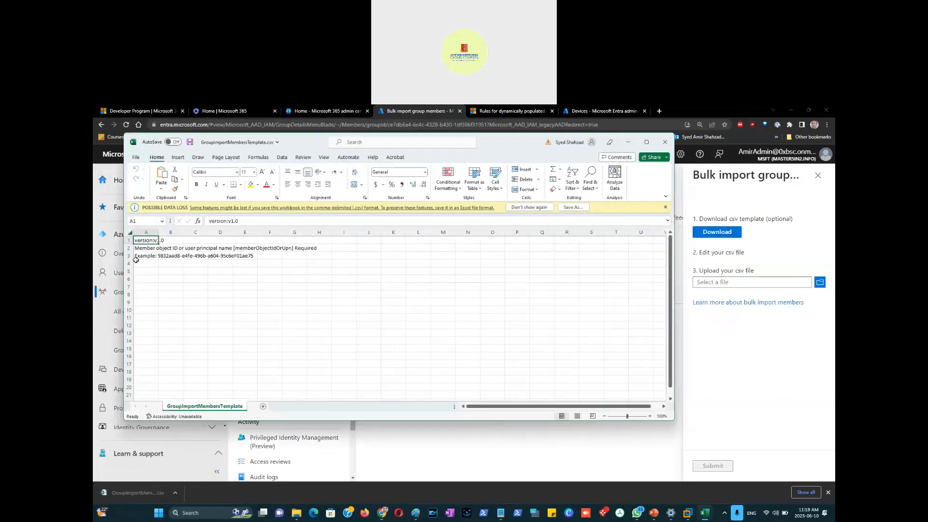
- Check the template's A2 note showing the member column expects ObjectId, then minimize Excel
click(247, 248)
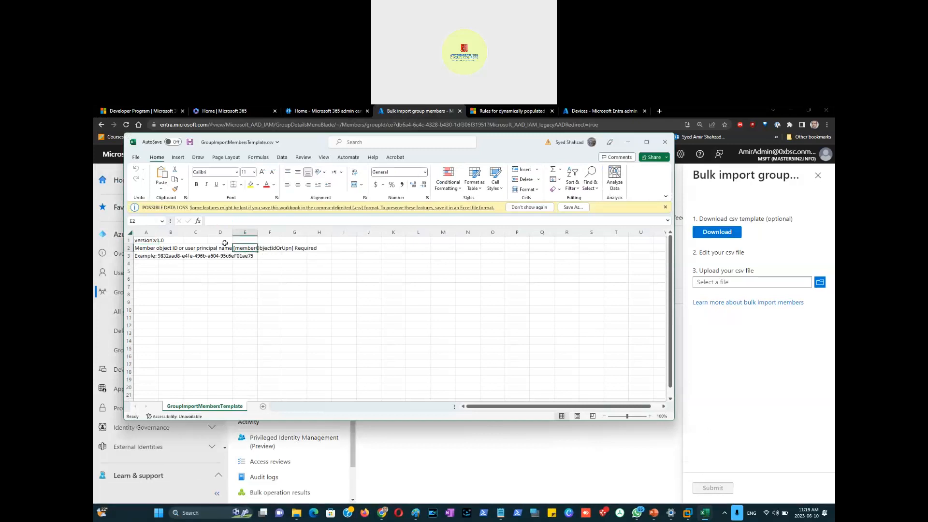
click(268, 249)
click(148, 248)
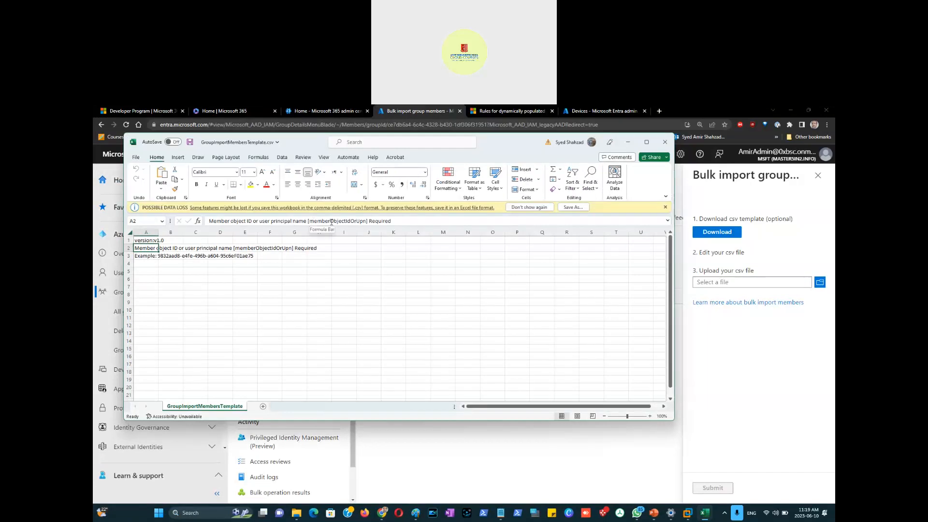
drag(330, 221, 352, 221)
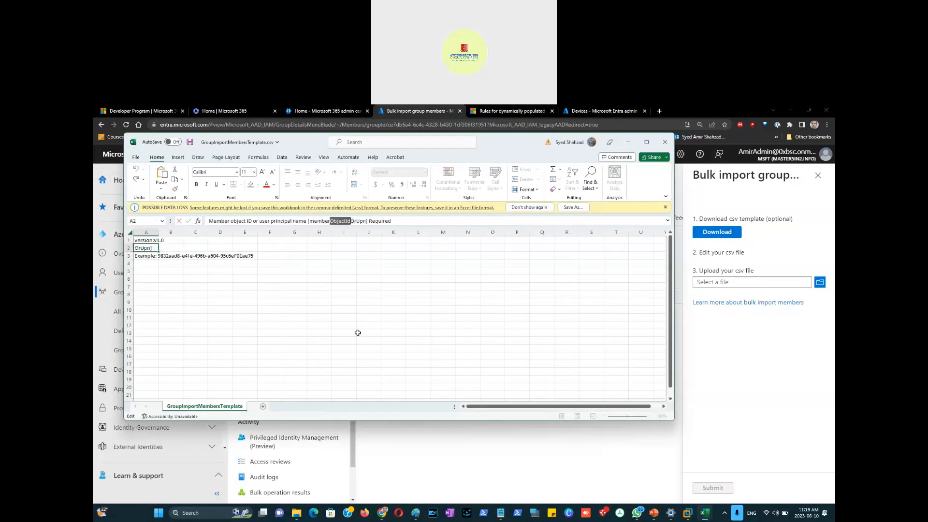
click(148, 256)
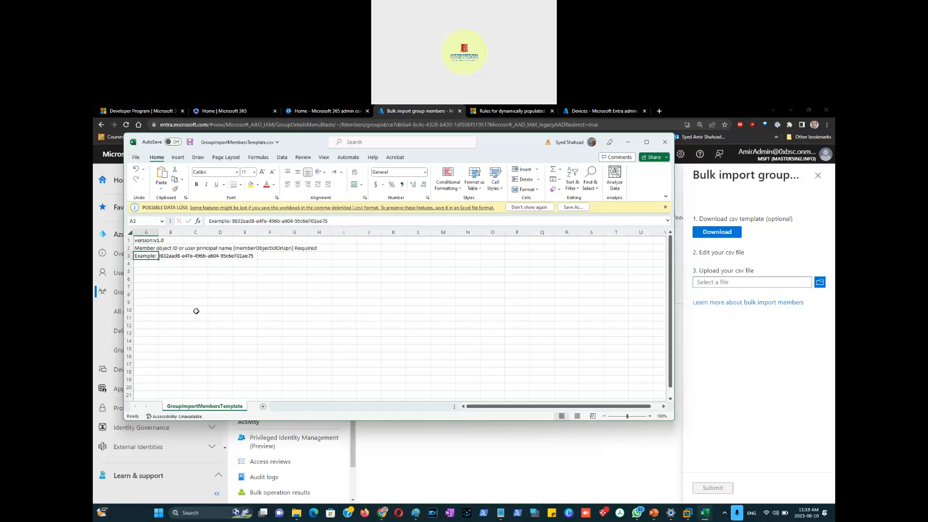
click(630, 145)
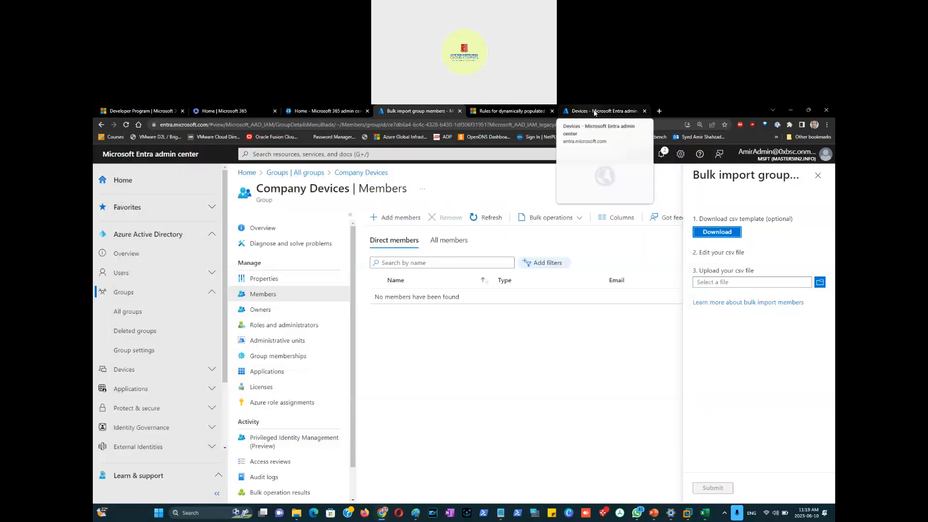
- Copy DESKTOP-LR6K8JL's Object ID from its device page and return to the bulk import tab
click(592, 111)
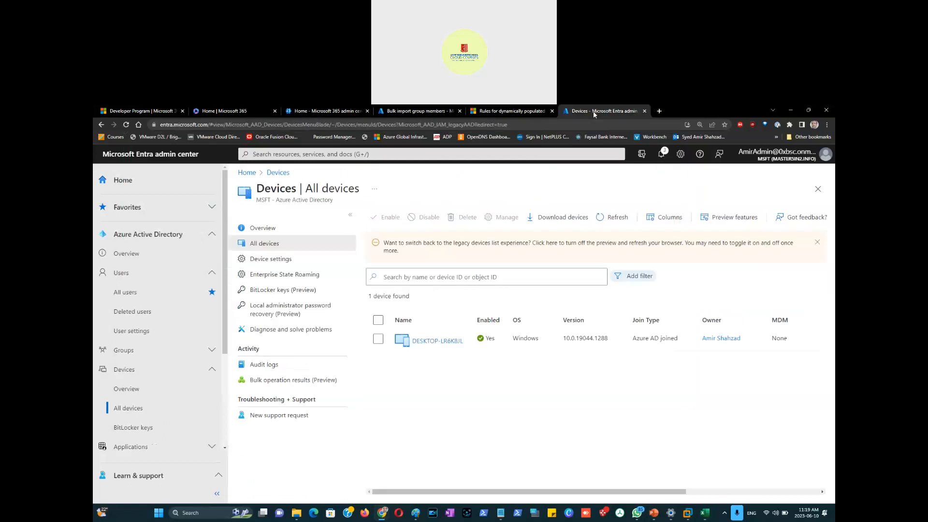
click(436, 342)
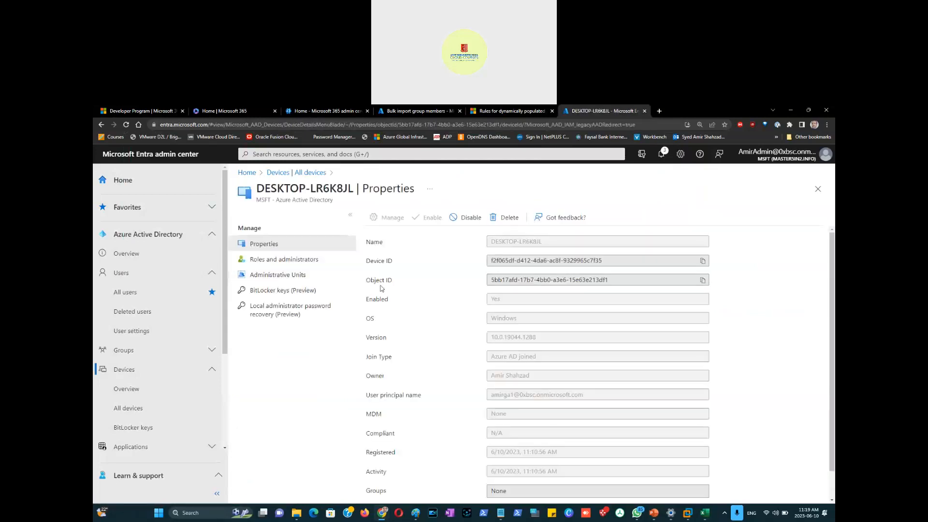
click(702, 280)
click(416, 110)
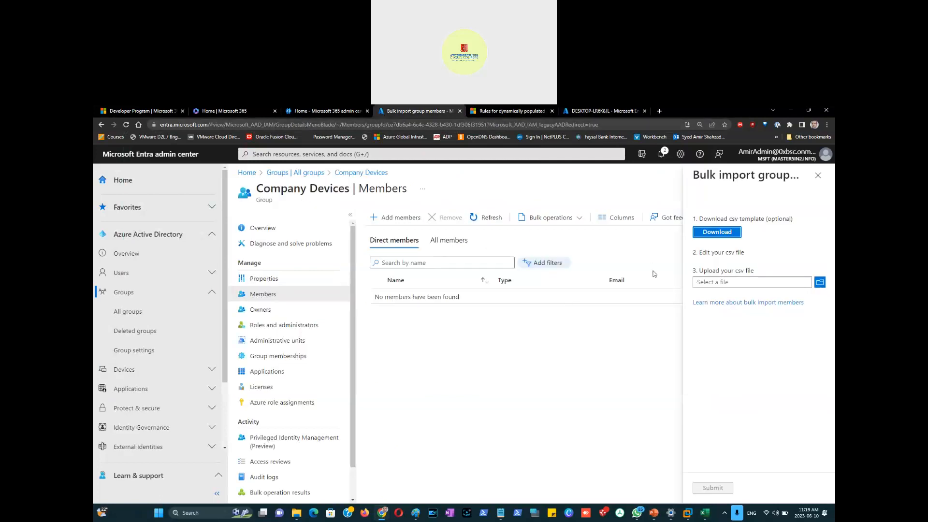
- Replace A3's example with the device's Object ID, then save and close the CSV template
click(703, 513)
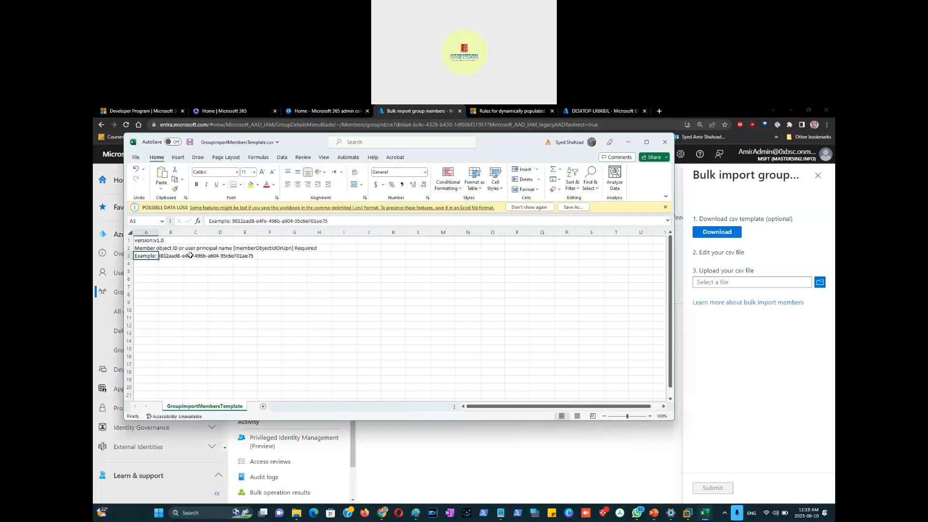
key(Delete)
key(ctrl+v)
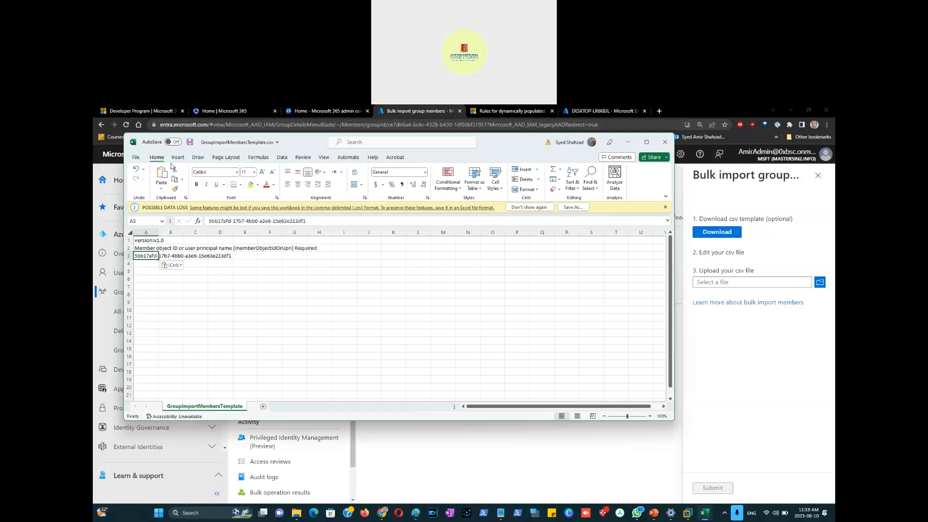
click(190, 143)
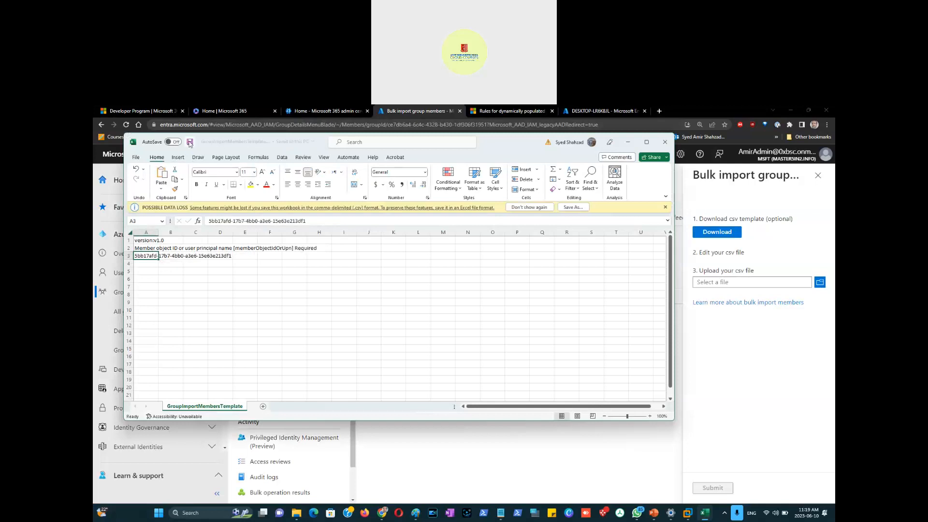
click(667, 144)
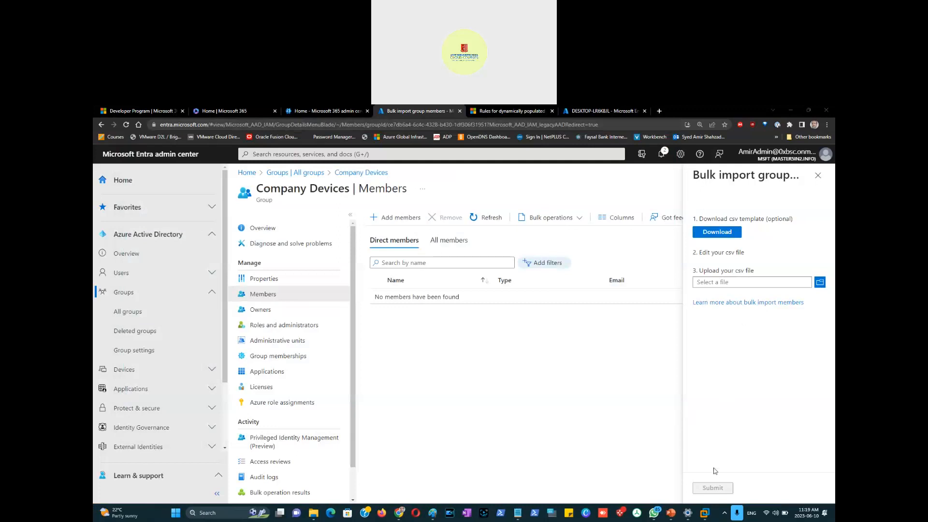
- Upload GroupImportMembersTemplate.csv from Downloads and submit the bulk member import
click(819, 282)
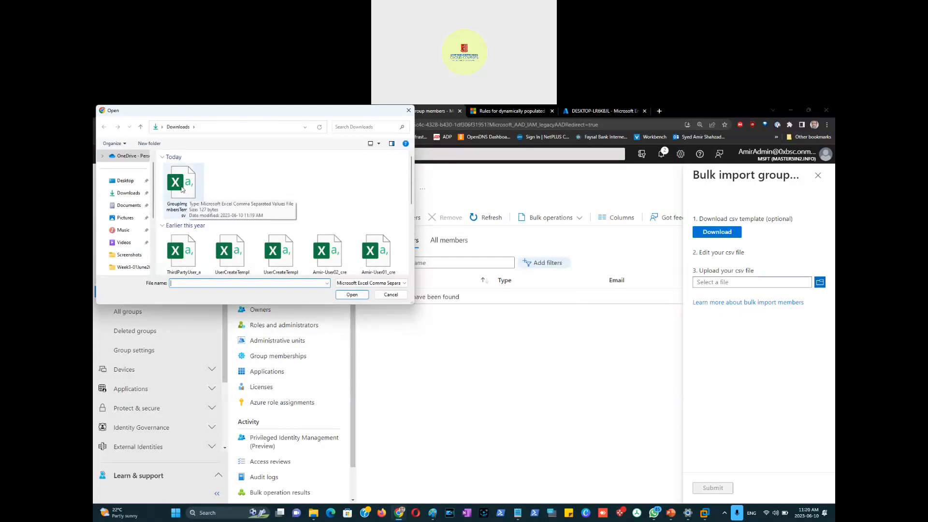
double_click(182, 189)
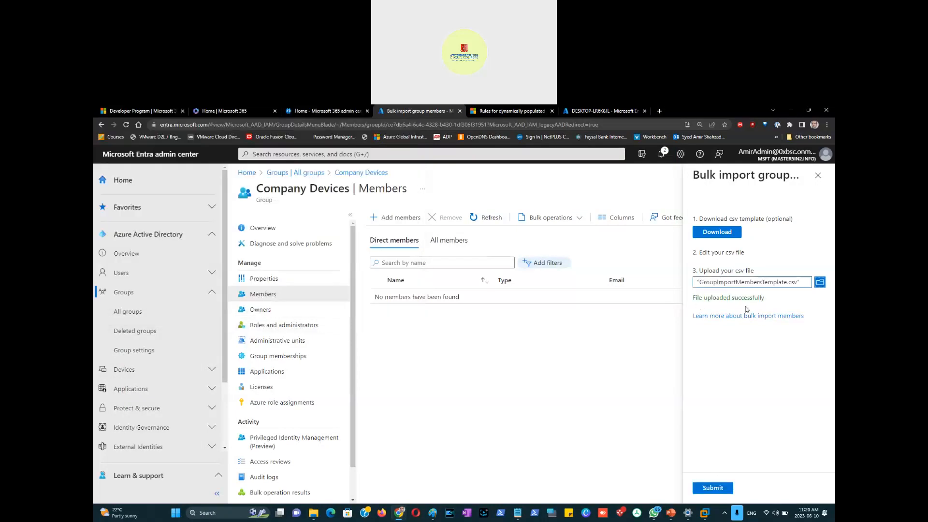
click(712, 488)
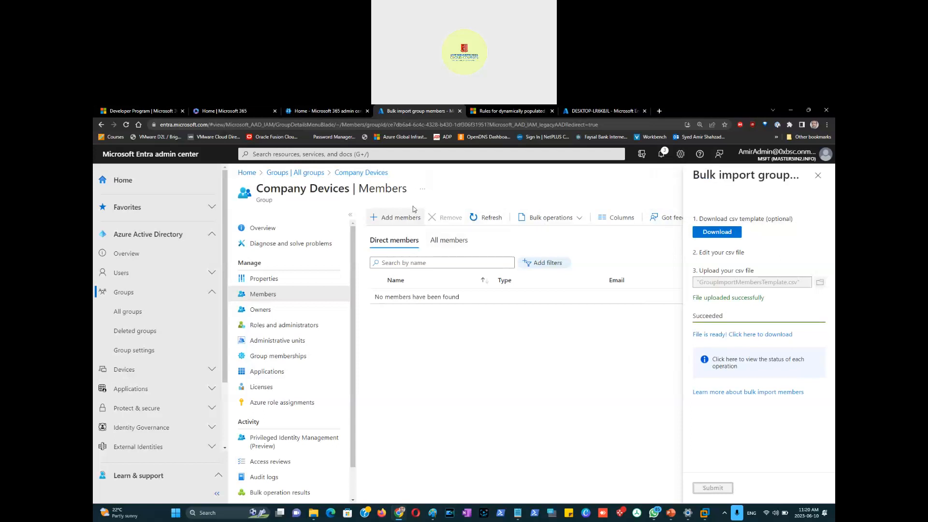
- Refresh Company Devices' members to show DESKTOP-LR6K8JL and screenshot the member list
click(482, 218)
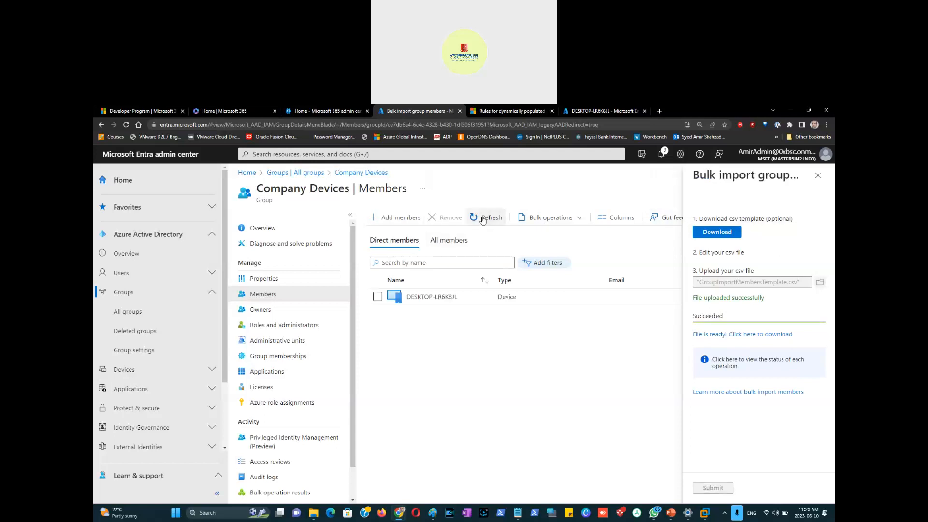
click(482, 219)
key(super+shift+s)
drag(196, 148, 830, 503)
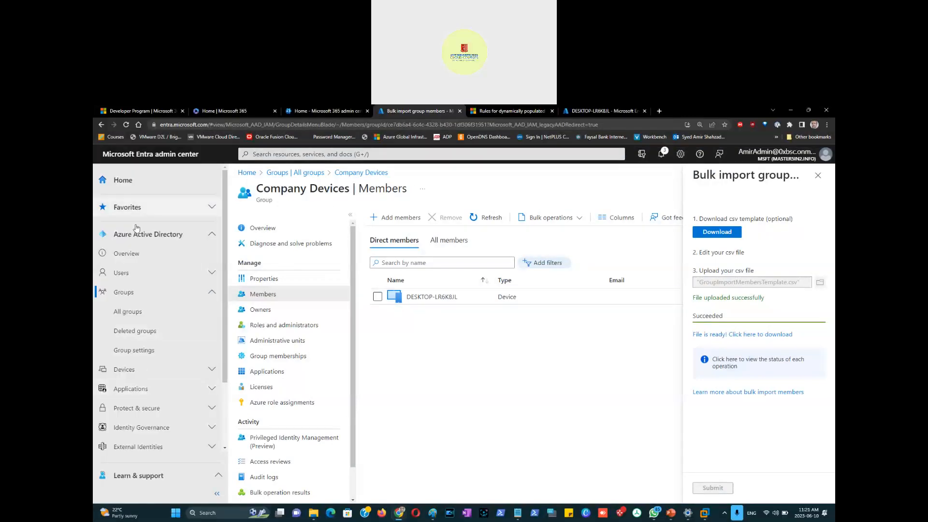
- Open DESKTOP-LR6K8JL's properties from Devices > All devices
click(126, 372)
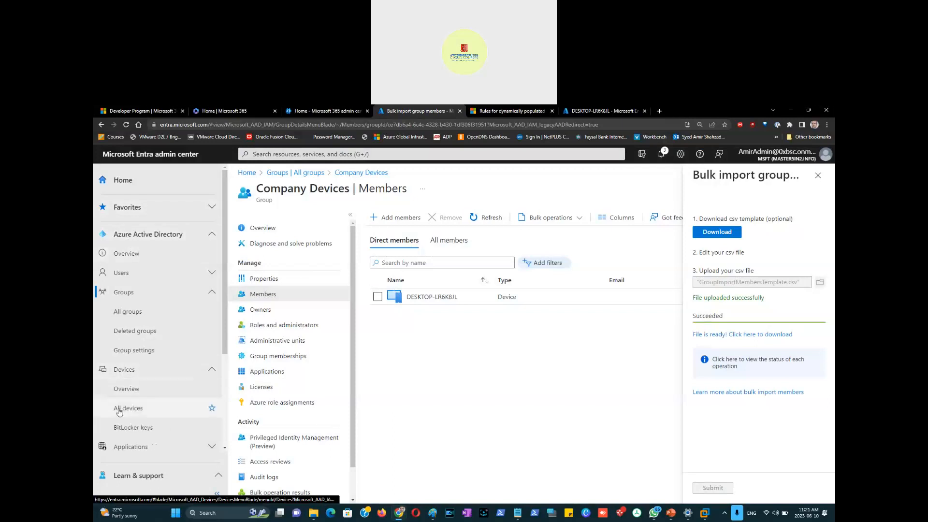
click(126, 408)
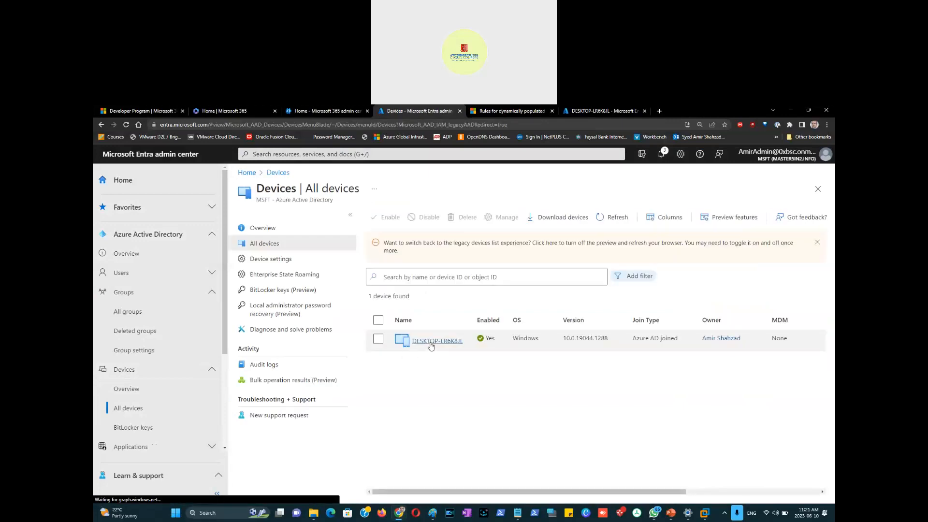
click(431, 342)
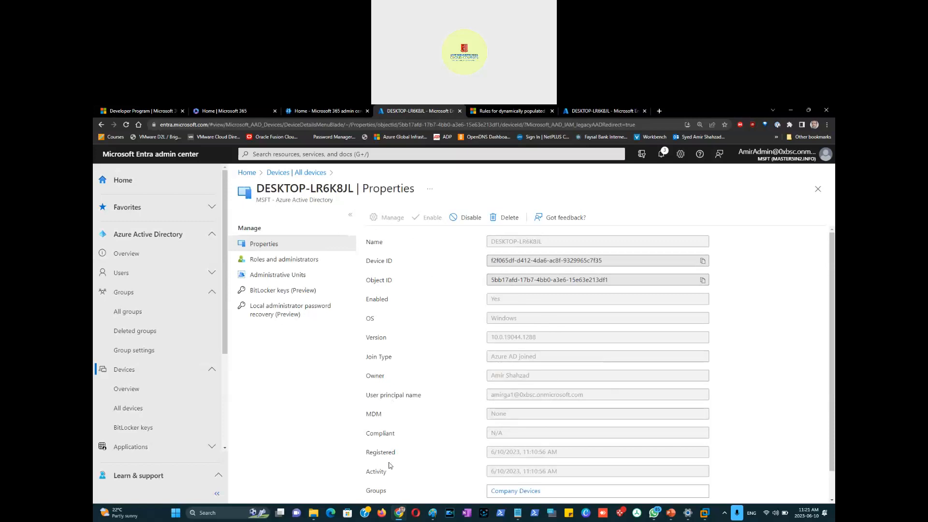
scroll(389, 465, down, 1)
scroll(393, 301, up, 1)
- Check its Azure AD joined type, Object ID and Company Devices group, then return to All devices
drag(539, 360, 490, 361)
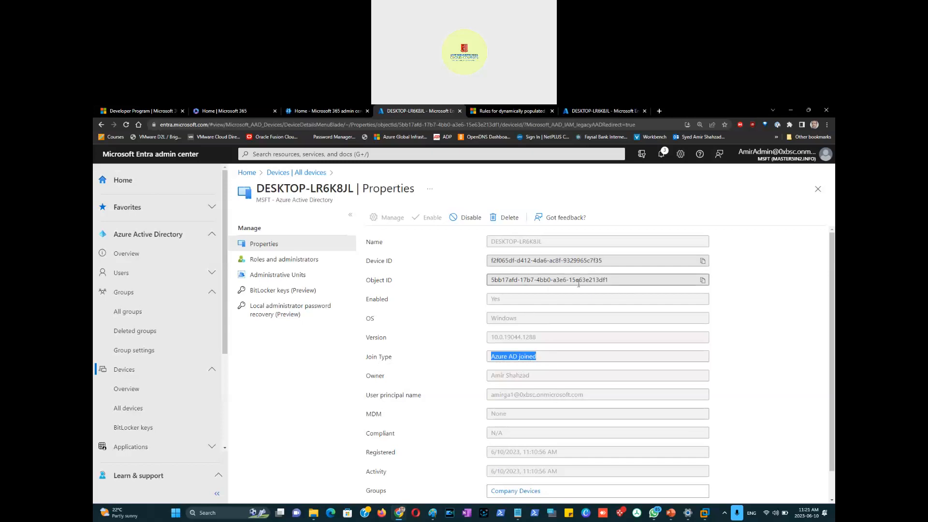
drag(645, 278, 452, 280)
right_click(519, 280)
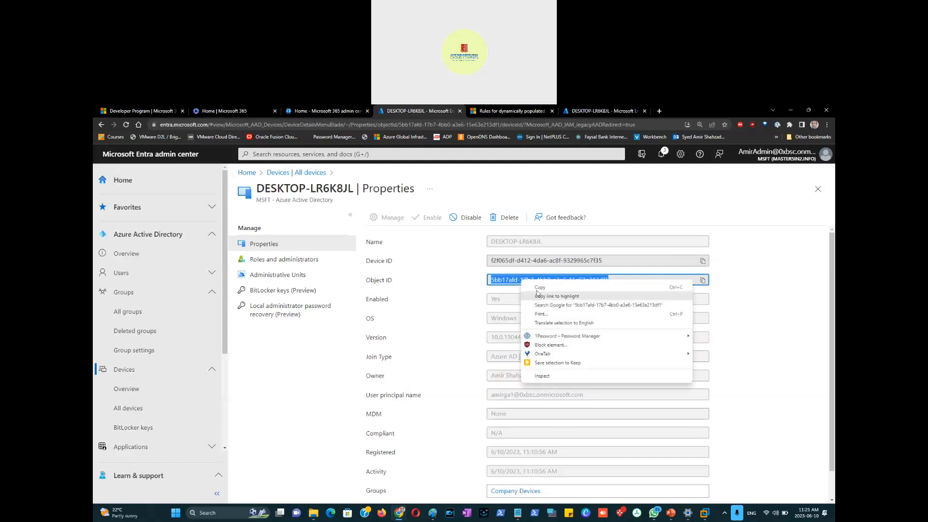
click(478, 184)
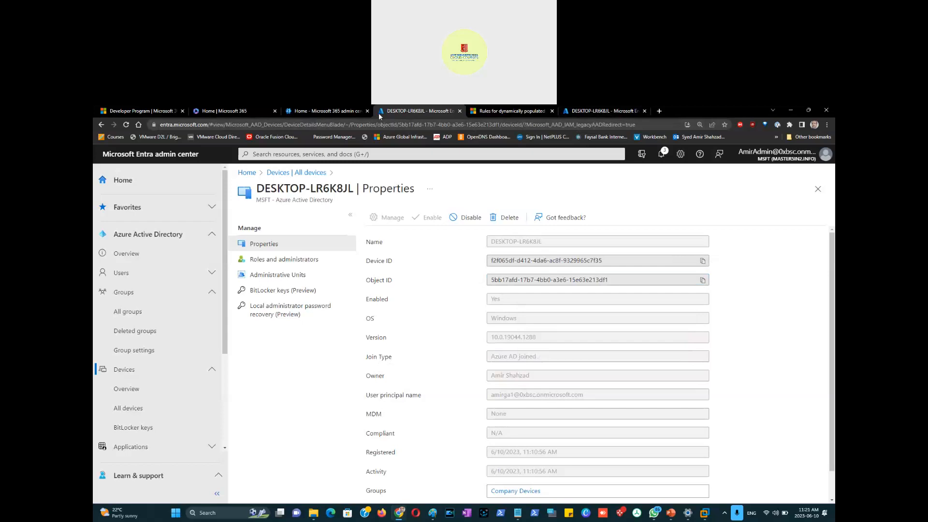
click(579, 114)
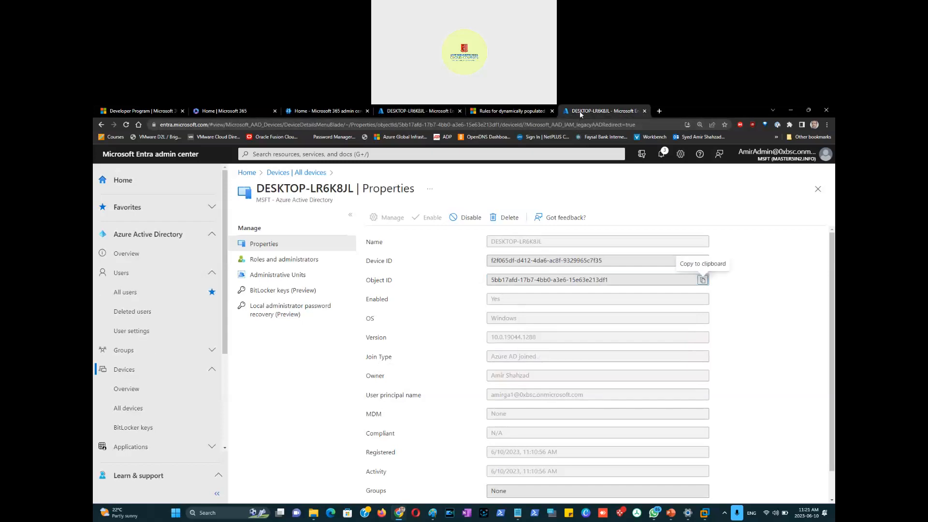
click(542, 115)
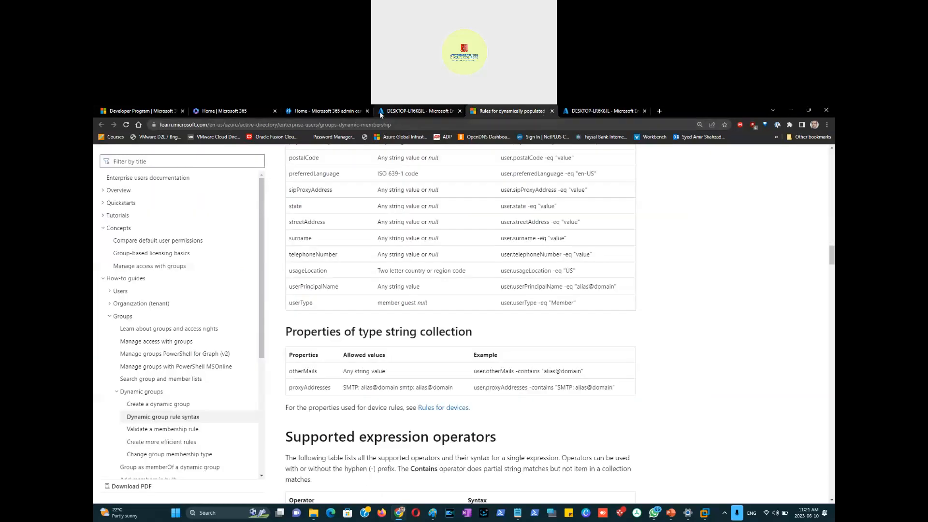
click(379, 111)
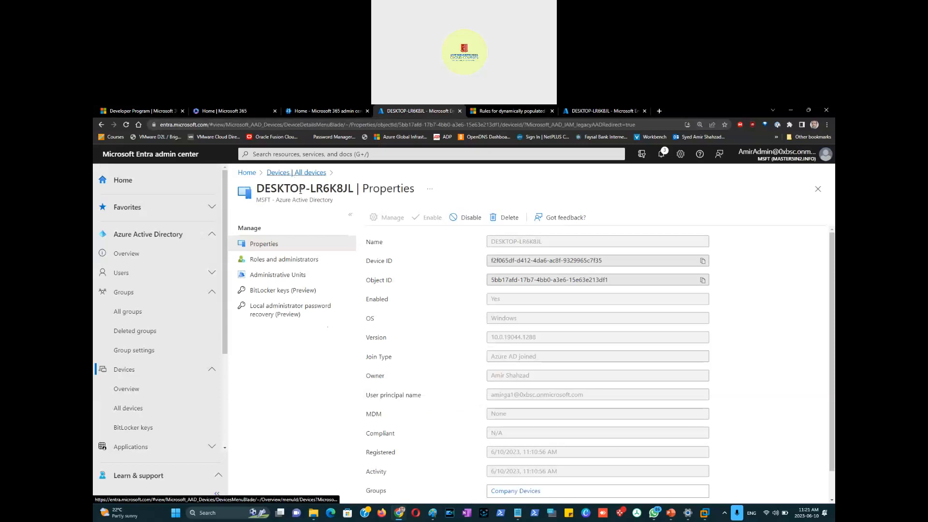
click(289, 174)
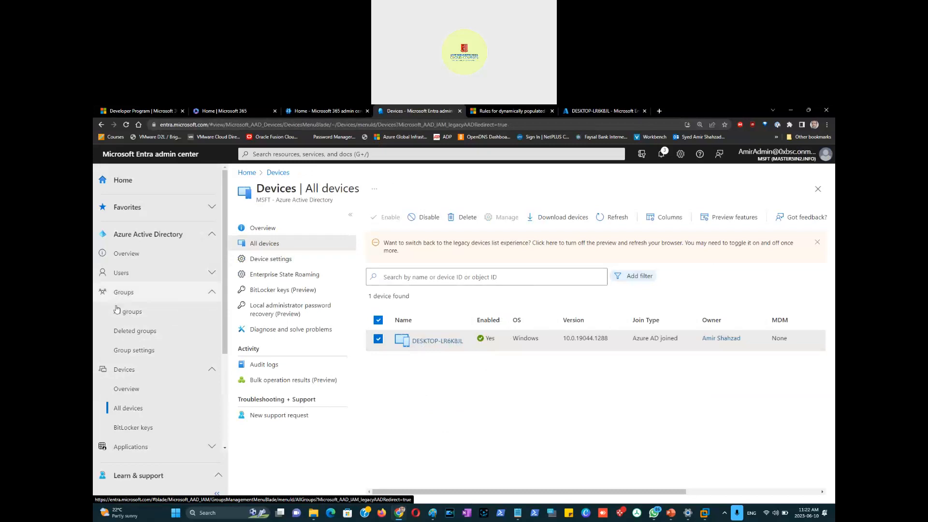
- Verify DESKTOP-LR6K8JL appears in Company Devices' members, then bring up the PowerPoint deck
click(134, 316)
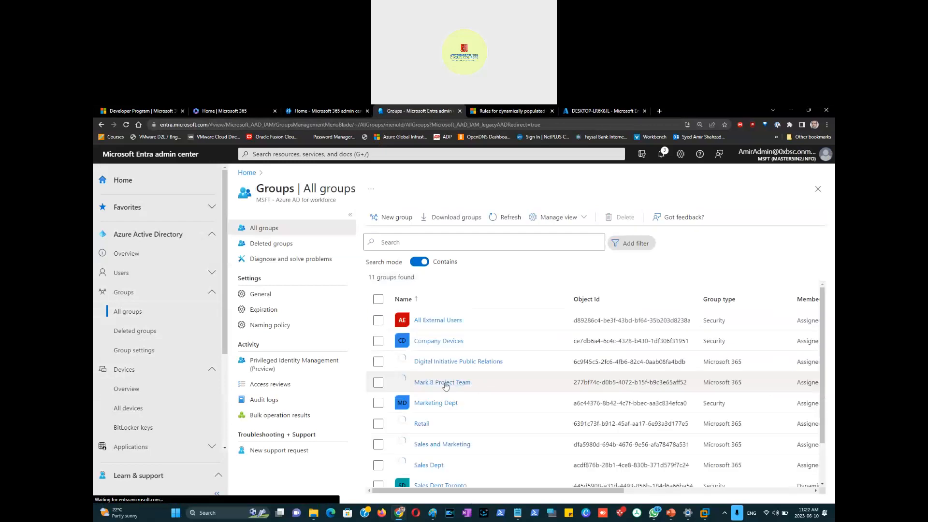
click(438, 340)
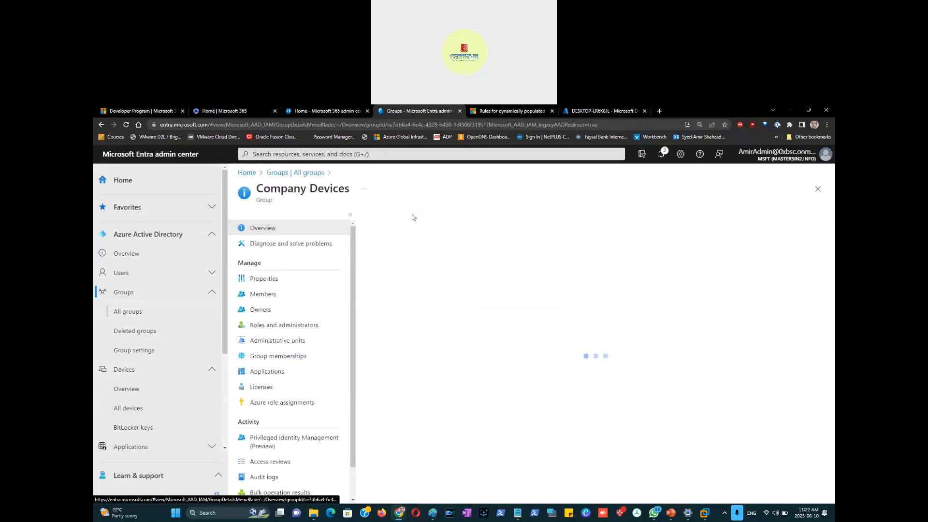
click(262, 296)
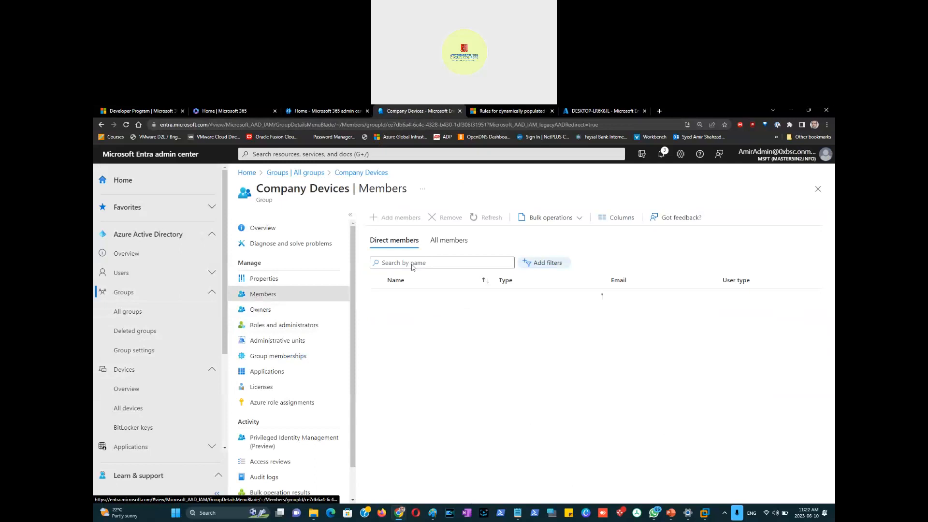
click(568, 220)
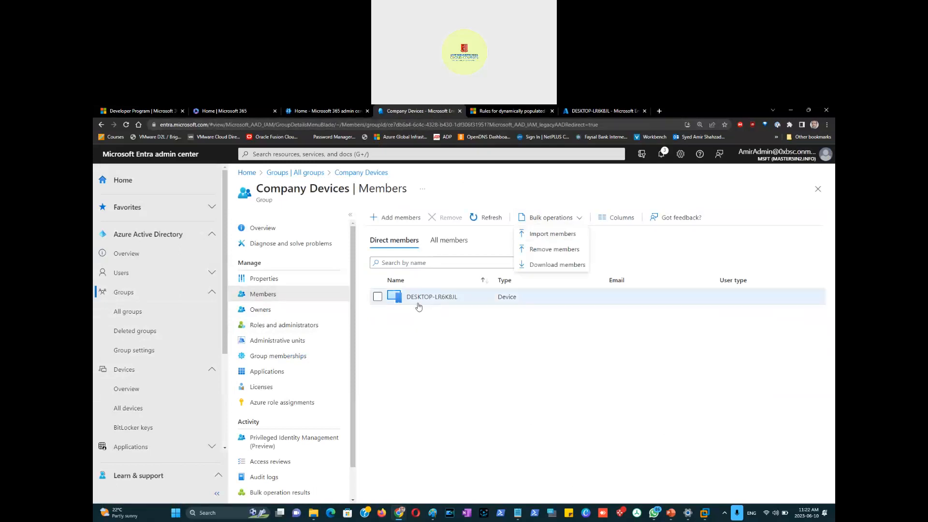
click(435, 366)
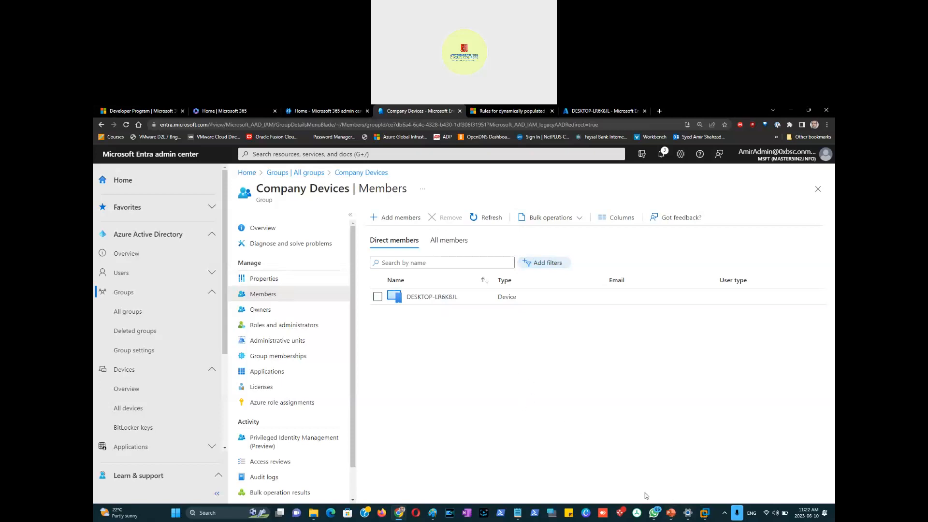
click(671, 515)
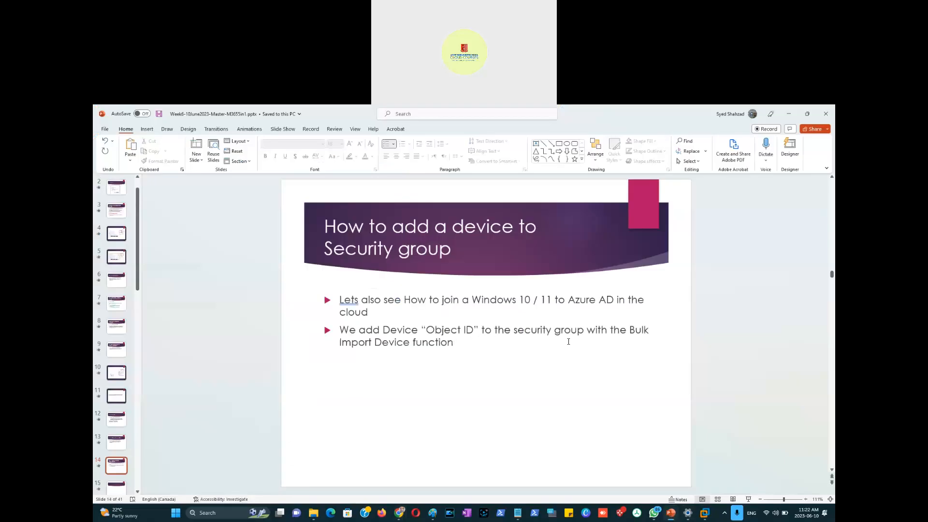
- Insert bullets 'First make sure the device shows in Azure AD > Devices section' and 'Then click on the device'
click(339, 330)
key(Return)
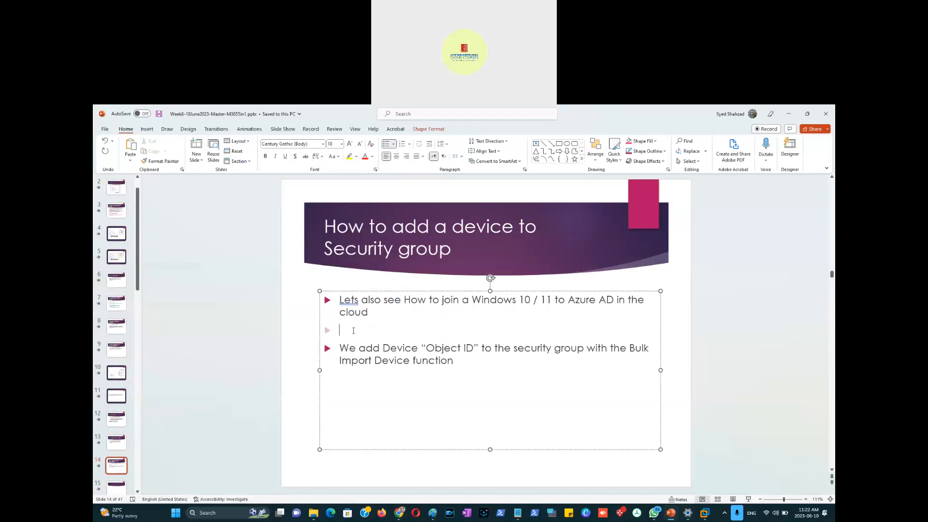
text(First make sure the devic)
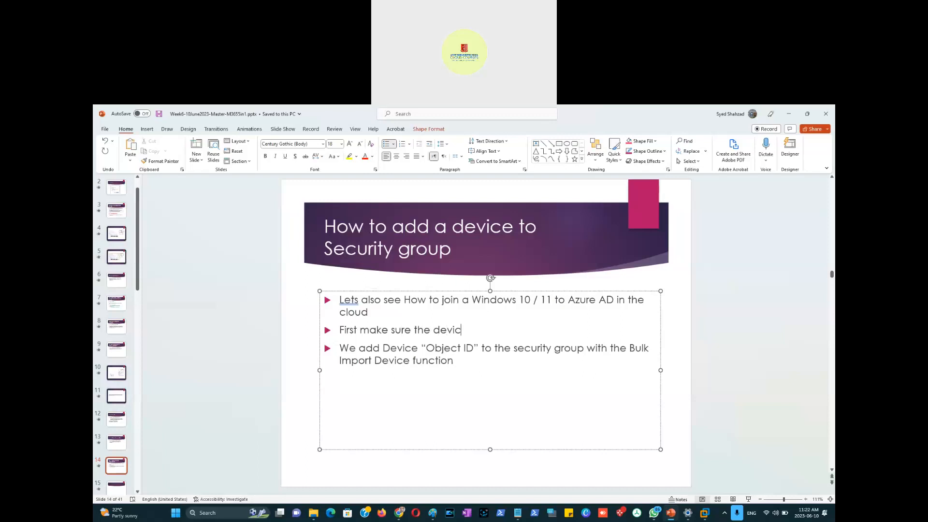
text(e shows in Azure AD > Devices)
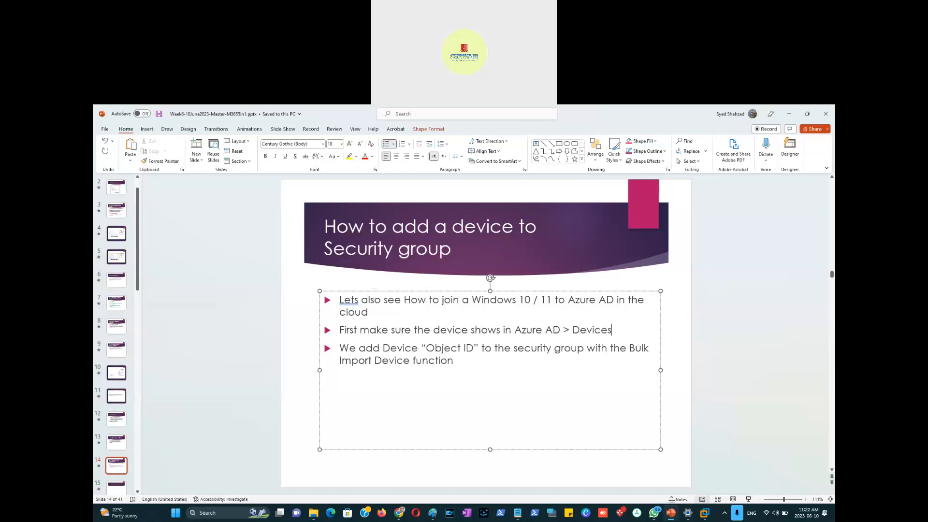
text( section)
key(Return)
text(The)
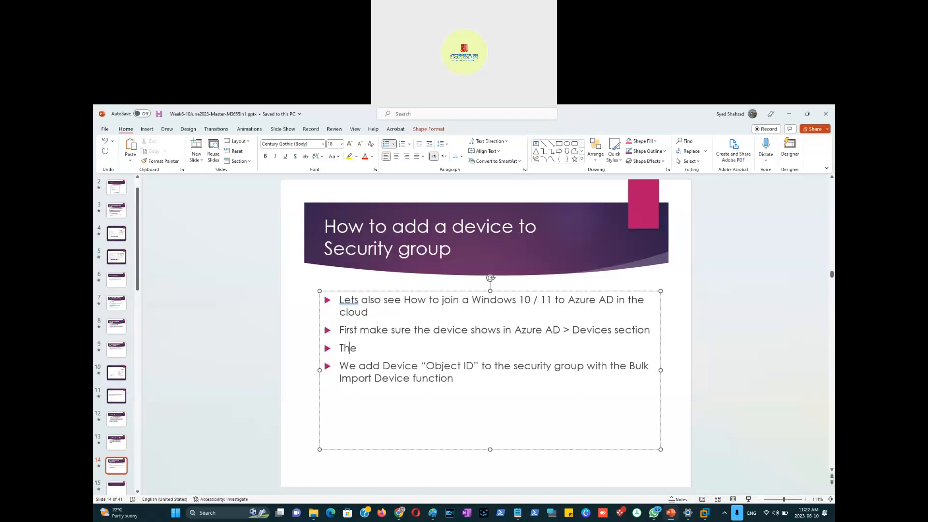
text(n click on the device and)
key(BackSpace)
key(BackSpace)
key(BackSpace)
key(BackSpace)
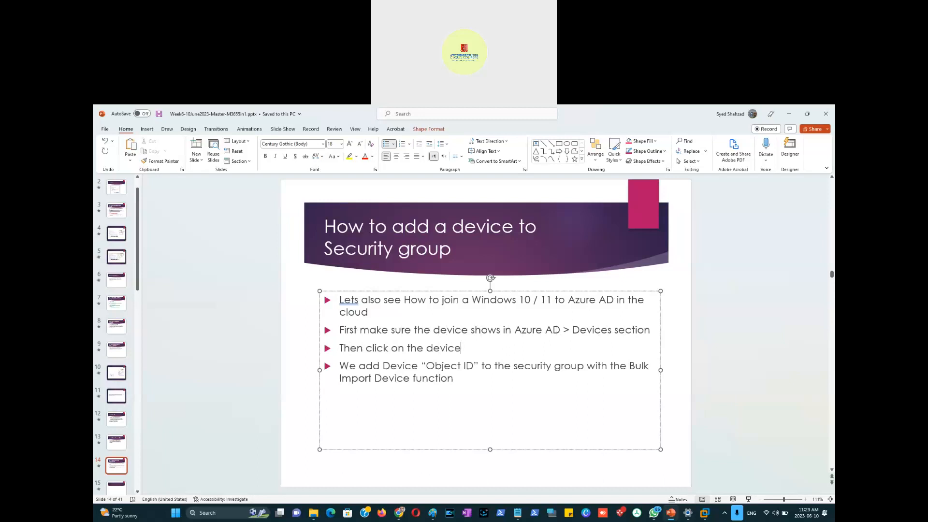
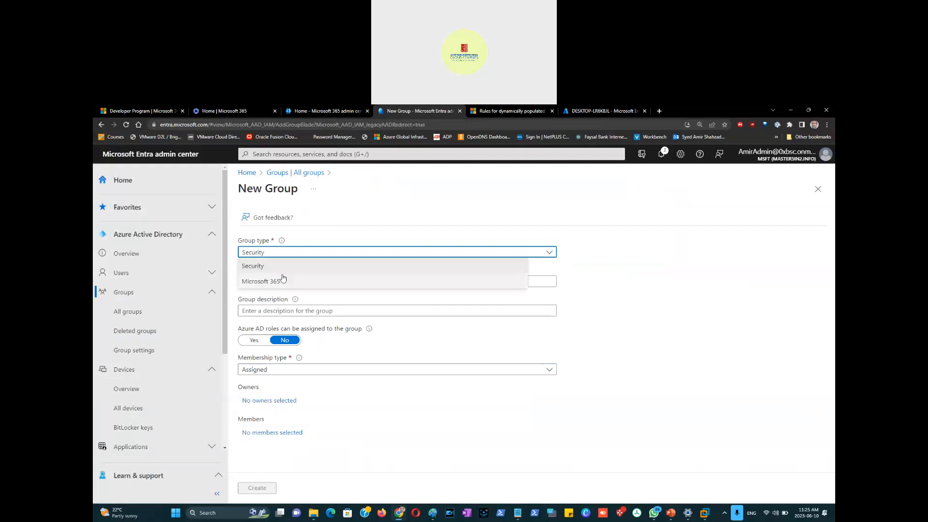
- Abandon the New Group form and tick then untick Company Devices in the groups list
click(290, 183)
click(290, 174)
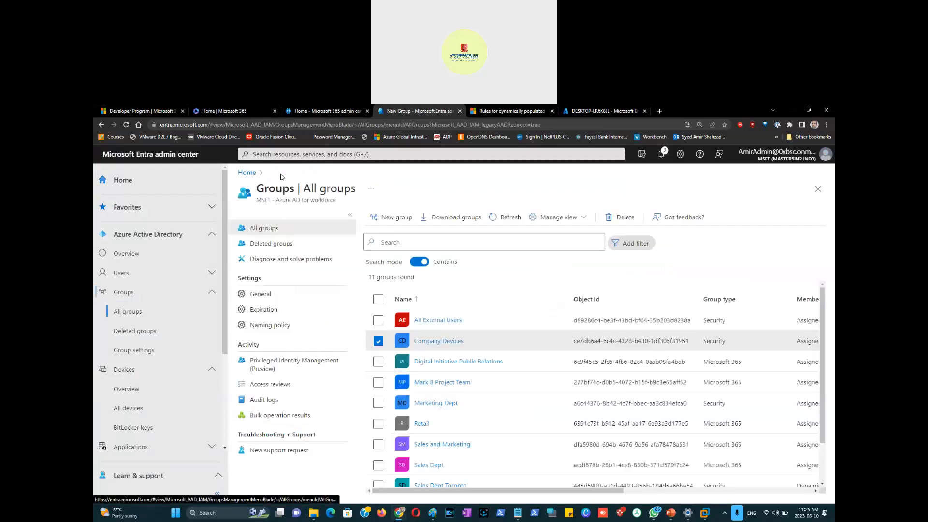
click(374, 343)
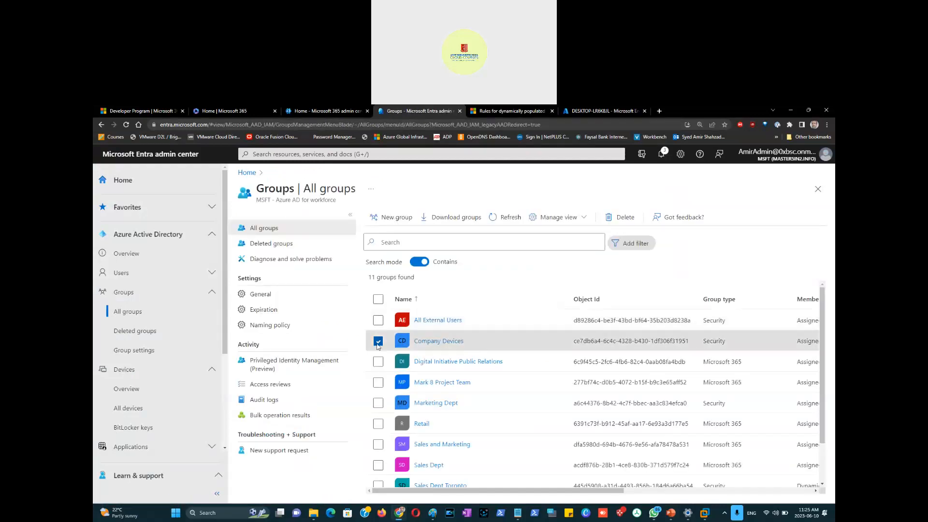
click(378, 341)
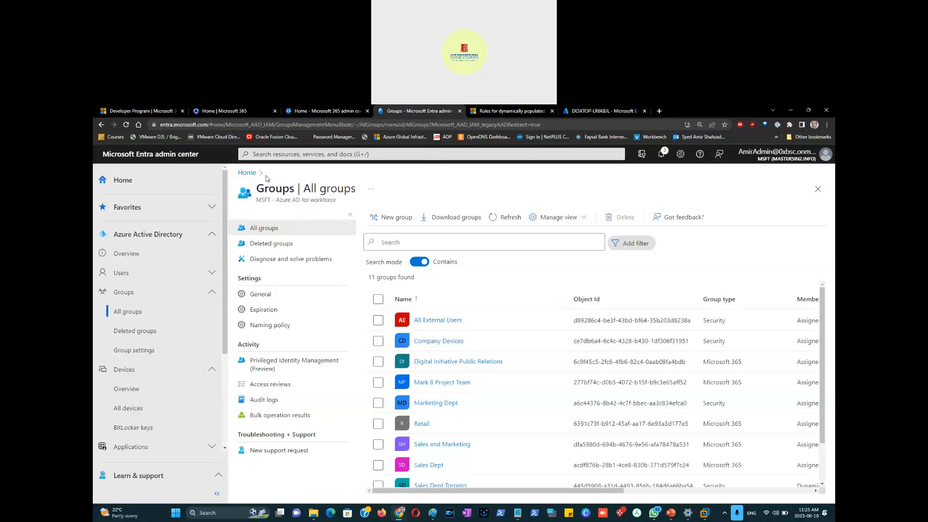
- View Deleted groups and highlight the notice about permanent deletion after 30 days
click(126, 332)
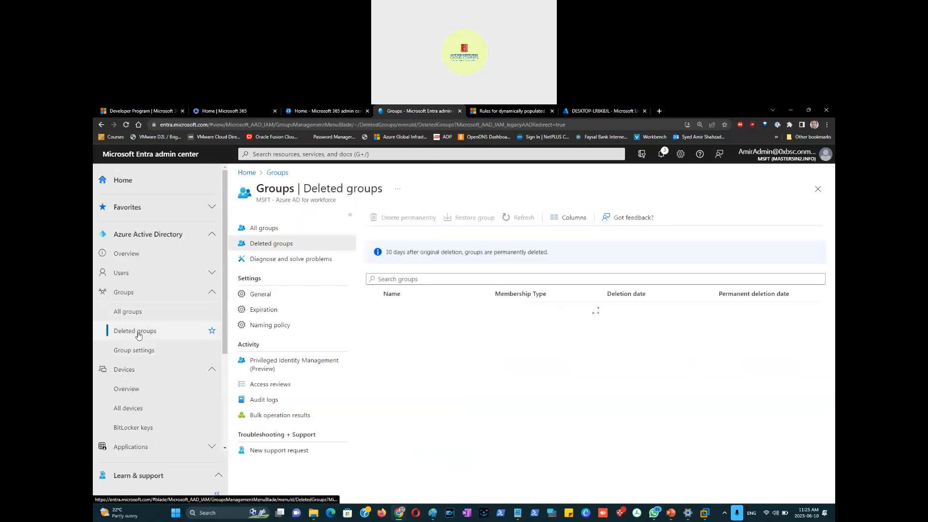
drag(387, 256, 549, 261)
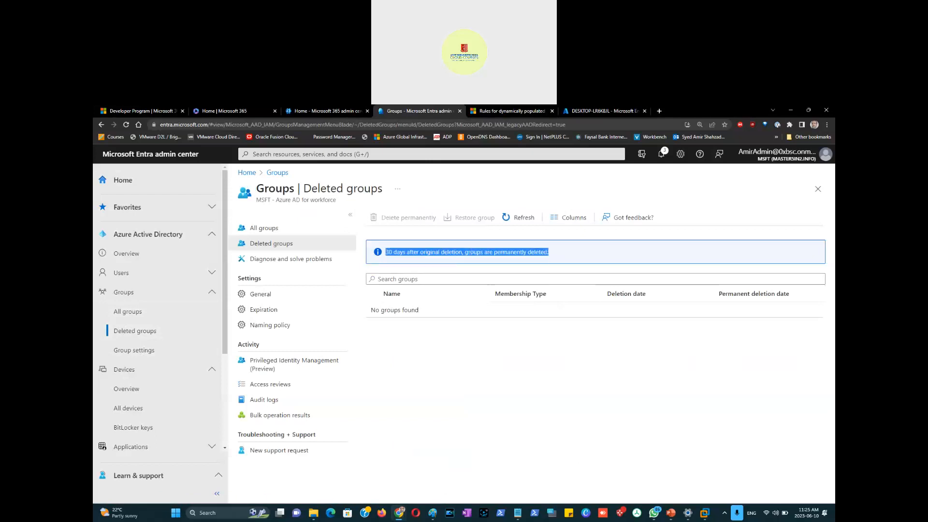
click(654, 513)
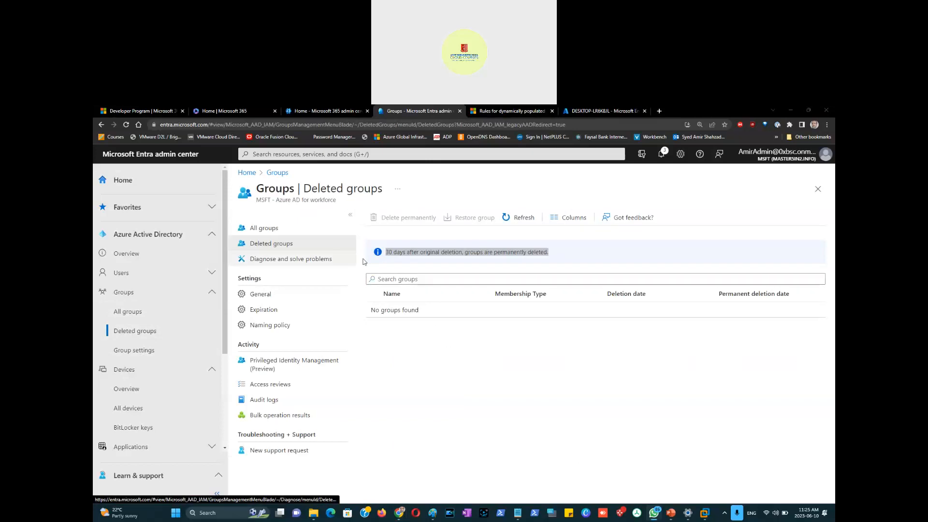
click(276, 174)
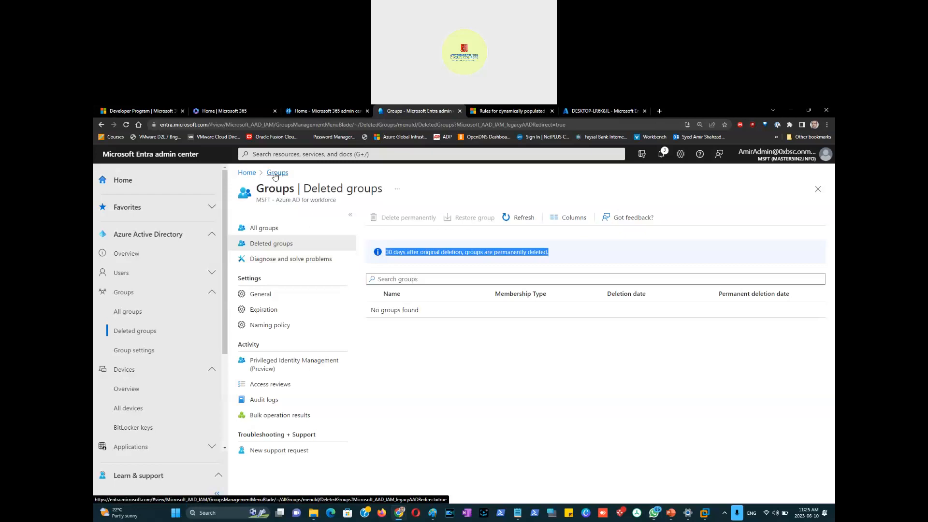
- In Groups General settings, set 'Owners can manage group membership requests in My Groups' to Yes
click(135, 349)
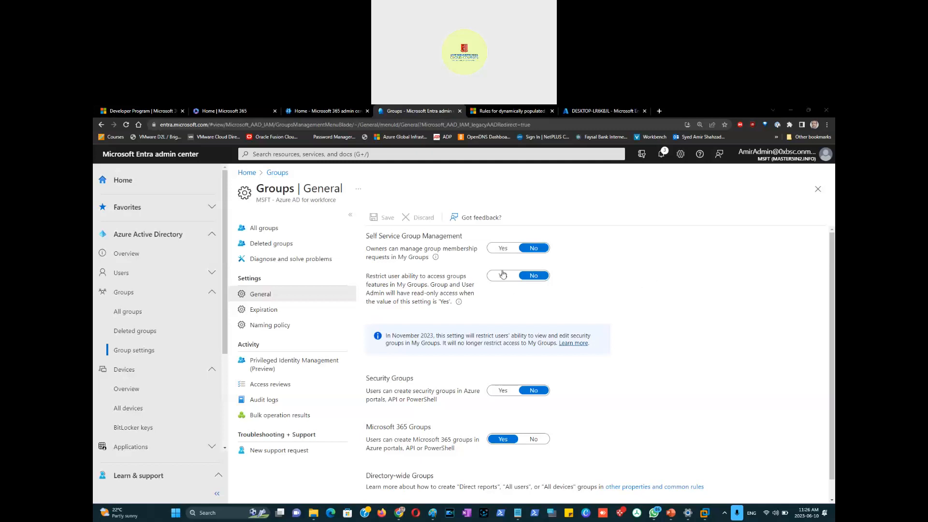
click(497, 251)
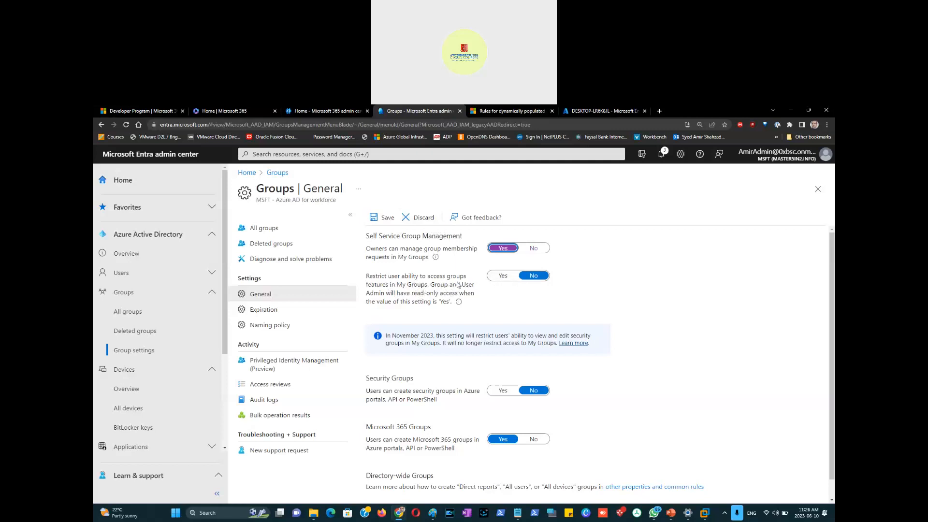
- Set owner-managed membership requests back to No and scroll through the remaining group settings
click(535, 249)
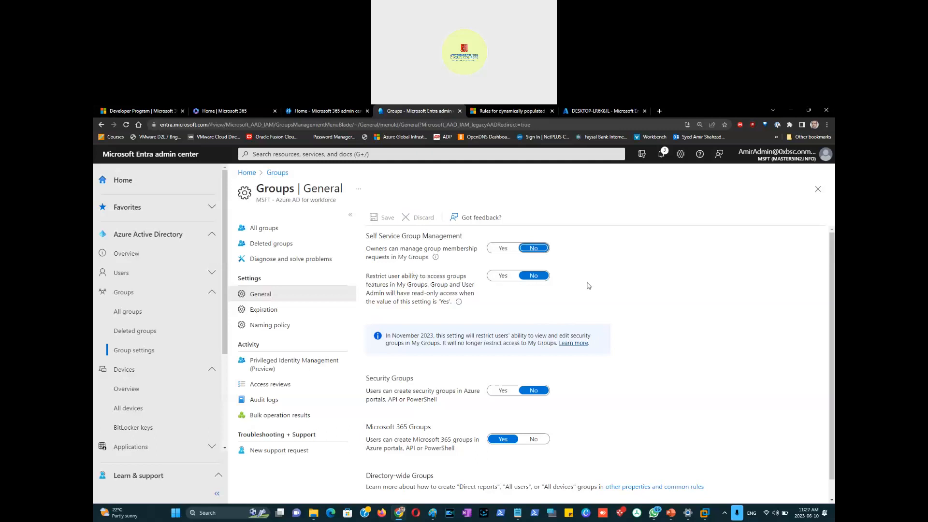
scroll(588, 286, down, 1)
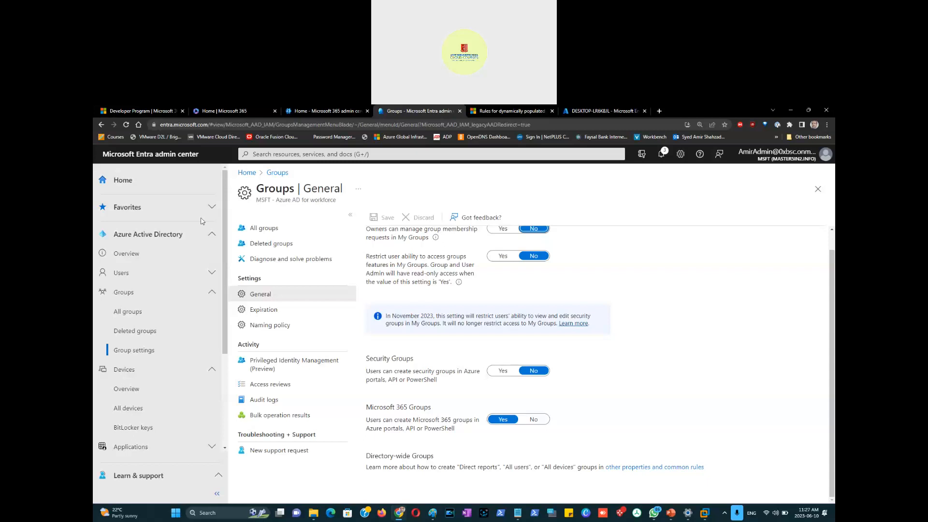
scroll(145, 389, down, 3)
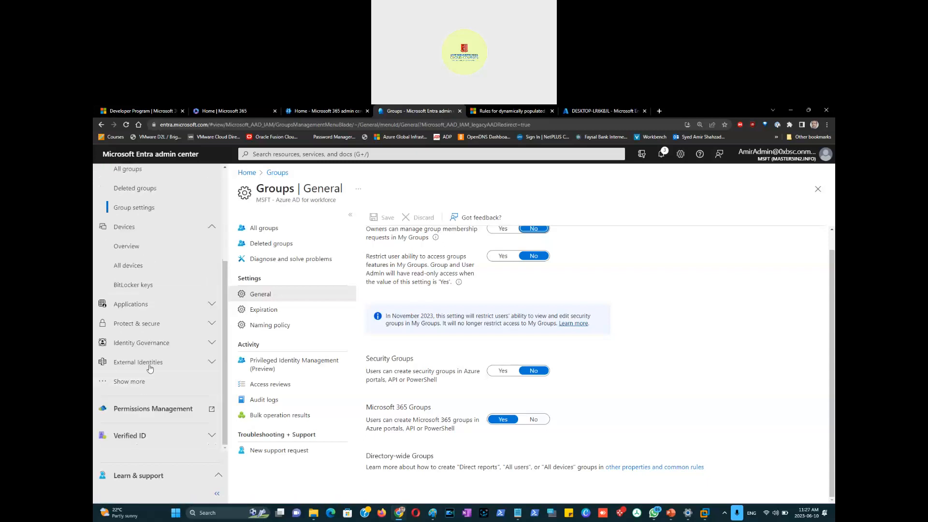
- From the Microsoft 365 admin center, go into the Exchange admin center and view its mailboxes
click(371, 114)
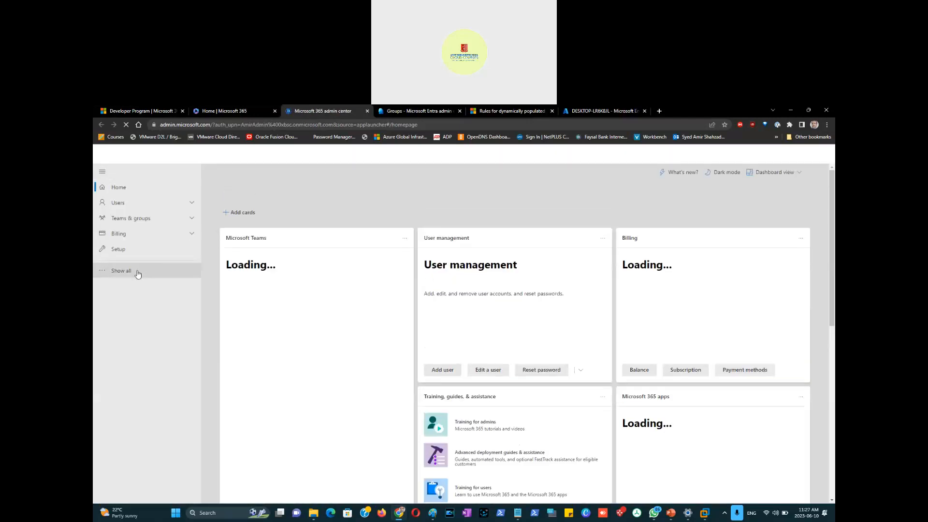
click(135, 271)
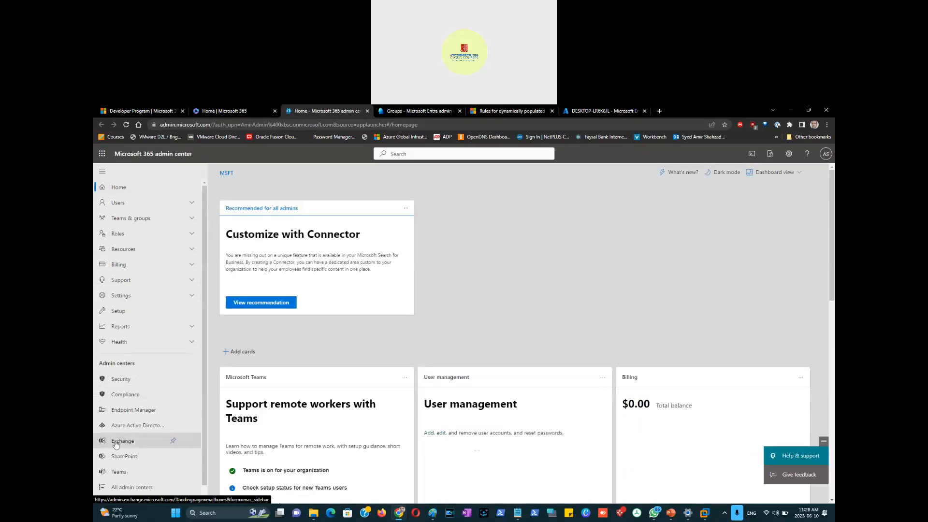
click(122, 441)
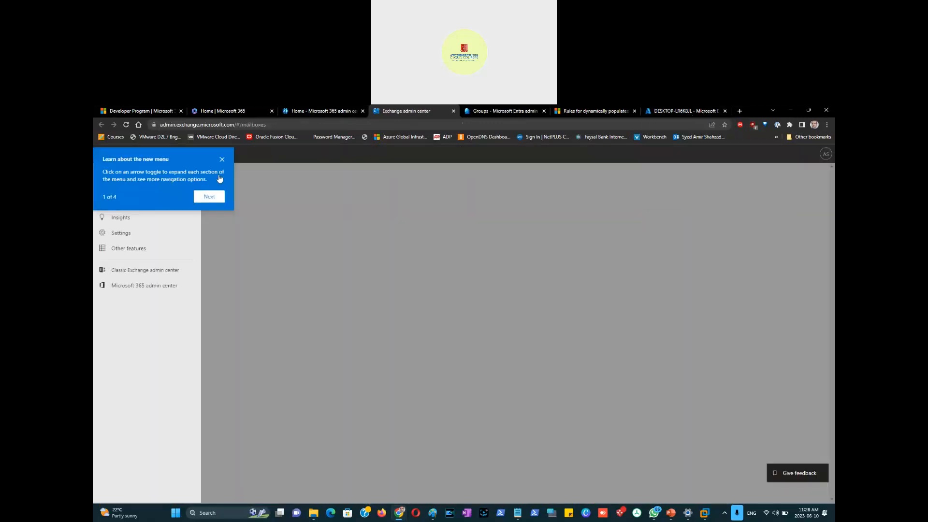
click(330, 251)
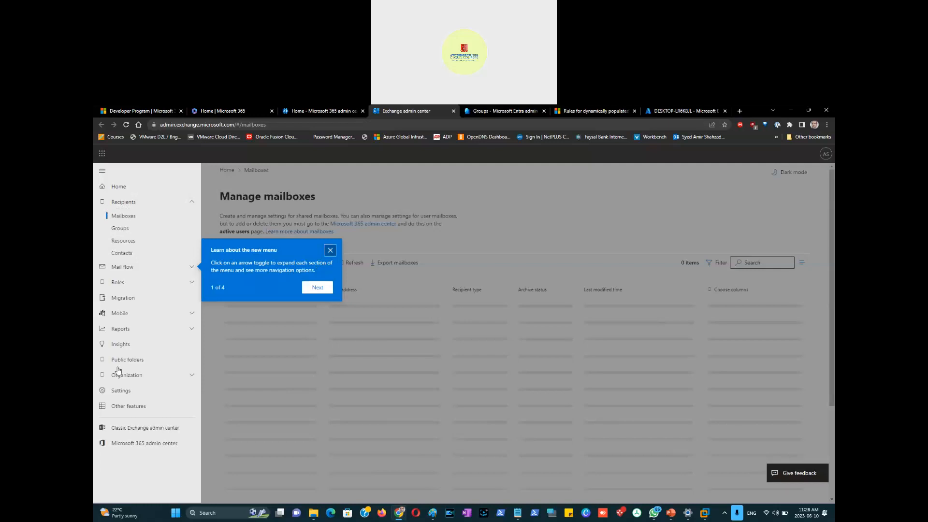
click(125, 298)
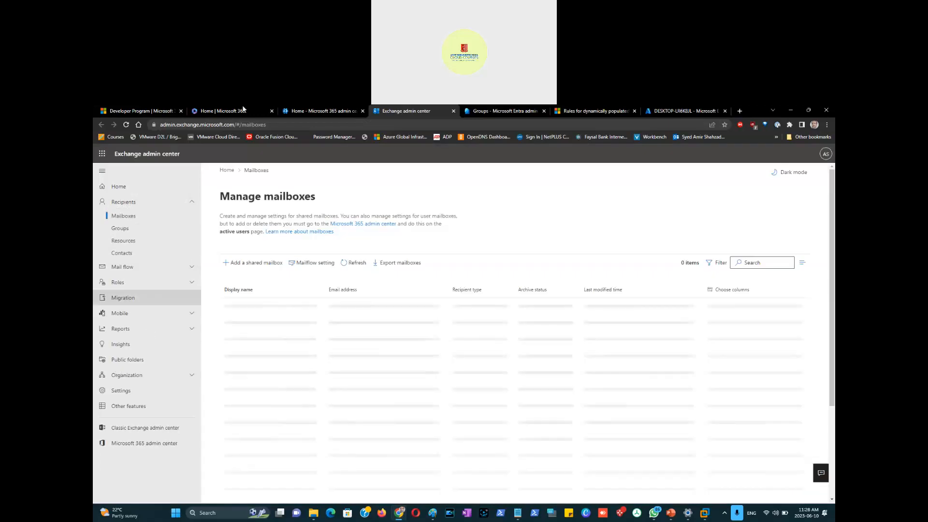
- Close the Exchange admin center and Microsoft 365 home tabs, returning to Entra group settings
click(222, 112)
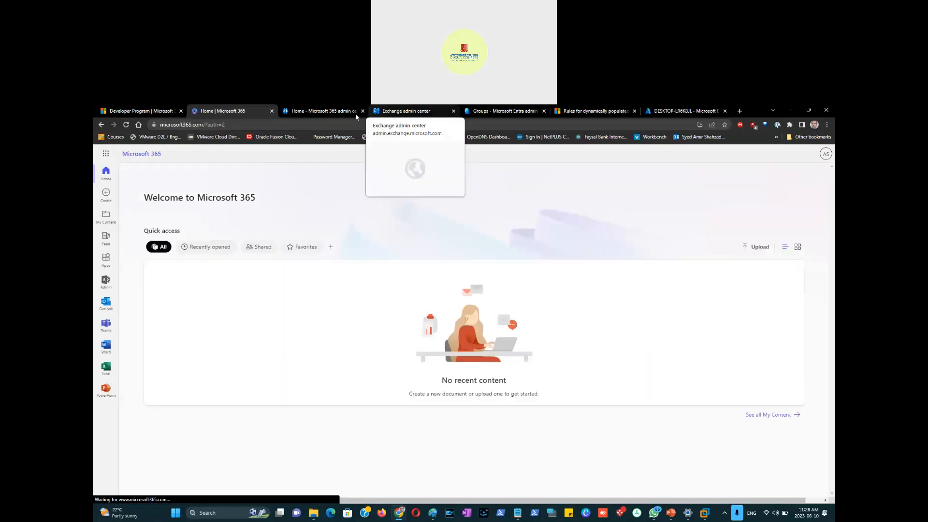
click(411, 111)
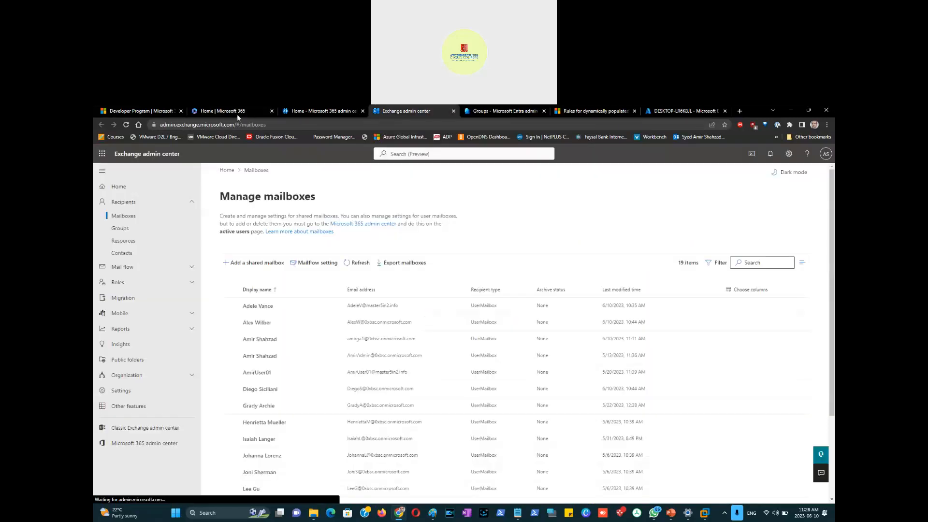
drag(410, 111, 270, 113)
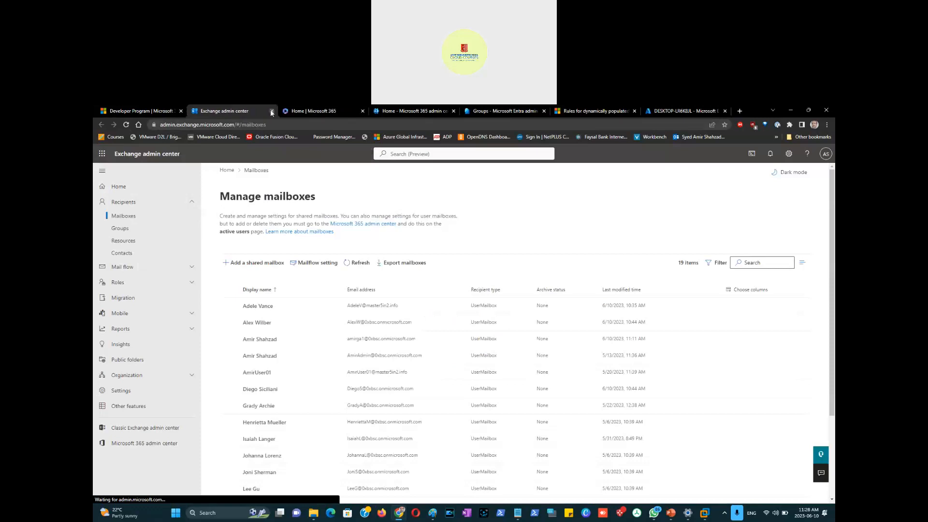
key(ctrl+w)
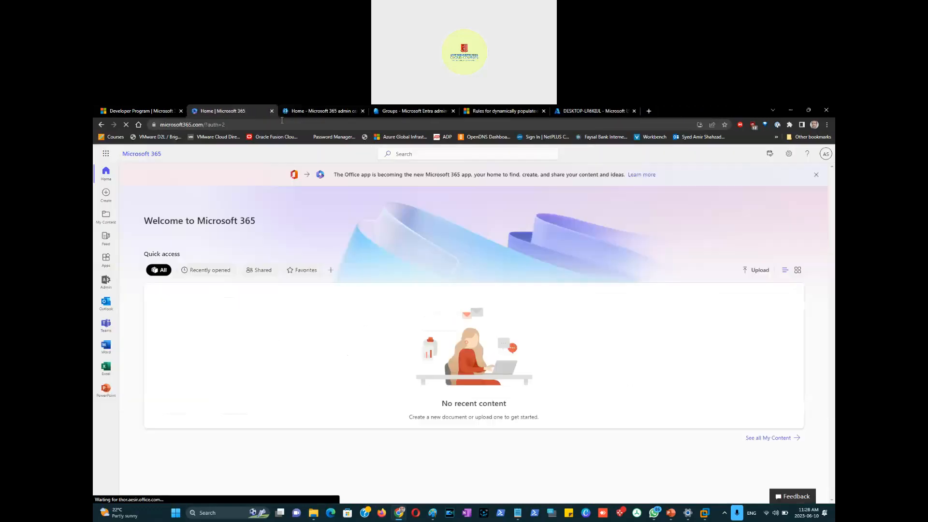
key(ctrl+w)
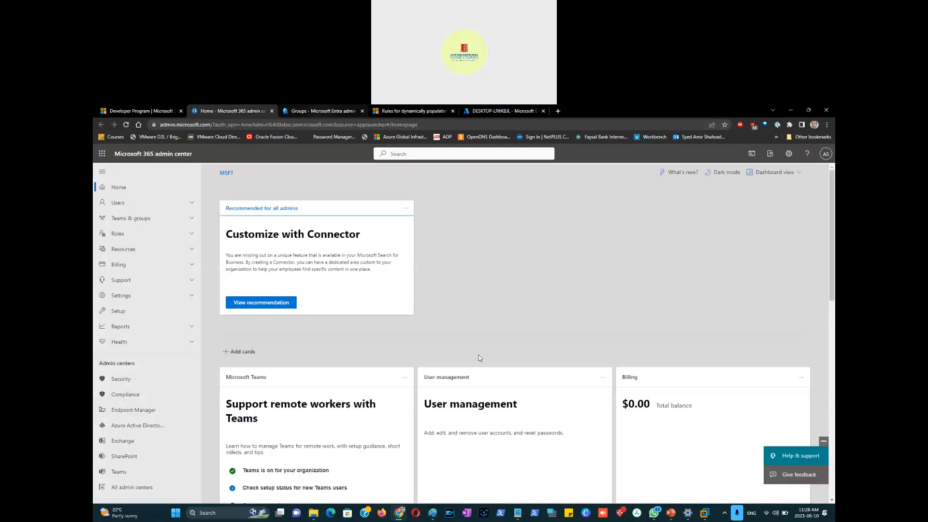
key(ctrl+Tab)
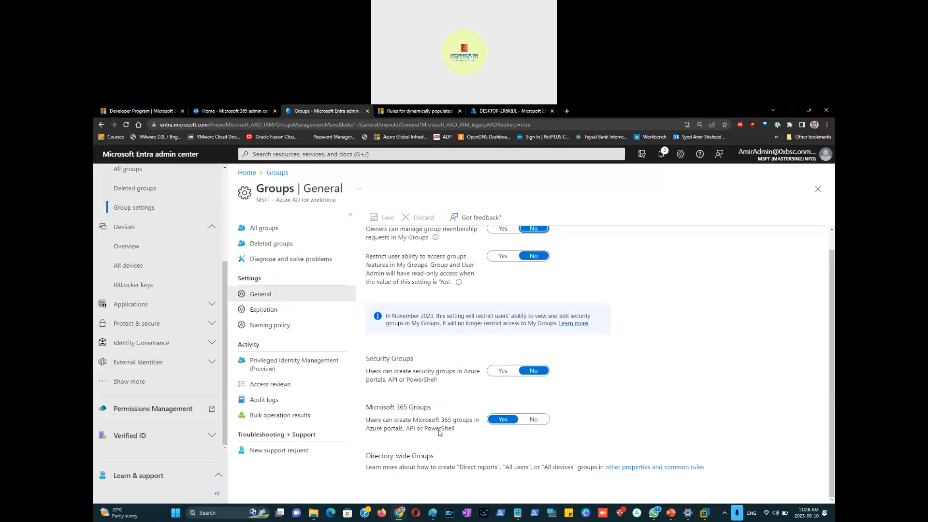
- Set 'Users can create Microsoft 365 groups' to No, then switch to the Microsoft 365 admin center
click(537, 427)
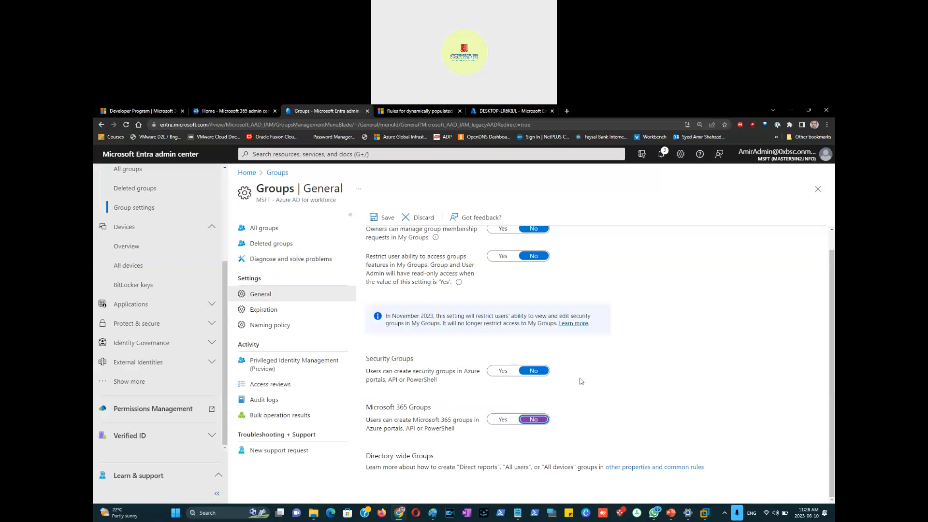
click(210, 112)
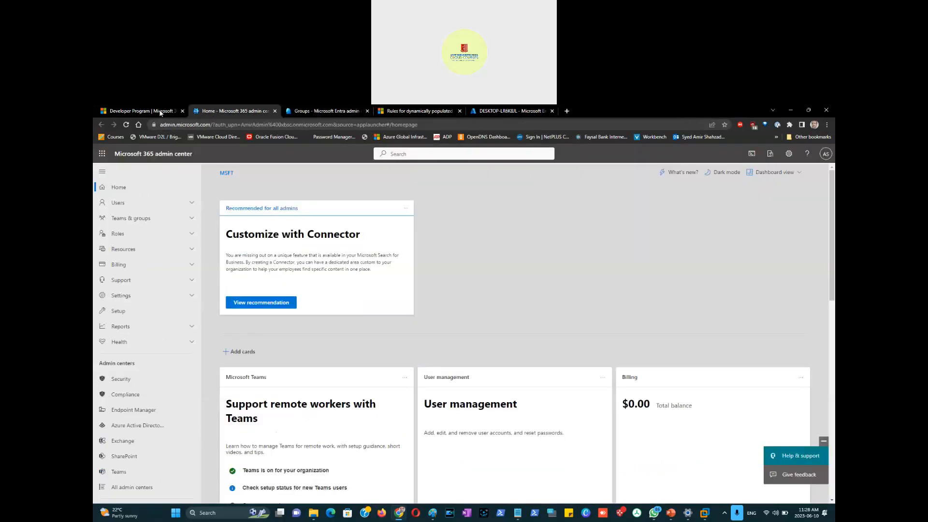
- Bring up Microsoft 365 home in a new tab, launch Outlook, and scroll its folders to Groups
click(102, 156)
click(186, 158)
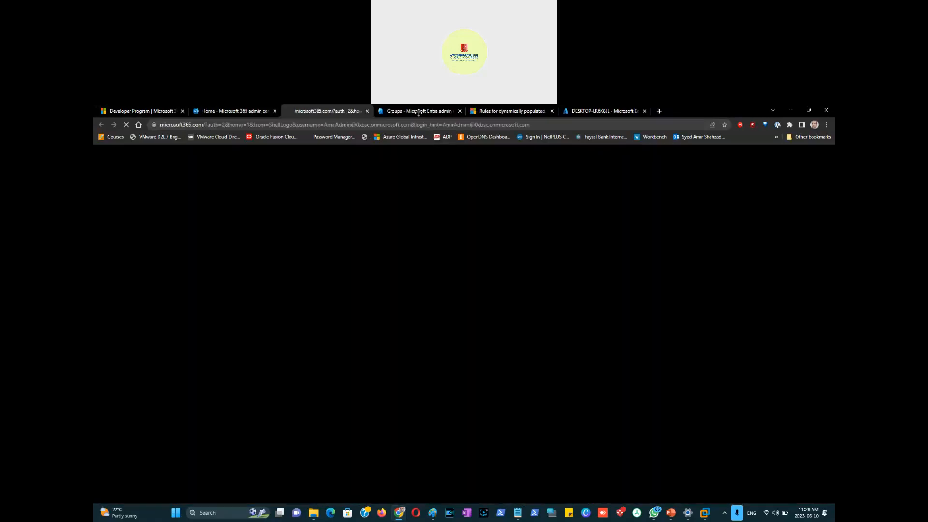
drag(312, 111, 248, 114)
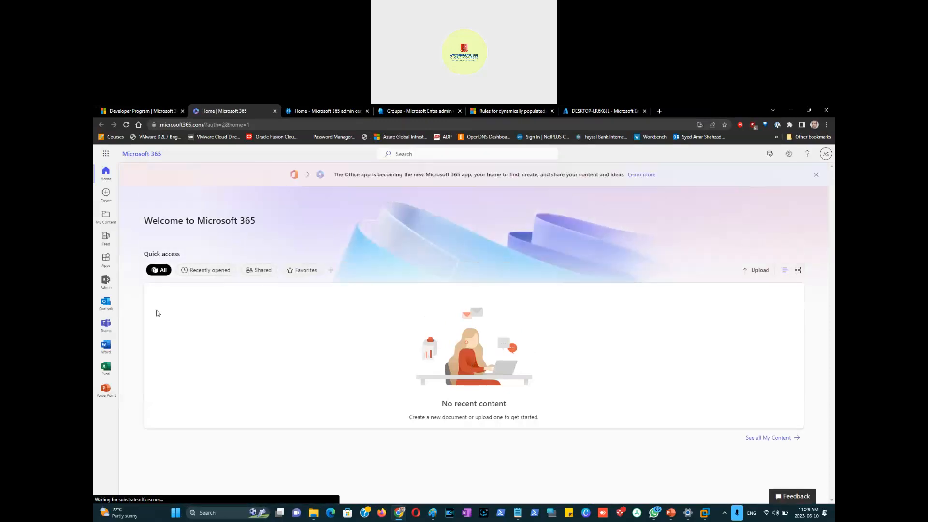
click(104, 305)
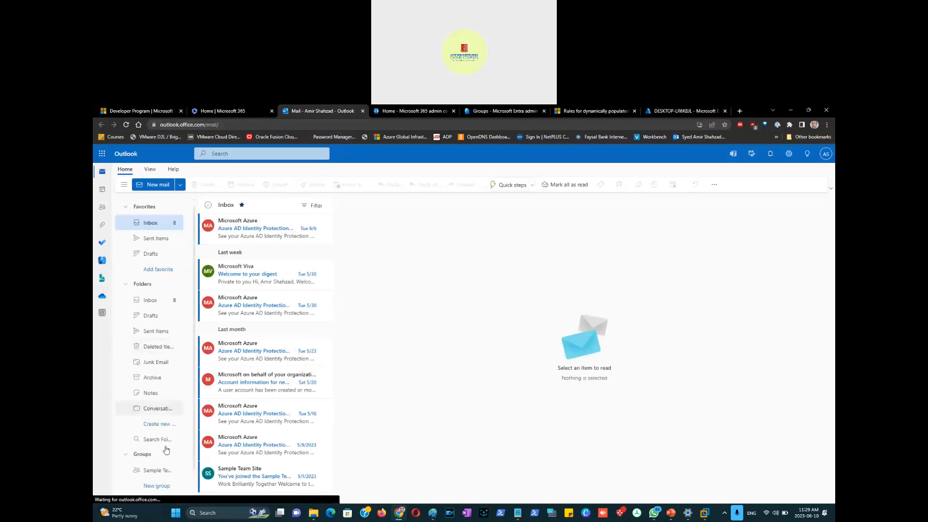
scroll(150, 413, down, 1)
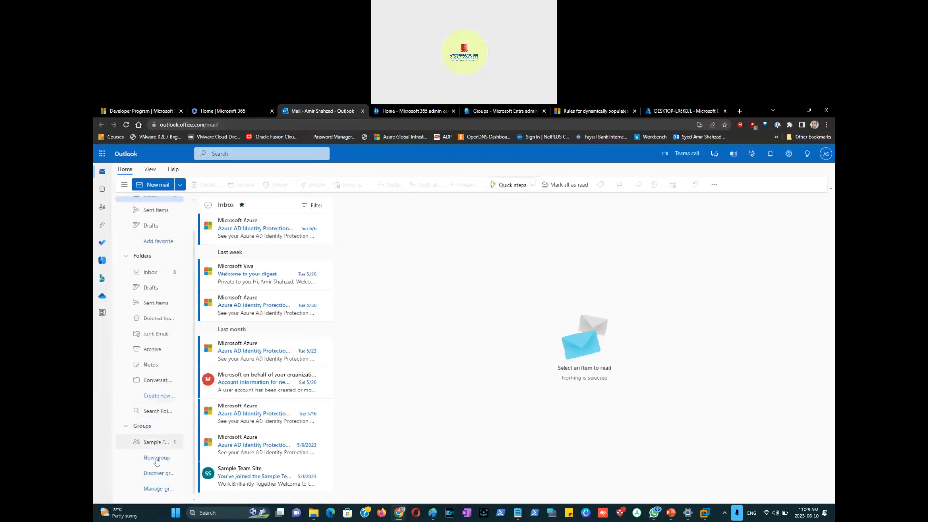
scroll(161, 468, down, 1)
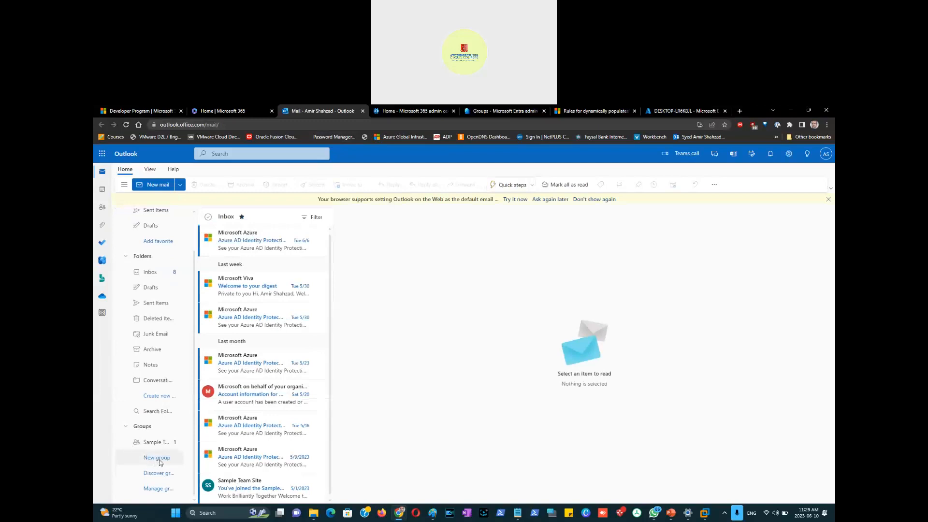
click(158, 463)
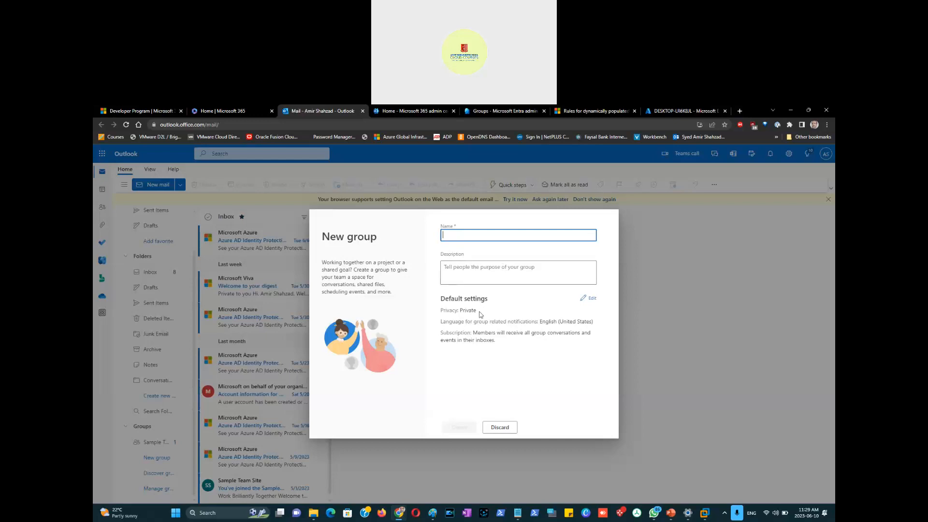
click(498, 428)
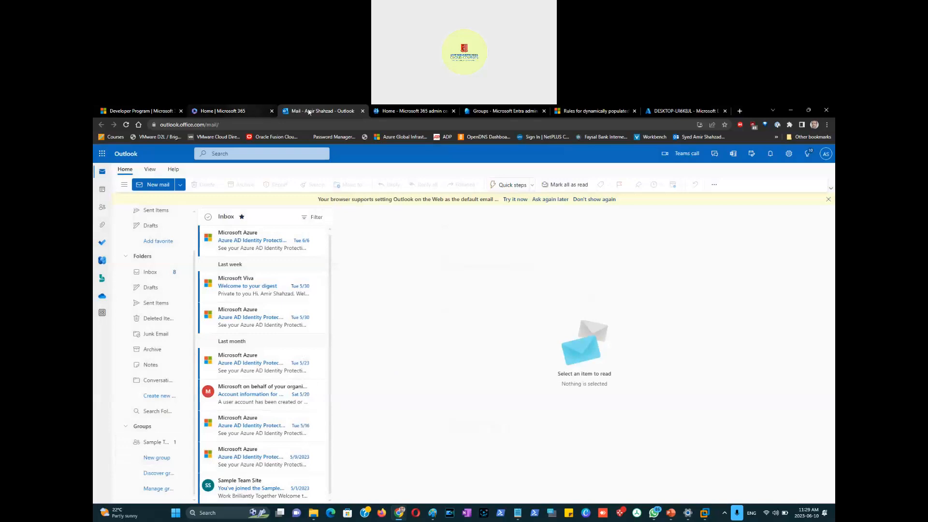
- Close Outlook, save Entra group settings with Microsoft 365 group creation set to No, then view Expiration
click(363, 112)
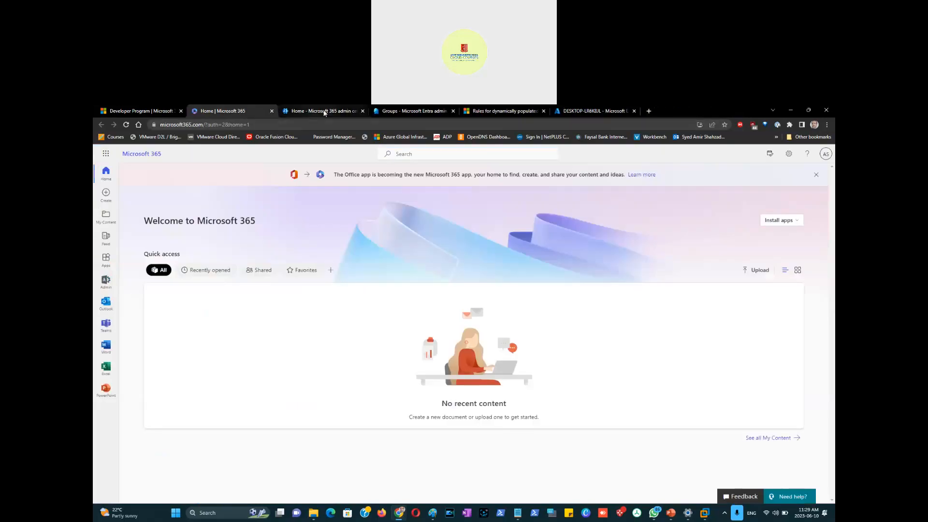
click(322, 112)
click(311, 159)
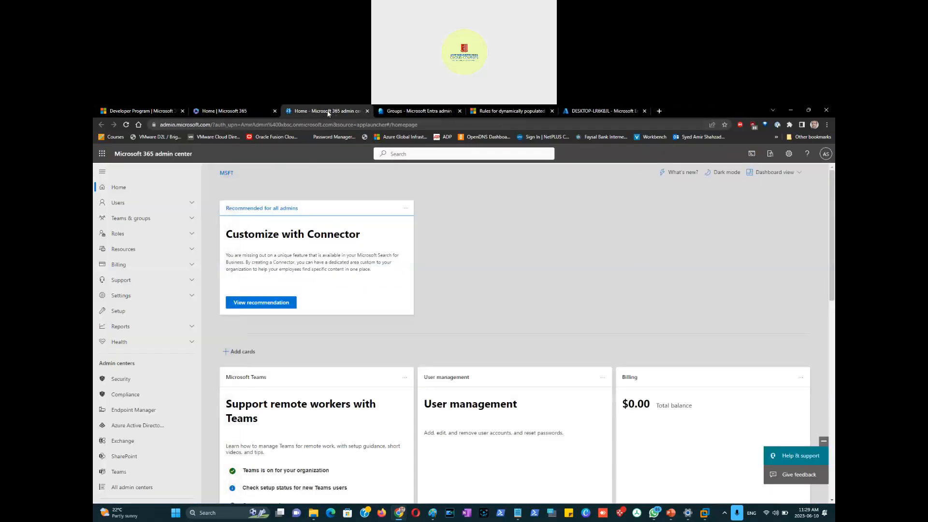
click(416, 111)
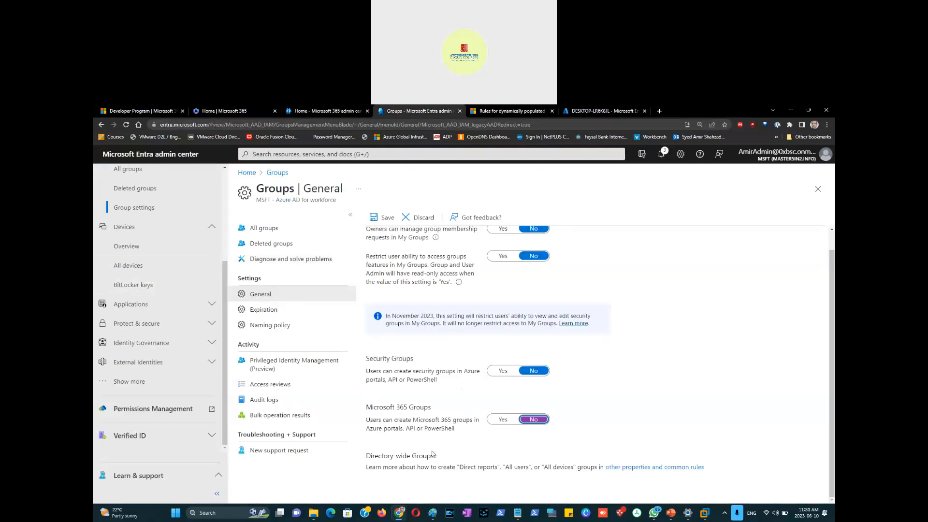
scroll(443, 349, up, 1)
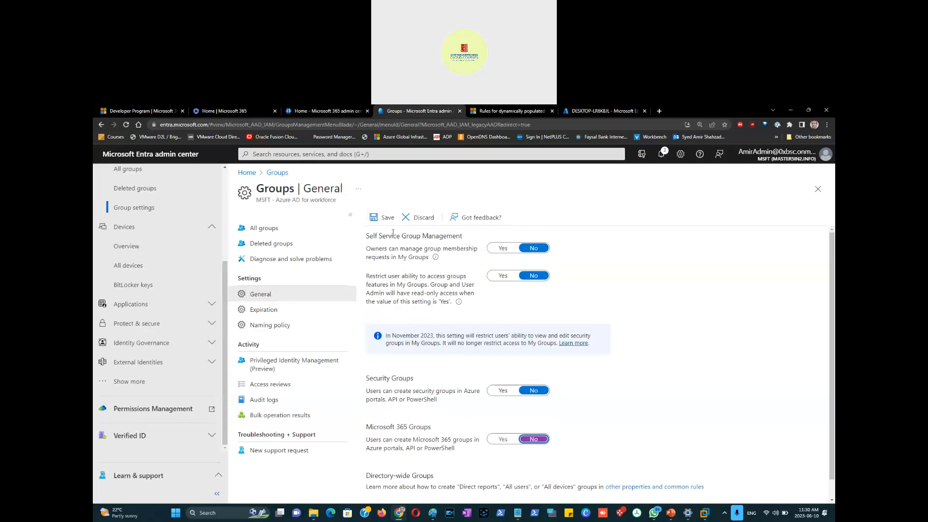
click(382, 218)
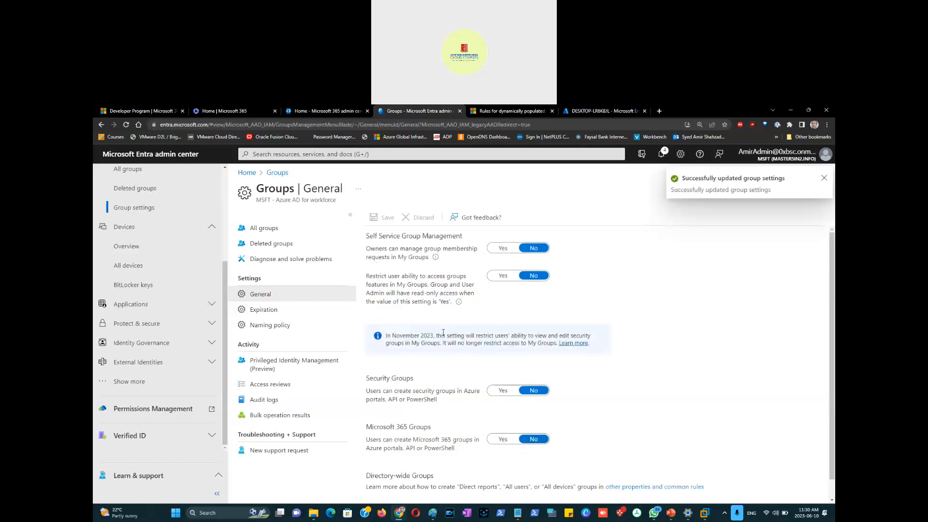
click(280, 314)
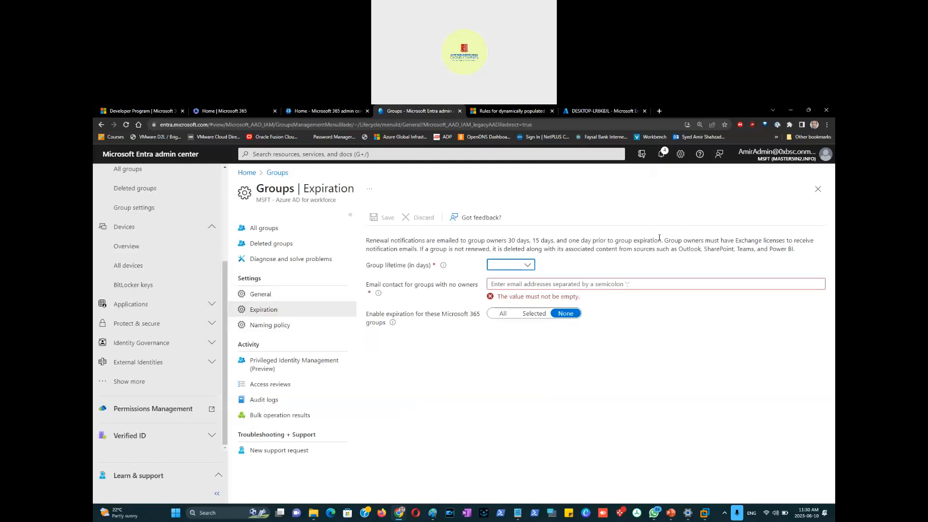
- Expand the Group lifetime (in days) dropdown to see the 180, 365 and Custom options
click(528, 267)
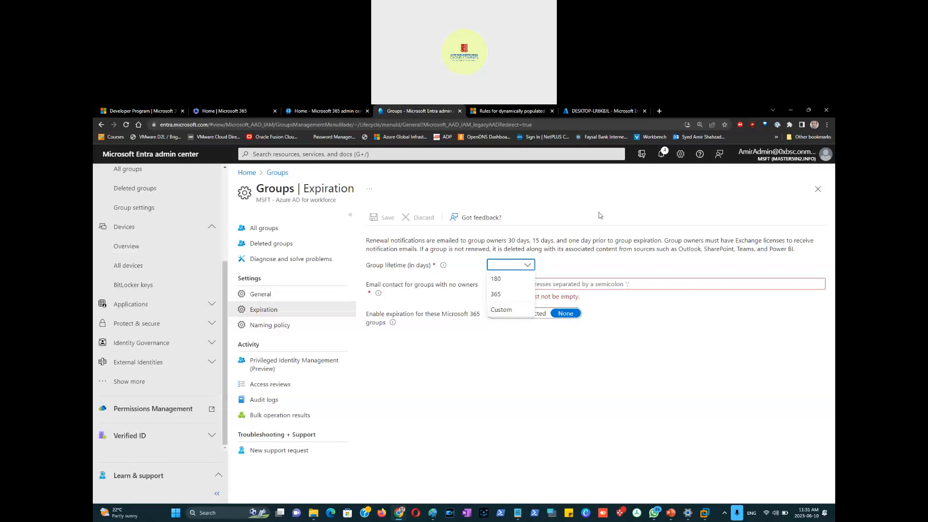
- Close the lifetime dropdown, review the Naming policy blocked words options, then go back to Expiration
click(613, 226)
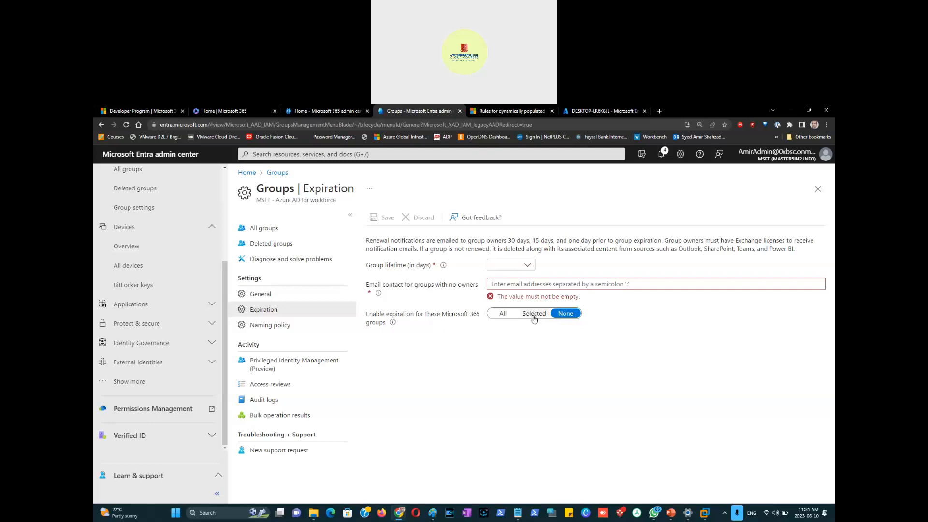
click(261, 330)
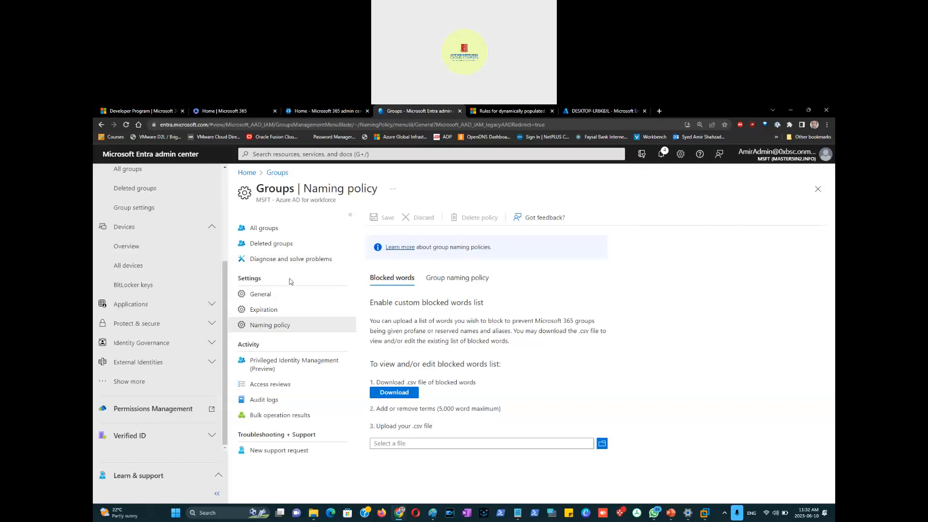
click(271, 313)
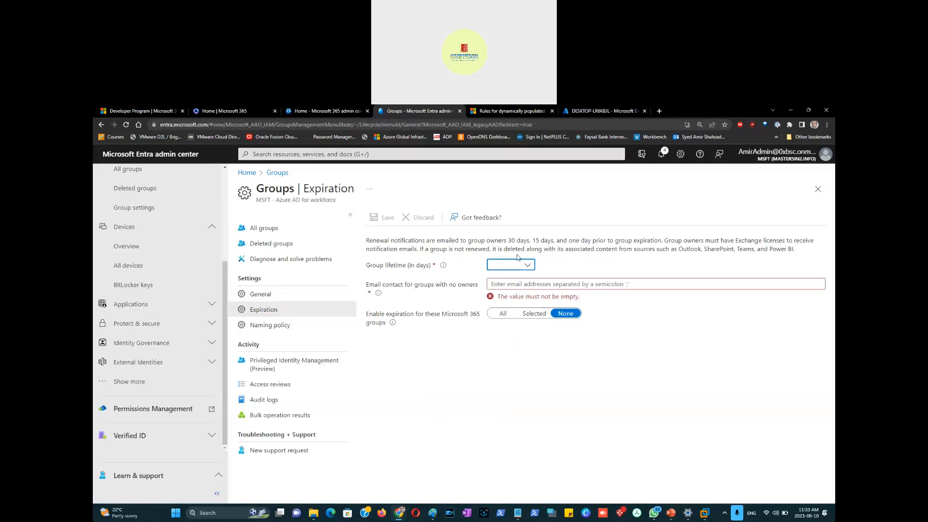
- Highlight the unrenewed-group deletion text, recheck lifetime choices, then switch to the Microsoft 365 admin center
drag(530, 248, 498, 249)
click(528, 266)
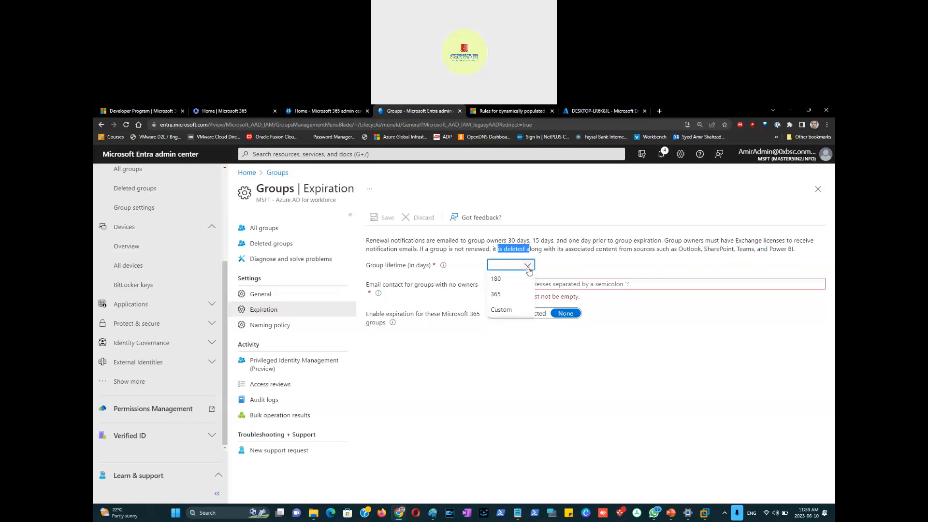
click(581, 256)
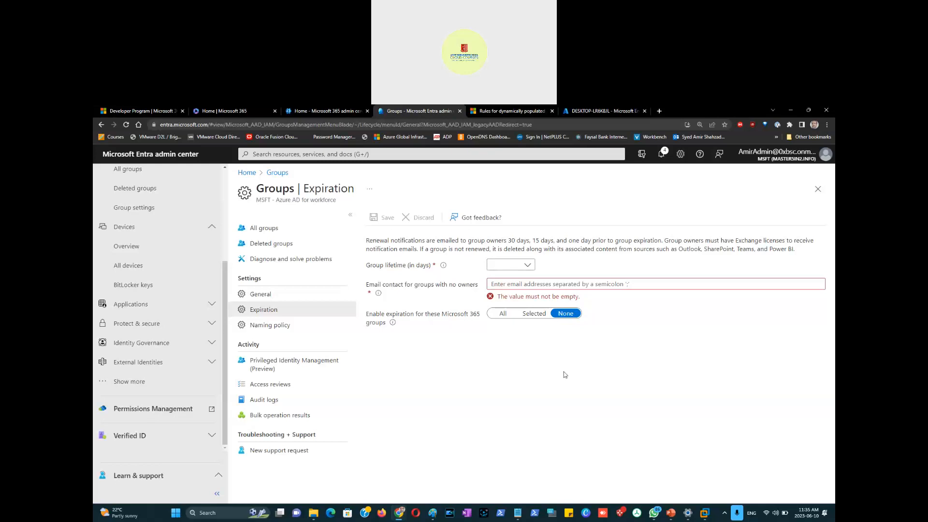
click(301, 112)
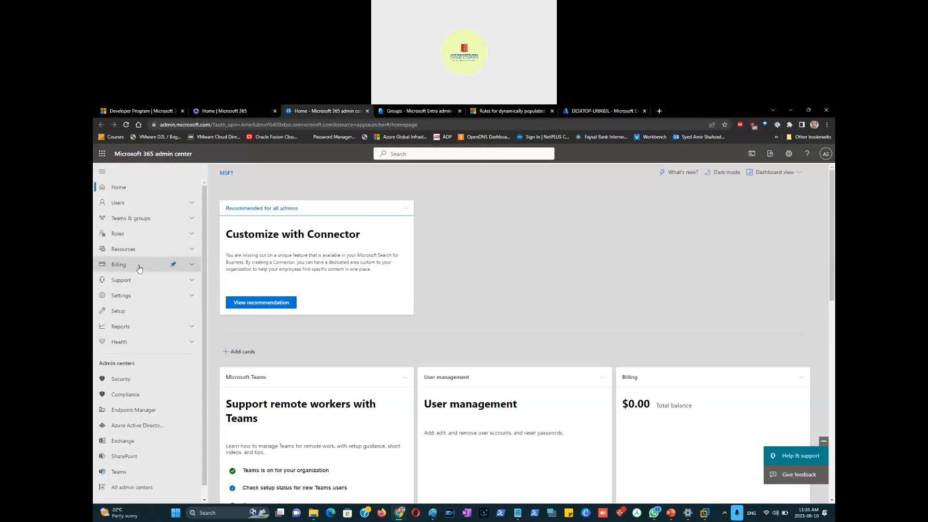
- Open the first active user's OneDrive details and create an access link to their files
click(118, 203)
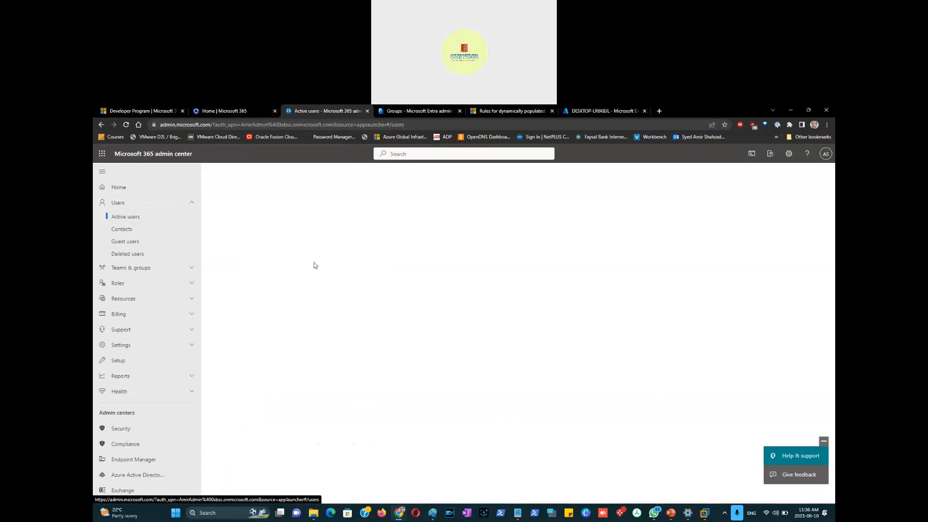
click(258, 264)
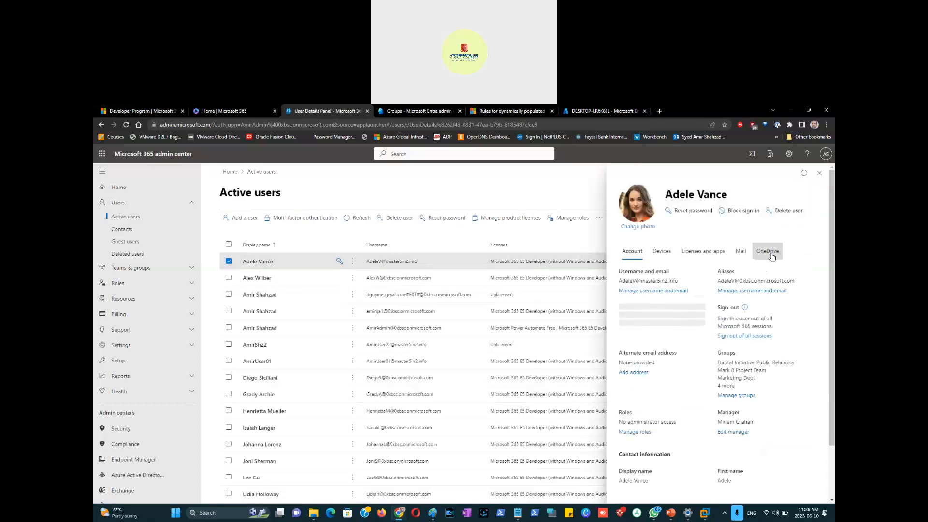
click(767, 254)
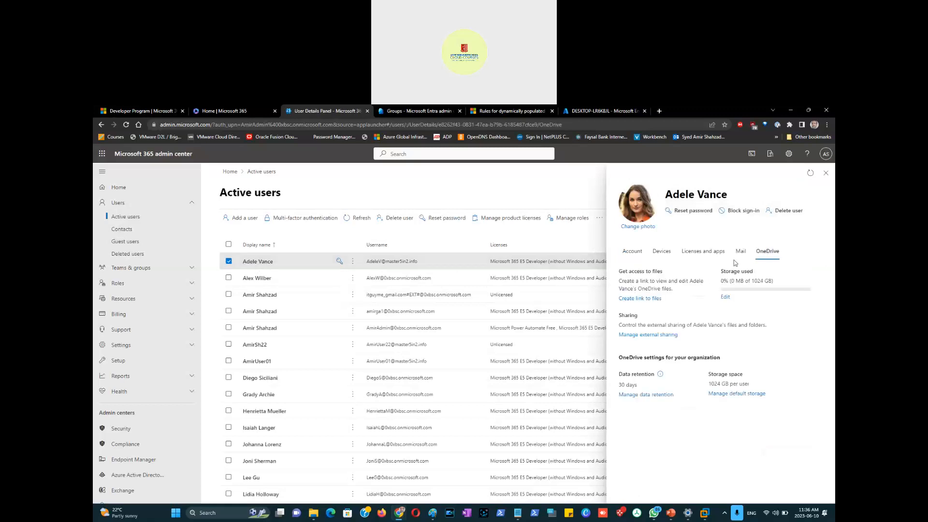
click(643, 300)
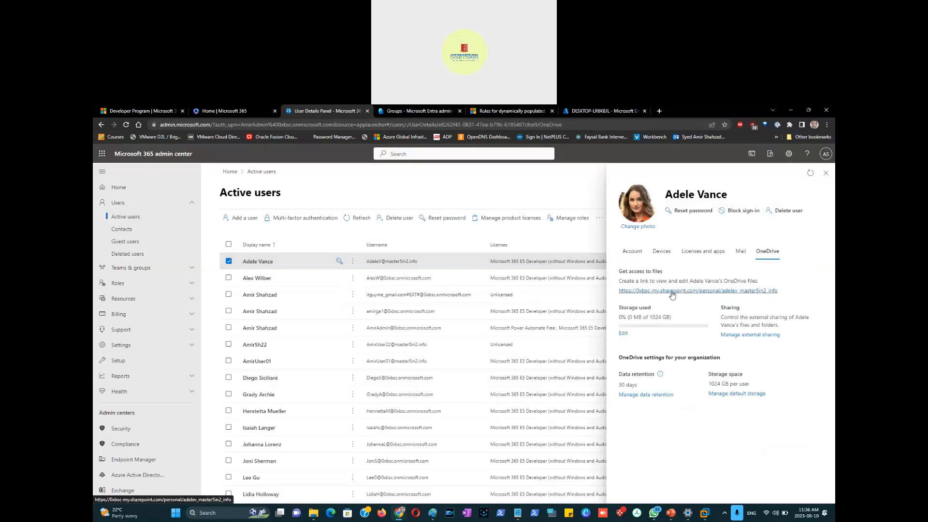
- View the user's empty OneDrive through the link, close that page, and dismiss the user details panel
click(674, 293)
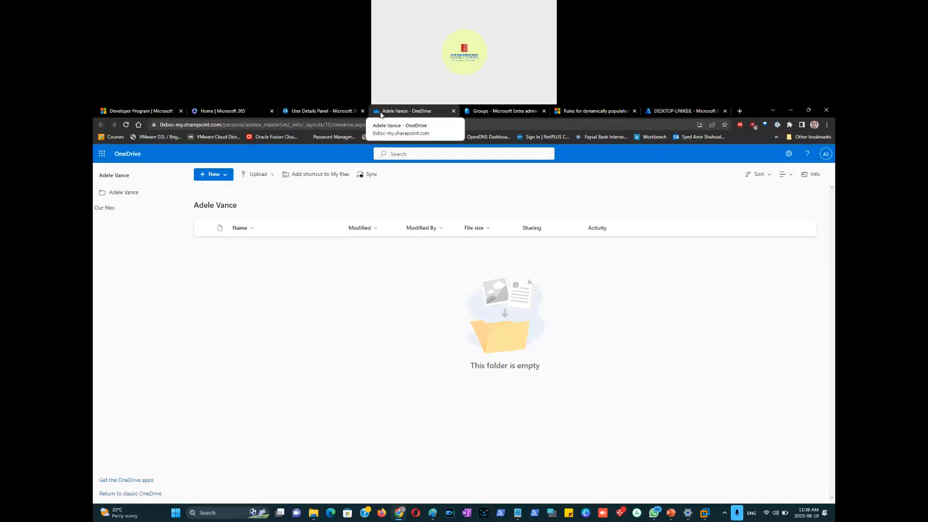
mouse_move(380, 114)
mouse_down()
mouse_move(309, 115)
mouse_move(366, 114)
mouse_up()
click(363, 111)
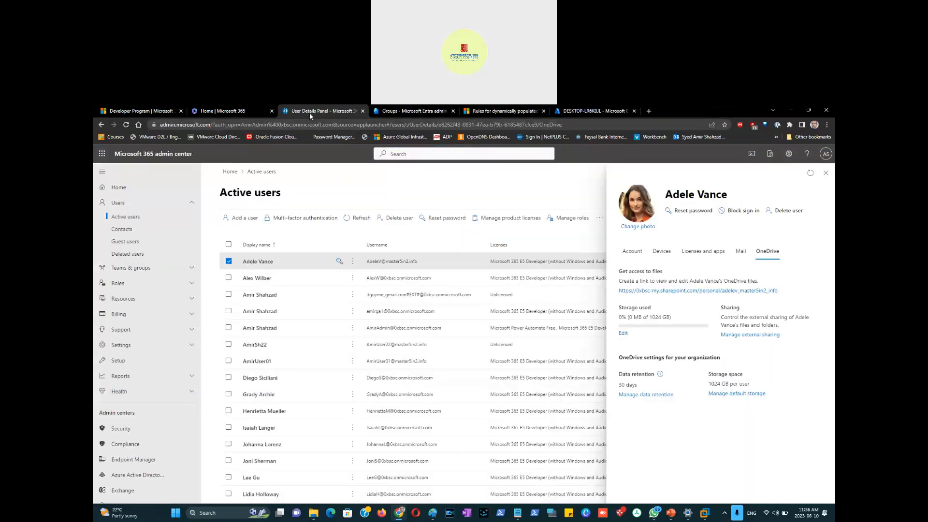
click(825, 173)
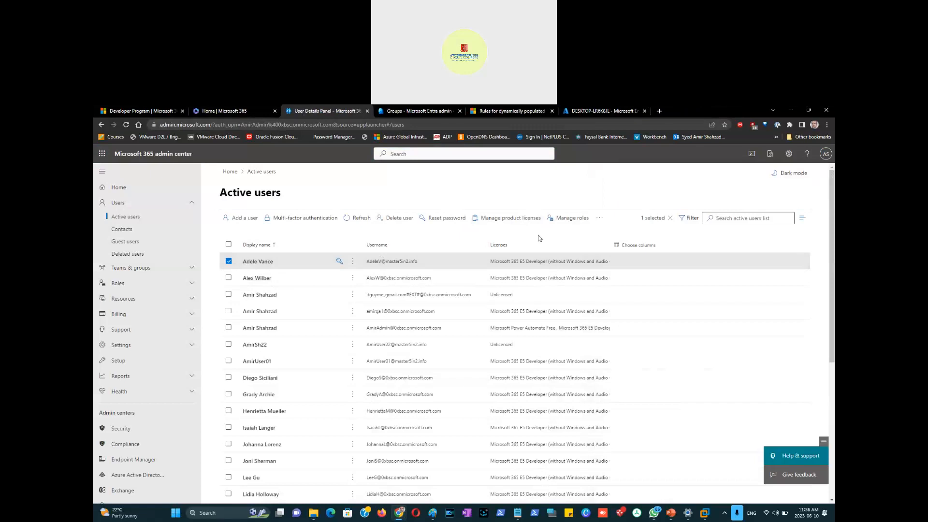
- Return to the Entra Groups expiration page and go to Deleted groups
click(382, 113)
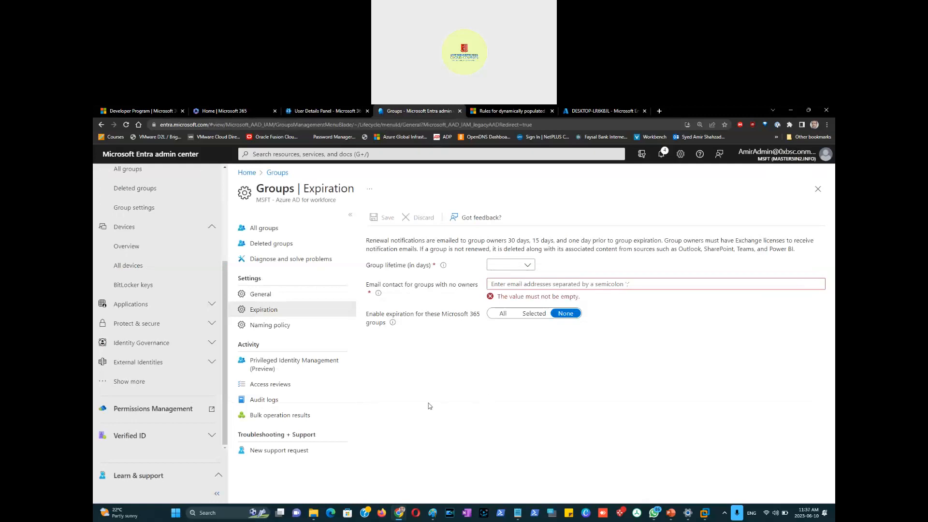
click(270, 245)
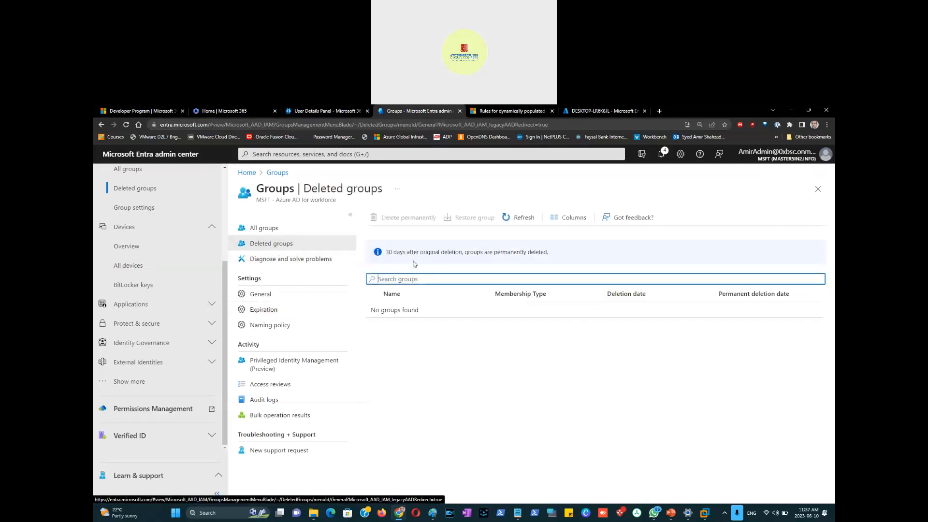
- Highlight the 30-day permanent deletion notice on the empty Deleted groups page, then deselect it
drag(386, 251, 561, 255)
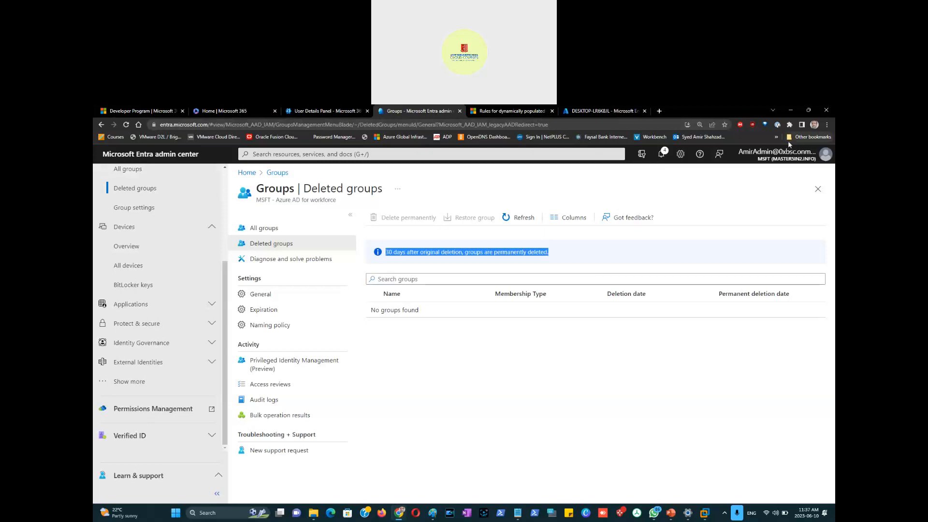
click(526, 365)
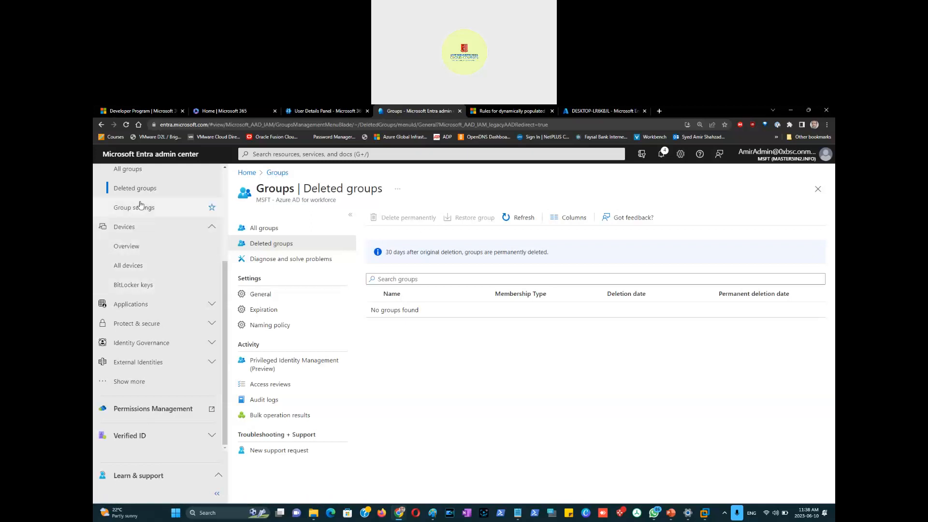
scroll(137, 208, up, 2)
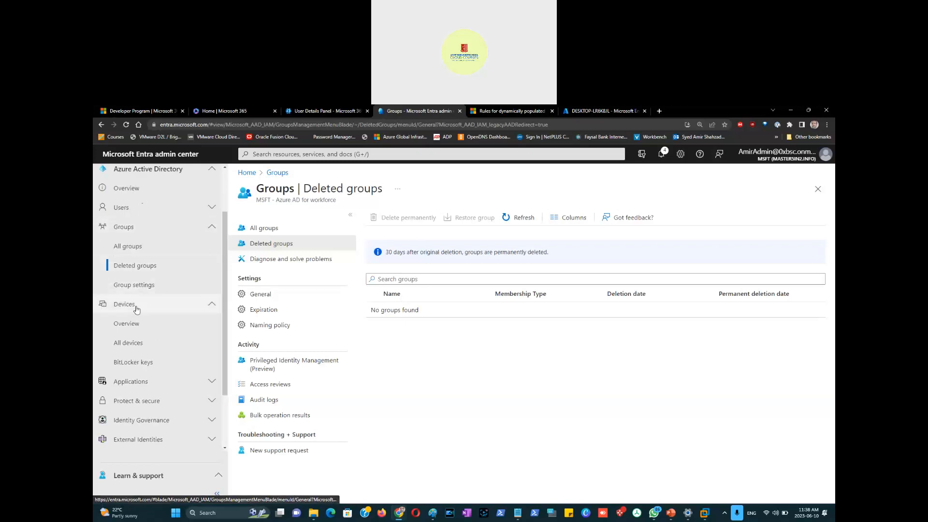
- Load the Entra Devices overview showing 1 unmanaged device and compare it with the Microsoft 365 Active users list
click(135, 325)
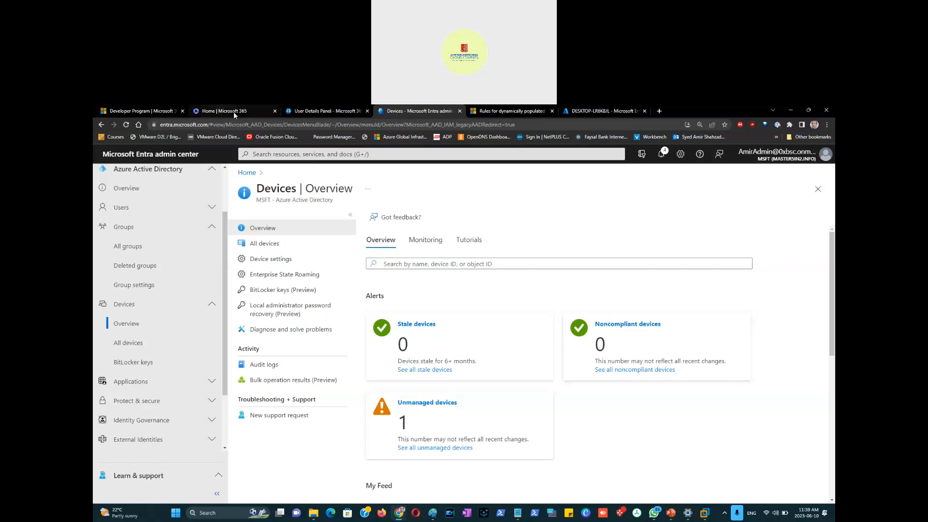
click(306, 115)
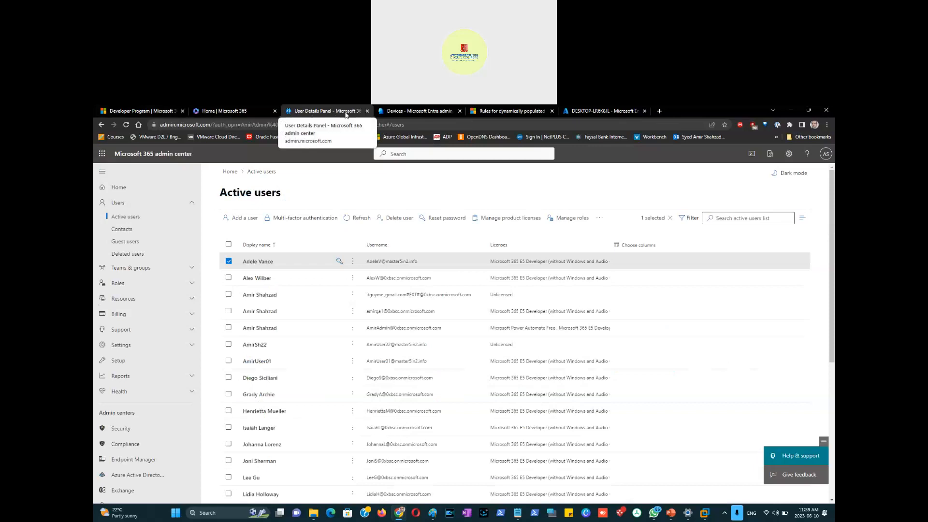
scroll(121, 352, down, 2)
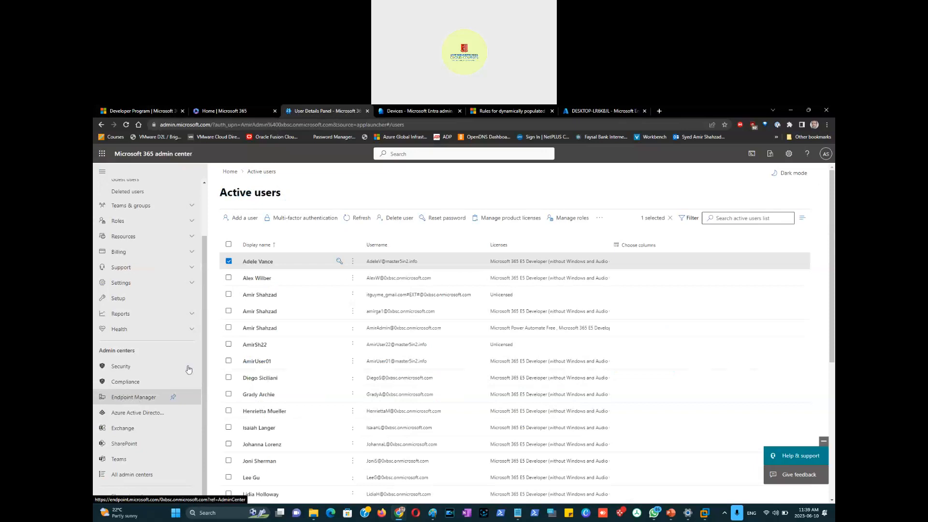
click(386, 113)
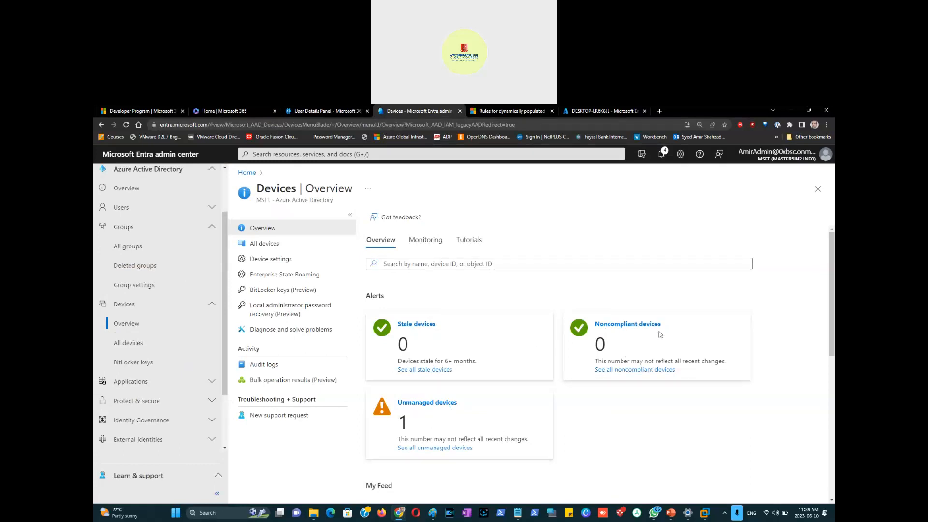
click(298, 112)
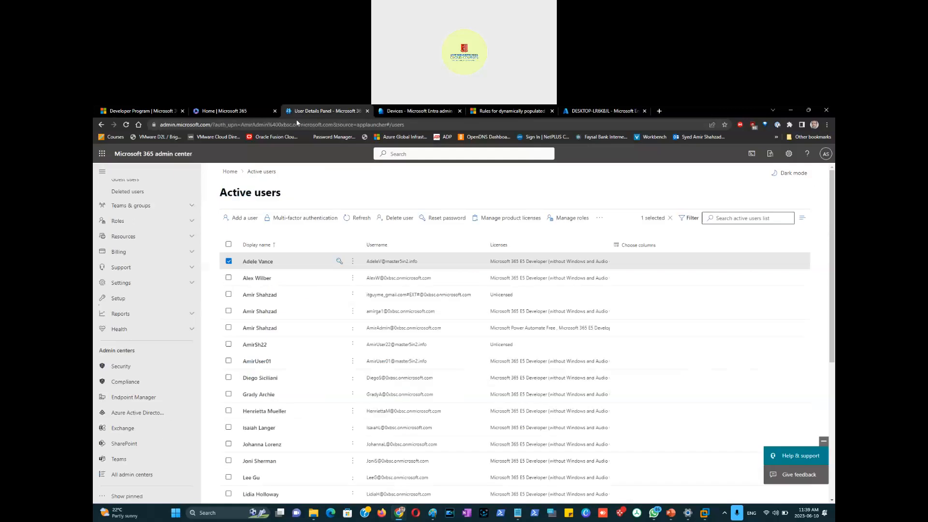
click(133, 398)
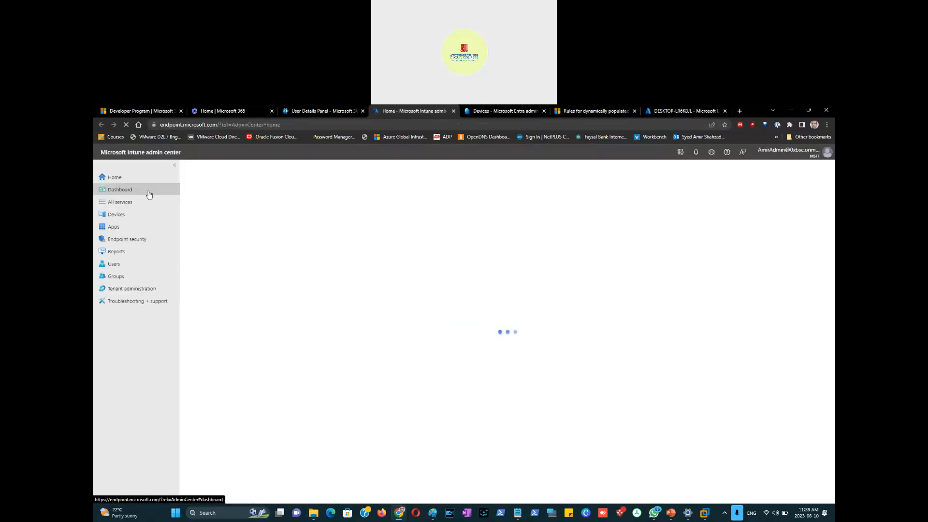
- Open the Intune Windows devices list, which shows no devices found
click(122, 220)
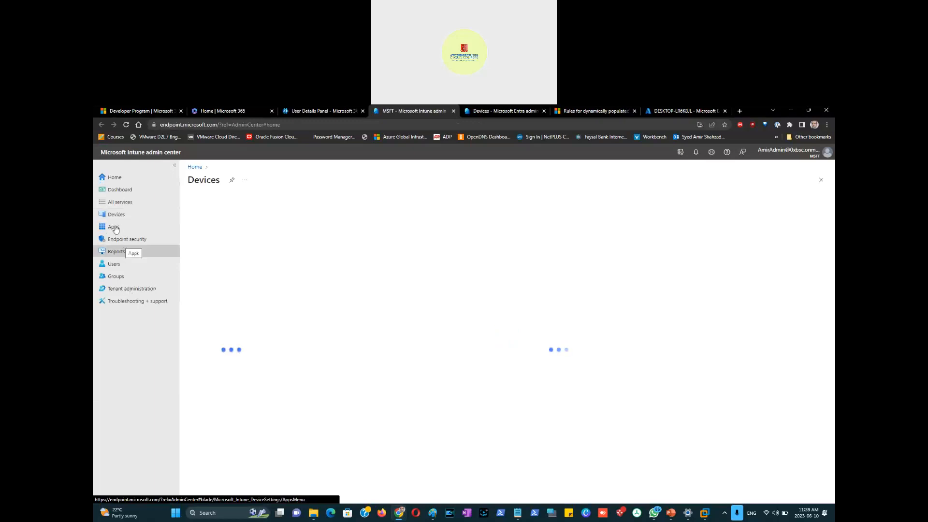
click(117, 216)
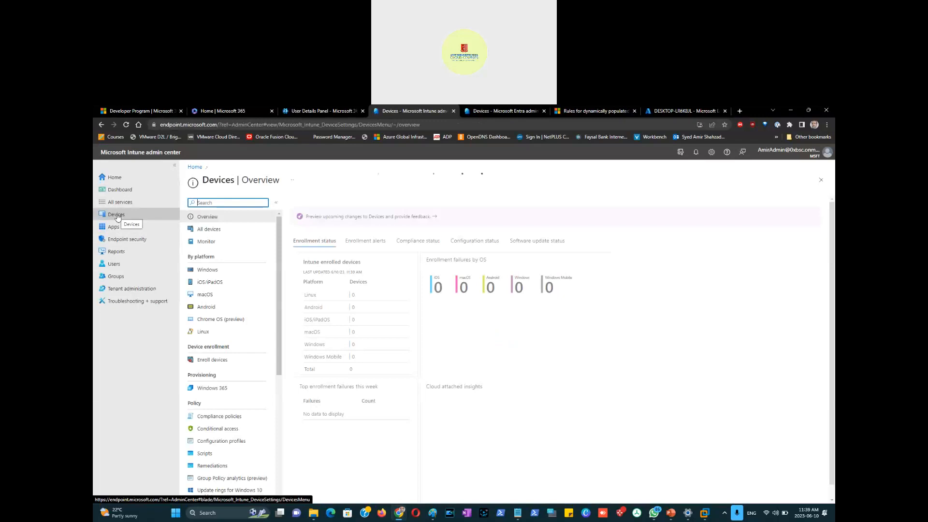
click(119, 218)
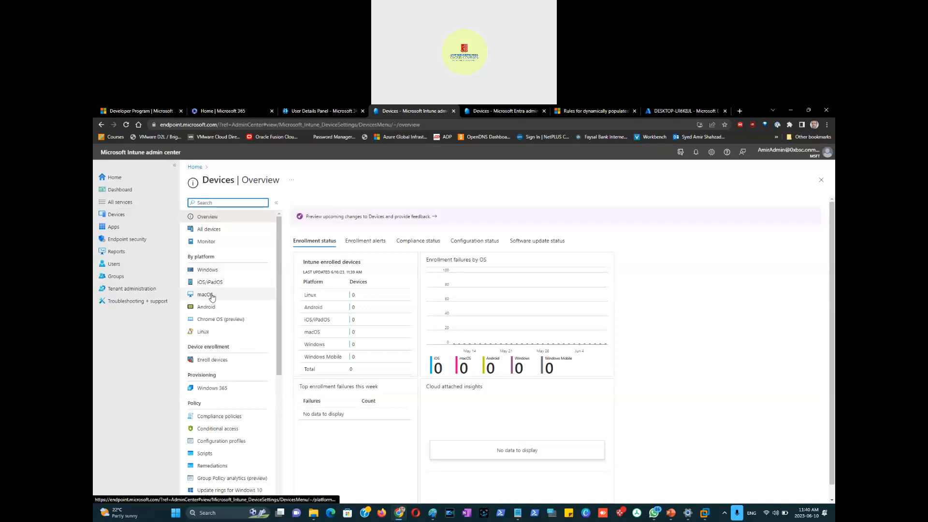
click(208, 270)
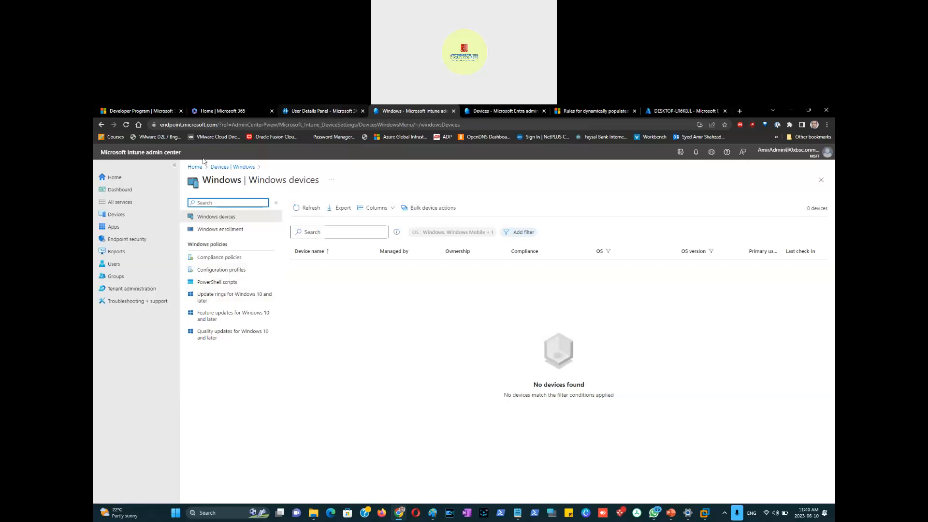
- Close the Intune admin center tab and return to the Entra devices overview
click(327, 109)
click(378, 109)
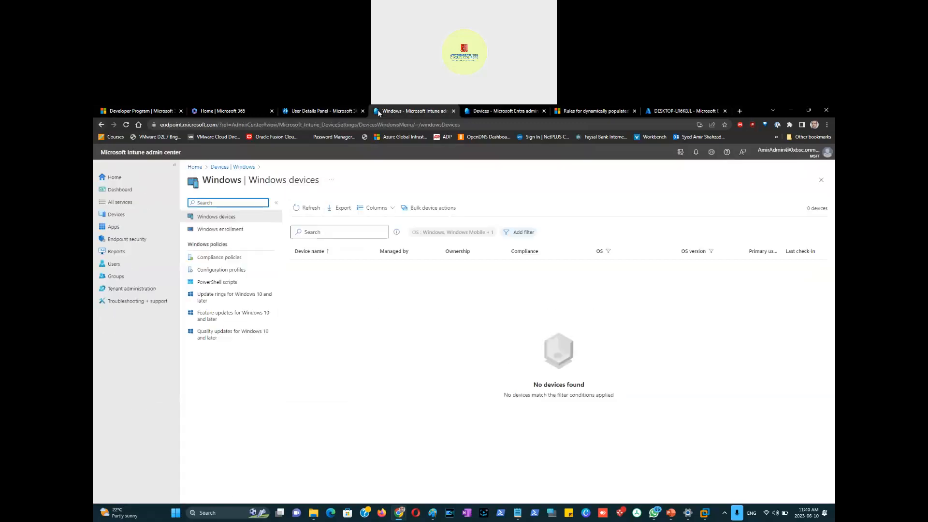
drag(378, 109, 263, 114)
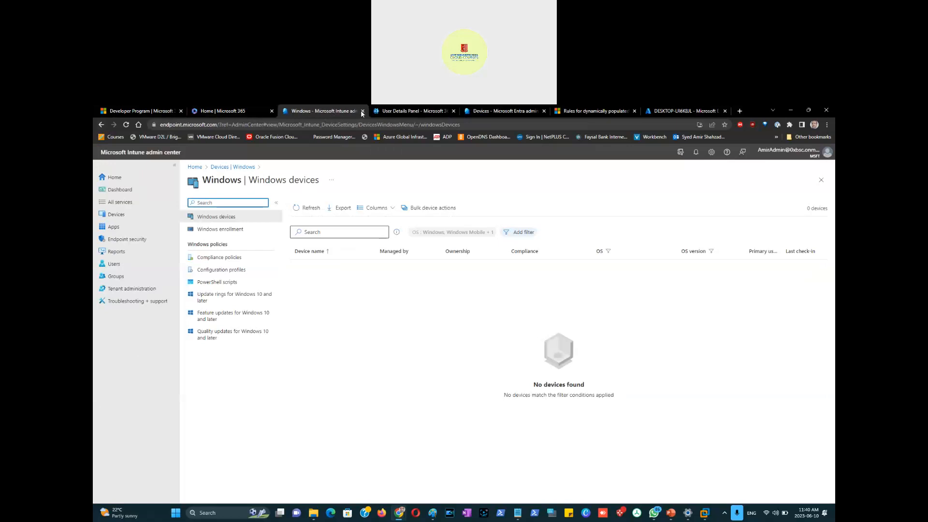
click(362, 110)
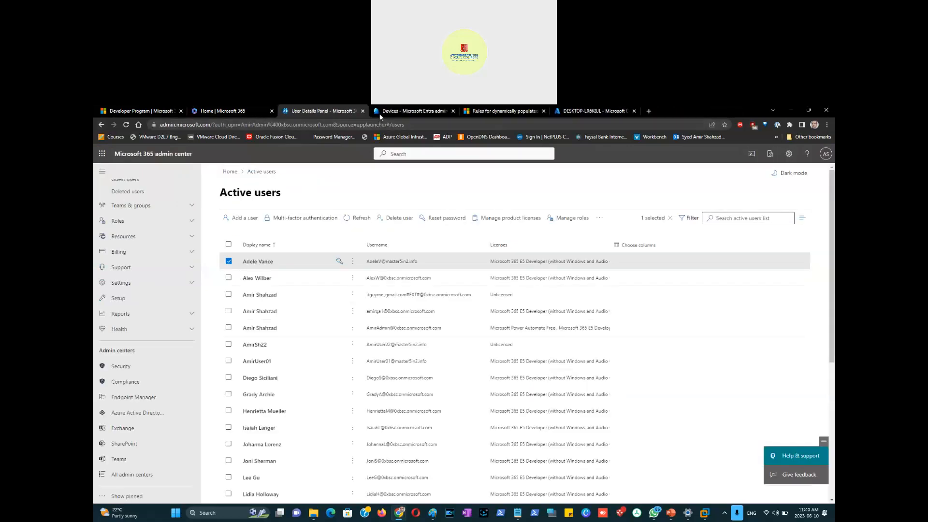
click(411, 111)
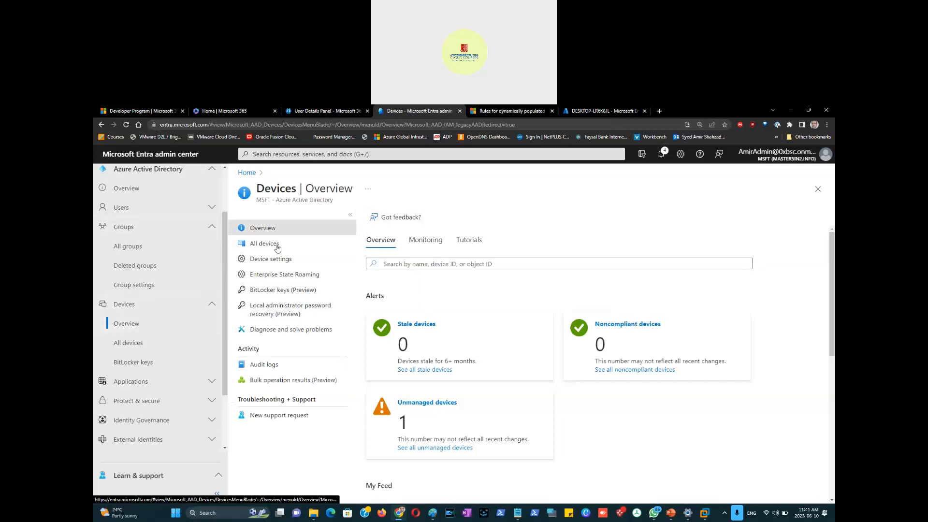
- List all Entra devices (one Azure AD joined DESKTOP-LR6K8JL) and open Device settings
click(277, 246)
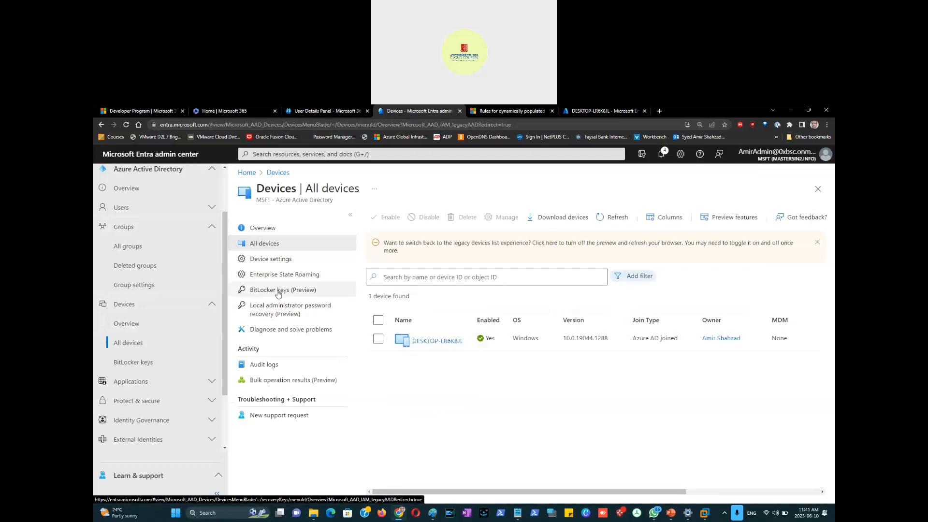
click(269, 260)
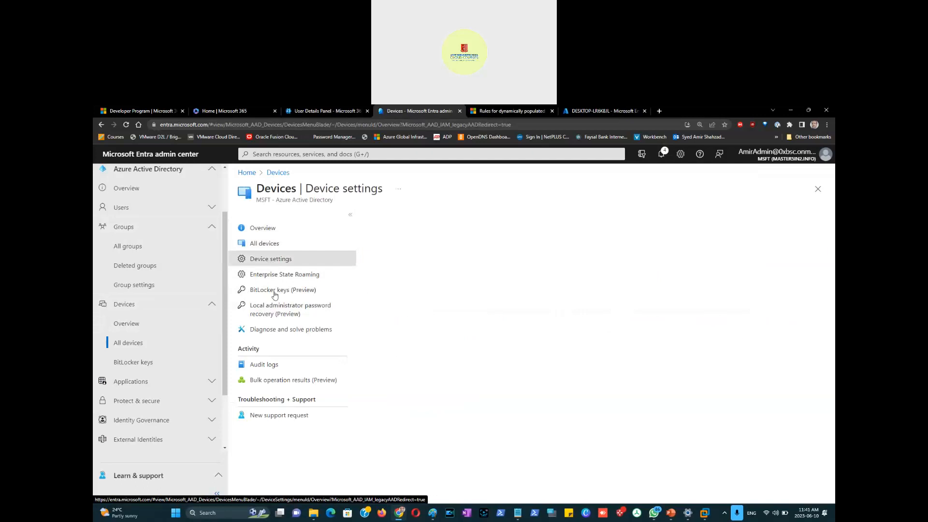
- View the BitLocker keys (Preview) page, which lists no keys, and open a new browser tab
click(275, 291)
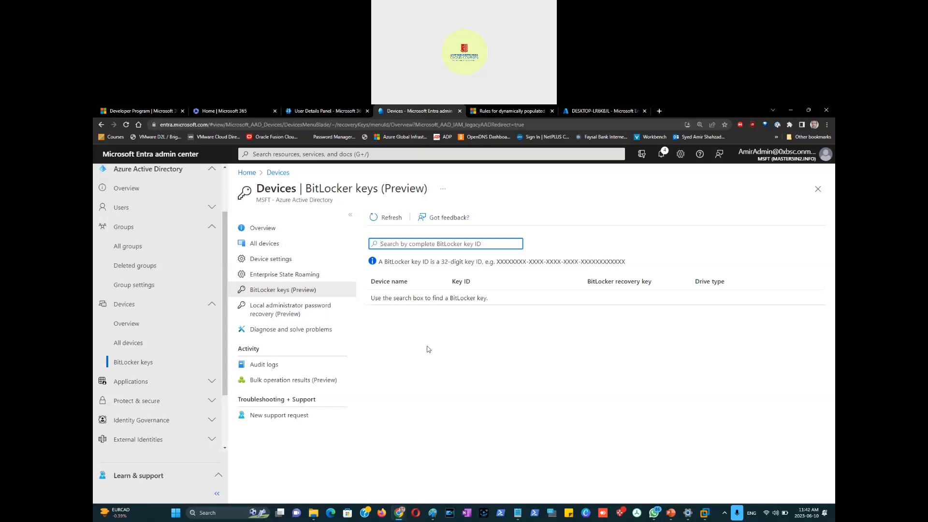
click(660, 111)
- View Google image results for 'laptop disk', then start a 'motherboard tpm chip' search in another tab
text(laptop disk)
key(Return)
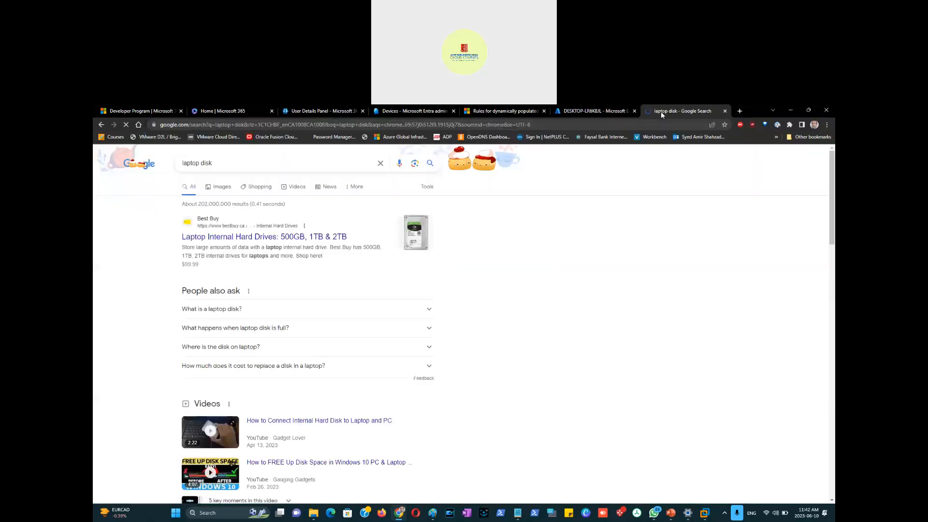
click(220, 188)
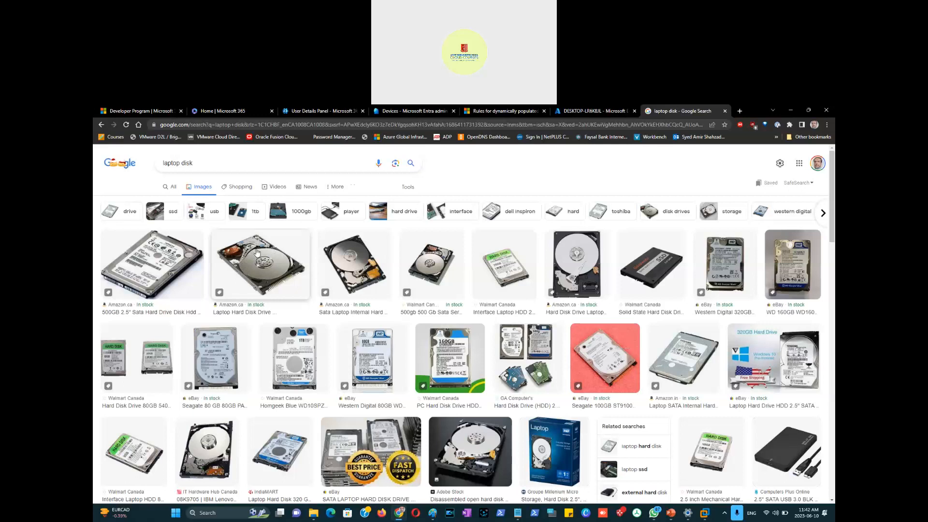
click(739, 111)
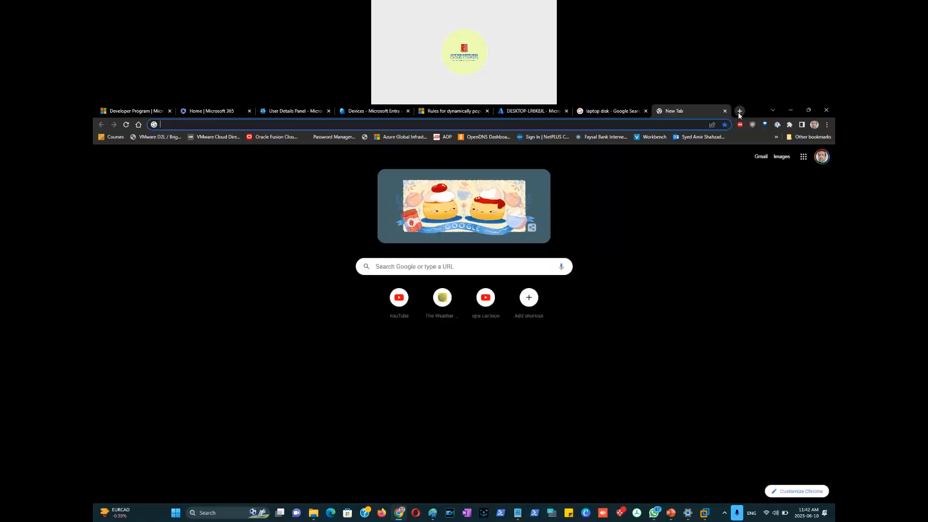
text(m)
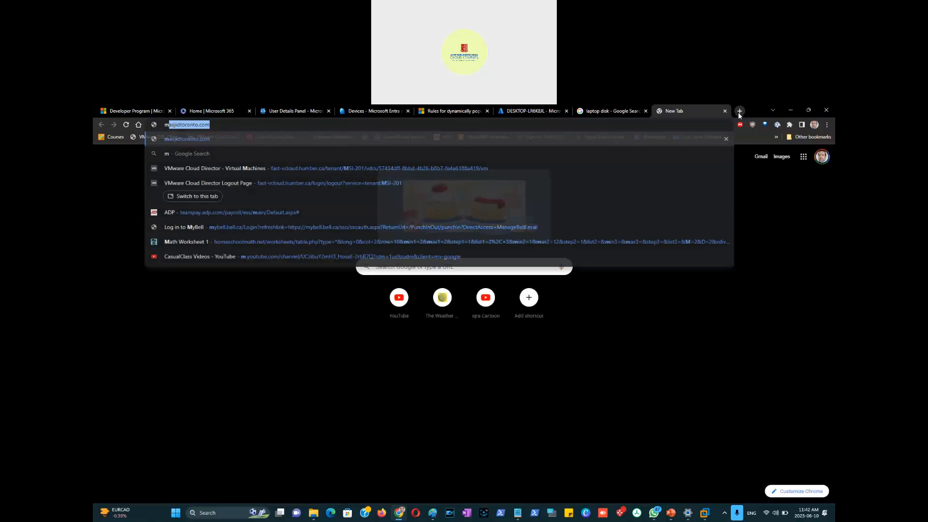
text(otherboard tpm chil)
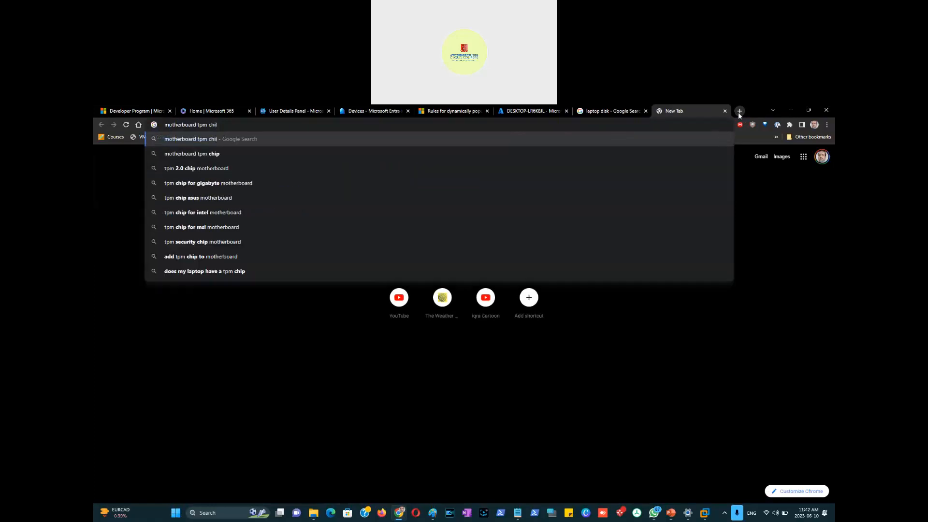
- Fix the typo and show Google image results for 'motherboard tpm chip'
key(BackSpace)
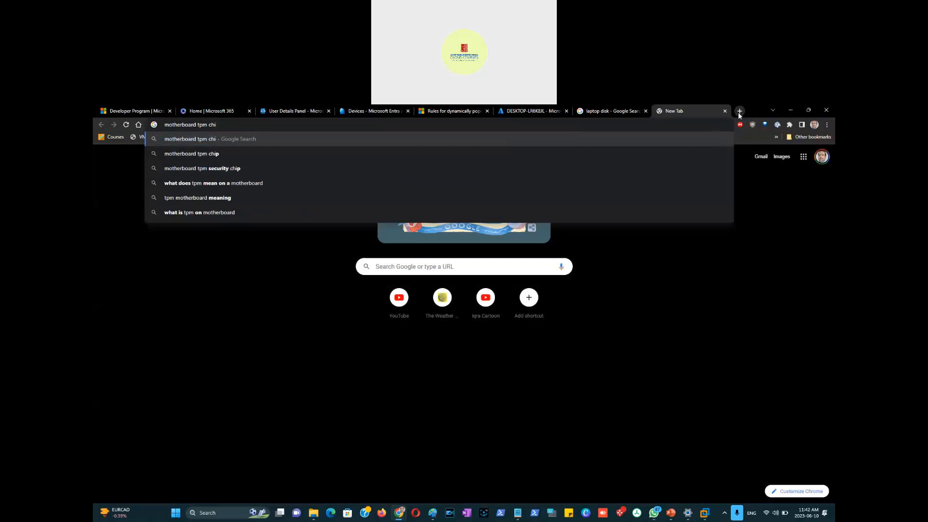
text(p)
key(Return)
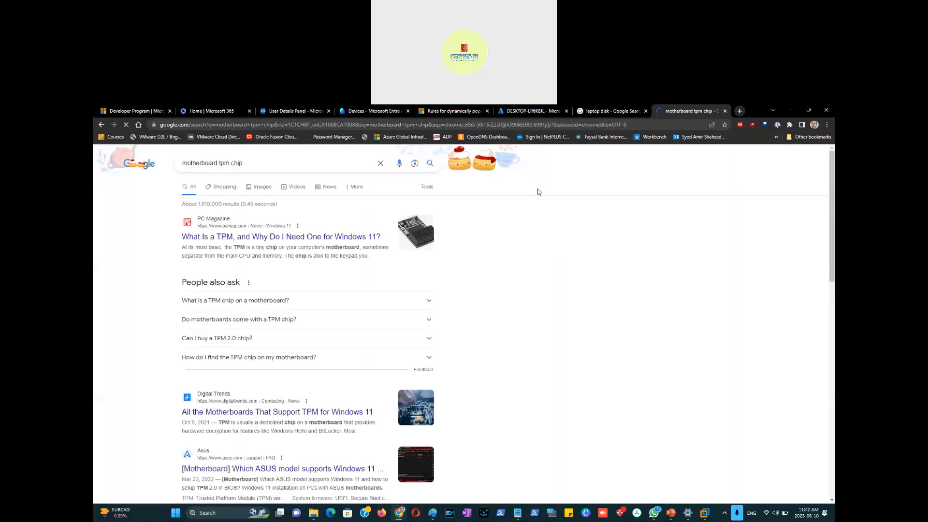
click(255, 188)
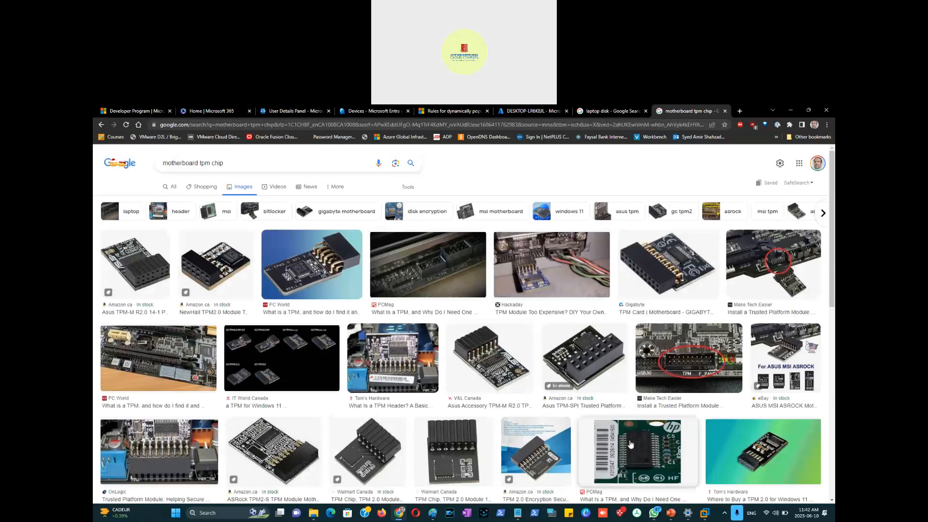
- Compare the laptop disk and TPM chip image results, ending on the laptop disk results
click(604, 111)
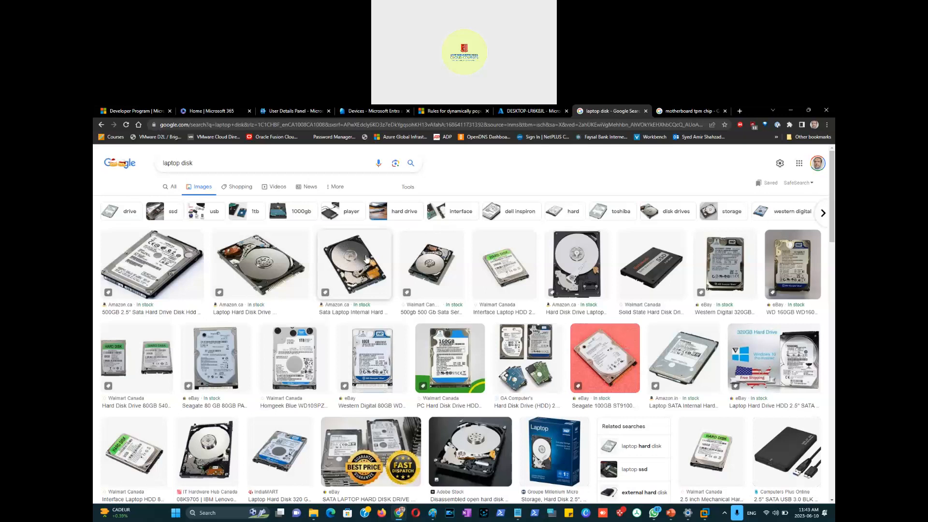
click(677, 112)
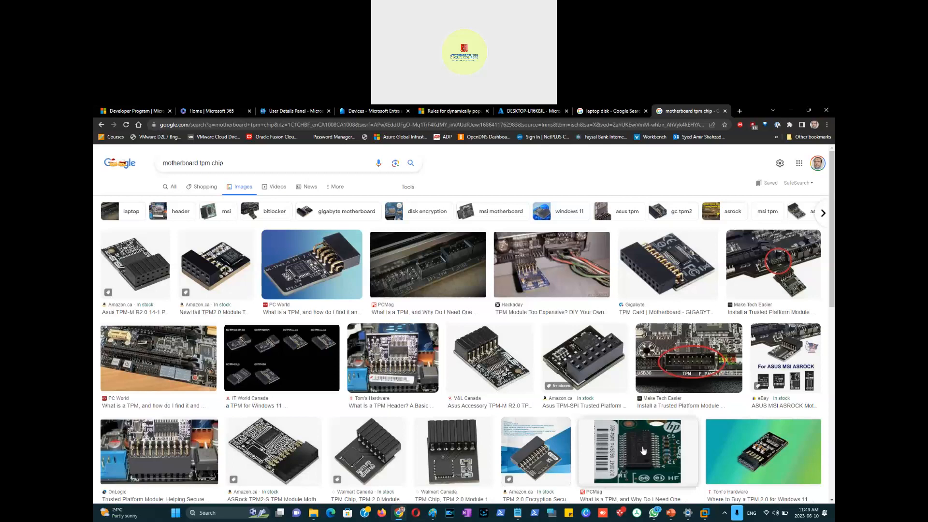
click(601, 111)
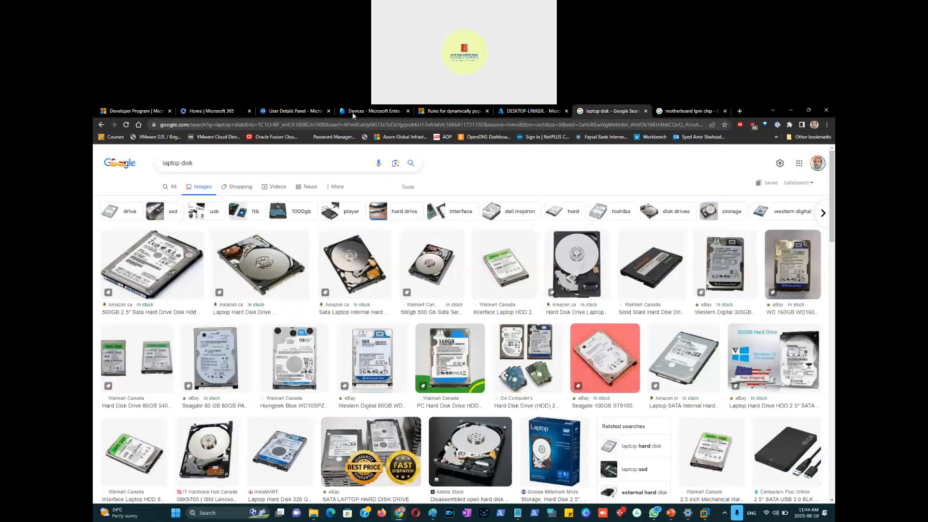
- Switch back to the Devices browser tab and open the Devices overview
click(364, 111)
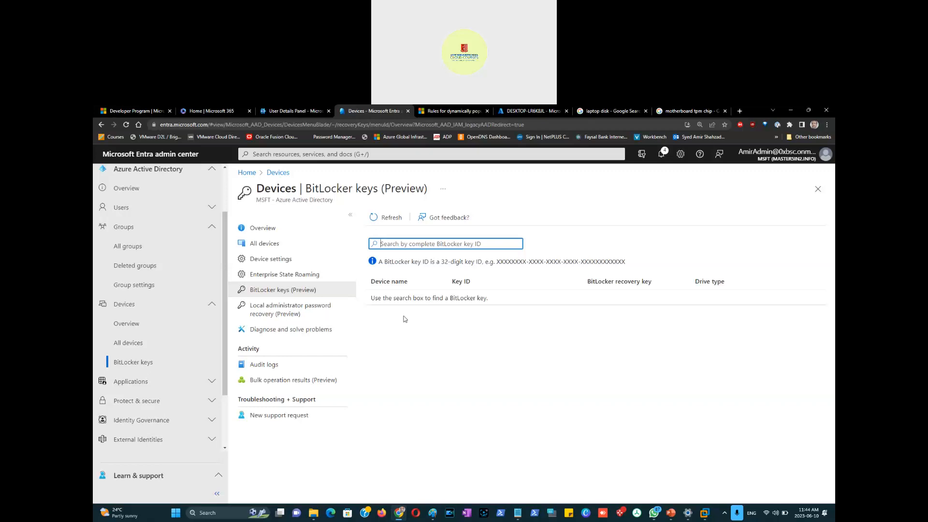
click(127, 324)
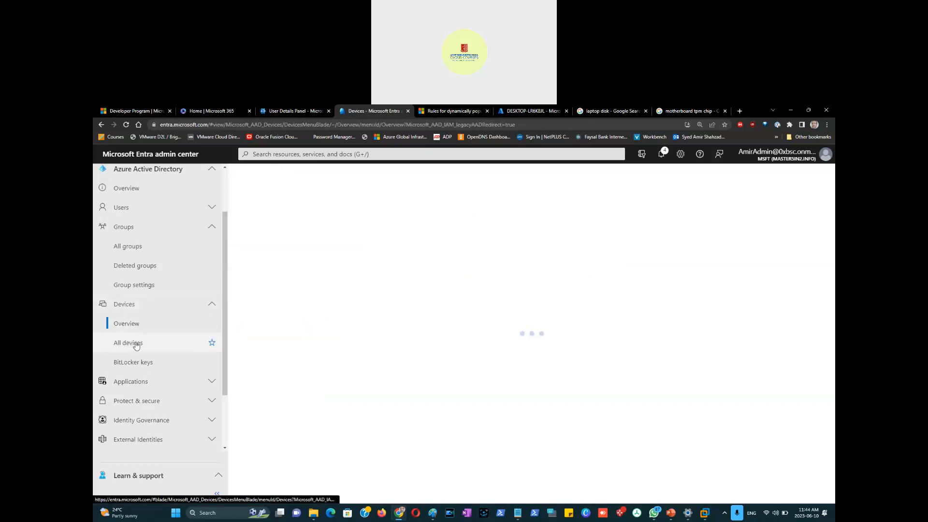
- From All devices, open device DESKTOP-LR6K8JL's Properties and review its details
click(136, 344)
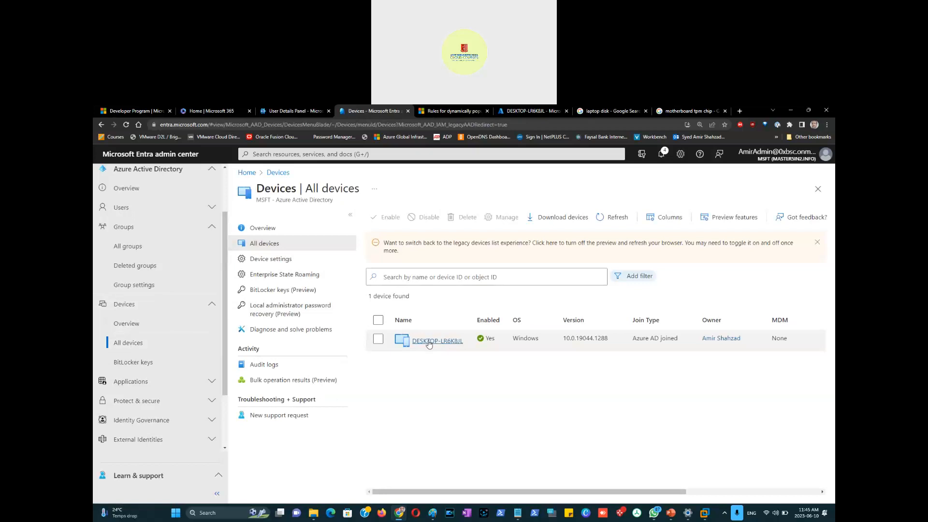
click(429, 341)
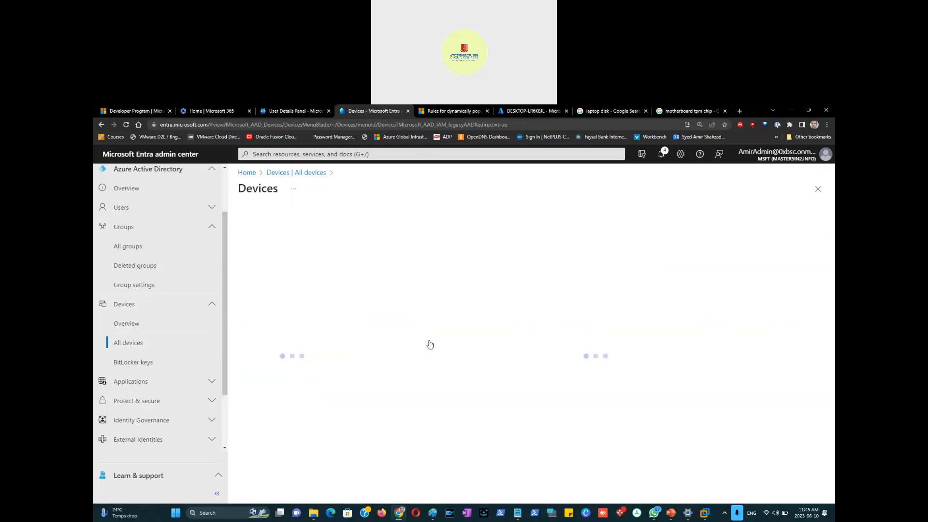
scroll(441, 325, down, 1)
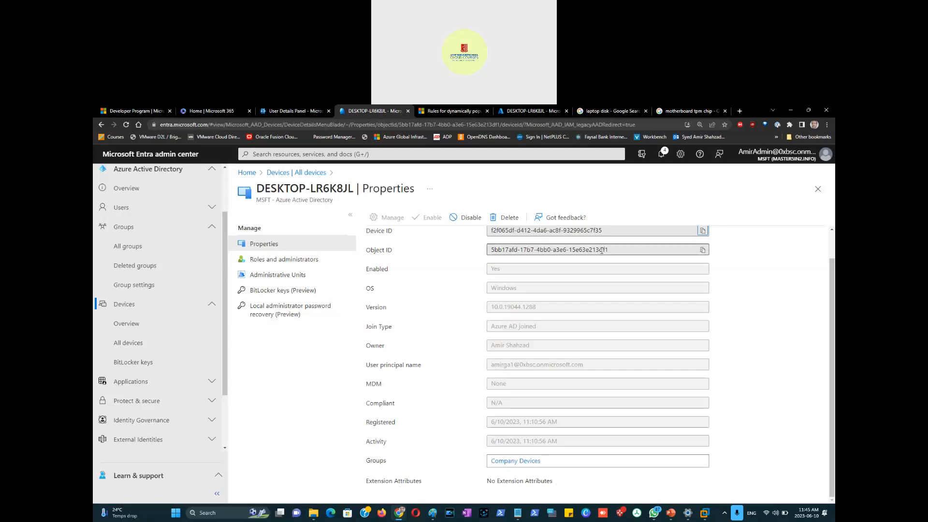
- Select DESKTOP-LR6K8JL's Object ID, glance at the active users tab, then return to All devices
drag(631, 249, 468, 251)
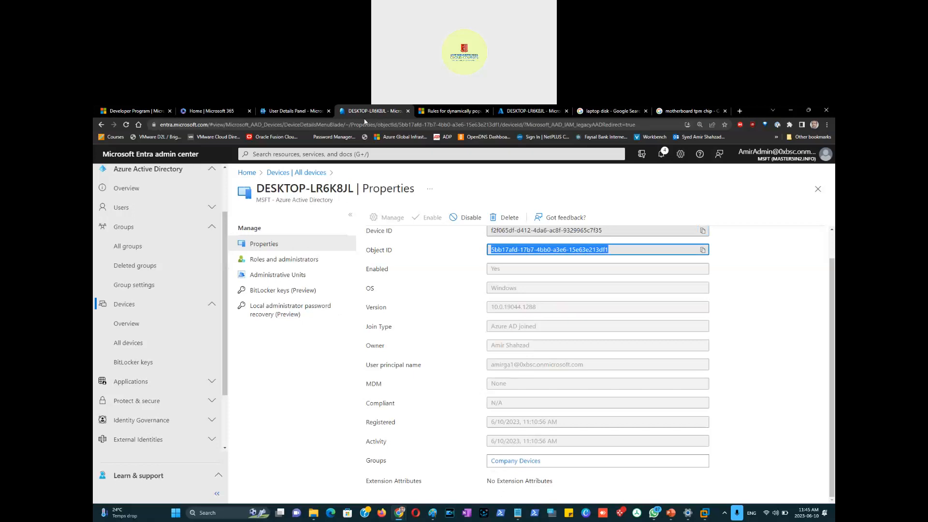
click(285, 112)
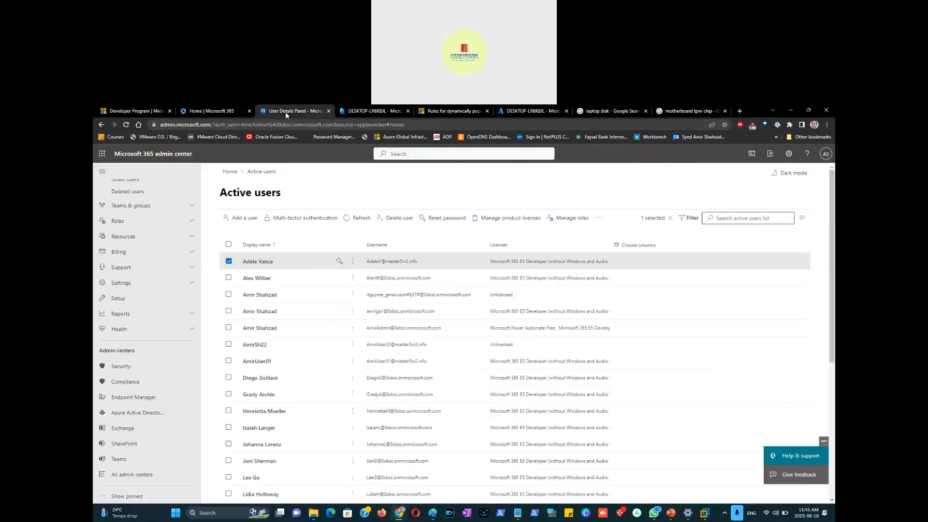
click(352, 112)
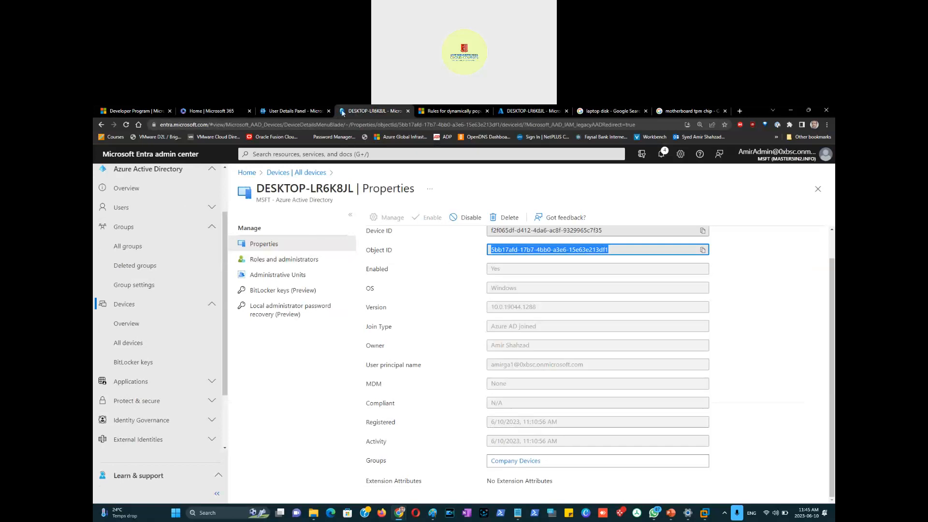
click(295, 111)
click(356, 109)
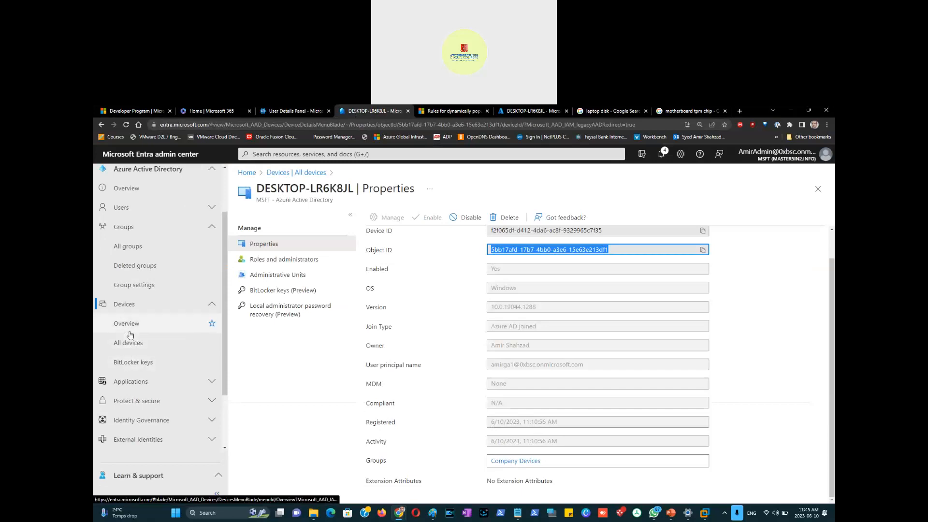
click(130, 345)
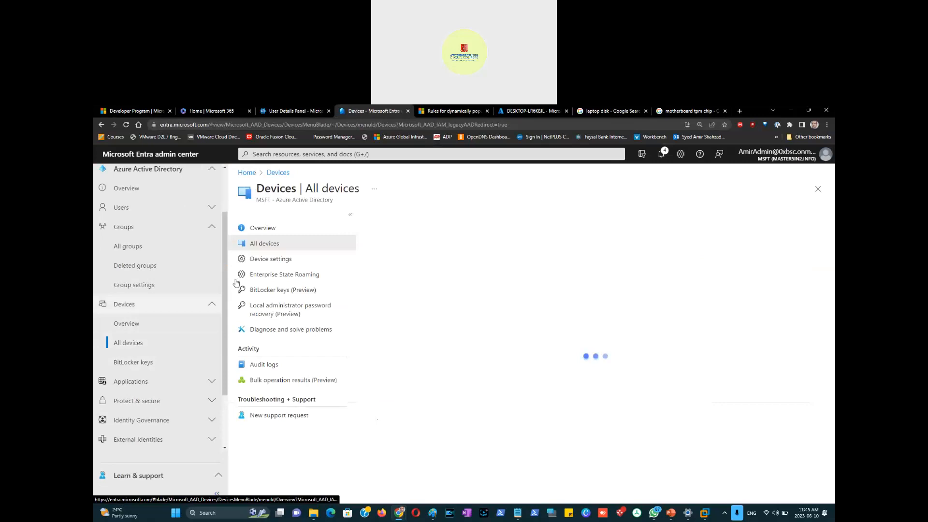
- Open Device settings, showing 50 devices per user, then bring the virtual machine window forward
click(277, 259)
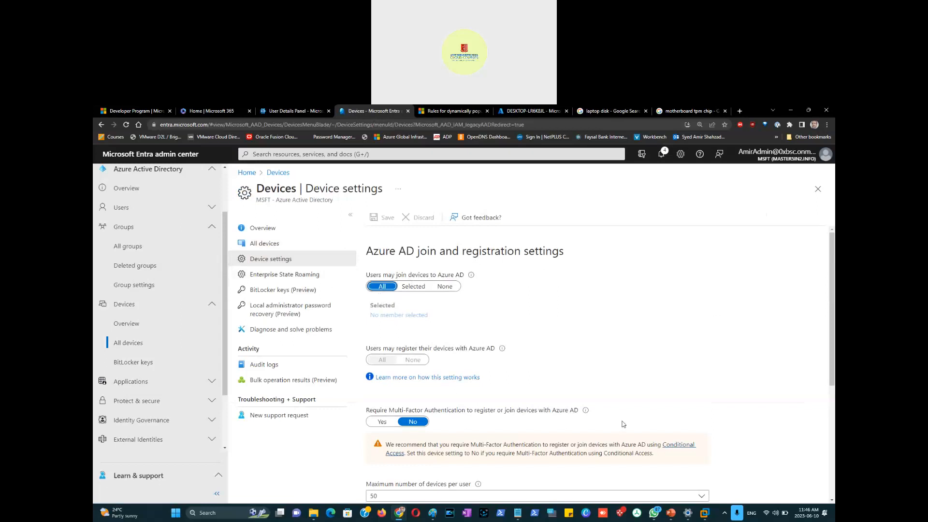
mouse_move(703, 515)
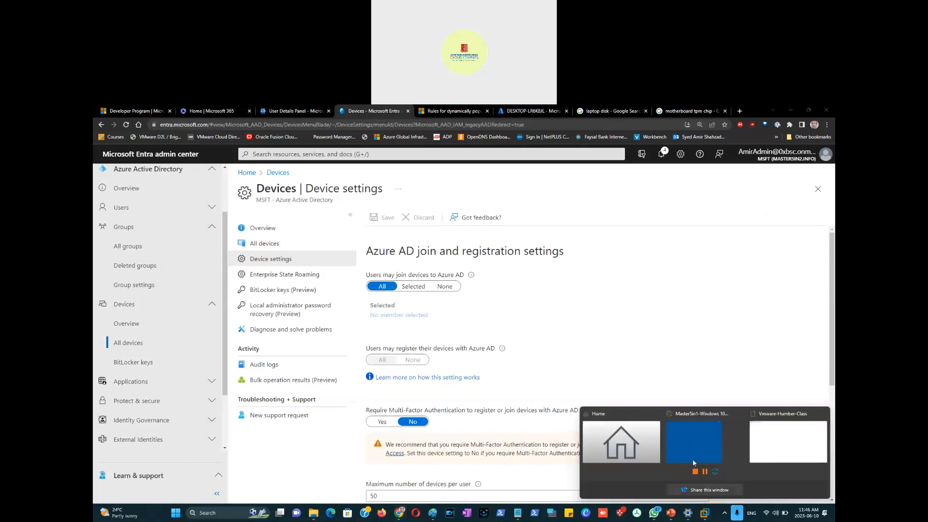
click(697, 434)
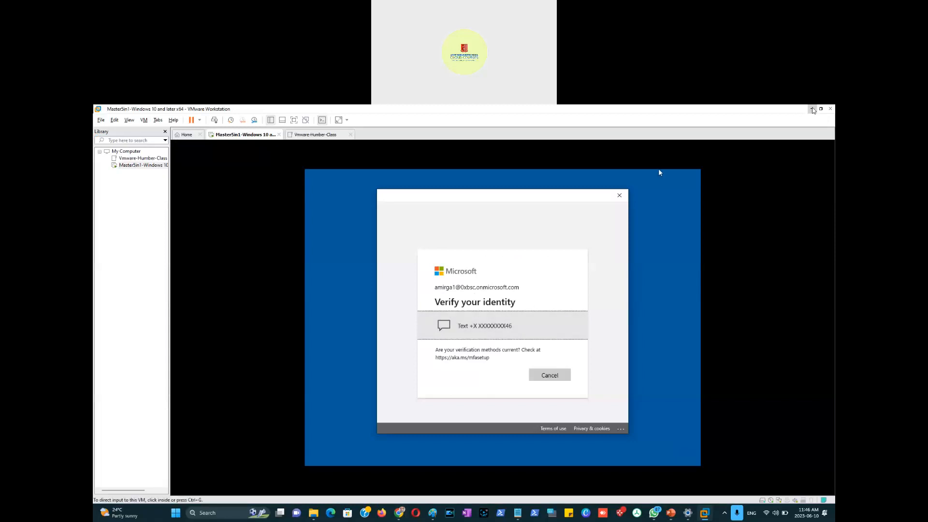
- Minimize the VM window with its 'Verify your identity' prompt to return to Device settings
click(812, 110)
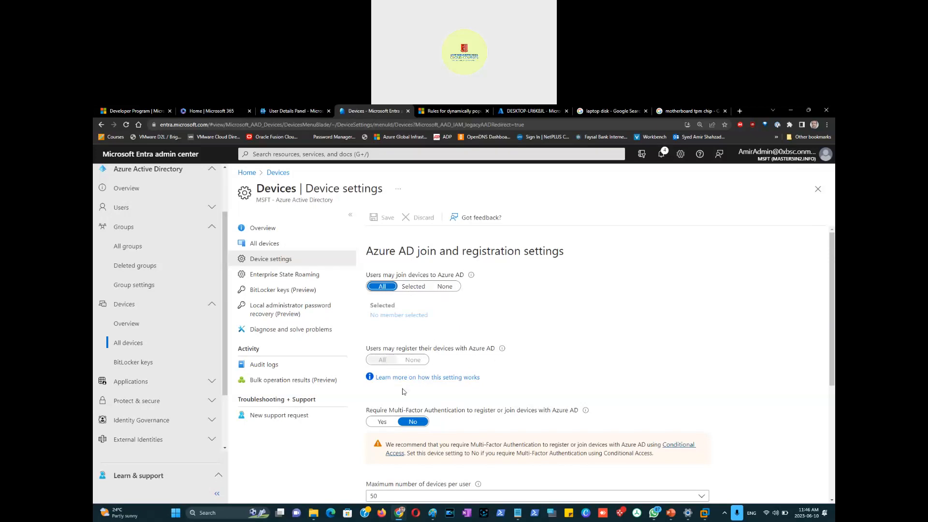
- Change Maximum number of devices per user from 50 to 5, then scroll to Other settings
scroll(405, 388, down, 2)
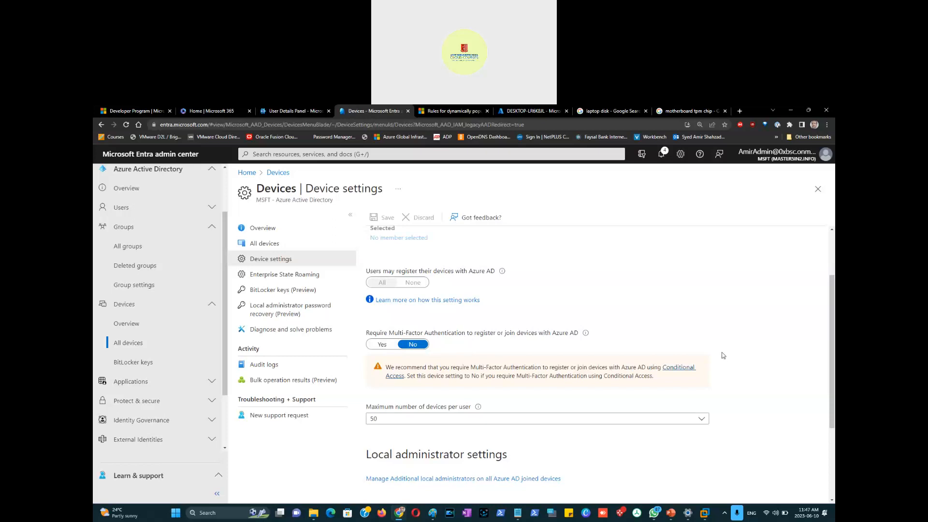
scroll(731, 362, down, 3)
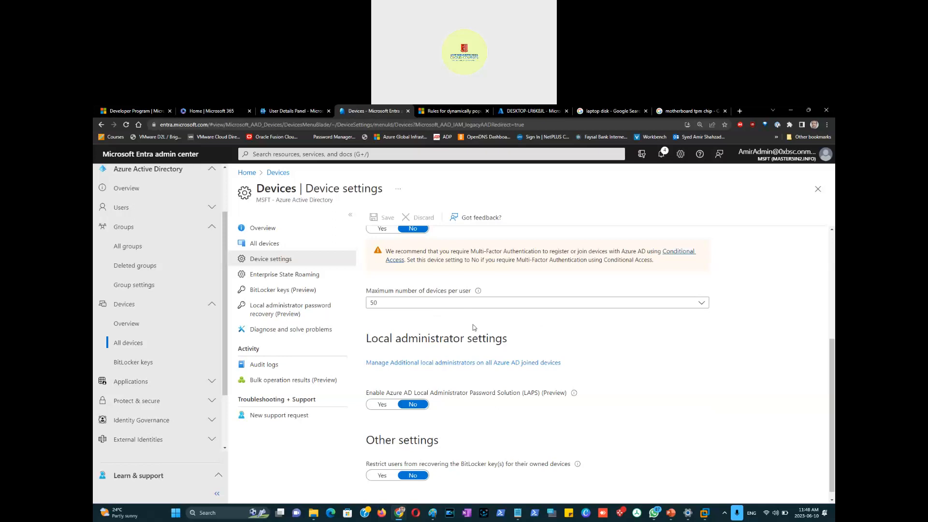
click(452, 307)
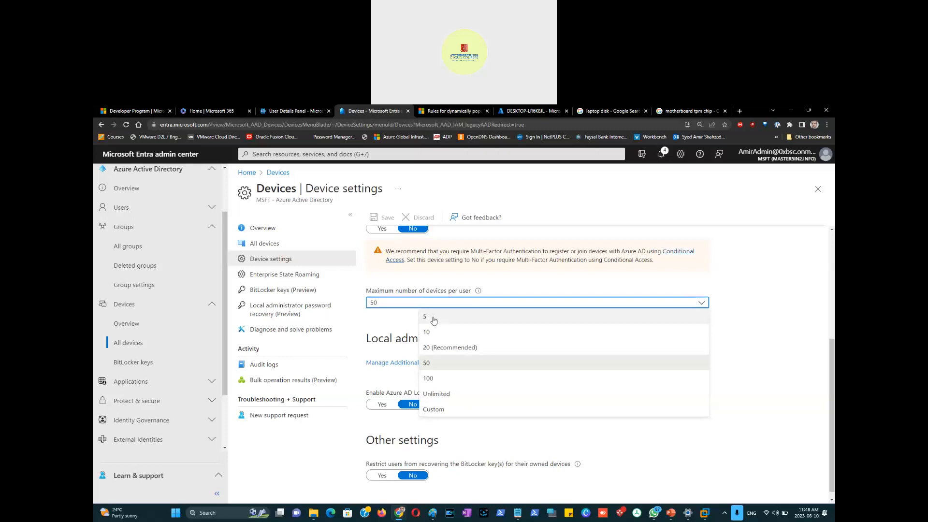
click(433, 319)
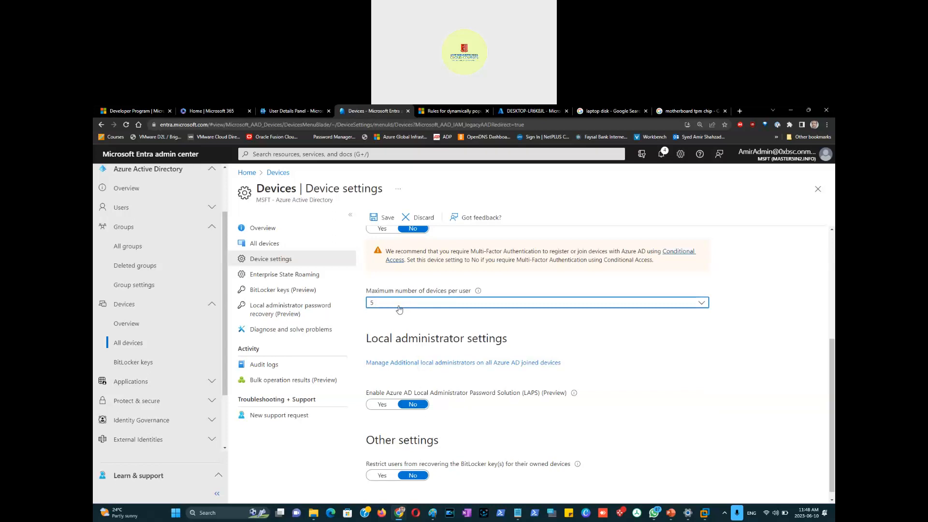
click(738, 347)
scroll(737, 347, up, 2)
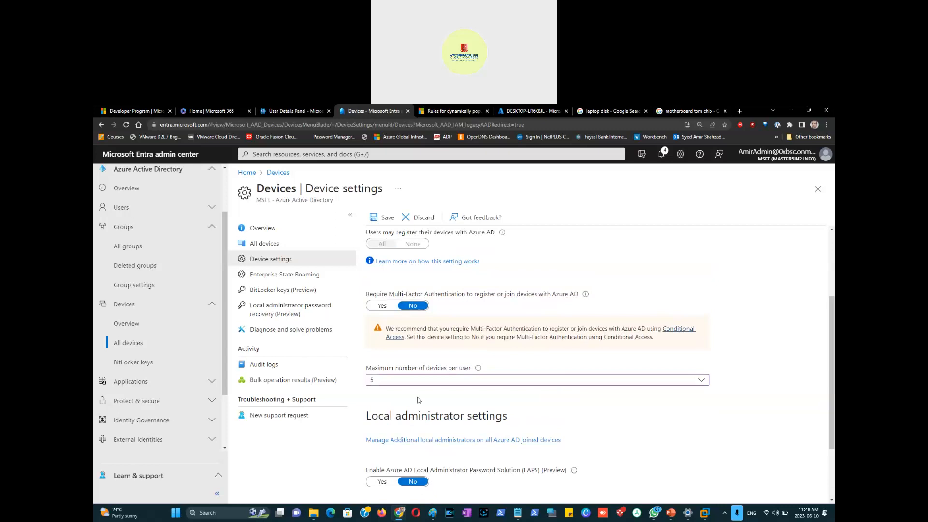
click(387, 382)
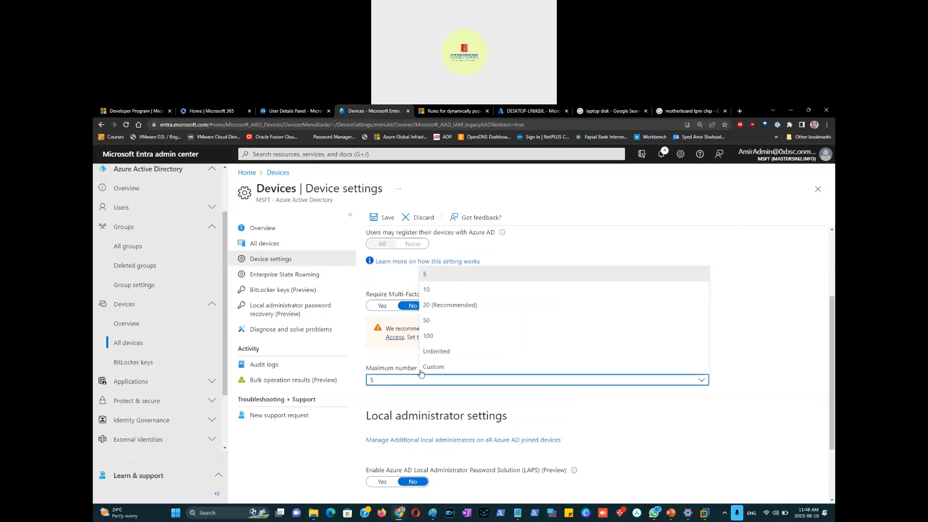
click(764, 322)
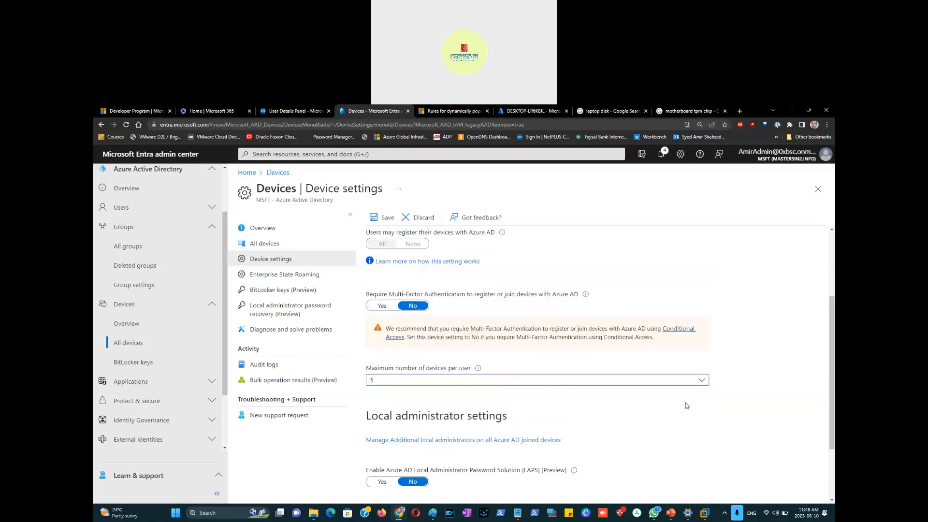
click(415, 384)
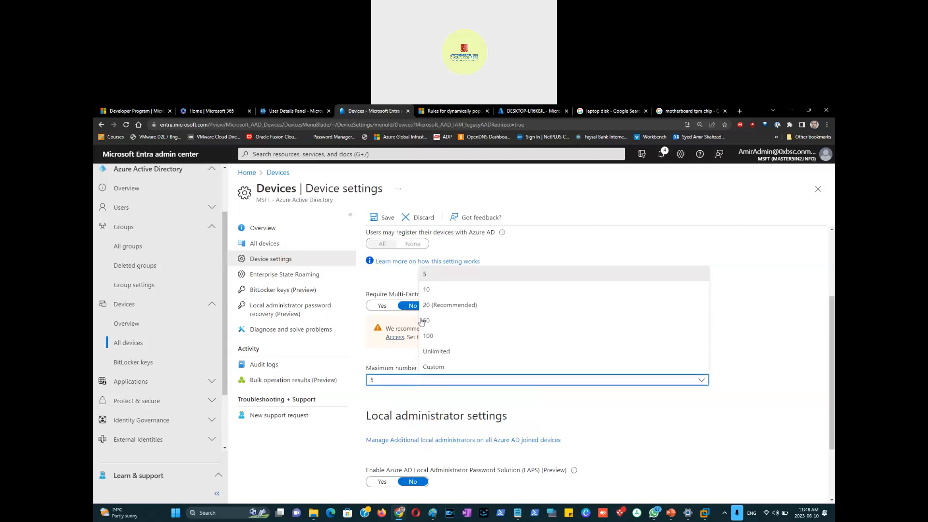
click(748, 314)
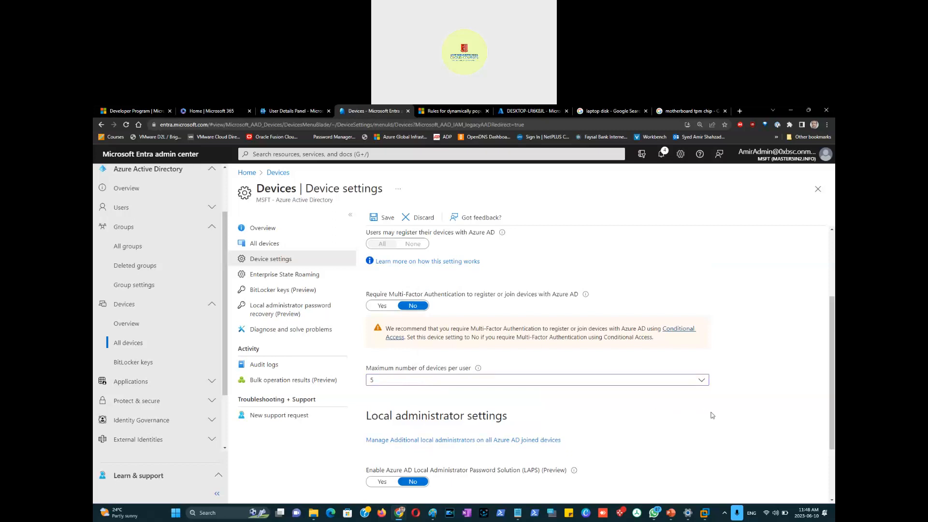
scroll(648, 400, down, 2)
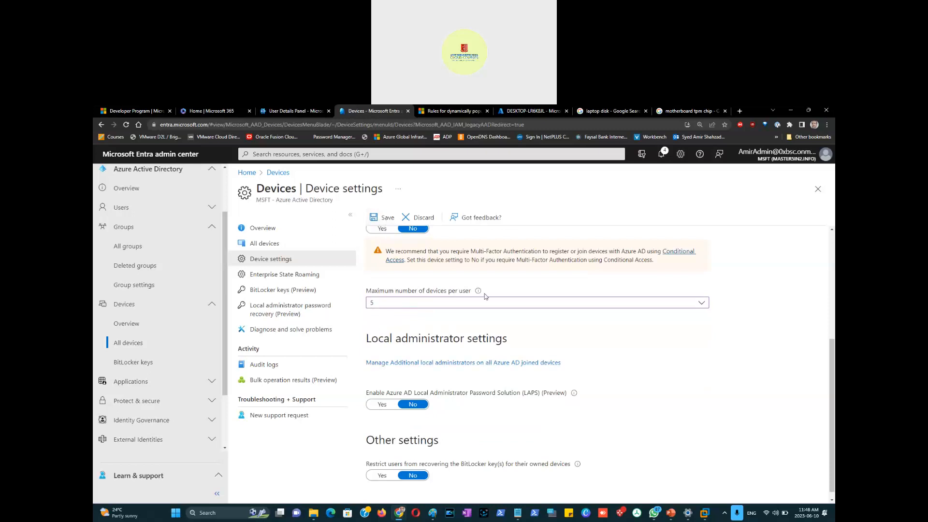
scroll(487, 388, down, 1)
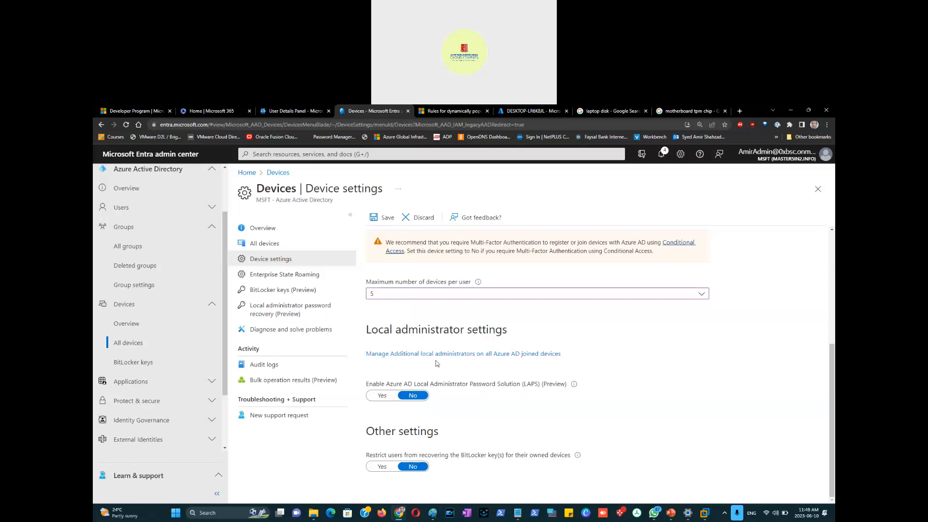
- Search Windows for 'user', dismiss the results, and bring the virtual machine window forward
click(207, 514)
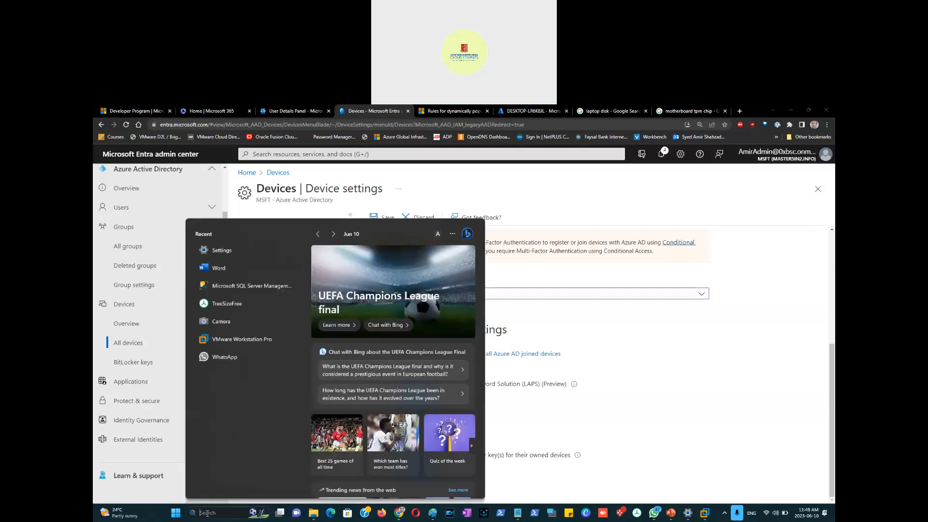
text(user)
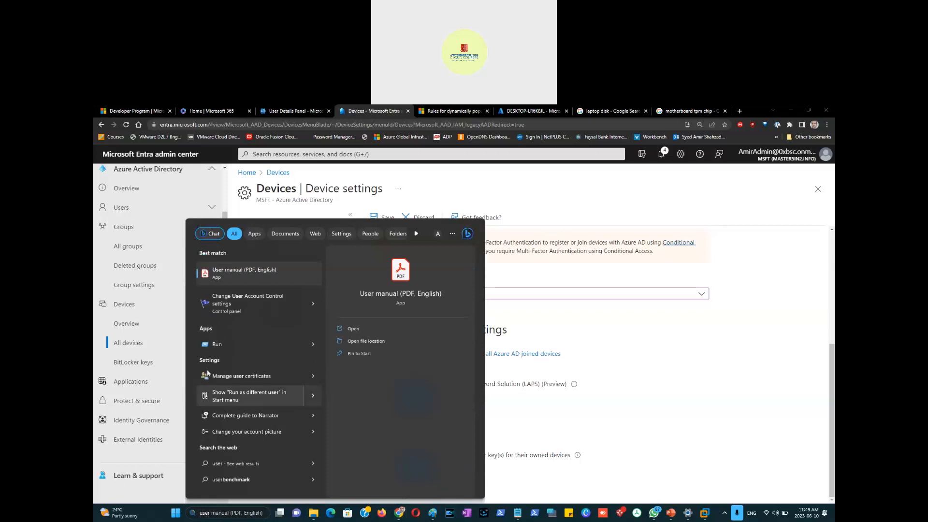
key(Escape)
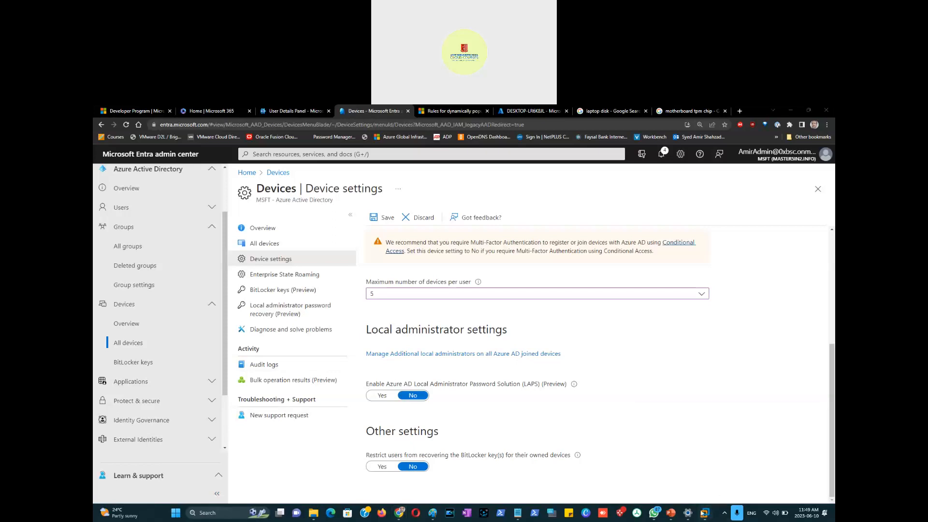
mouse_move(704, 511)
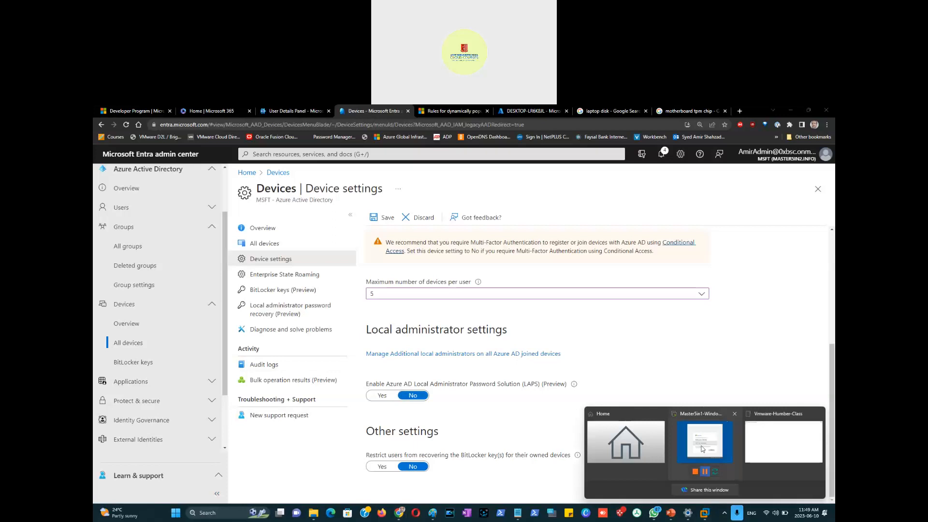
click(703, 448)
- In the VM, verify the work account with the text-message code sent to the phone
click(499, 332)
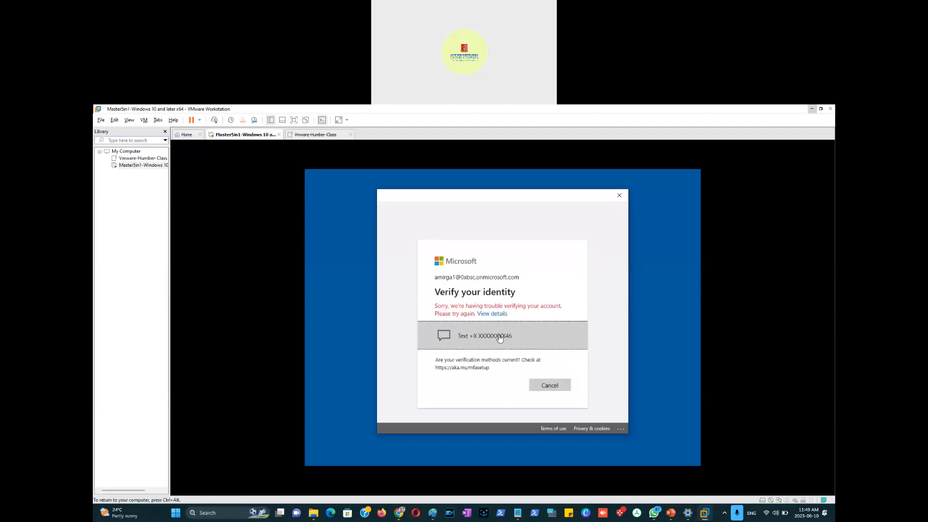
click(546, 389)
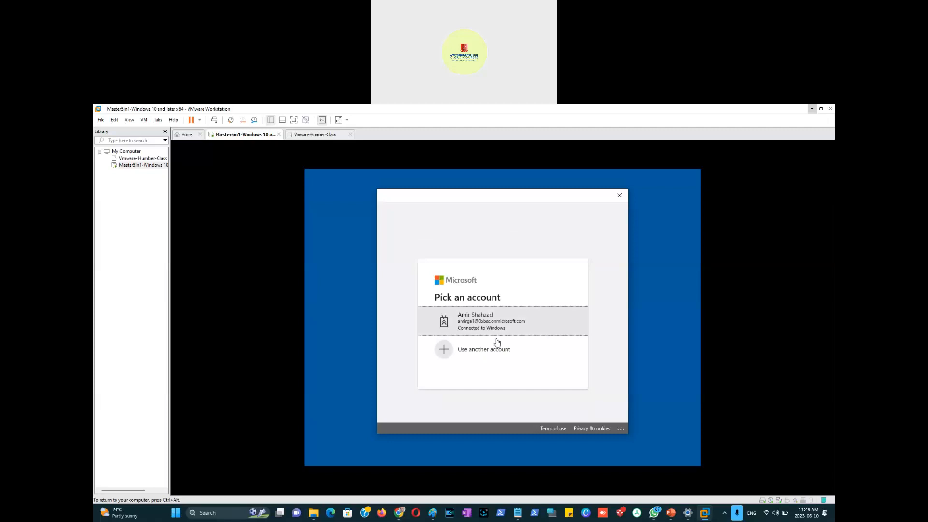
click(513, 327)
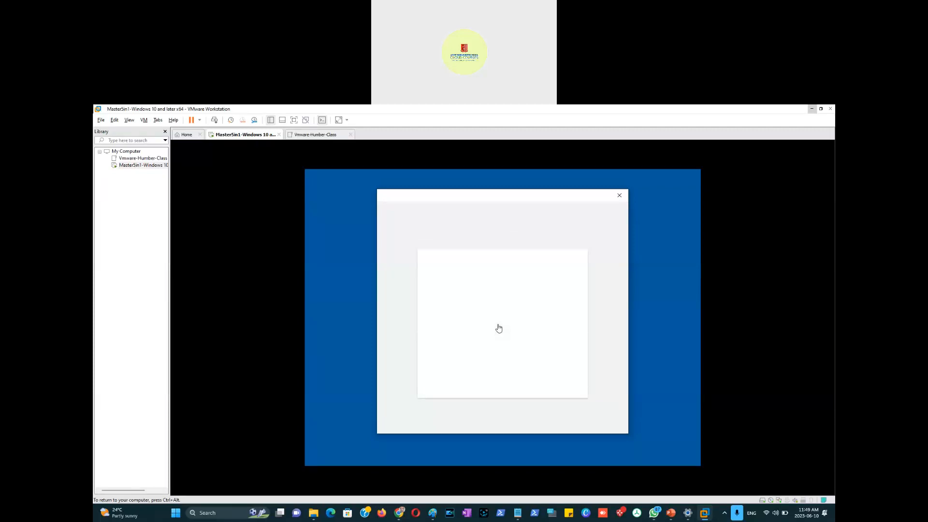
click(502, 327)
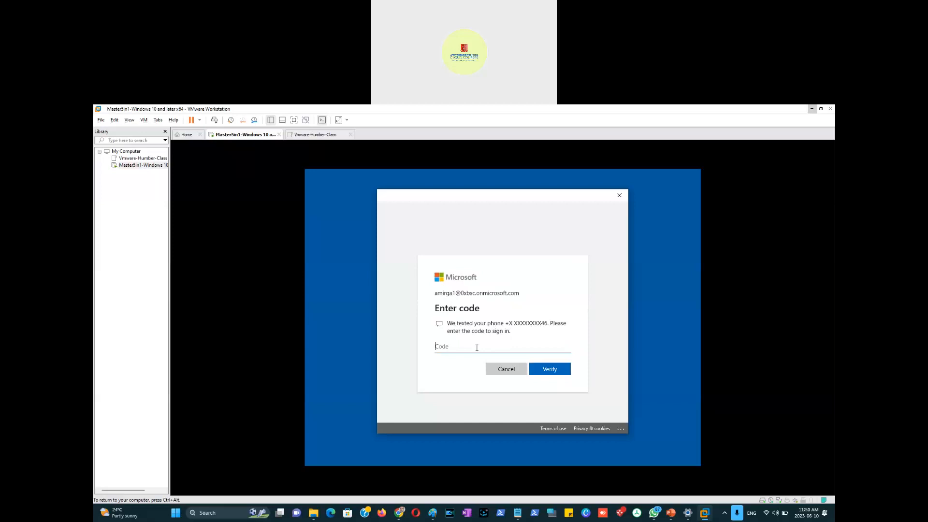
click(559, 370)
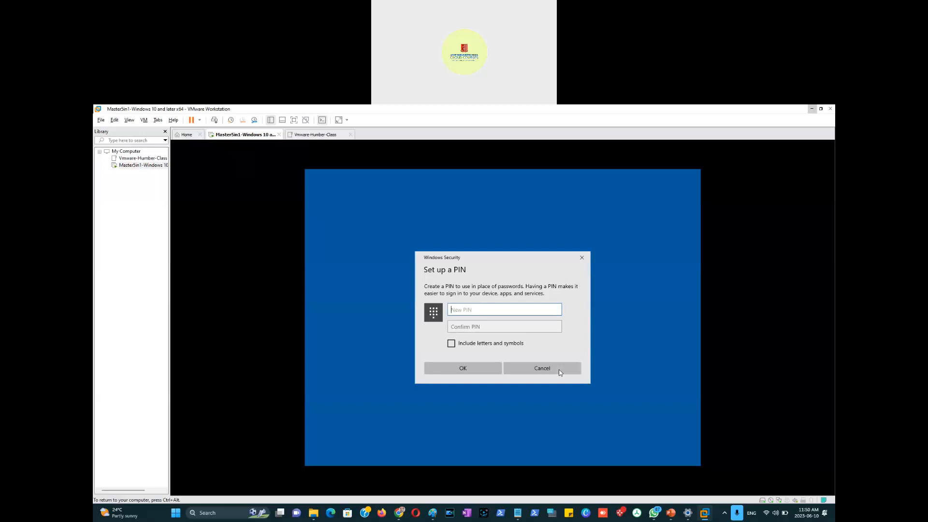
- Try a four-digit PIN in the New PIN and Confirm PIN fields
key(Tab)
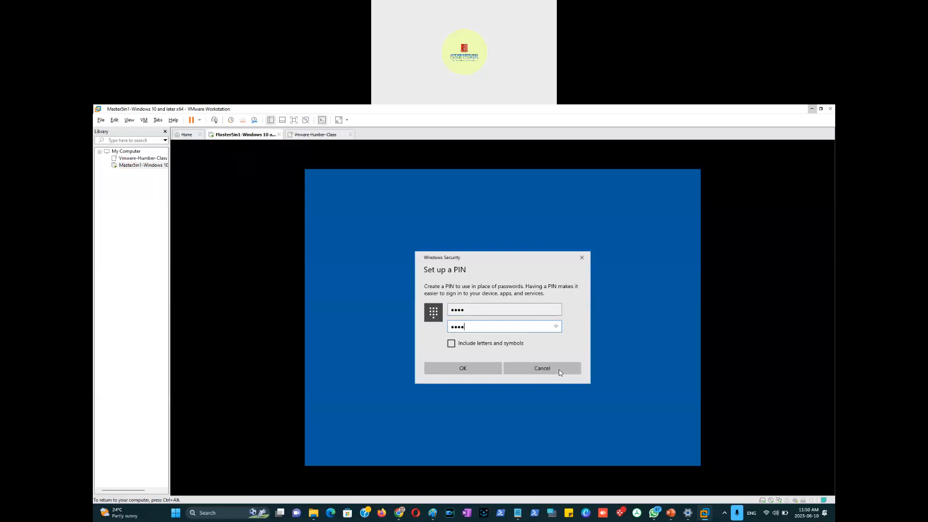
click(473, 367)
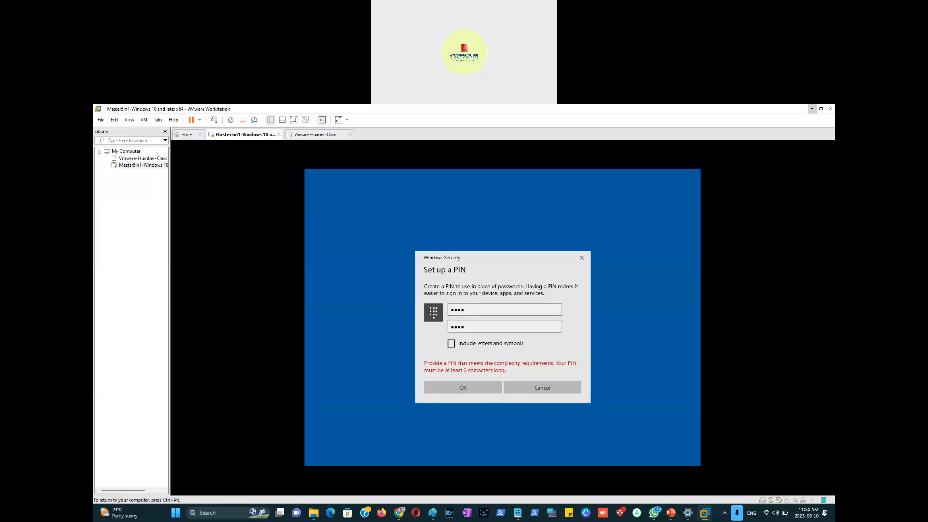
- Replace it with a six-digit PIN in both fields and confirm the PIN setup
click(476, 308)
drag(484, 309, 446, 308)
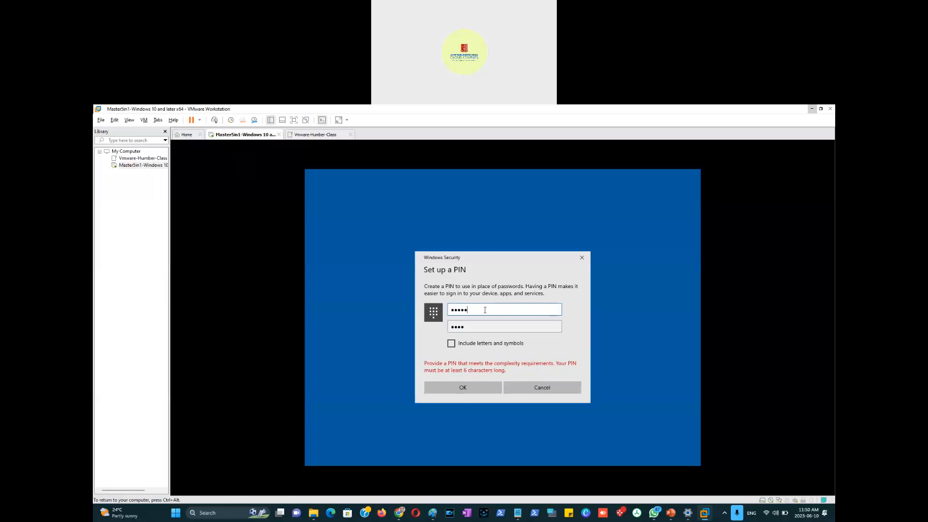
key(Tab)
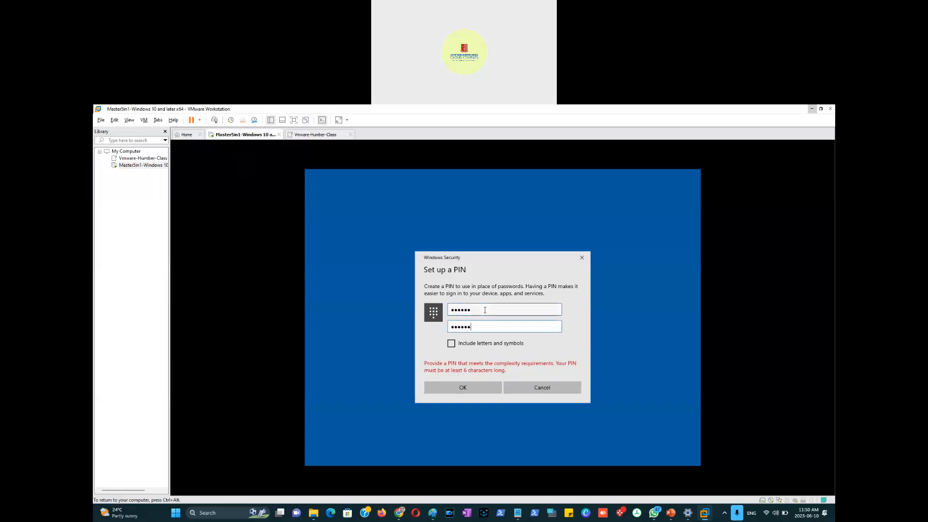
click(458, 389)
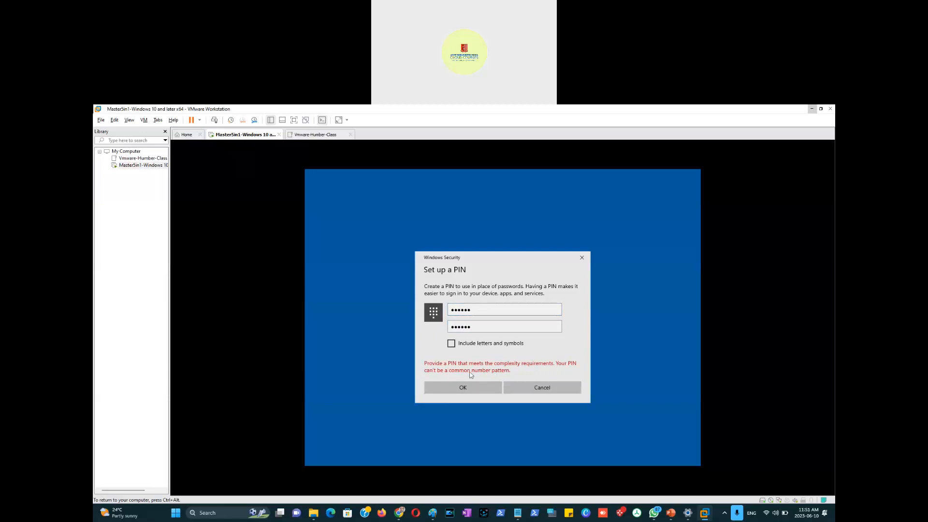
click(451, 310)
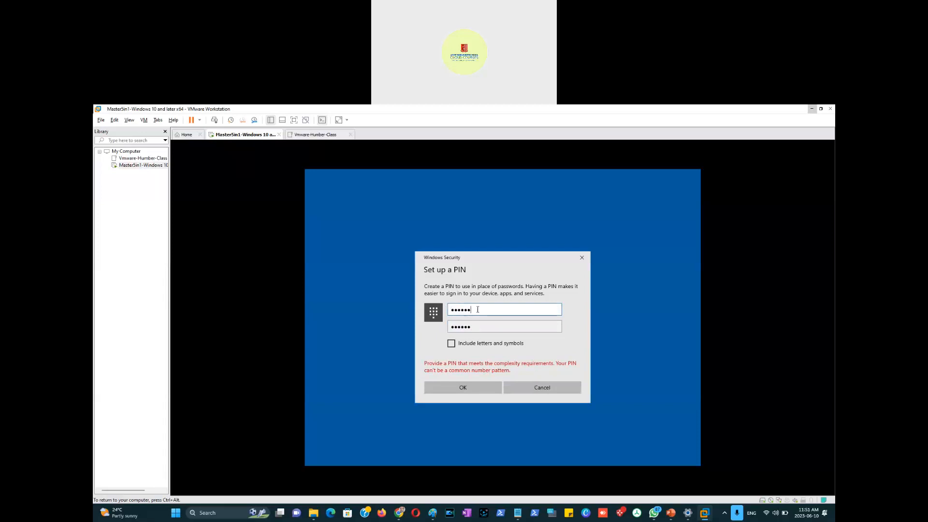
drag(448, 309, 557, 314)
key(Tab)
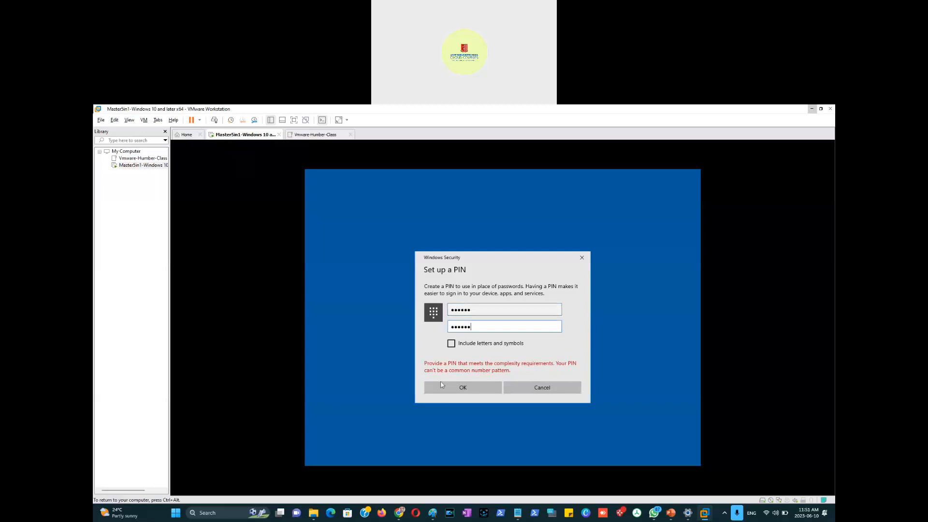
click(454, 391)
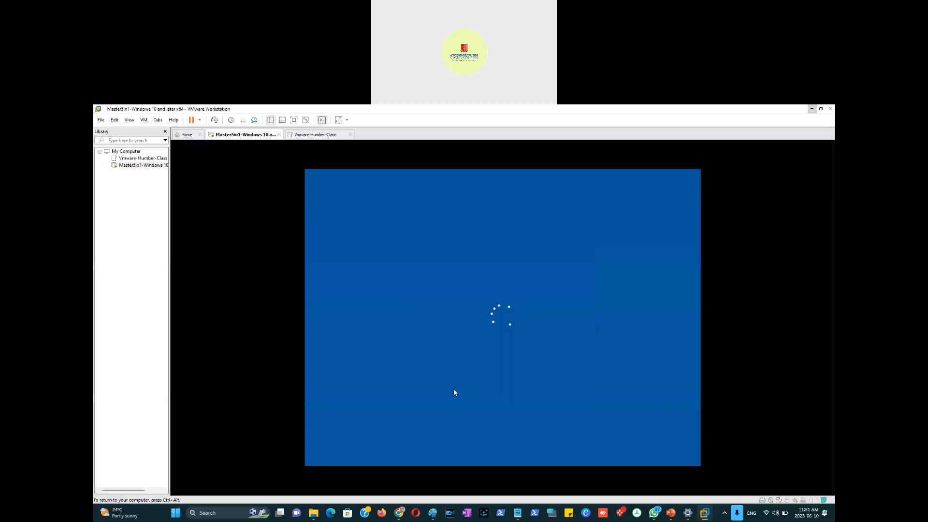
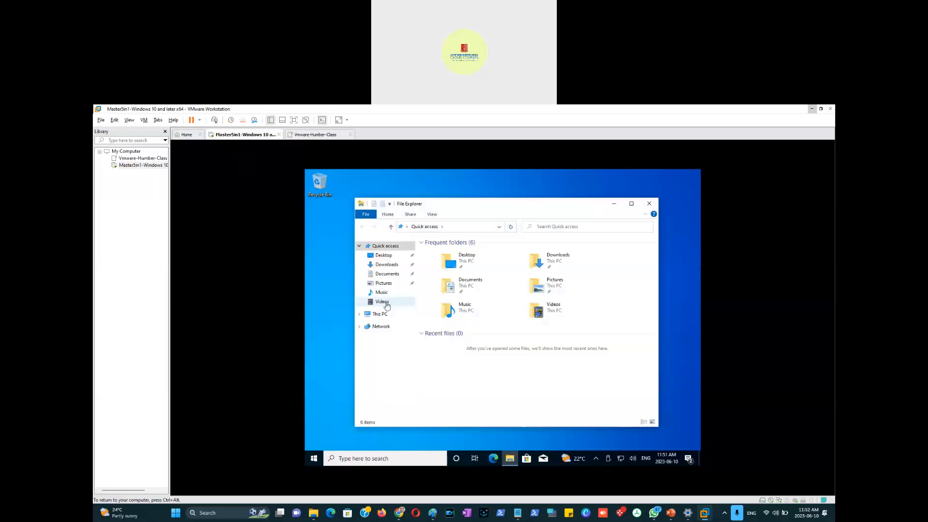
- Open Computer Management from This PC and list the VM's local users under Local Users and Groups
click(380, 314)
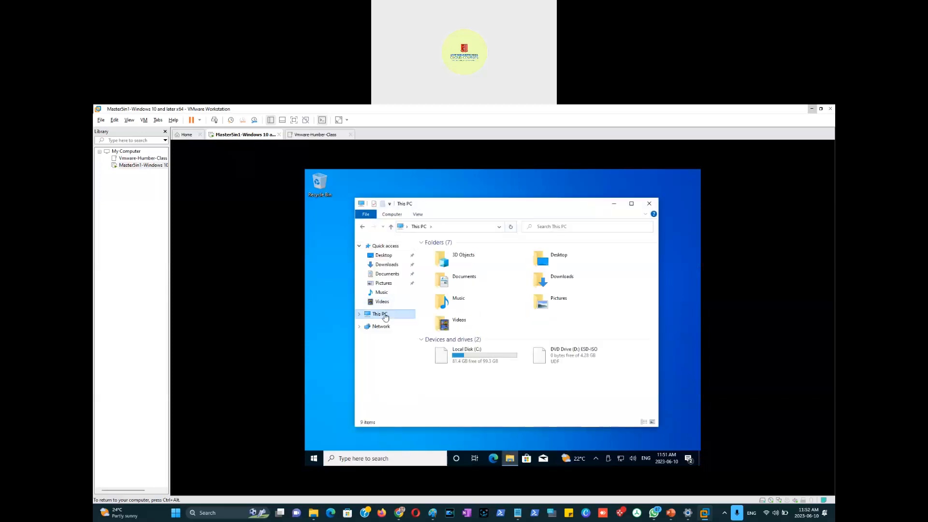
right_click(384, 315)
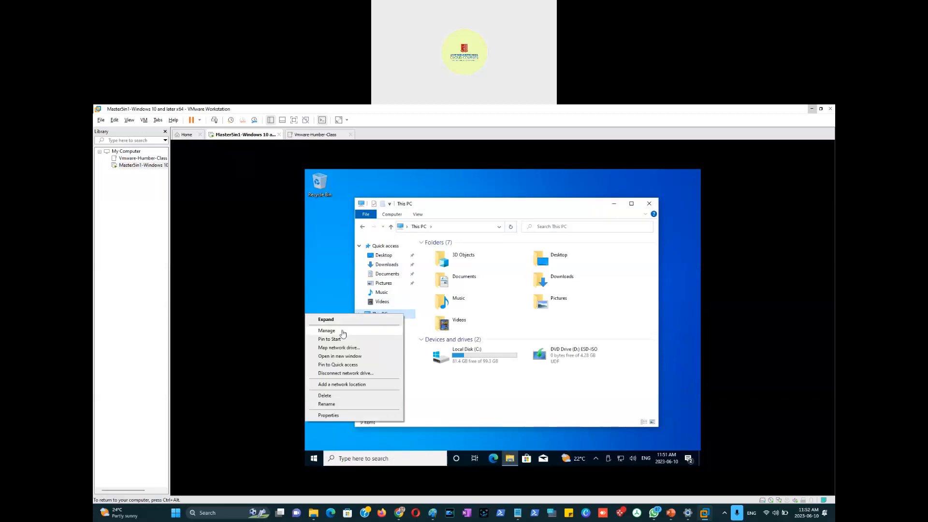
click(342, 332)
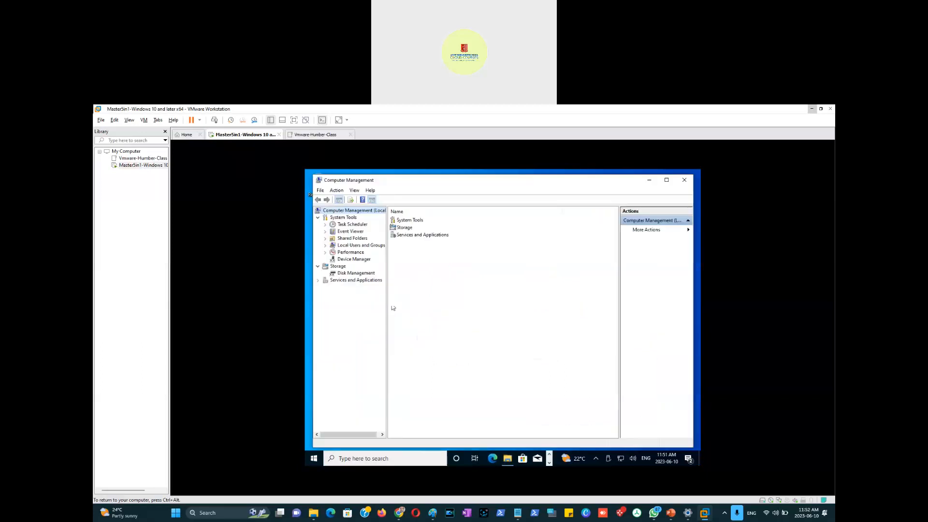
click(359, 246)
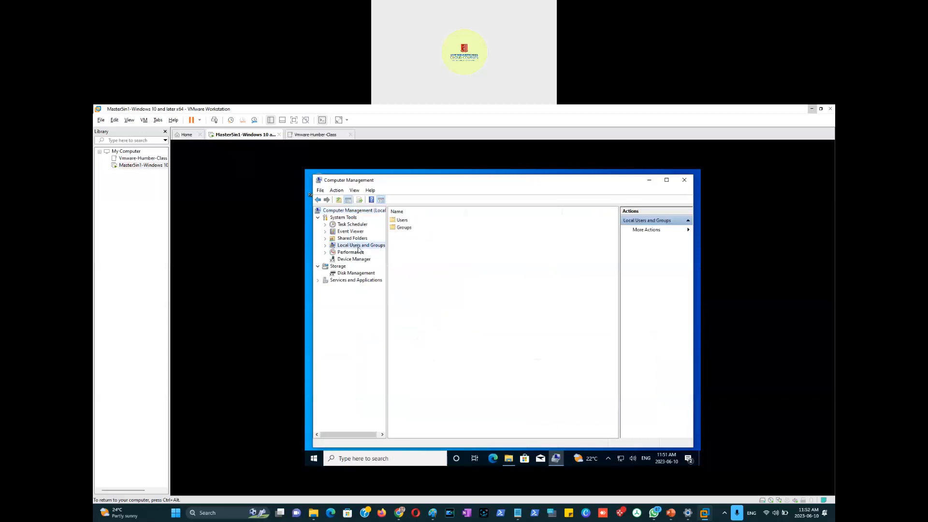
double_click(359, 247)
click(351, 253)
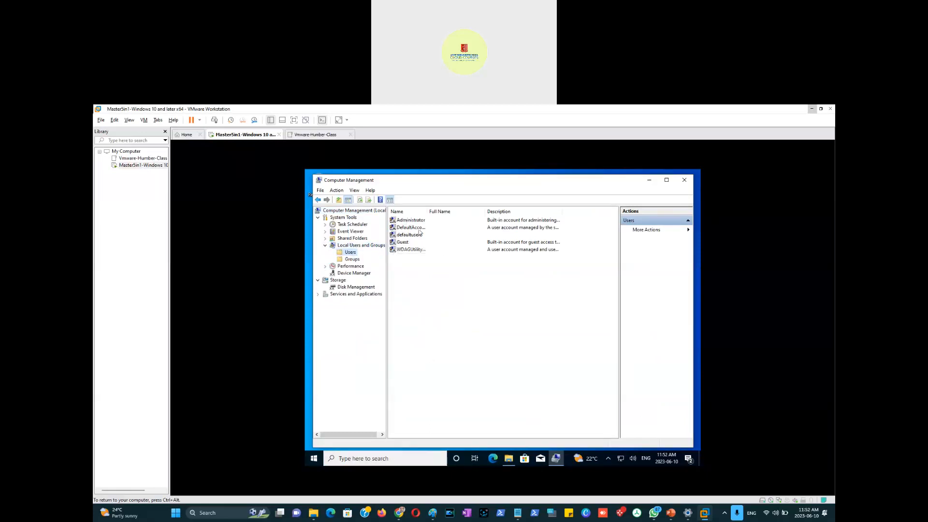
drag(431, 216, 473, 214)
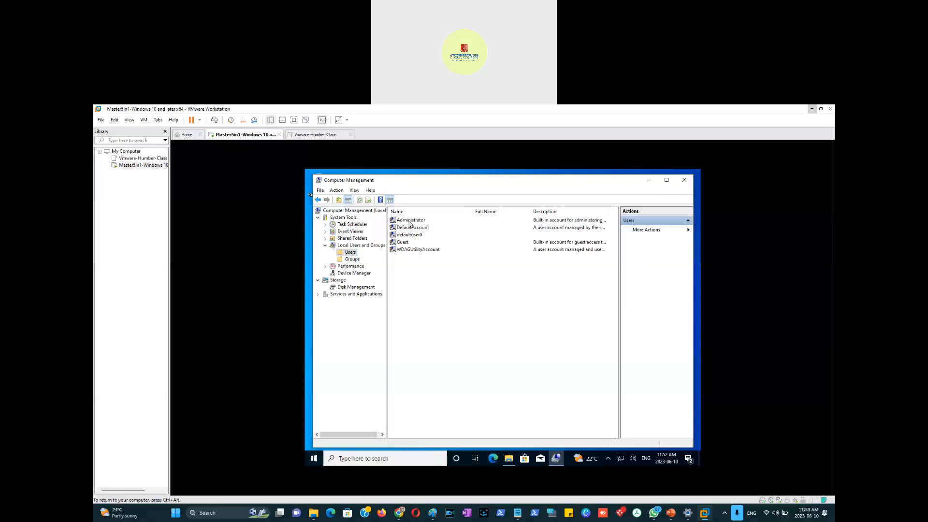
right_click(356, 255)
- Create local user CompanyLocalAdmin1 with a never-expiring password and no change required at next logon
click(382, 259)
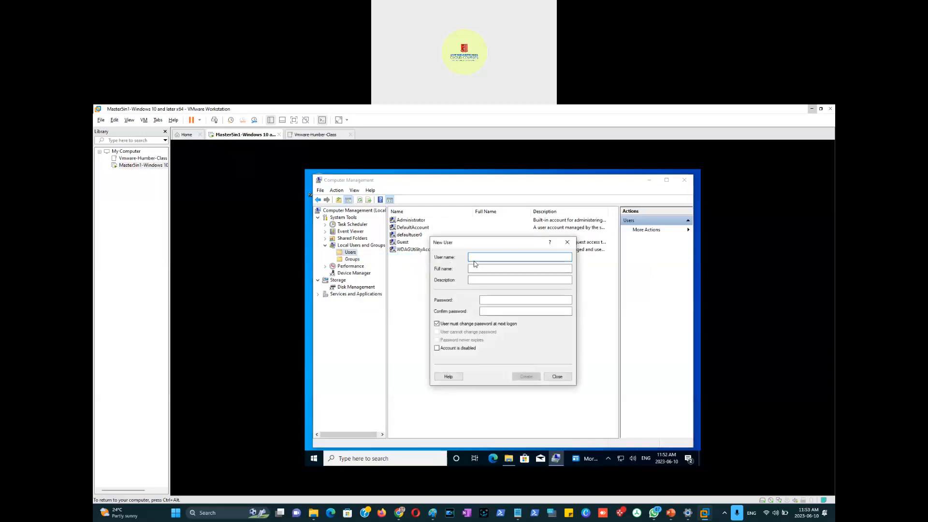
text(CompanyLocalAdmin)
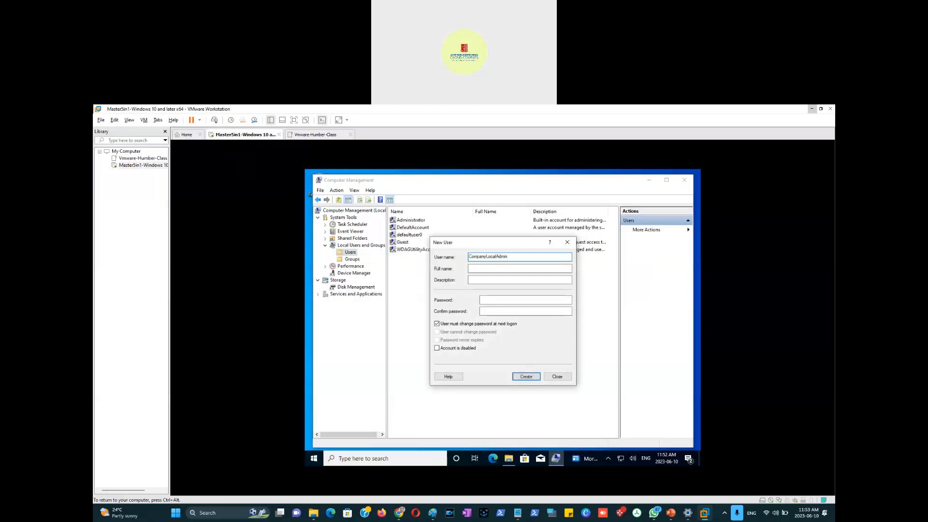
text(1)
key(ctrl+a)
key(Tab)
key(Tab)
key(Tab)
text(••••••••••••••••••)
click(468, 324)
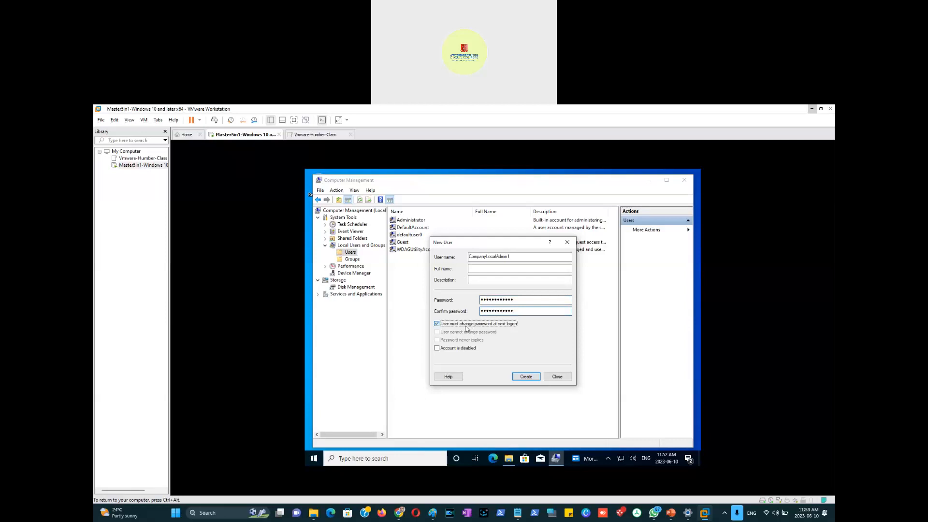
click(461, 340)
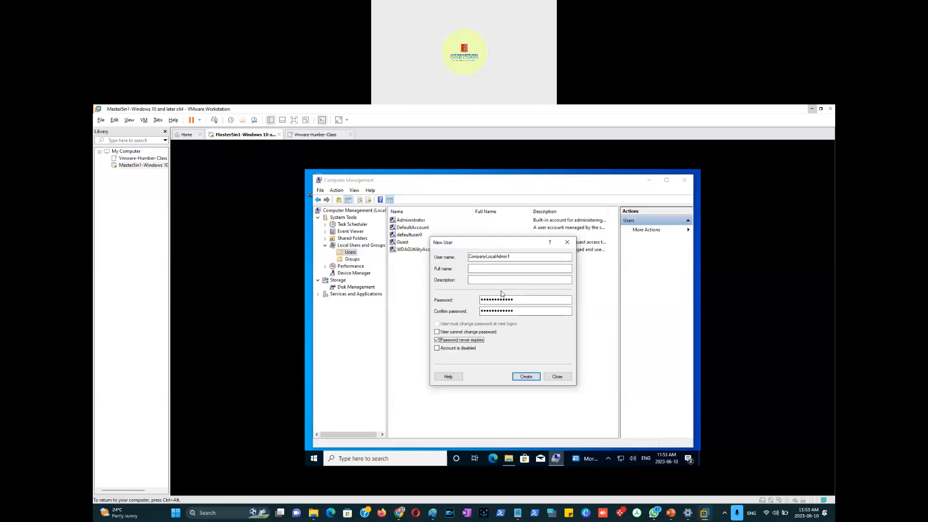
click(525, 381)
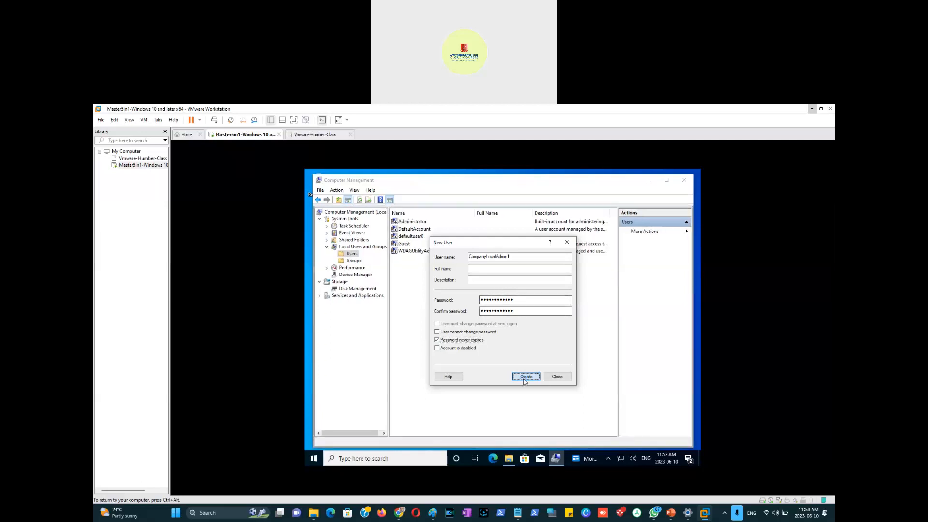
click(564, 378)
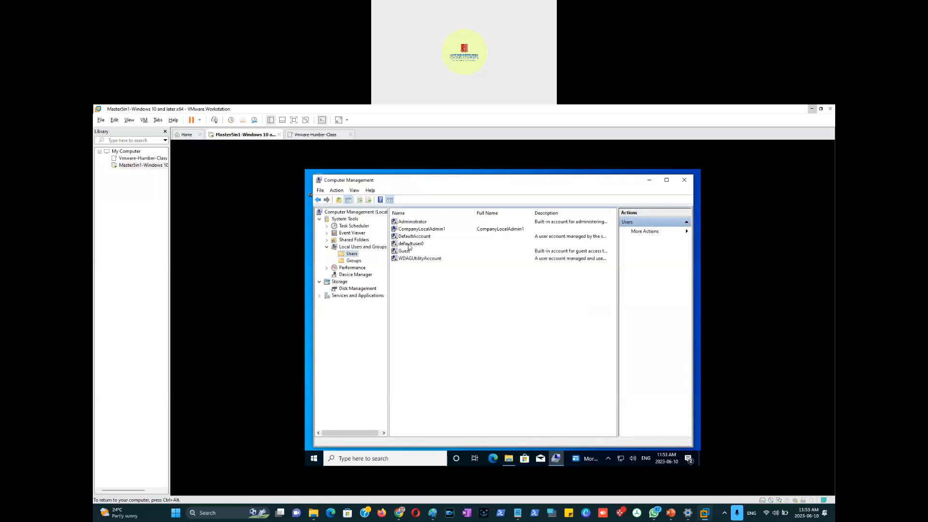
click(417, 230)
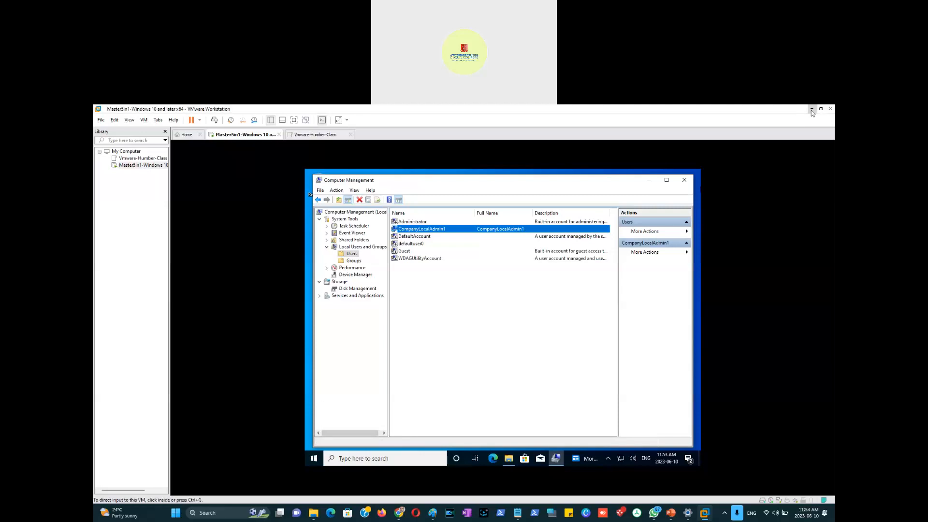
- From the additional local administrators setting, start a new Device Administrators role assignment
click(812, 111)
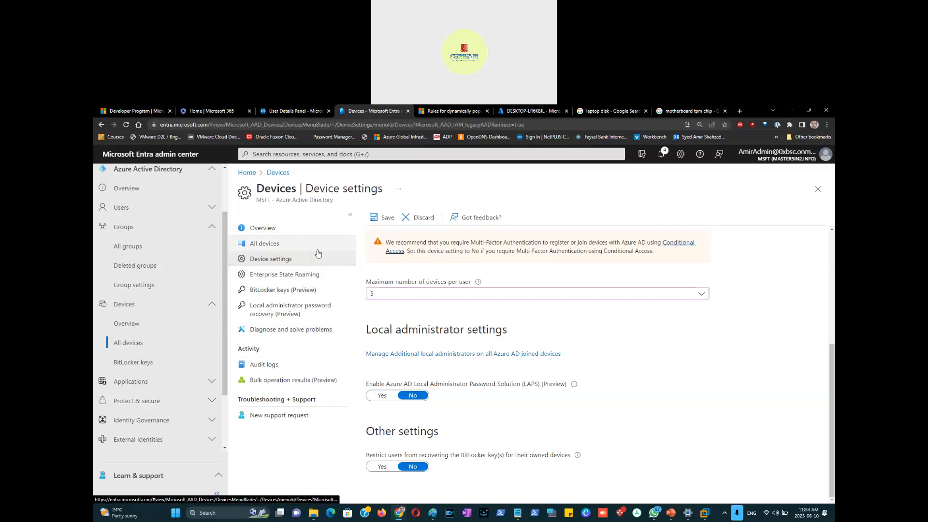
click(443, 356)
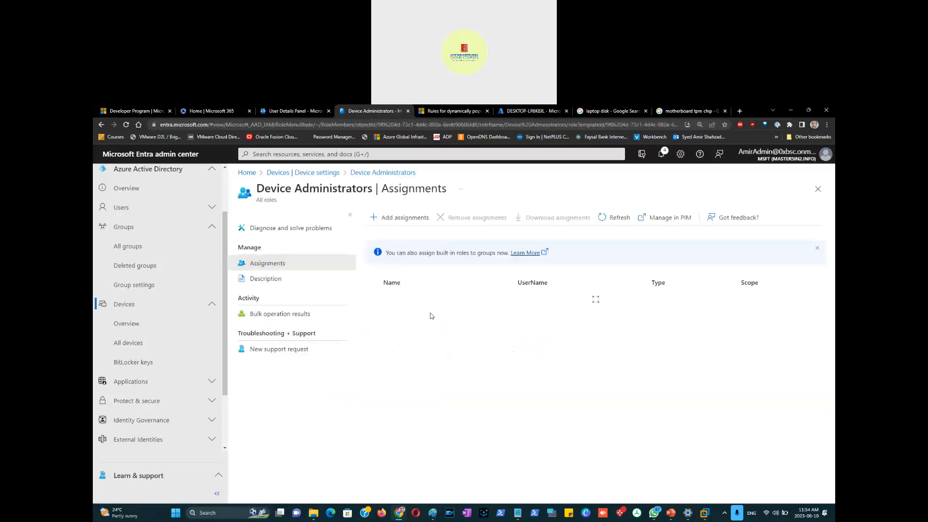
click(394, 223)
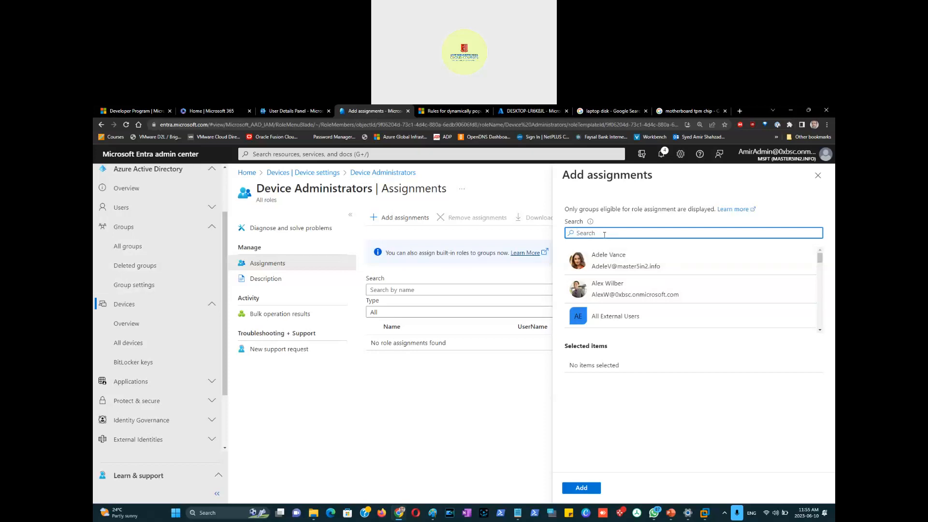
- Pick the user account from the list and add it to Device Administrators with Directory scope
scroll(623, 290, down, 5)
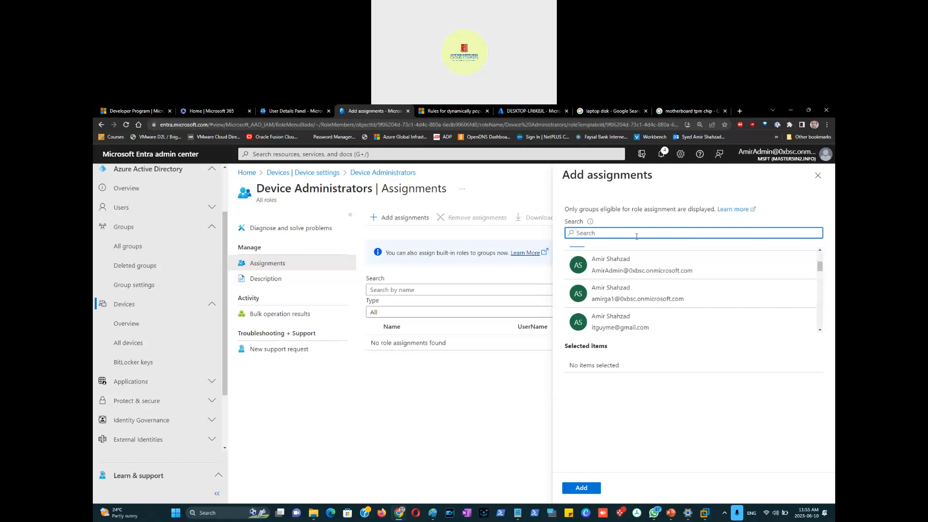
click(615, 296)
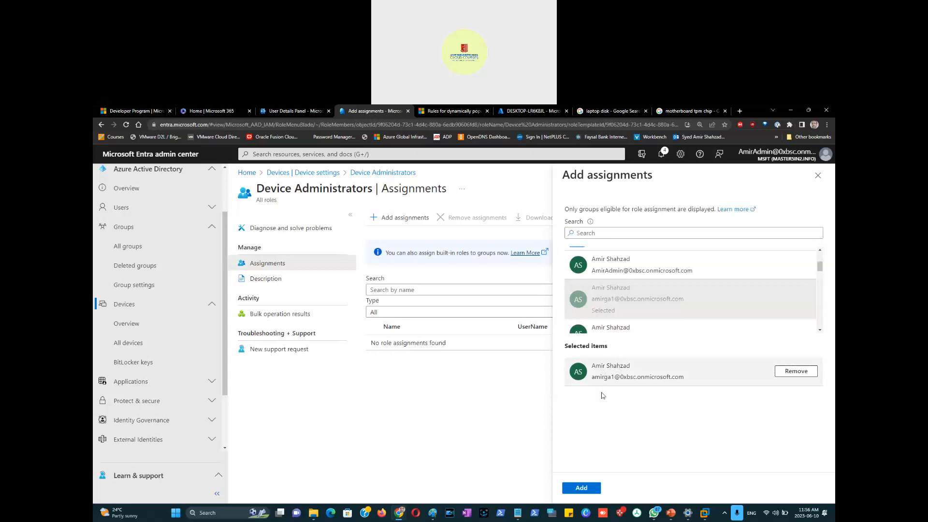
click(586, 488)
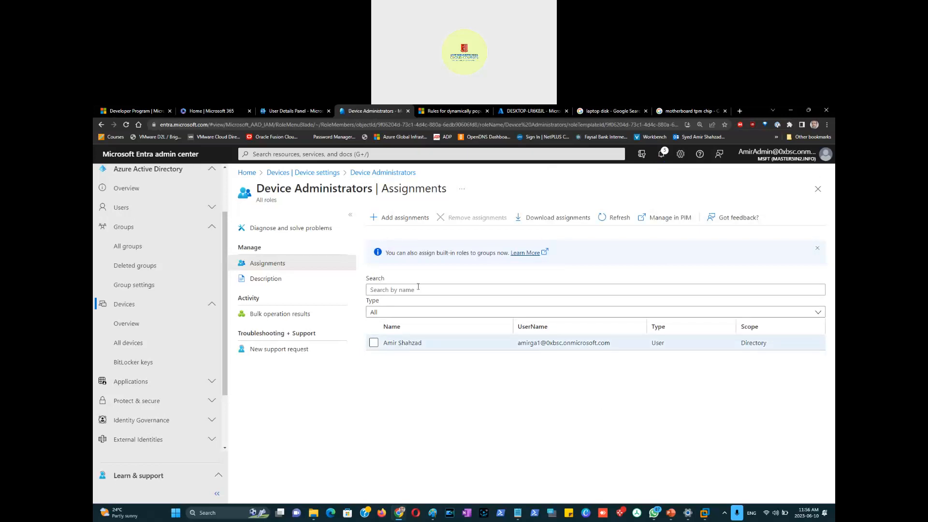
mouse_move(704, 512)
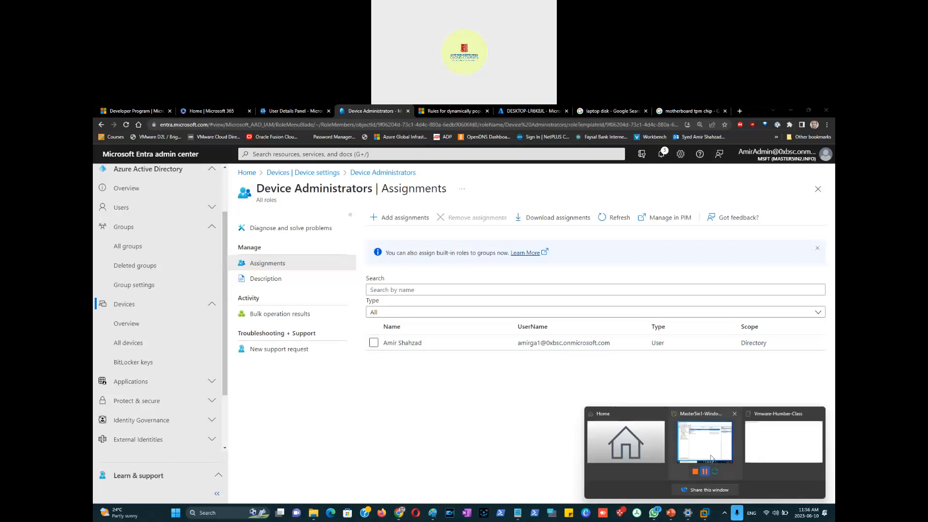
- In the VM, review the Administrators group's members and close it without changes
click(706, 451)
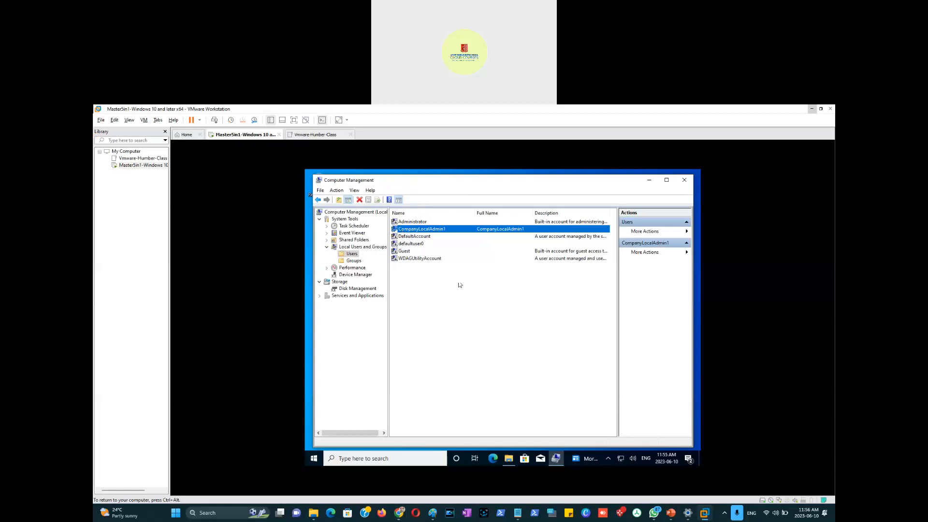
click(349, 261)
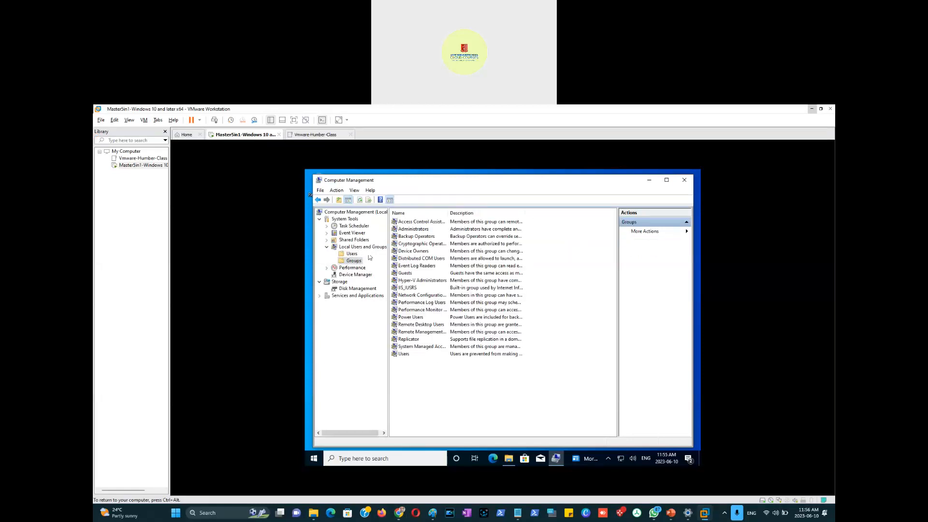
click(417, 230)
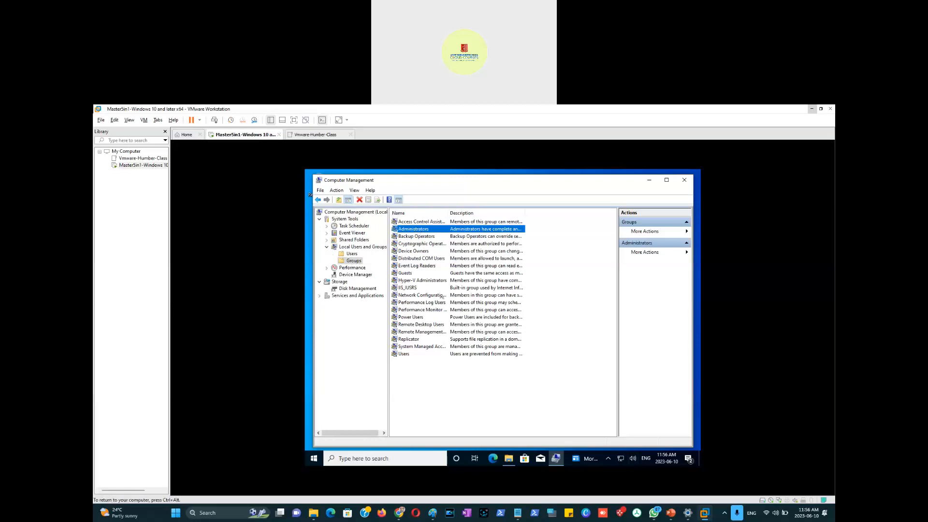
double_click(413, 230)
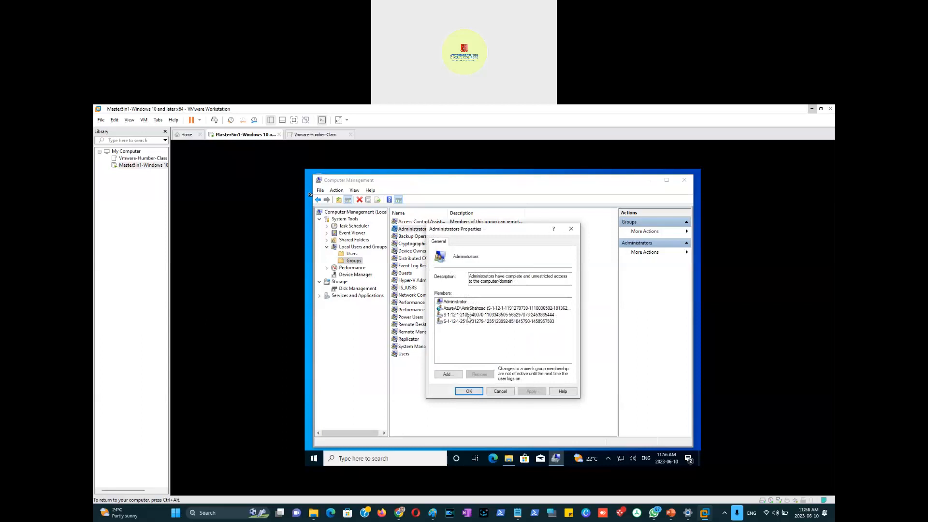
click(450, 302)
click(499, 392)
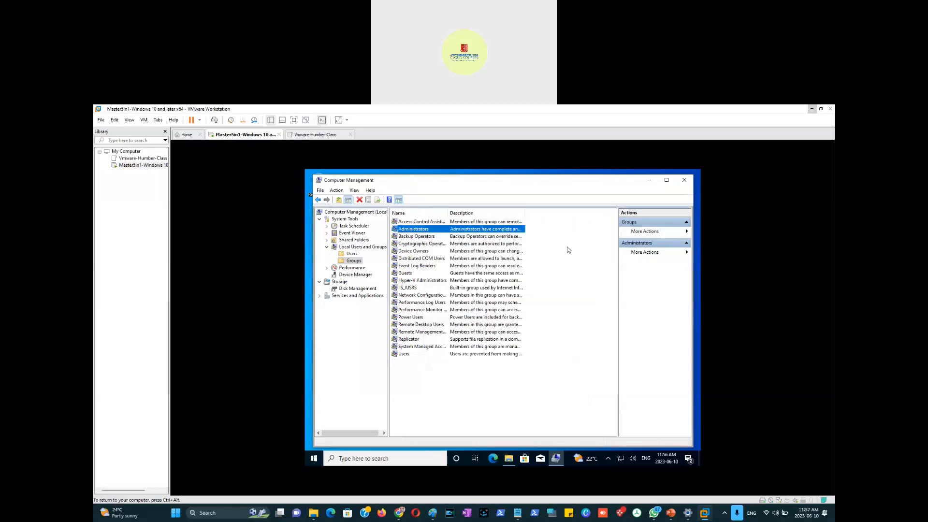
click(812, 109)
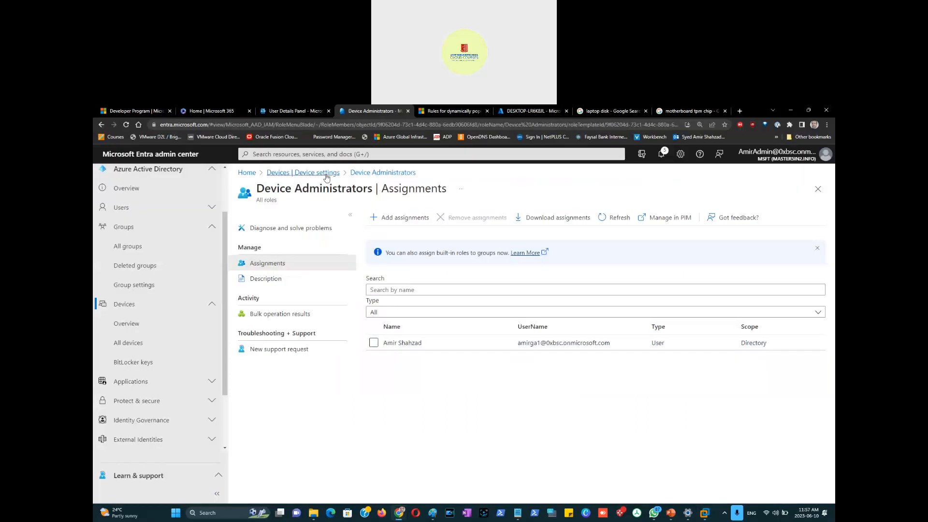
- Return to Devices | Device settings, where Azure AD LAPS is still No
click(285, 173)
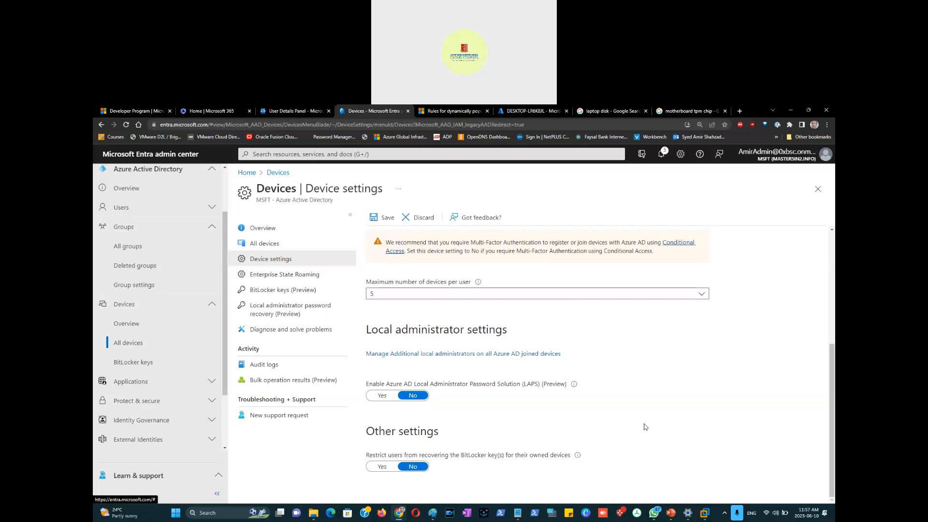
mouse_move(705, 511)
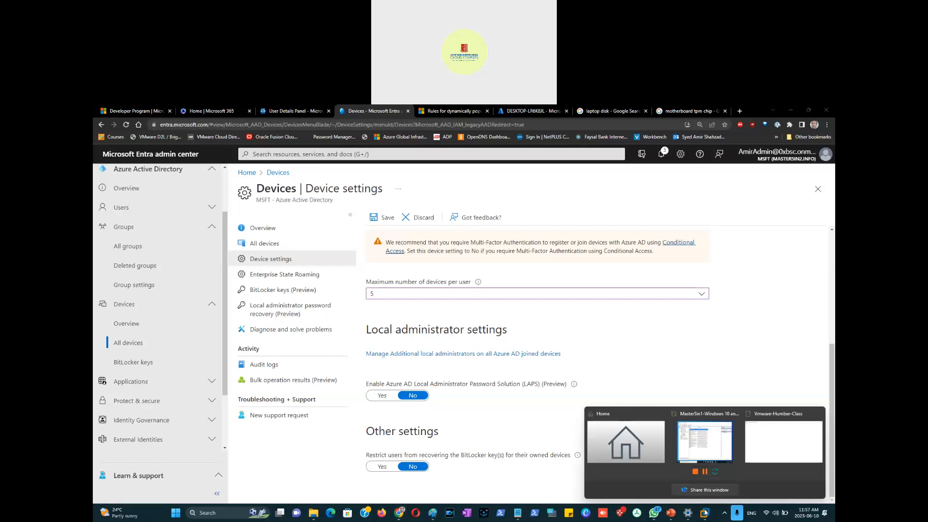
click(692, 451)
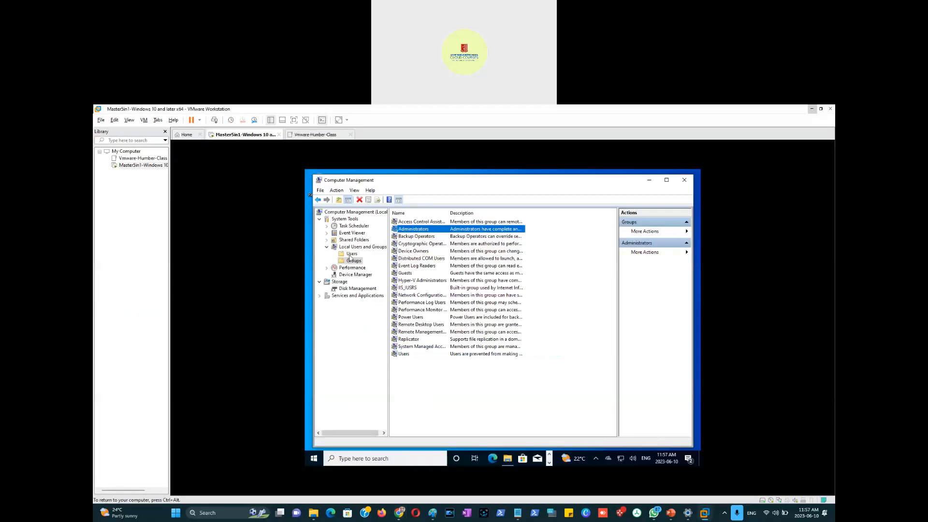
click(352, 253)
click(413, 229)
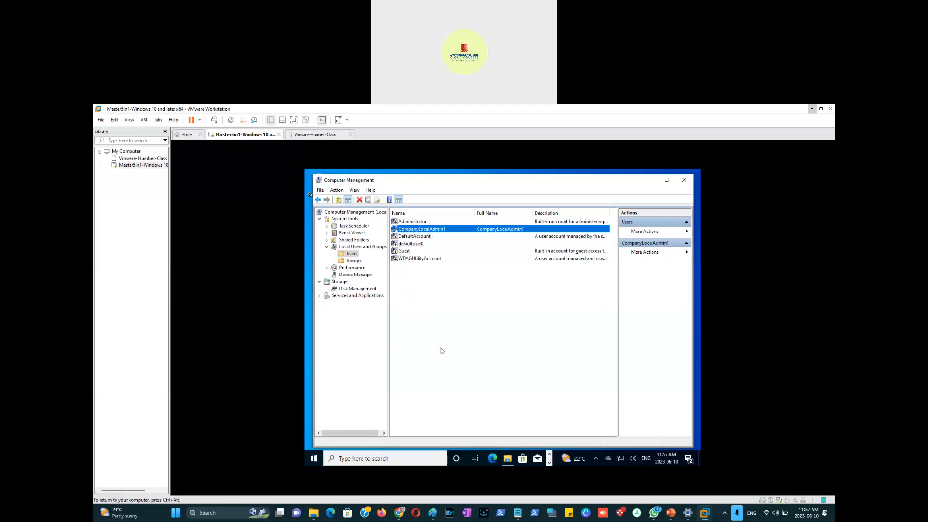
click(811, 110)
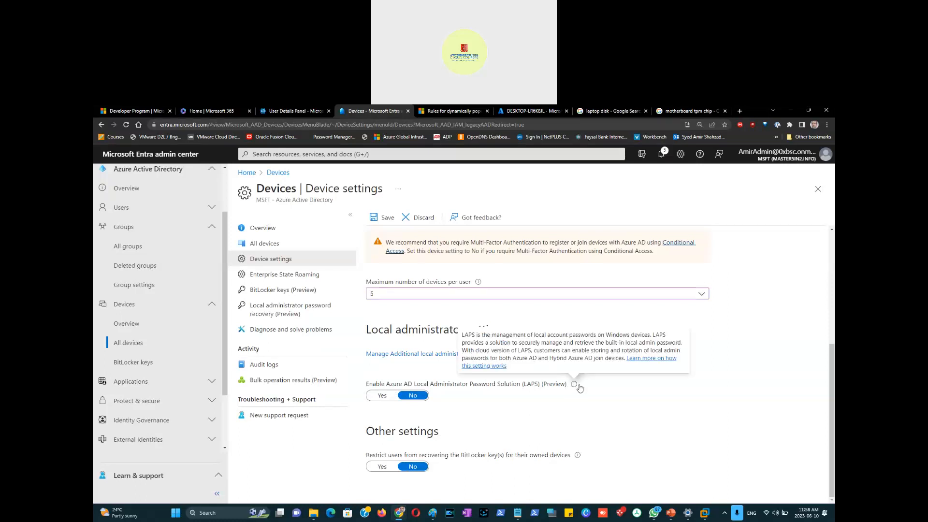
- Read the LAPS info description and switch Enable Azure AD LAPS to Yes
mouse_move(574, 384)
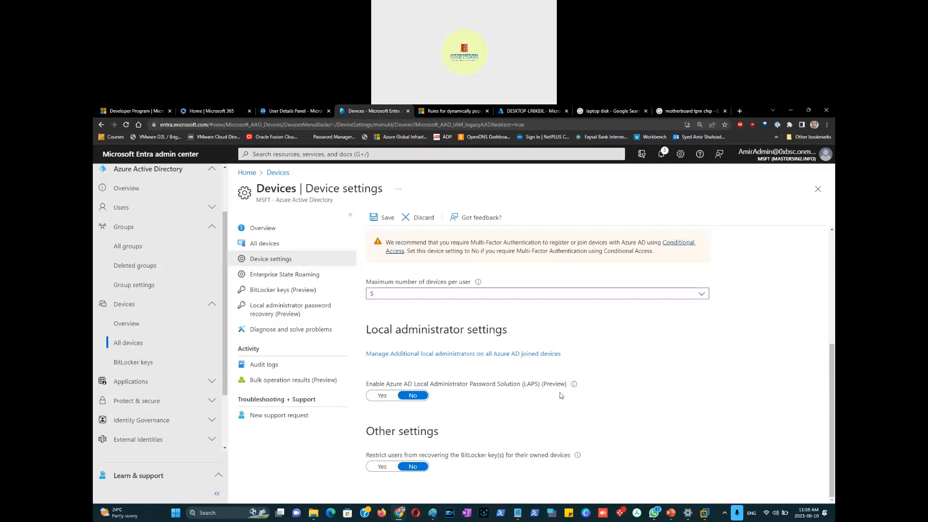
click(382, 397)
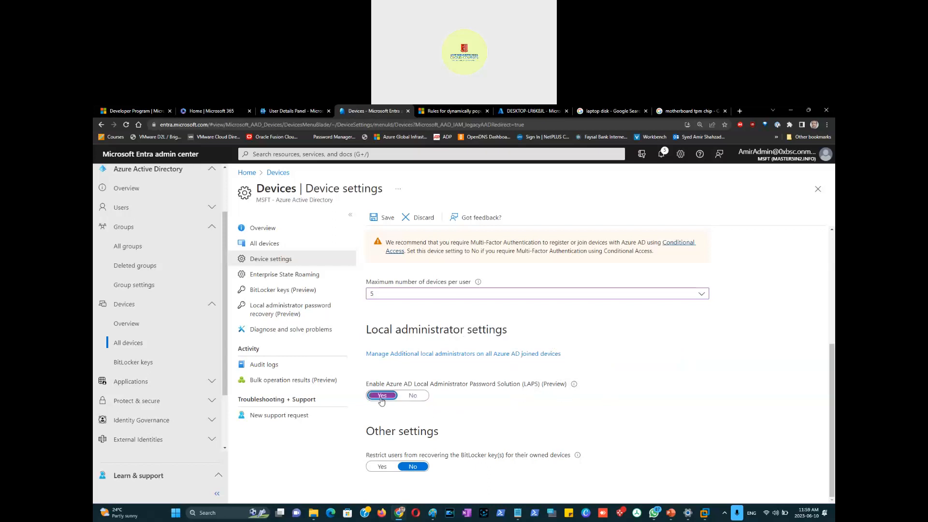
- Set LAPS back to No and leave the BitLocker key recovery restriction at No after testing it
click(417, 398)
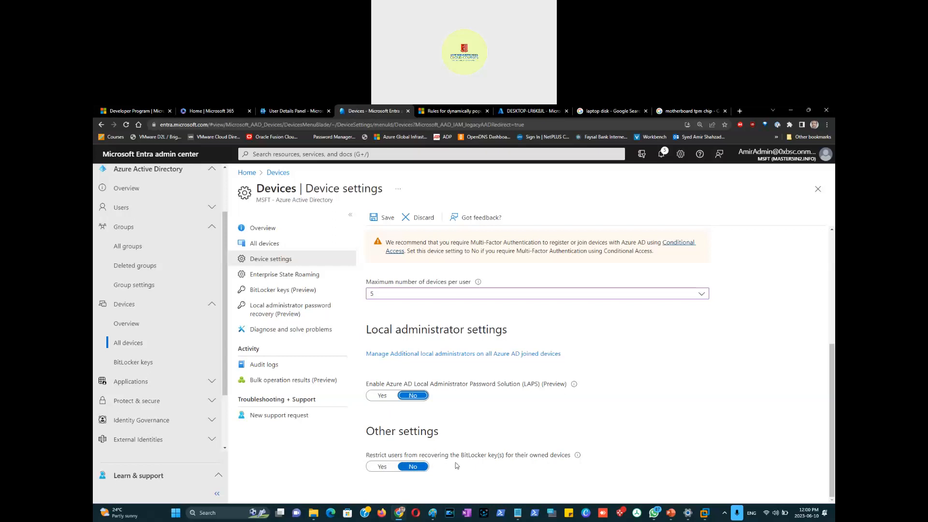
mouse_move(577, 457)
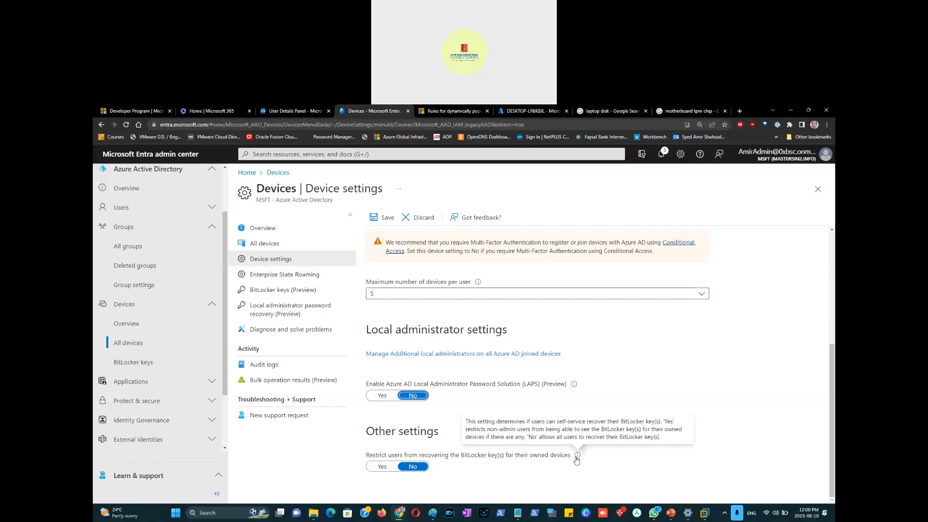
click(382, 469)
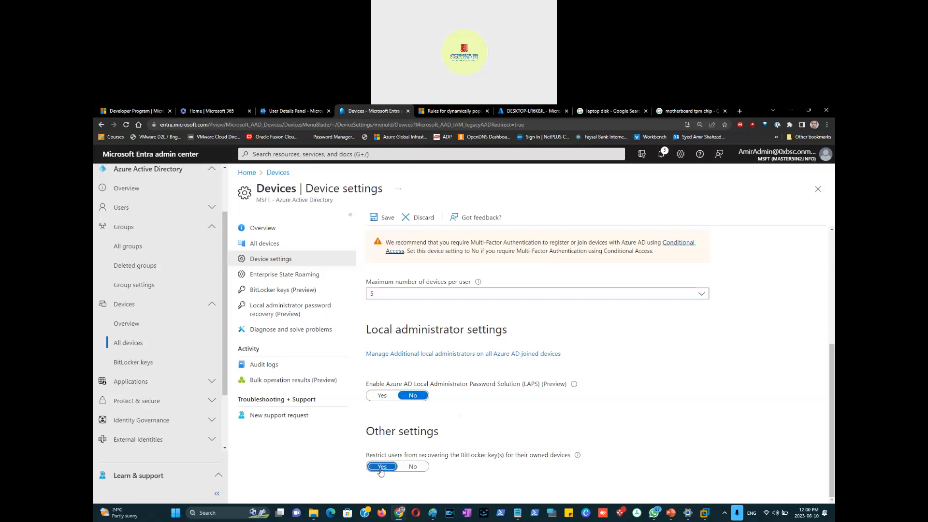
click(413, 467)
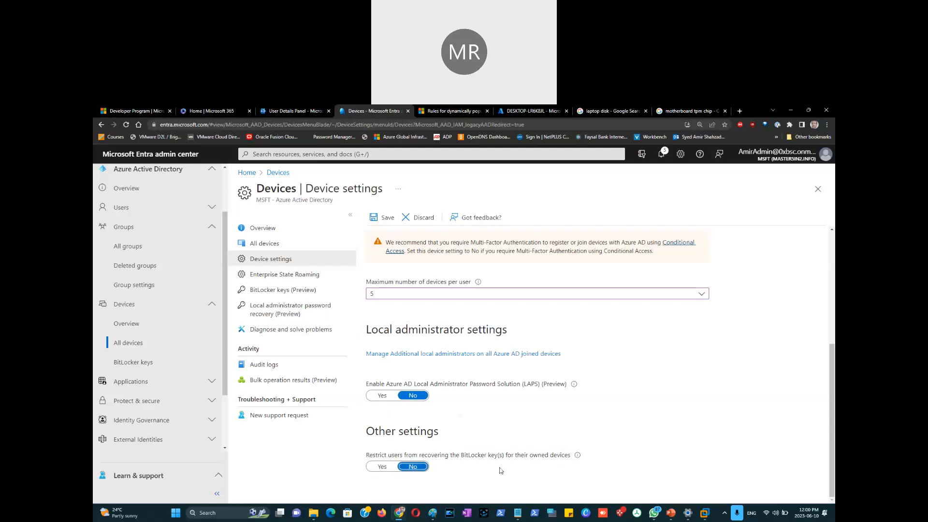
key(XF86AudioRaiseVolume)
mouse_move(704, 512)
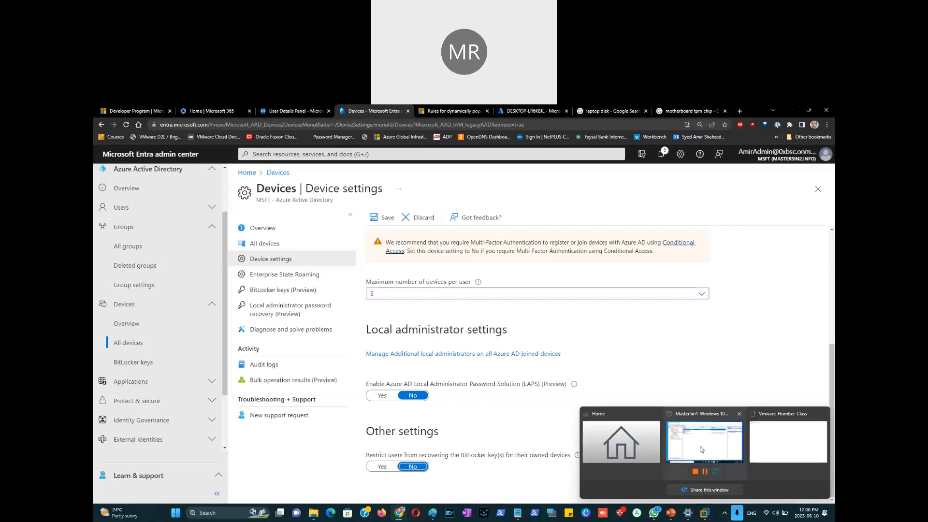
click(701, 449)
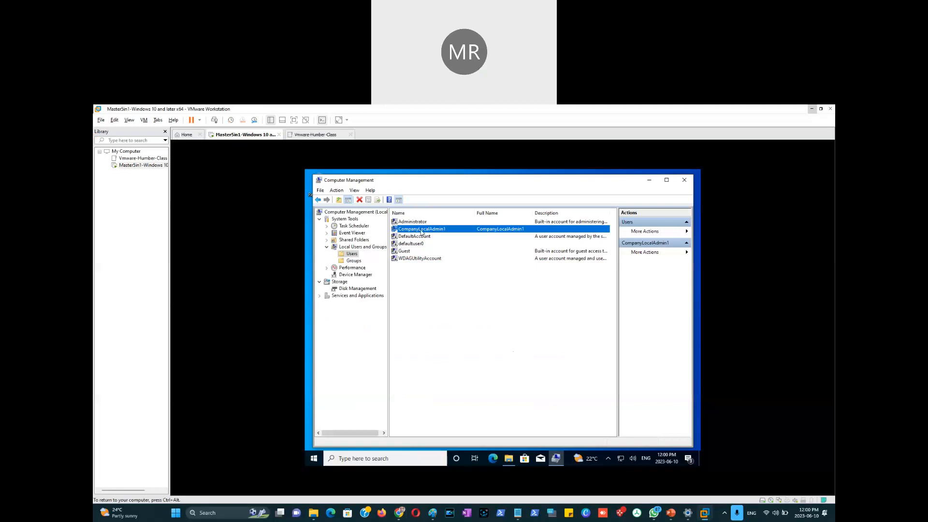
- Add CompanyLocalAdmin1 to the local Administrators group through its Member Of tab
double_click(421, 230)
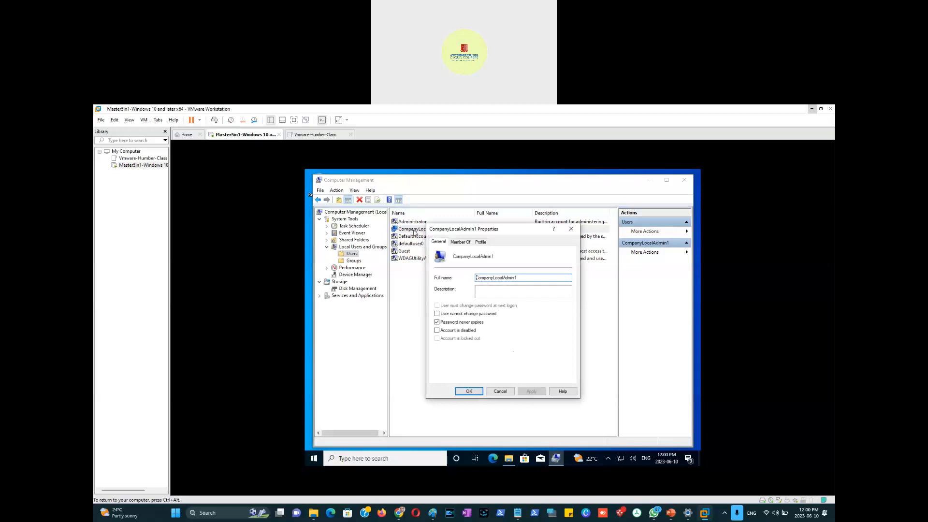
click(460, 242)
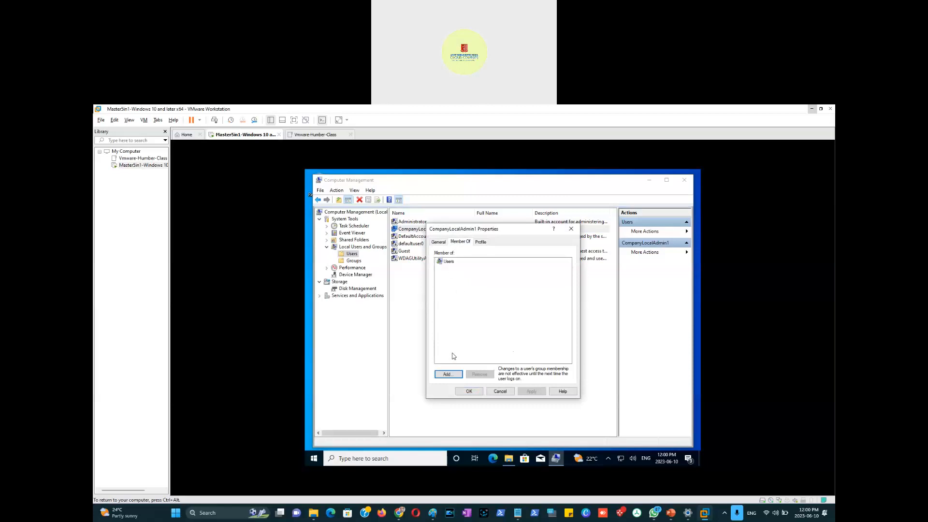
click(449, 374)
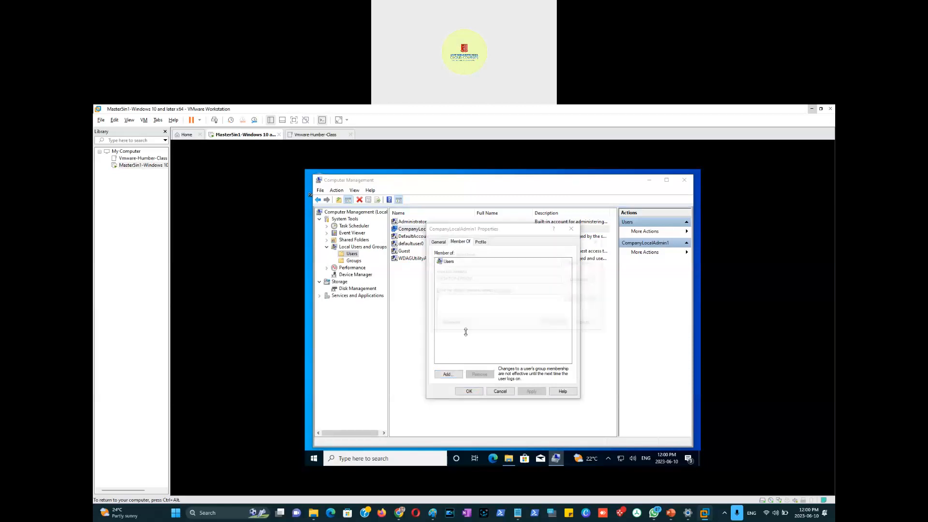
text(administrators)
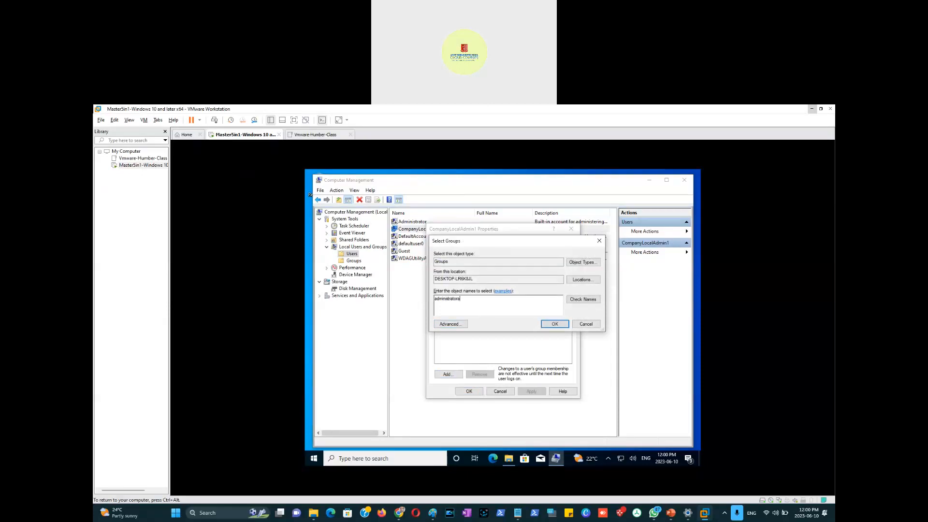
click(583, 299)
click(552, 324)
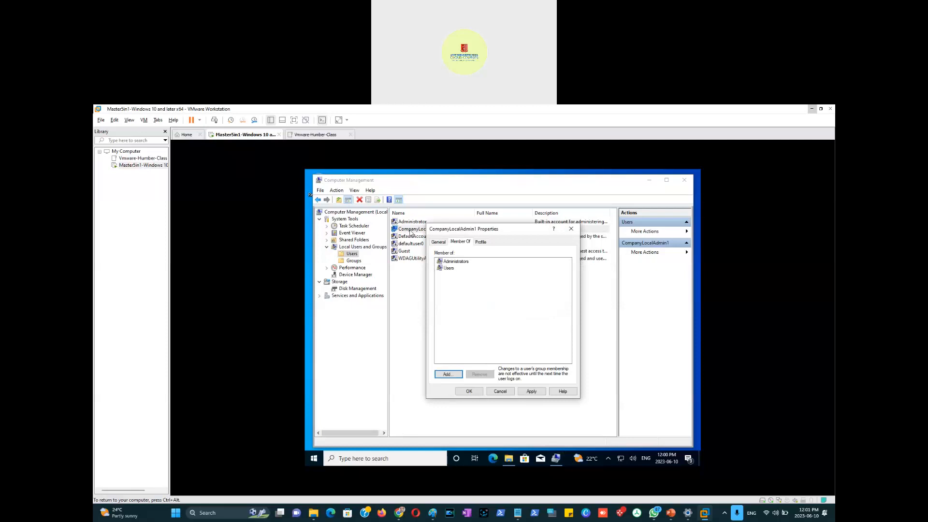
click(455, 261)
click(469, 391)
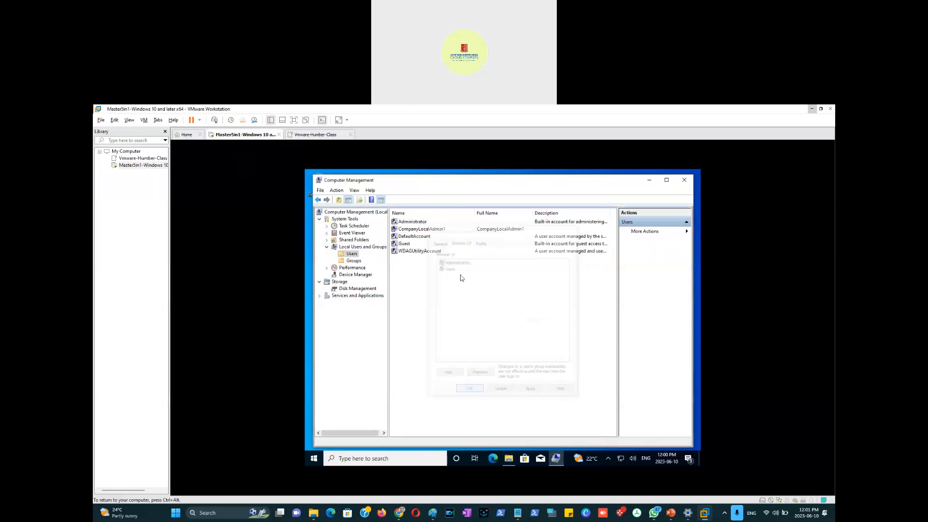
click(352, 260)
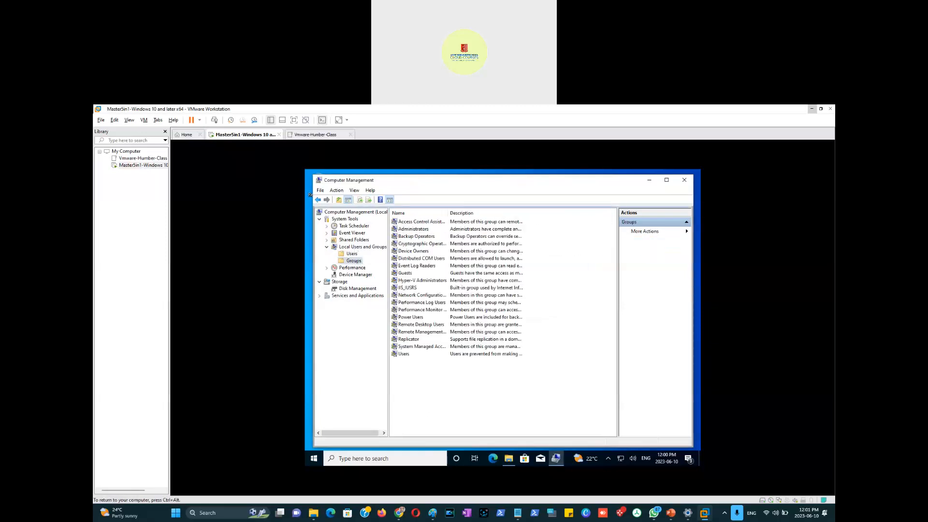
click(414, 230)
double_click(415, 231)
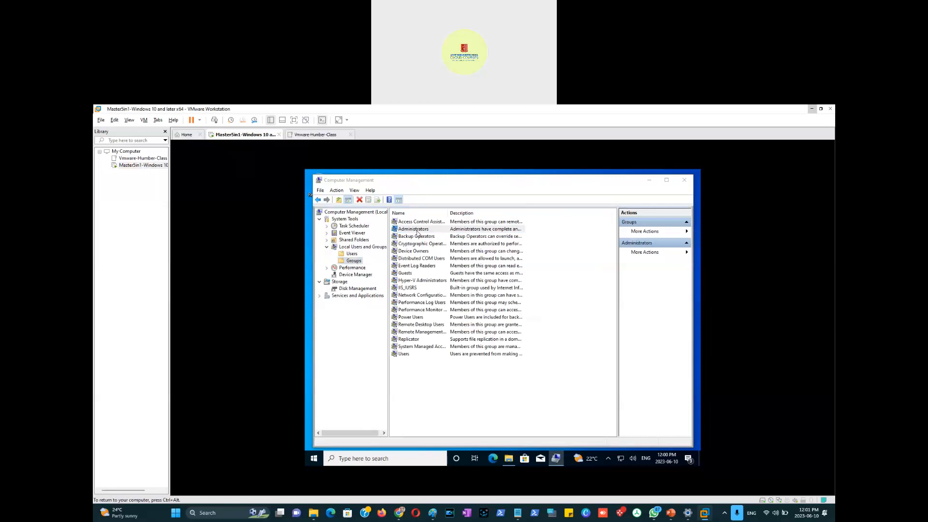
click(459, 303)
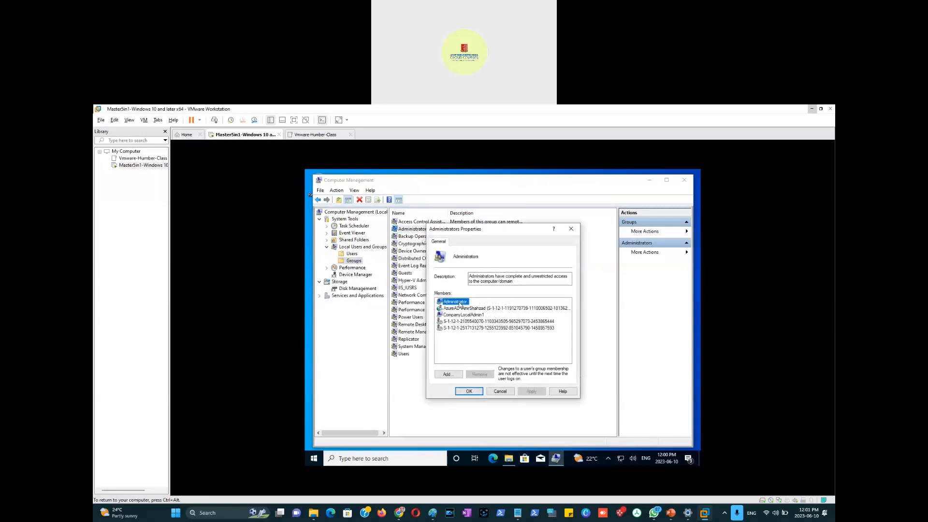
click(469, 315)
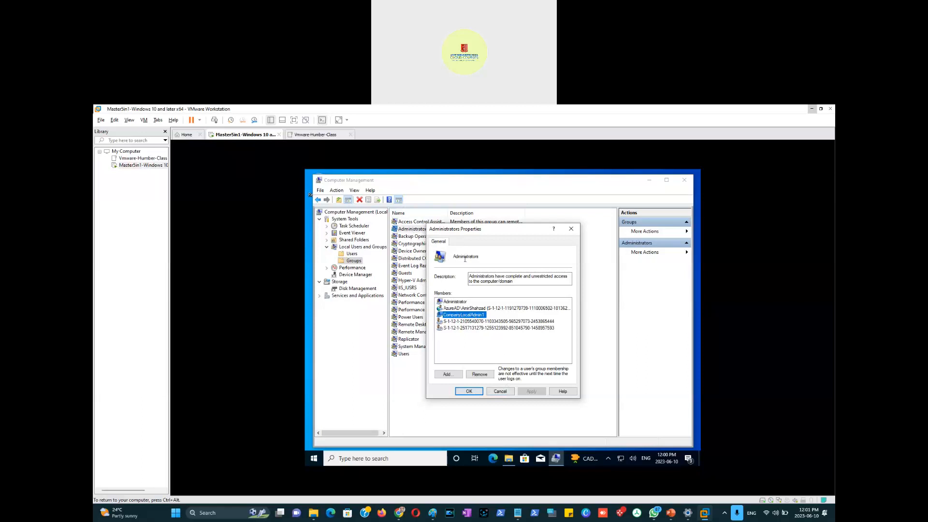
click(469, 391)
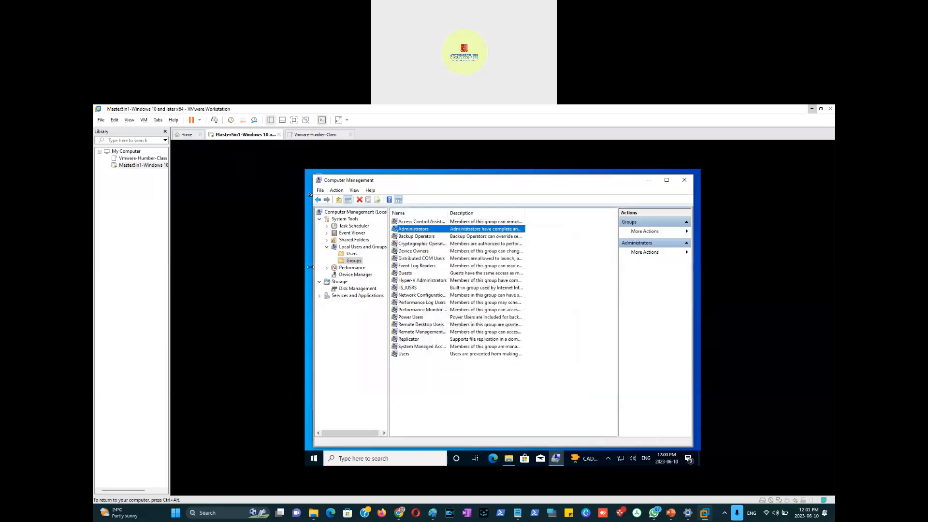
click(352, 254)
click(411, 222)
right_click(411, 223)
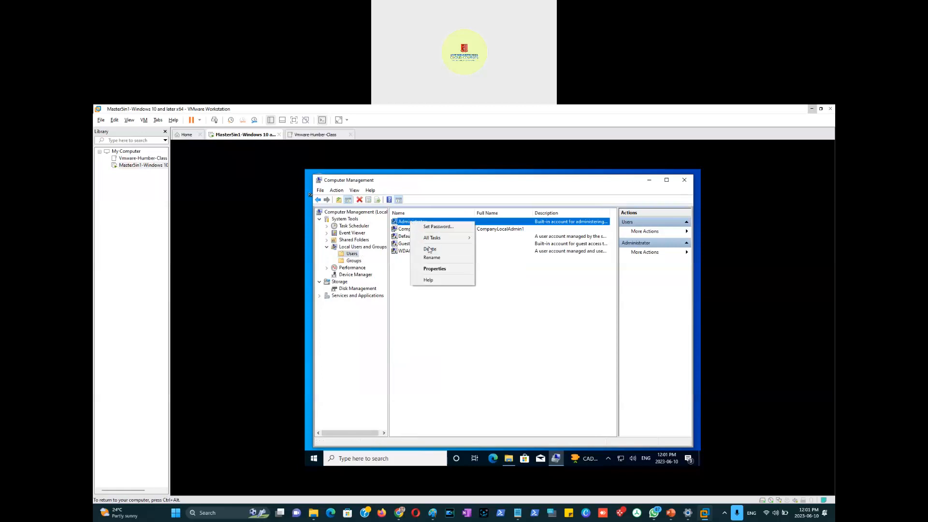
click(425, 334)
click(410, 230)
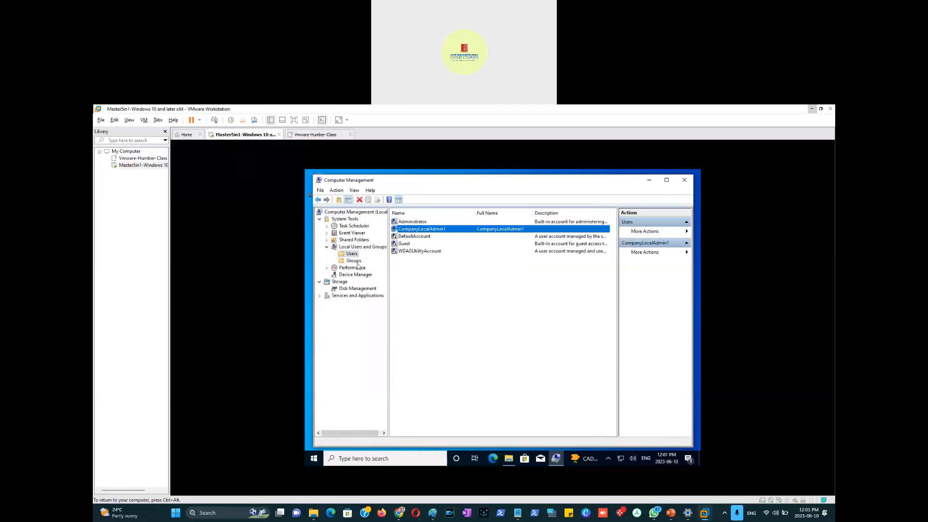
click(358, 262)
click(419, 231)
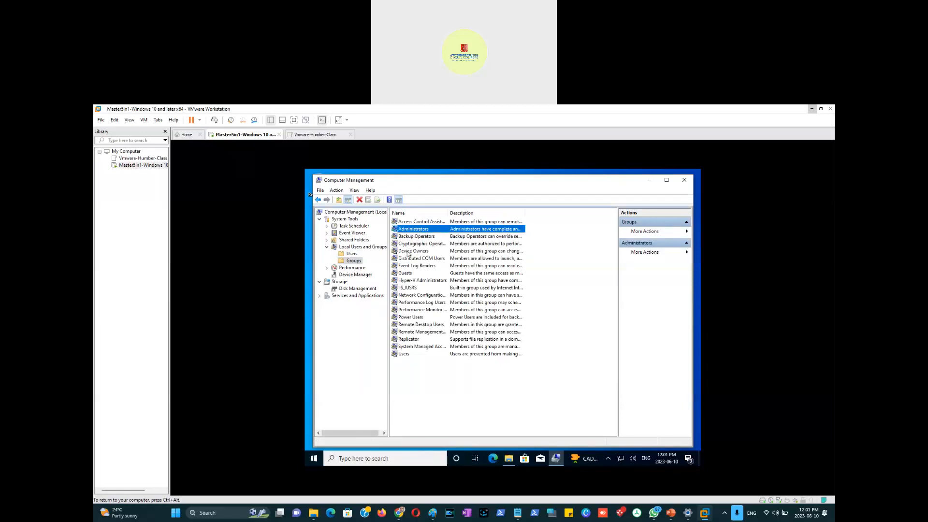
- Minimize the VM and read the BitLocker key recovery restriction info in Device settings
click(810, 109)
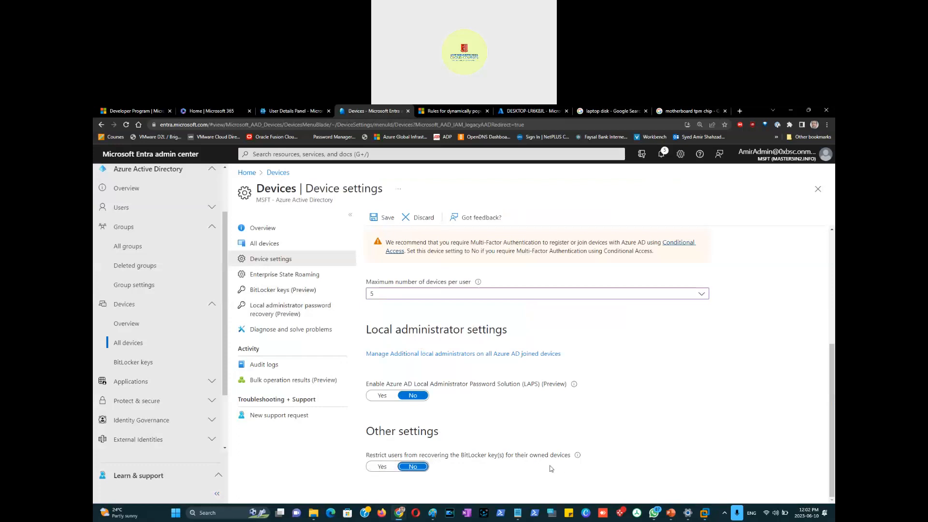
mouse_move(577, 457)
- Search Google for 'Azure AD LAPS' and open the 'Get started with Windows LAPS and Azure Active Directory' article
click(679, 112)
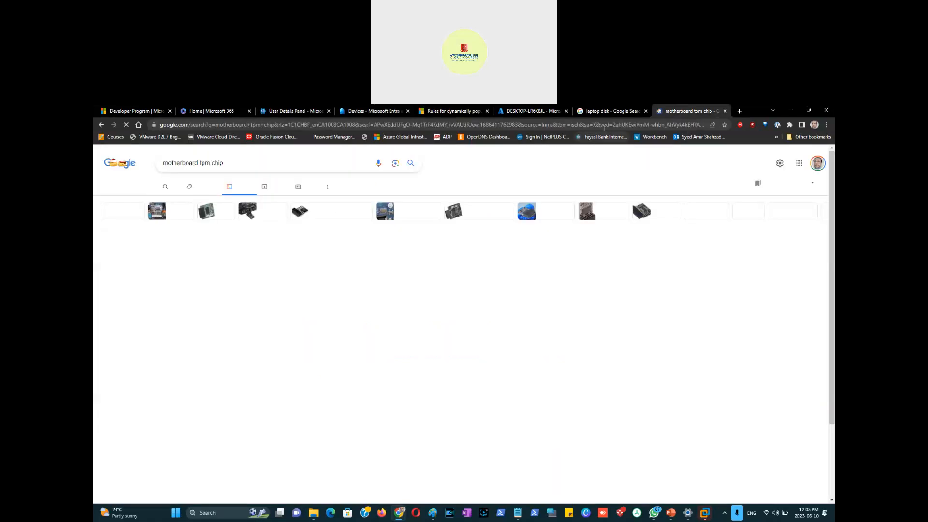
click(606, 125)
text(Azure AD )
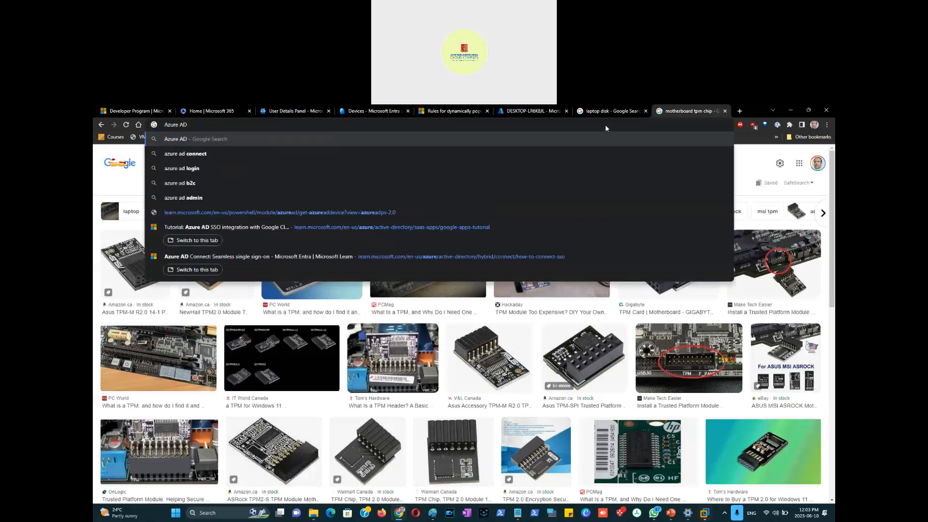
text(LAPS&aqs=chrome.0.0i512l6j0i390i650l4.4821j0j9&sourceid=chrome&ie=UTF-8)
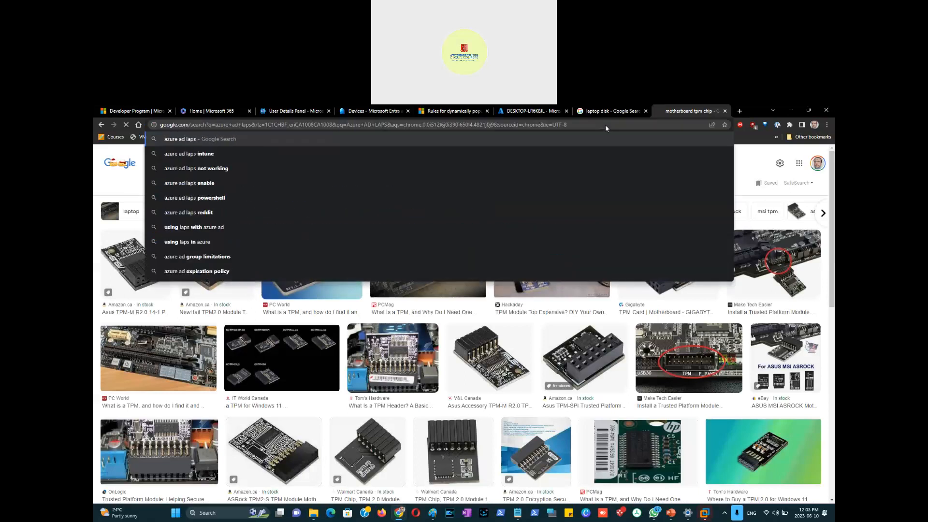
key(Return)
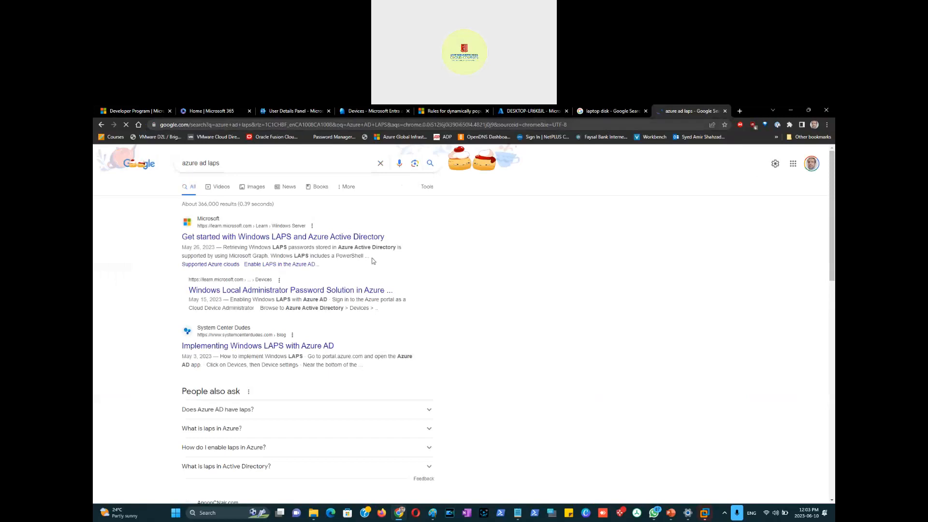
click(326, 238)
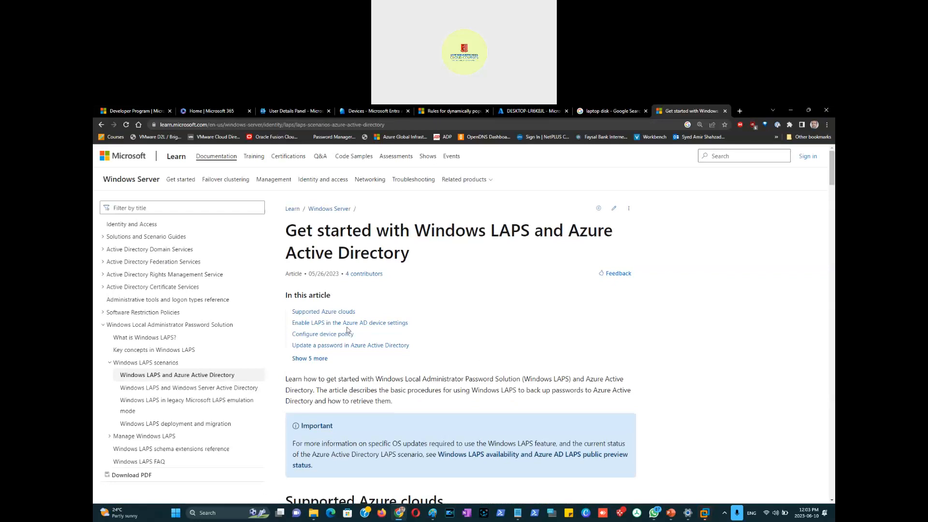
- Read through the Windows LAPS article down to Get-LapsAADPassword retrieval and Reset-LapsPassword rotation
scroll(407, 335, down, 3)
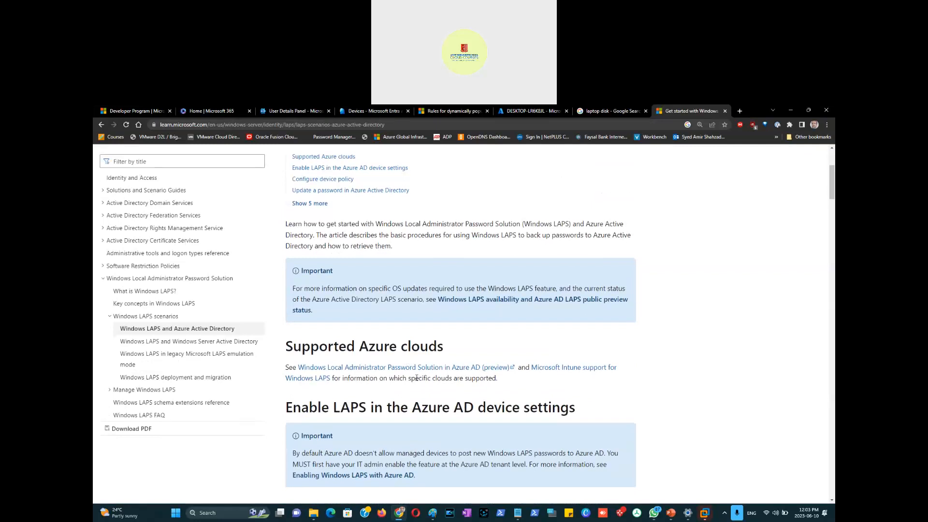
scroll(417, 380, down, 1)
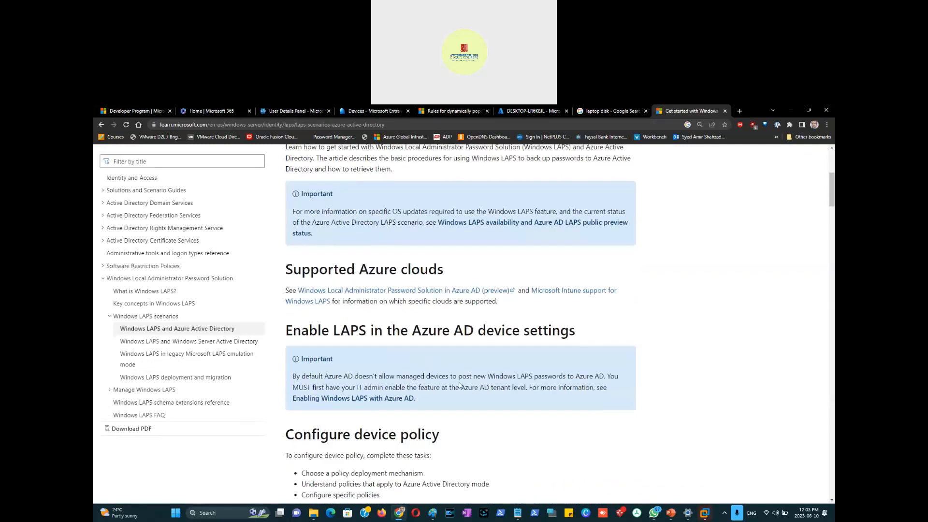
scroll(343, 403, down, 2)
scroll(343, 403, down, 1)
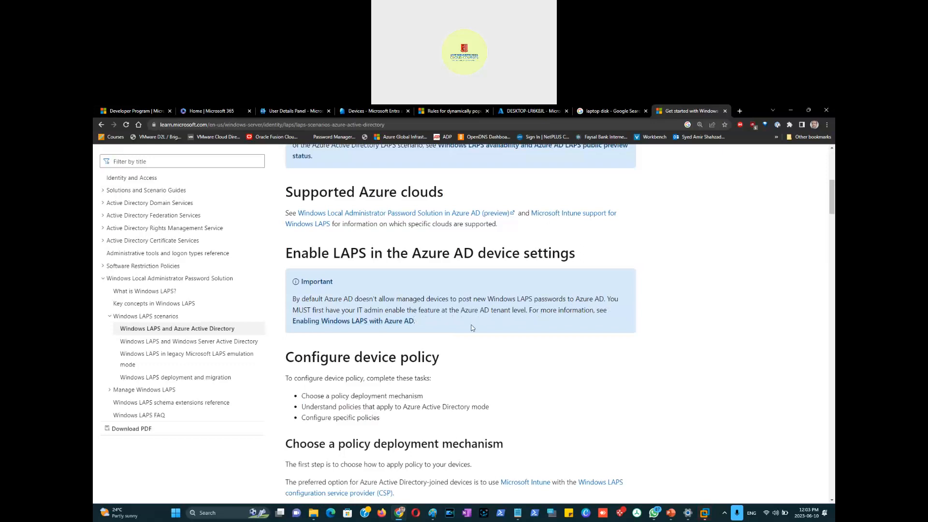
scroll(402, 416, down, 3)
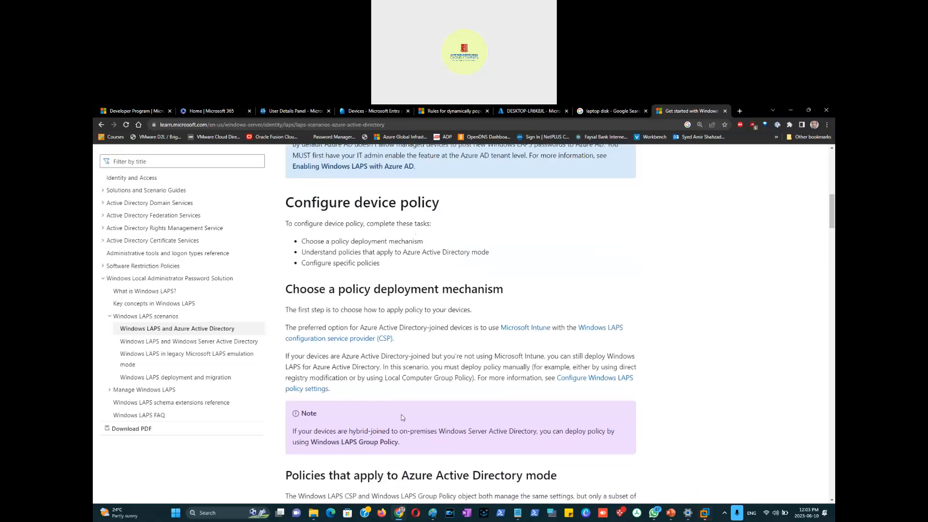
scroll(401, 414, down, 5)
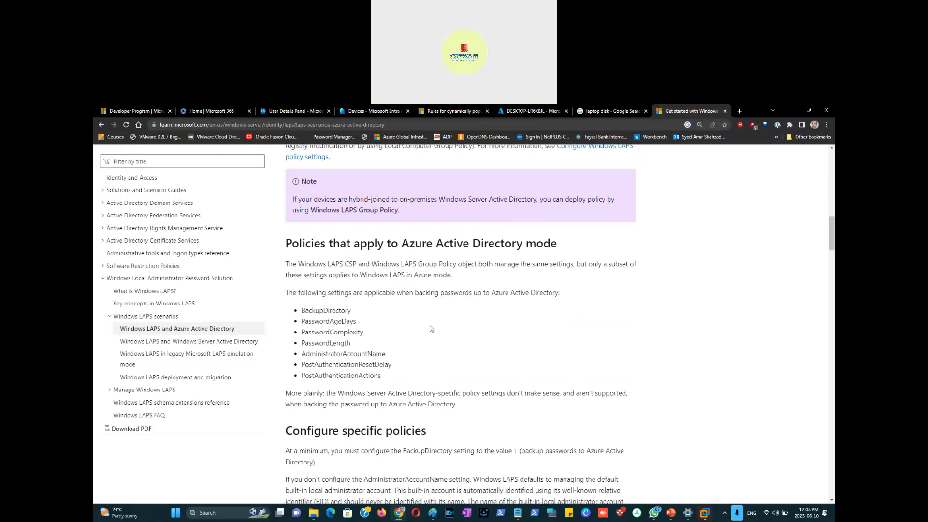
scroll(430, 325, down, 1)
scroll(430, 325, down, 5)
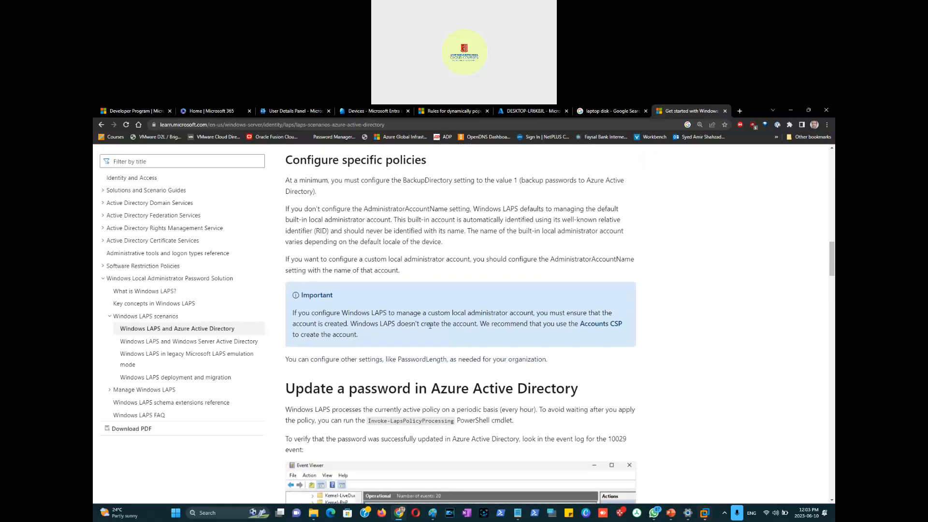
scroll(429, 326, down, 5)
scroll(429, 326, down, 2)
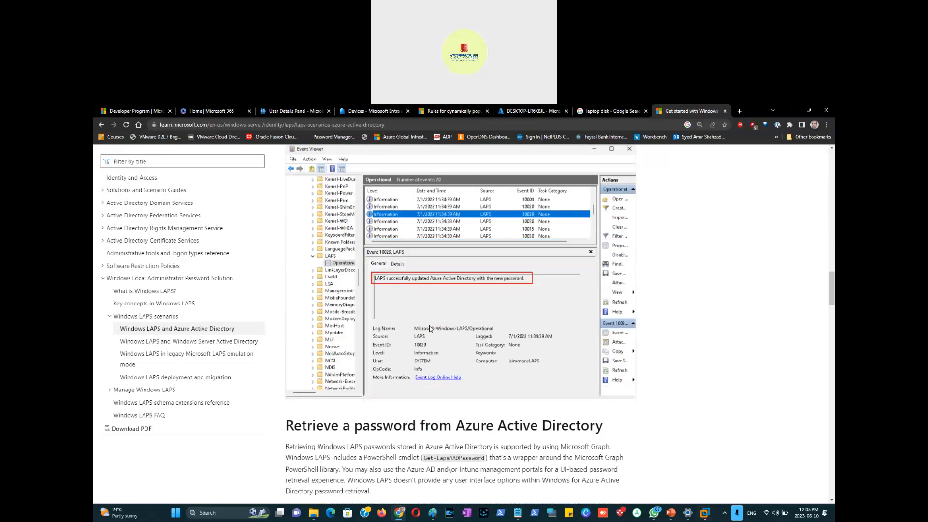
scroll(430, 328, down, 6)
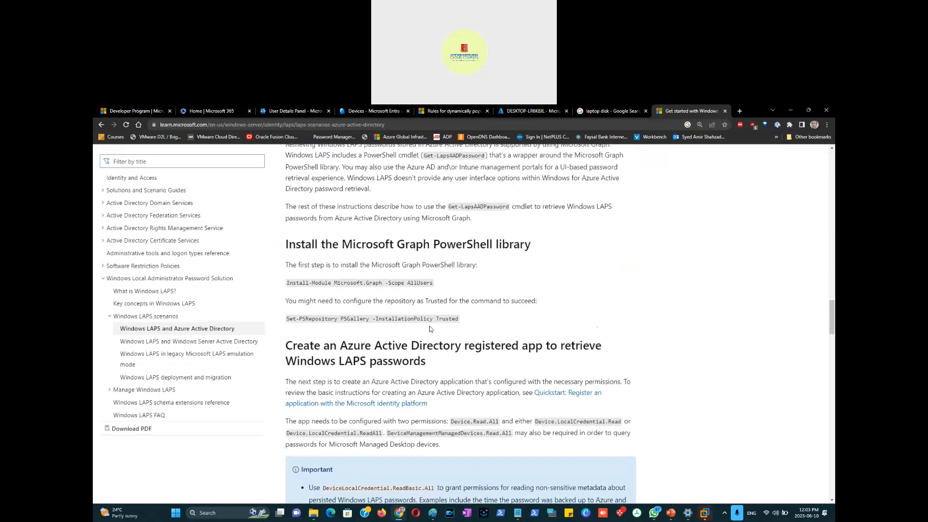
scroll(431, 328, down, 3)
scroll(431, 328, down, 1)
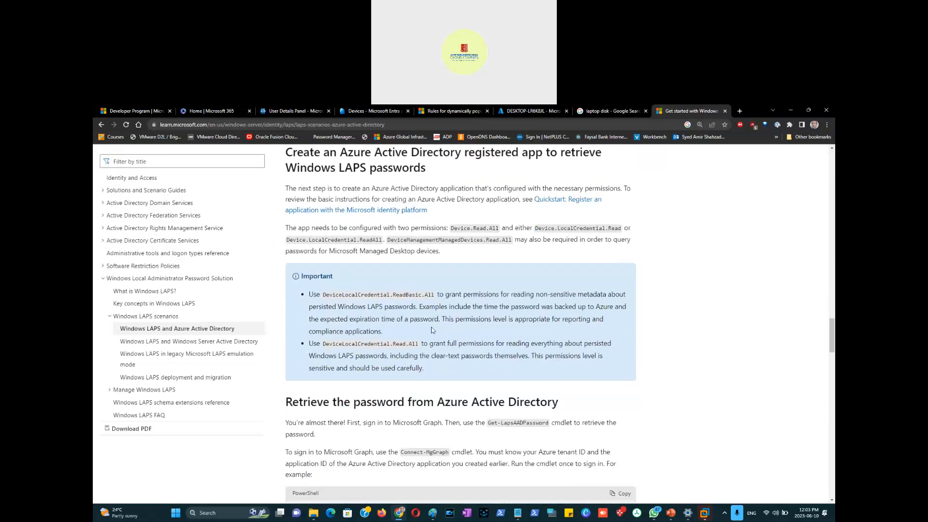
scroll(431, 331, down, 3)
scroll(433, 330, down, 9)
scroll(433, 330, down, 10)
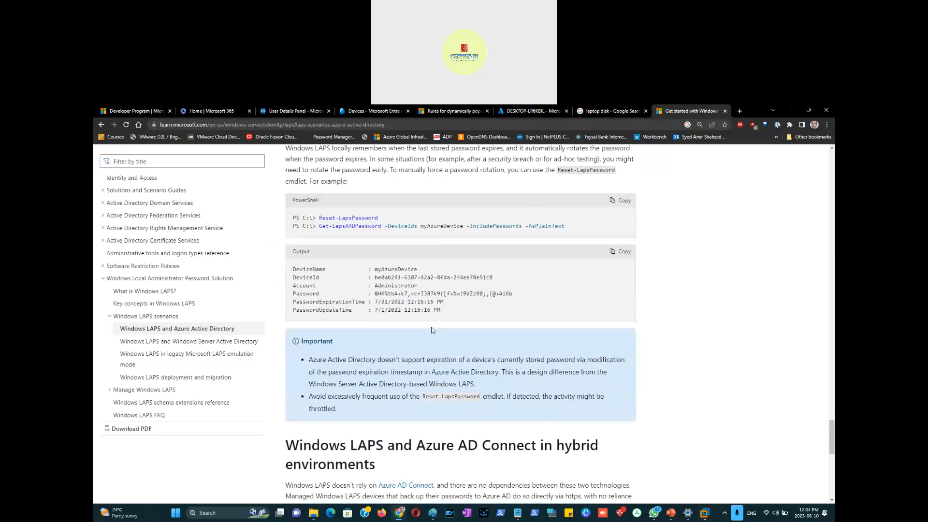
scroll(432, 331, up, 2)
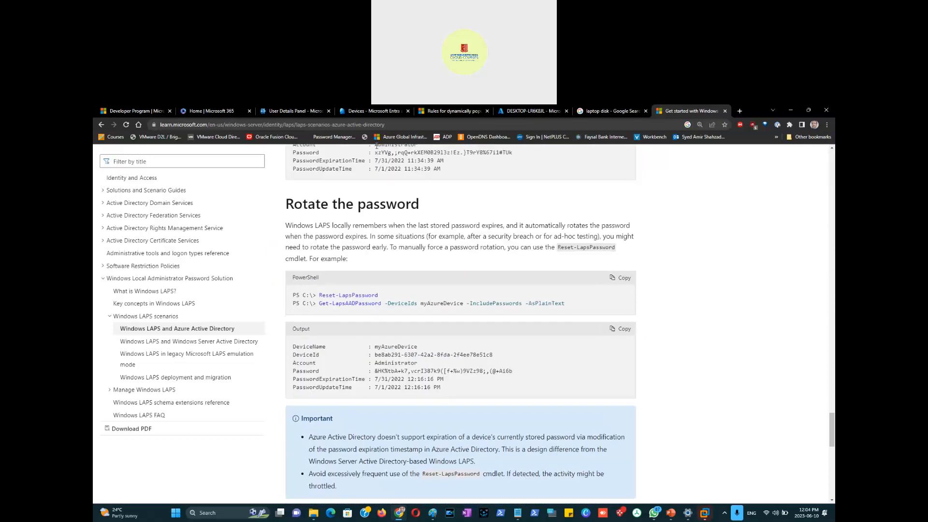
click(395, 125)
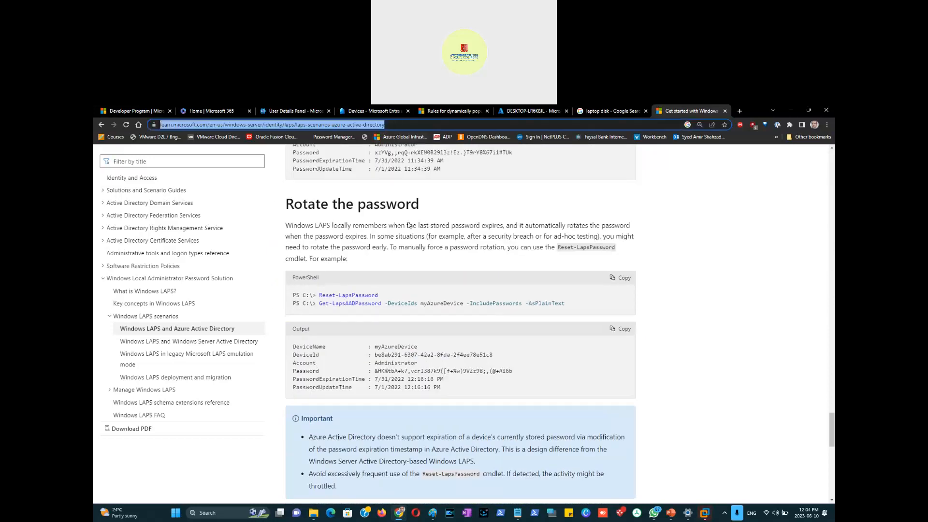
scroll(390, 361, down, 5)
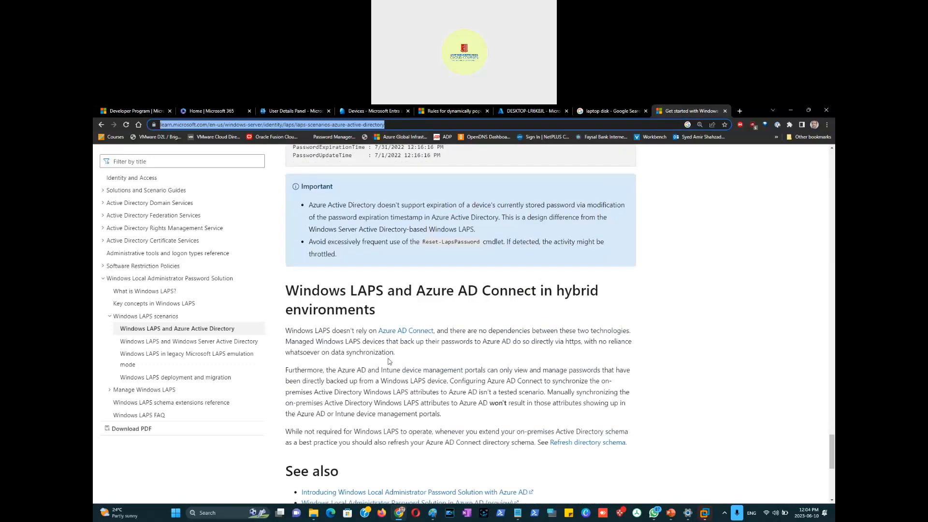
scroll(390, 362, down, 3)
scroll(390, 361, down, 3)
scroll(389, 358, up, 5)
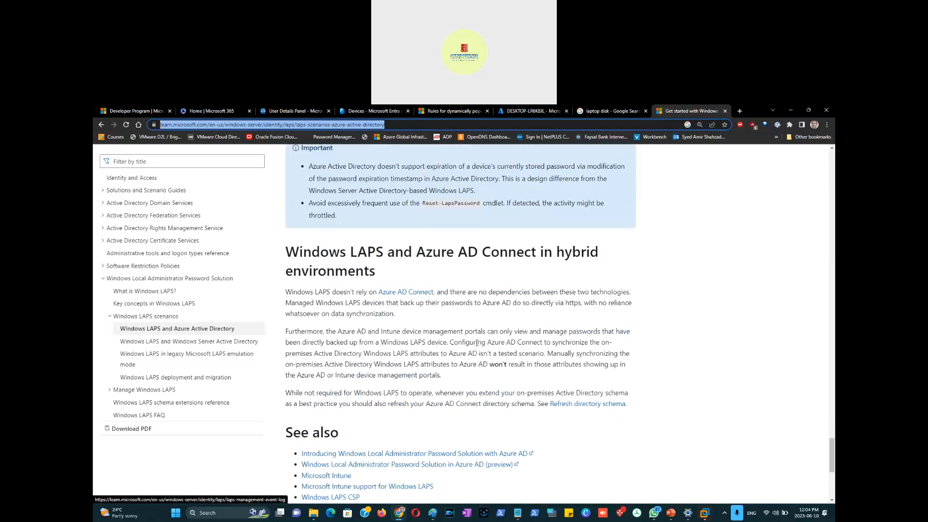
scroll(478, 340, up, 5)
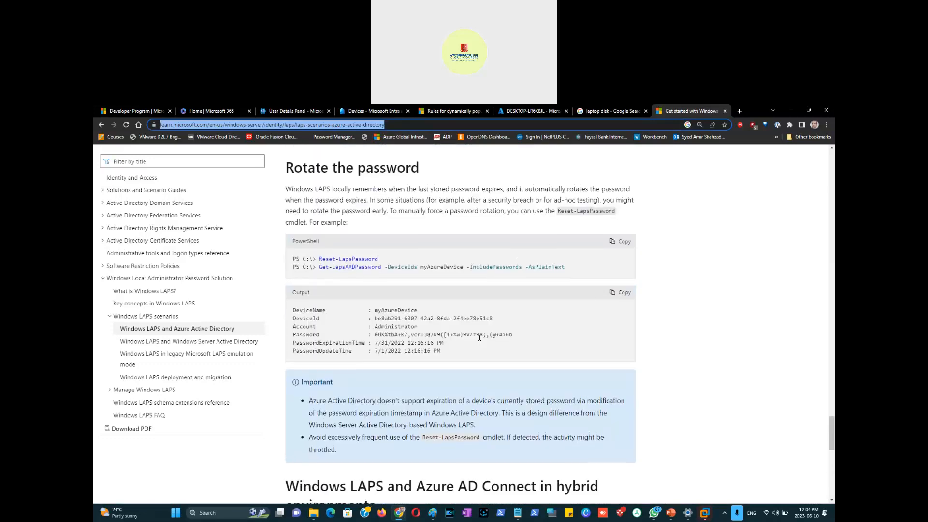
scroll(479, 336, up, 2)
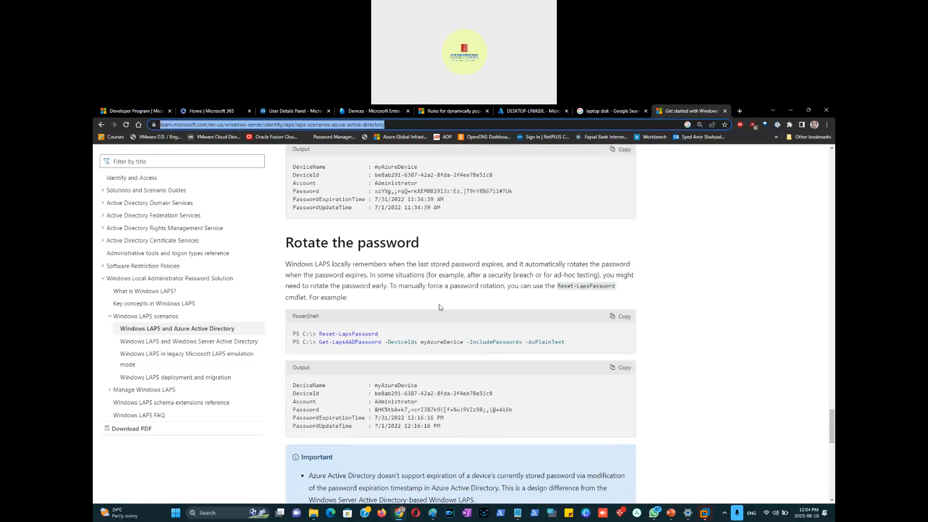
scroll(456, 304, up, 7)
scroll(455, 304, up, 15)
scroll(457, 301, up, 20)
scroll(458, 305, up, 12)
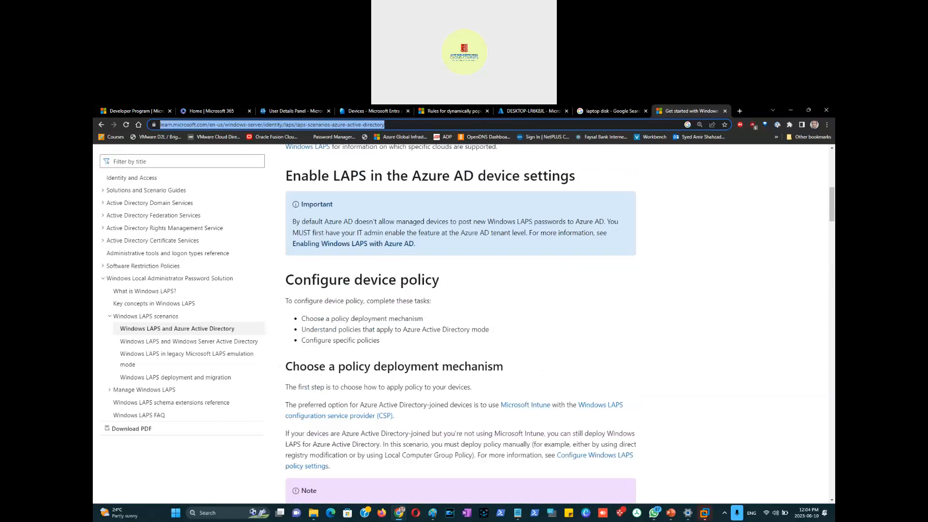
key(alt+Tab)
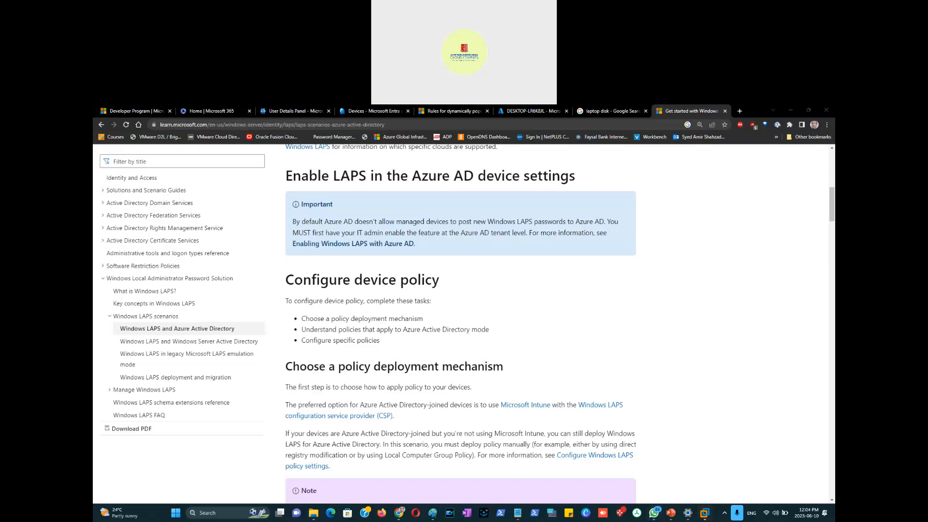
- Paste the LAPS article's learn.microsoft.com link into the body of slide 15
click(675, 518)
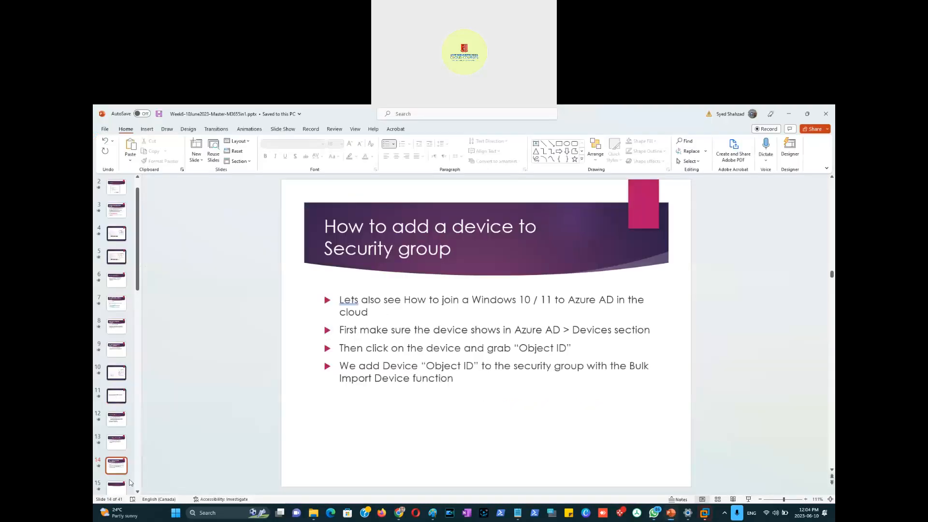
click(116, 487)
click(367, 302)
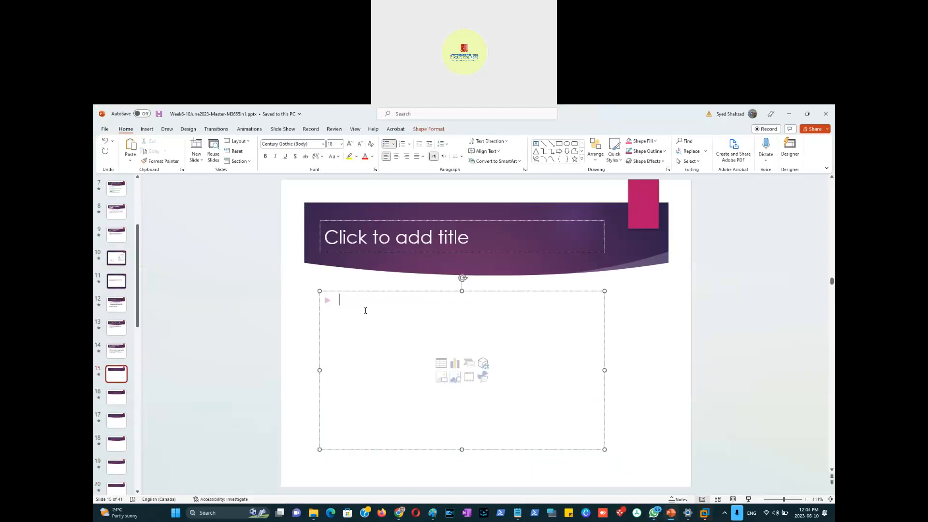
text(How LAPS work https://learn.microsoft.com/en-us/windows-server/identity/laps/laps-scenarios-azure-active-directory)
- Title slide 15 'How LAPS work' and minimize PowerPoint to return to the article
click(380, 240)
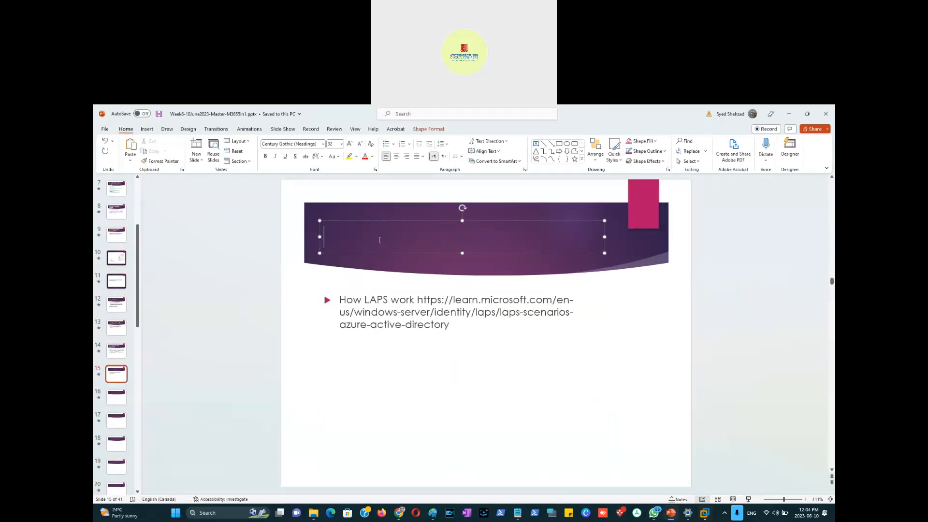
text(How LAPS)
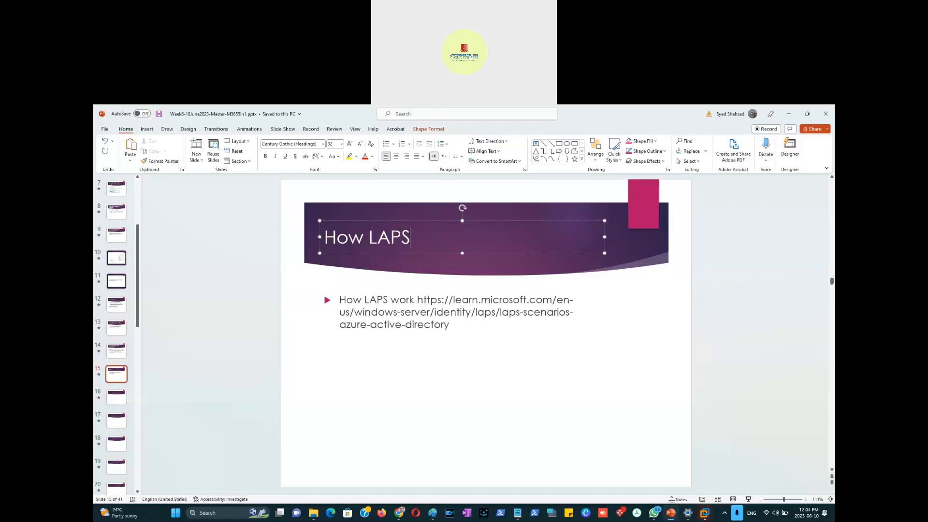
text( work)
click(789, 114)
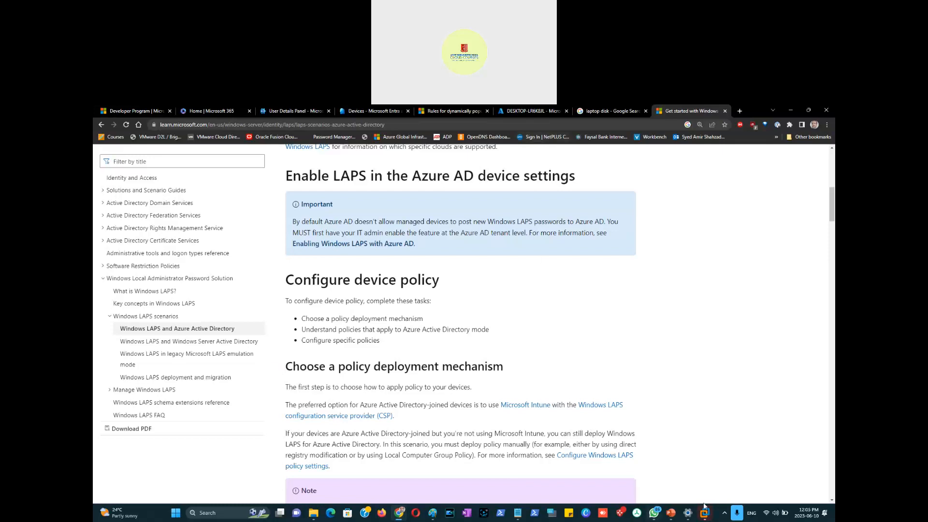
click(671, 512)
- Give slide 16 the title 'Break - Class Starts 12'
click(117, 398)
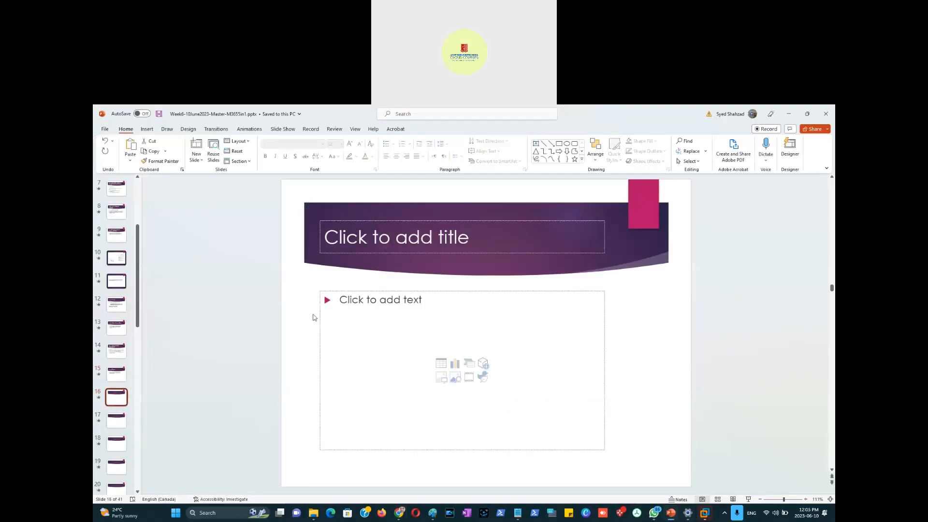
click(404, 243)
text(Break - Class Starts)
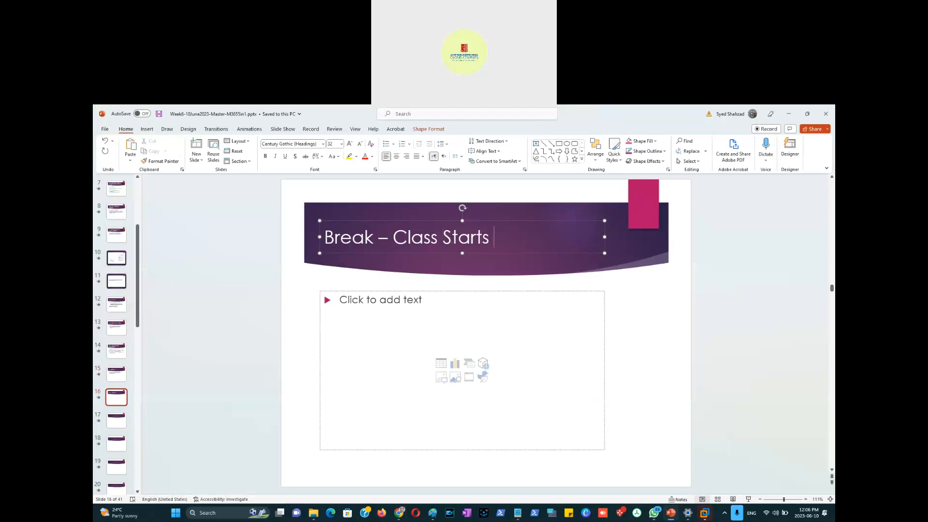
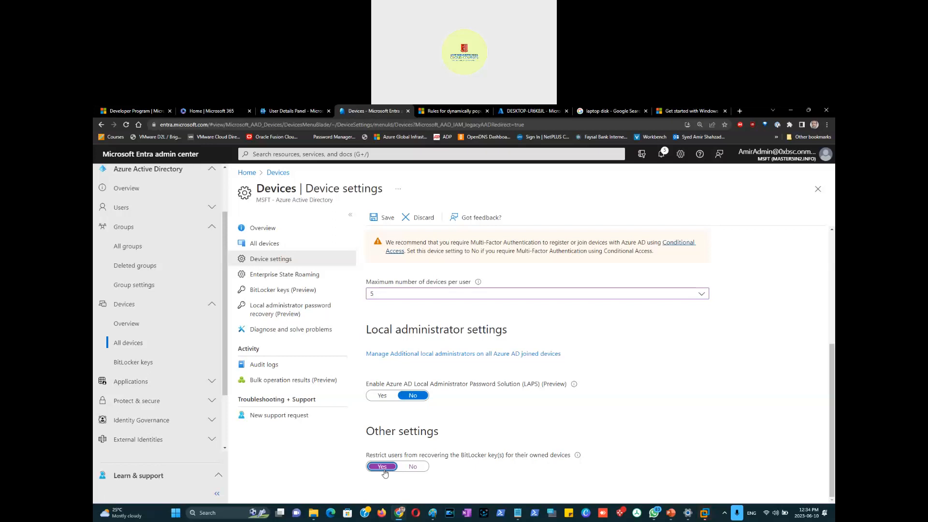
- Set 'Restrict users from recovering BitLocker keys' to No so users can self-recover keys
mouse_move(578, 457)
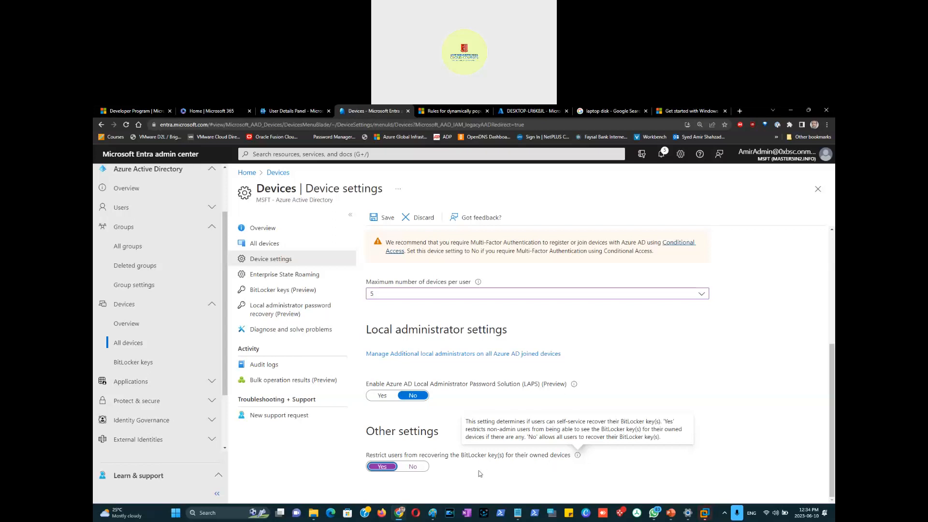
click(419, 468)
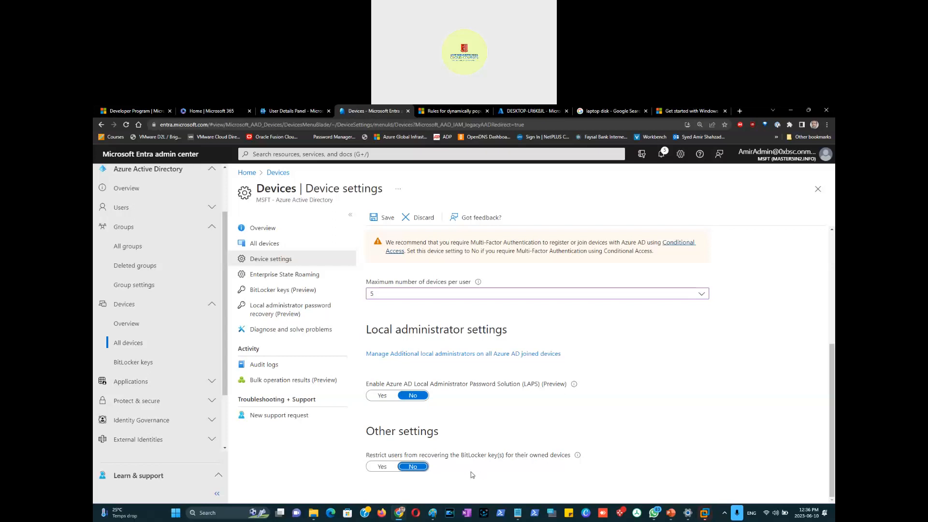
click(592, 475)
- Save the device settings and go to Enterprise State Roaming
scroll(377, 399, up, 3)
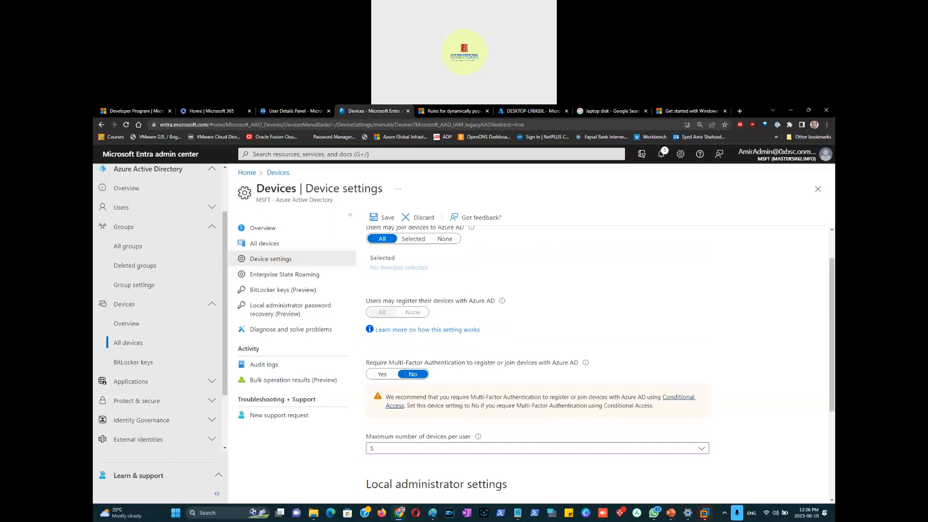
click(385, 219)
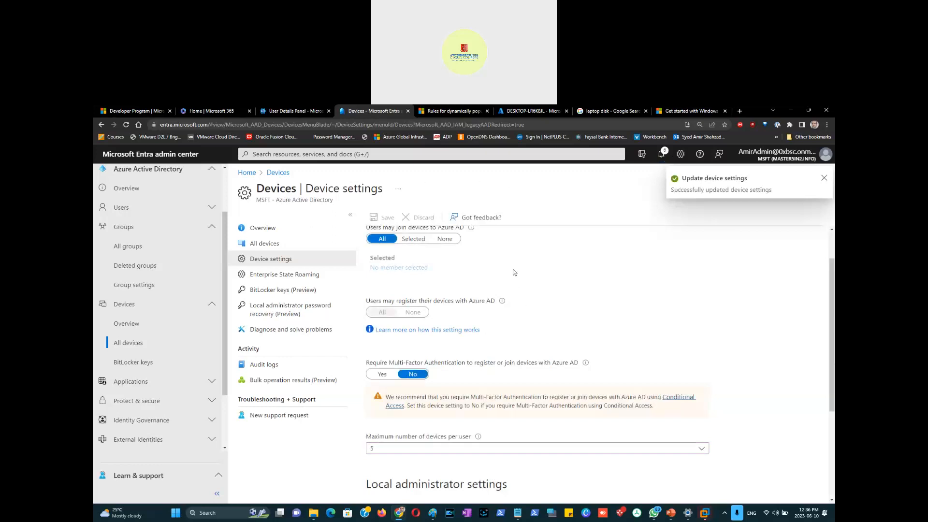
click(284, 276)
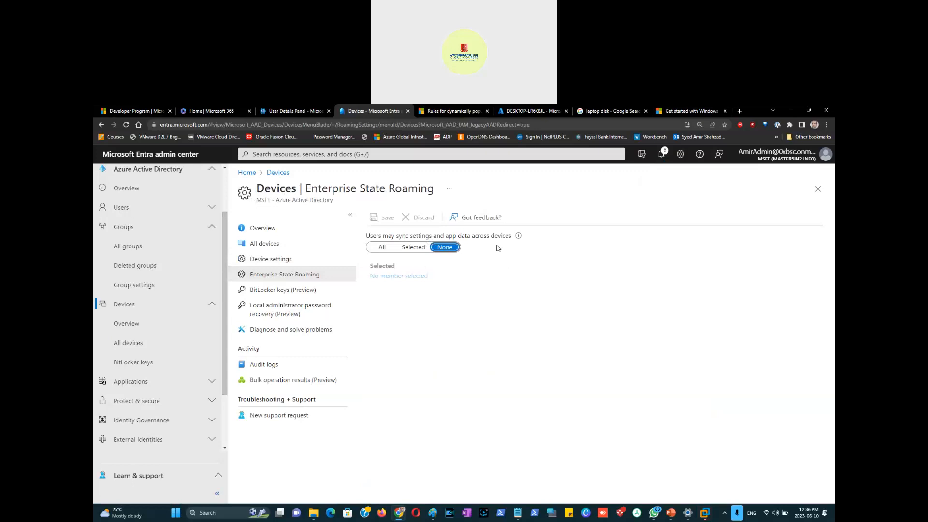
- Set 'Users may sync settings and app data' to All and save it
mouse_move(517, 239)
click(383, 249)
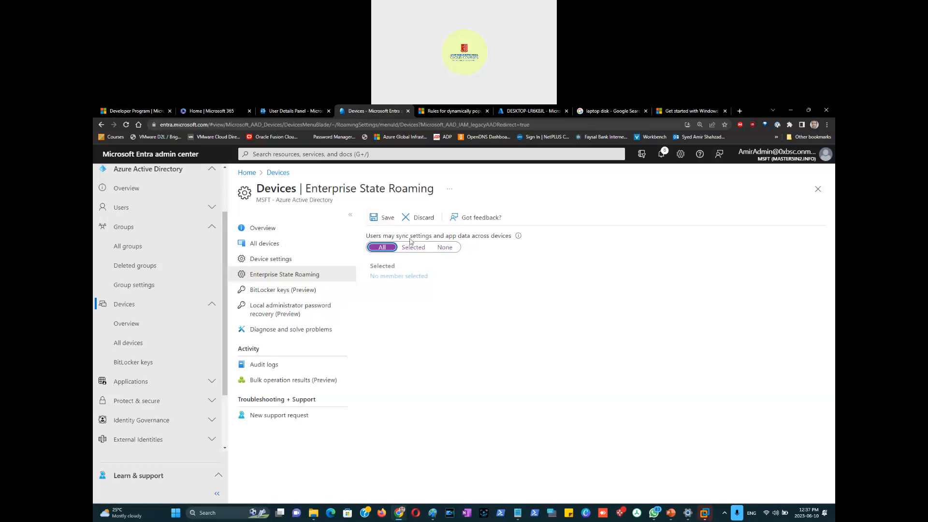
click(445, 248)
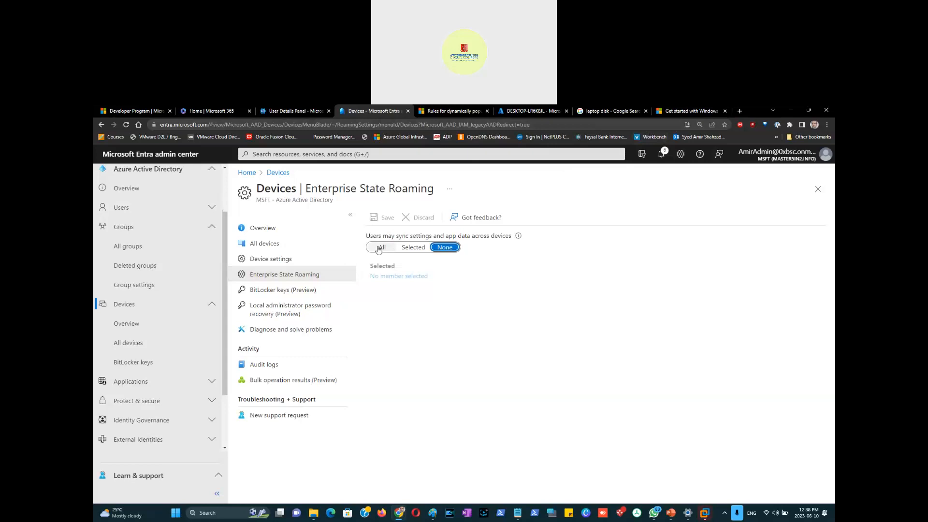
click(379, 248)
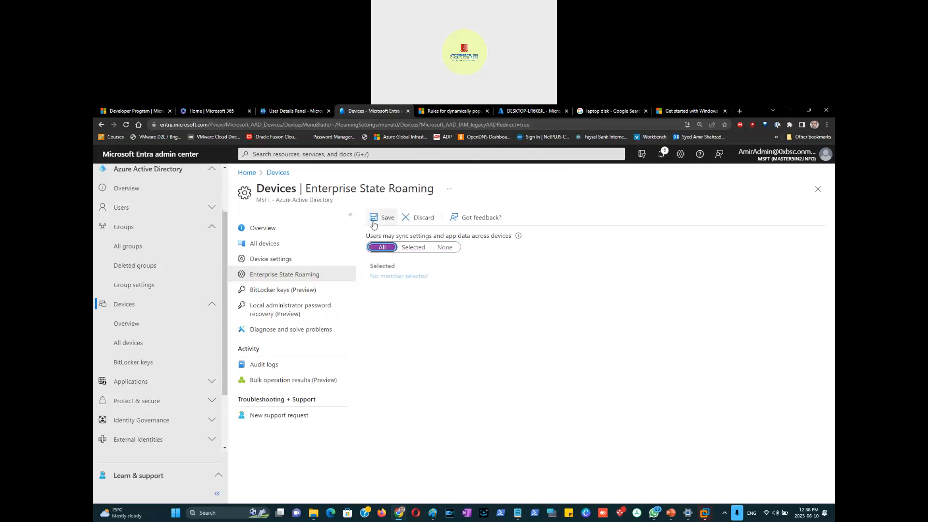
click(374, 220)
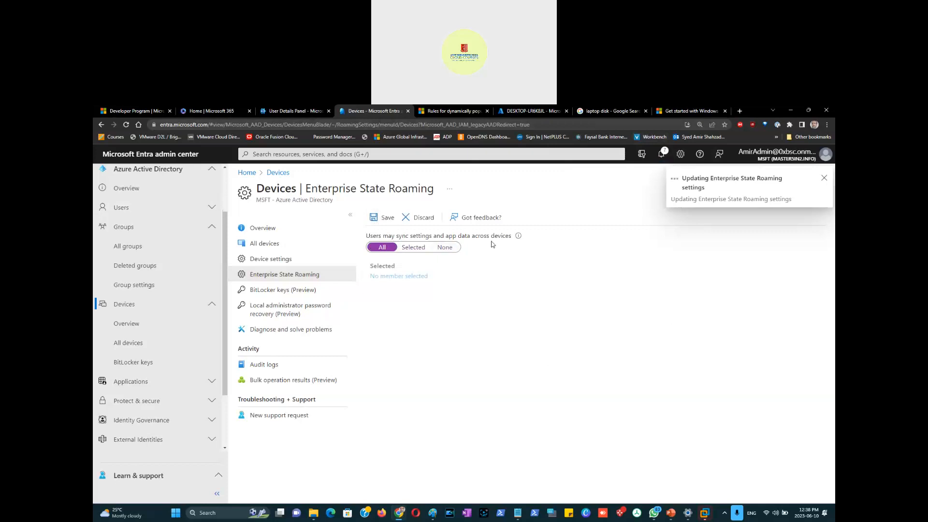
- Return to the PowerPoint deck and select slide 18
mouse_move(518, 236)
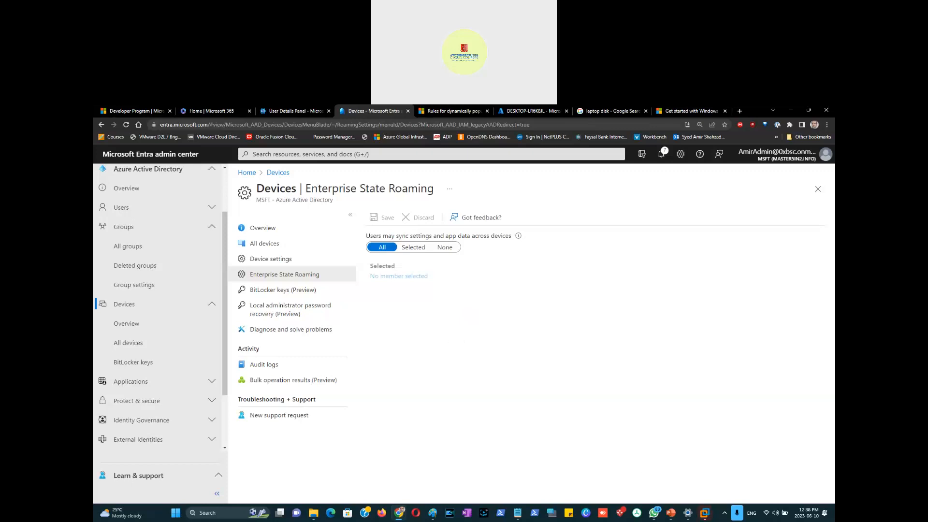
click(671, 515)
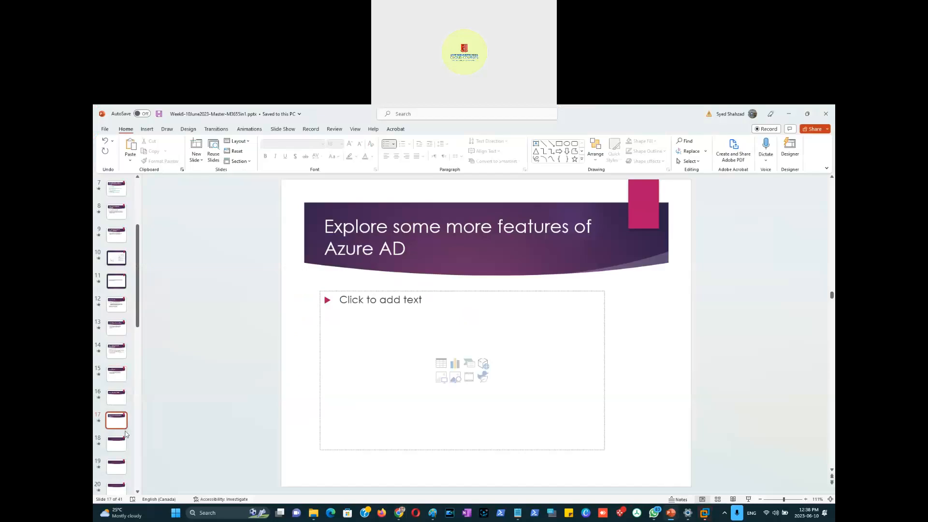
click(119, 441)
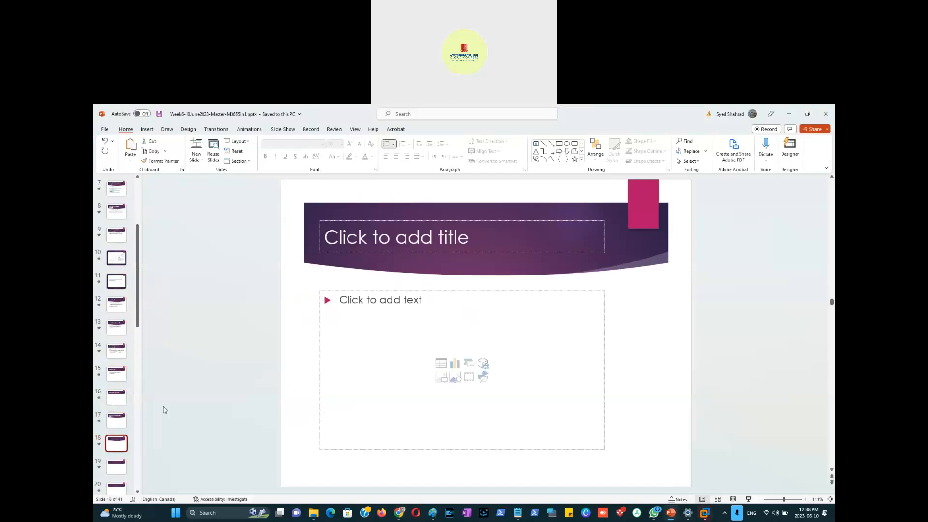
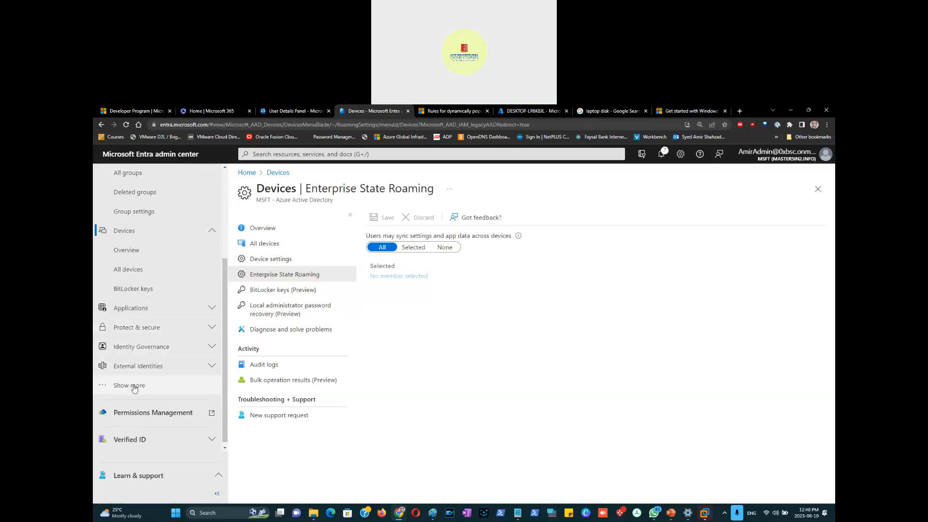
- Expand Roles & admins and Billing in the navigation and open the Licenses overview page
click(134, 387)
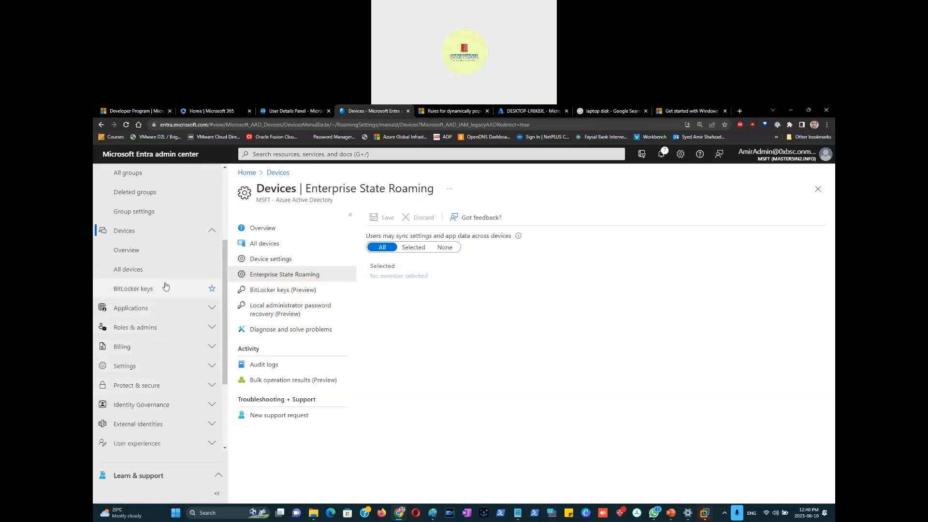
click(161, 315)
click(161, 312)
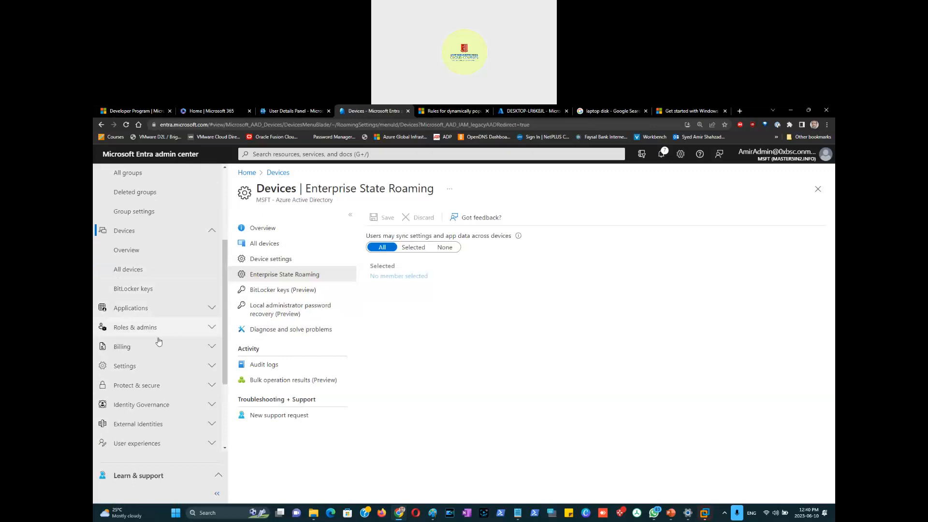
click(159, 331)
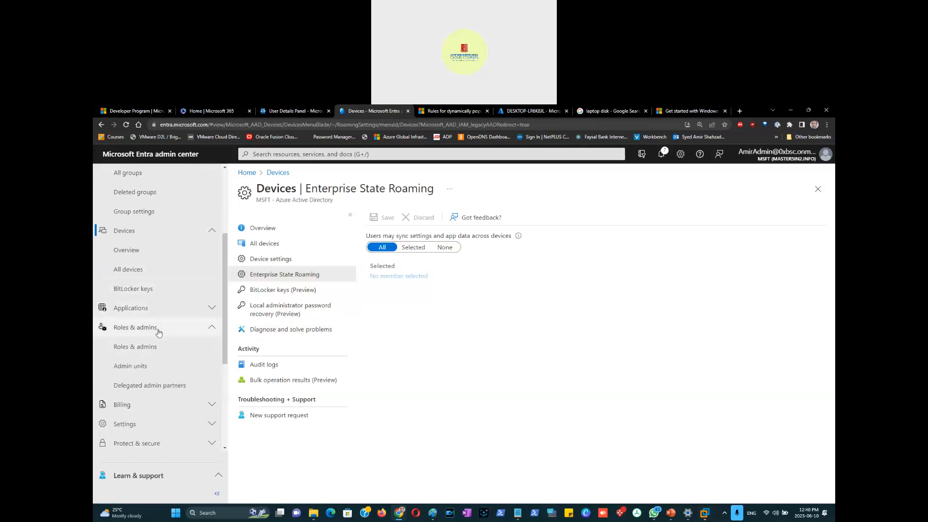
scroll(144, 401, down, 1)
scroll(142, 391, down, 2)
click(140, 327)
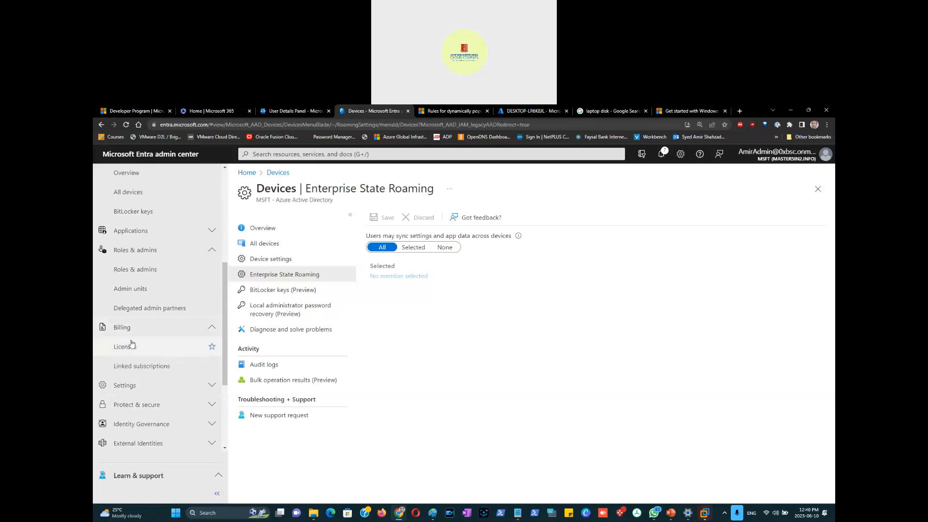
click(125, 352)
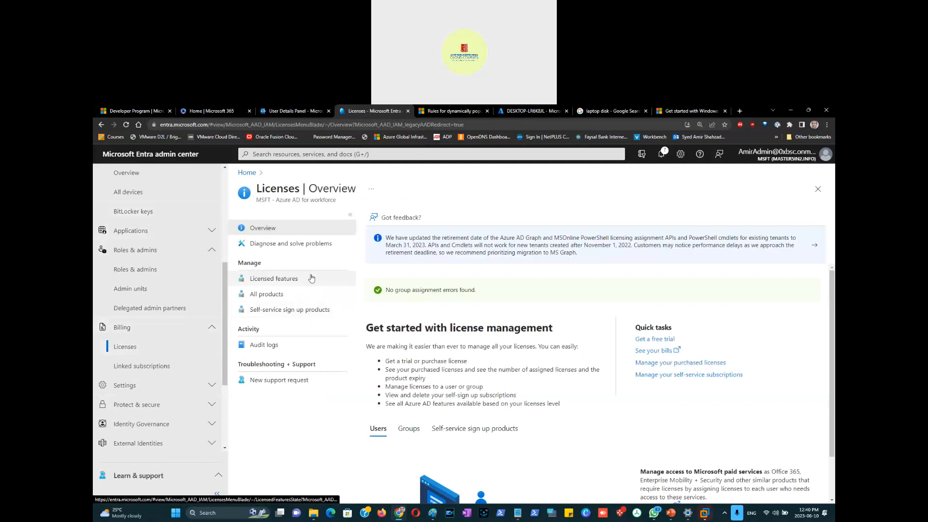
- List All products with a widened Name column and bring up the Try / Buy plans panel
click(275, 296)
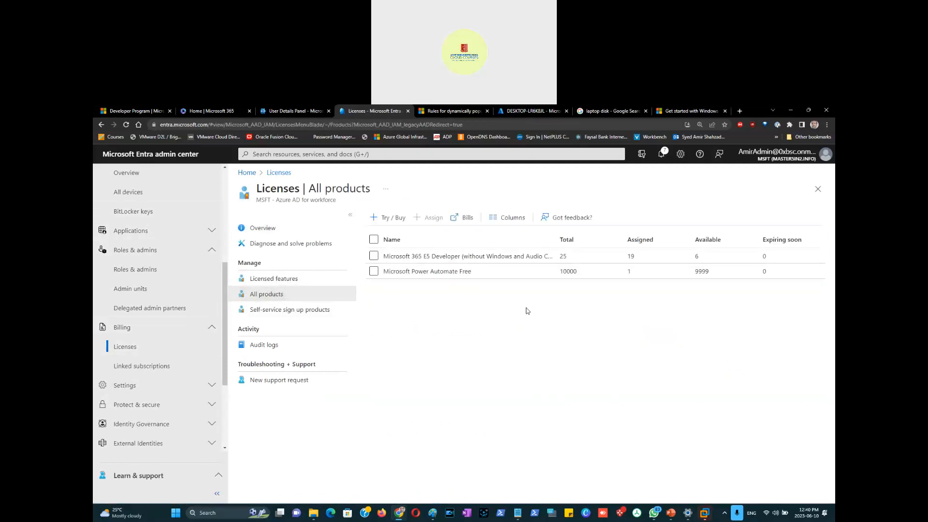
drag(554, 241, 623, 242)
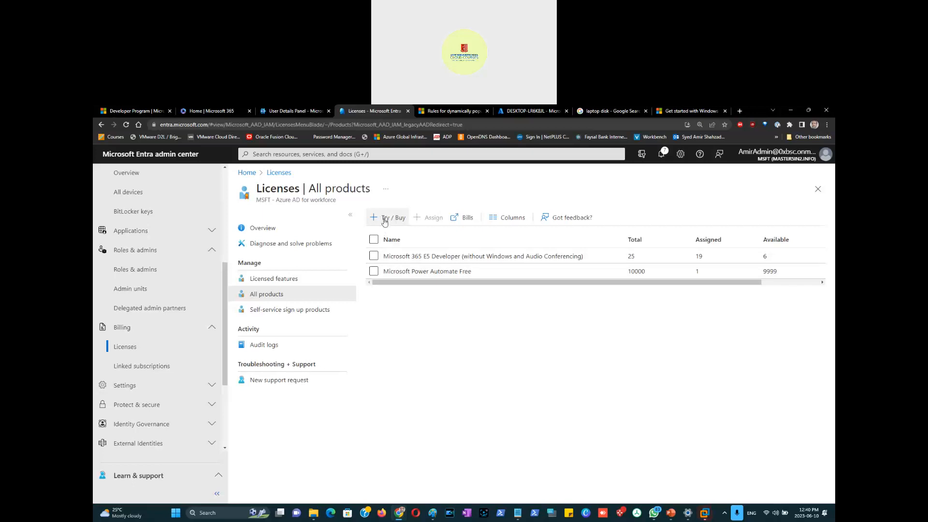
click(386, 222)
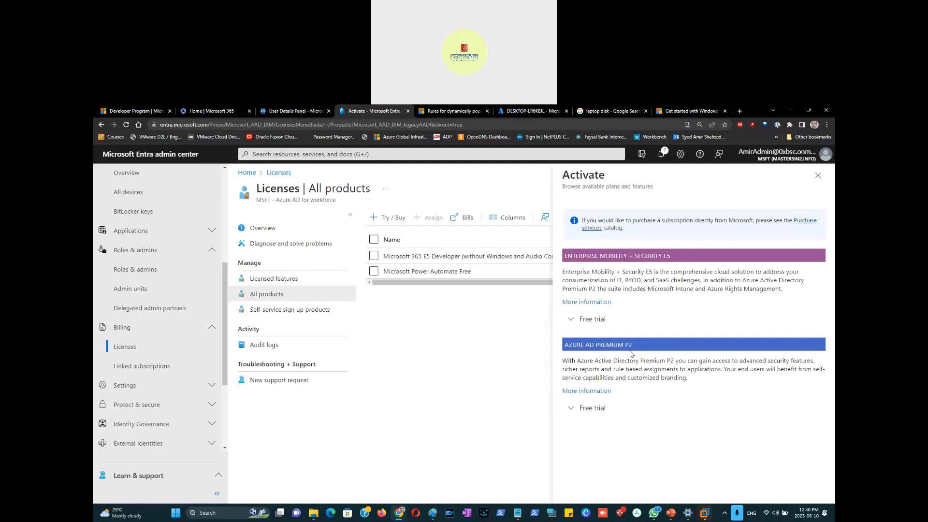
- Preview the Azure AD Premium P2 trial and open more information on Enterprise Mobility + Security E5
click(573, 412)
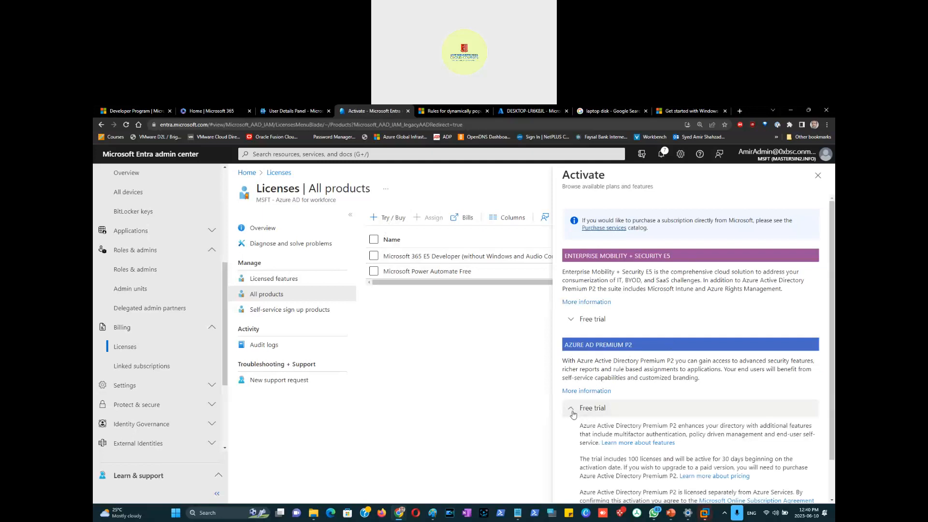
click(573, 412)
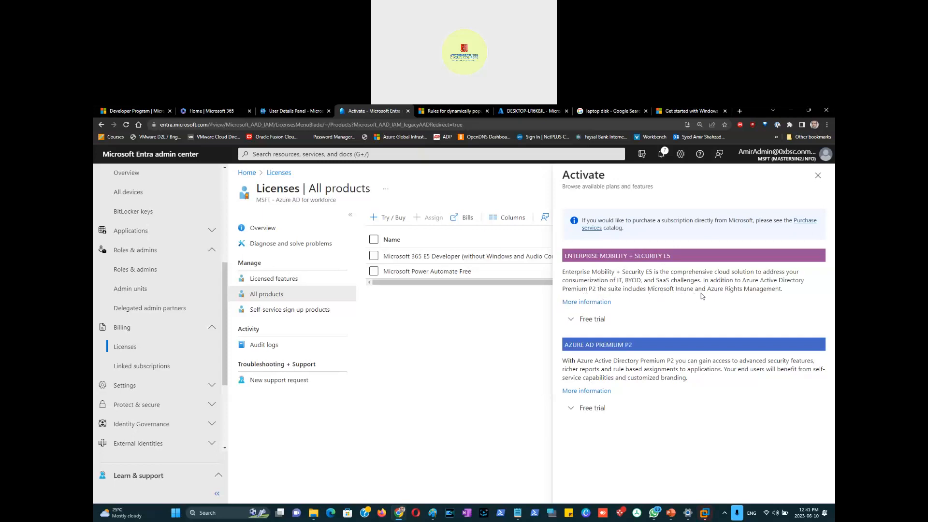
click(587, 303)
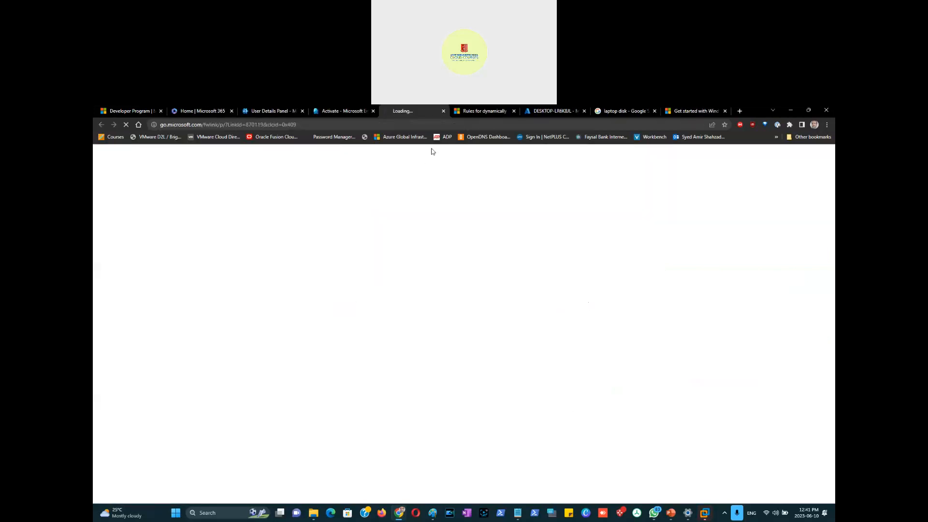
click(350, 113)
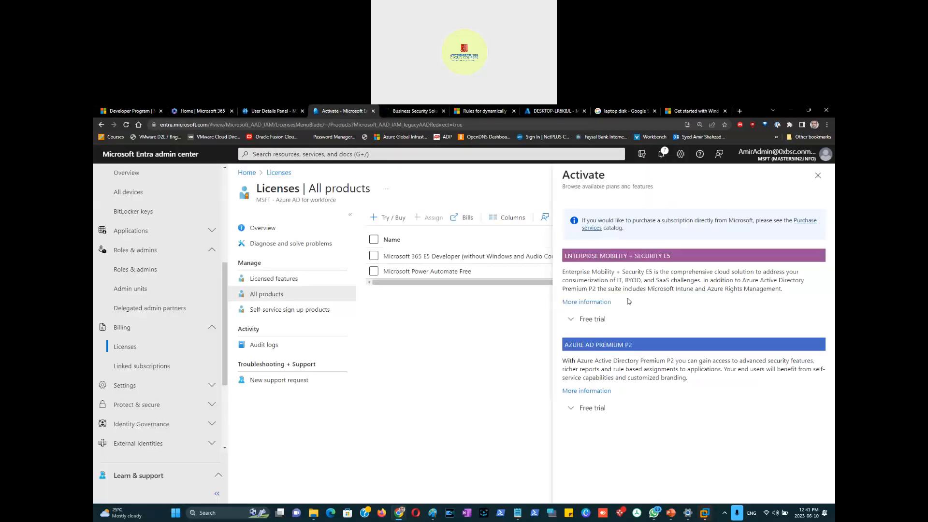
- Expand the Enterprise Mobility + Security E5 free trial showing 250 licenses for 90 days
click(623, 320)
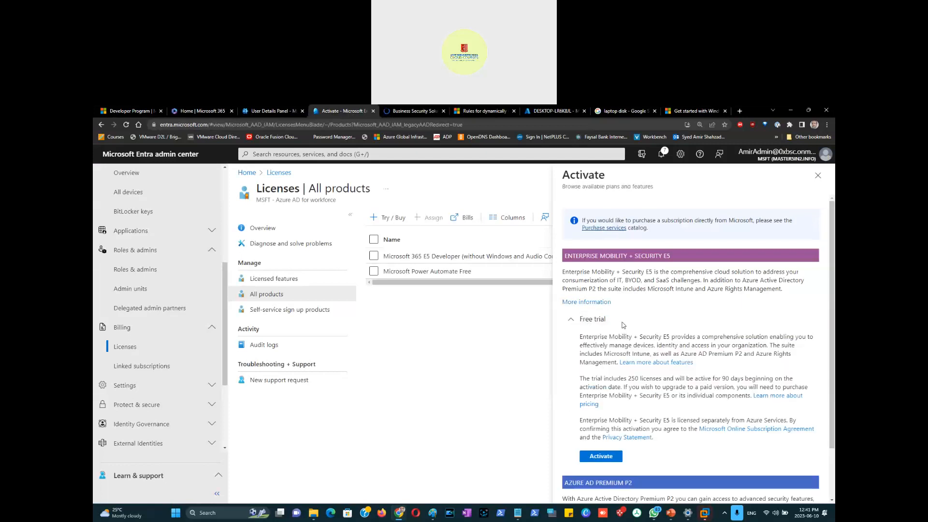
mouse_move(645, 288)
mouse_down()
mouse_move(575, 288)
mouse_move(754, 280)
mouse_move(647, 289)
mouse_up()
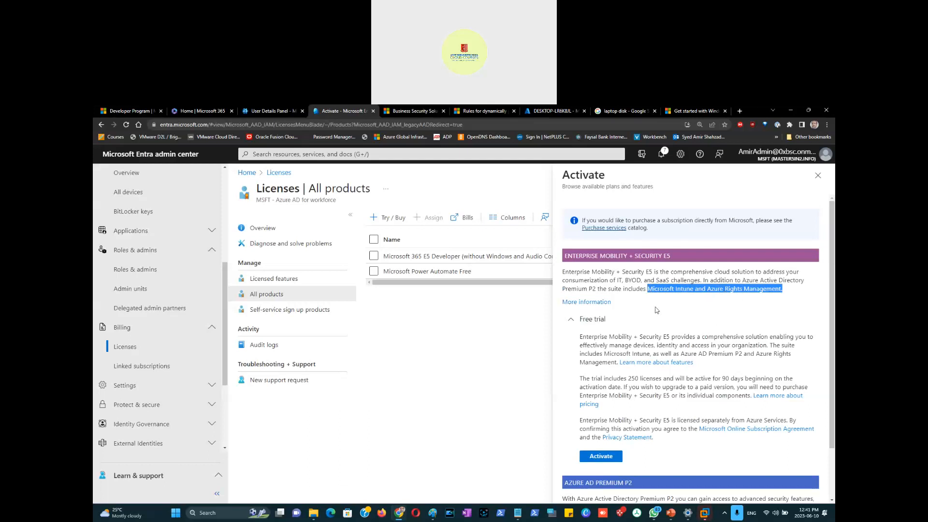
scroll(630, 437, down, 1)
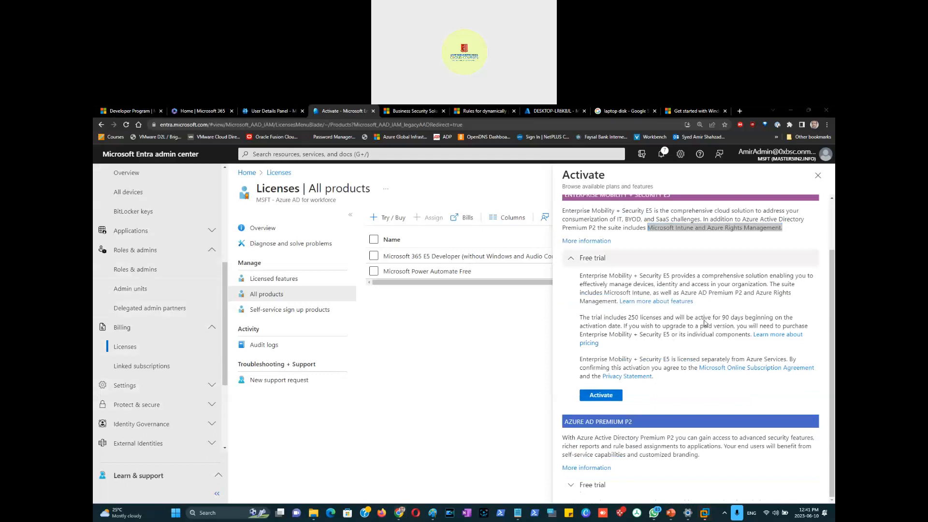
scroll(656, 269, up, 1)
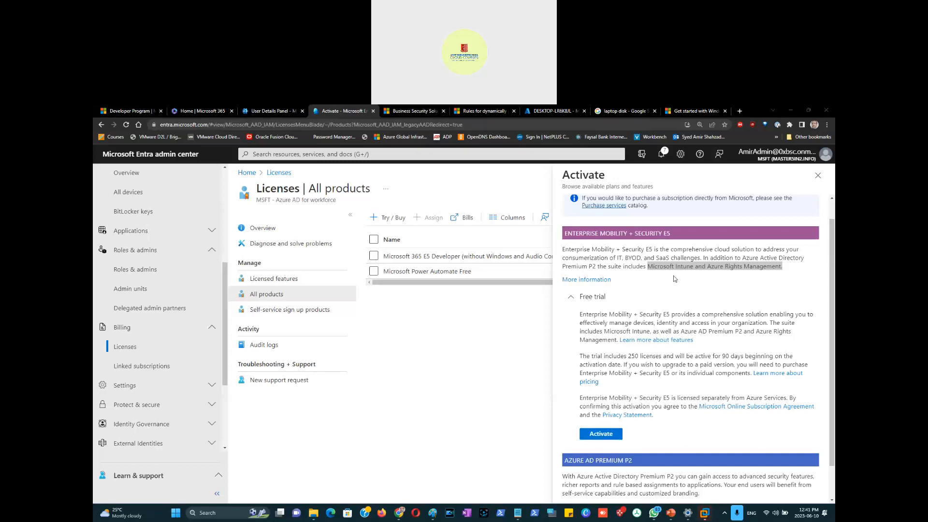
scroll(624, 273, up, 1)
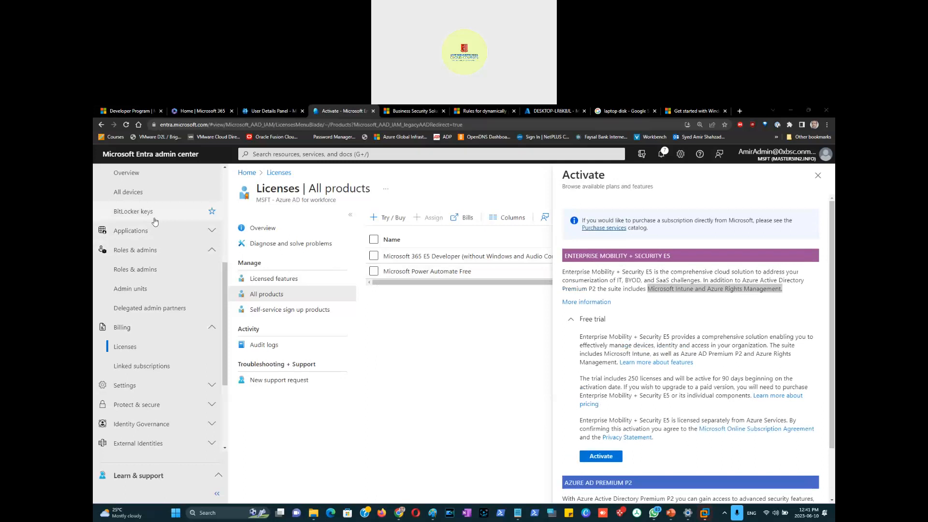
scroll(148, 230, up, 4)
scroll(159, 227, down, 2)
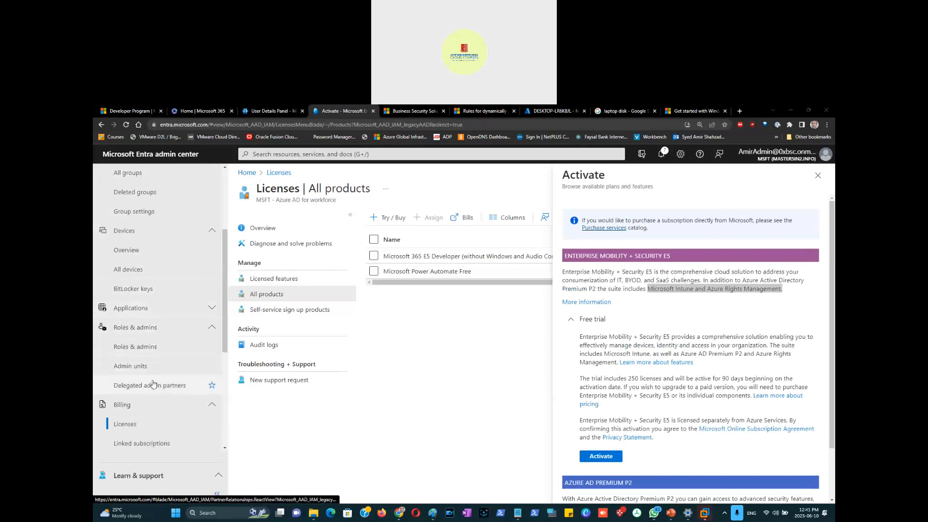
scroll(142, 367, down, 2)
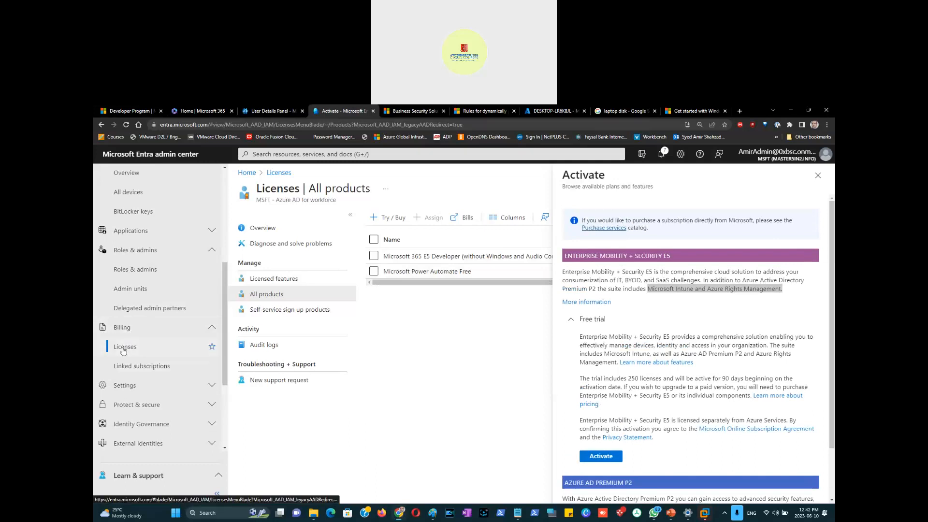
- Reload Licenses, list All products again and reopen the Try / Buy plans panel
click(130, 346)
click(269, 295)
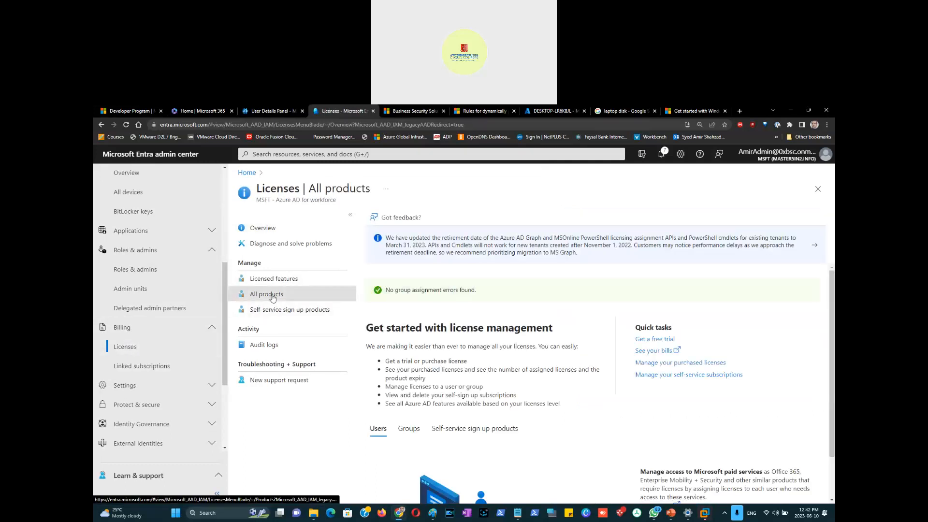
click(385, 218)
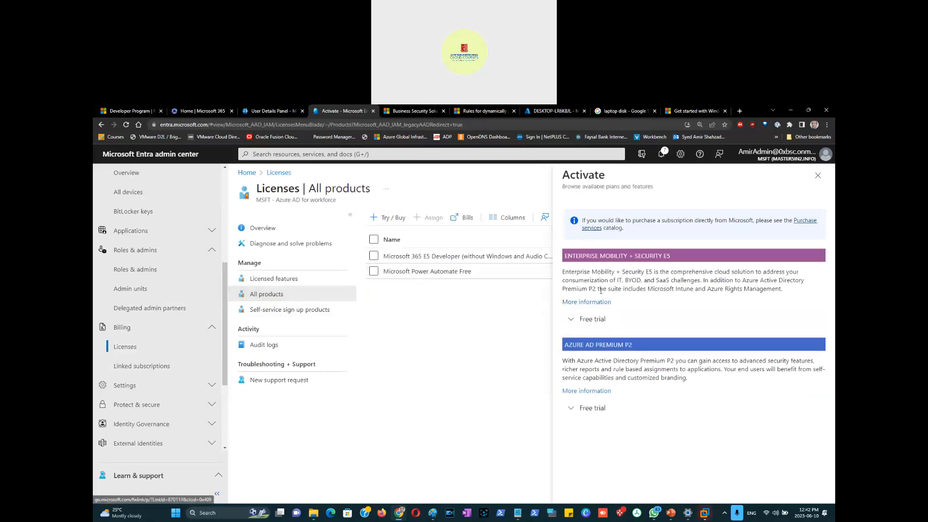
- Highlight the E5 description's included products, then expand the Azure AD Premium P2 free trial (100 licenses, 30 days)
drag(596, 289, 743, 281)
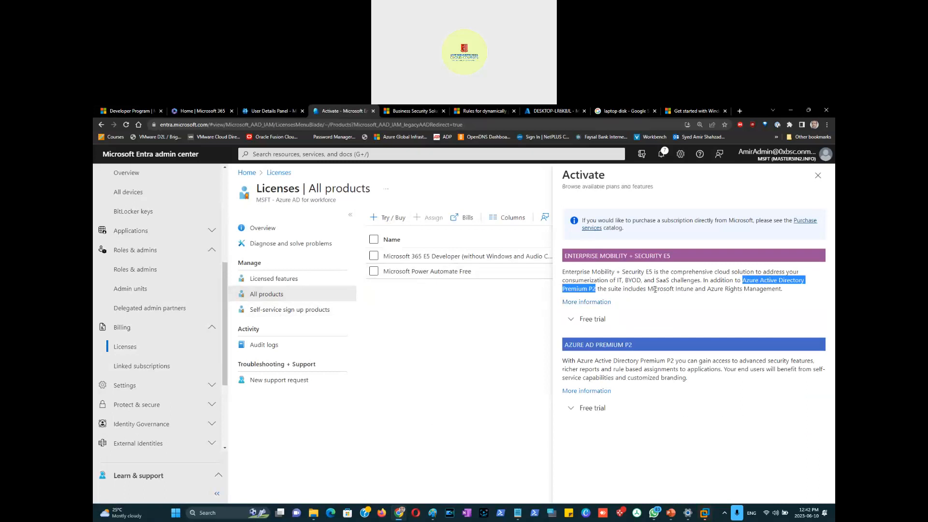
drag(648, 288, 783, 289)
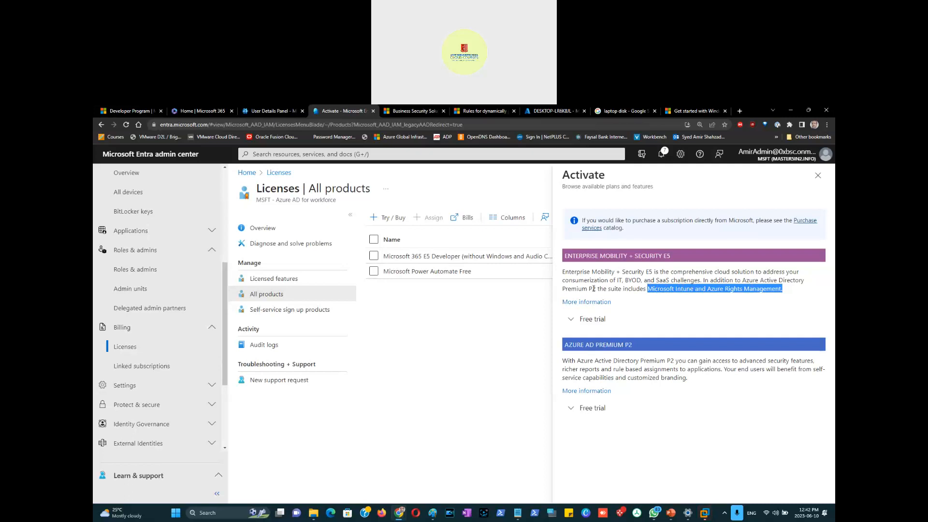
click(644, 372)
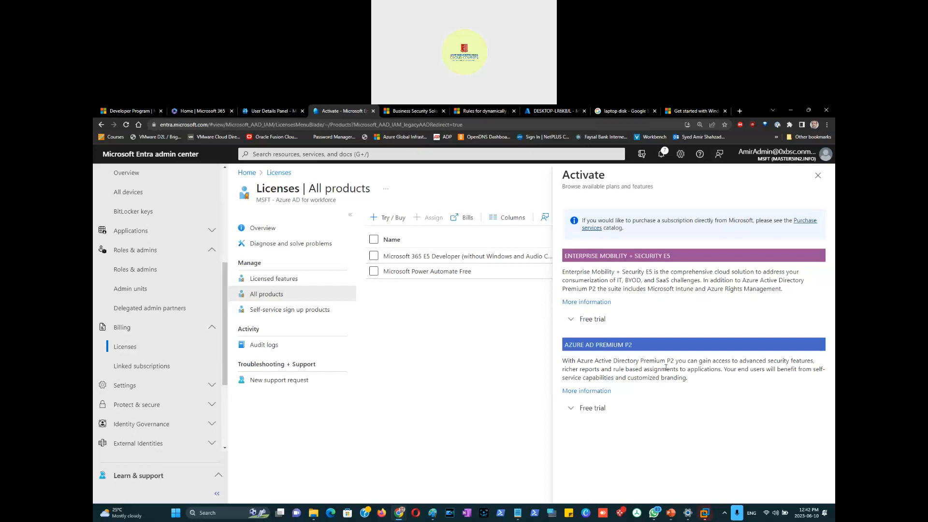
click(585, 408)
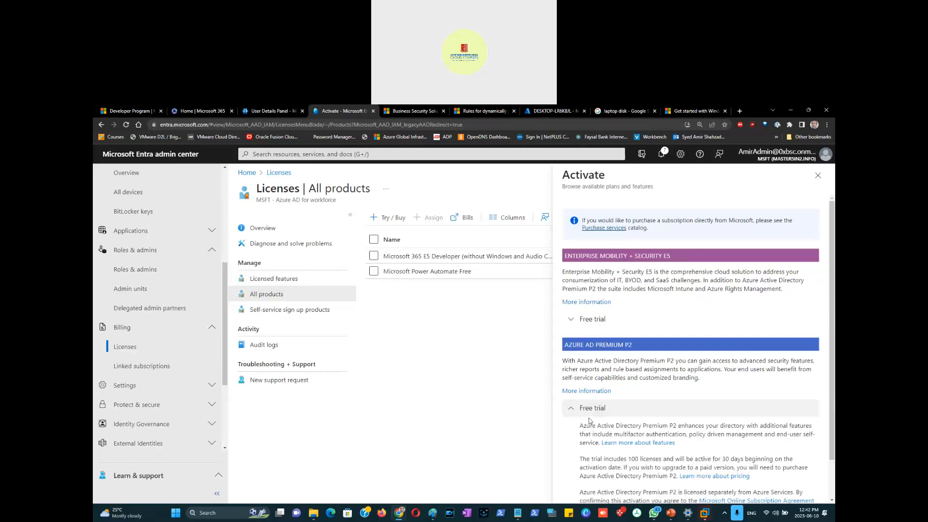
- Highlight the Intune and Azure Rights Management phrase, then expand the E5 free trial details
scroll(634, 357, down, 1)
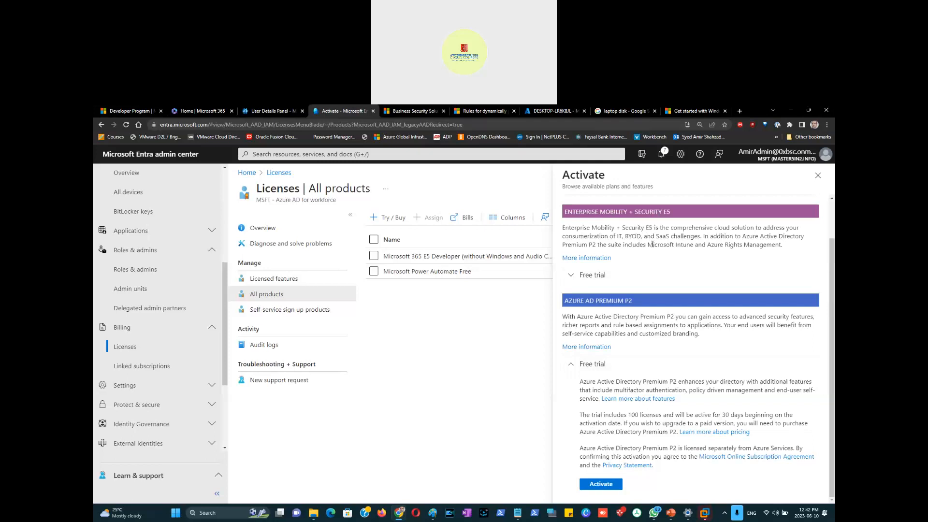
drag(647, 244, 788, 246)
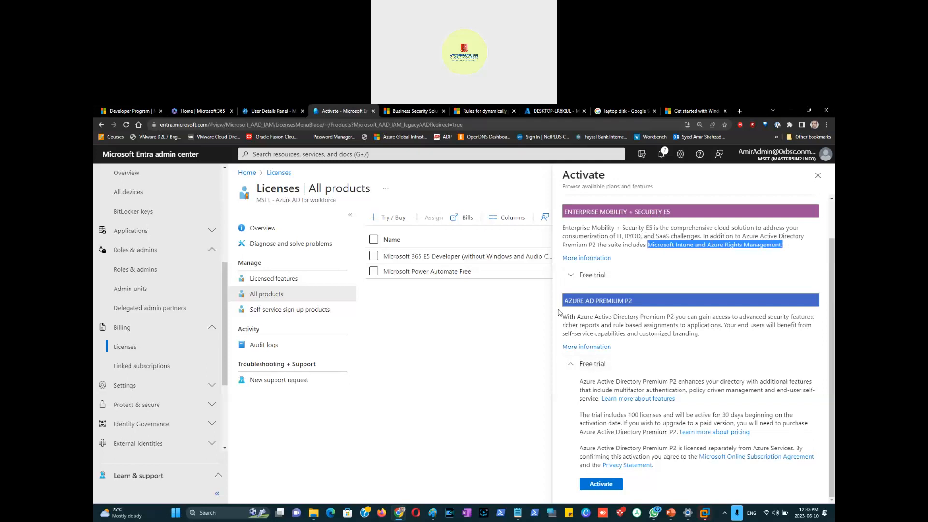
click(636, 303)
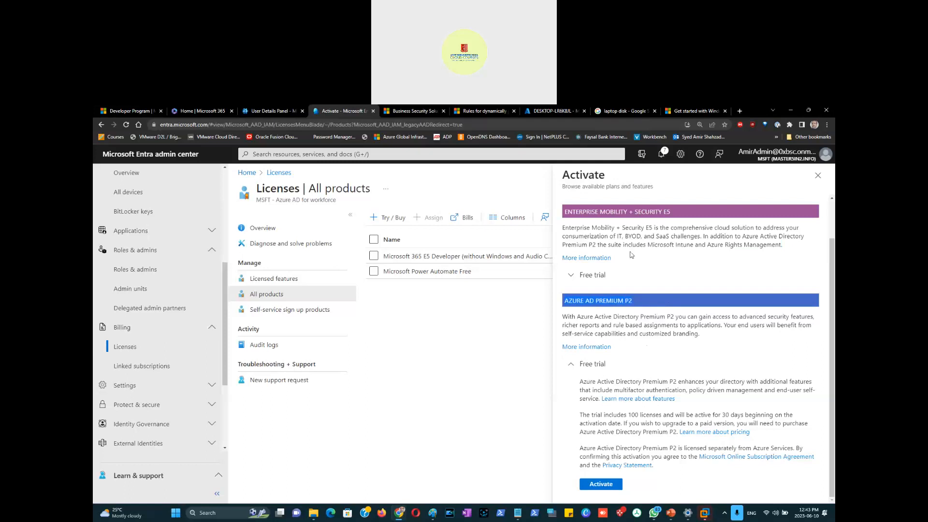
click(570, 274)
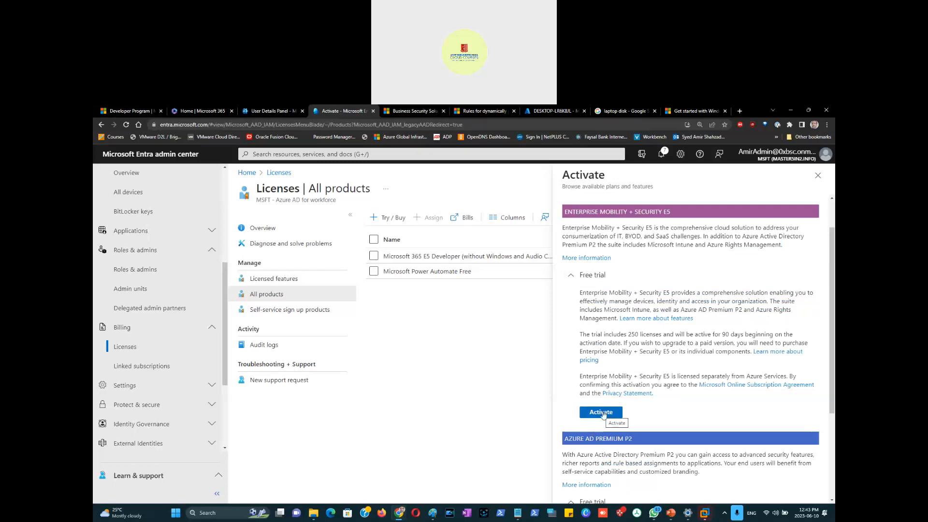
scroll(681, 360, down, 2)
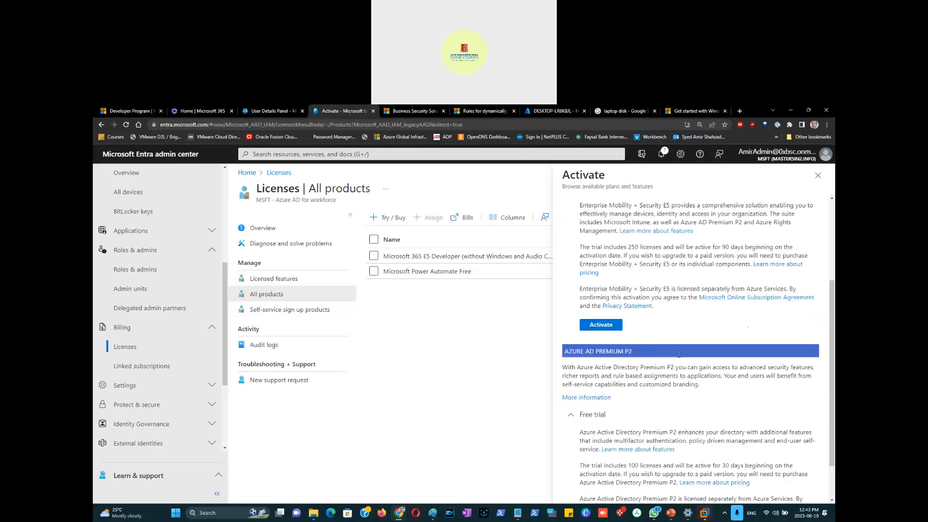
scroll(654, 249, up, 1)
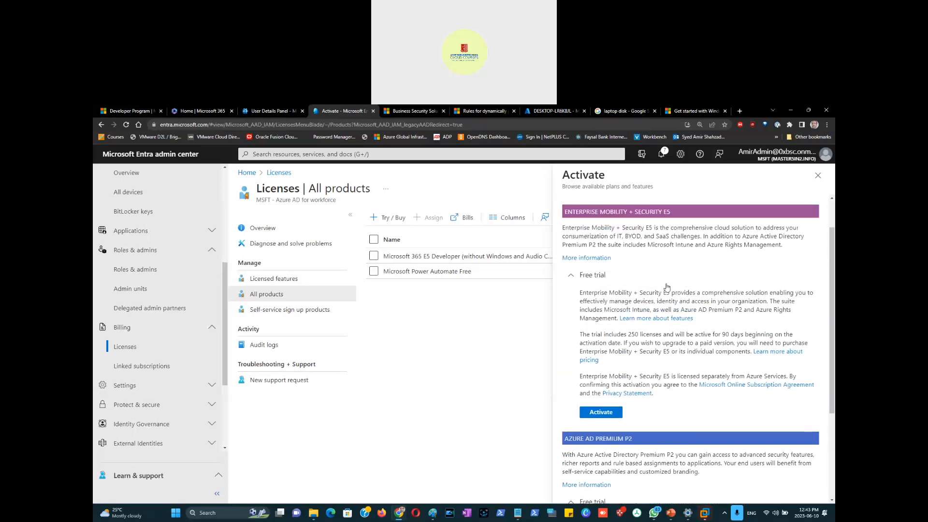
scroll(648, 338, down, 3)
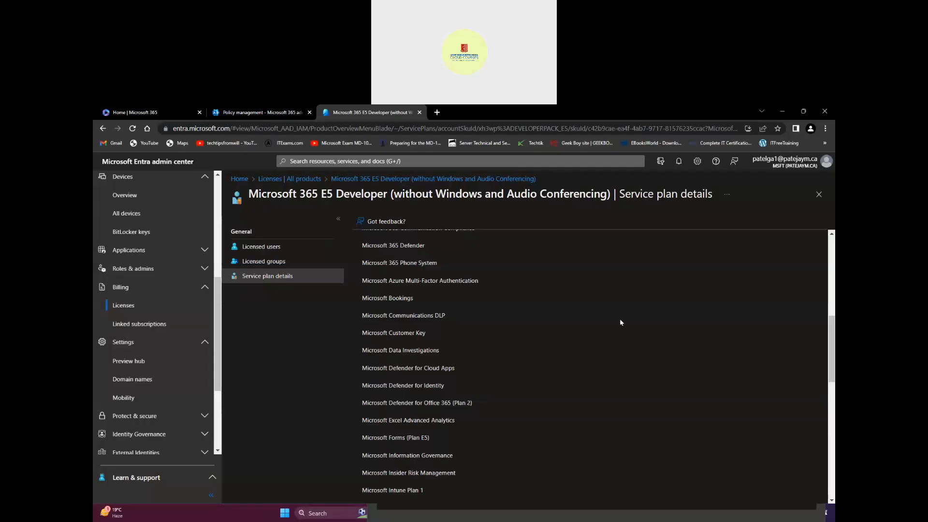
- Scroll through the Microsoft 365 E5 Developer service plans, then go back to the All products list
scroll(486, 349, up, 8)
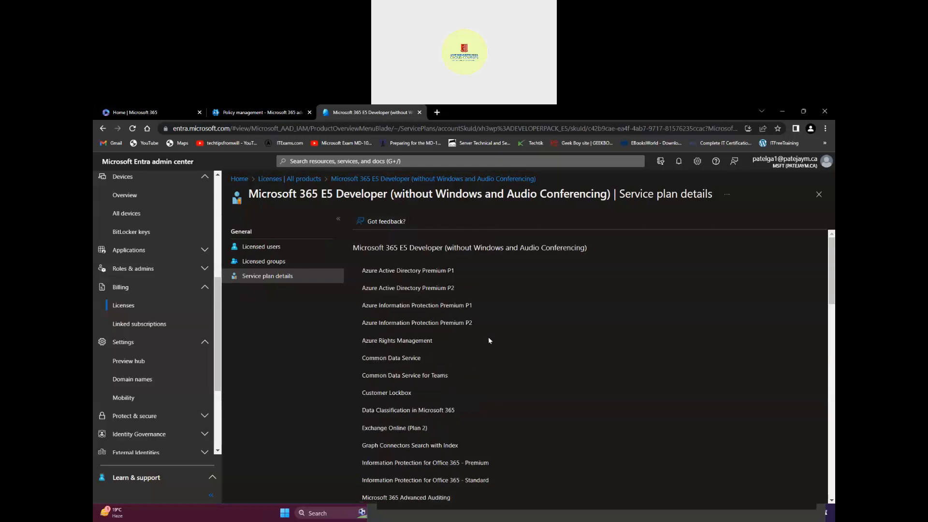
scroll(488, 340, down, 1)
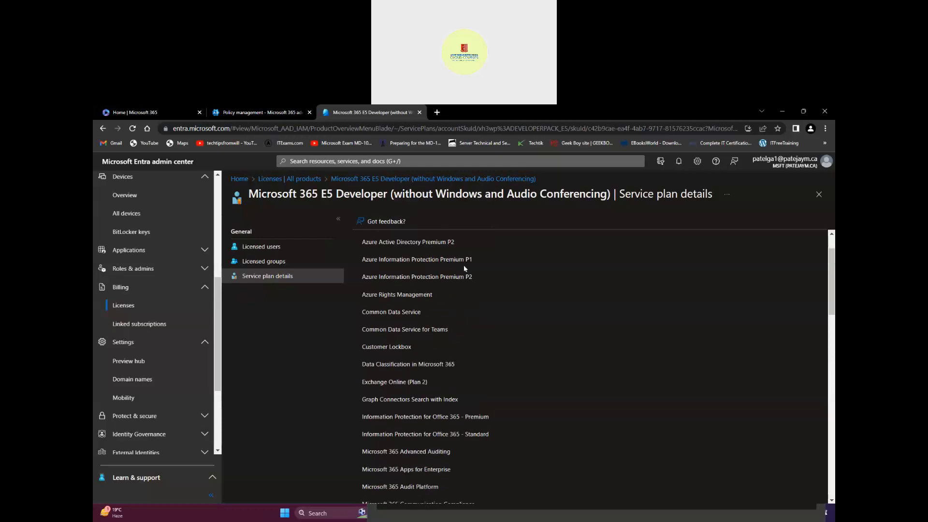
scroll(495, 349, down, 3)
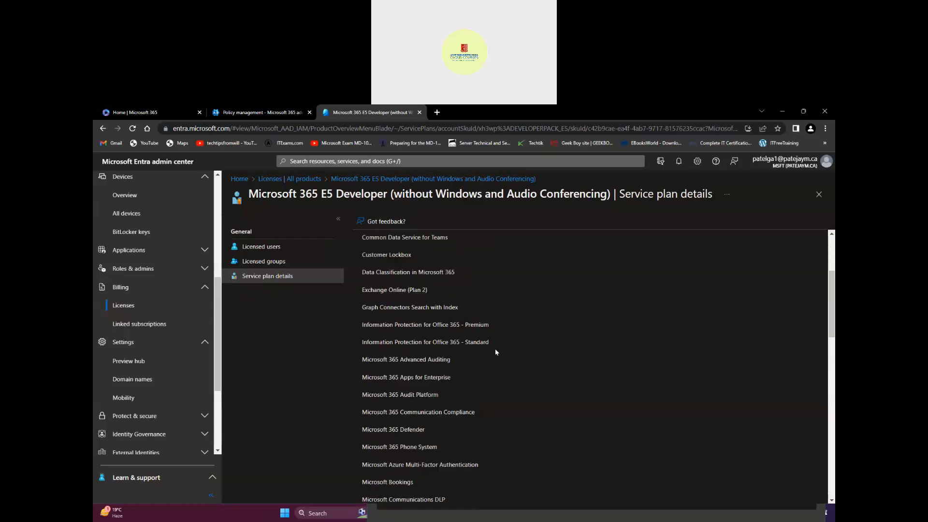
scroll(430, 370, down, 2)
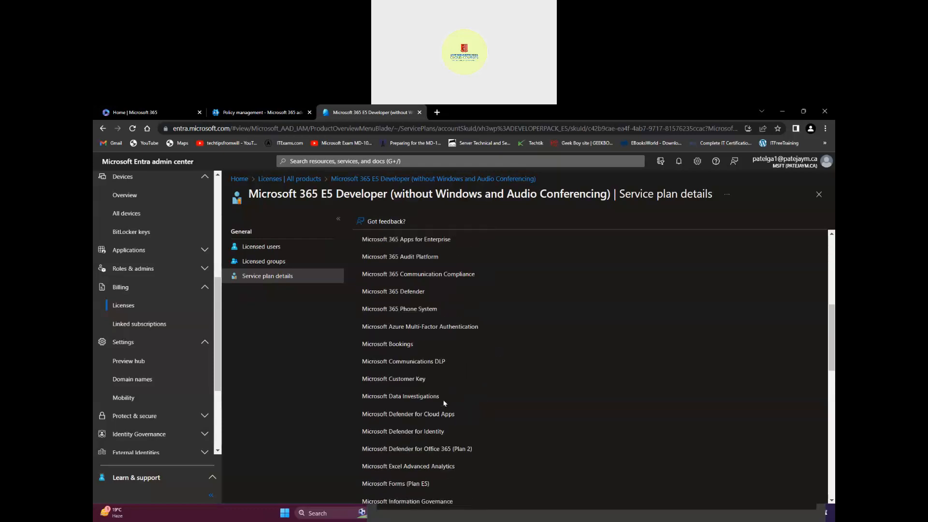
scroll(443, 425, down, 2)
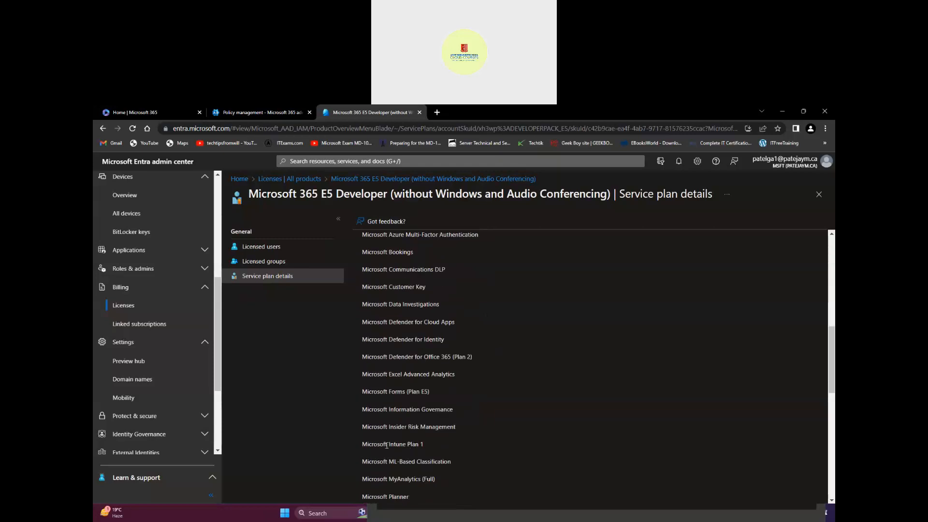
scroll(463, 437, down, 8)
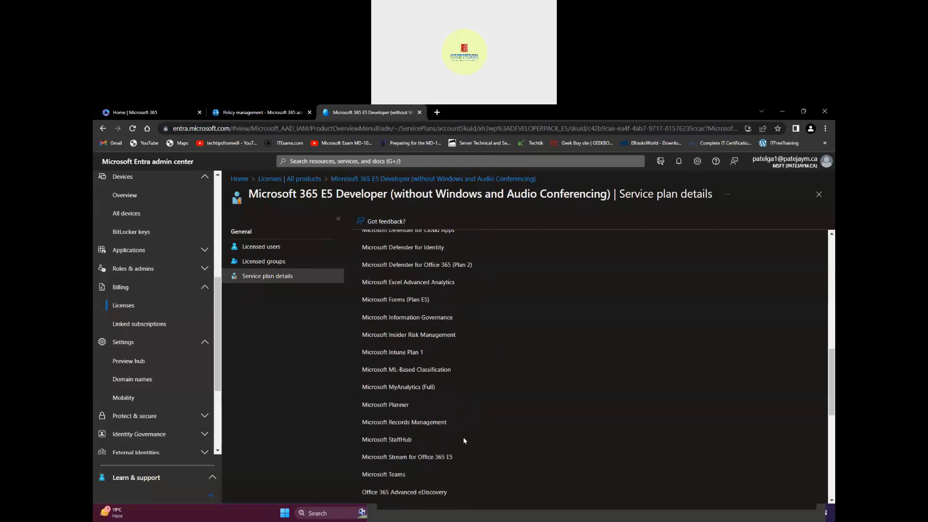
scroll(484, 447, down, 1)
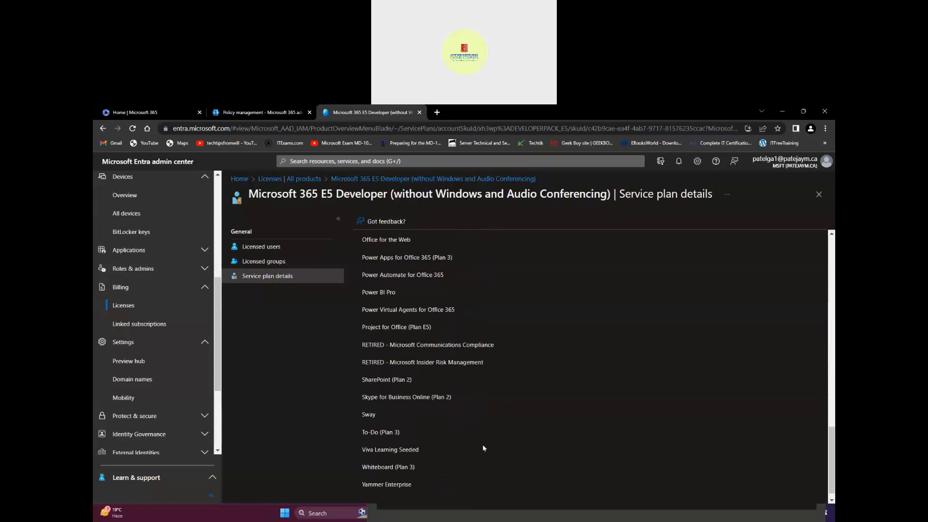
scroll(505, 442, up, 15)
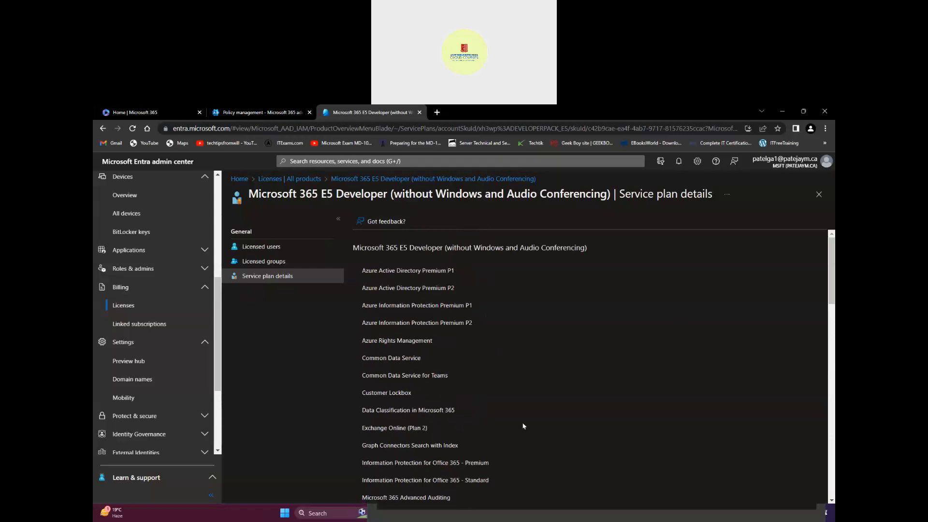
scroll(523, 426, down, 2)
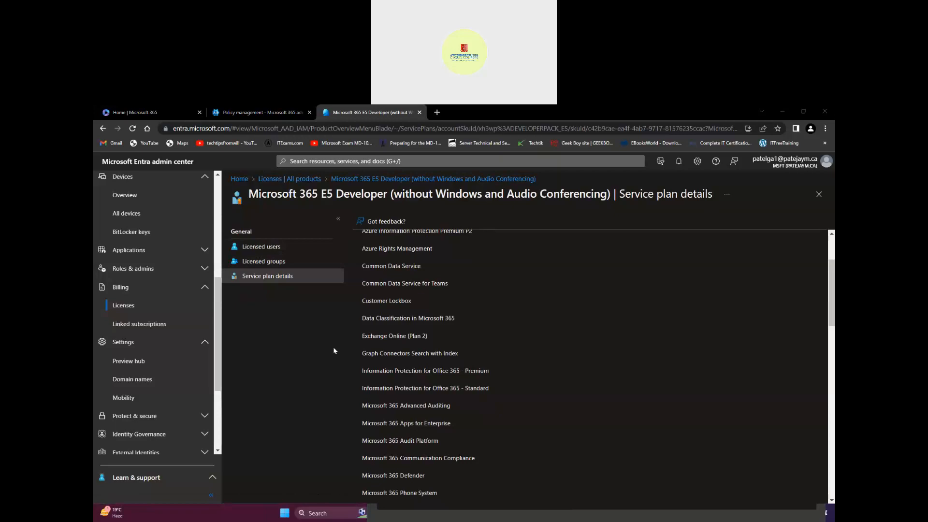
click(284, 179)
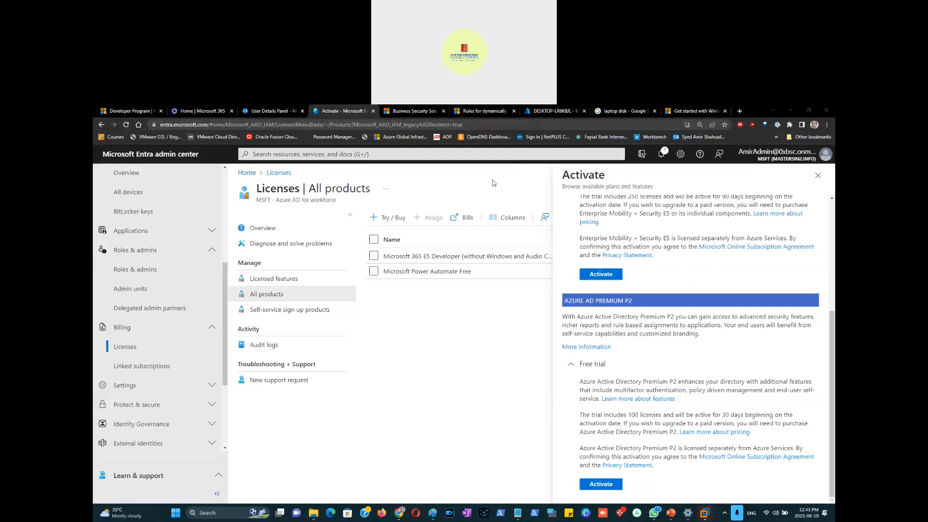
- Scroll the Activate panel to the top and close it to reveal the full licence table
scroll(653, 248, up, 1)
scroll(653, 248, up, 5)
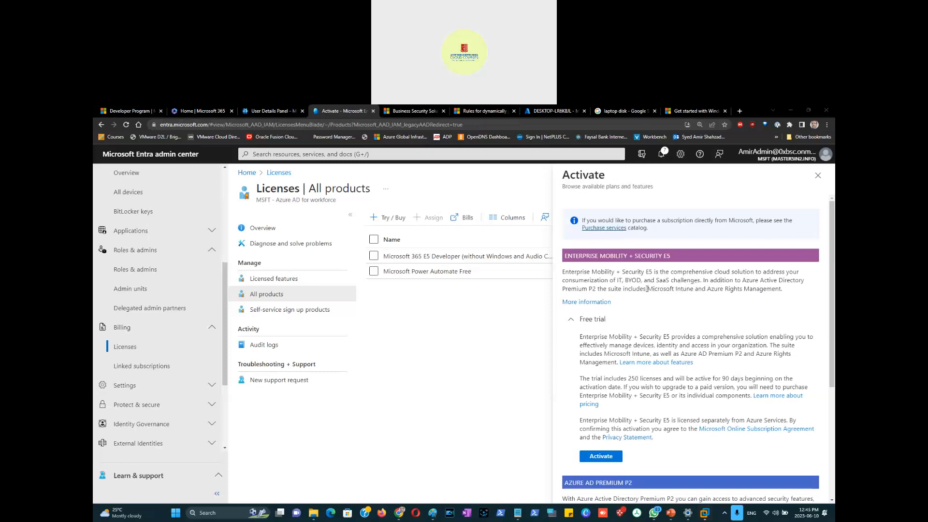
click(817, 176)
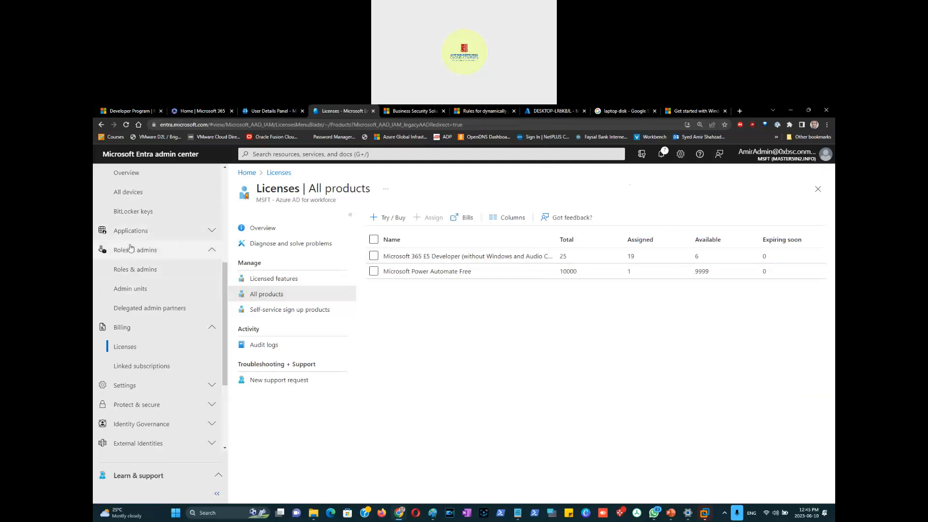
- Expand Identity Governance in the navigation and open Devices > All devices
click(143, 425)
scroll(138, 382, down, 3)
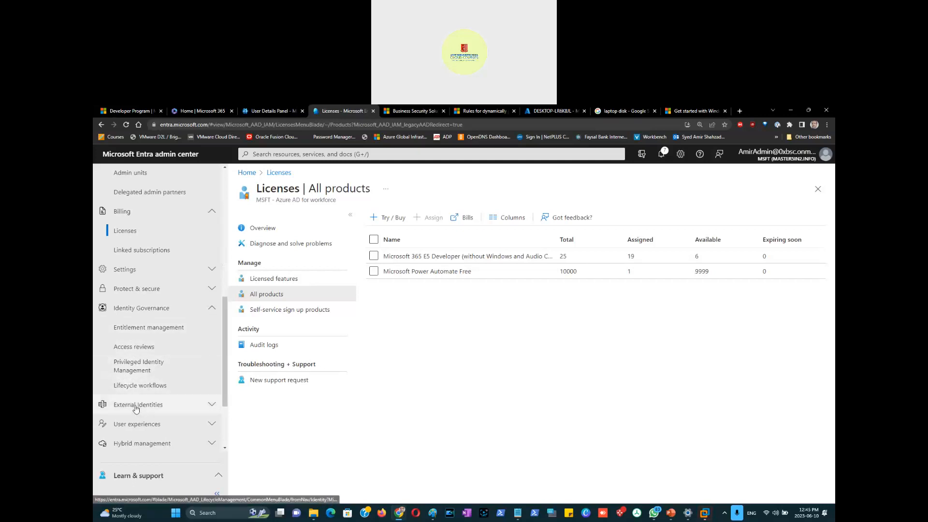
scroll(135, 409, down, 2)
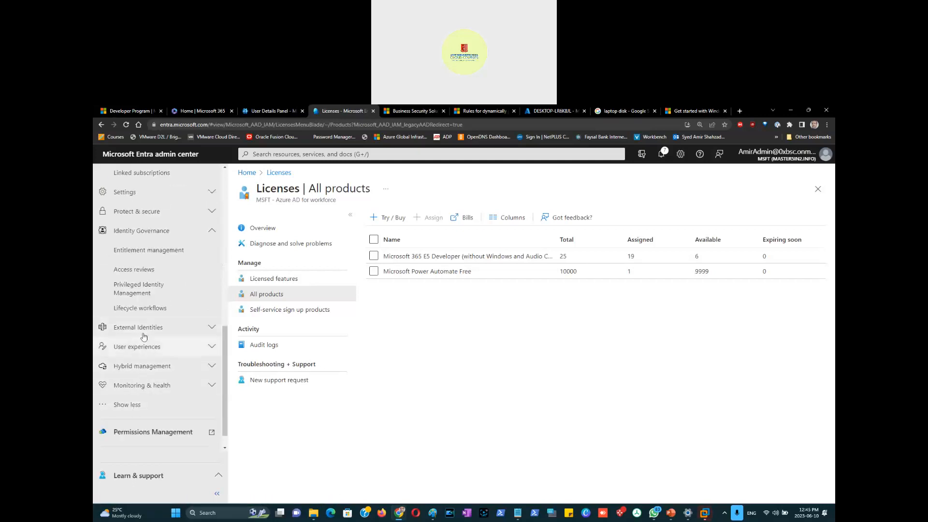
scroll(144, 329, up, 3)
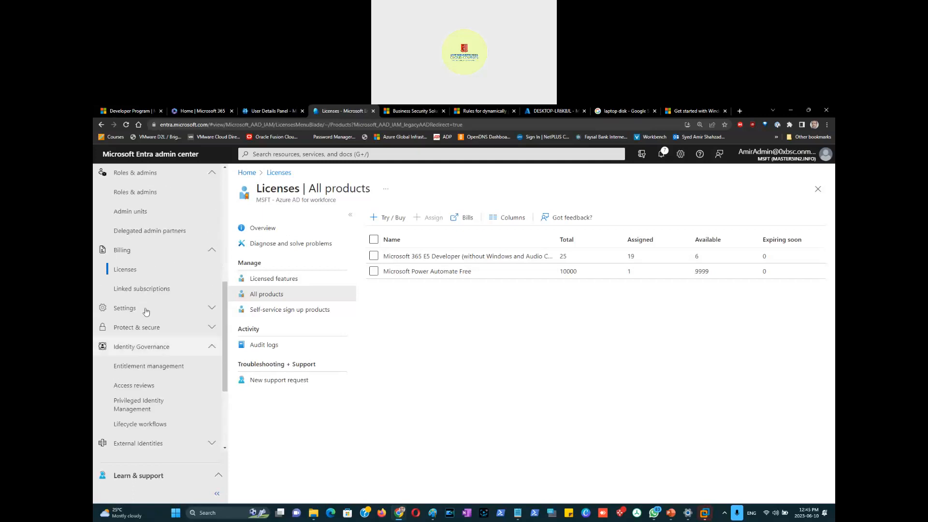
scroll(140, 264, up, 1)
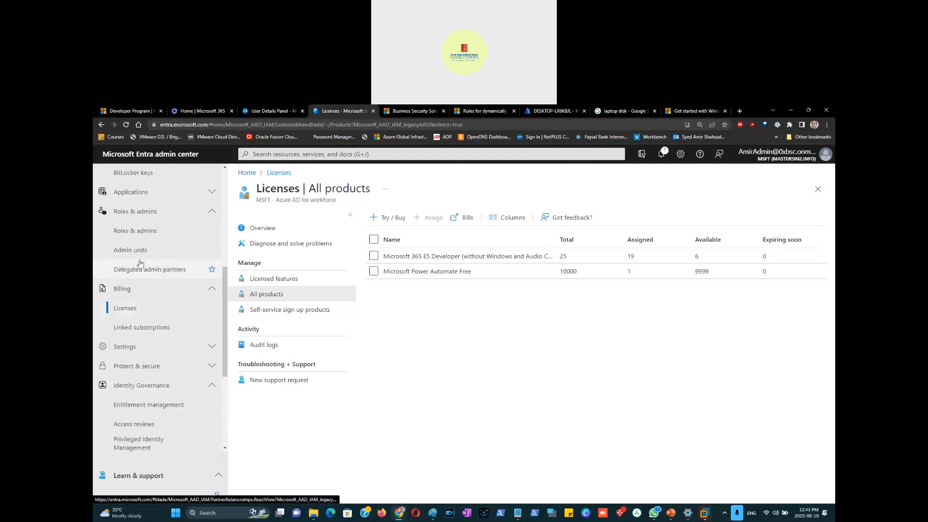
scroll(139, 261, up, 3)
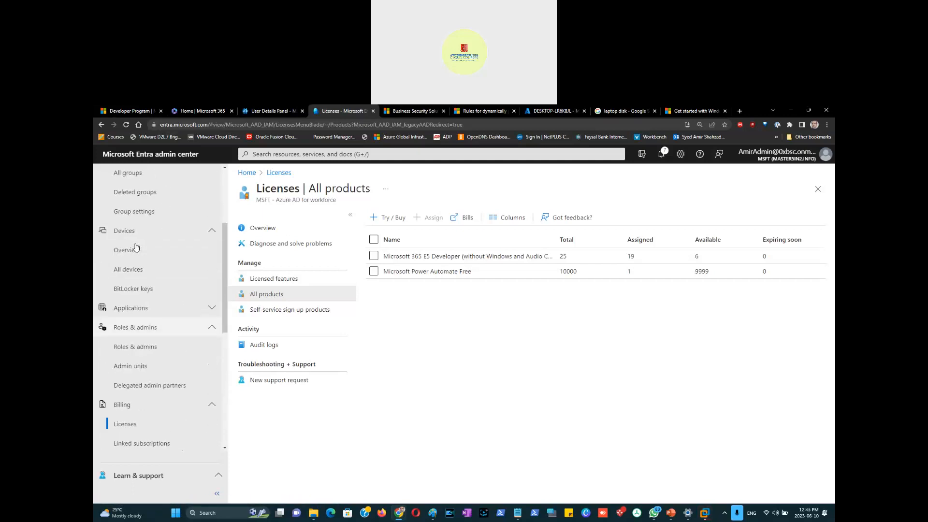
click(136, 276)
- Switch Enterprise State Roaming's 'Users may sync settings and app data' from All to Selected
click(280, 261)
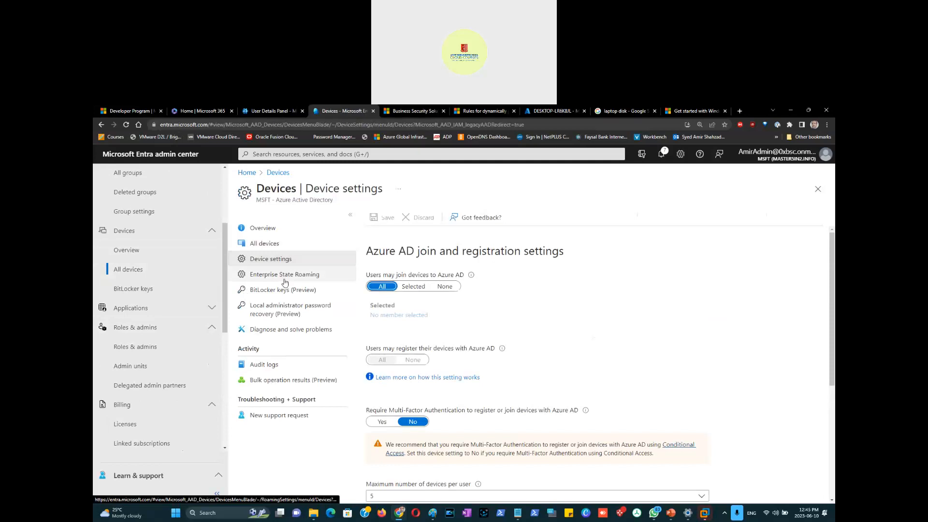
click(284, 280)
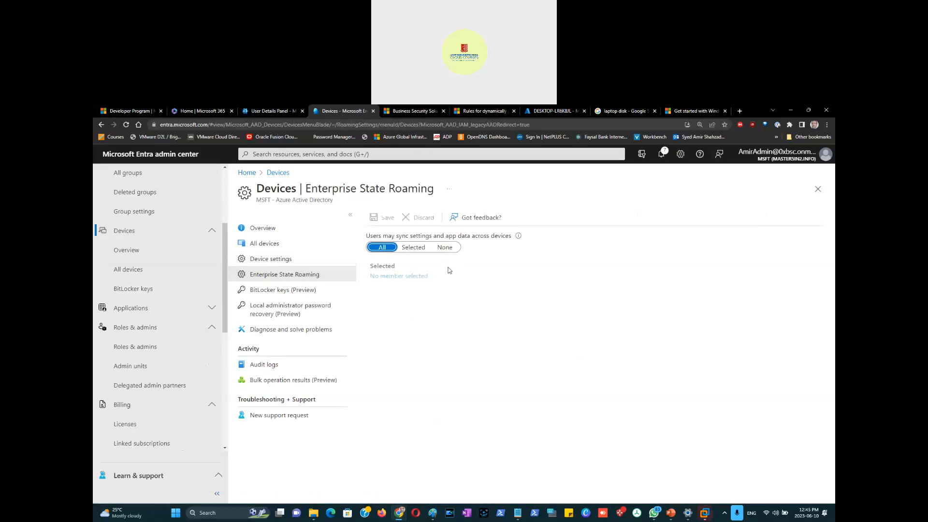
click(412, 249)
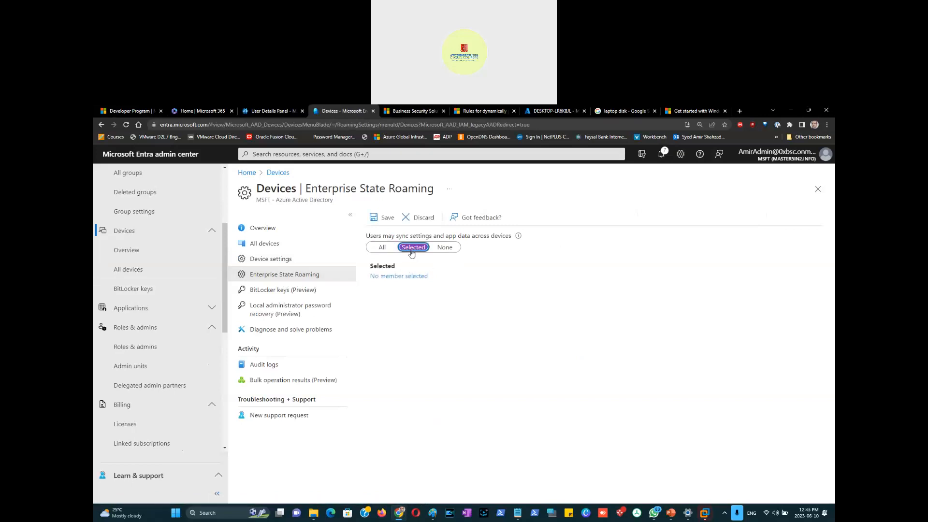
mouse_move(519, 238)
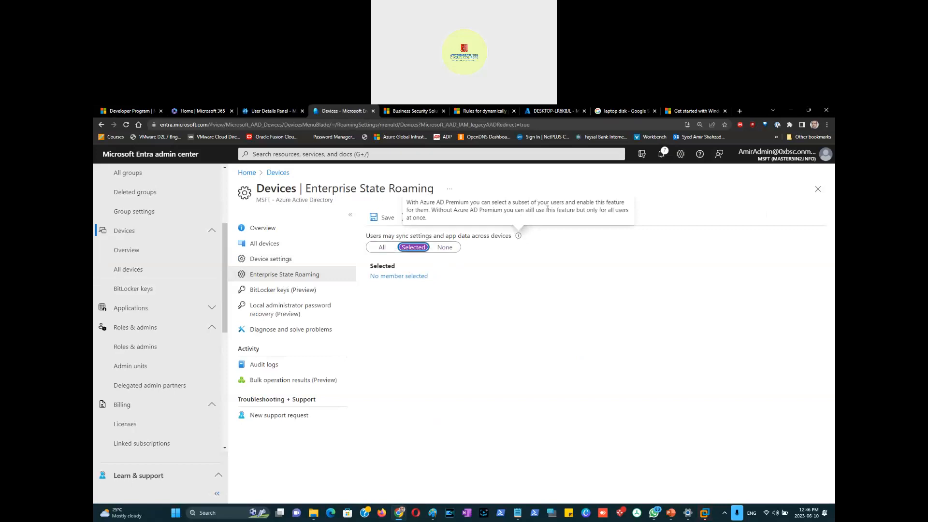
click(396, 277)
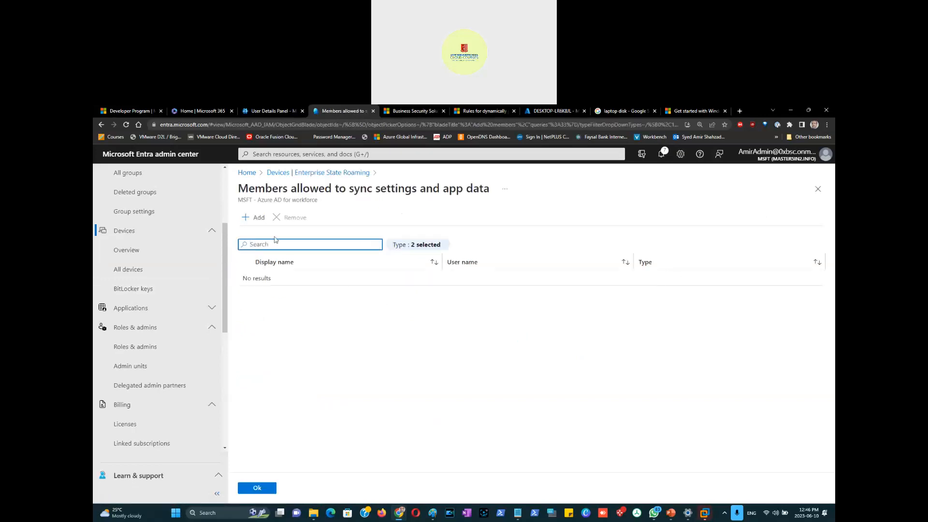
click(256, 219)
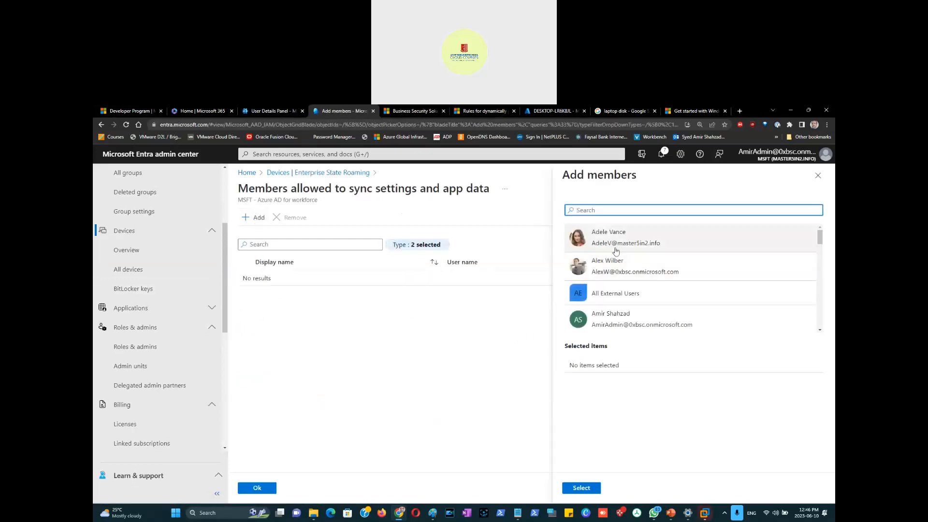
click(613, 241)
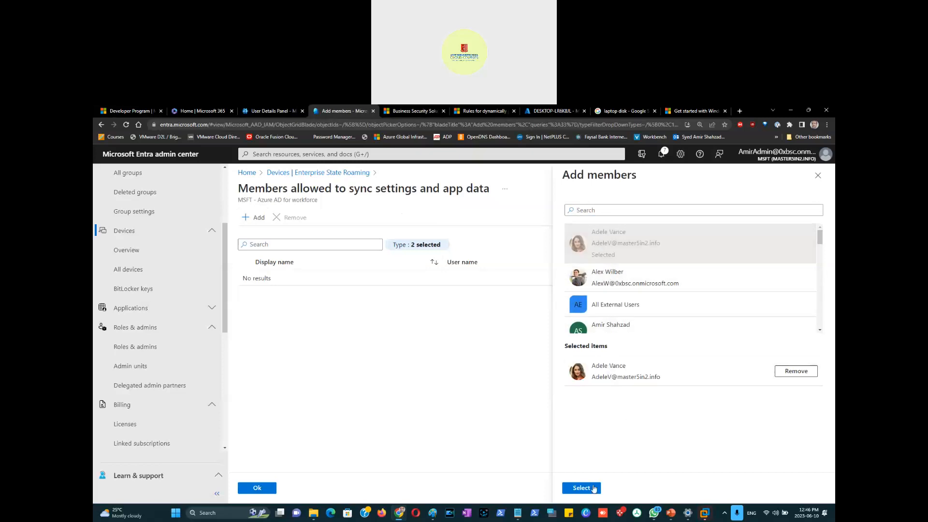
click(818, 175)
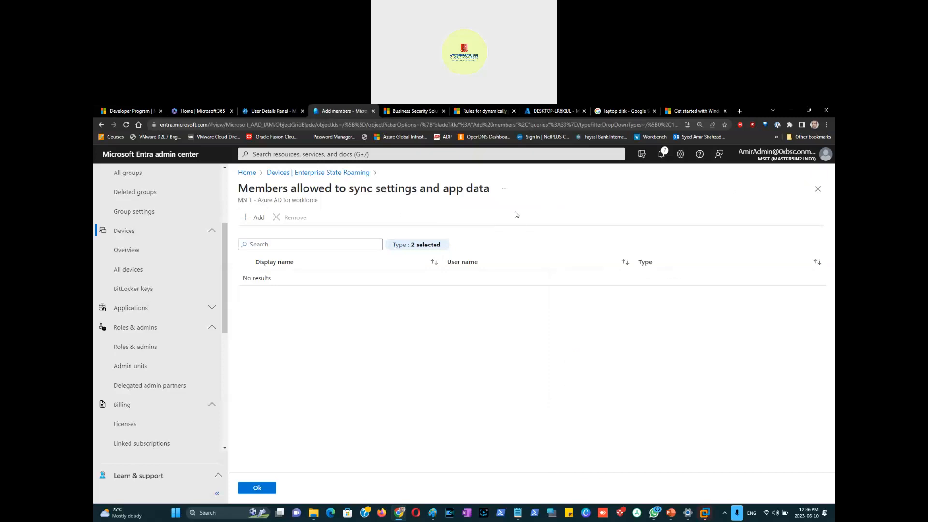
click(330, 172)
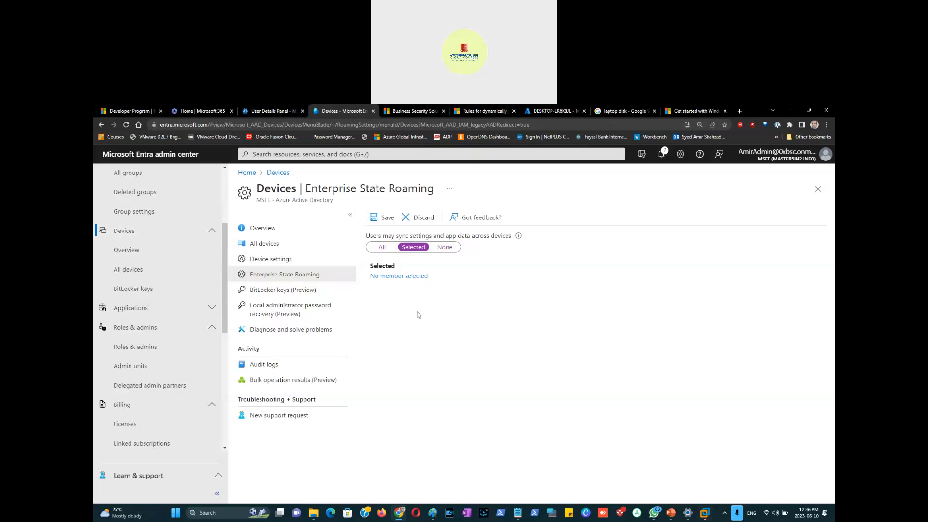
- Discard the unsaved sync change, keeping sync for all users
click(420, 218)
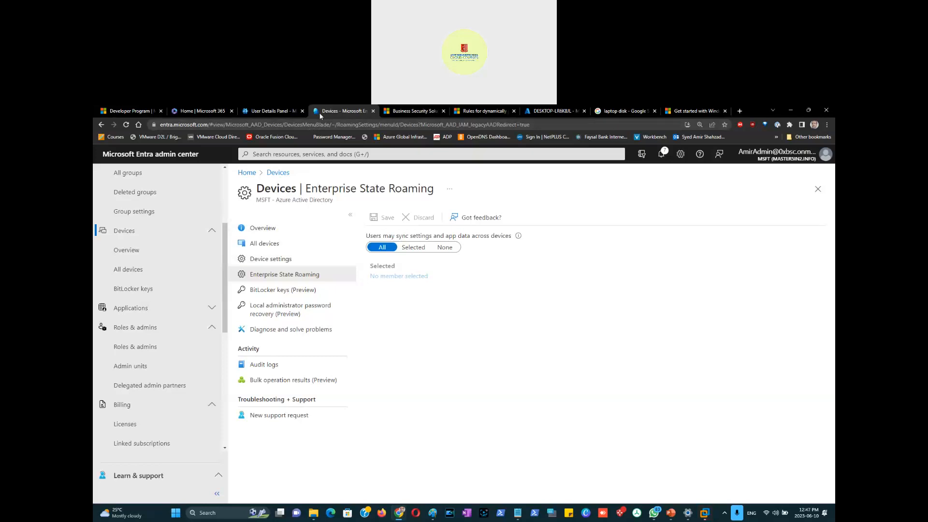
click(279, 112)
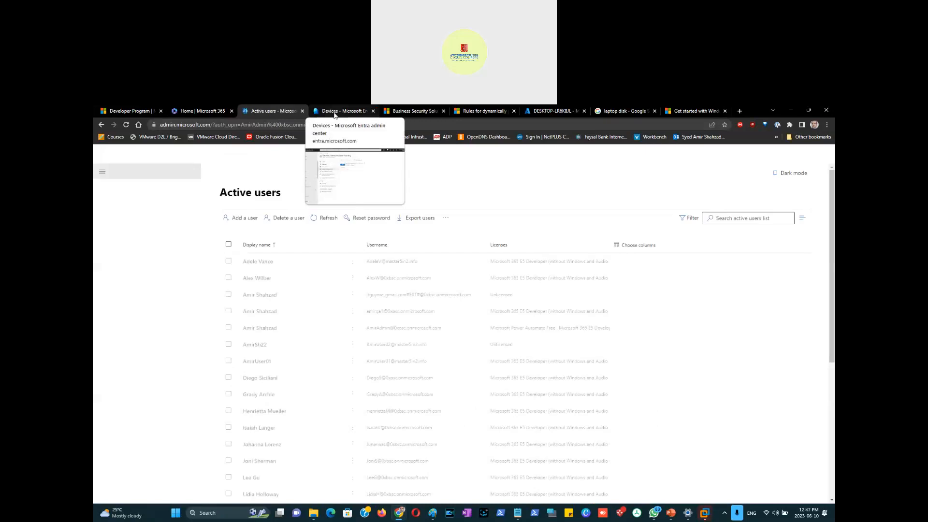
click(334, 112)
- Open Licenses > All products and bring up the Try / Buy plans panel
scroll(154, 286, down, 3)
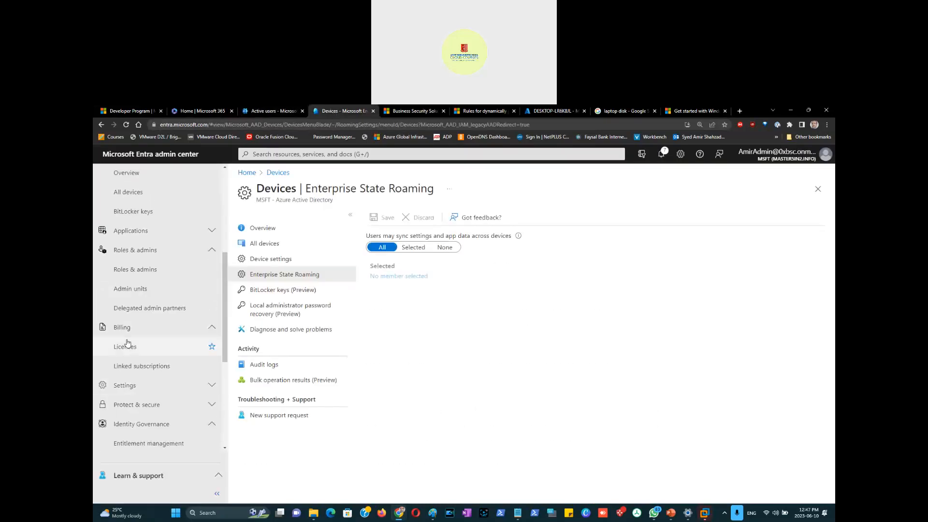
click(128, 347)
click(267, 294)
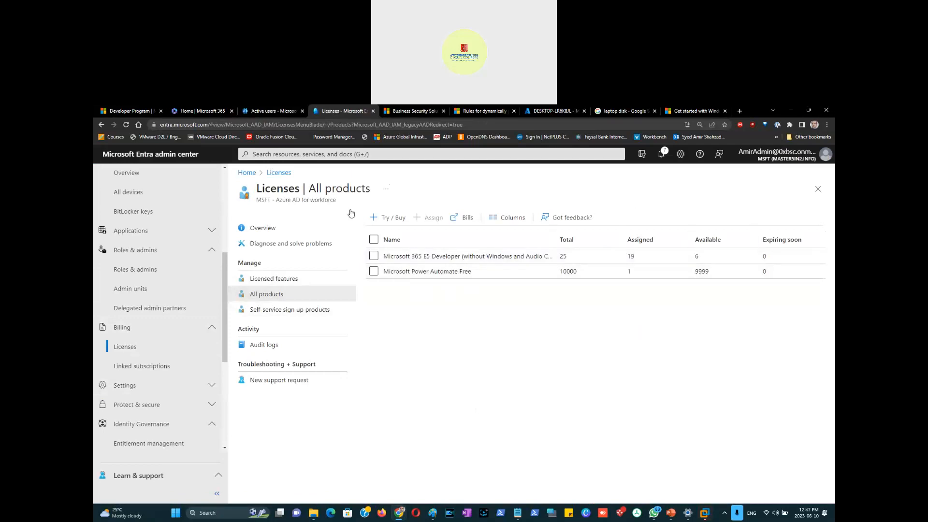
click(387, 217)
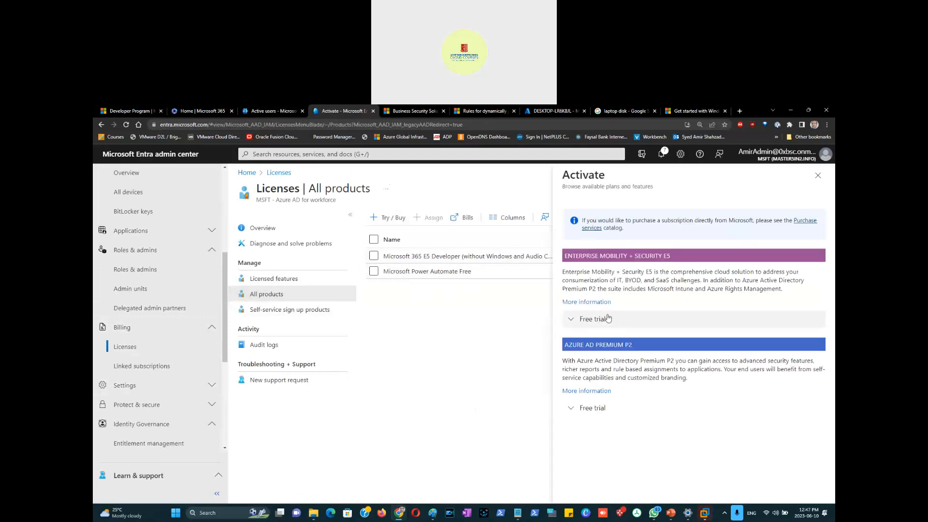
- Expand the EMS E5 free-trial details, then close the Activate panel without activating
click(590, 319)
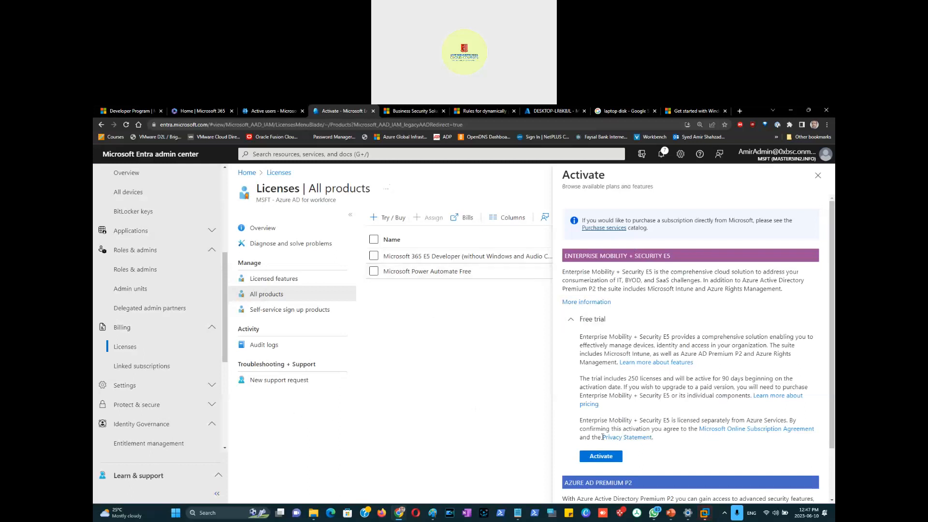
click(818, 175)
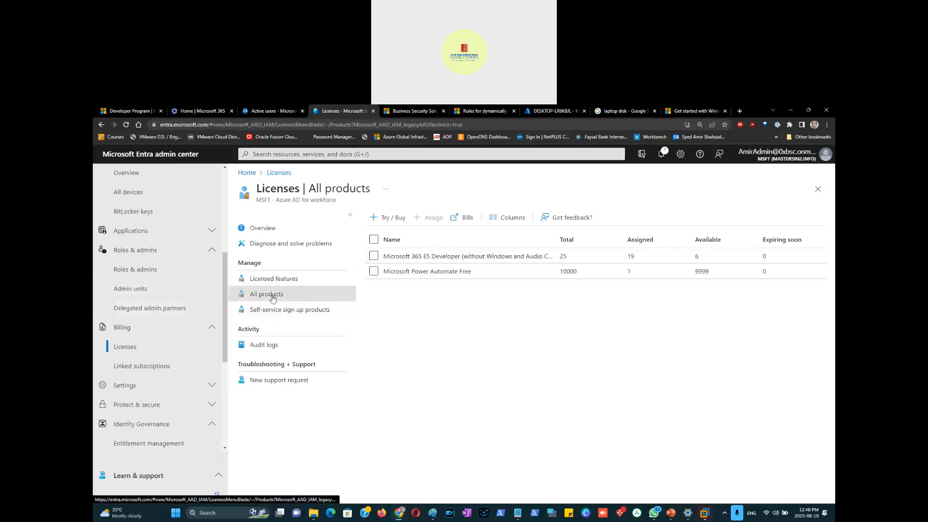
- Open All devices > Enterprise State Roaming and leave settings sync applying to all users
scroll(203, 241, up, 2)
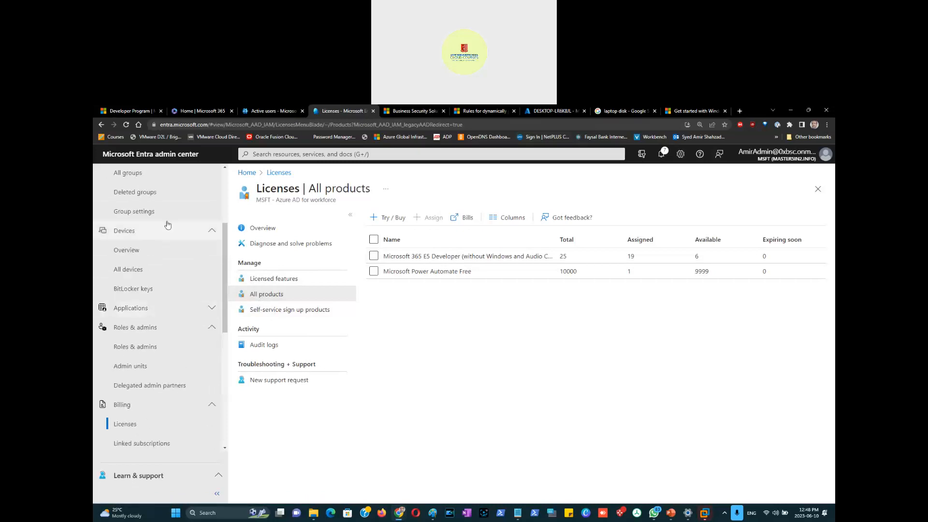
click(130, 271)
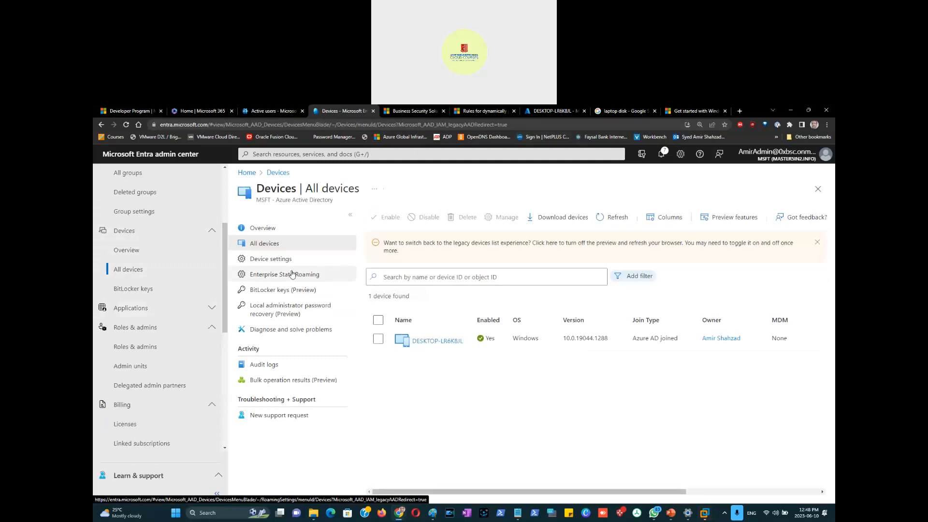
click(279, 275)
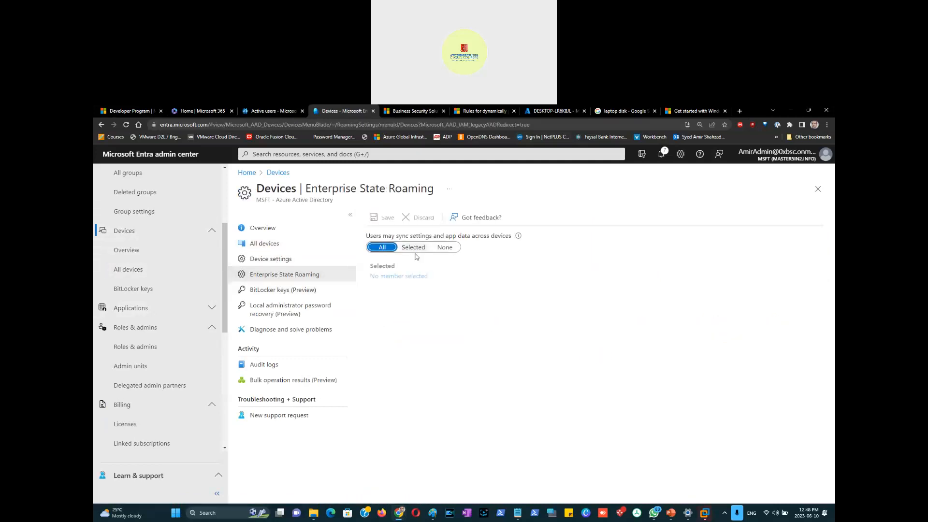
click(414, 249)
click(375, 249)
- Browse BitLocker keys and Local administrator password recovery, ending on Device settings
click(287, 292)
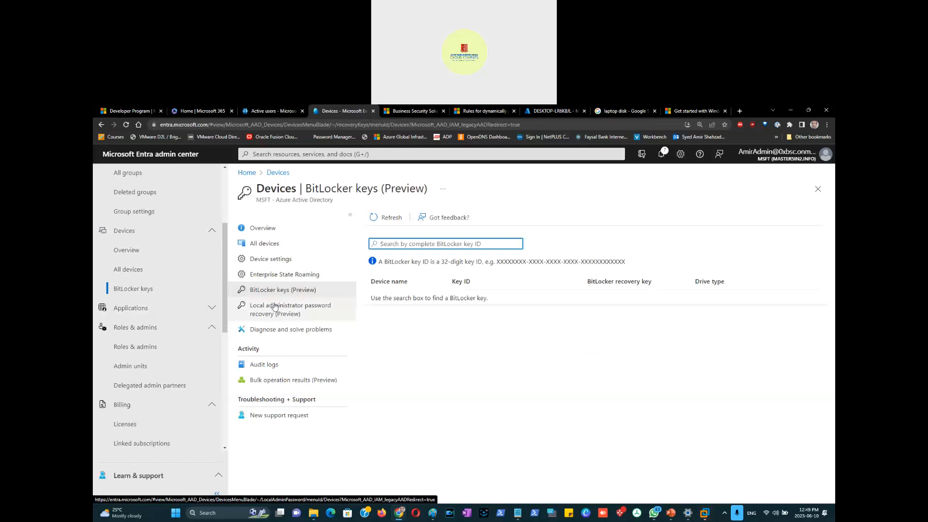
click(288, 314)
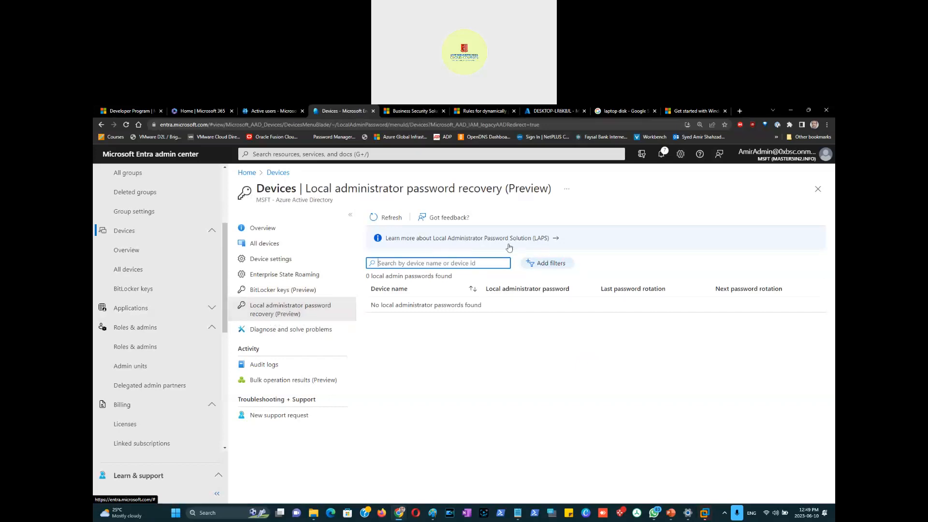
click(270, 293)
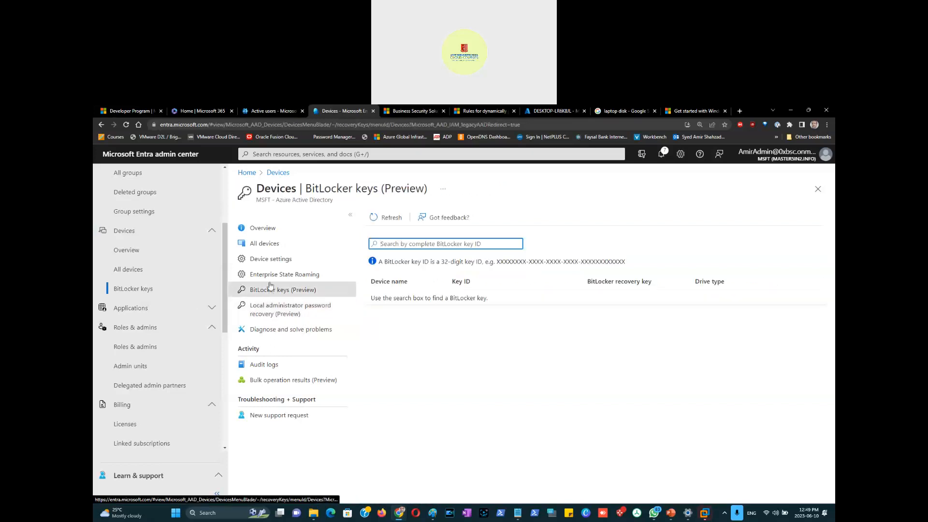
click(269, 274)
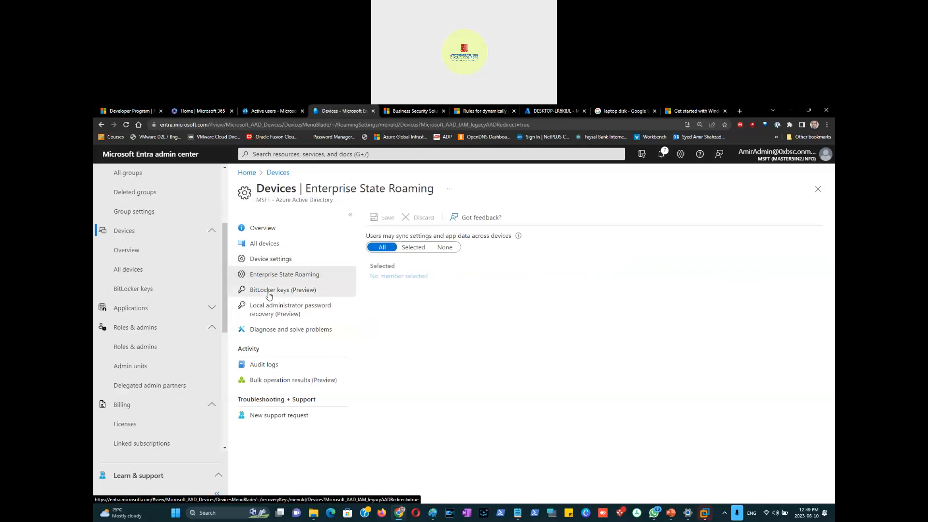
click(269, 295)
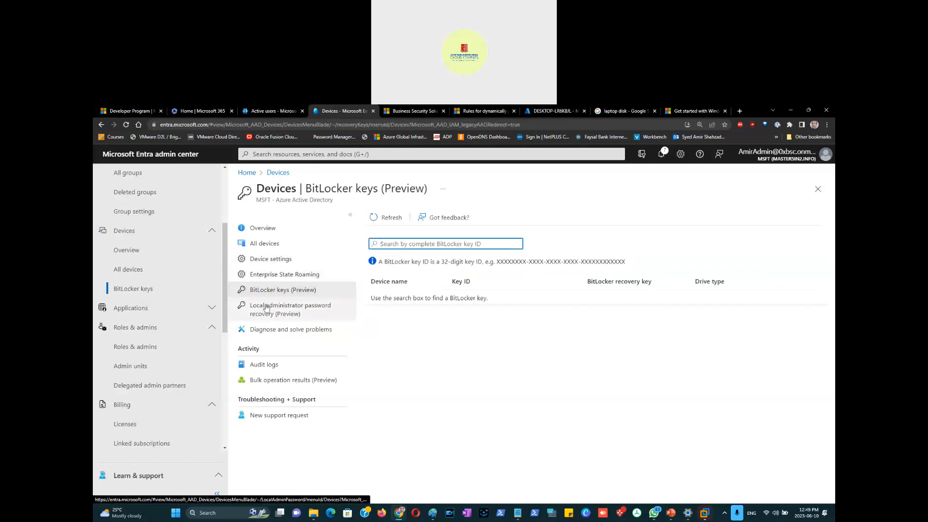
click(264, 309)
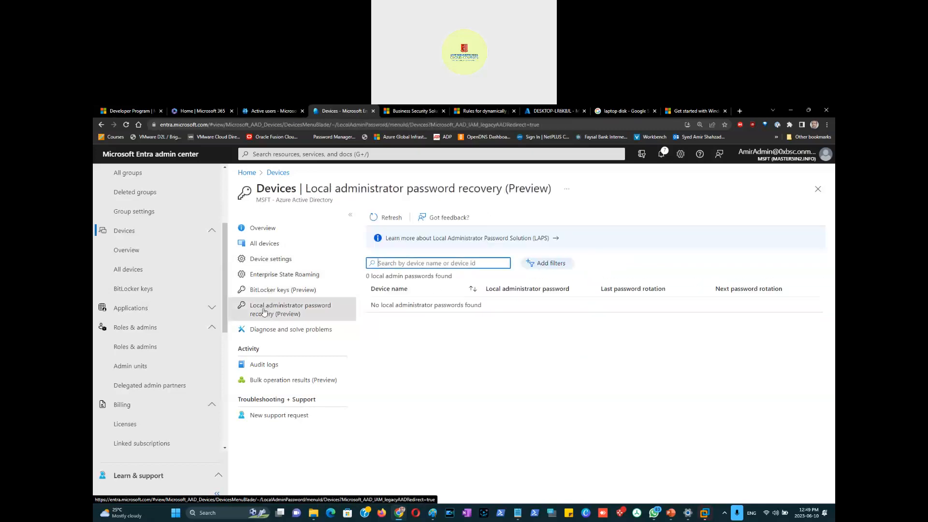
click(260, 261)
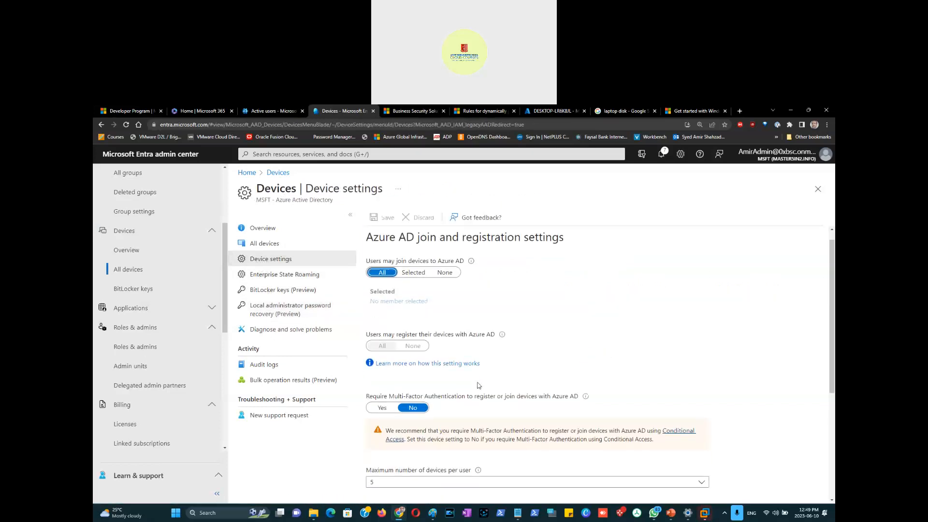
scroll(476, 381, down, 2)
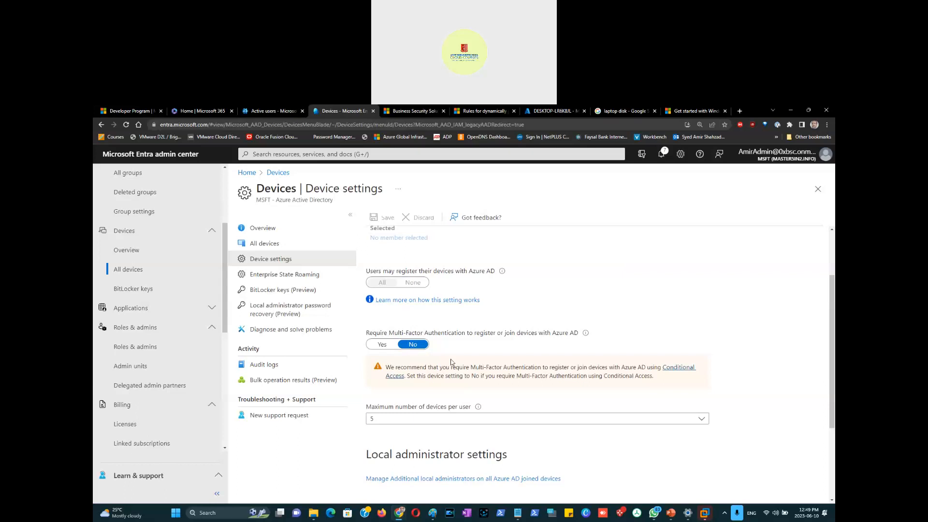
scroll(450, 362, down, 3)
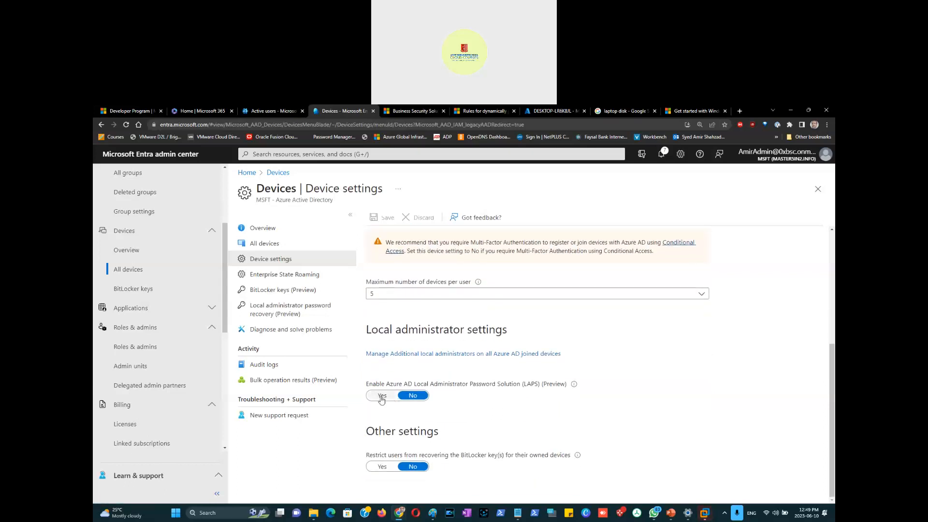
click(381, 396)
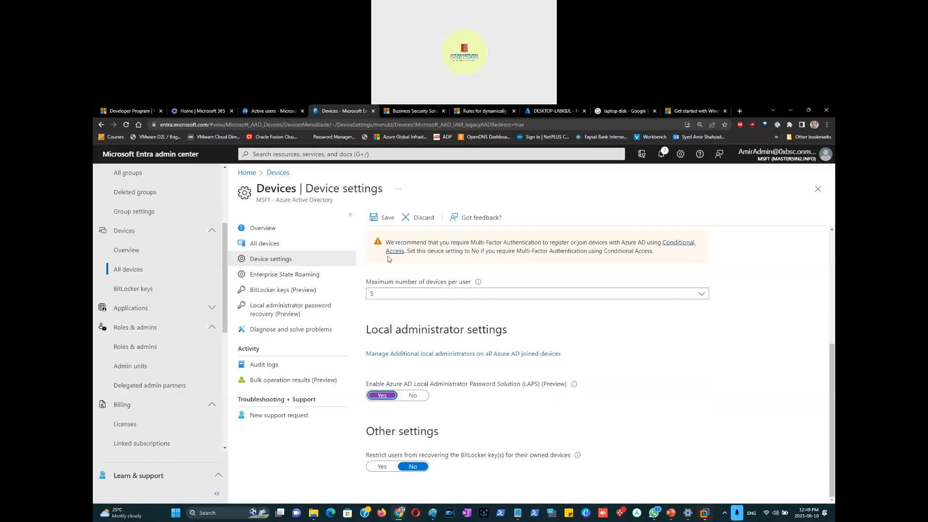
click(384, 217)
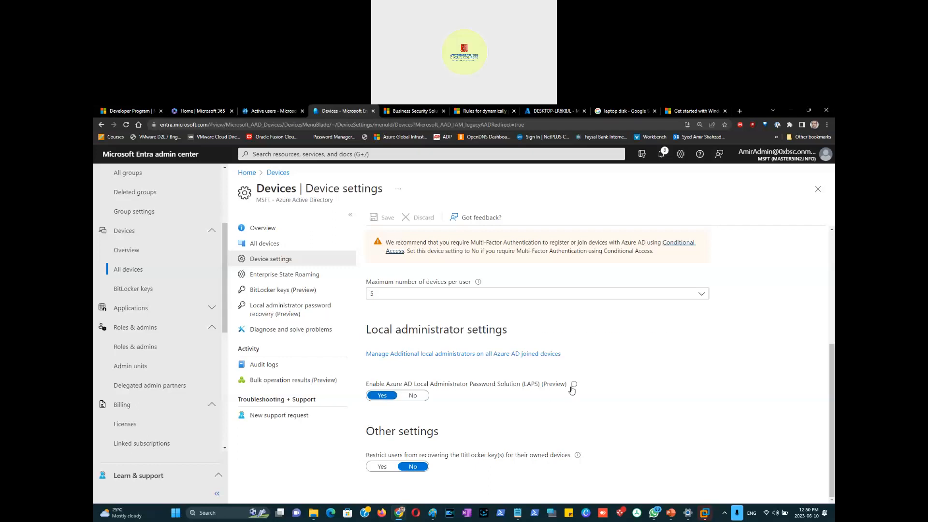
mouse_move(574, 385)
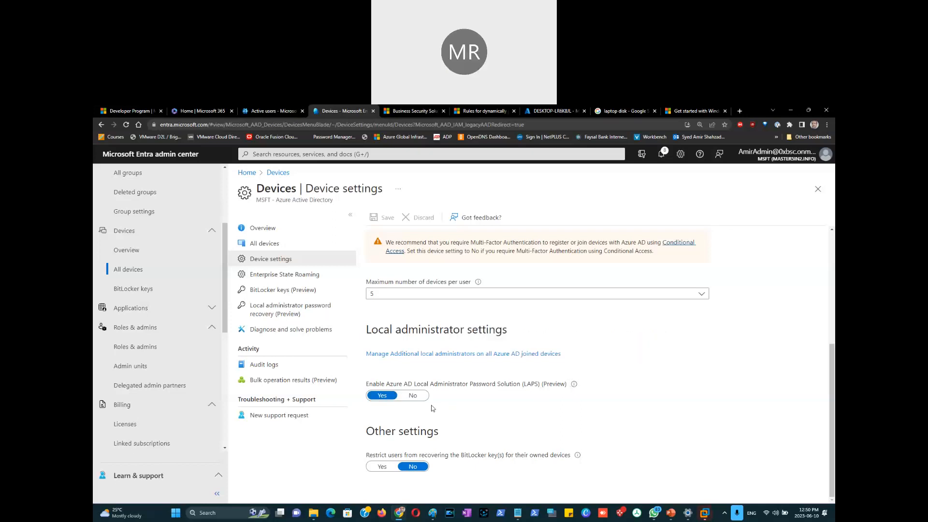
- Read through the Windows LAPS Learn article and open 'Enabling Windows LAPS with Azure AD'
key(alt+Tab)
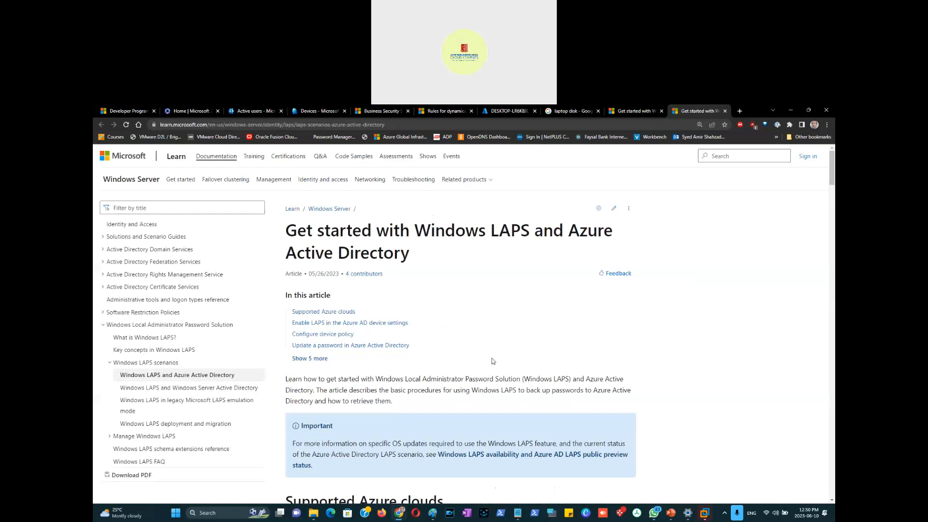
scroll(459, 355, down, 3)
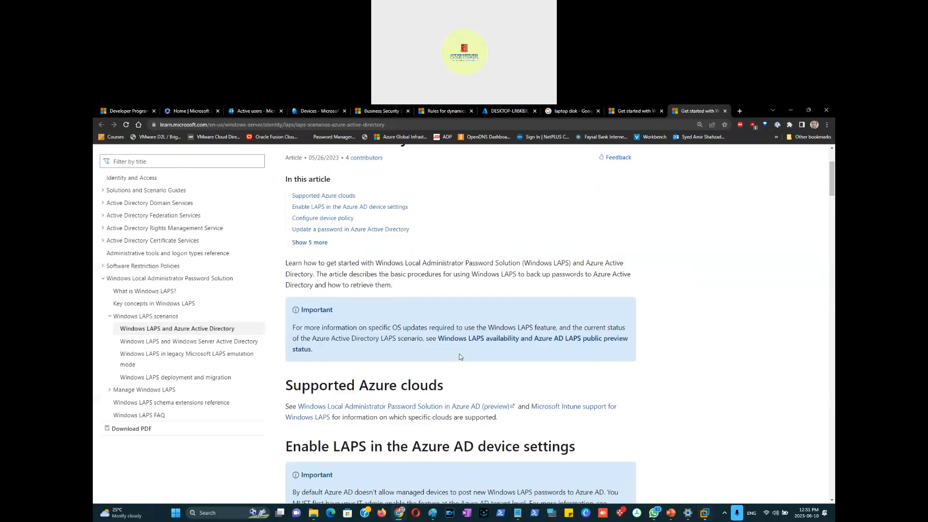
scroll(459, 356, down, 1)
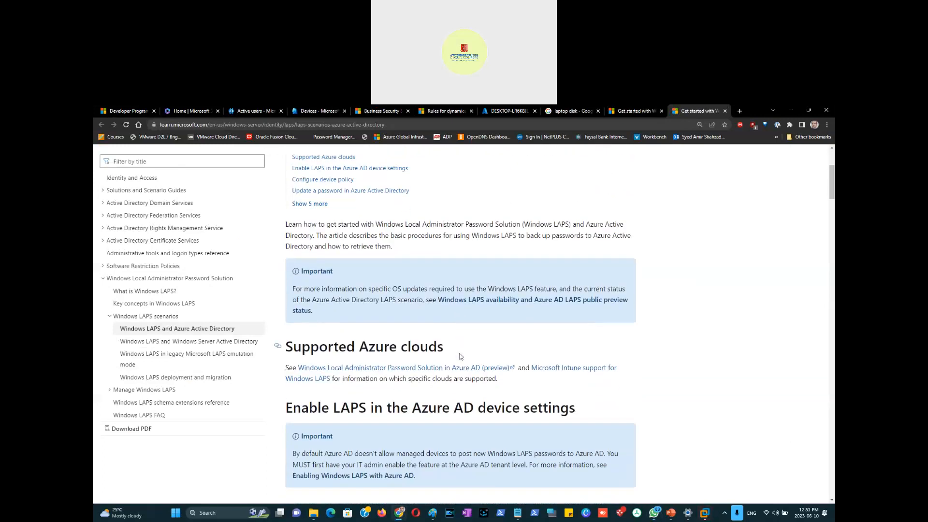
scroll(461, 356, down, 7)
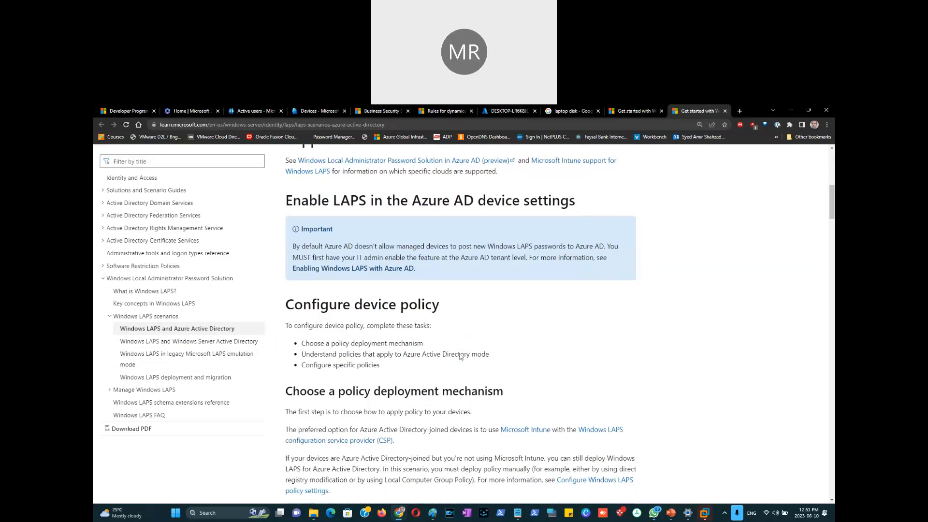
scroll(460, 356, down, 7)
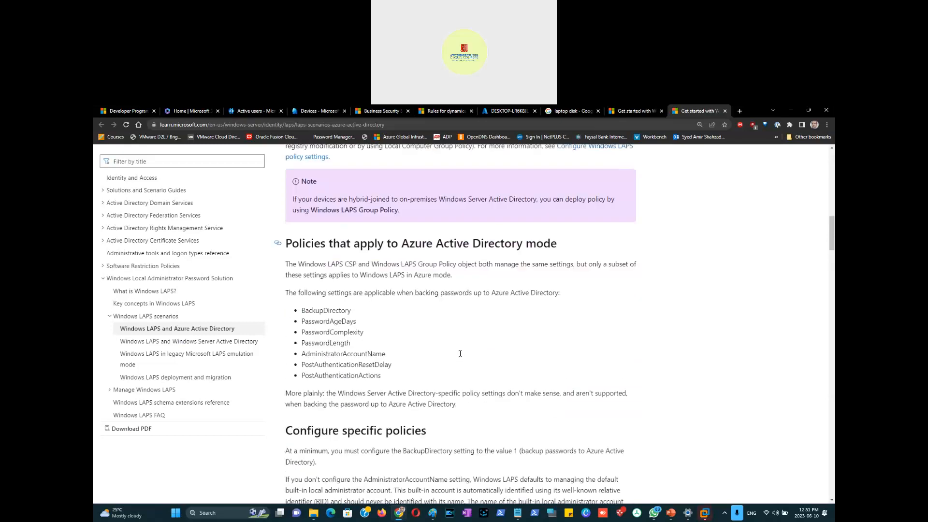
scroll(460, 355, down, 8)
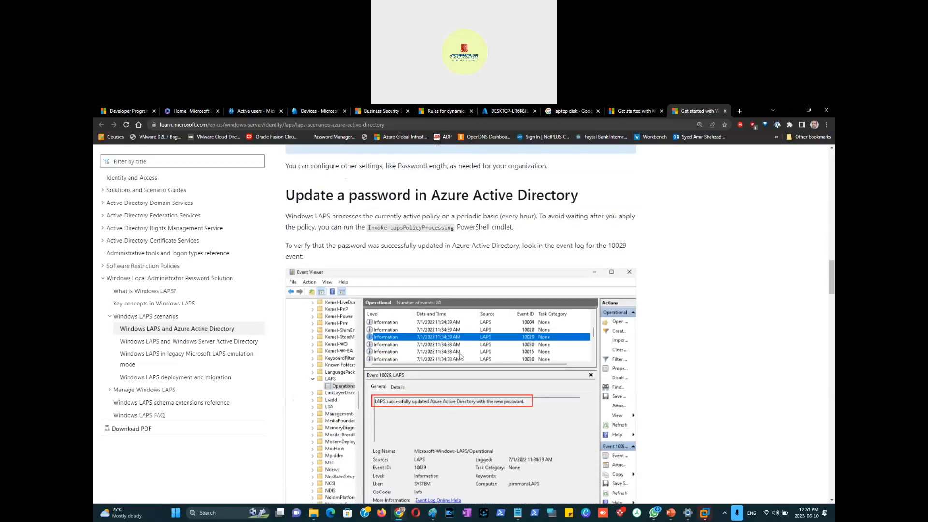
scroll(461, 356, down, 10)
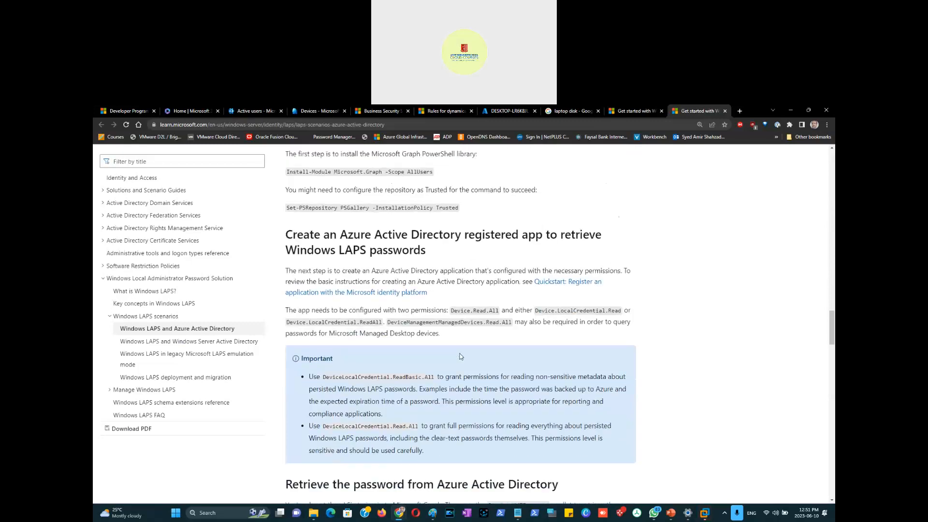
scroll(460, 356, up, 20)
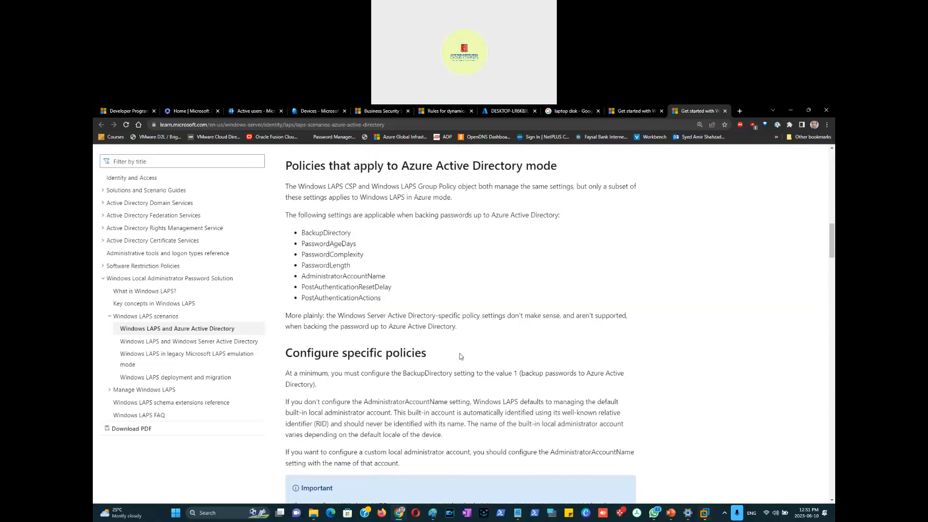
scroll(461, 356, up, 6)
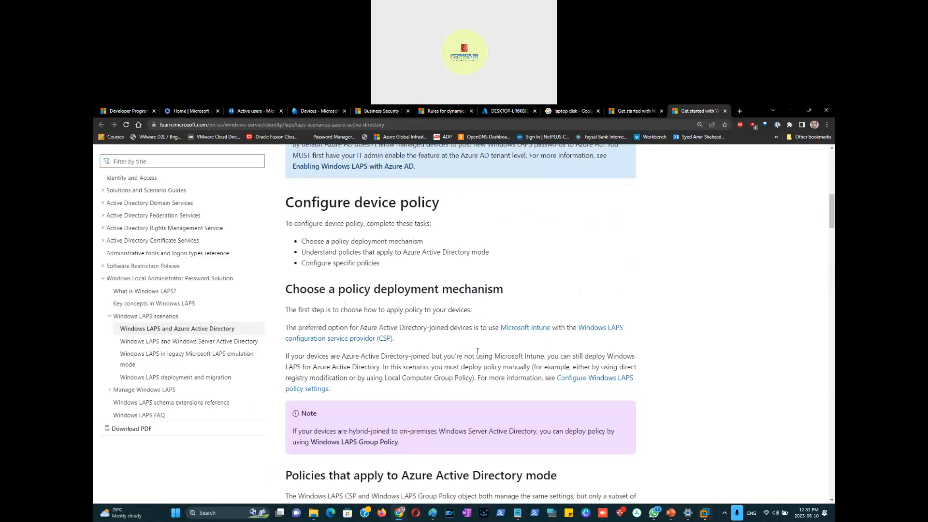
scroll(474, 339, up, 3)
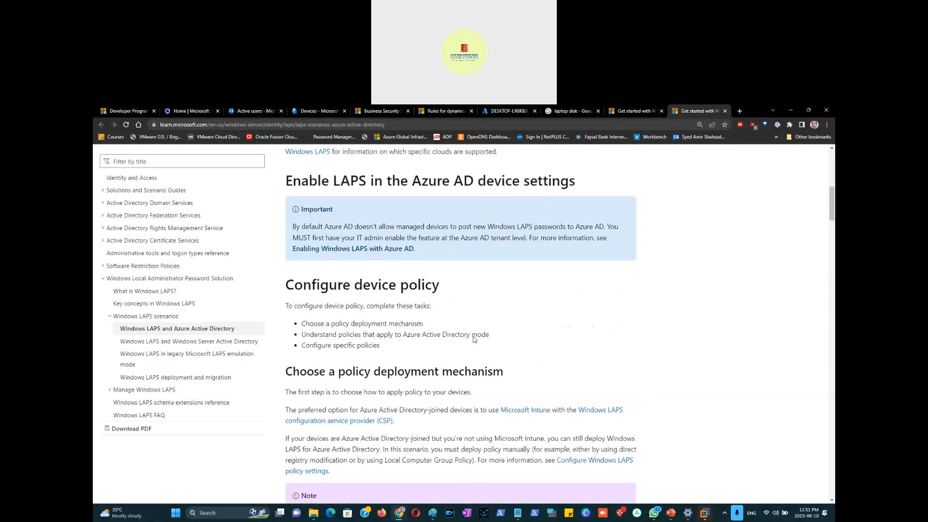
click(358, 285)
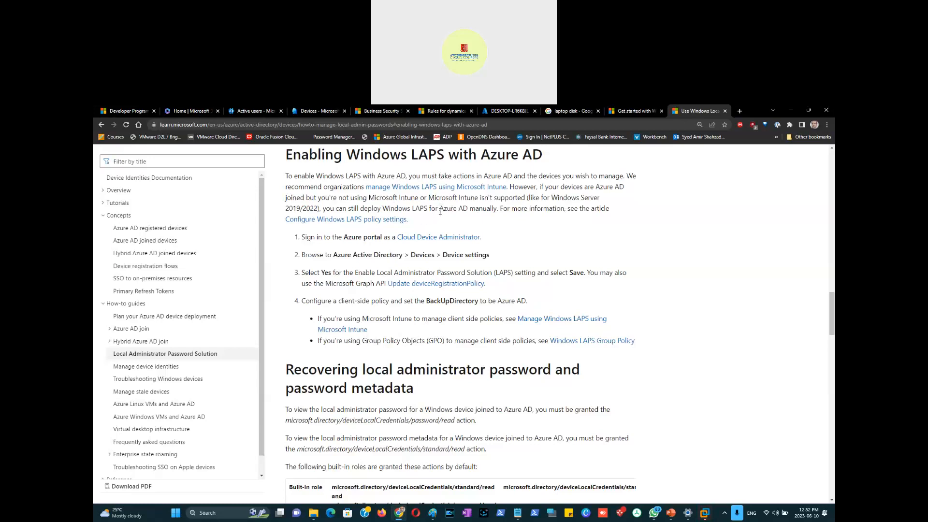
- Scroll the Enabling Windows LAPS steps, then close the 'laptop disk' image-search tab
scroll(459, 318, up, 8)
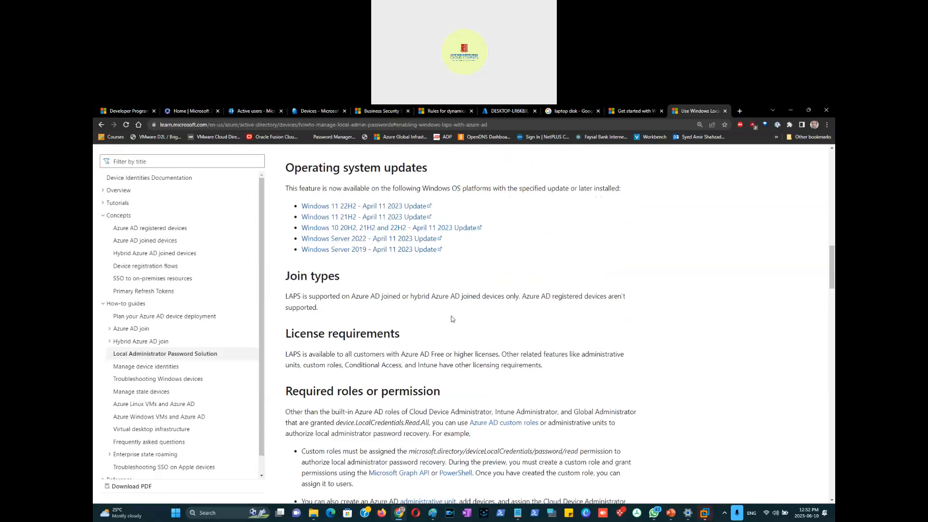
scroll(452, 317, up, 2)
scroll(451, 315, down, 10)
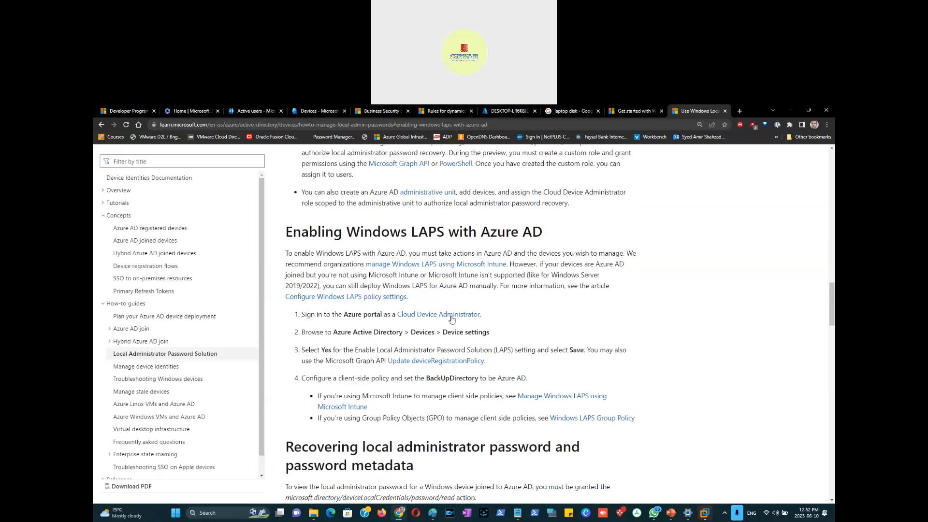
scroll(451, 319, down, 4)
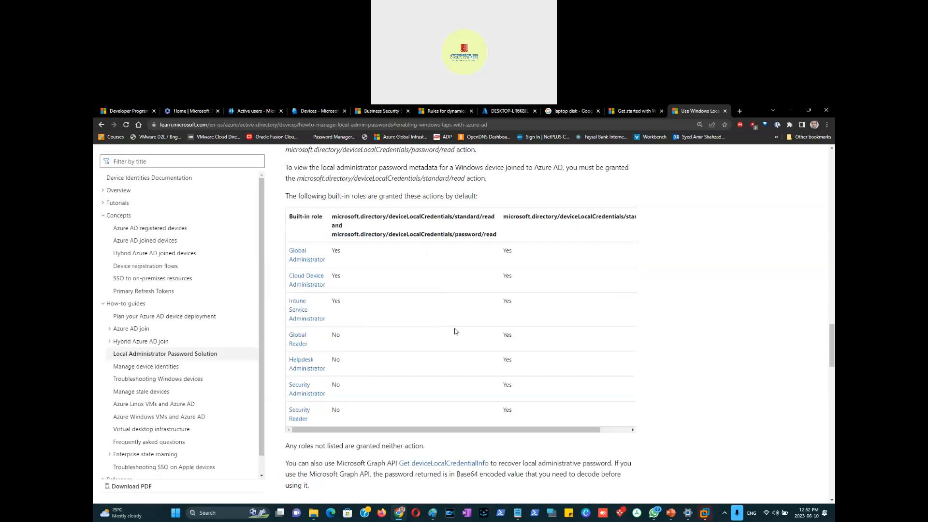
scroll(457, 333, up, 5)
scroll(454, 329, up, 1)
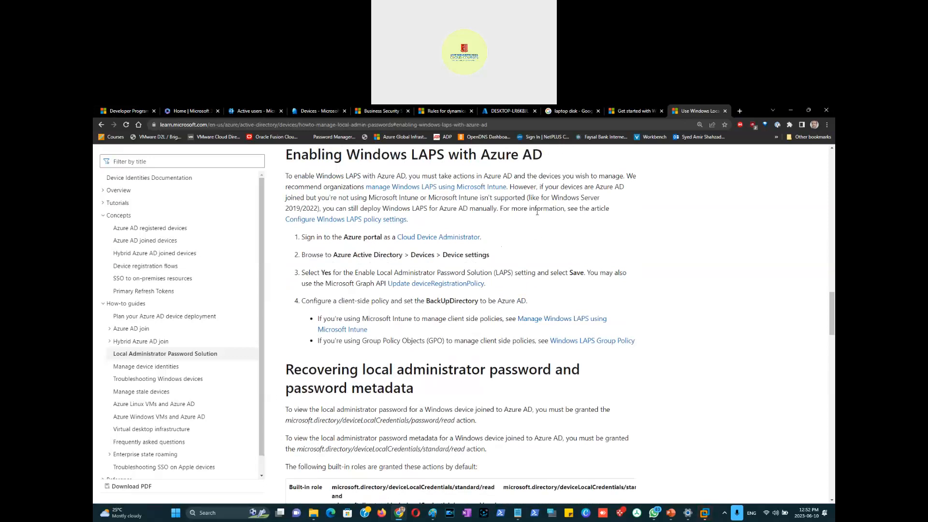
click(591, 113)
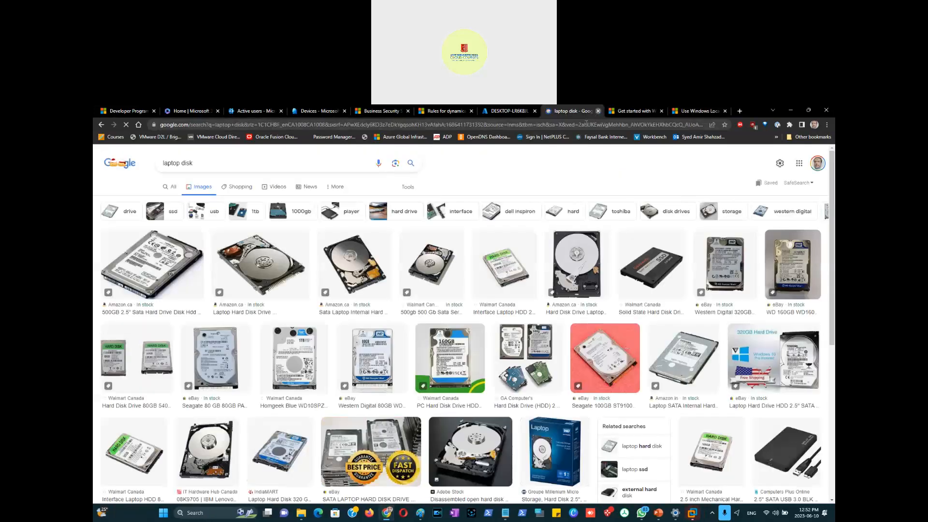
key(ctrl+w)
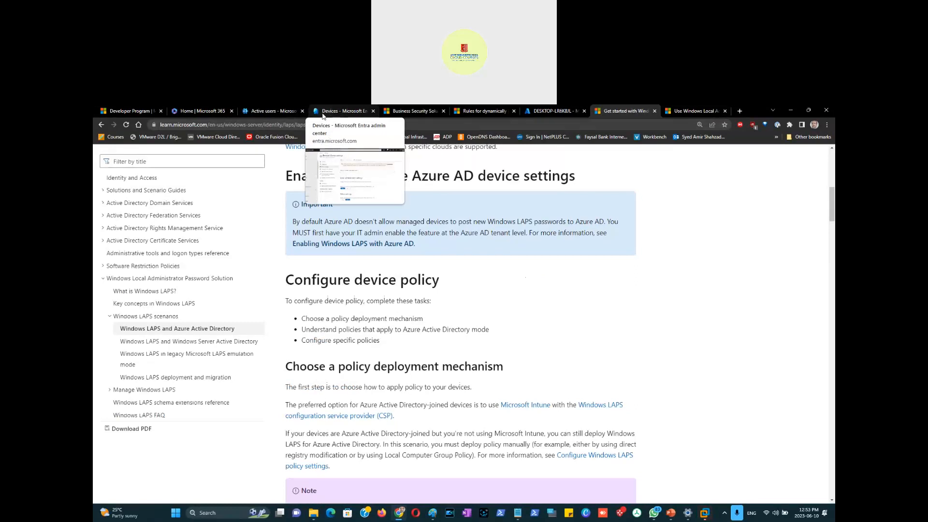
- Search Google for 1password in a new tab
click(739, 111)
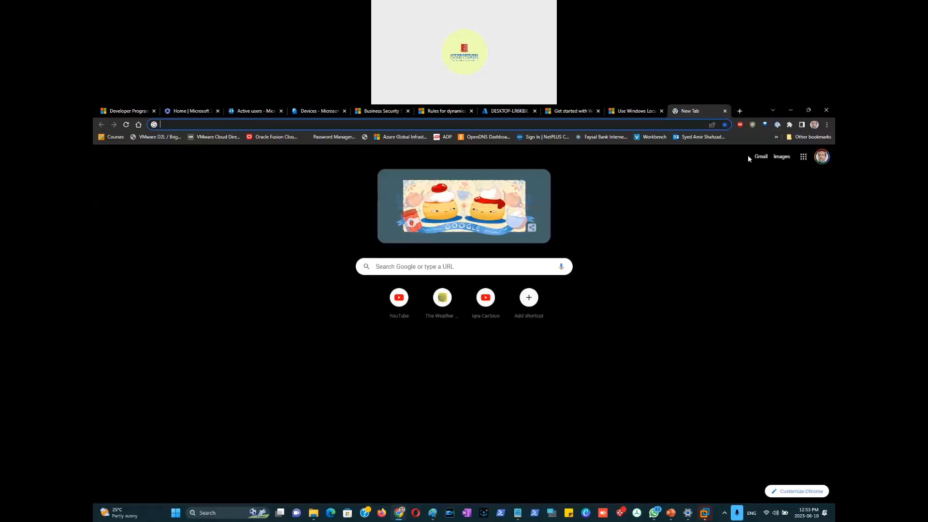
text(1password)
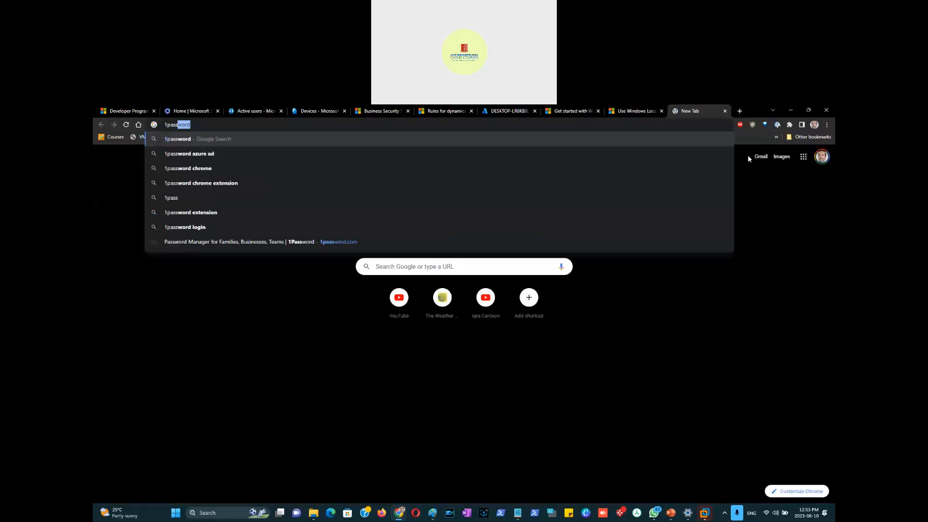
key(Return)
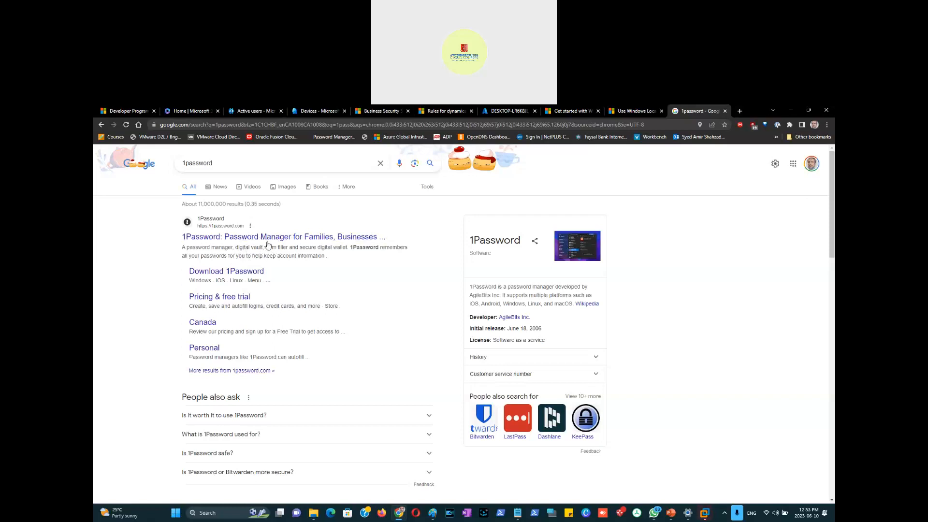
- Search Google for lastpass in another new tab and open the official LastPass website
click(739, 110)
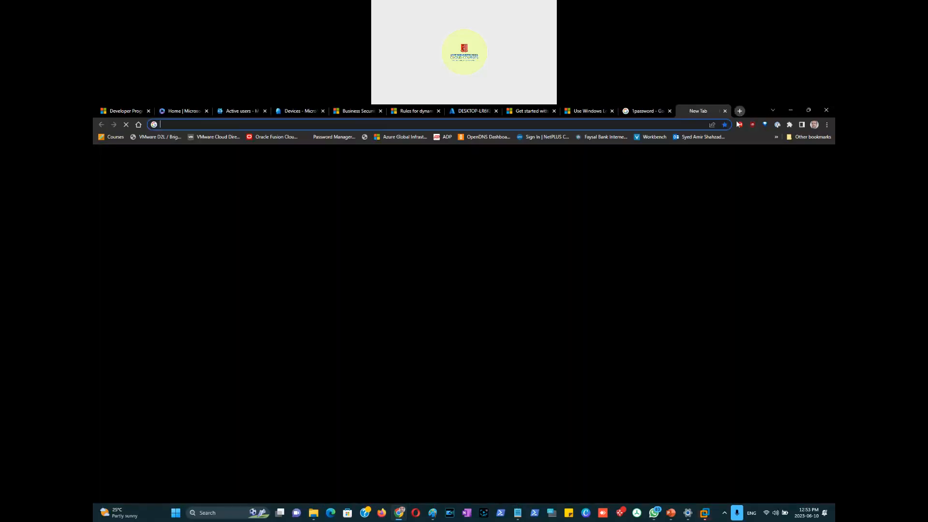
text(lastpass)
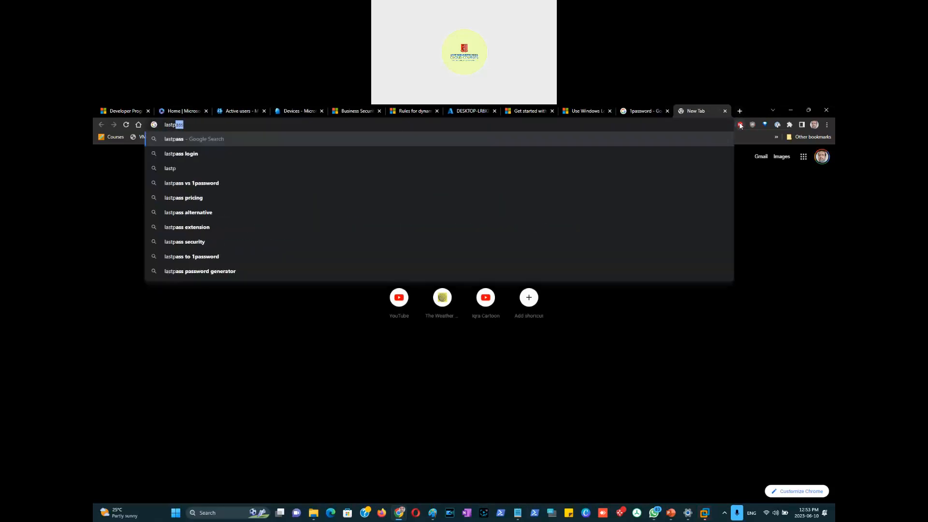
key(Return)
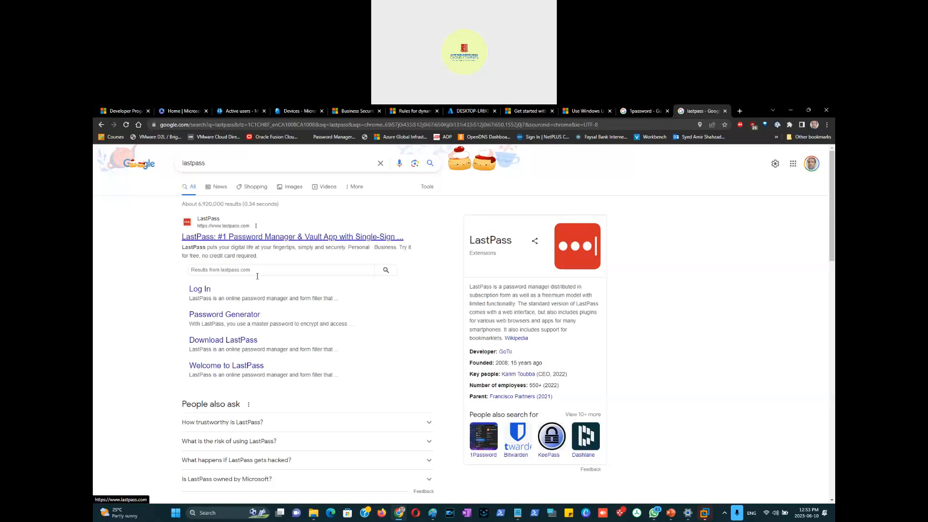
click(273, 240)
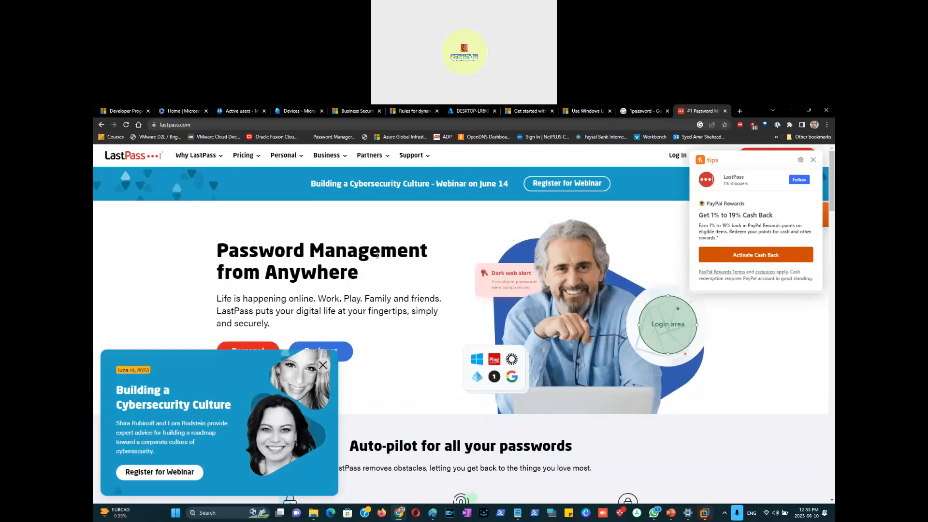
- Return to the 1password Google results and its 1Password knowledge panel
click(637, 112)
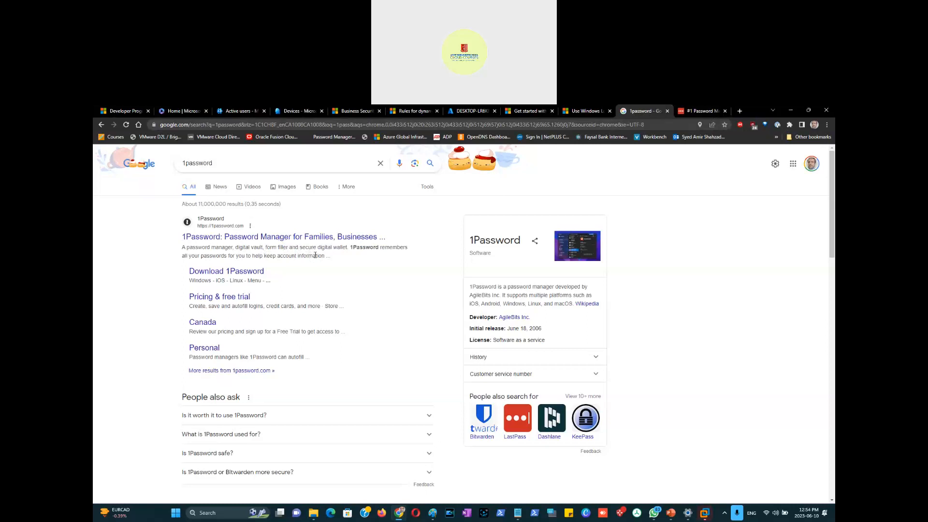
- Read the 'Use Windows LAPS' Learn steps, then return to the Entra Device settings tab
click(584, 112)
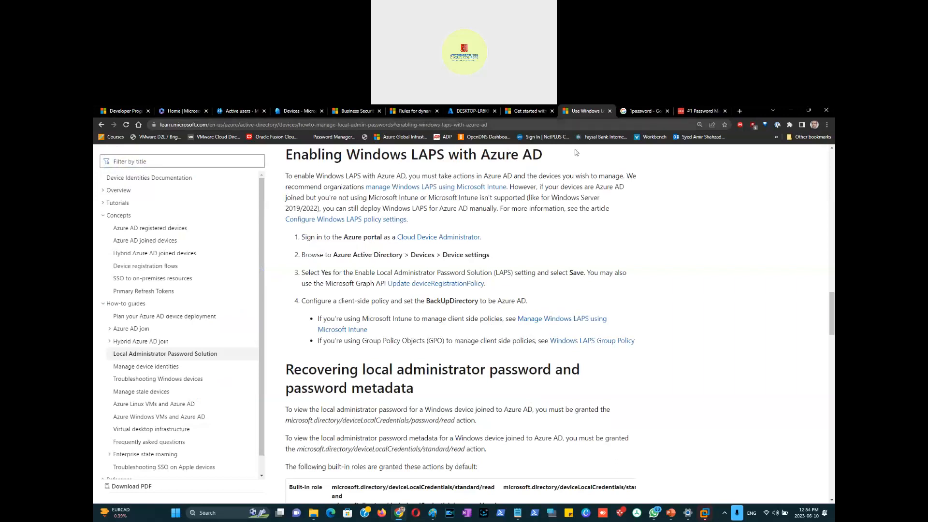
click(288, 113)
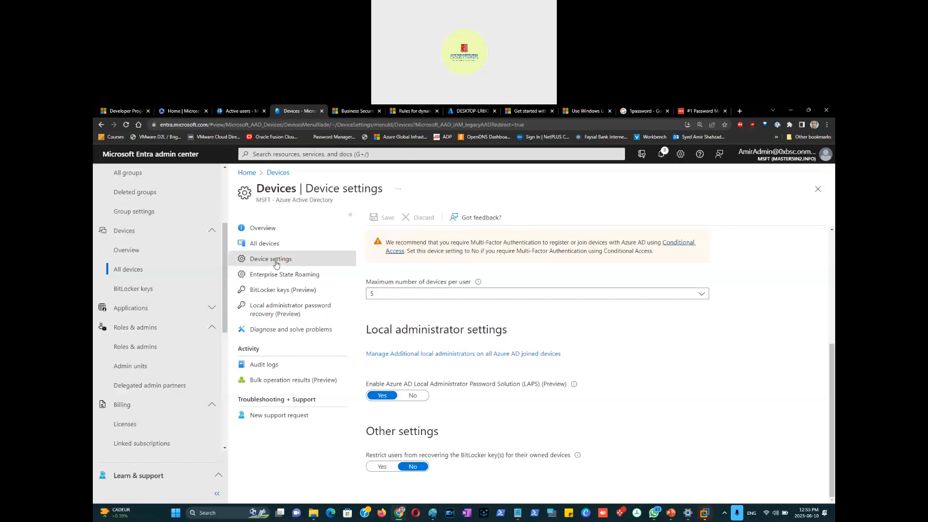
- Visit Local administrator password recovery and Diagnose and solve problems, then go back
click(274, 311)
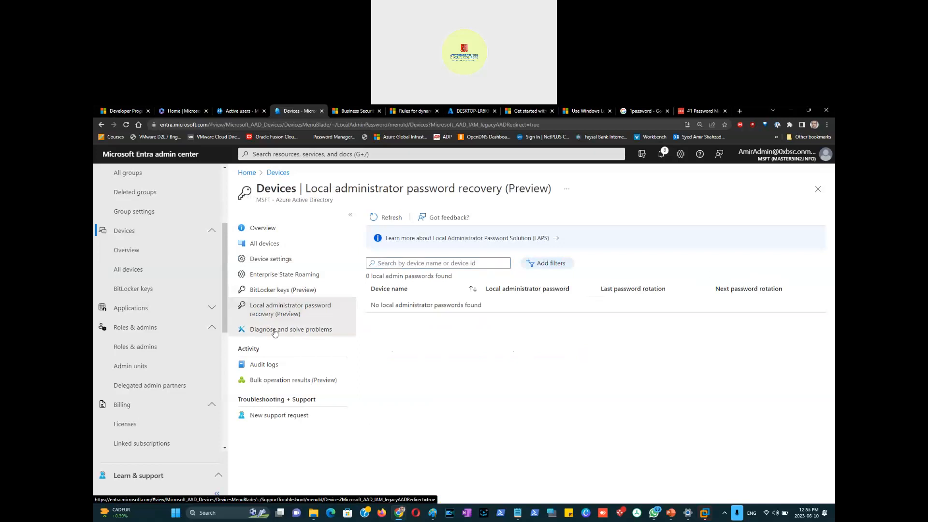
click(274, 330)
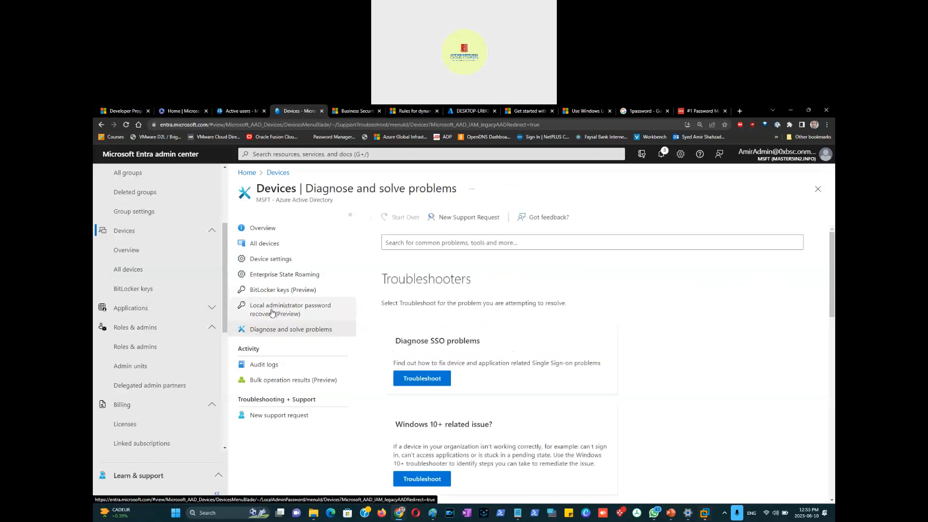
click(272, 312)
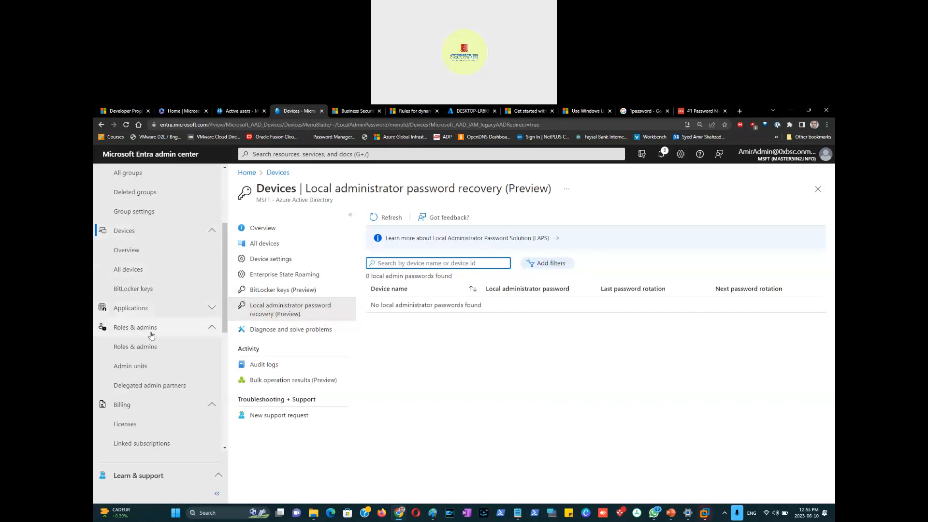
- Collapse Roles & admins and Billing, open BitLocker keys, and expand Applications
click(212, 329)
click(211, 346)
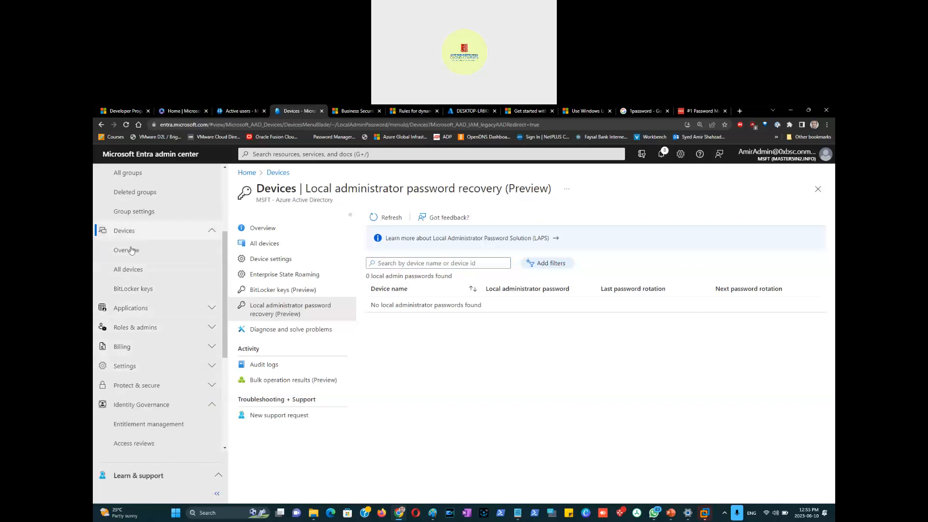
click(138, 289)
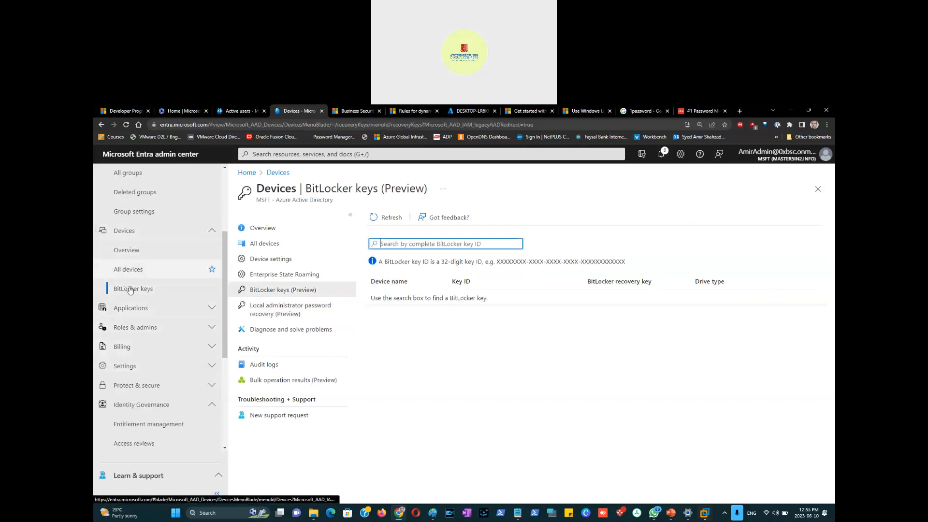
click(129, 313)
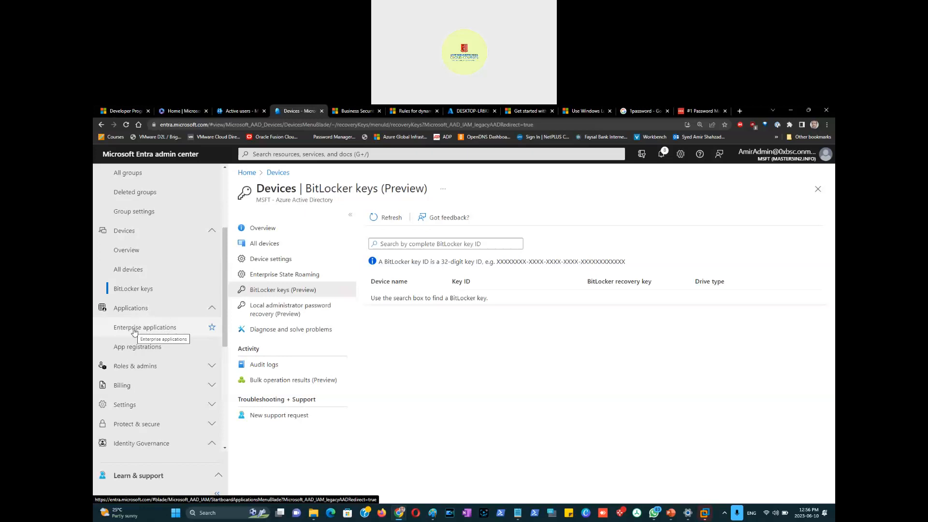
- Open Applications > Enterprise applications to see the single Cisco Webex app
click(135, 330)
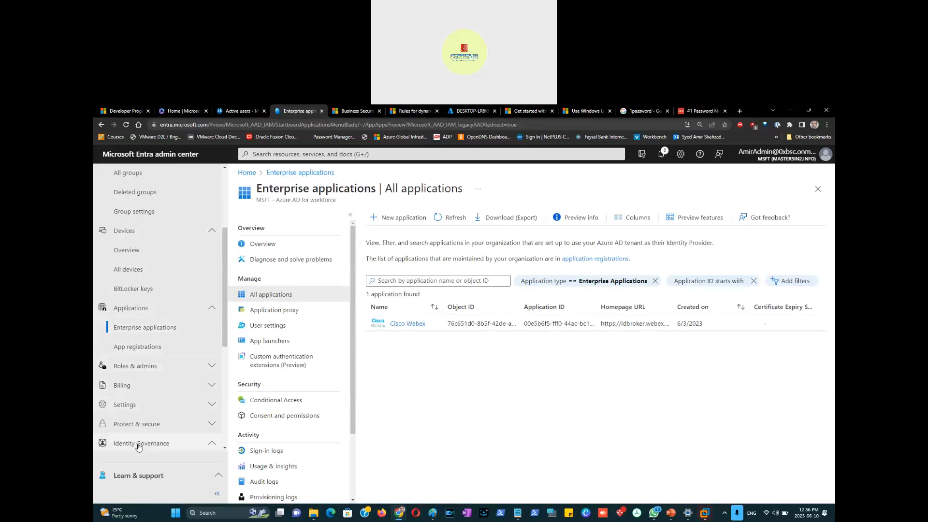
scroll(138, 439, down, 2)
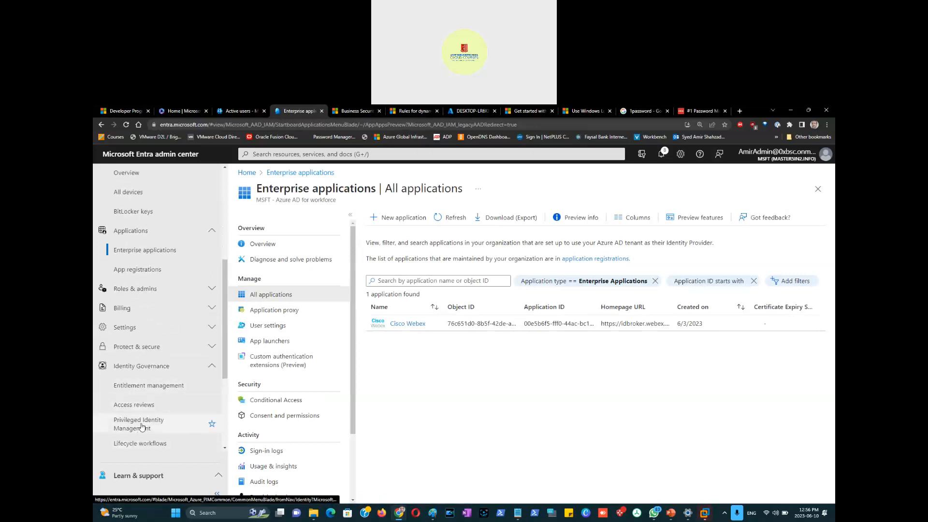
scroll(133, 394, down, 3)
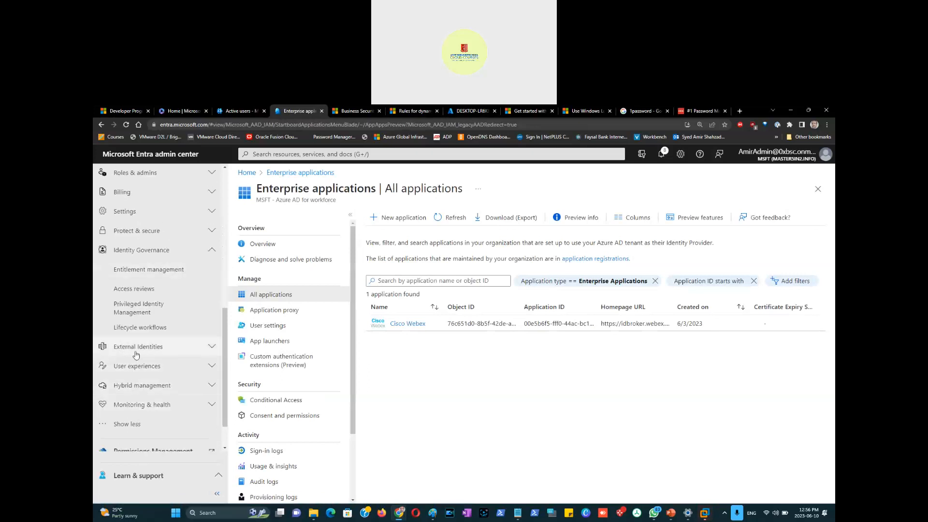
scroll(145, 351, up, 3)
scroll(144, 347, up, 1)
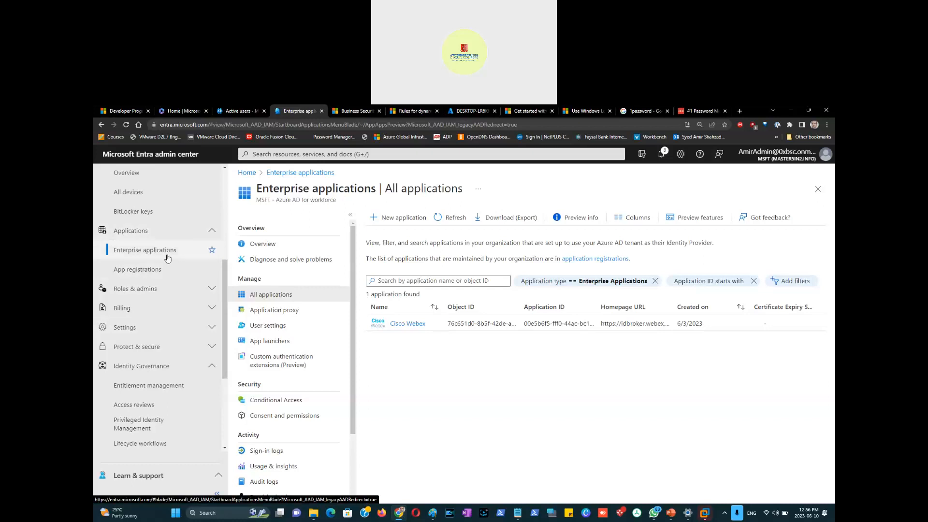
scroll(162, 386, down, 3)
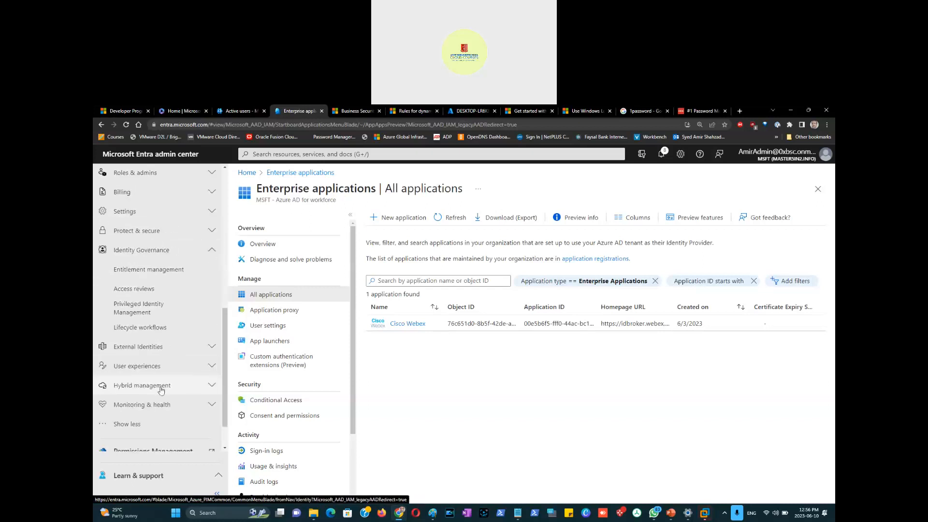
scroll(145, 414, down, 1)
scroll(140, 338, up, 5)
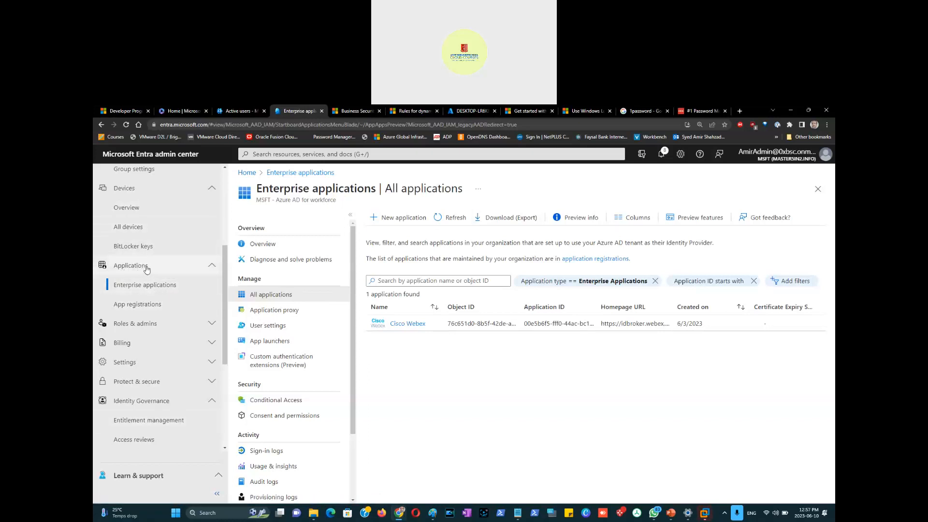
click(148, 289)
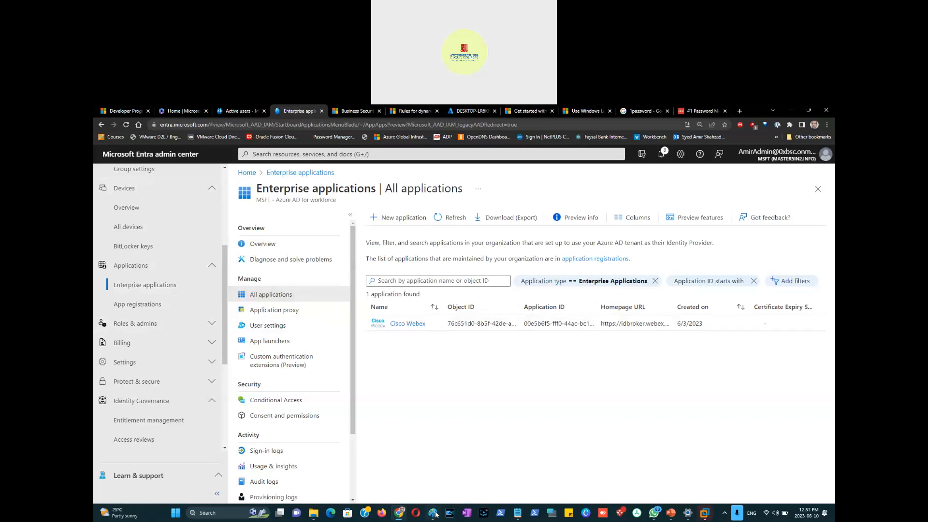
mouse_move(436, 515)
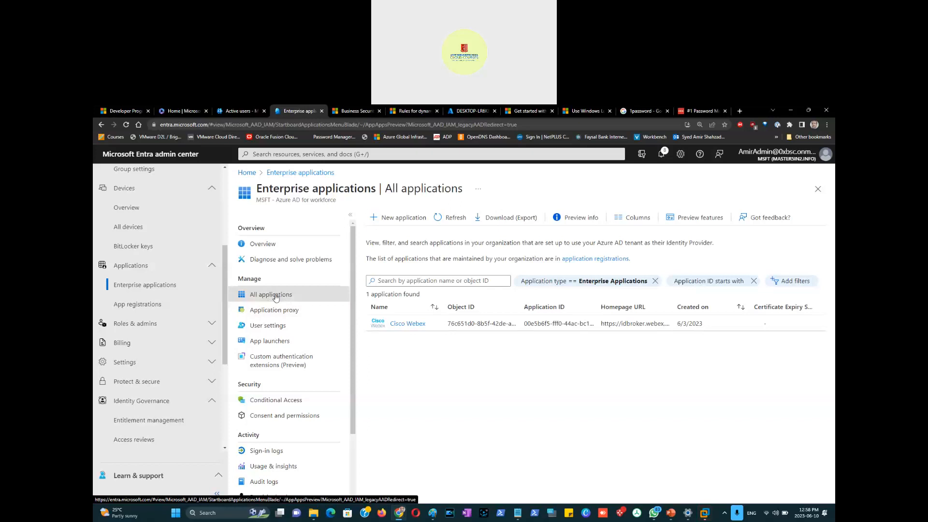
- Start a New application, scroll the gallery's Featured applications to Salesforce, and bring Paint forward
click(386, 219)
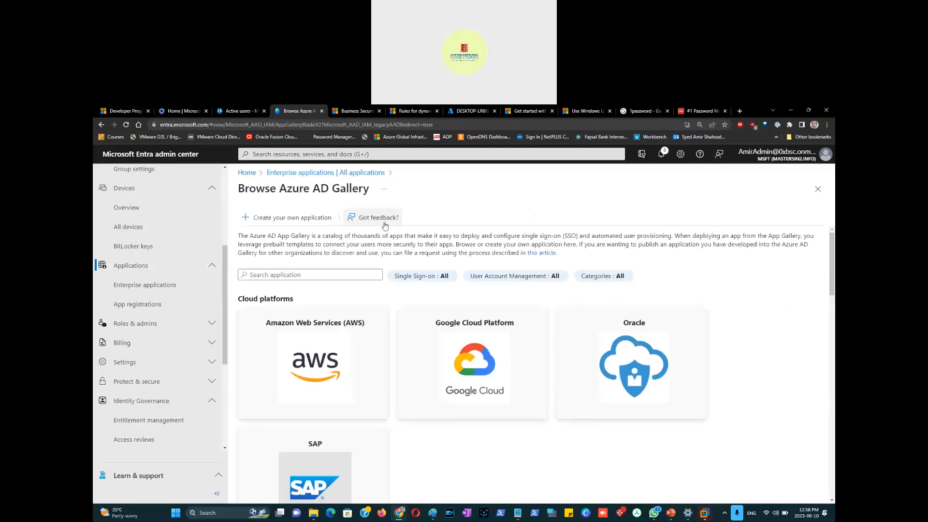
drag(251, 236, 671, 236)
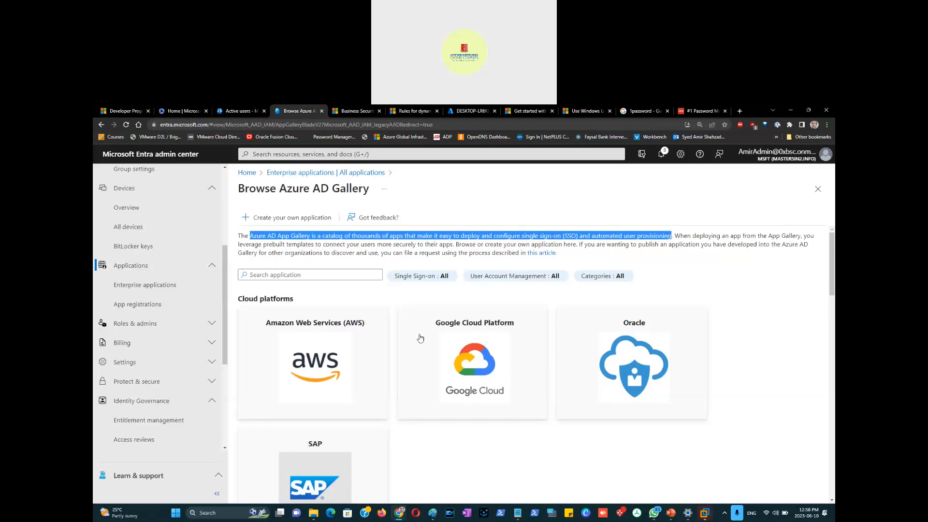
scroll(414, 366, down, 8)
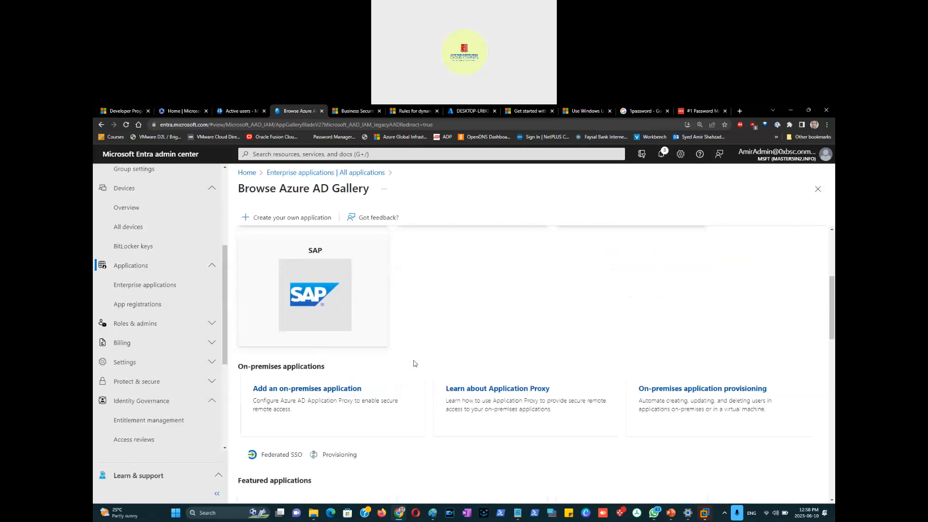
scroll(415, 363, down, 2)
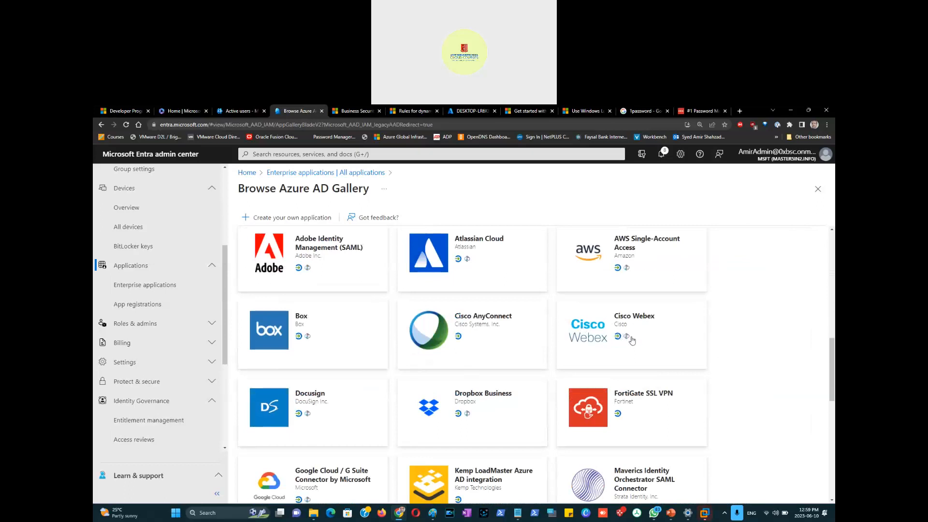
scroll(587, 328, down, 2)
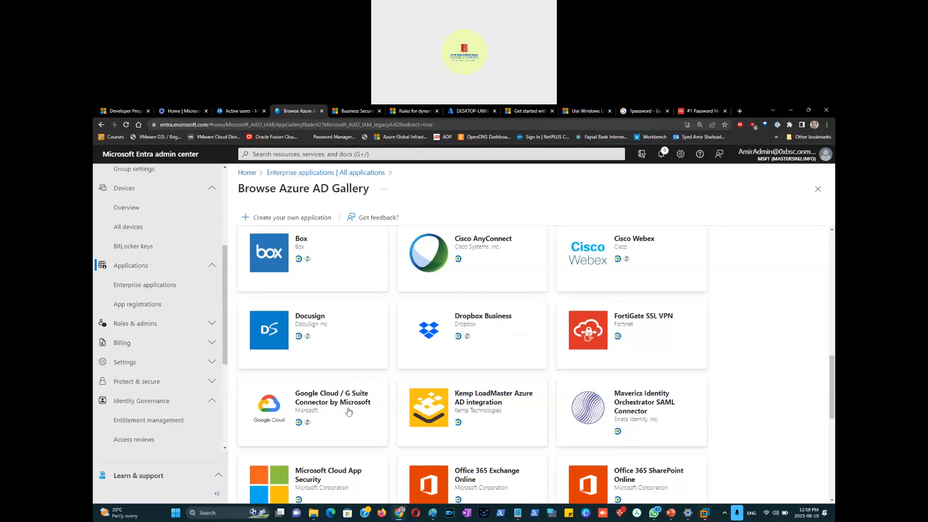
scroll(356, 421, down, 2)
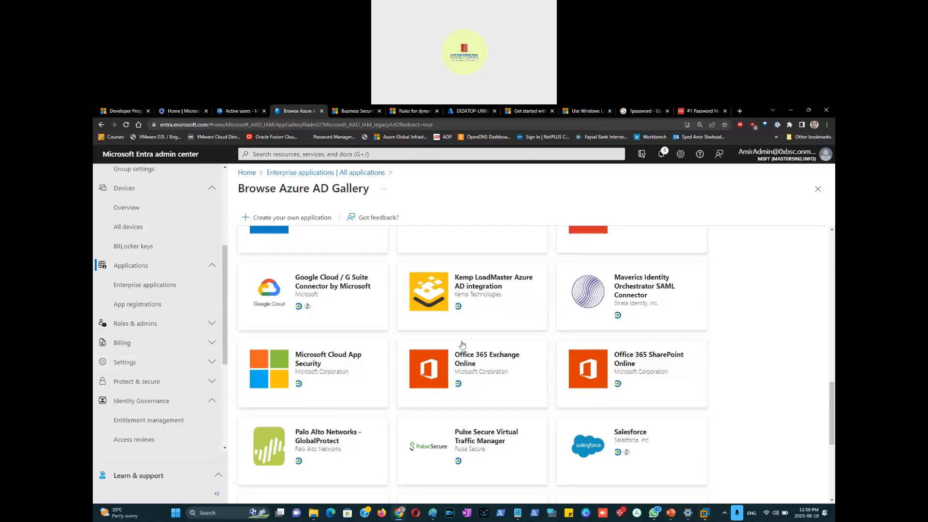
click(433, 515)
right_click(434, 515)
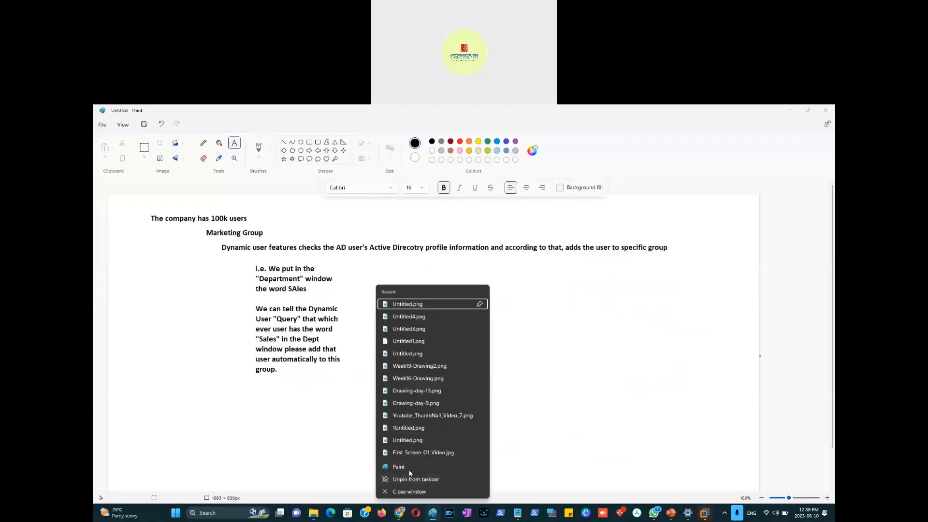
- In a fresh maximised Paint window, draw thought-bubble clouds at the top right and top left
click(410, 467)
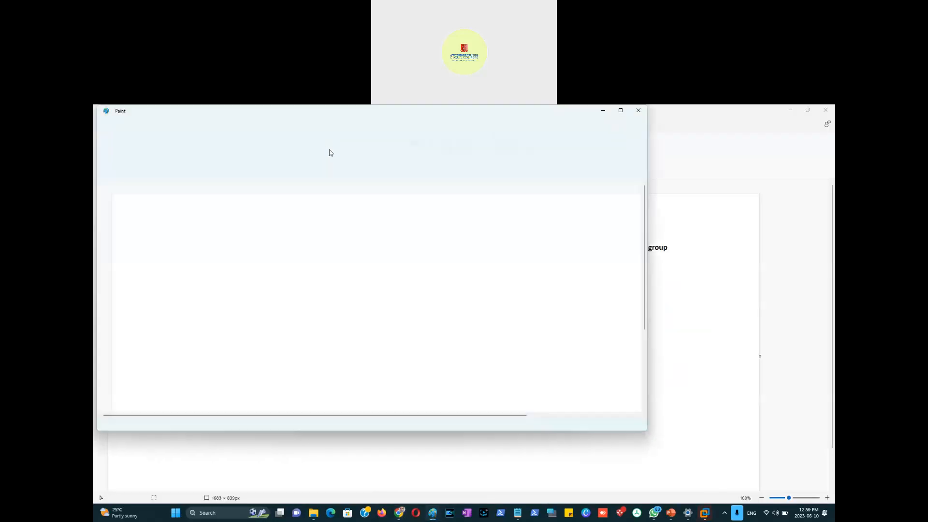
double_click(354, 116)
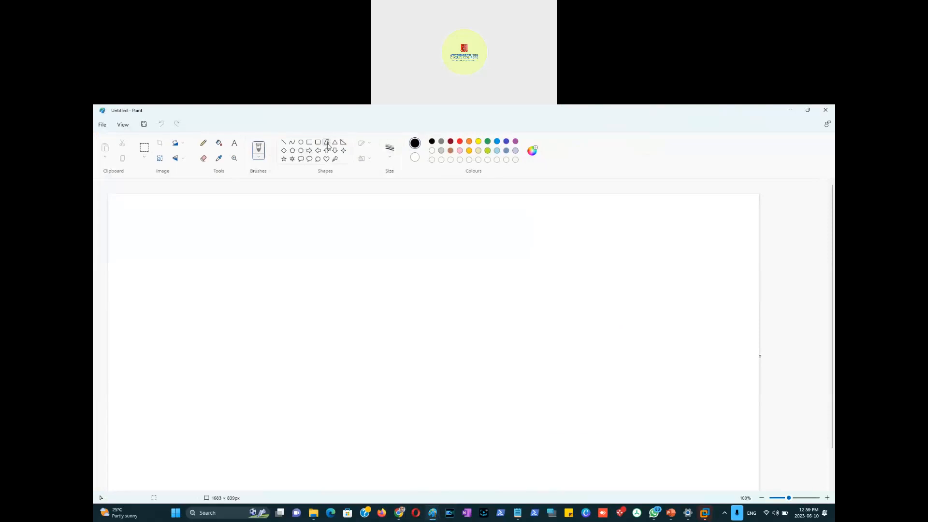
click(318, 159)
drag(567, 209, 757, 338)
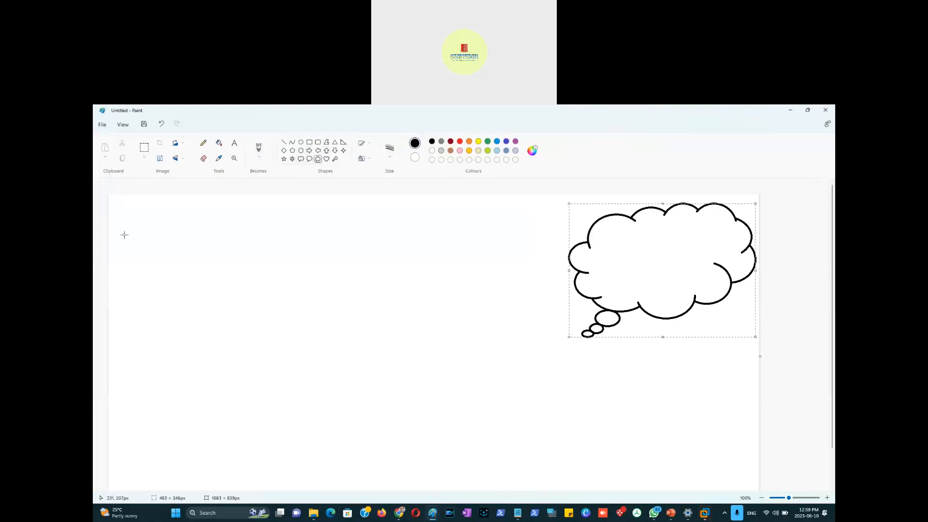
drag(124, 205, 352, 344)
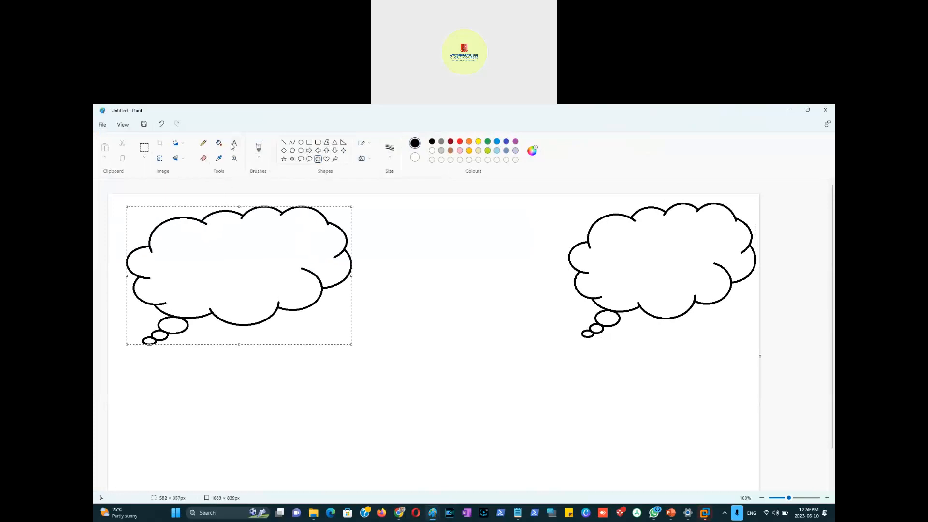
click(189, 247)
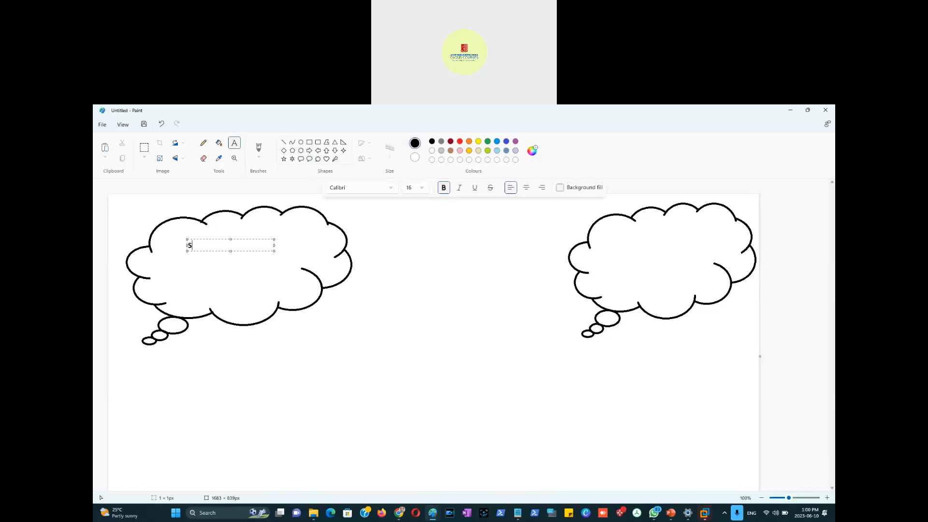
- Label the left cloud 'SalesForce' and '- Services', then pencil a note above it
text(SalesForce)
key(Return)
key(Return)
text(Services to offer)
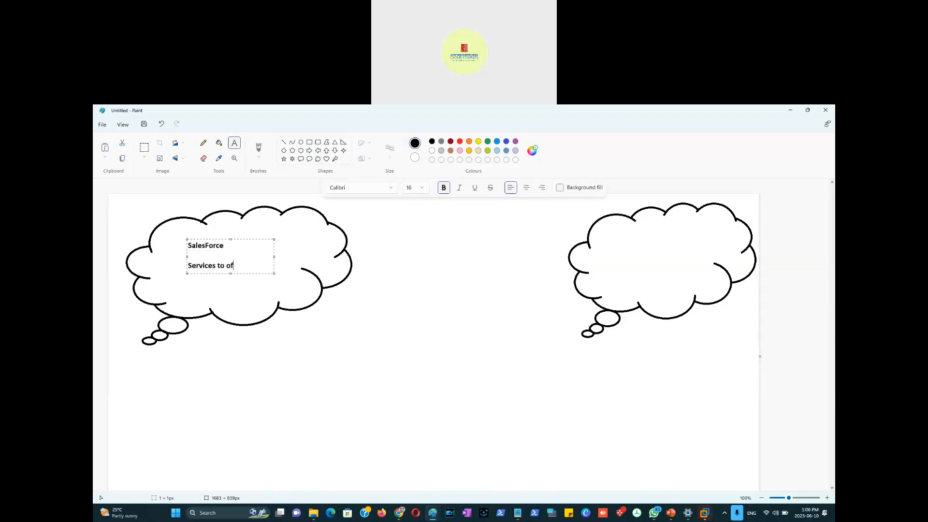
click(189, 265)
text(-)
click(390, 256)
click(203, 143)
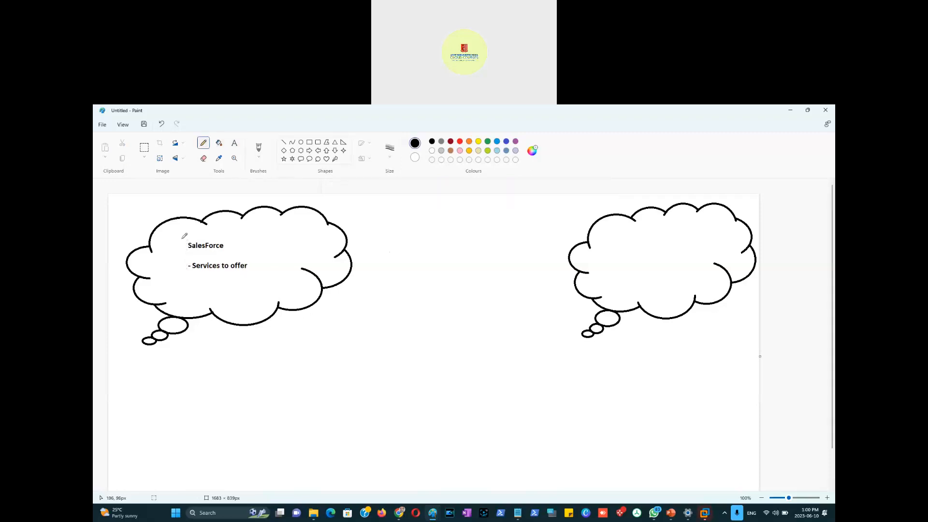
mouse_move(160, 236)
mouse_down()
mouse_move(177, 239)
mouse_move(210, 222)
mouse_up()
- Add the text label 'Azure AD' inside the right cloud
click(234, 143)
click(617, 238)
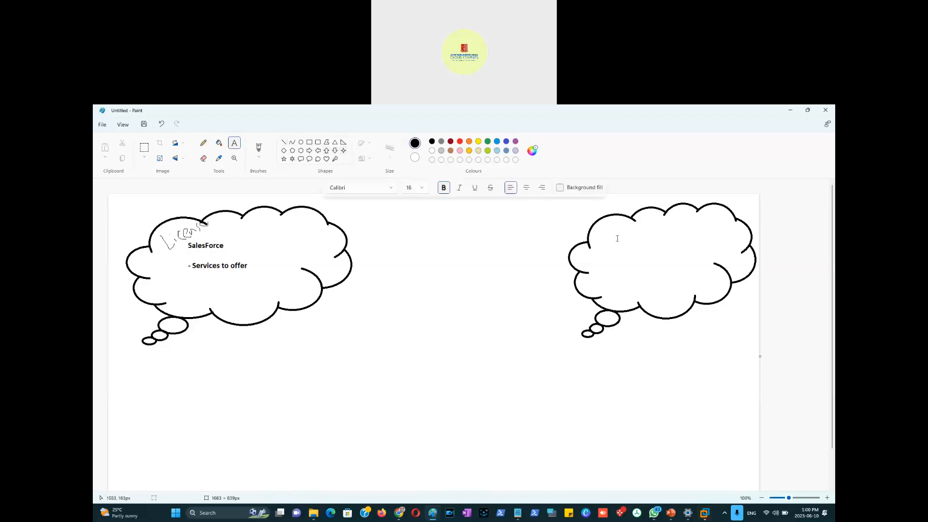
click(639, 237)
text(Azure AD)
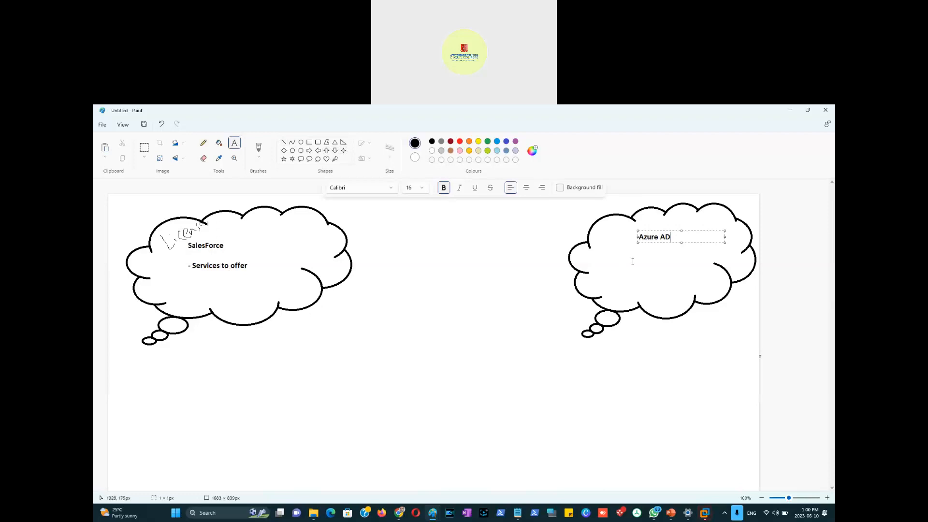
click(203, 142)
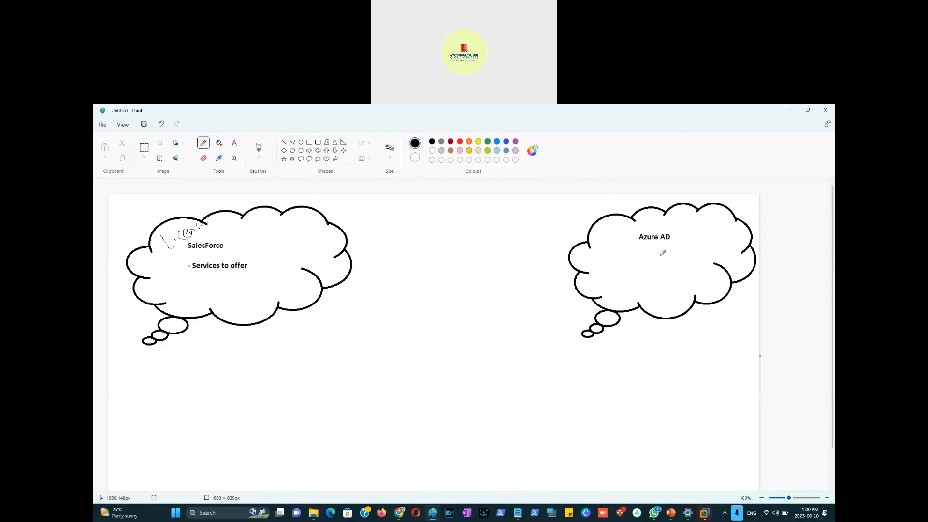
- Pencil dashes and a line from Azure AD toward SalesForce, plus a note above Azure AD
mouse_move(654, 250)
mouse_down()
mouse_move(668, 266)
mouse_move(663, 282)
mouse_up()
drag(663, 294, 666, 295)
mouse_move(643, 258)
mouse_down()
mouse_move(599, 237)
mouse_move(459, 215)
mouse_move(261, 220)
mouse_move(236, 237)
mouse_move(243, 243)
mouse_up()
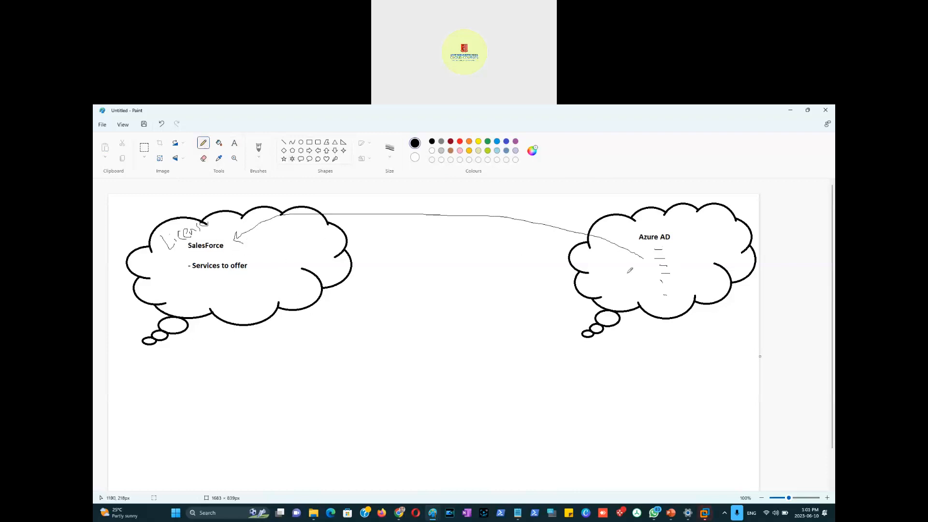
mouse_move(679, 254)
mouse_down()
mouse_move(689, 266)
mouse_move(693, 251)
mouse_move(722, 238)
mouse_up()
drag(645, 222, 670, 218)
key(ctrl+z)
key(ctrl+z)
mouse_move(644, 221)
mouse_down()
mouse_move(682, 208)
mouse_move(684, 225)
mouse_move(697, 218)
mouse_up()
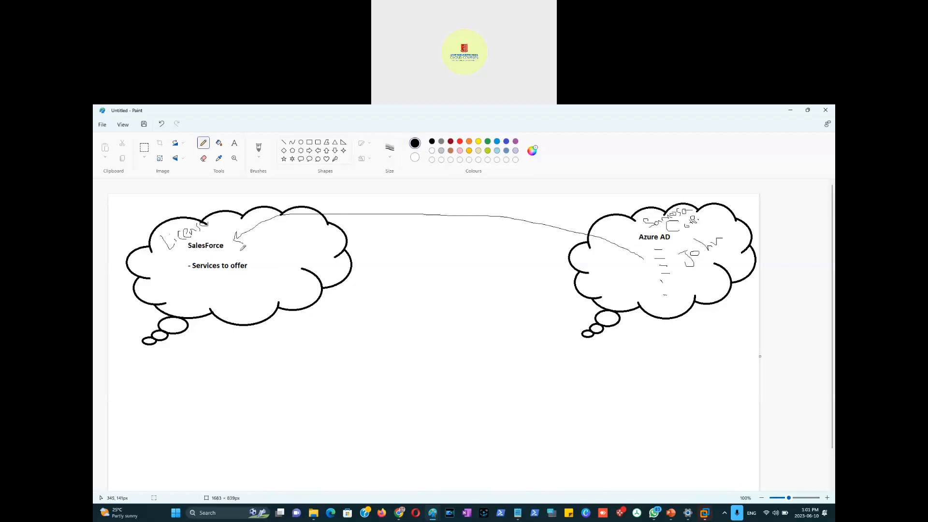
- Handwrite 'Authentication' along the arrow and add an arrow stroke under Azure AD
mouse_move(253, 252)
mouse_down()
mouse_move(253, 240)
mouse_move(269, 256)
mouse_move(260, 249)
mouse_move(254, 259)
mouse_move(310, 224)
mouse_up()
key(ctrl+z)
mouse_move(299, 220)
mouse_down()
mouse_move(313, 231)
mouse_move(335, 208)
mouse_move(360, 213)
mouse_up()
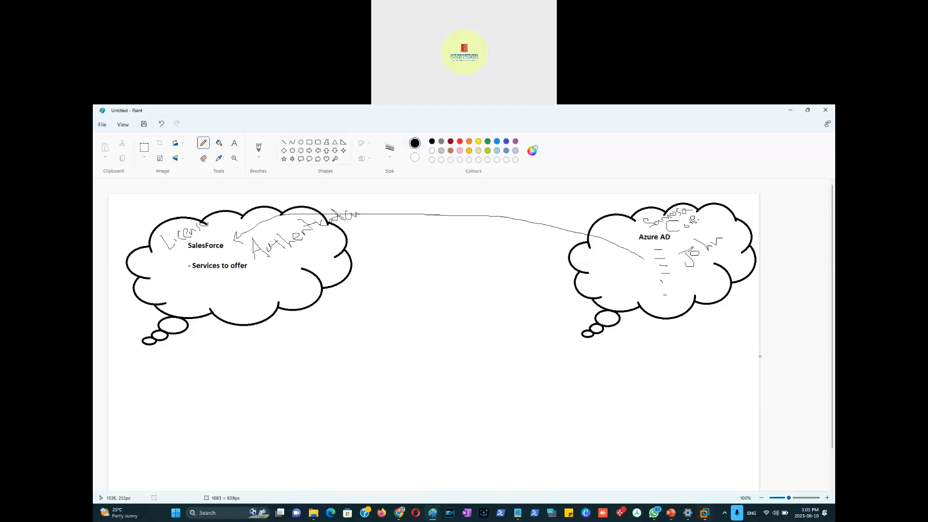
drag(642, 237, 675, 247)
- Pencil an arc from SalesForce to Azure AD, write 'SSO' and 'Single Sign On', and underline them
drag(265, 269, 346, 240)
mouse_move(358, 234)
mouse_down()
mouse_move(518, 201)
mouse_move(616, 220)
mouse_move(616, 230)
mouse_up()
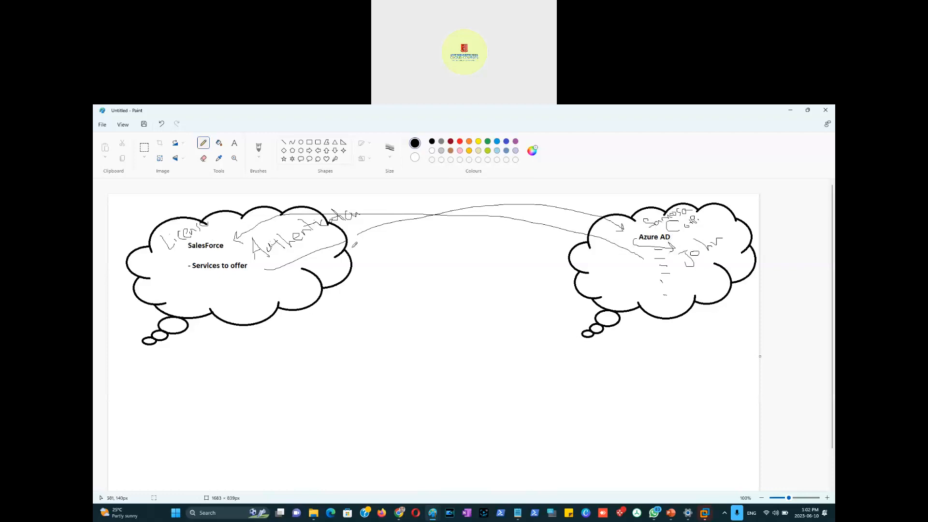
drag(434, 232, 423, 251)
mouse_move(468, 230)
mouse_down()
mouse_move(451, 253)
mouse_move(483, 250)
mouse_move(469, 241)
mouse_up()
mouse_move(380, 319)
mouse_down()
mouse_move(372, 322)
mouse_move(392, 333)
mouse_move(414, 314)
mouse_move(420, 326)
mouse_move(430, 308)
mouse_move(471, 288)
mouse_move(484, 309)
mouse_move(476, 303)
mouse_up()
mouse_move(476, 285)
mouse_down()
mouse_move(498, 278)
mouse_move(506, 258)
mouse_up()
mouse_move(511, 269)
mouse_down()
mouse_move(533, 255)
mouse_move(541, 262)
mouse_up()
drag(392, 360, 553, 285)
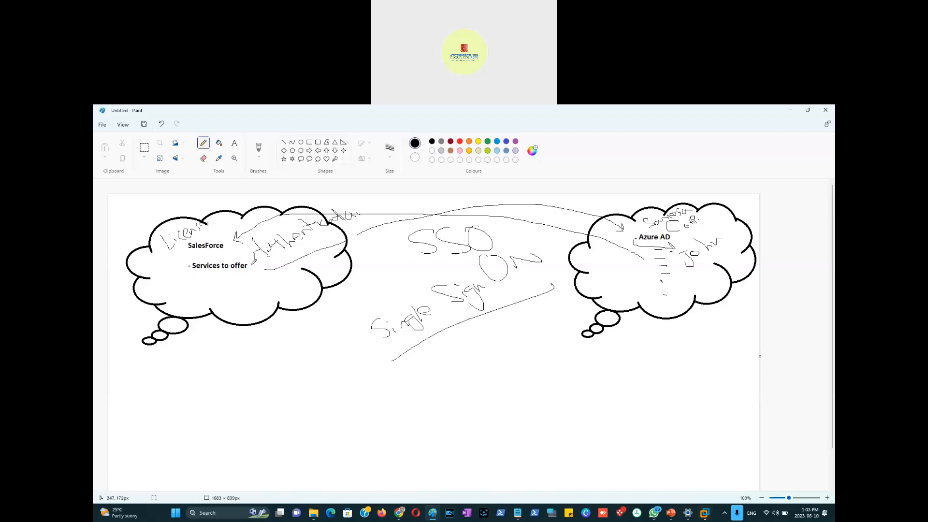
- Tick and underline SalesForce in the left cloud, then snip the diagram with Win+Shift+S
mouse_move(415, 259)
mouse_down()
mouse_move(498, 255)
mouse_move(494, 223)
mouse_up()
key(ctrl+z)
drag(212, 236, 230, 216)
drag(187, 254, 222, 254)
drag(235, 280, 243, 286)
key(super+shift+s)
drag(109, 193, 771, 383)
- Title PowerPoint slide 18 'Enterprise Applications', leaving its body placeholder empty
click(669, 516)
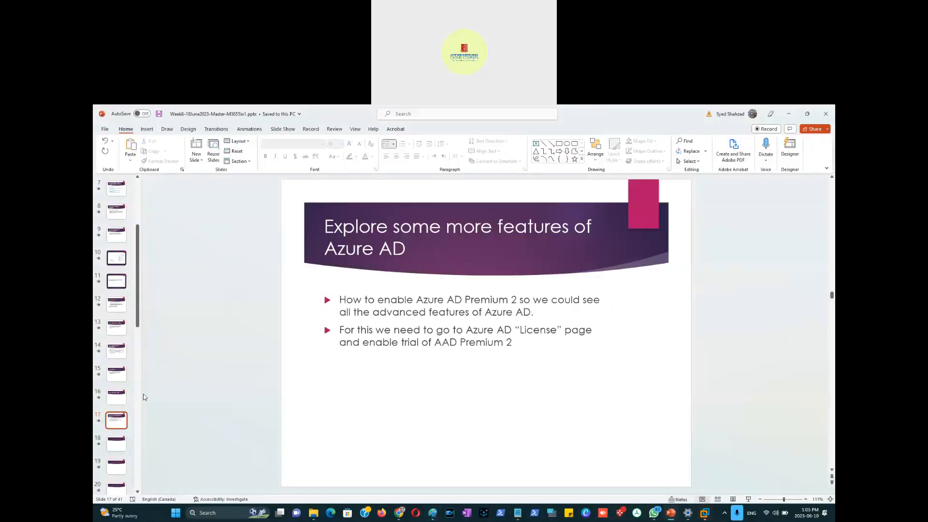
click(116, 444)
click(349, 244)
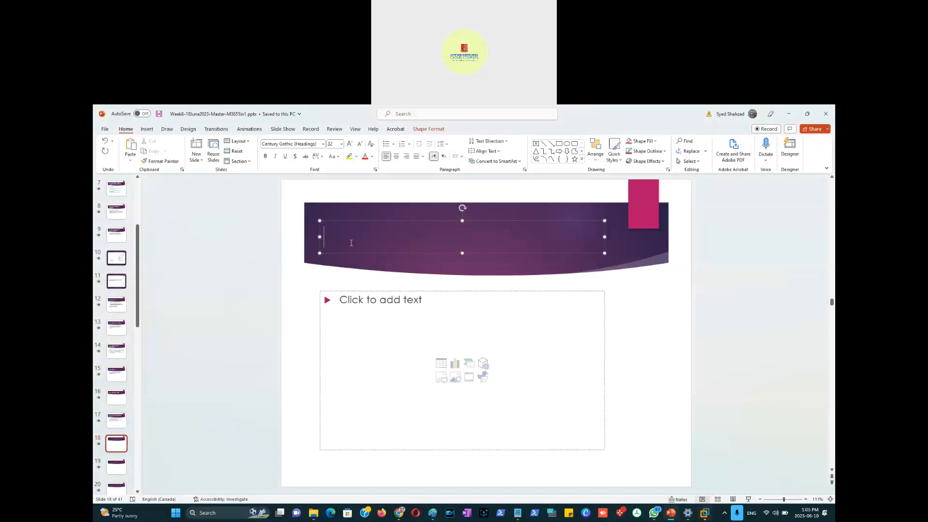
text(Enterpri)
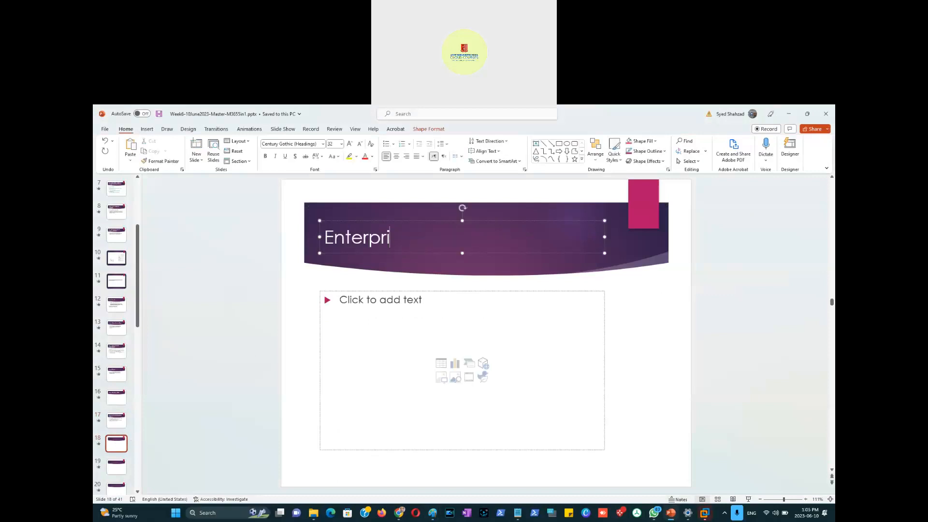
text(se Applications)
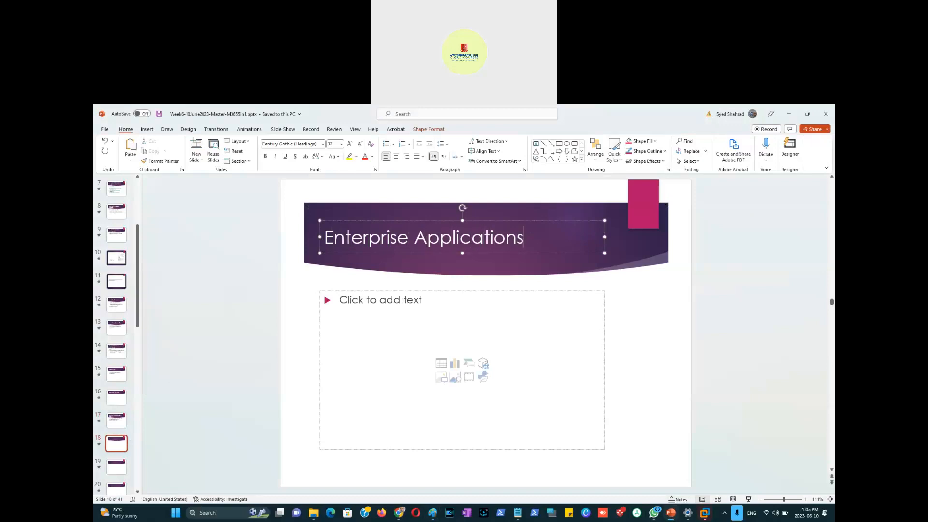
click(404, 309)
click(626, 353)
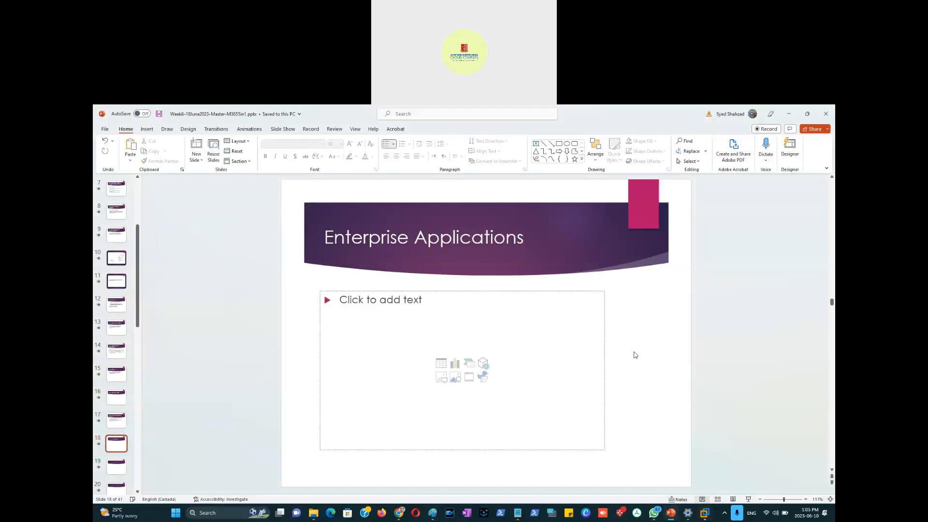
key(ctrl+v)
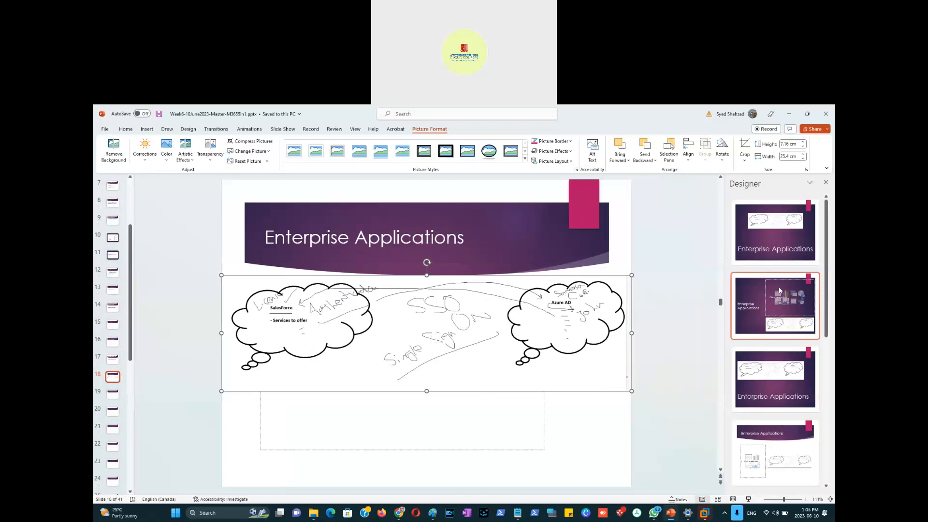
click(782, 323)
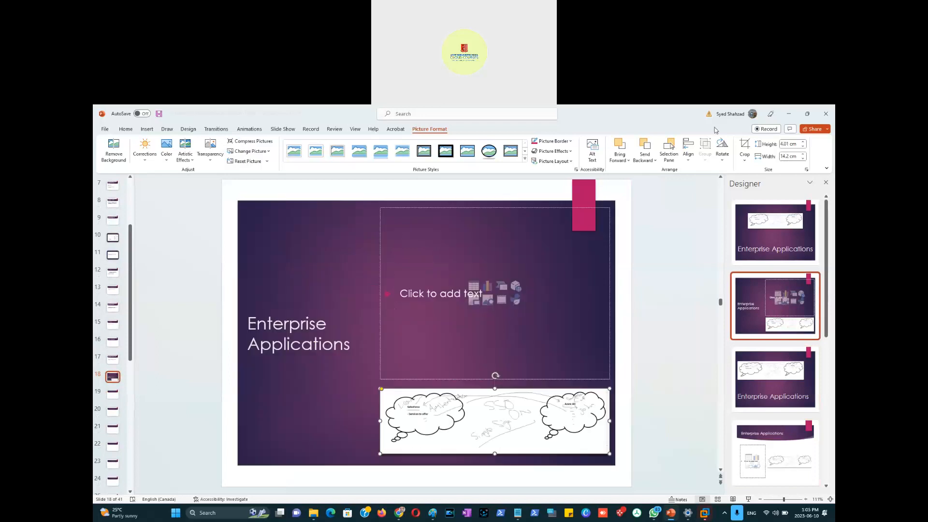
click(790, 115)
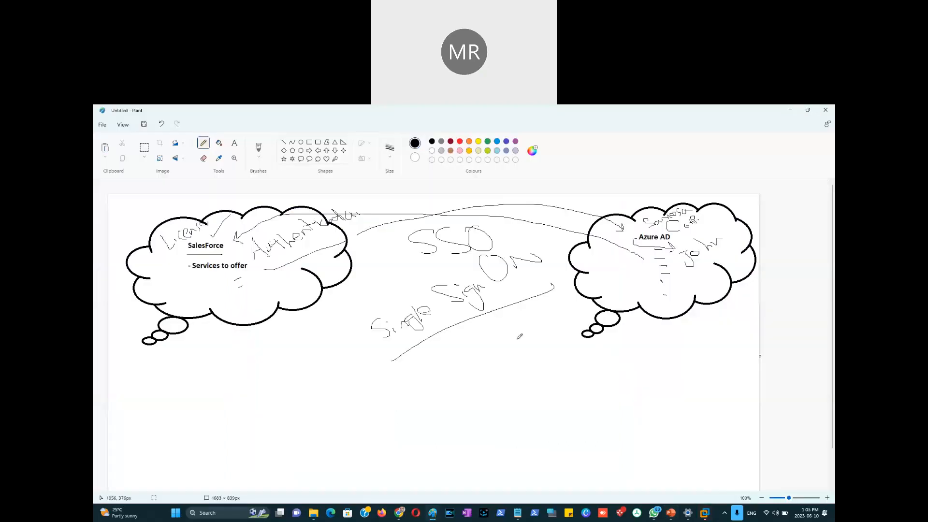
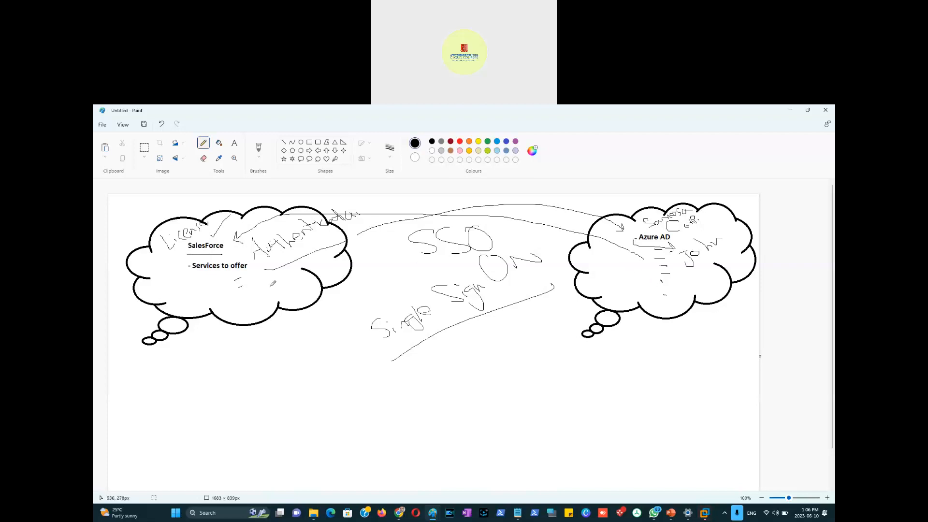
- Pencil list dashes and 'URL' under Services to offer, and loop around Azure AD and SSO
mouse_move(201, 276)
mouse_down()
mouse_move(211, 276)
mouse_move(218, 328)
mouse_move(209, 339)
mouse_up()
drag(206, 347, 215, 362)
drag(208, 374, 211, 374)
mouse_move(683, 236)
mouse_down()
mouse_move(655, 250)
mouse_move(686, 235)
mouse_up()
mouse_move(225, 288)
mouse_down()
mouse_move(243, 271)
mouse_move(266, 274)
mouse_up()
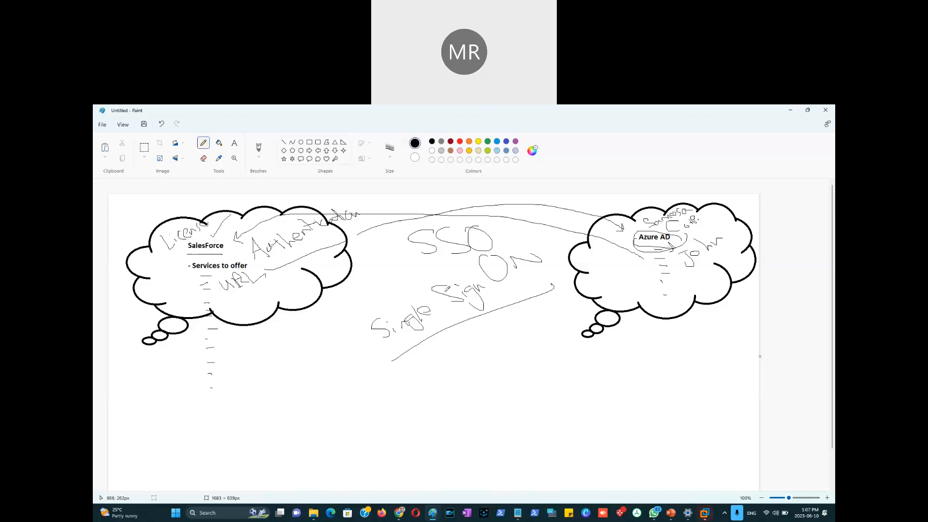
mouse_move(412, 261)
mouse_down()
mouse_move(499, 261)
mouse_move(424, 221)
mouse_move(408, 247)
mouse_move(437, 260)
mouse_move(507, 247)
mouse_move(488, 224)
mouse_move(445, 219)
mouse_move(405, 230)
mouse_move(442, 256)
mouse_move(495, 248)
mouse_move(494, 226)
mouse_up()
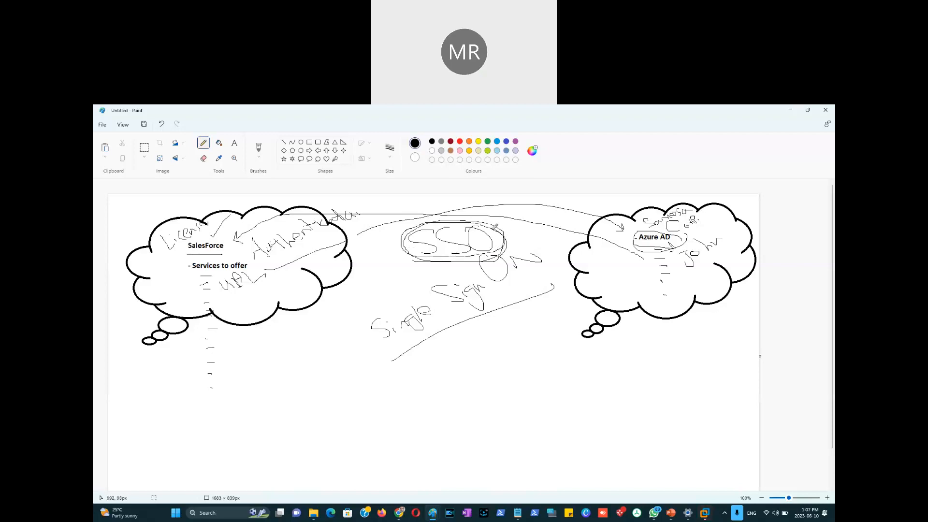
- Draw an arc from SalesForce to Azure AD, a down arrow beside SSO, and dashes under URL
mouse_move(217, 238)
mouse_down()
mouse_move(295, 203)
mouse_move(528, 196)
mouse_move(630, 213)
mouse_up()
mouse_move(516, 216)
mouse_down()
mouse_move(513, 235)
mouse_move(524, 236)
mouse_up()
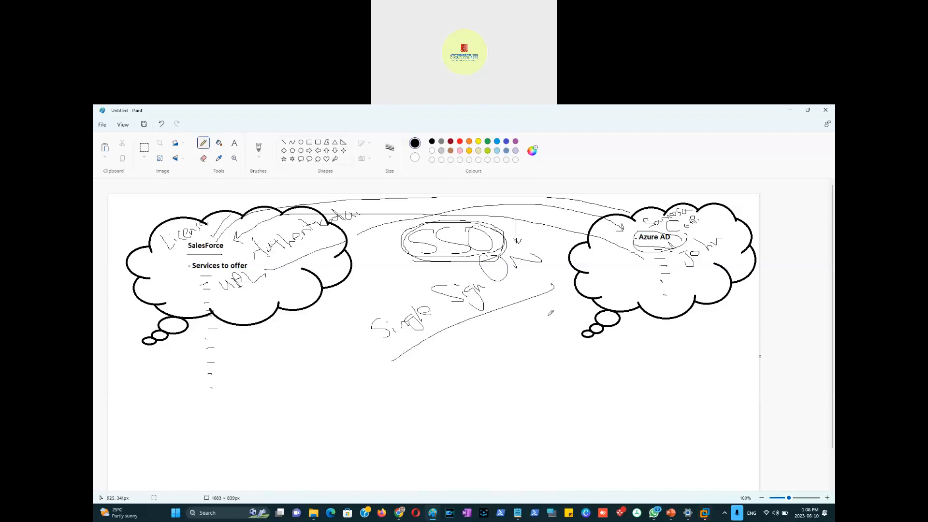
drag(708, 319, 676, 262)
drag(243, 297, 253, 304)
mouse_move(257, 294)
mouse_down()
mouse_move(272, 293)
mouse_move(265, 302)
mouse_up()
- Circle the URL notes, loop 'Single Sign On' up to Azure AD, and tick below SalesForce
mouse_move(266, 270)
mouse_down()
mouse_move(200, 289)
mouse_move(241, 254)
mouse_move(237, 263)
mouse_up()
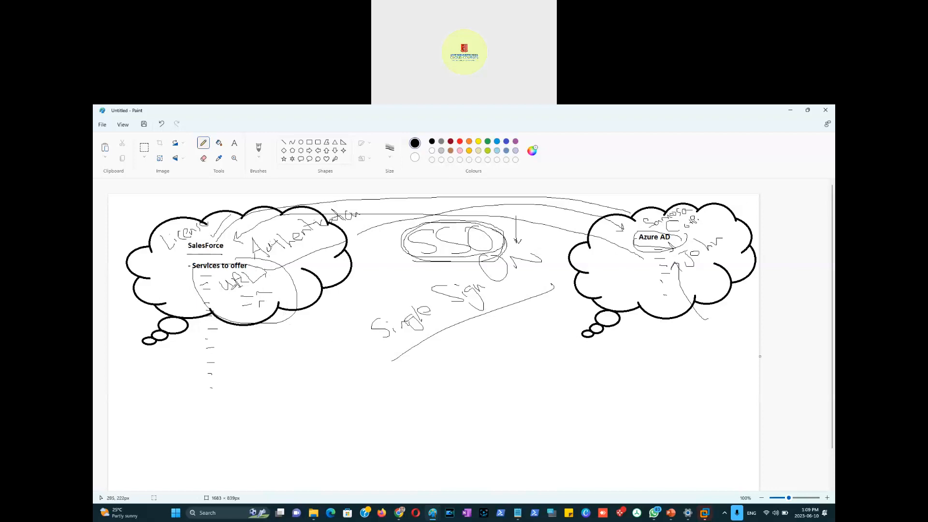
mouse_move(731, 331)
mouse_down()
mouse_move(705, 309)
mouse_move(685, 267)
mouse_up()
mouse_move(381, 368)
mouse_down()
mouse_move(470, 328)
mouse_move(569, 263)
mouse_move(431, 251)
mouse_move(360, 358)
mouse_move(384, 359)
mouse_up()
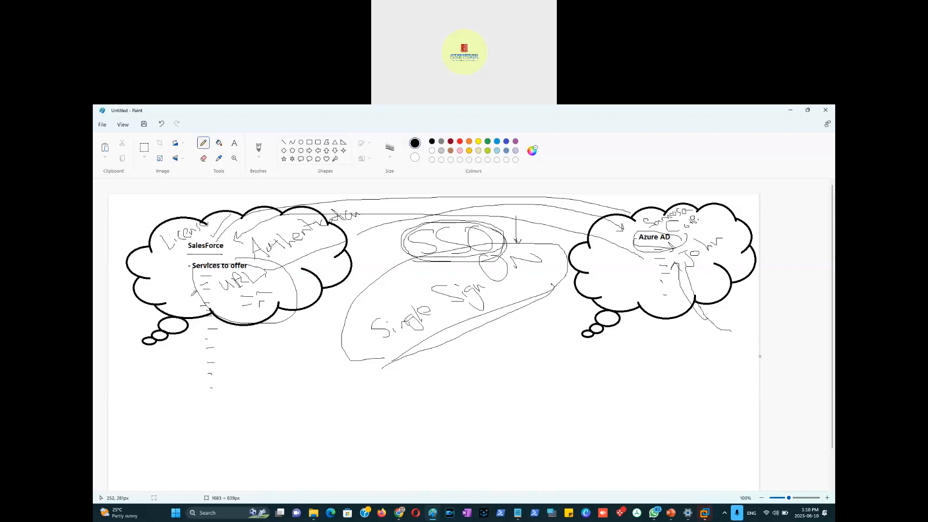
drag(206, 333, 208, 332)
drag(207, 340, 219, 359)
key(super+Tab)
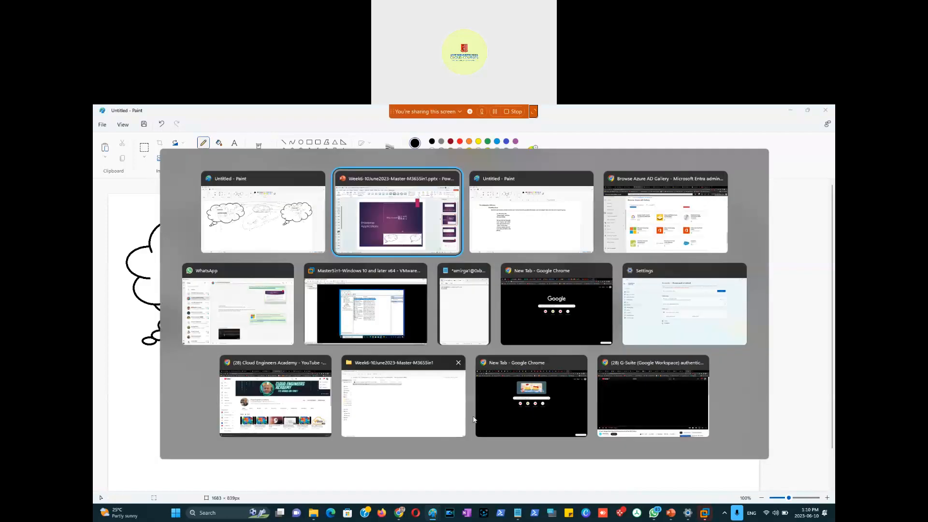
key(Right)
key(Right)
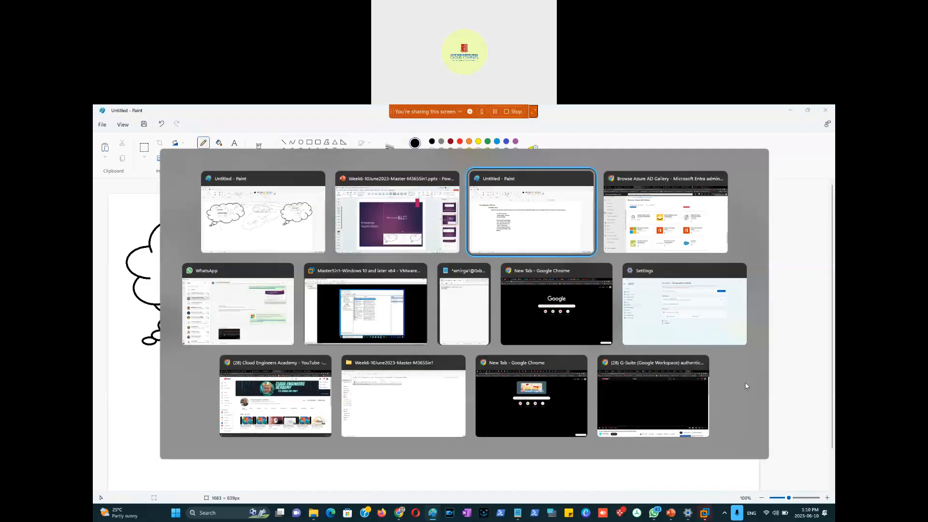
key(Return)
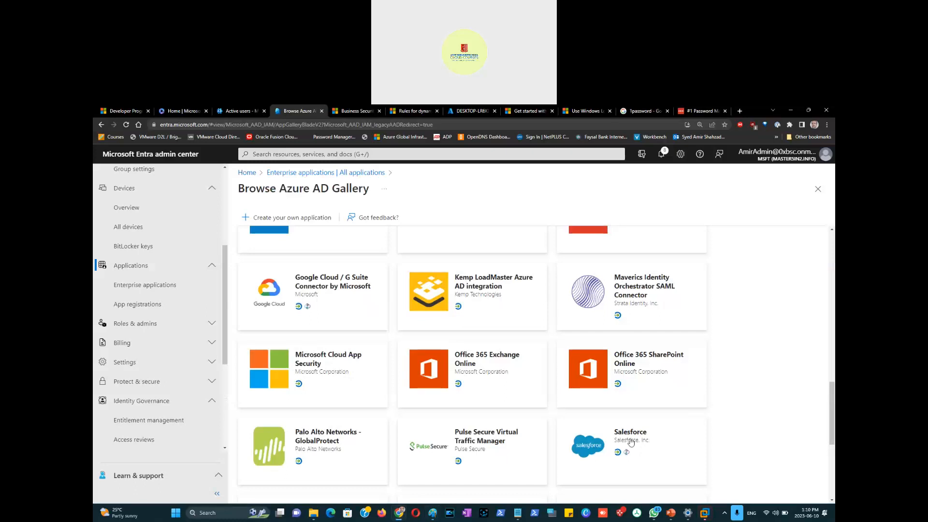
scroll(638, 440, down, 2)
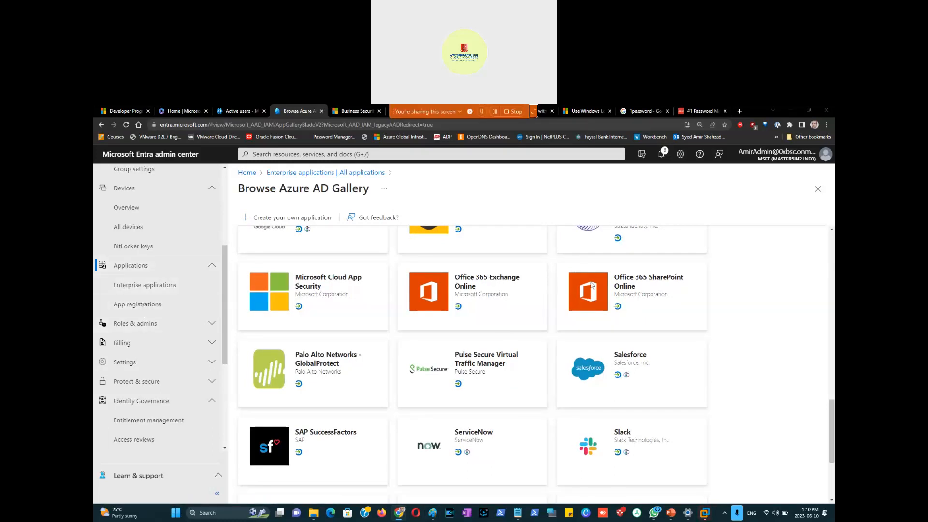
key(alt+Tab)
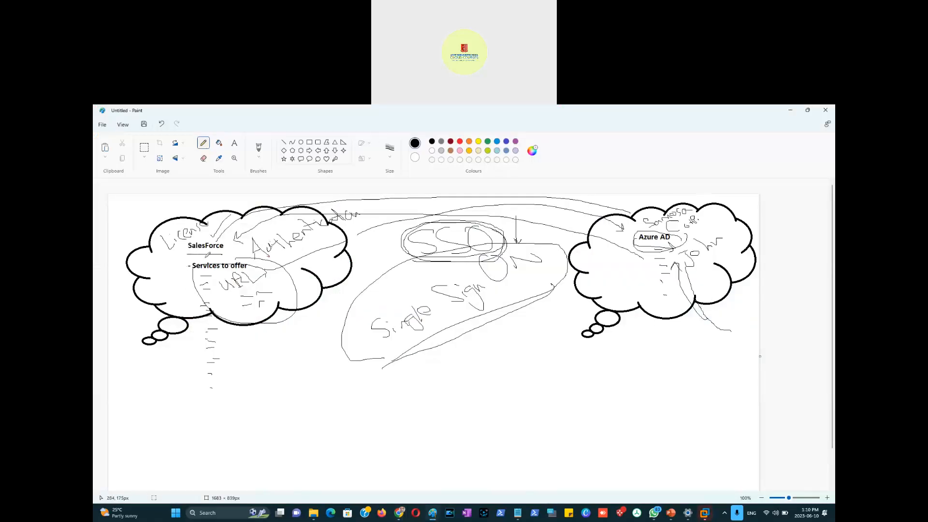
- Draw a path from SalesForce around the SSO shape to Azure AD, labelled 'Connector'
drag(189, 266, 190, 266)
mouse_move(235, 274)
mouse_down()
mouse_move(304, 362)
mouse_move(467, 357)
mouse_move(619, 277)
mouse_up()
mouse_move(369, 391)
mouse_down()
mouse_move(387, 406)
mouse_move(487, 375)
mouse_move(493, 364)
mouse_up()
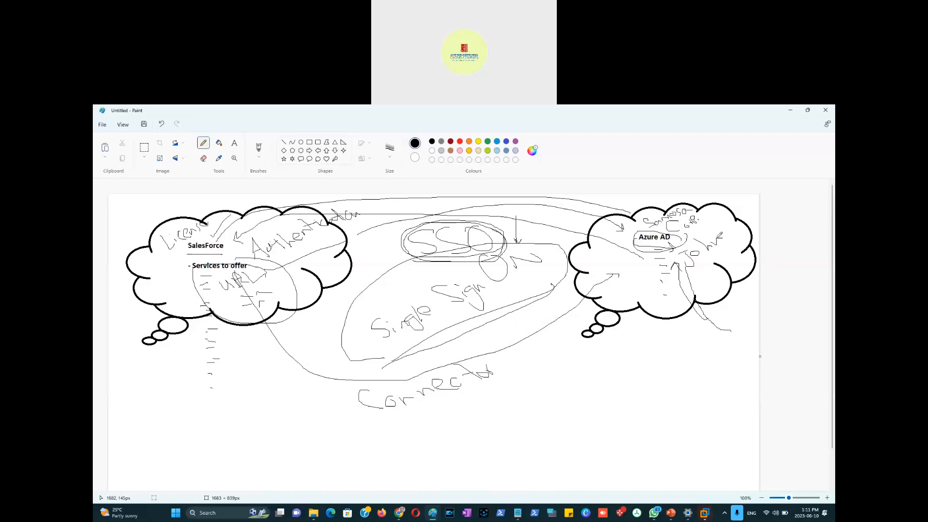
- Write 'Salesforce Connector' under Azure AD with an arrow to SalesForce, then return to the gallery
drag(642, 375, 676, 342)
drag(174, 421, 196, 392)
drag(643, 348, 684, 366)
mouse_move(623, 337)
mouse_down()
mouse_move(629, 355)
mouse_move(660, 331)
mouse_move(653, 358)
mouse_move(680, 342)
mouse_move(684, 350)
mouse_up()
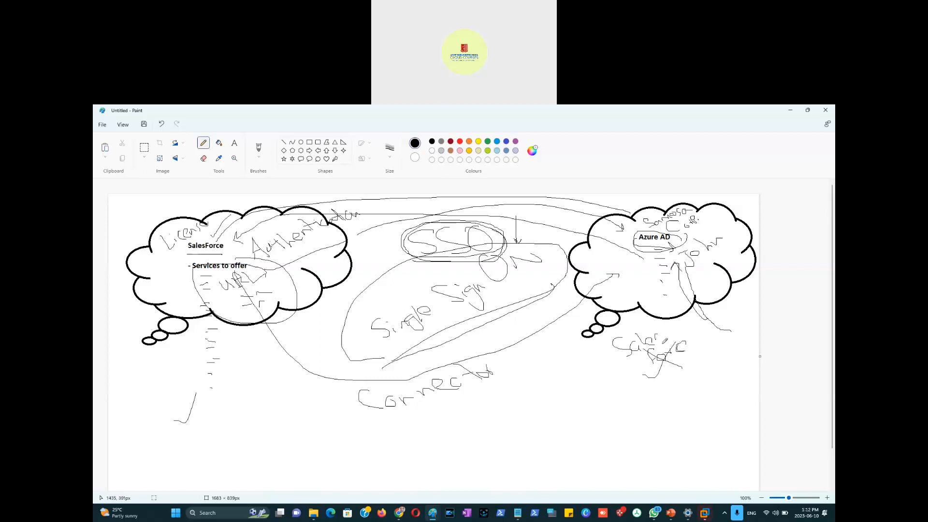
mouse_move(650, 387)
mouse_down()
mouse_move(675, 398)
mouse_move(704, 374)
mouse_move(702, 355)
mouse_move(707, 367)
mouse_move(720, 357)
mouse_move(695, 379)
mouse_up()
mouse_move(615, 354)
mouse_down()
mouse_move(527, 423)
mouse_move(266, 391)
mouse_move(235, 348)
mouse_move(250, 341)
mouse_up()
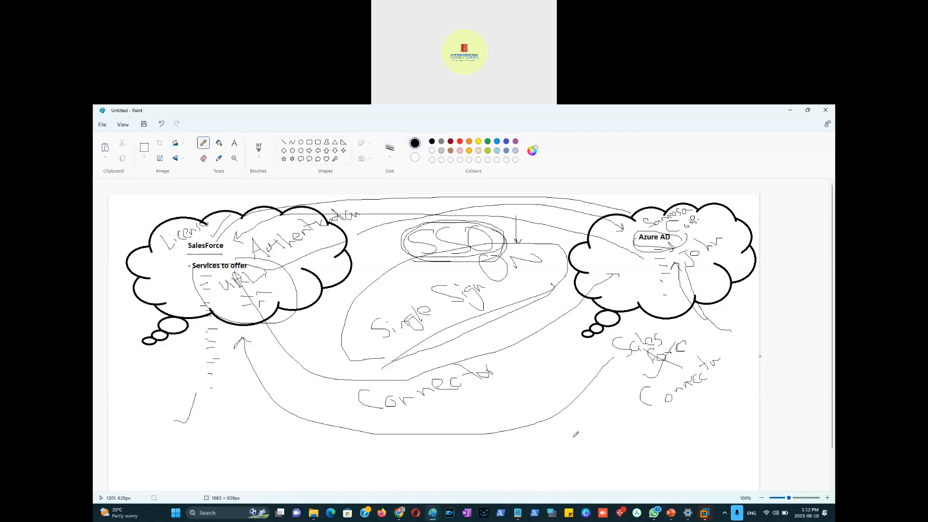
key(alt+Tab)
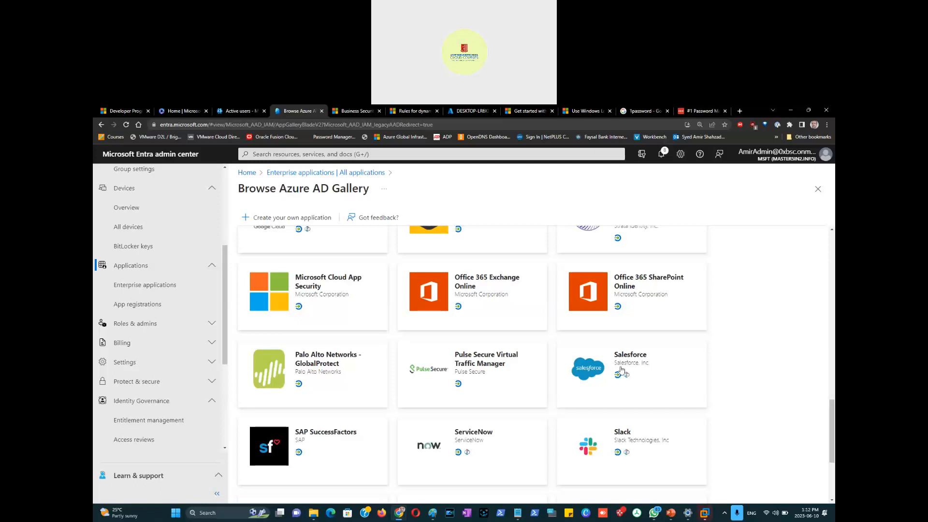
- Open the Salesforce app's details pane from the Azure AD Gallery
click(621, 369)
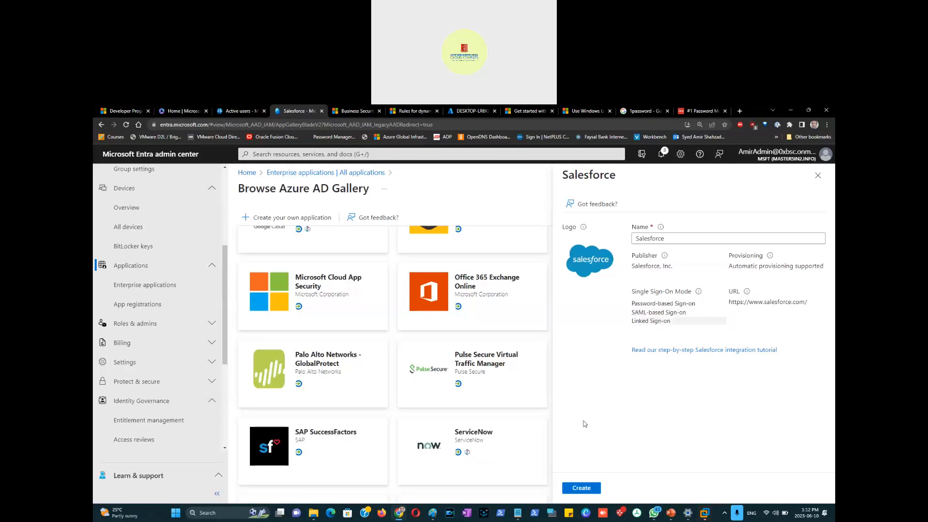
click(579, 489)
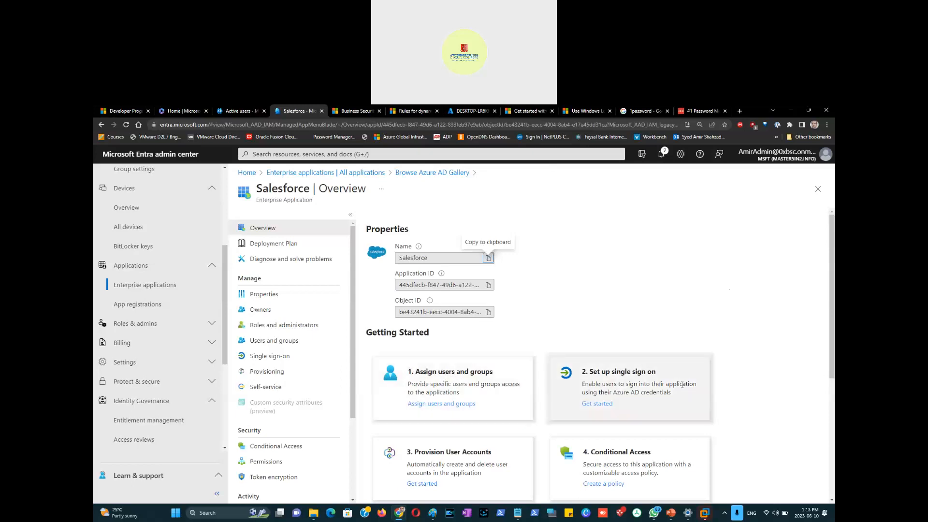
scroll(451, 394, down, 2)
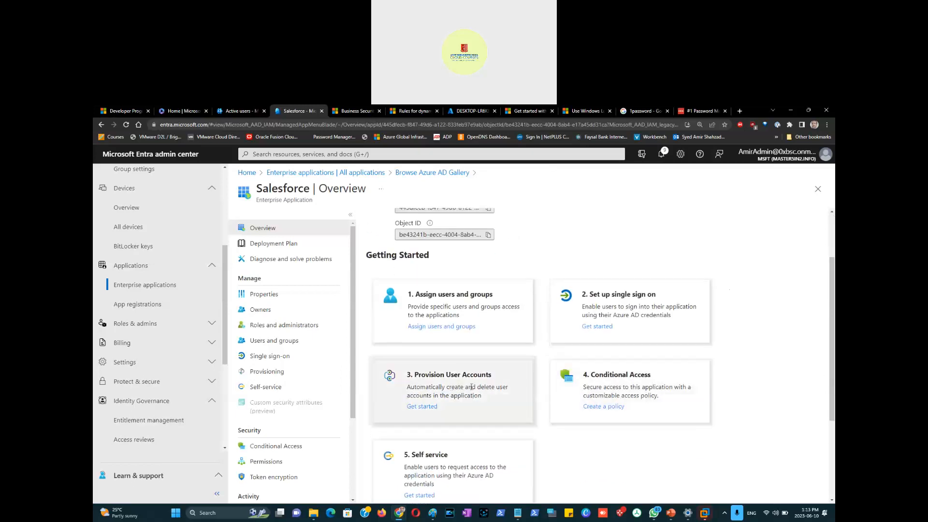
scroll(640, 366, down, 1)
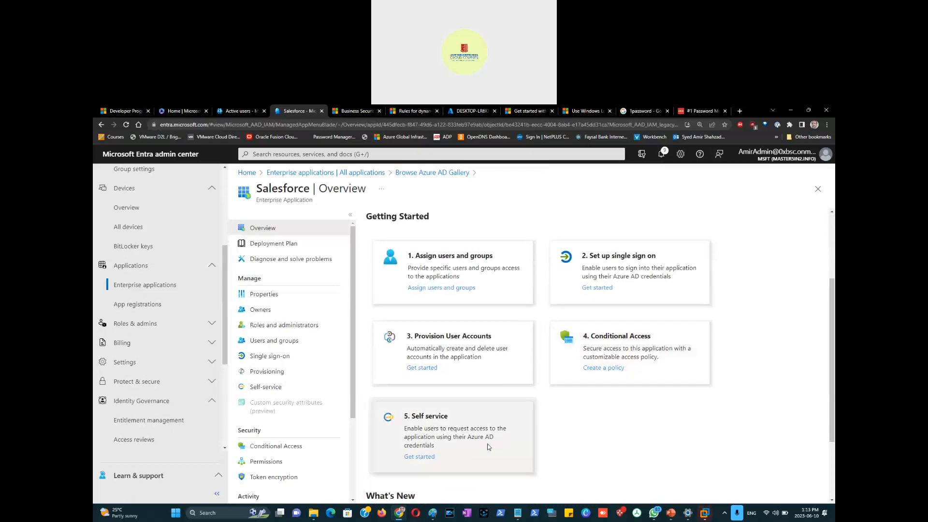
scroll(467, 437, down, 2)
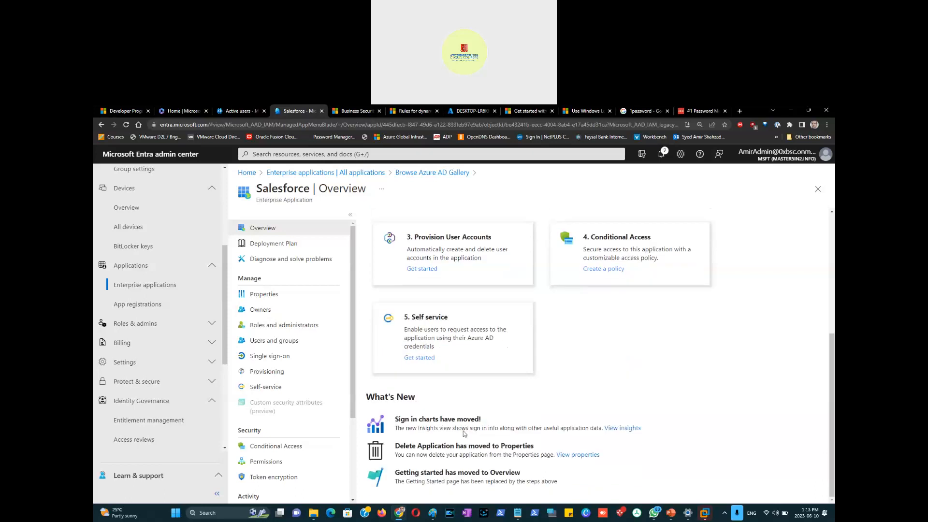
scroll(362, 283, up, 3)
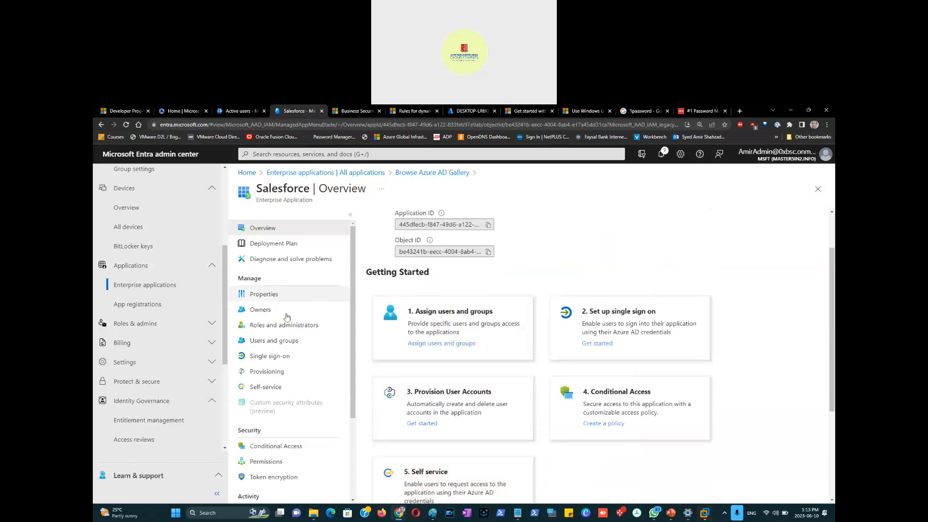
- Return to All applications, refresh so Salesforce appears, and open a new browser tab
click(300, 173)
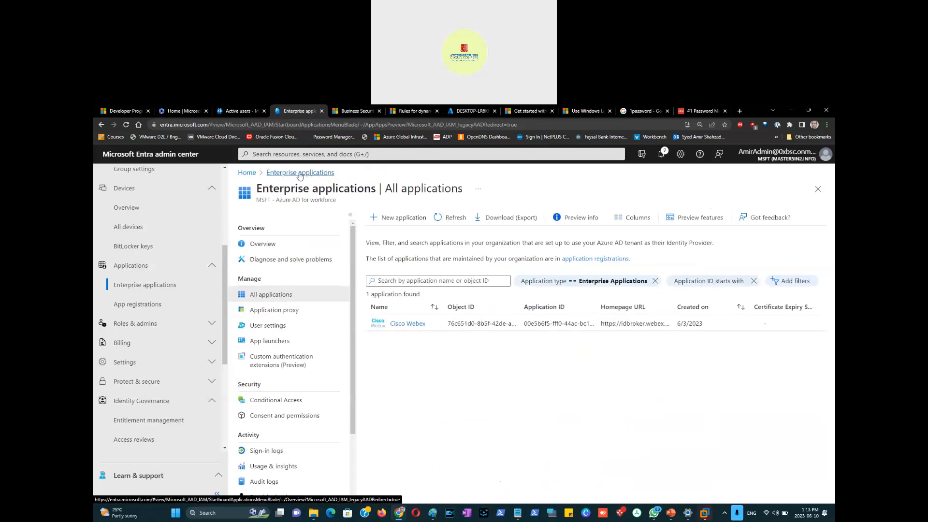
click(449, 219)
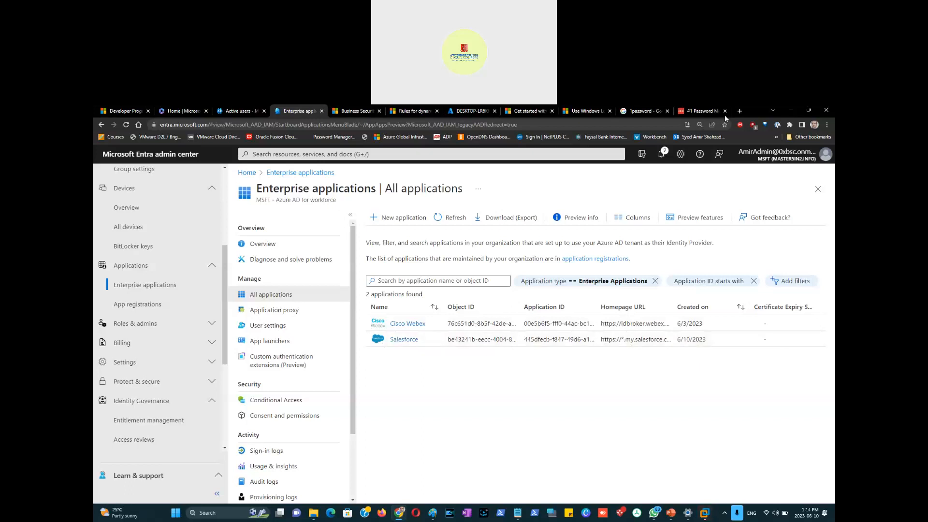
click(739, 111)
- Search Google for 'salesforce' and open the salesforce.com/ca homepage
text(sa)
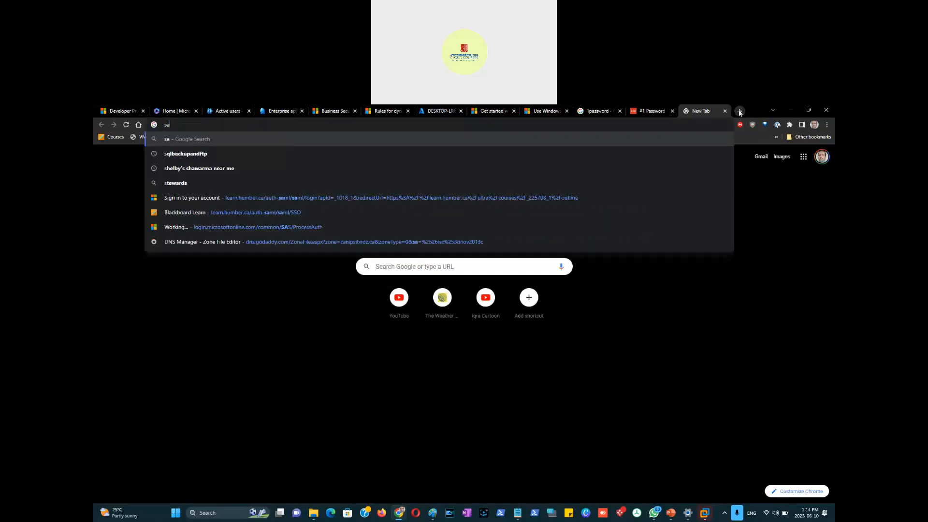
text(lesforce)
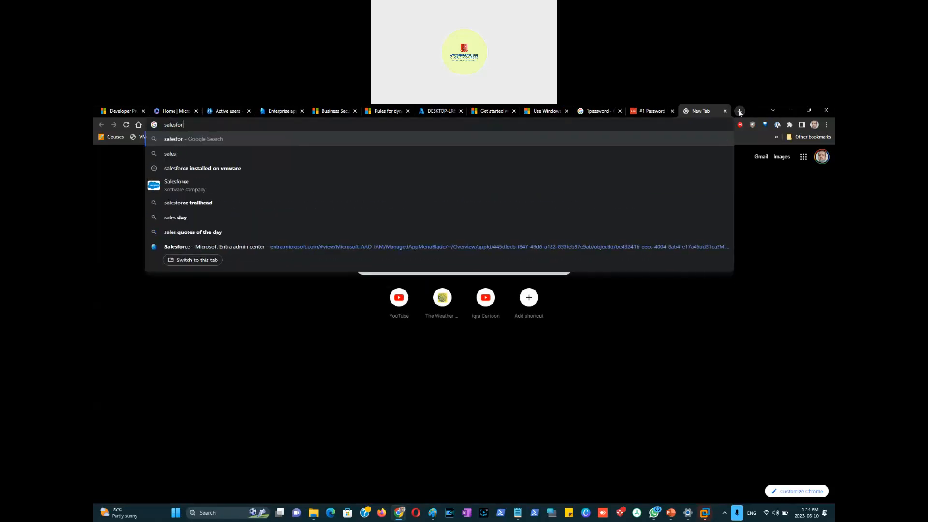
key(Return)
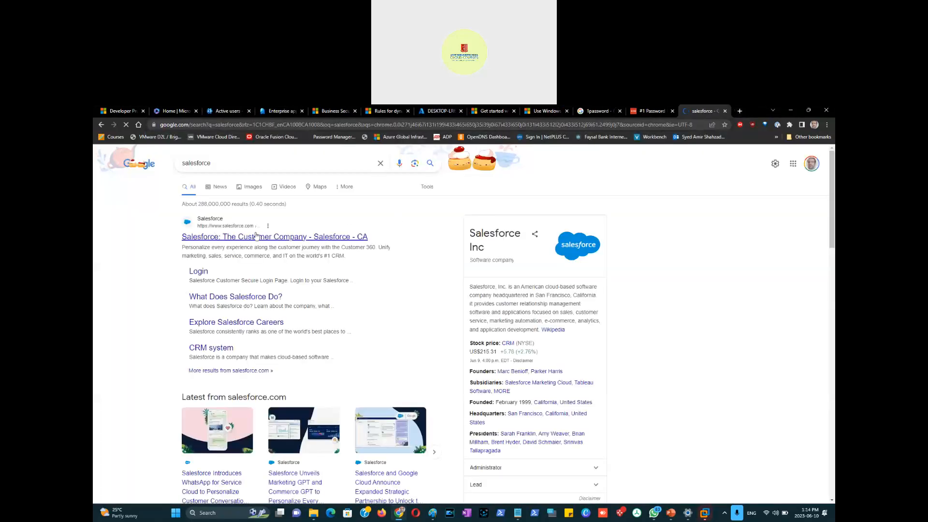
click(255, 238)
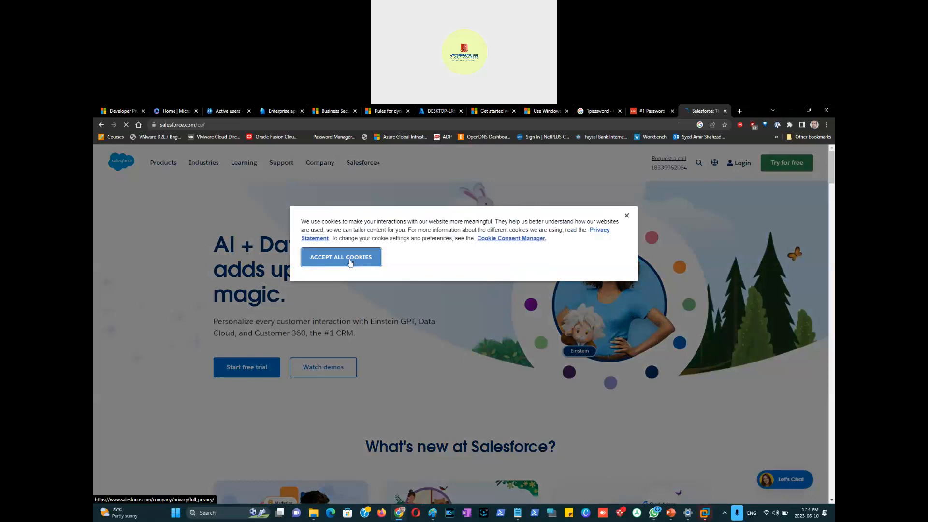
- Accept Salesforce's cookies, view the free trial signup, return home, then go back to Enterprise applications
click(350, 257)
click(739, 164)
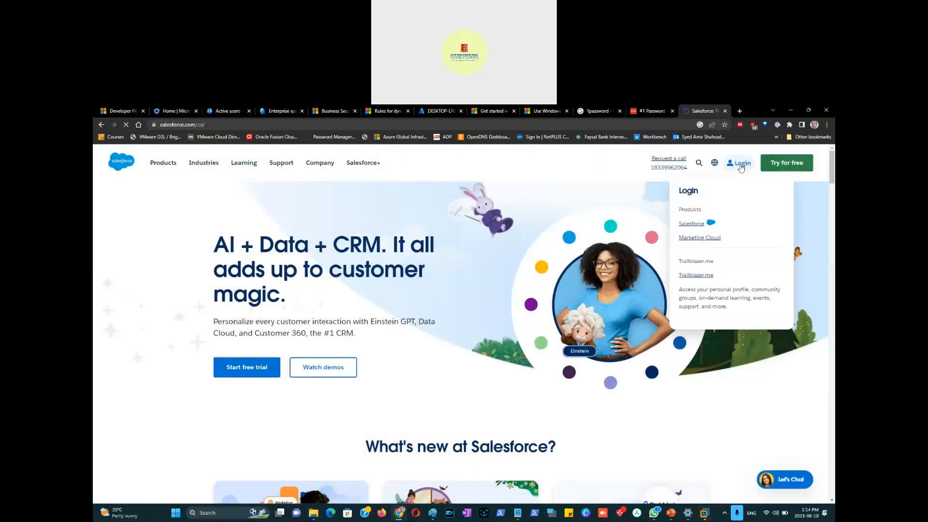
click(785, 167)
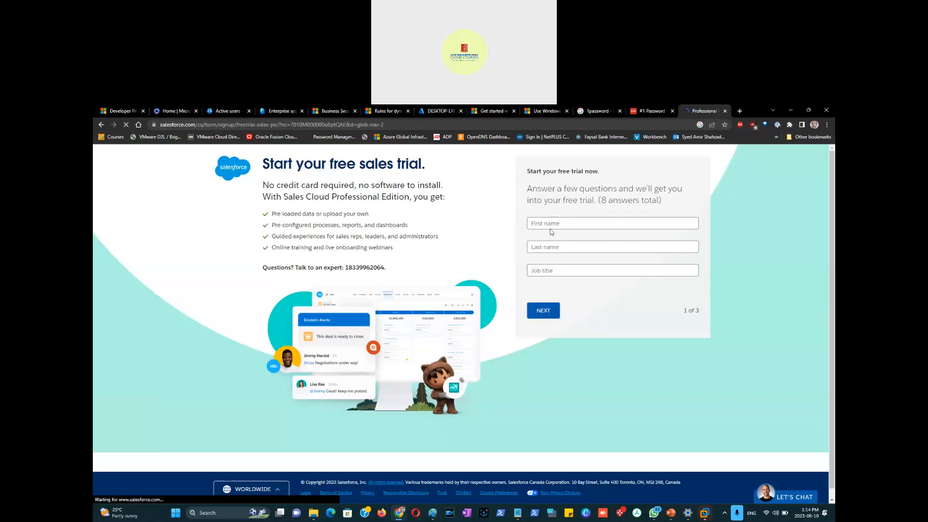
click(101, 125)
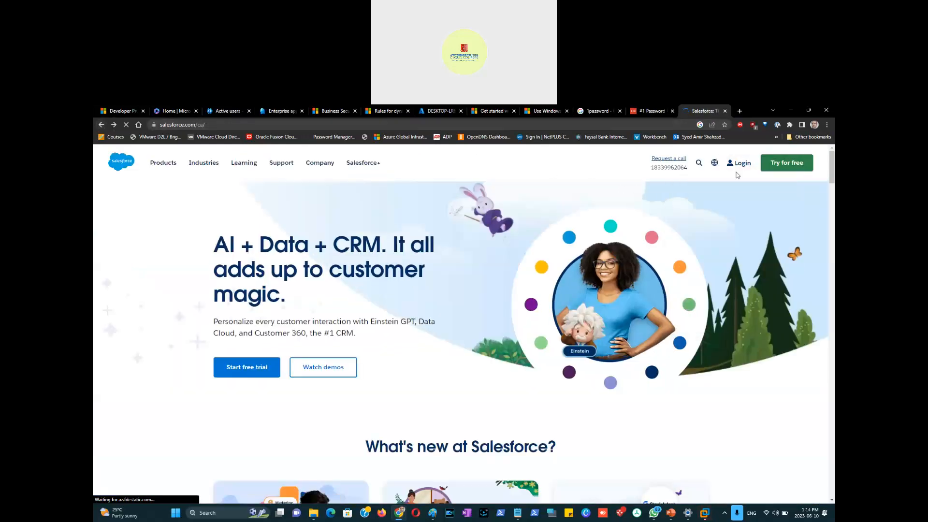
mouse_move(743, 167)
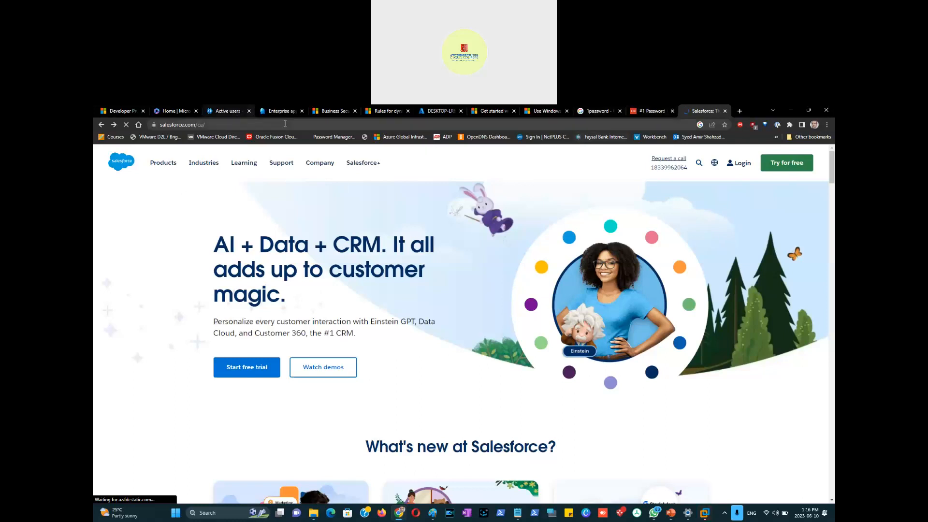
click(270, 114)
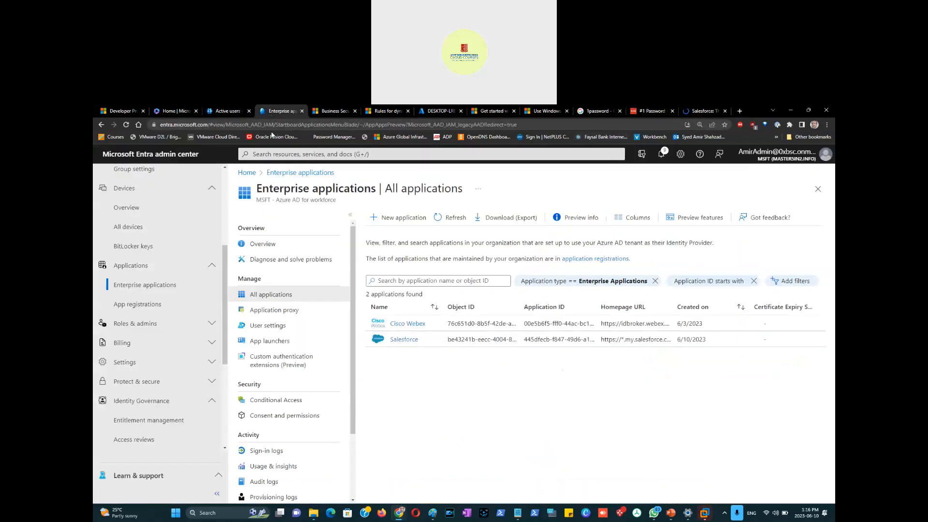
- Open the Salesforce enterprise app and look over its Overview and Getting Started steps
click(395, 342)
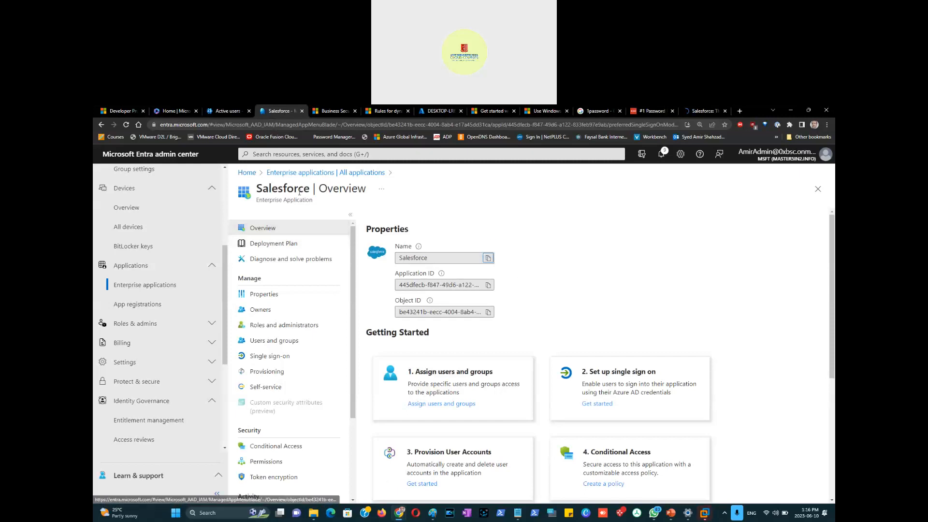
scroll(538, 287, down, 2)
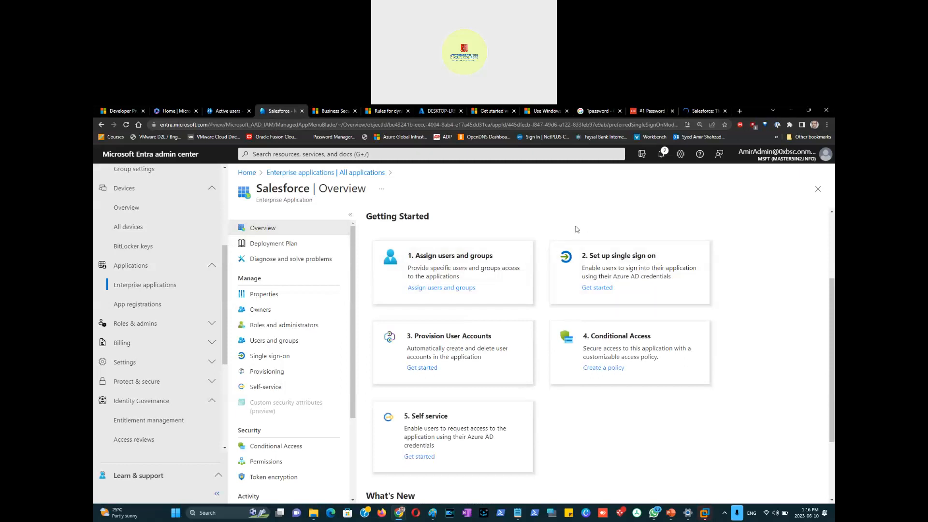
scroll(575, 246, up, 2)
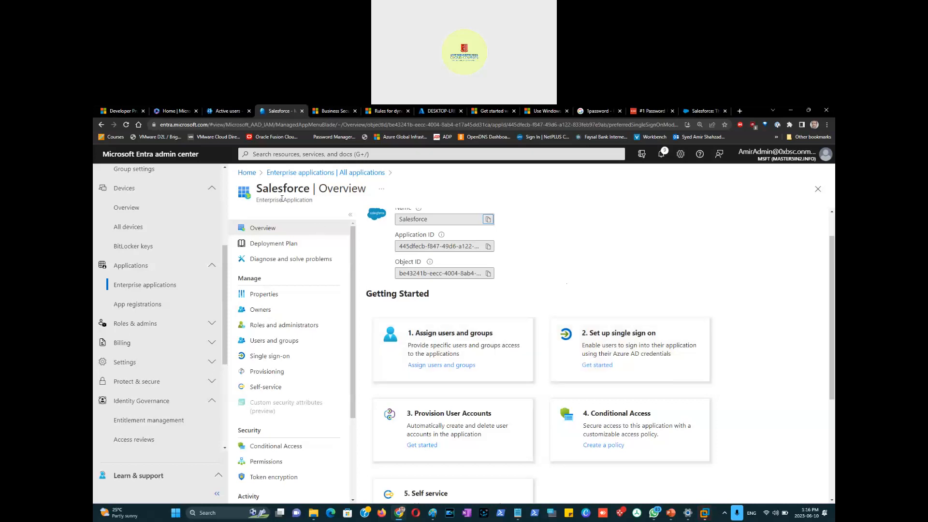
- Open Salesforce's SSO method choices (Disabled, SAML, Password-based, Linked) and highlight 'only one account.'
click(597, 367)
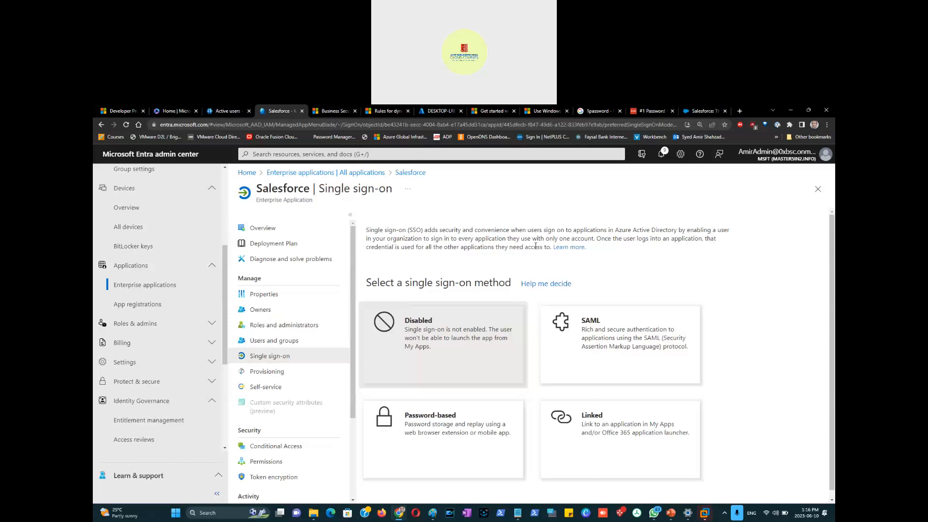
drag(545, 239, 596, 241)
scroll(421, 287, down, 1)
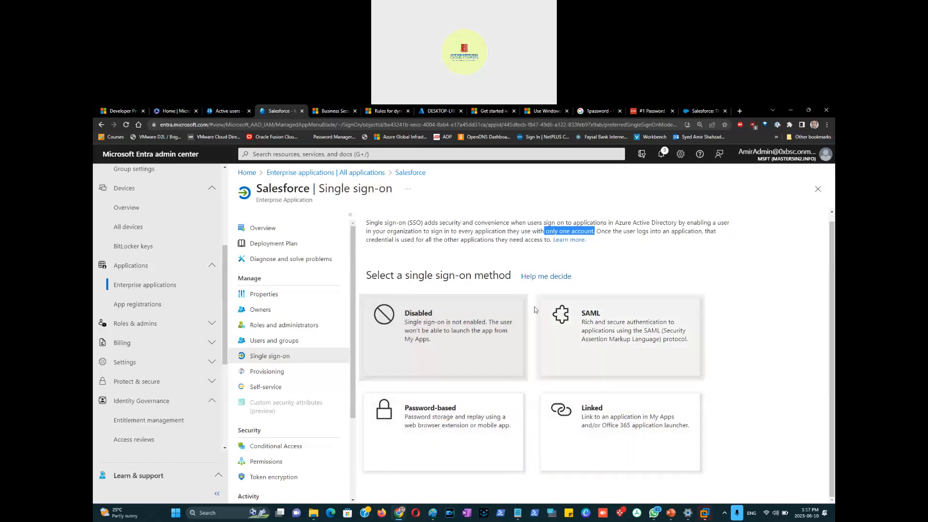
- Open the 'Plan a single sign-on deployment' article and scroll to the SSO options flowchart
click(566, 241)
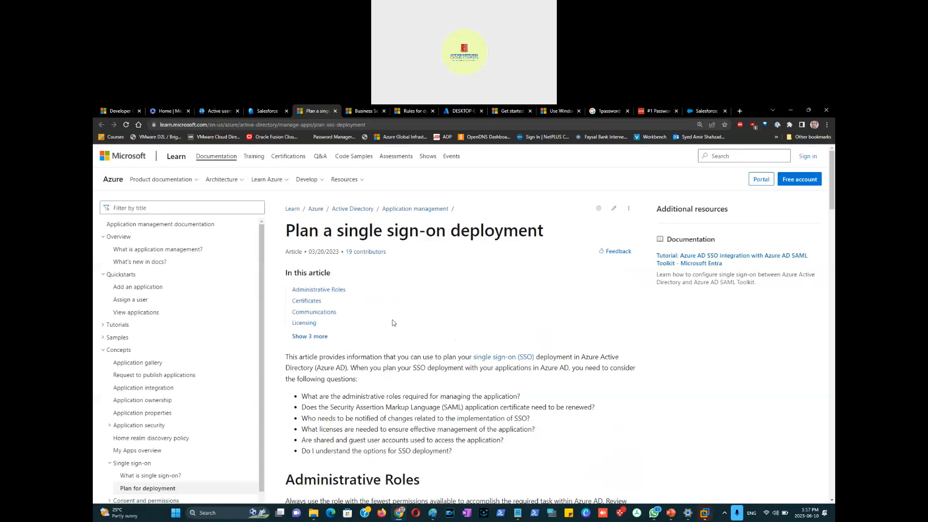
scroll(395, 323, down, 3)
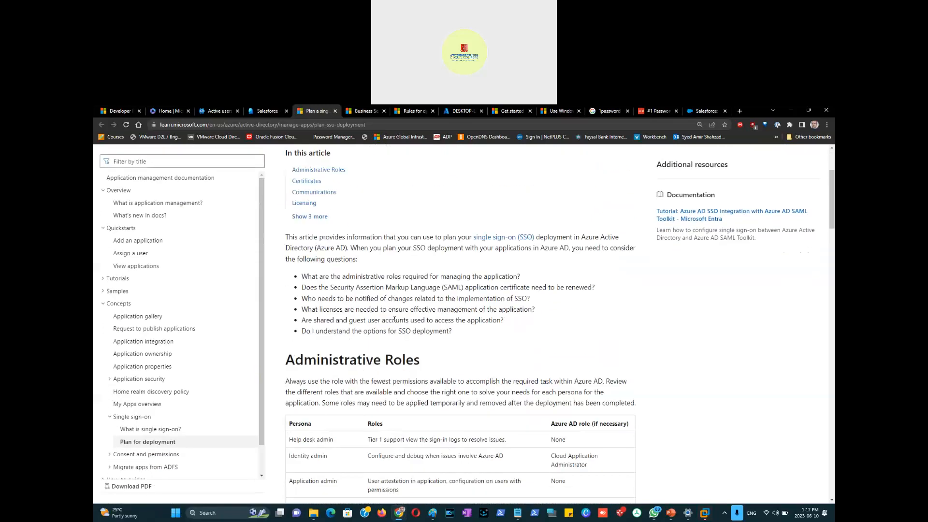
scroll(394, 319, down, 3)
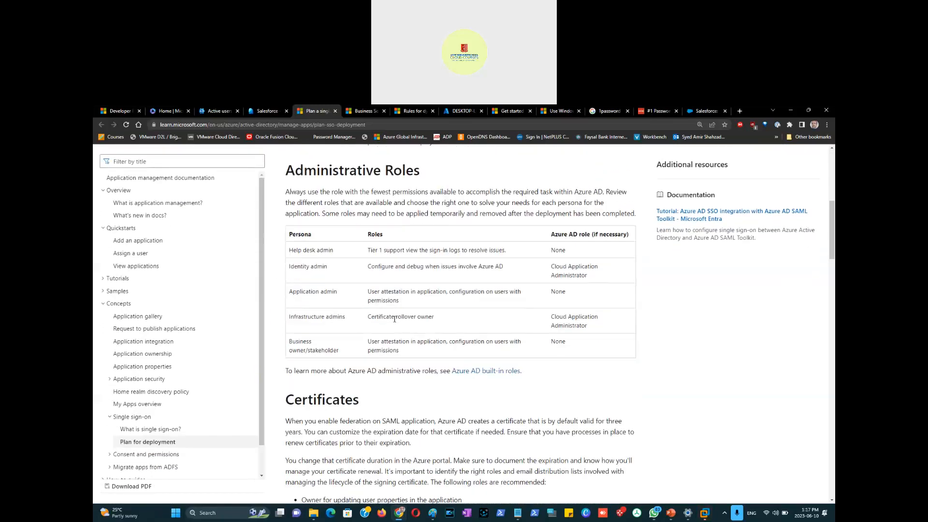
scroll(394, 320, down, 5)
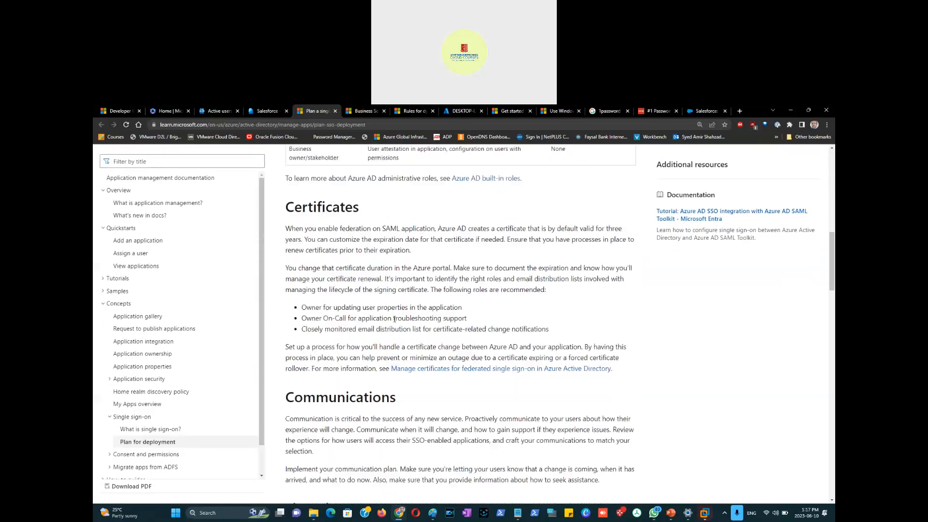
scroll(394, 319, down, 6)
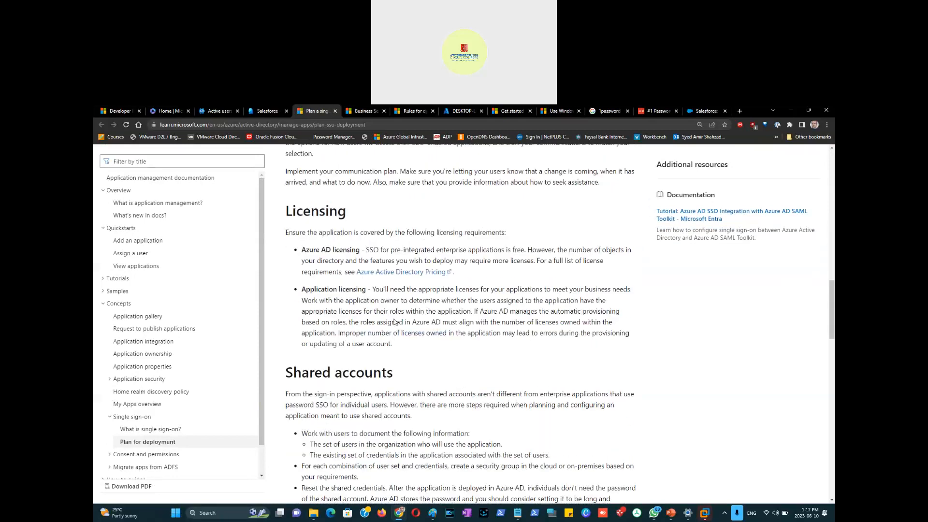
scroll(393, 319, down, 4)
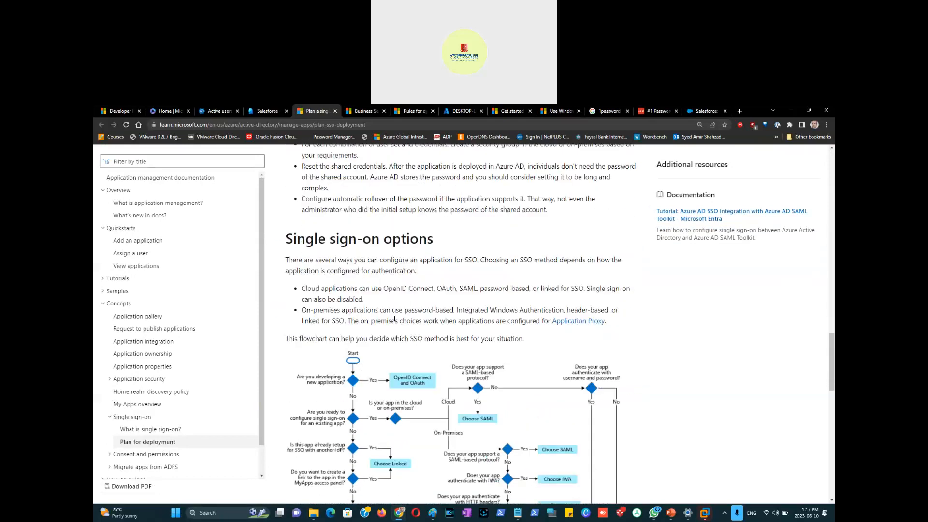
scroll(389, 285, down, 2)
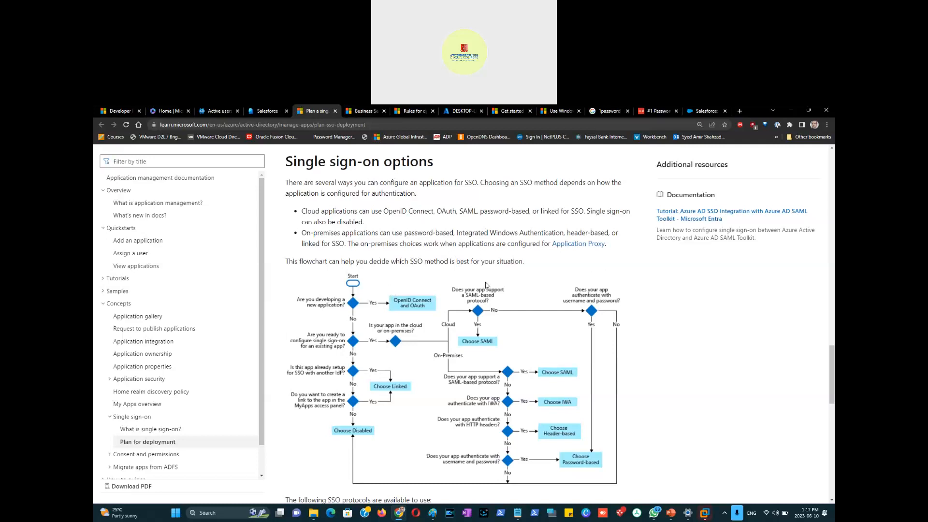
- Highlight the cloud and on-premises SSO option text, then scroll to the SSO protocols list
drag(362, 182, 423, 196)
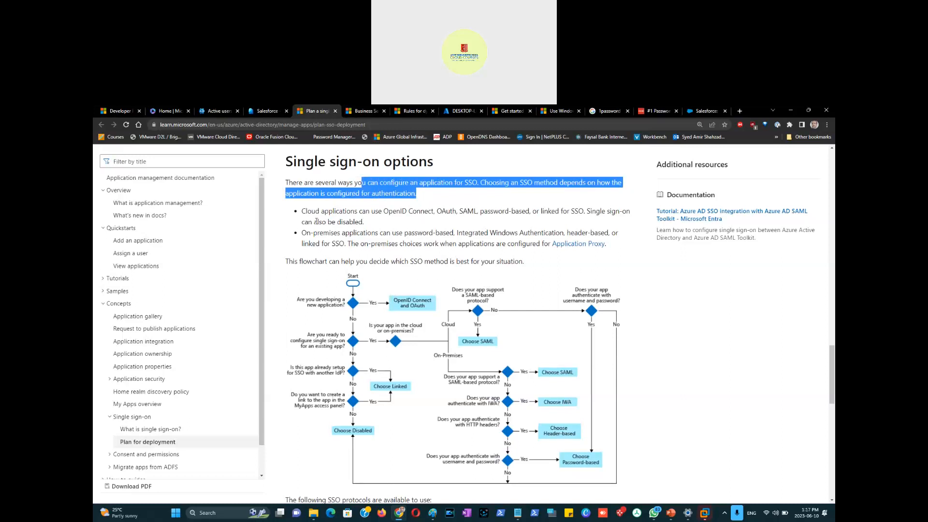
drag(302, 211, 488, 244)
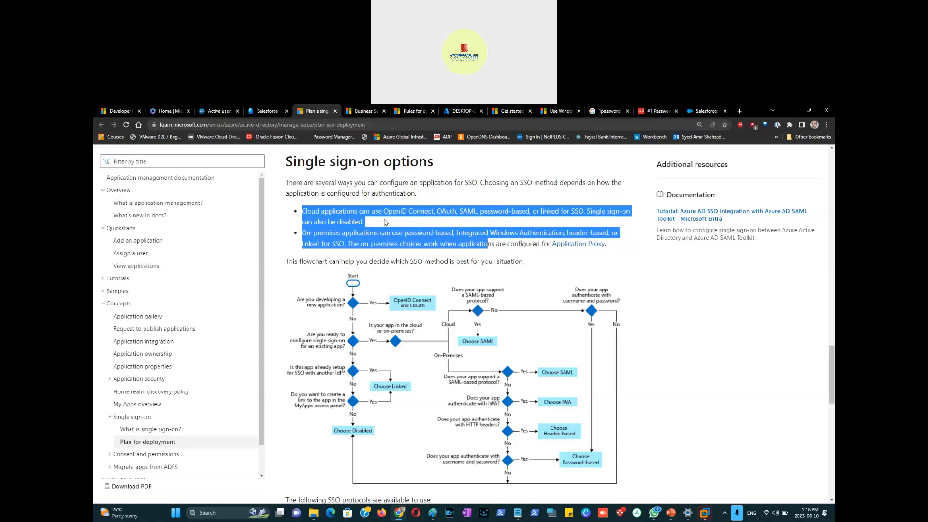
click(382, 210)
drag(387, 211, 623, 210)
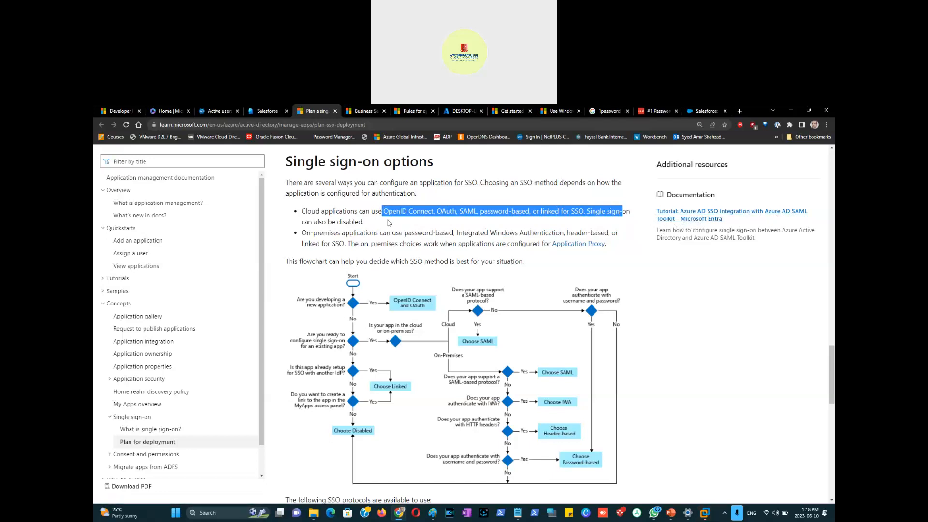
scroll(327, 259, down, 5)
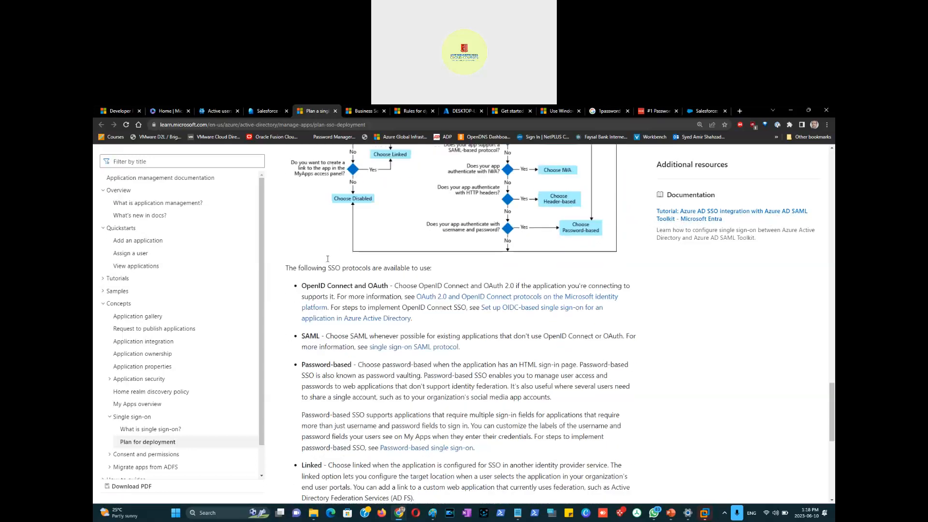
- Select the article's web address and switch to the PowerPoint deck on slide 18
scroll(327, 261, down, 2)
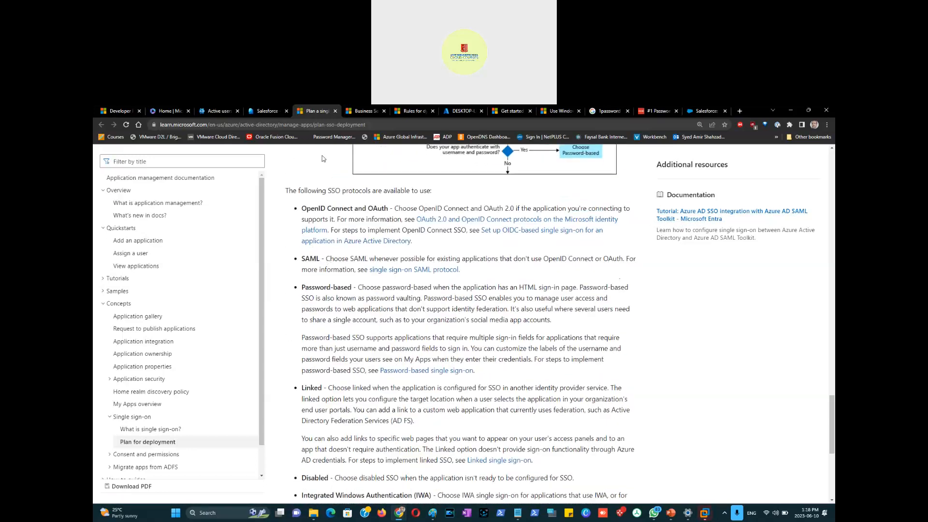
click(374, 125)
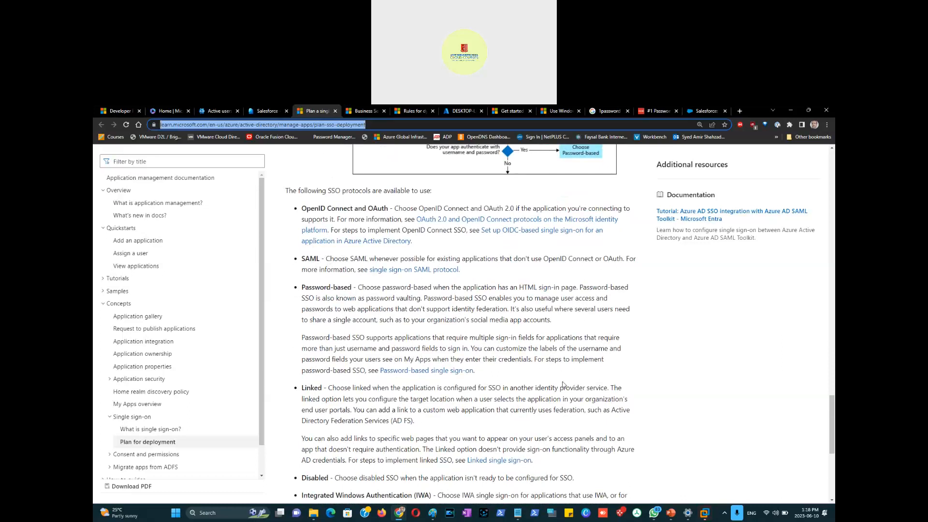
click(673, 515)
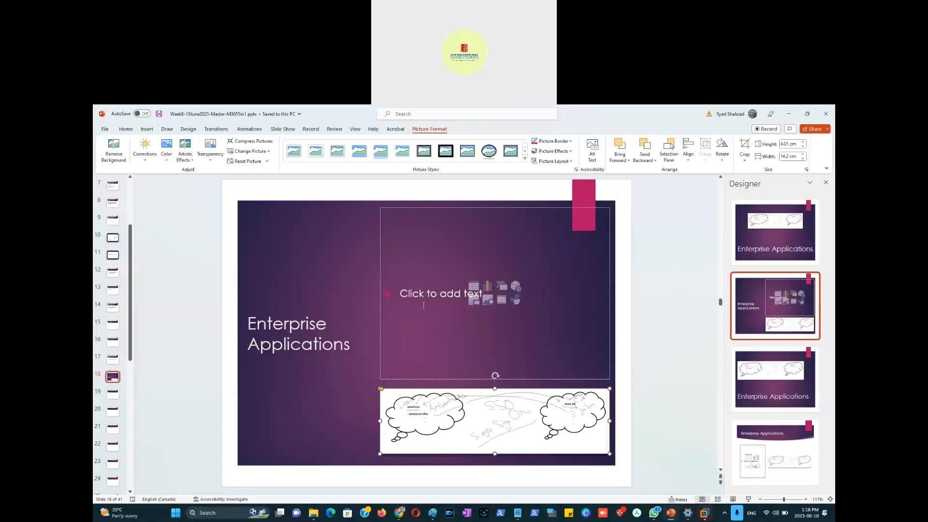
- Start slide 18's bullet: 'Different ways an SSO can be configured between Azure AD and an…'
click(428, 266)
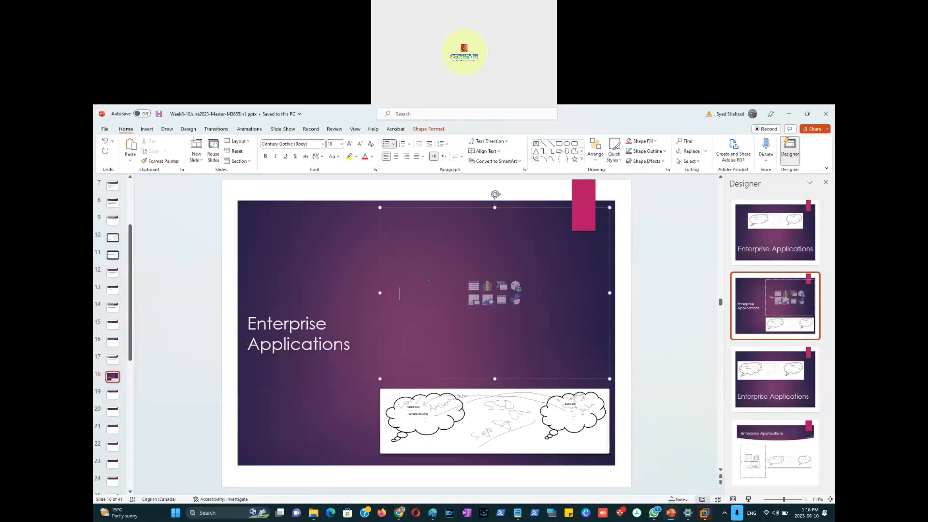
text(Differe)
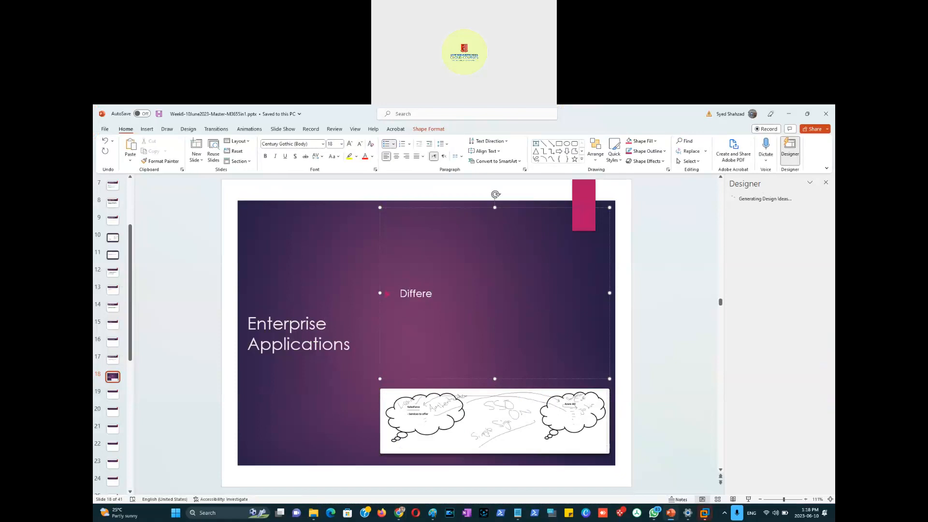
text(nt ways an SSO can be configured)
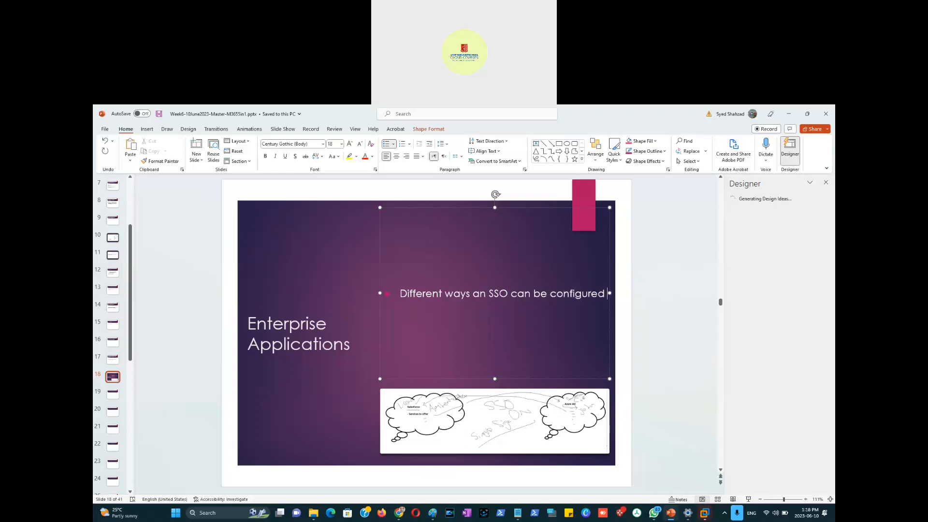
text( between Azu)
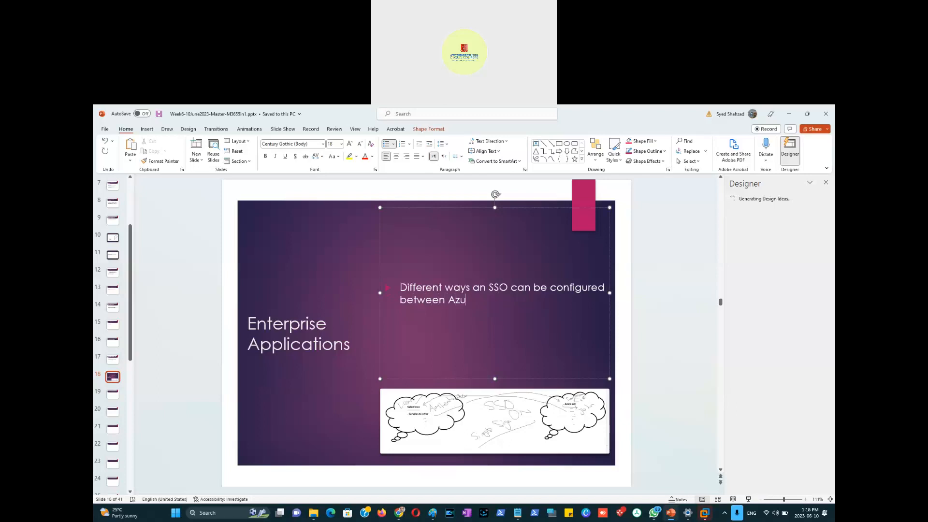
text(re)
key(BackSpace)
text(e AD and anoth)
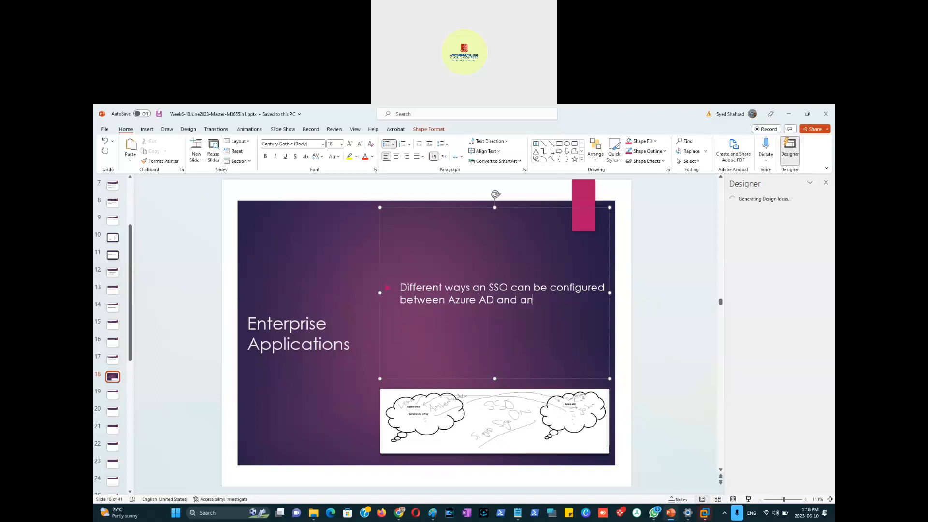
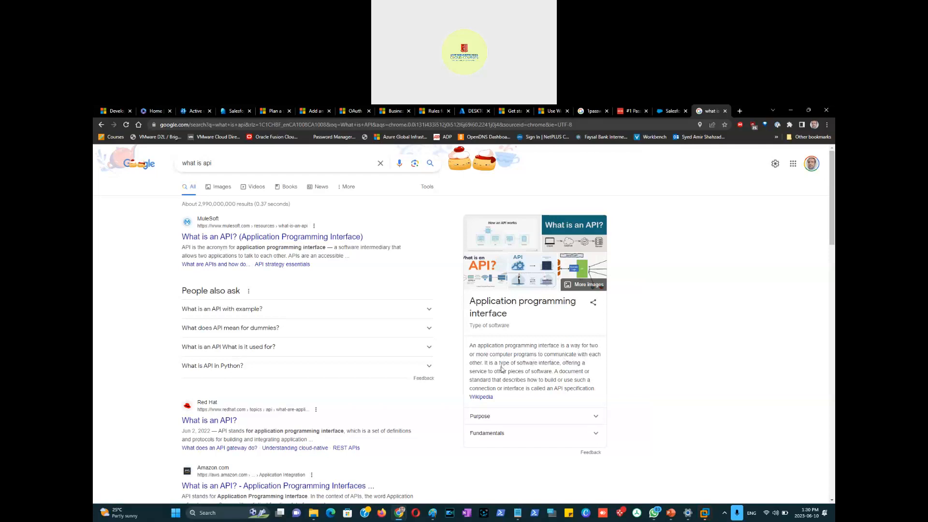
- Highlight parts of the API definition, including the word 'standard'
drag(560, 363, 599, 392)
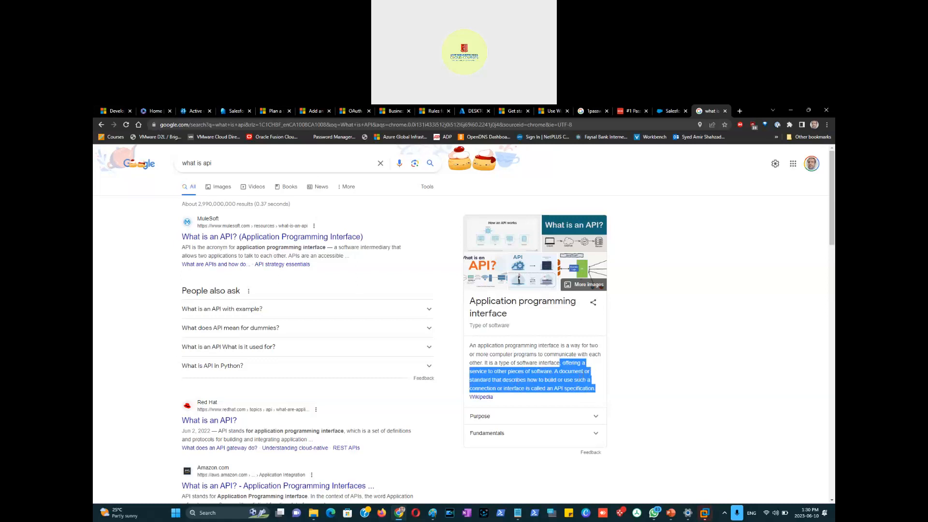
click(563, 372)
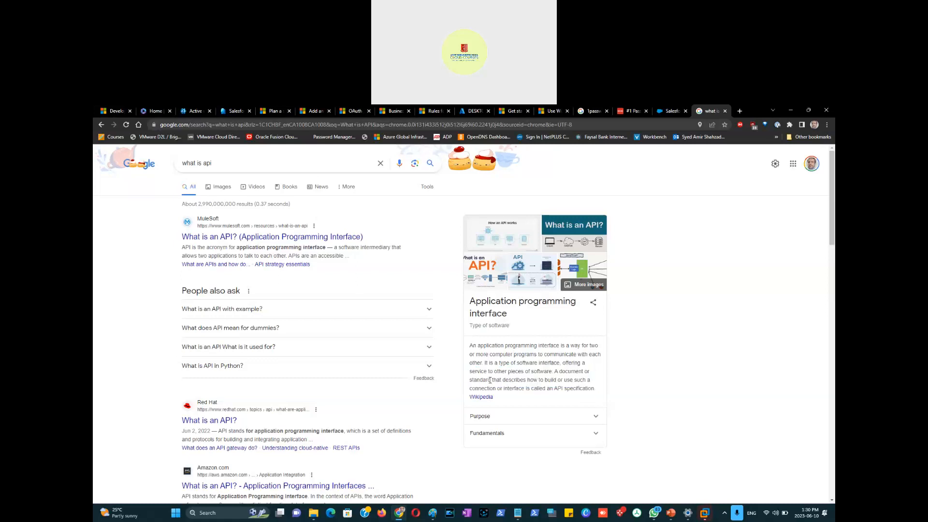
double_click(490, 381)
click(150, 261)
- Open the three API explainer videos, including 'What is an API?' and Simply Explained, in new tabs, and view the first
scroll(153, 262, down, 5)
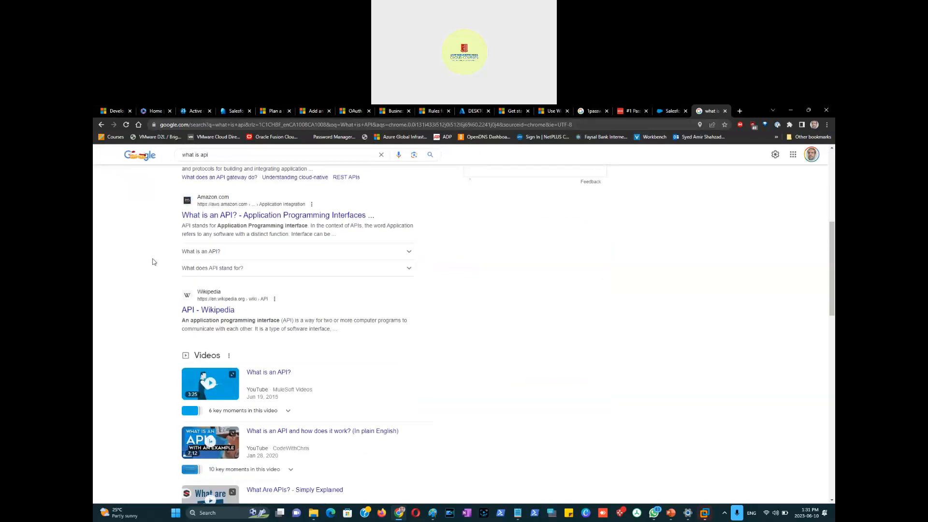
scroll(153, 262, down, 2)
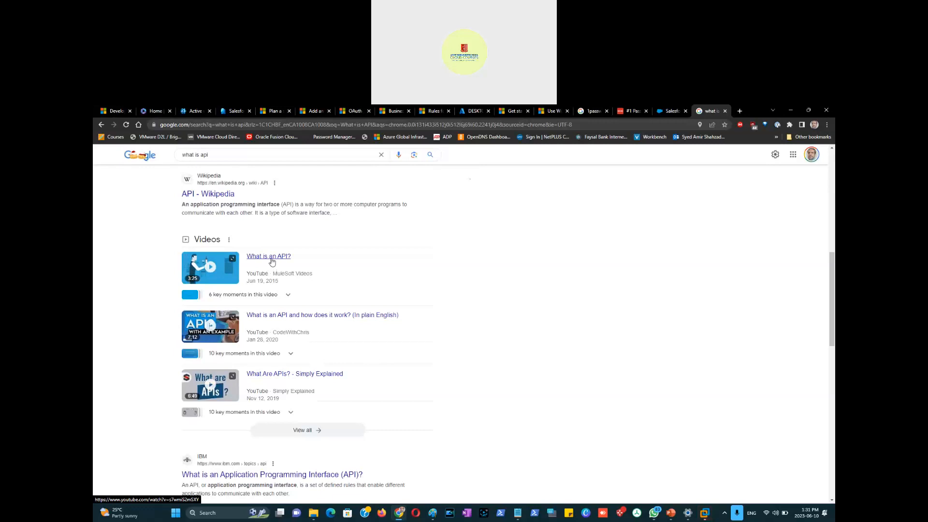
right_click(272, 262)
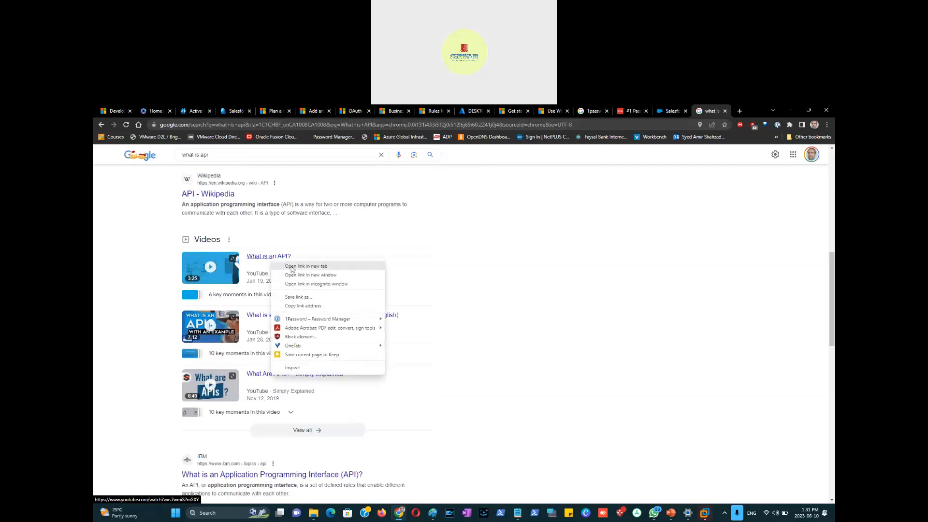
click(292, 266)
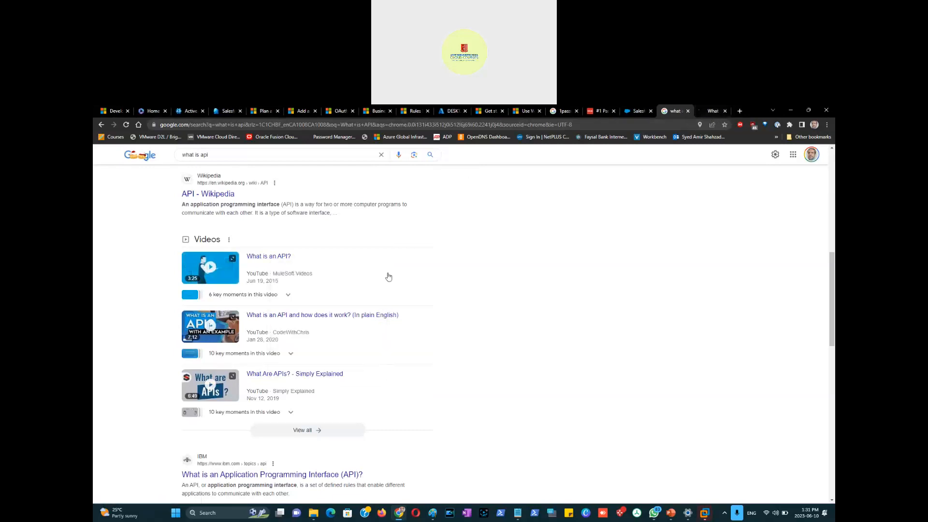
right_click(304, 314)
click(336, 340)
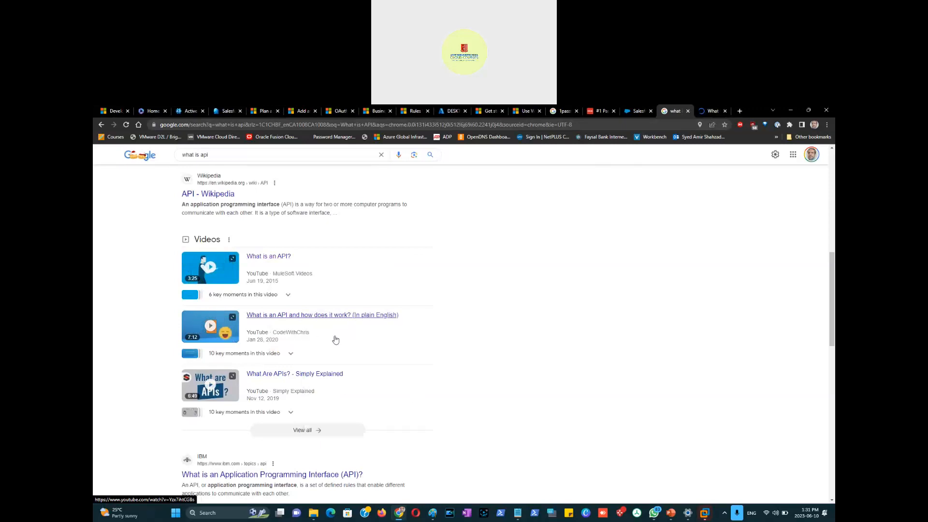
right_click(295, 374)
click(364, 267)
click(641, 114)
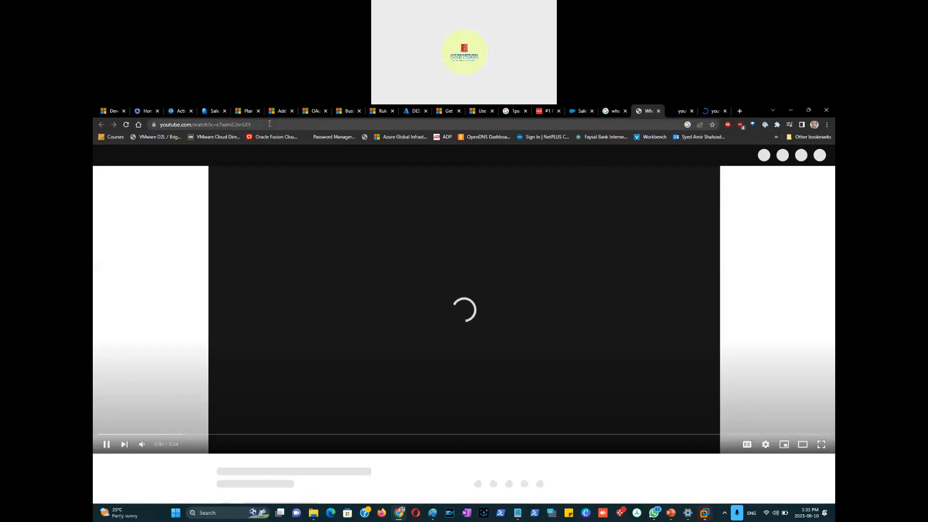
- Pause the MuleSoft video and copy the first two API videos' web addresses
click(271, 125)
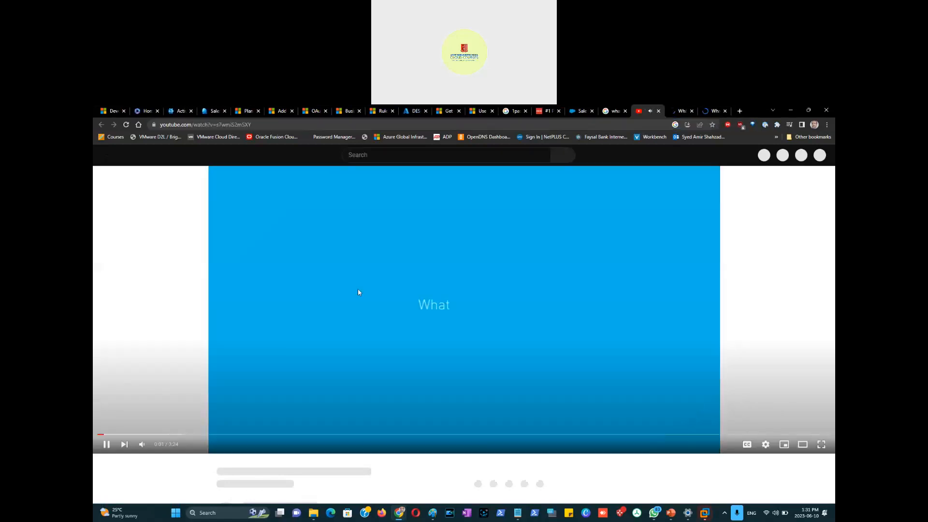
click(358, 289)
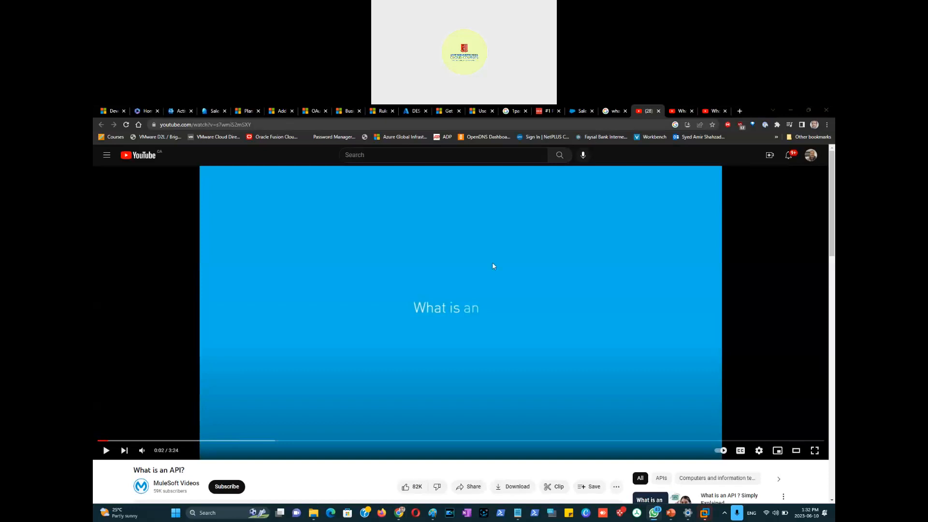
click(679, 110)
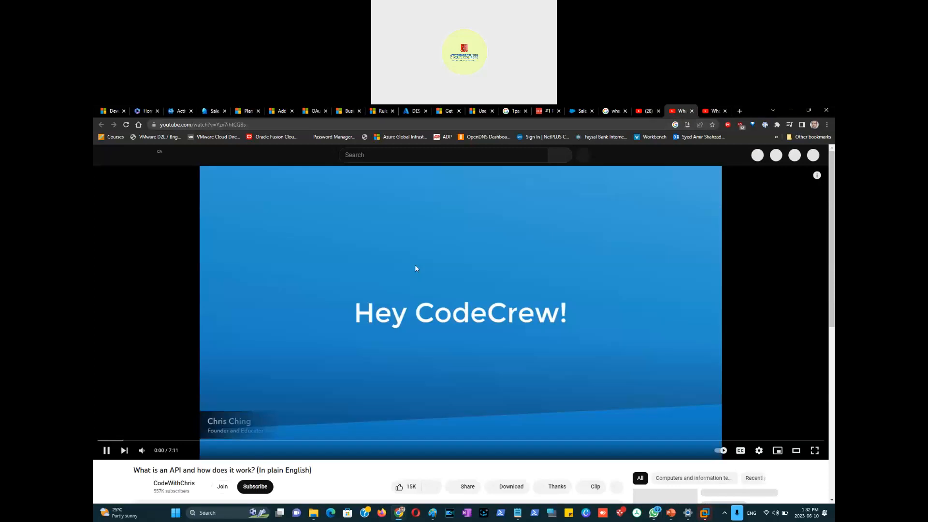
click(273, 125)
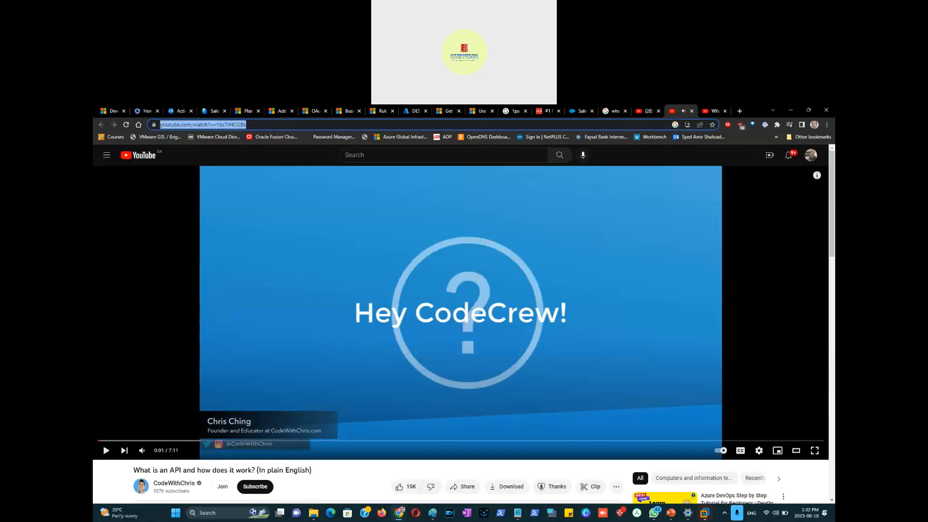
key(alt+Tab)
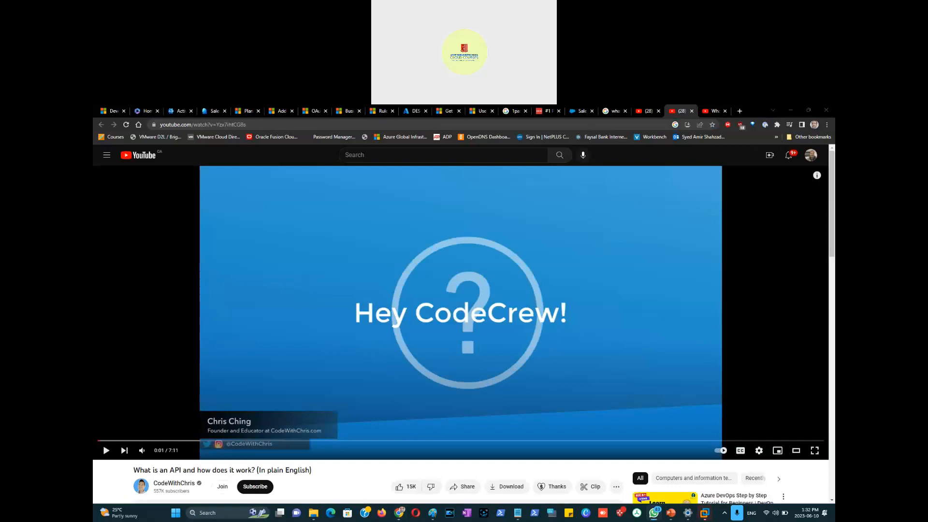
- Pause the Simply Explained video, copy its web address, and bring up the PowerPoint deck
click(709, 110)
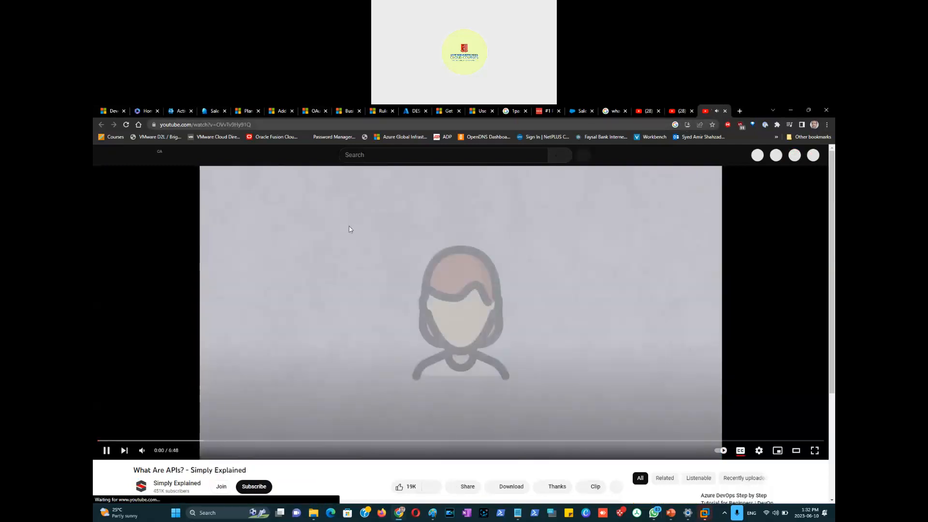
click(311, 217)
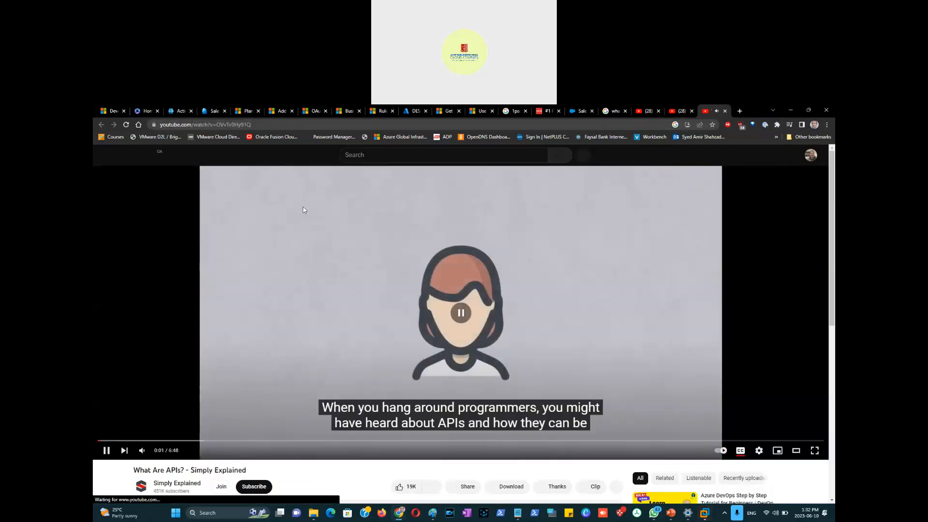
click(276, 124)
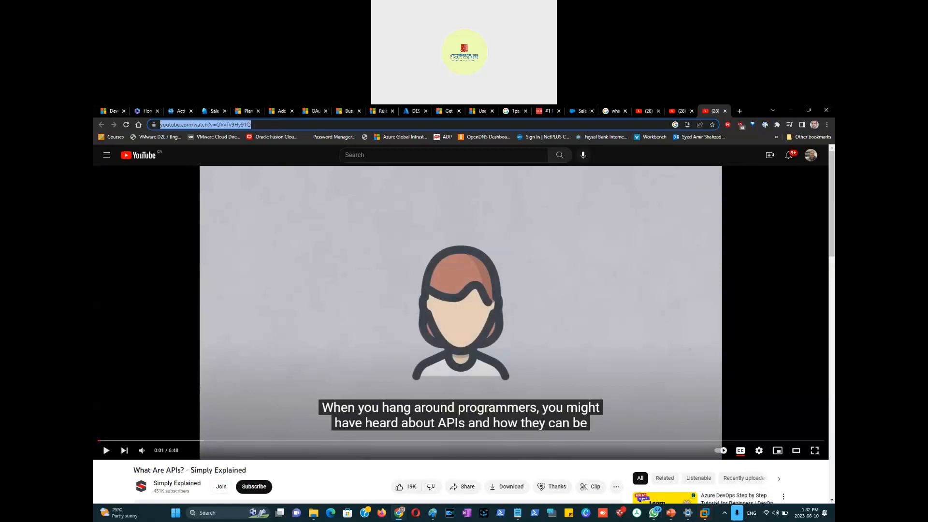
key(alt+Tab)
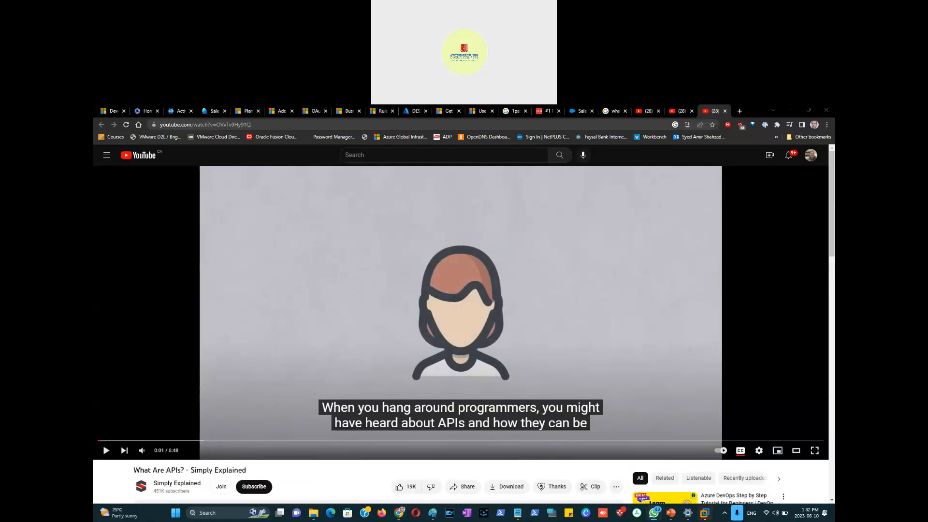
mouse_move(671, 514)
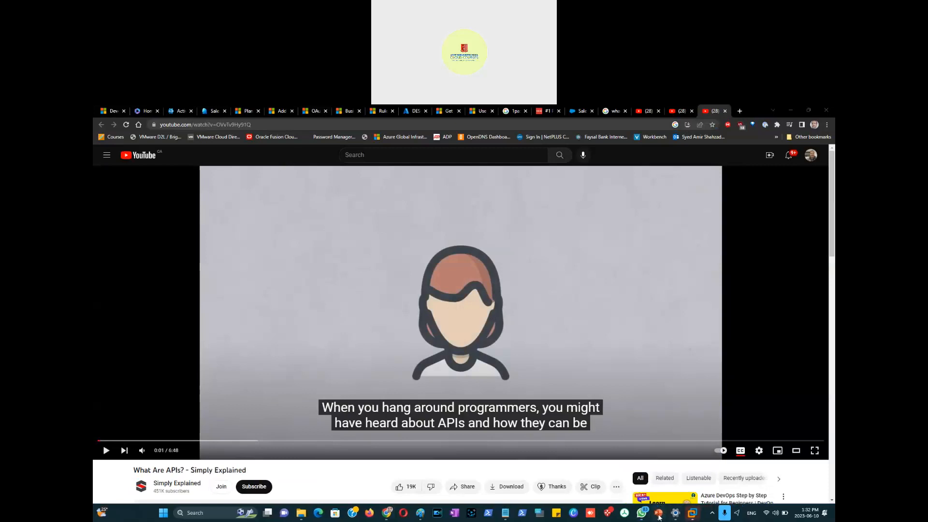
click(658, 515)
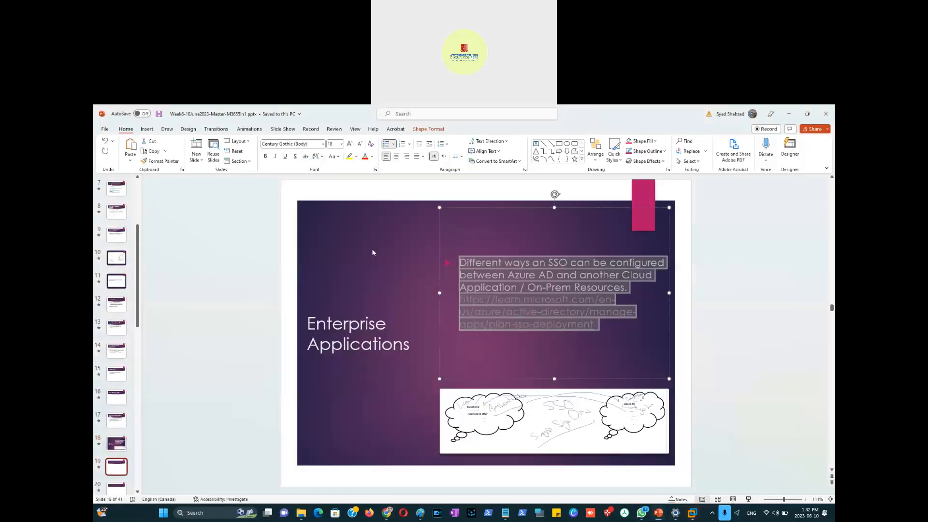
- Title slide 19 'What is an API', paste the three YouTube video links below it, and minimize PowerPoint
click(395, 239)
text(What is an API)
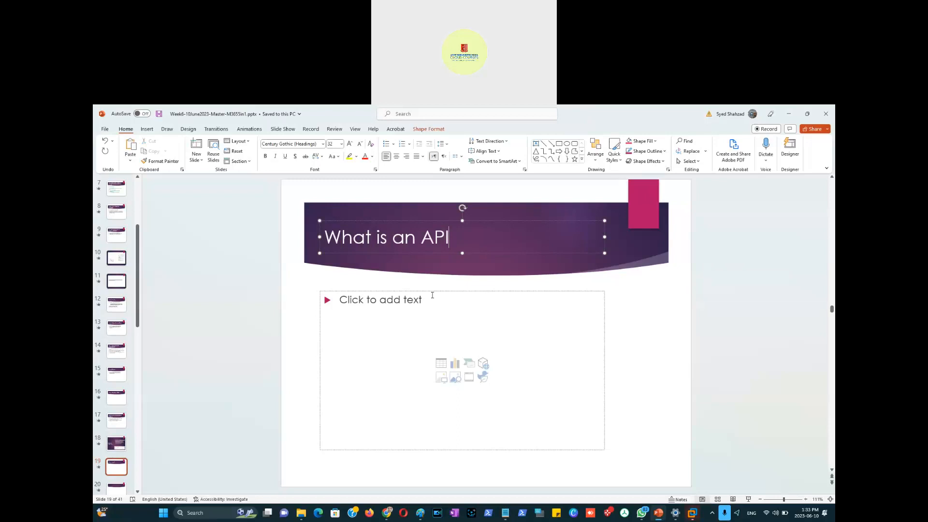
click(418, 324)
text(Please watch these videos. What is an API https://www.youtube.com/watch?v=s7wmiS2mSXY , https://www.youtube.com/watch?v=Yzx7ihtCGBs , https://www.youtube.com/watch?v=OVvTv9Hy91Q)
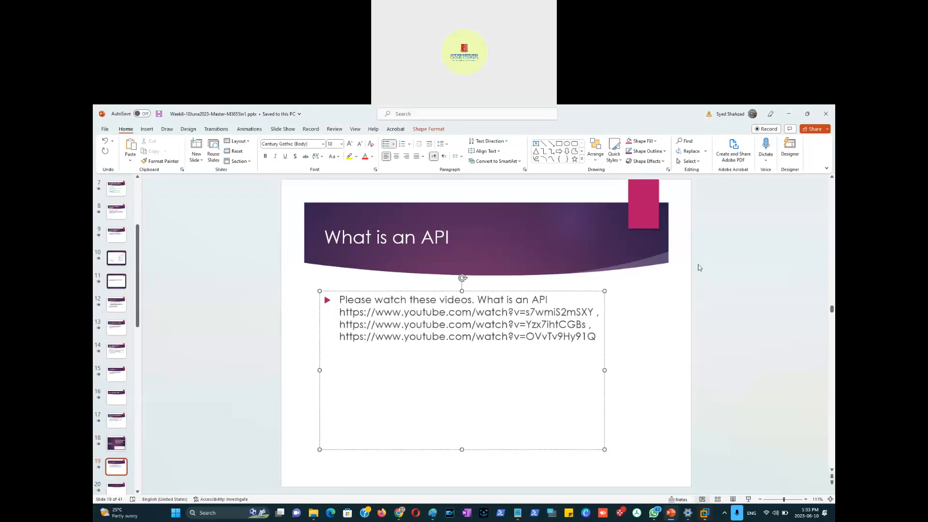
click(675, 313)
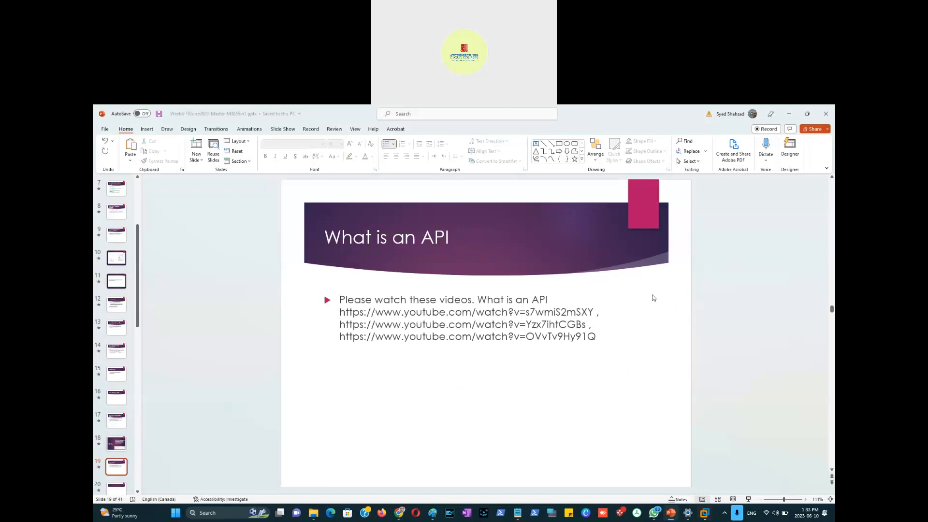
click(789, 115)
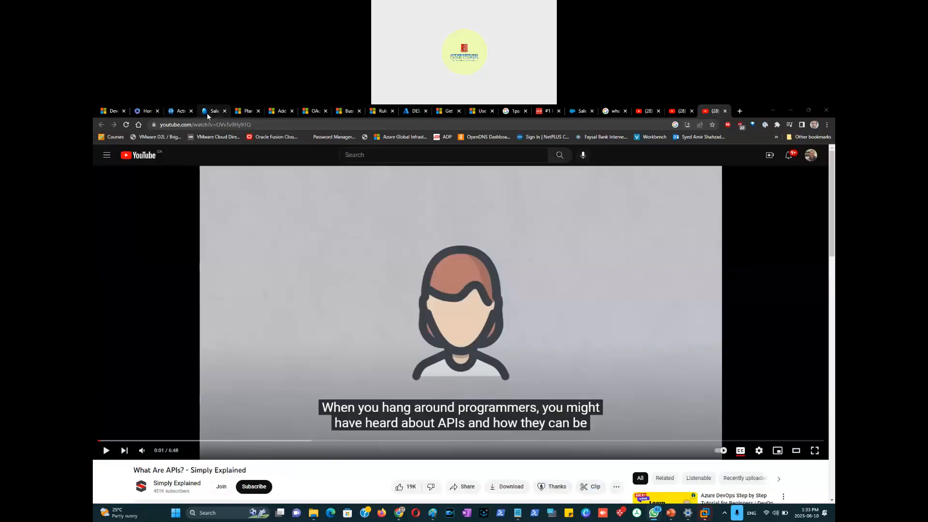
- Go from the Salesforce single sign-on page through the SSO planning article to the OIDC SSO setup article
click(208, 113)
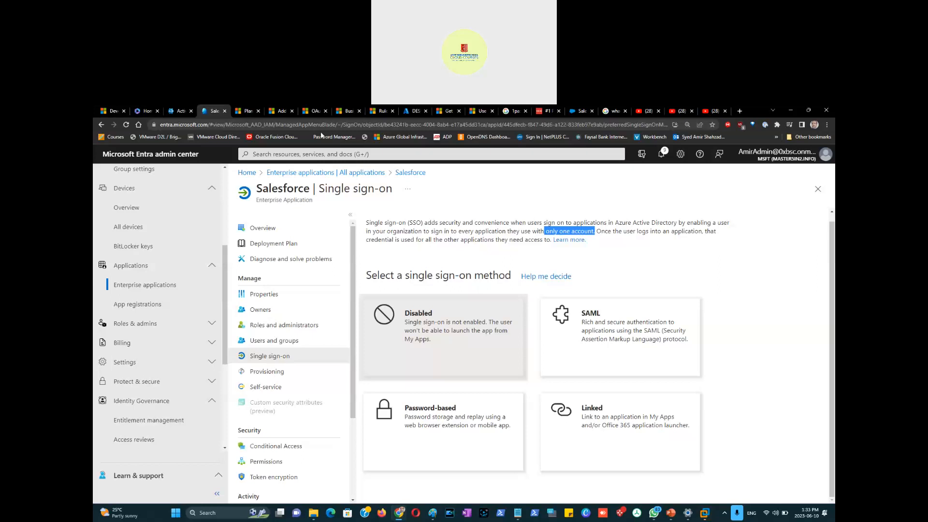
click(242, 112)
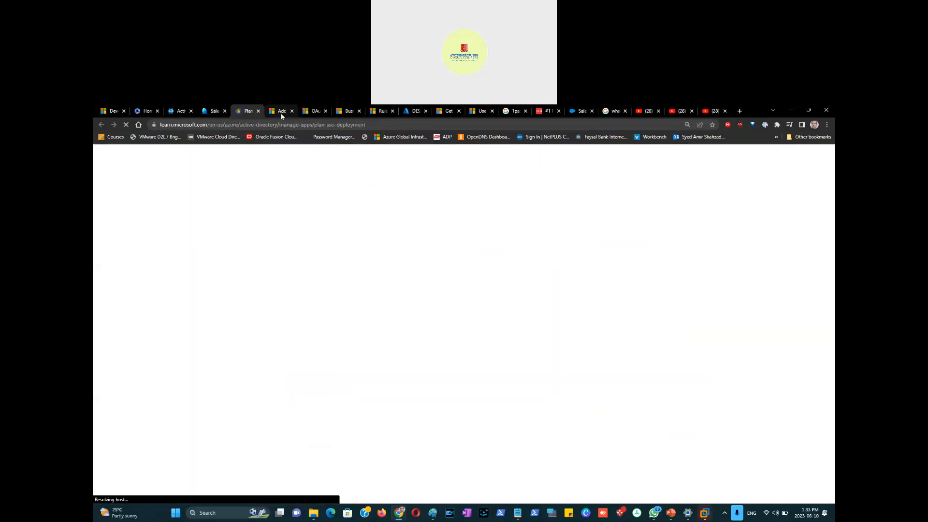
click(281, 112)
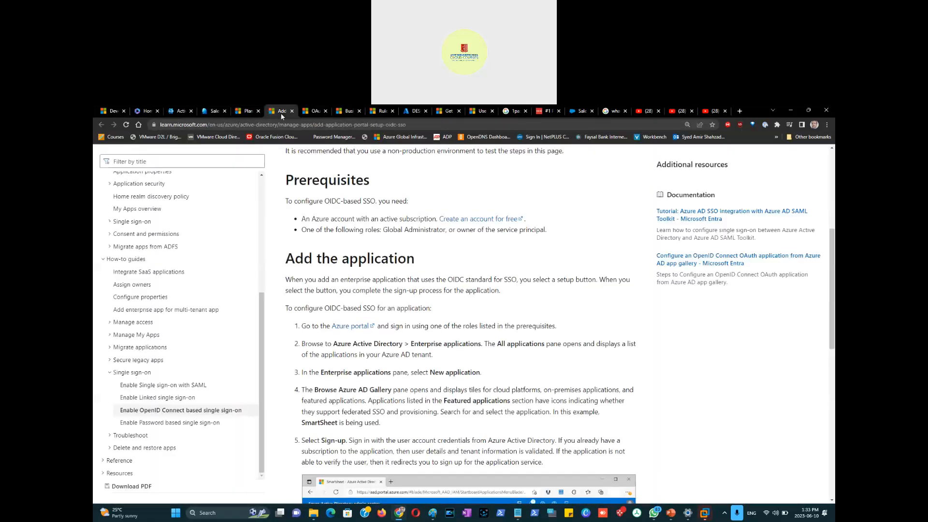
- In the OAuth 2.0 article, select the bearer tokens and JSON Web Tokens sentences
click(311, 111)
scroll(362, 304, down, 3)
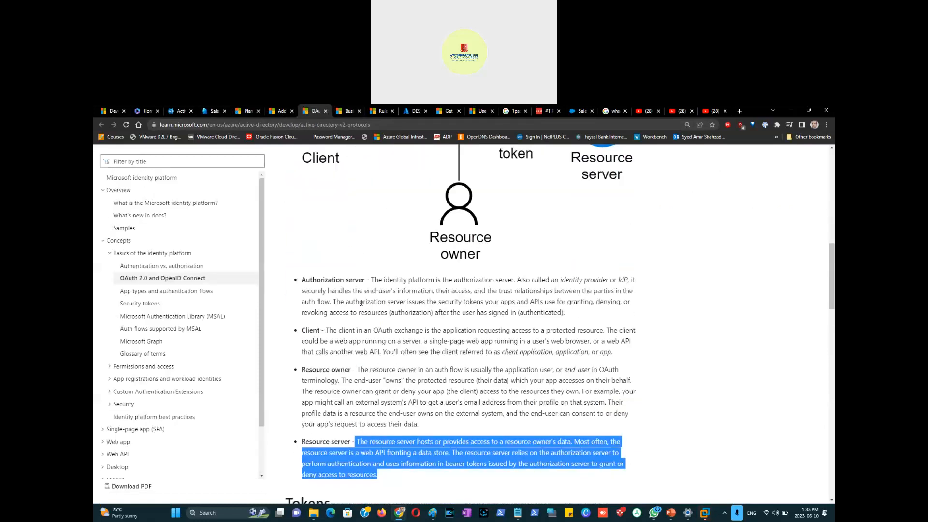
scroll(362, 302, down, 5)
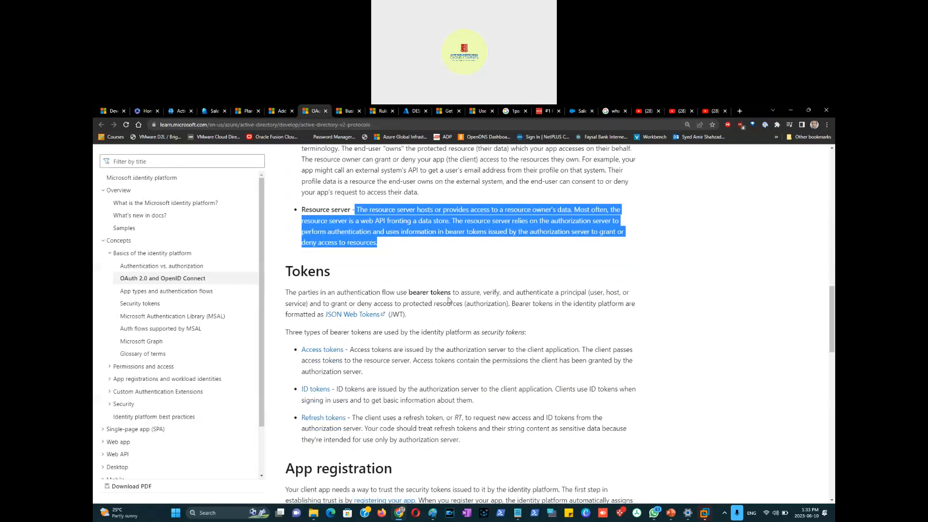
drag(461, 294, 554, 306)
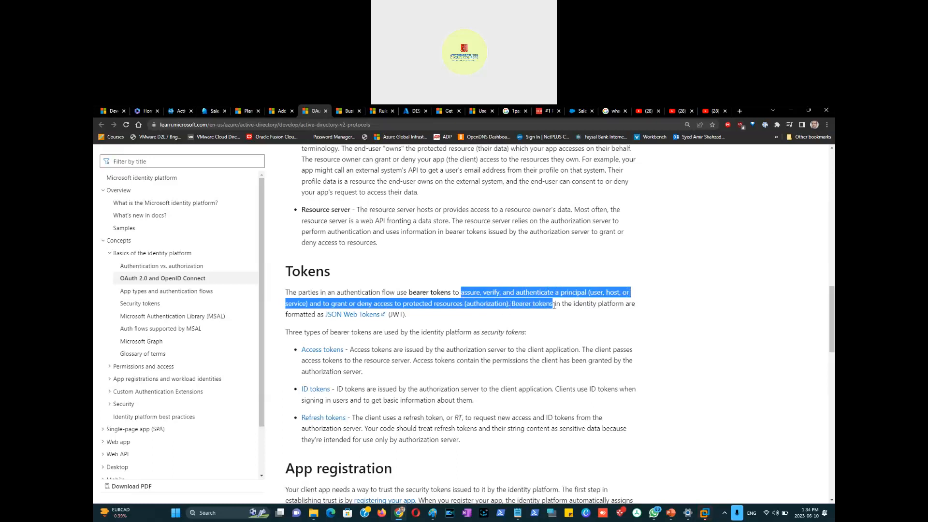
drag(554, 306, 421, 321)
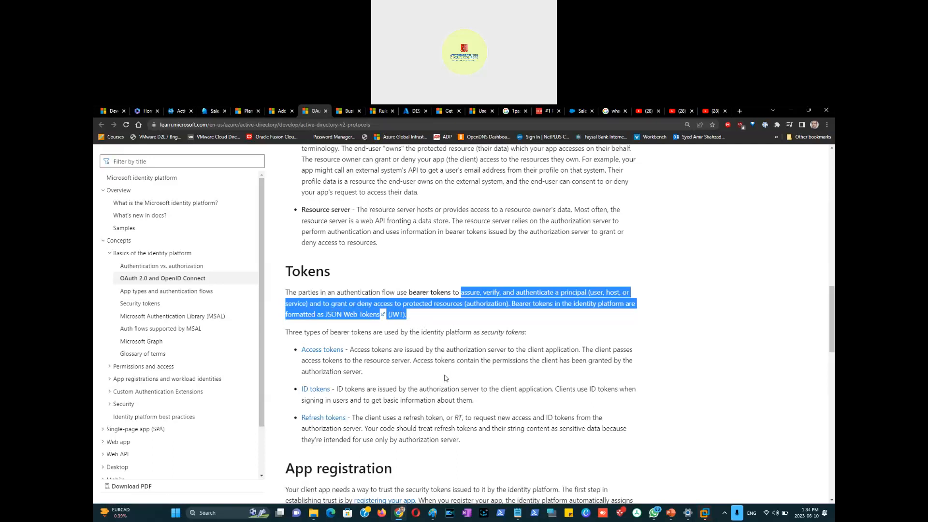
- Highlight the bearer token definition, then scroll up to the Roles in OAuth 2.0 diagram
scroll(449, 359, up, 4)
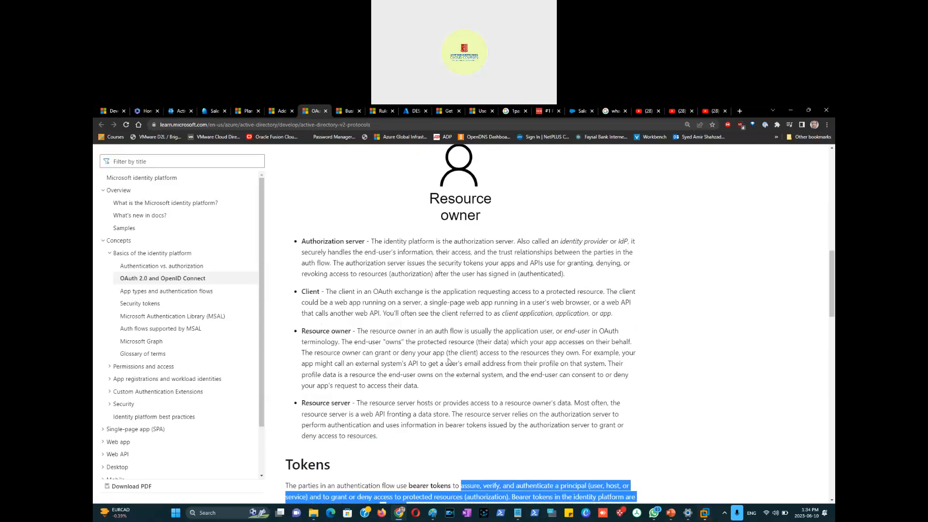
scroll(448, 361, down, 2)
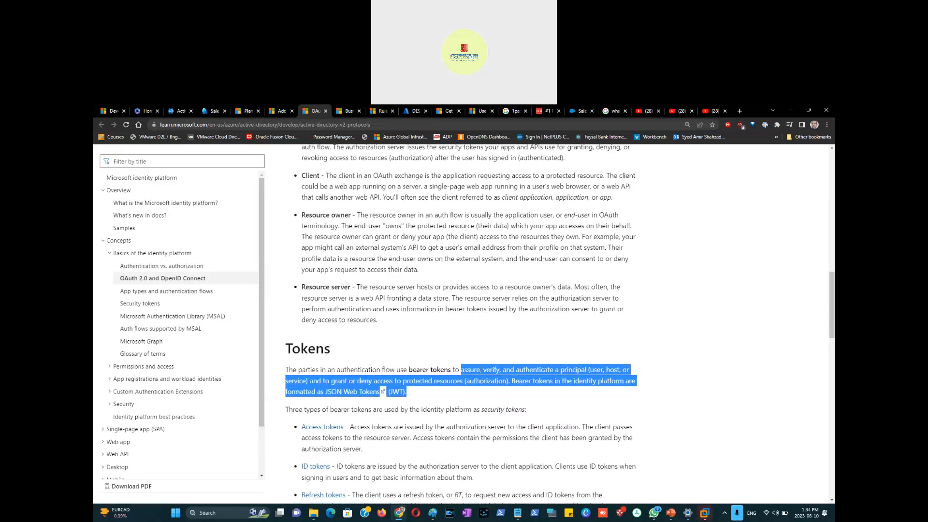
click(482, 370)
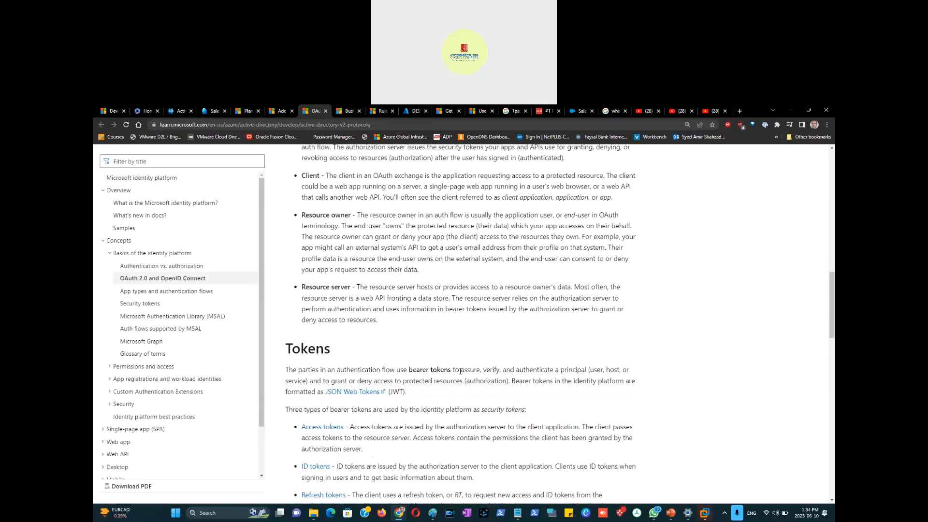
drag(460, 371, 583, 373)
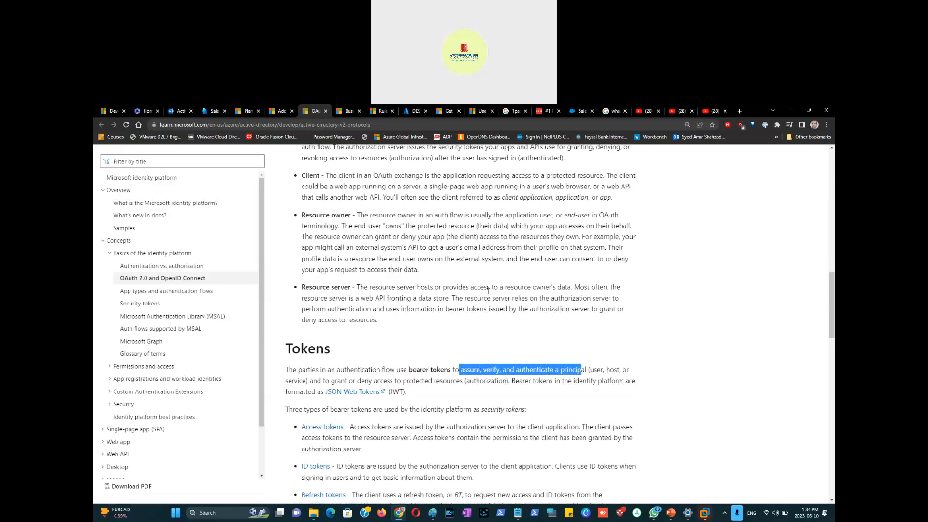
scroll(510, 256, up, 5)
scroll(419, 223, up, 2)
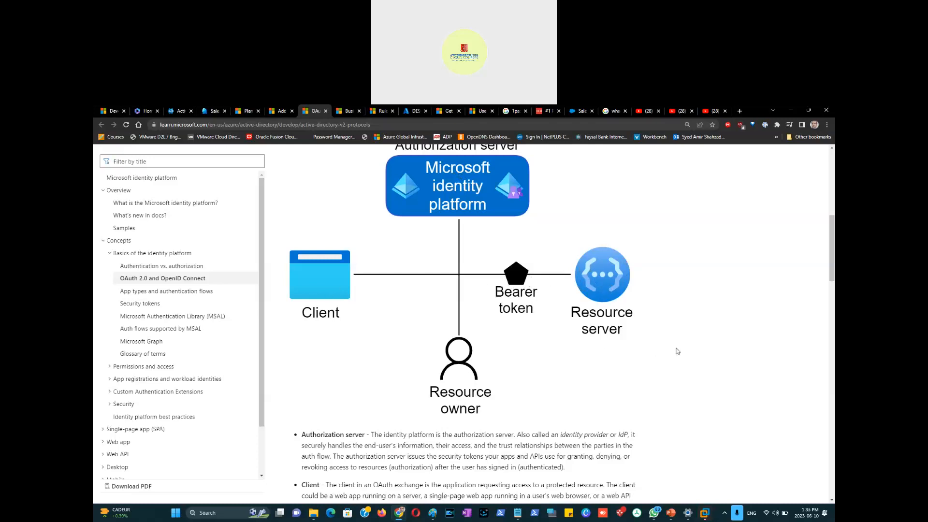
- Return to the SSO deployment planning article at its list of SSO protocols
scroll(401, 293, up, 7)
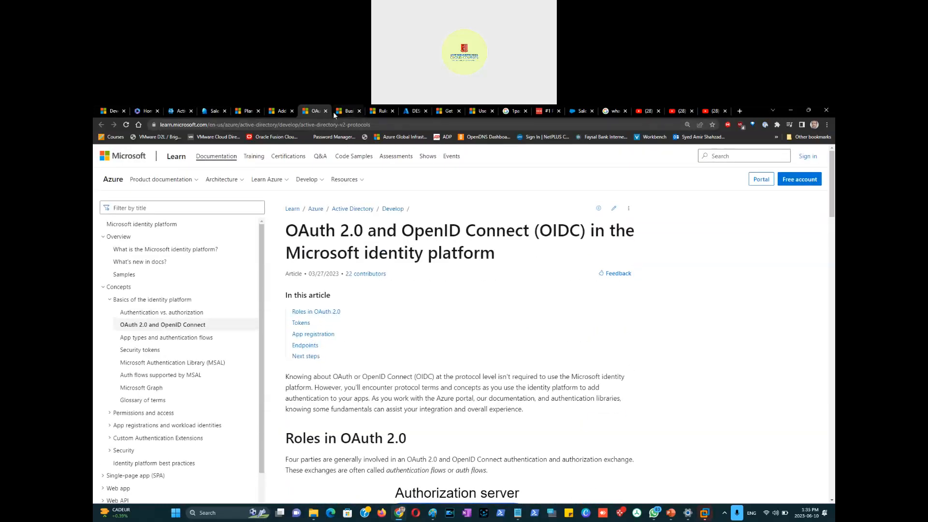
click(346, 114)
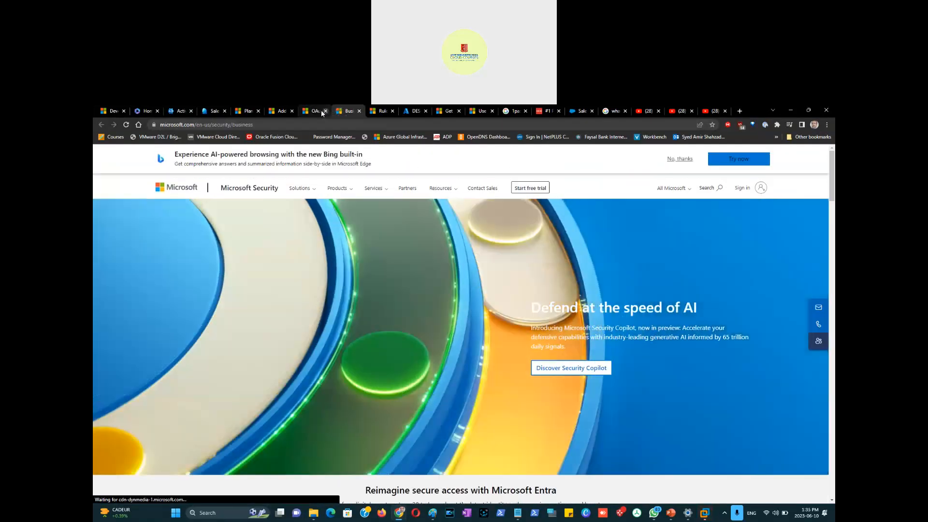
click(279, 113)
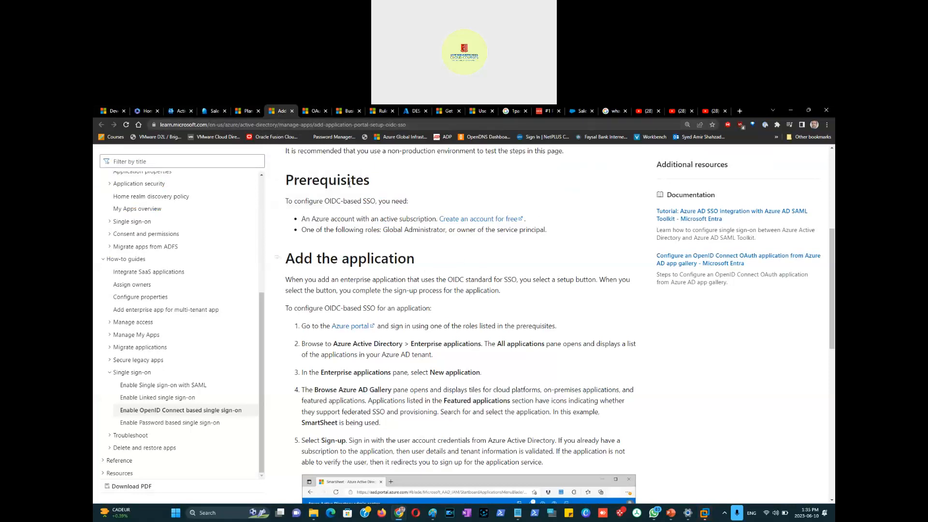
click(244, 111)
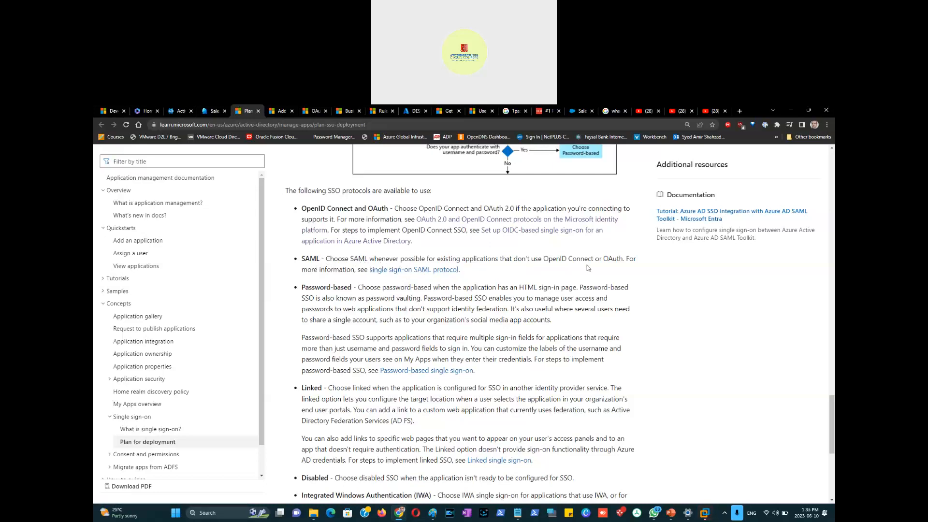
- Open the 'single sign-on SAML protocol' article in a new tab and read through its AuthnRequest elements
right_click(399, 275)
click(415, 283)
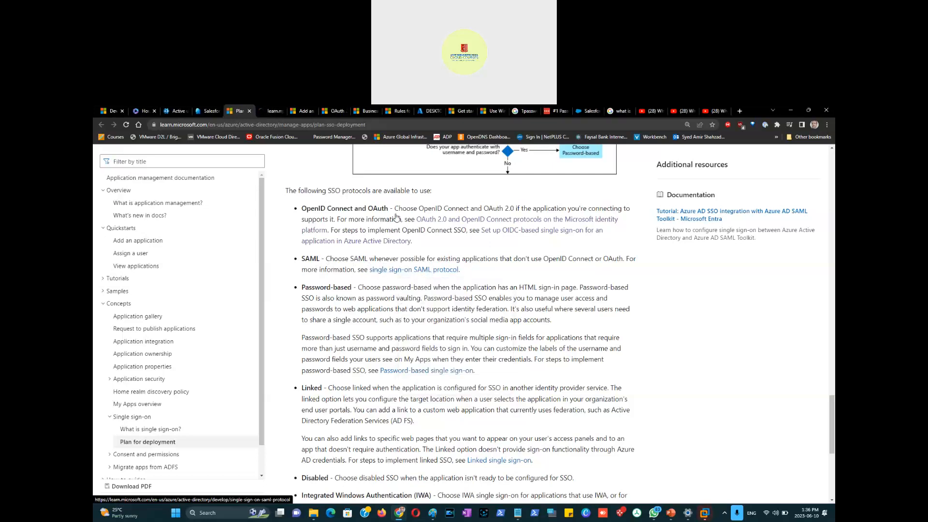
click(263, 111)
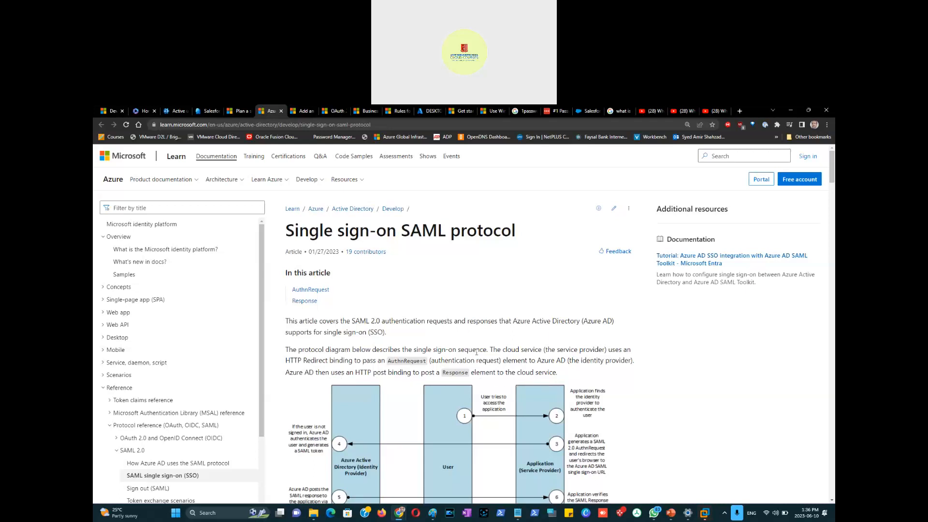
scroll(477, 351, down, 2)
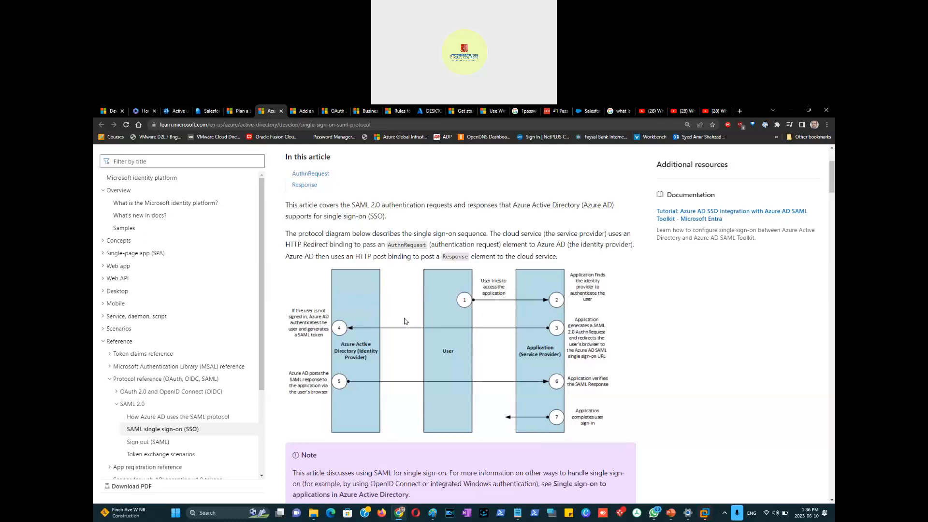
scroll(405, 321, down, 4)
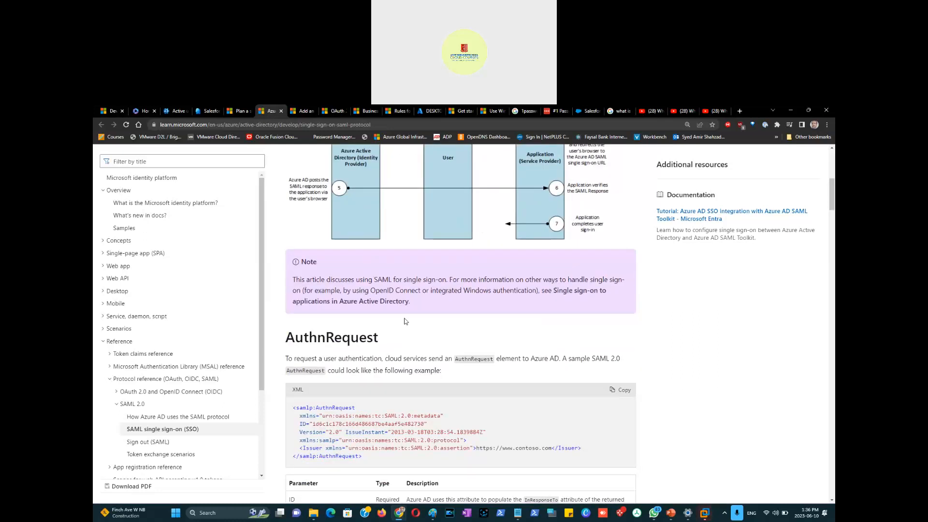
scroll(405, 321, down, 10)
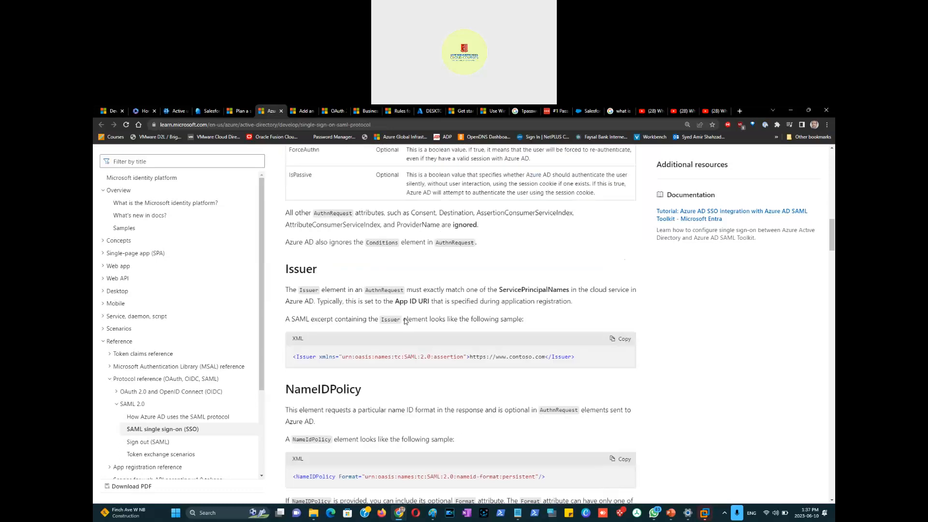
scroll(405, 321, down, 9)
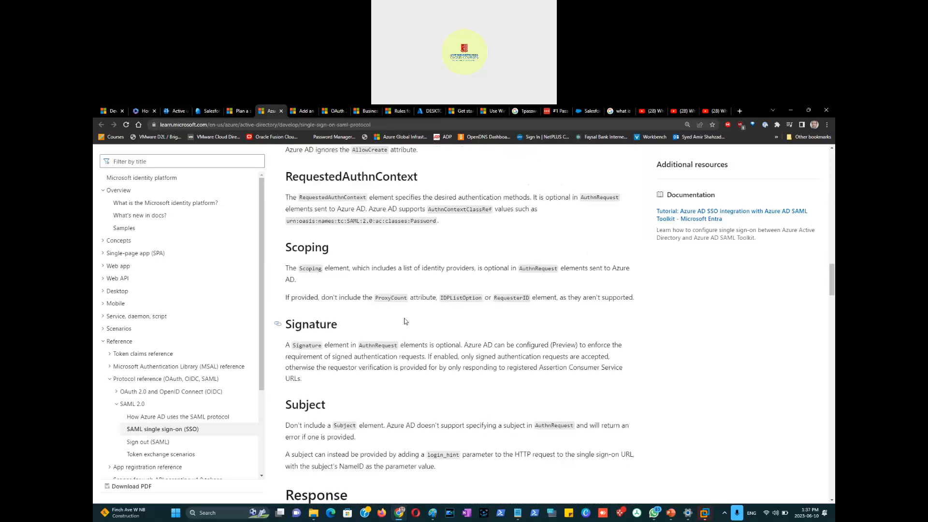
scroll(405, 322, up, 3)
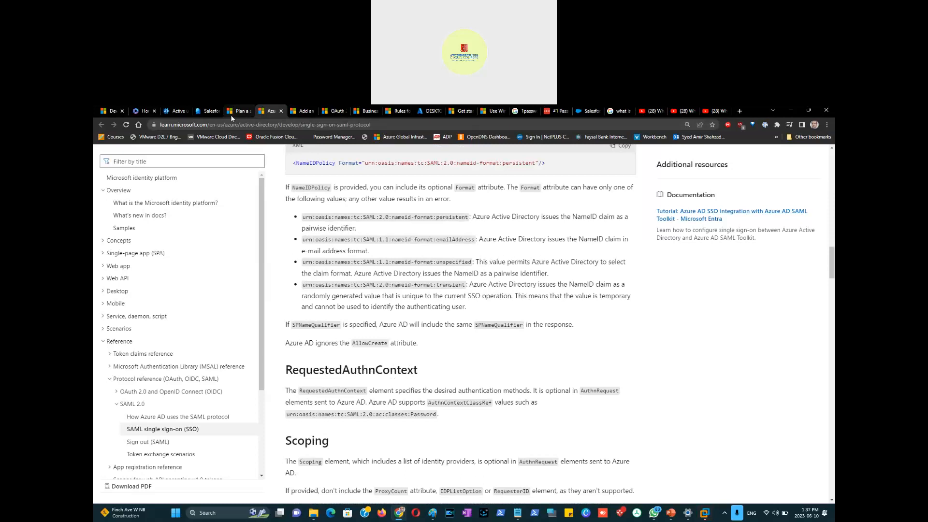
- In the SSO plan, highlight the SAML, OpenID Connect and Password-based labels, then the Linked description
click(230, 115)
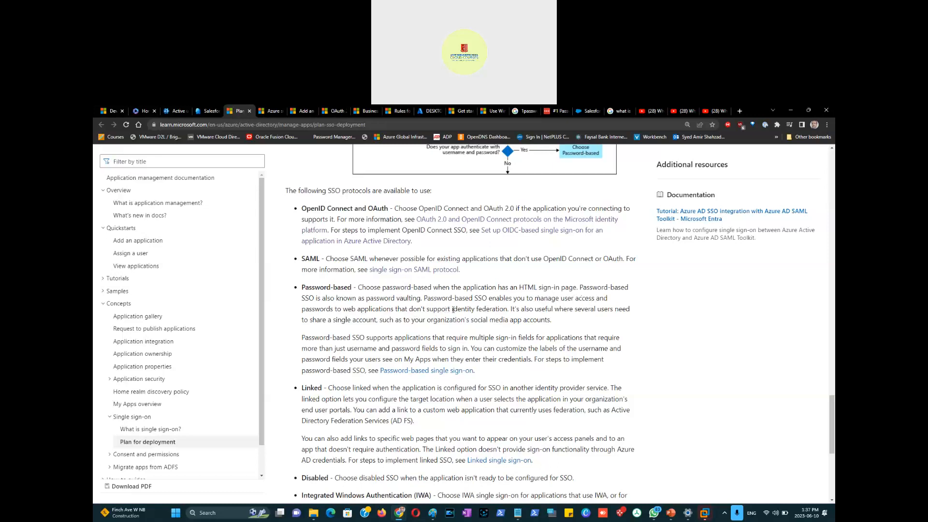
drag(451, 309, 554, 324)
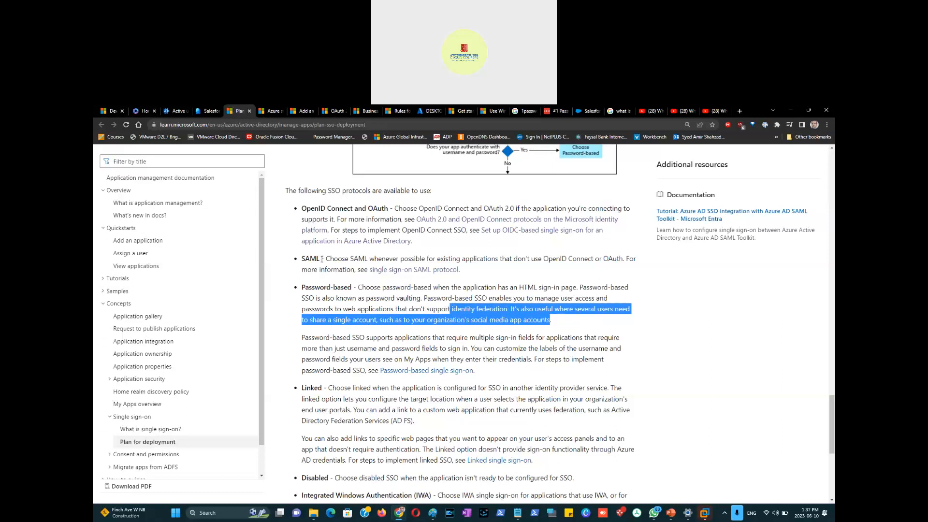
drag(322, 260, 302, 259)
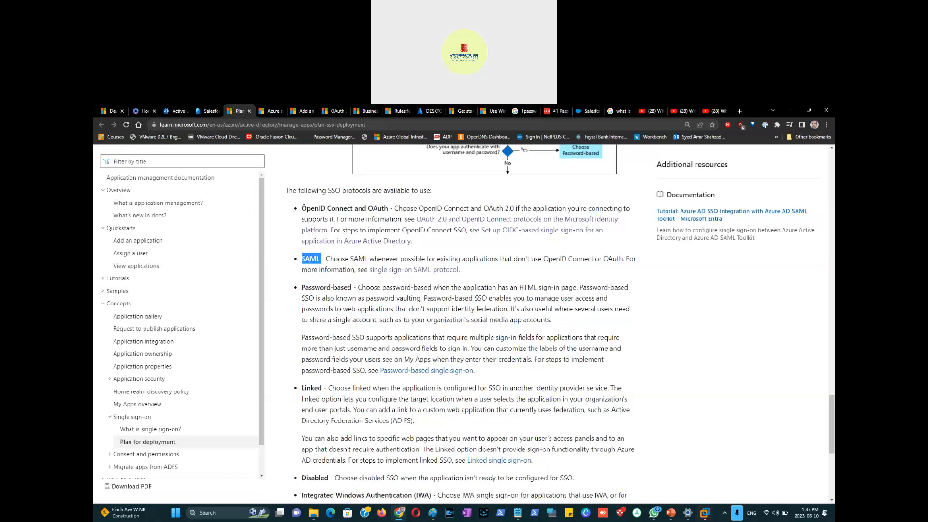
drag(303, 208, 354, 208)
drag(303, 287, 356, 287)
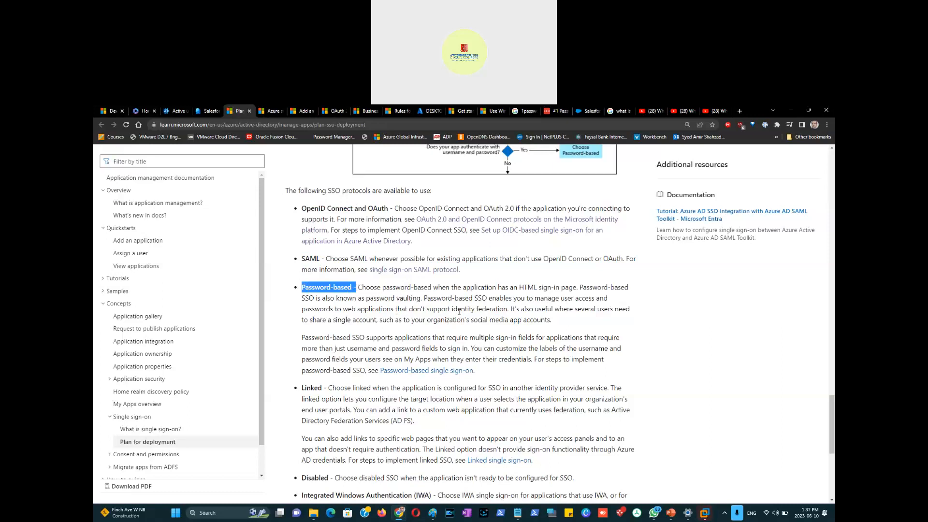
scroll(338, 328, down, 2)
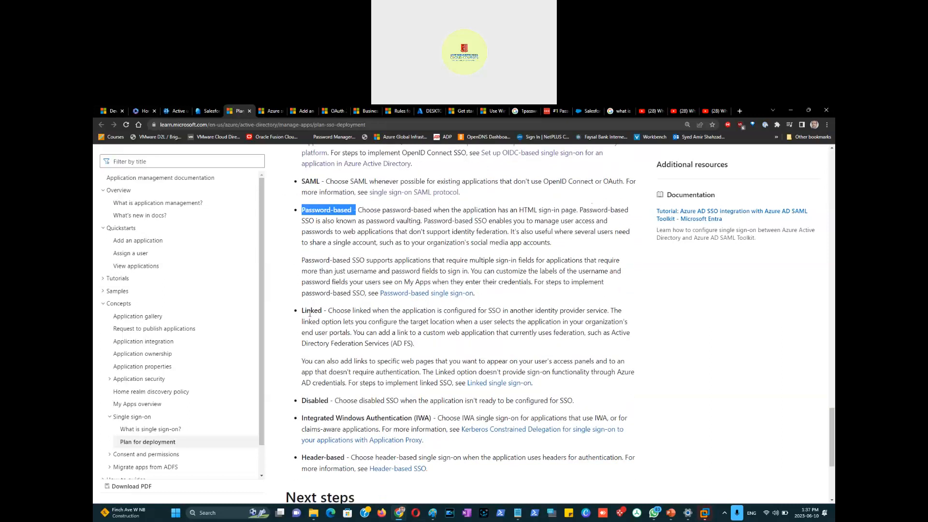
drag(327, 312, 515, 327)
drag(444, 327, 480, 333)
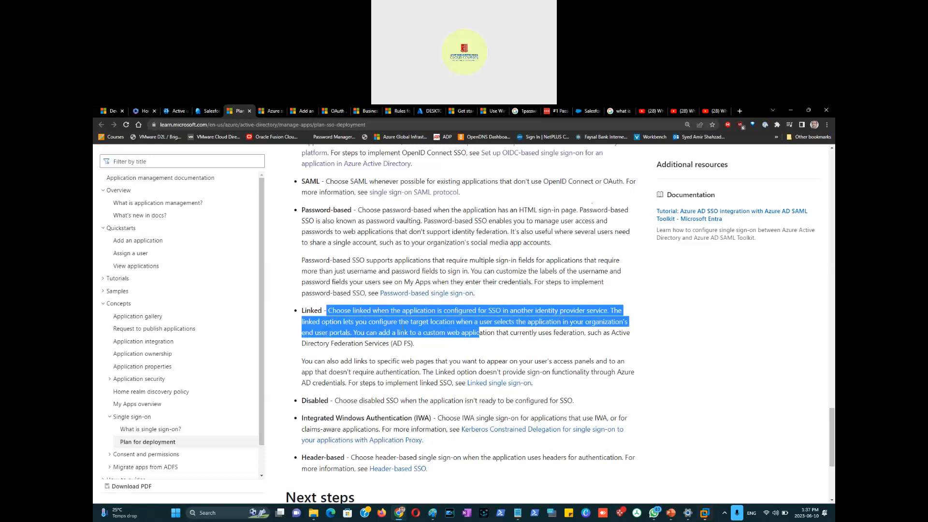
- Show the Paint sketch of SalesForce and Azure AD linked by Connectors, then minimize it
click(432, 512)
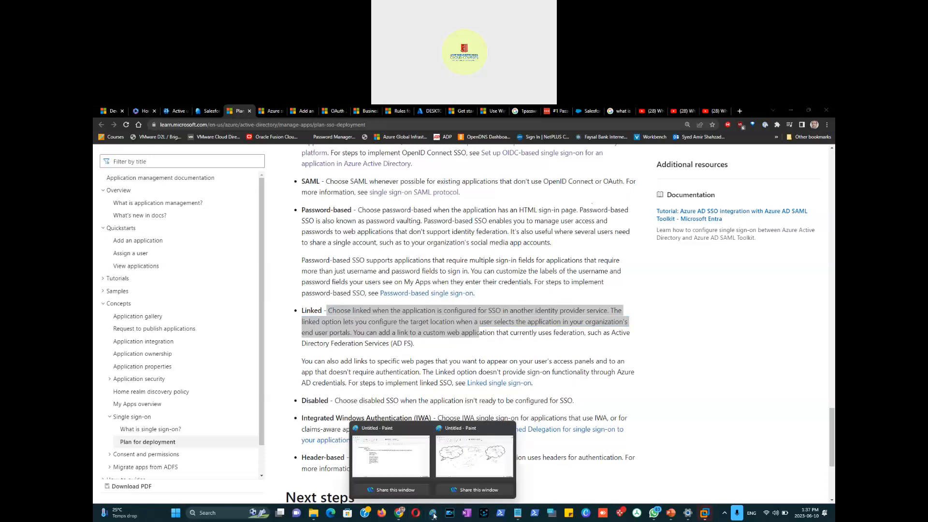
click(460, 458)
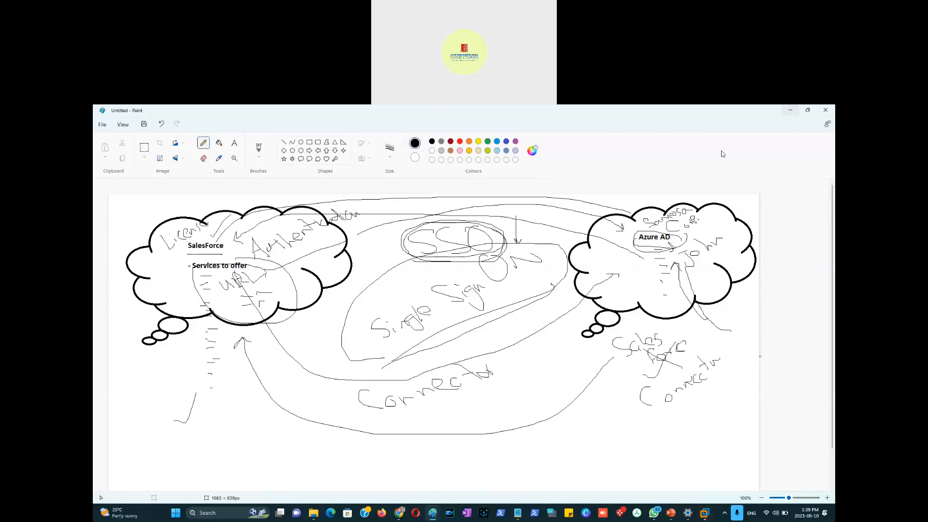
click(790, 110)
- Scroll through the Plan SSO deployment article, then return to the Salesforce single sign-on method page
scroll(419, 321, down, 2)
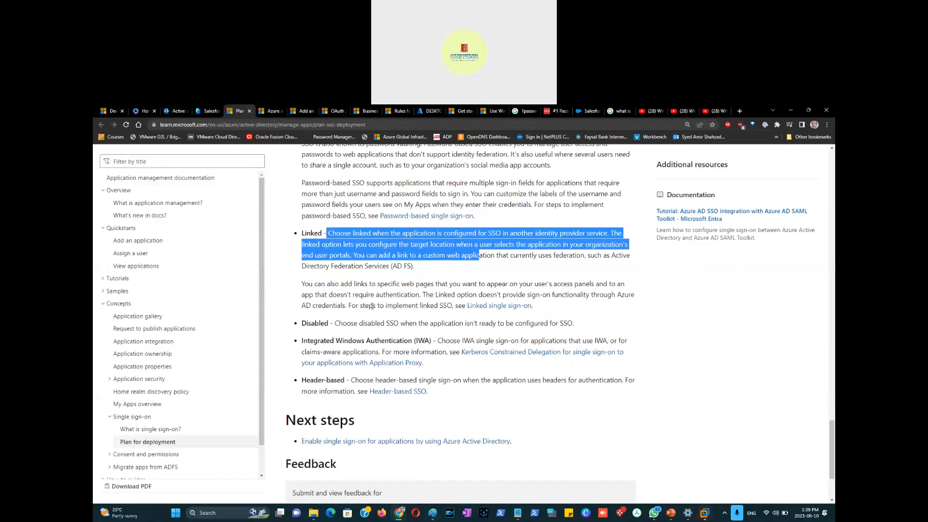
scroll(371, 306, down, 3)
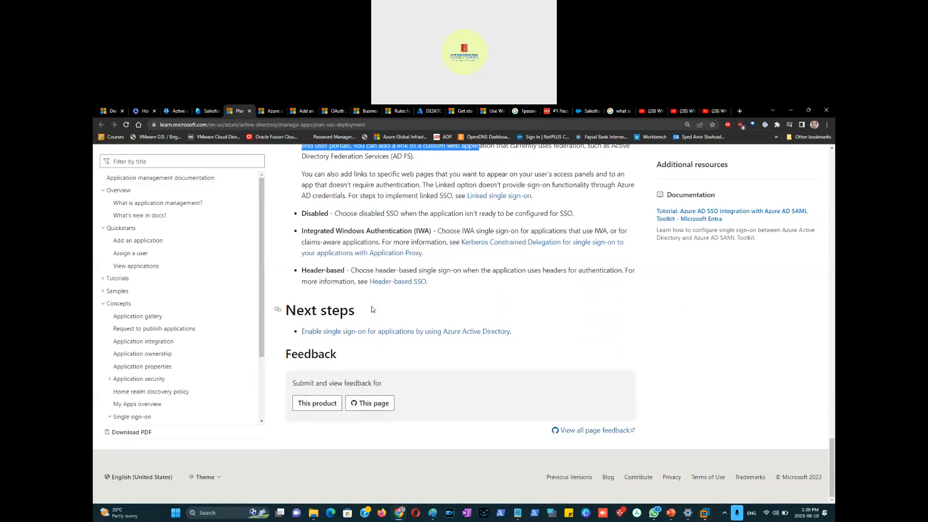
scroll(372, 310, up, 10)
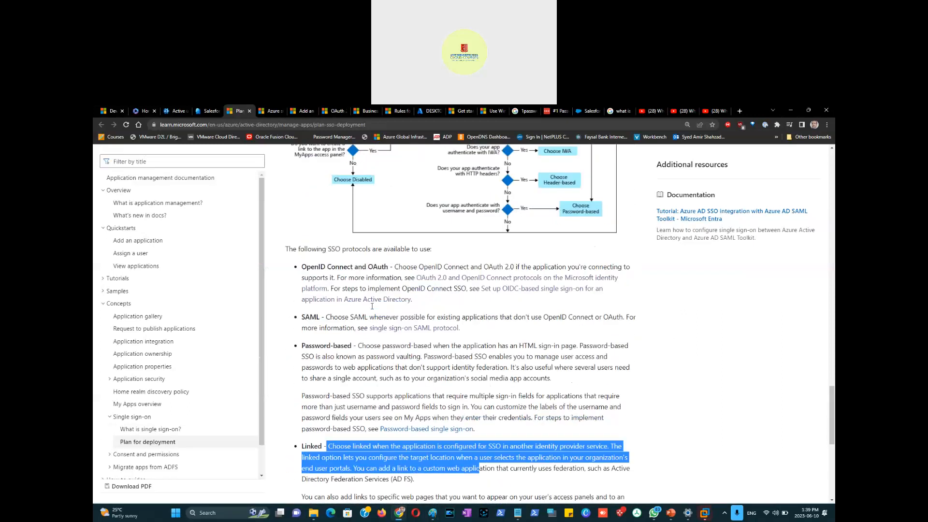
scroll(372, 309, up, 12)
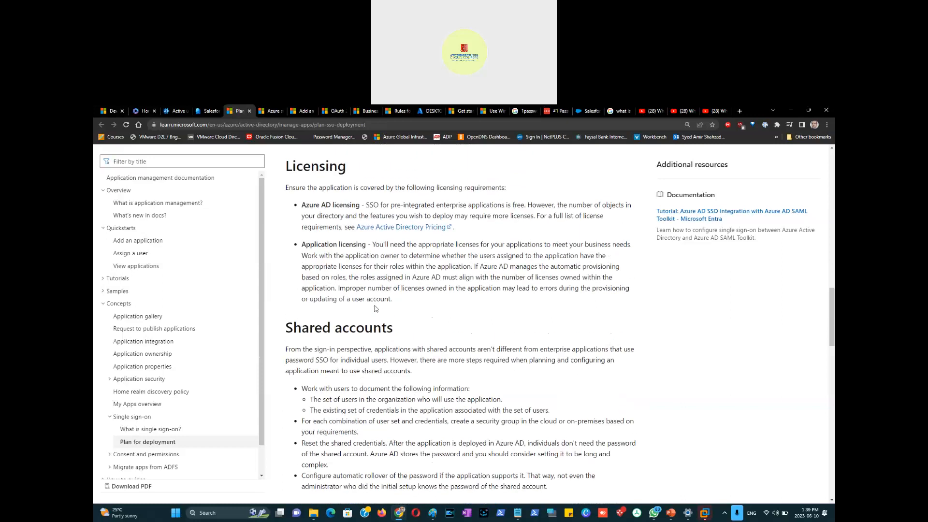
scroll(377, 308, up, 4)
scroll(379, 310, up, 12)
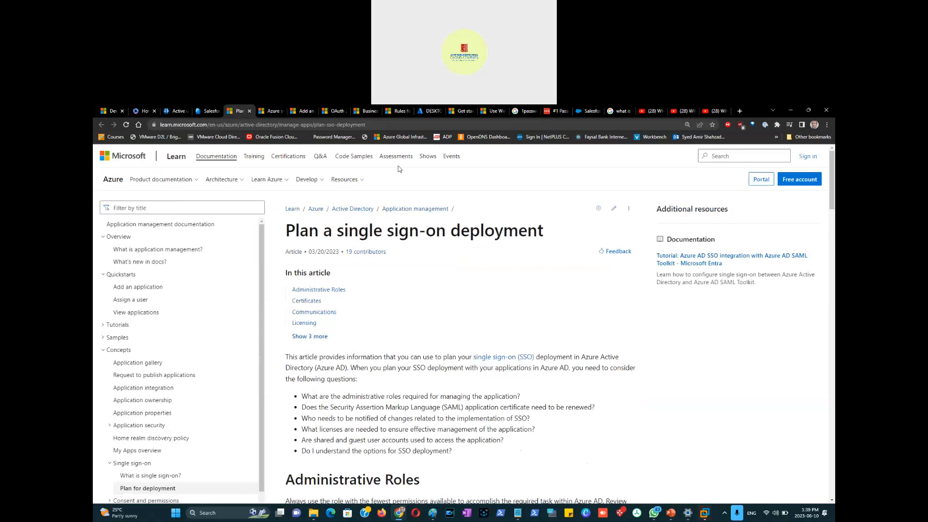
click(203, 113)
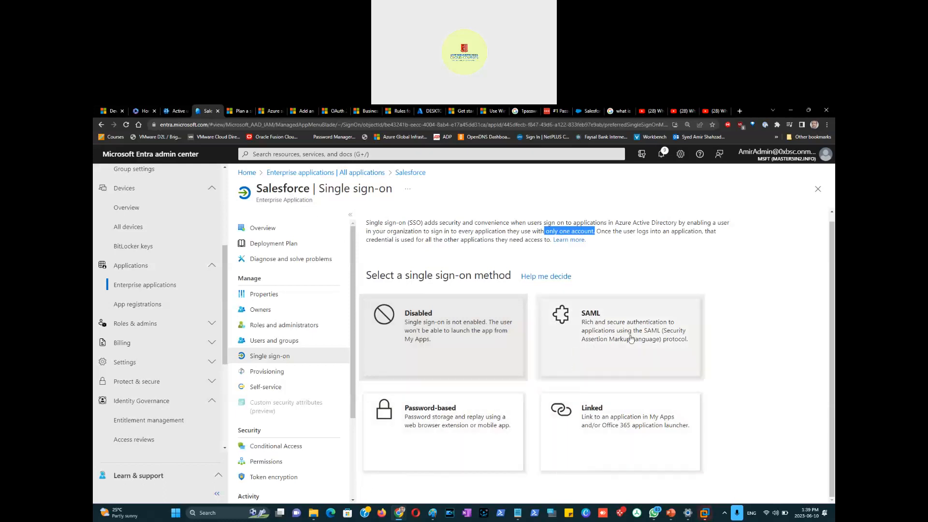
- Flip through the open SAML, SSO planning and OIDC Learn tabs, ending on the SAML article
click(266, 113)
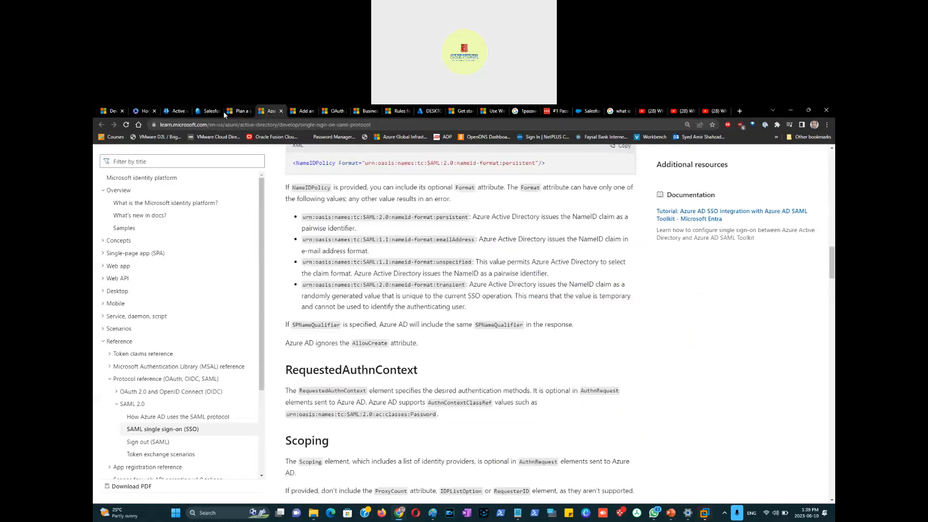
click(238, 111)
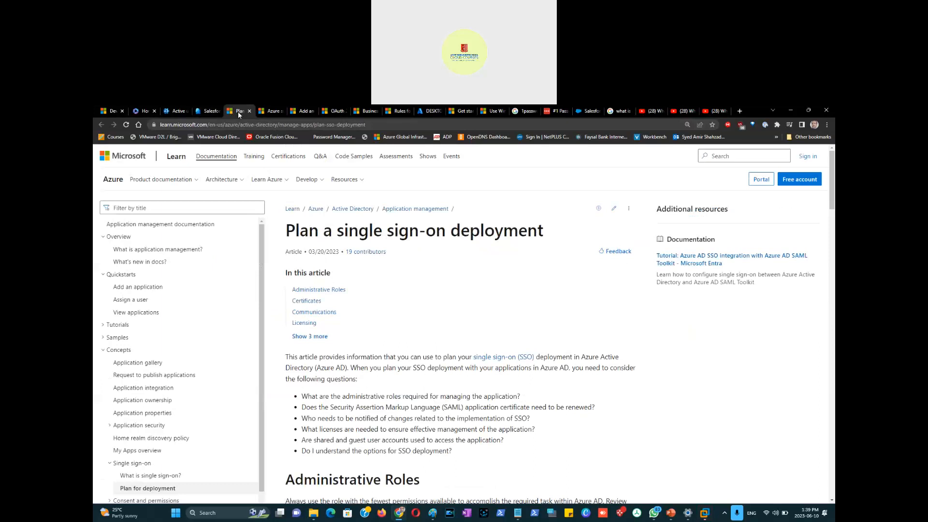
click(301, 112)
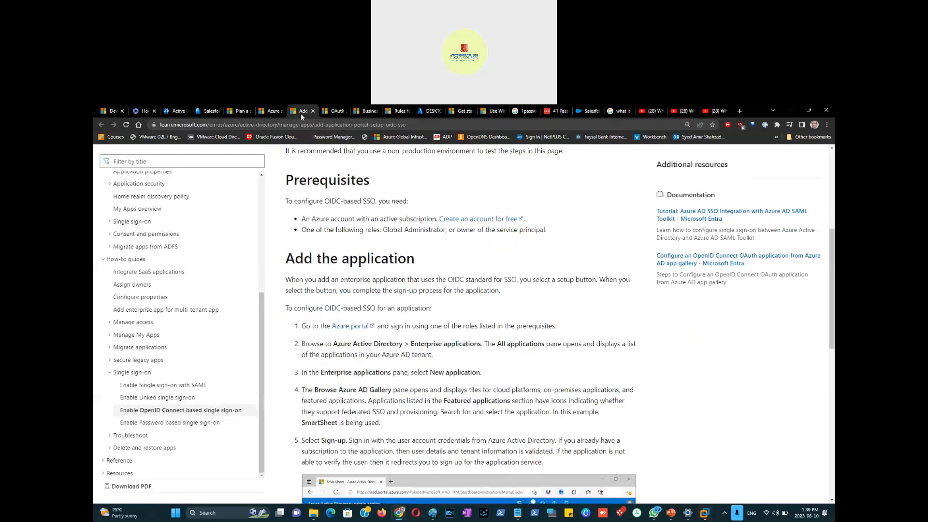
click(269, 112)
scroll(437, 302, up, 15)
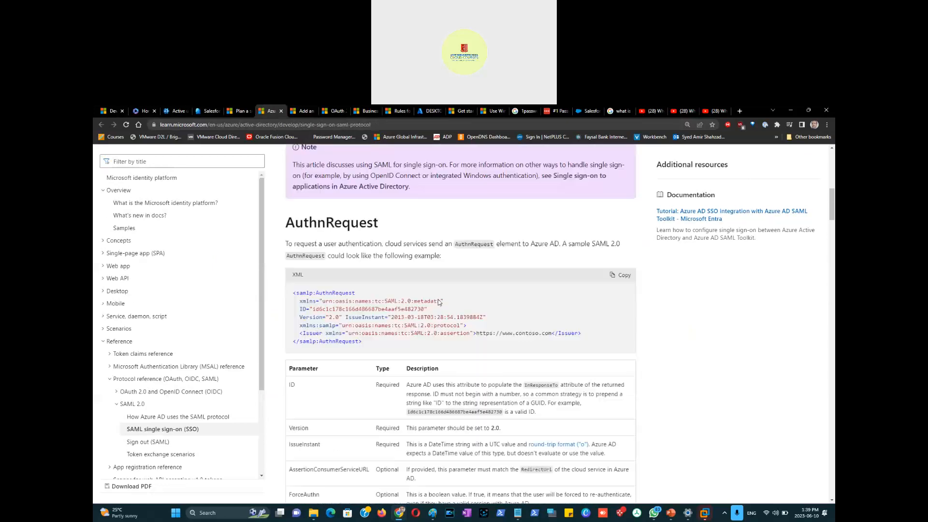
scroll(440, 306, up, 4)
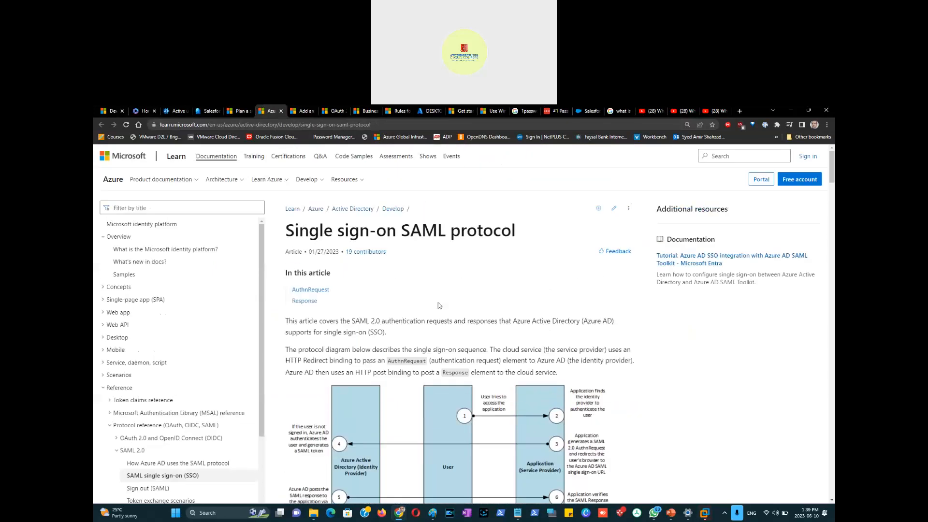
- Show the Plan a single sign-on deployment article at its flowchart and SSO protocol list
click(239, 110)
scroll(359, 256, down, 10)
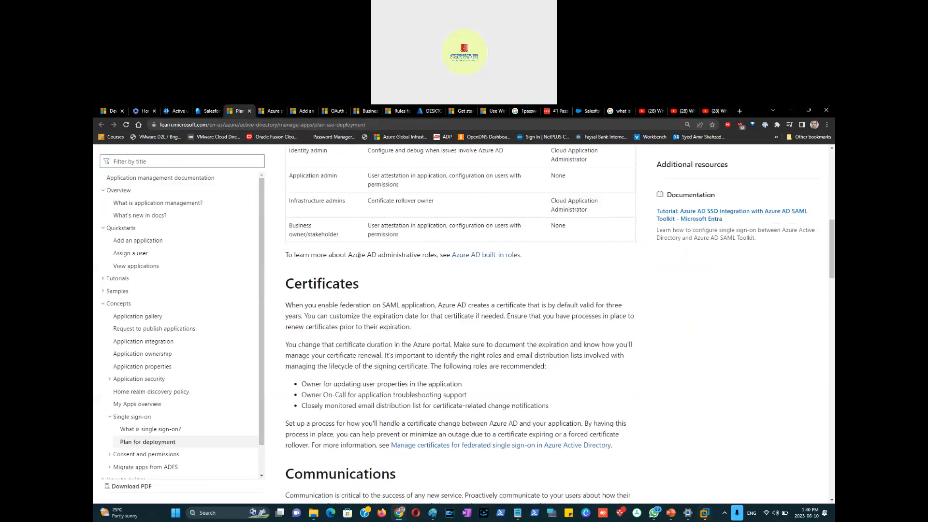
scroll(359, 256, down, 15)
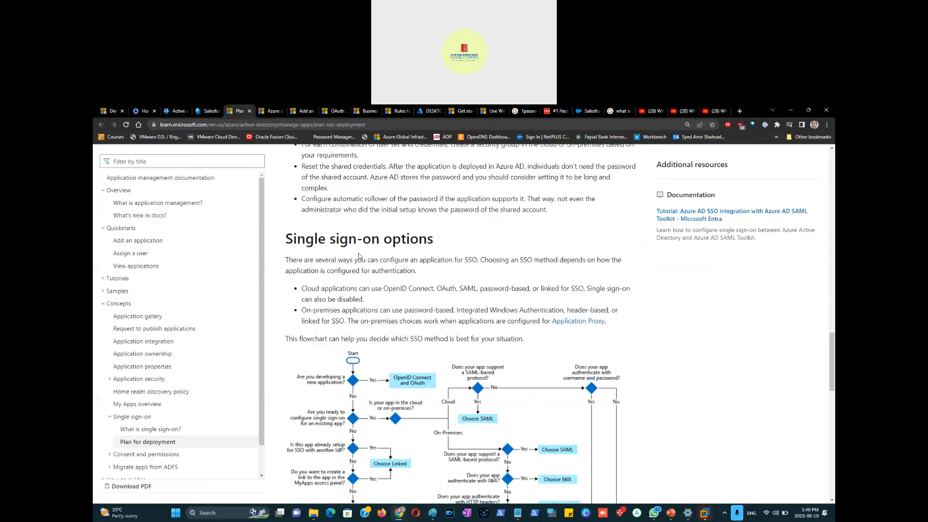
scroll(359, 256, up, 3)
scroll(359, 256, down, 8)
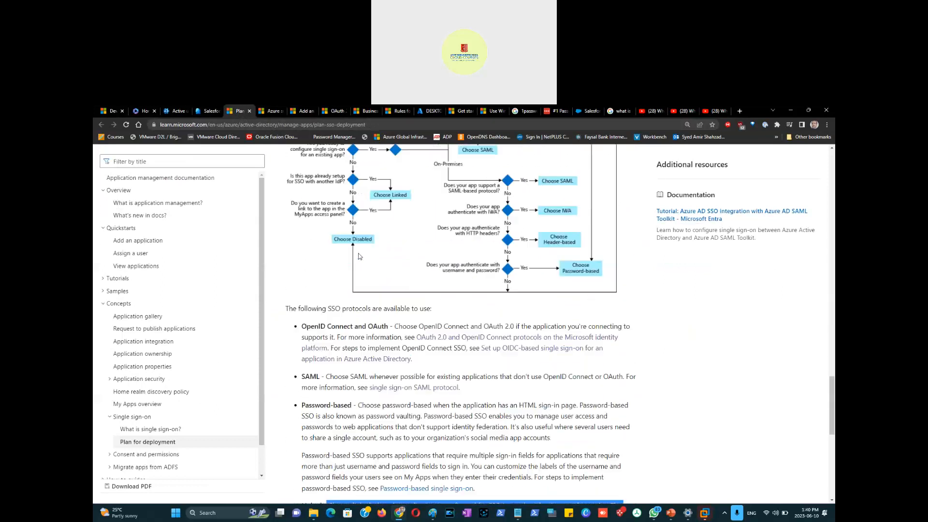
scroll(360, 256, up, 2)
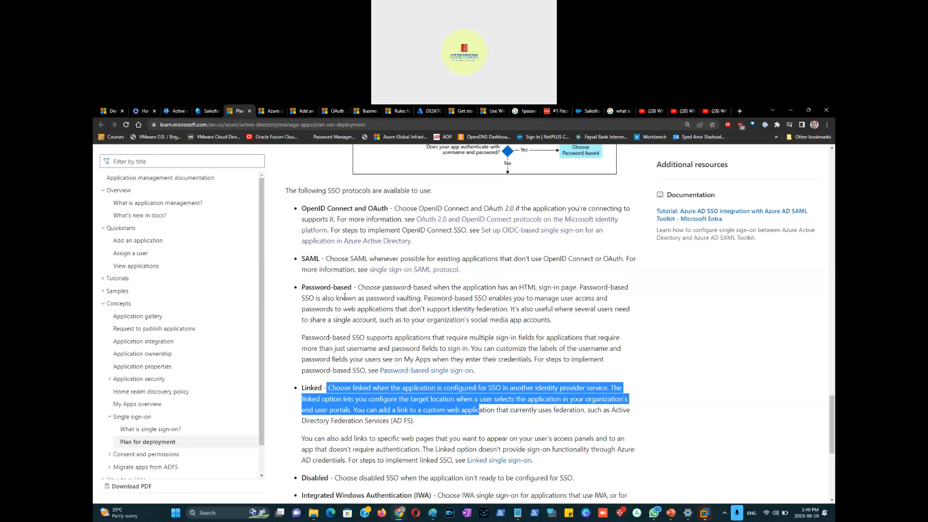
scroll(338, 418, down, 1)
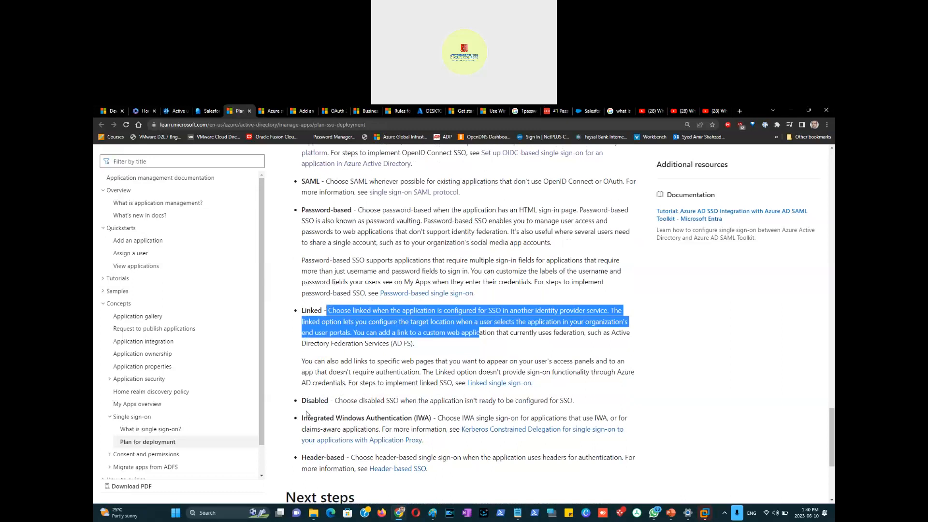
scroll(314, 387, down, 1)
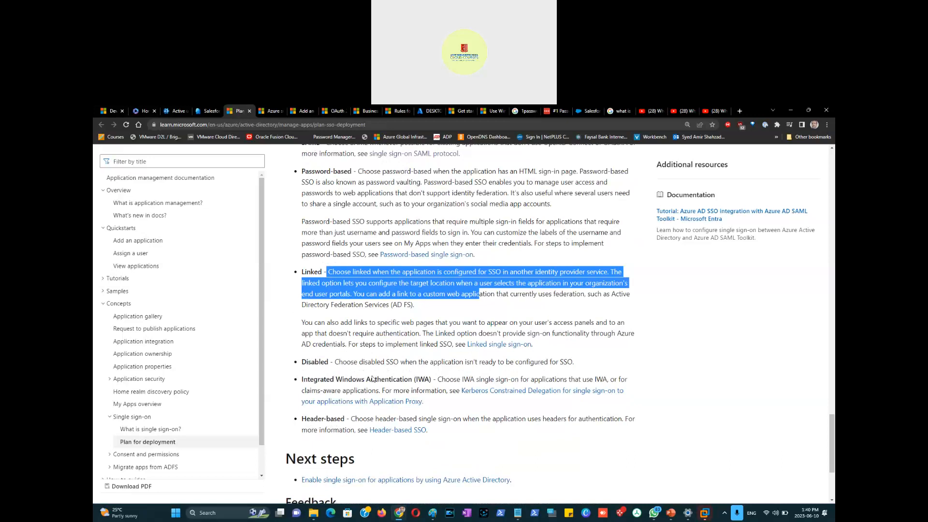
scroll(401, 228, up, 3)
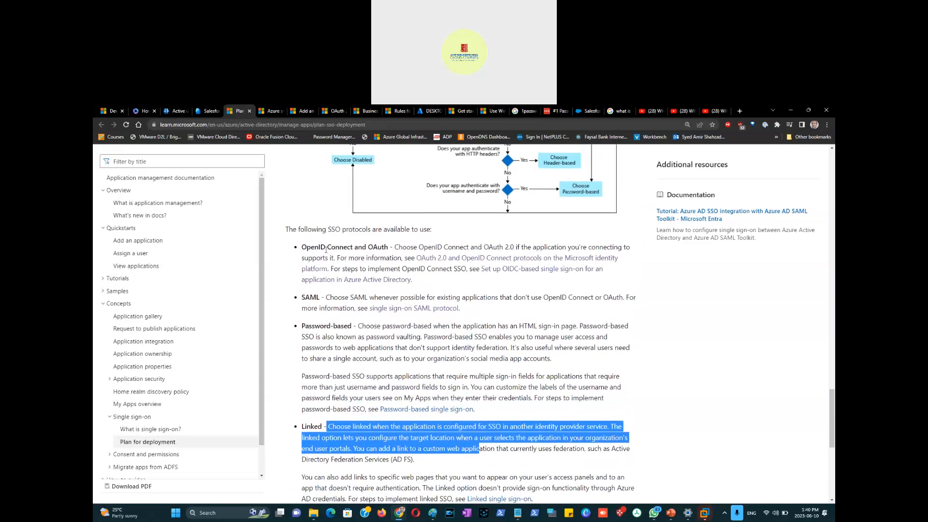
drag(304, 247, 327, 297)
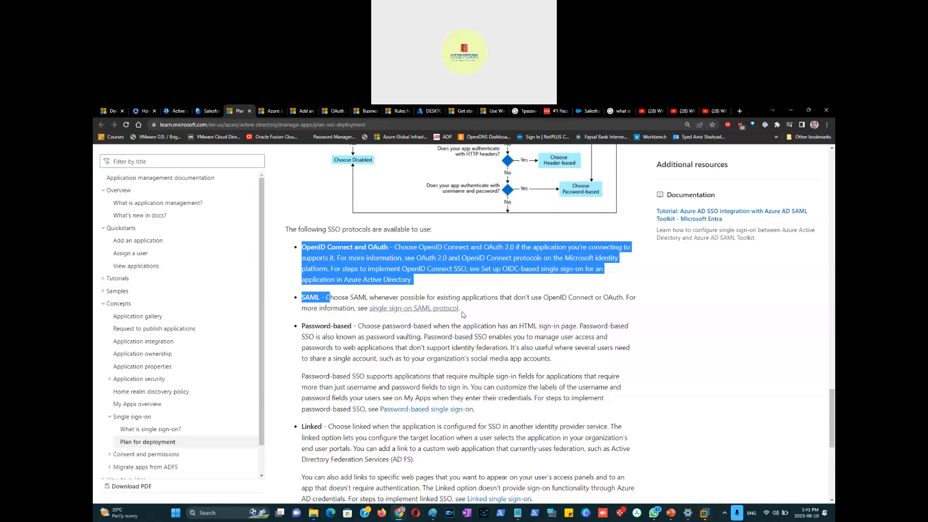
click(361, 296)
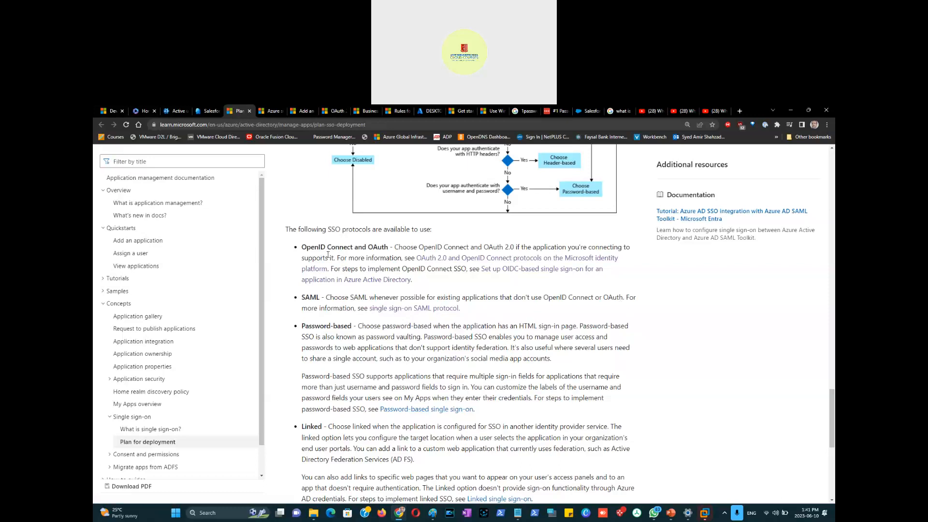
drag(320, 297, 298, 300)
click(522, 296)
scroll(285, 184, up, 5)
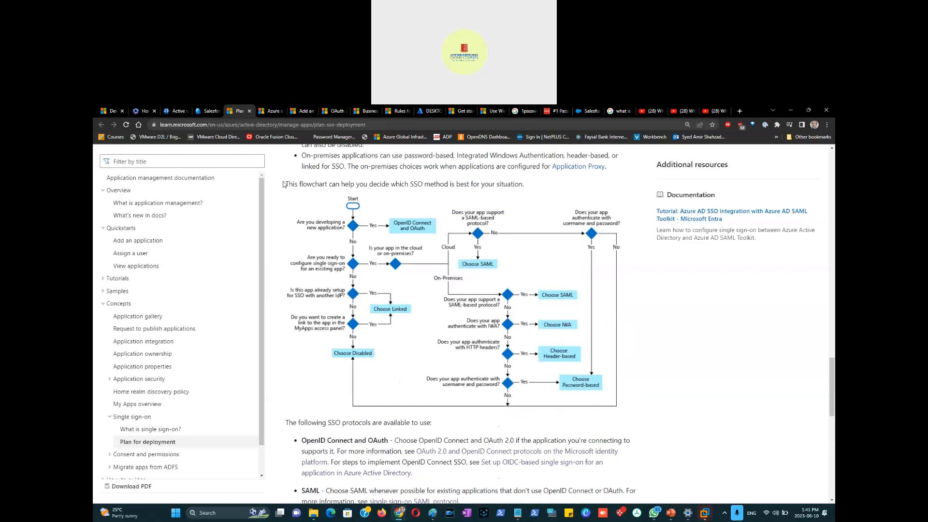
scroll(284, 184, up, 15)
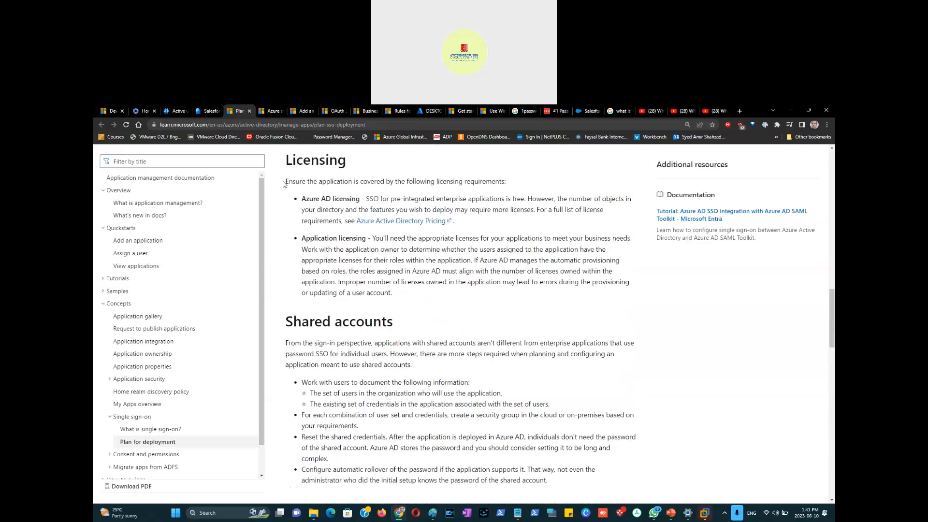
scroll(284, 184, up, 12)
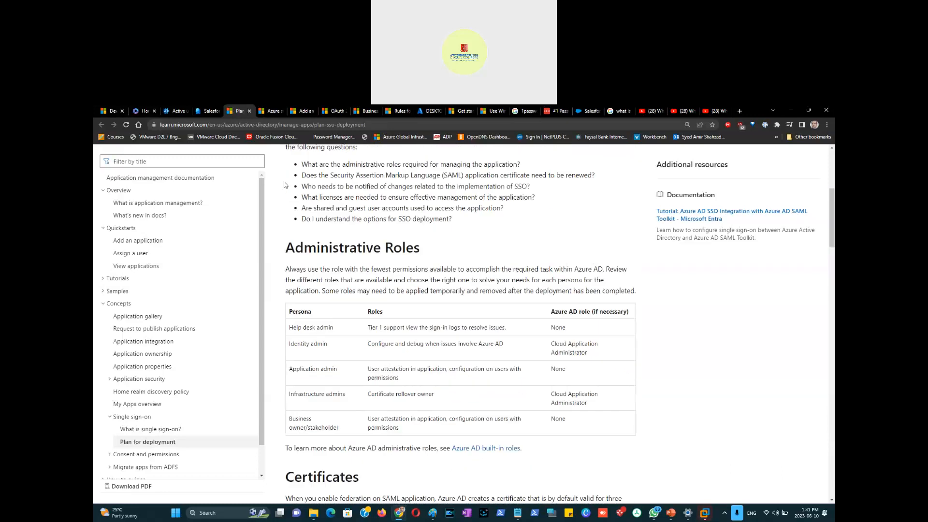
scroll(283, 185, up, 2)
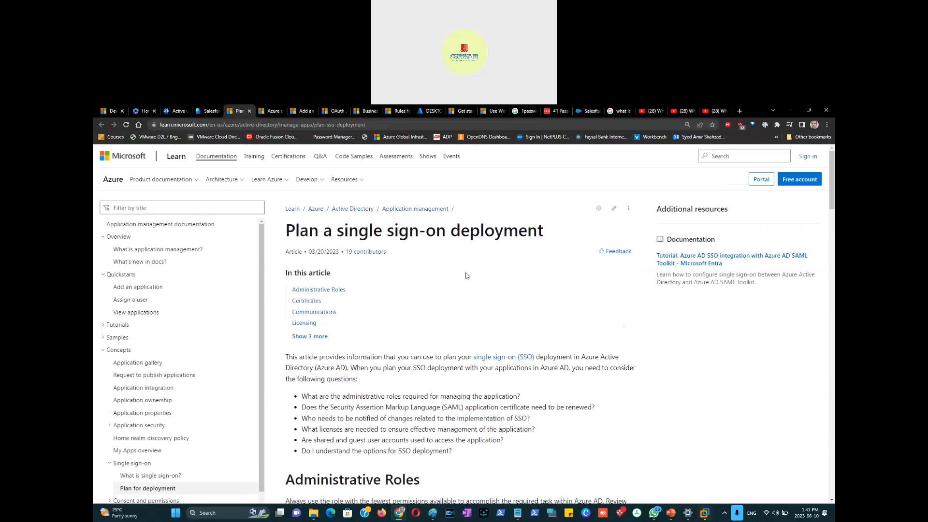
- Go from the Salesforce app's Owners page to the Enterprise applications Overview and start a new gallery app
click(205, 111)
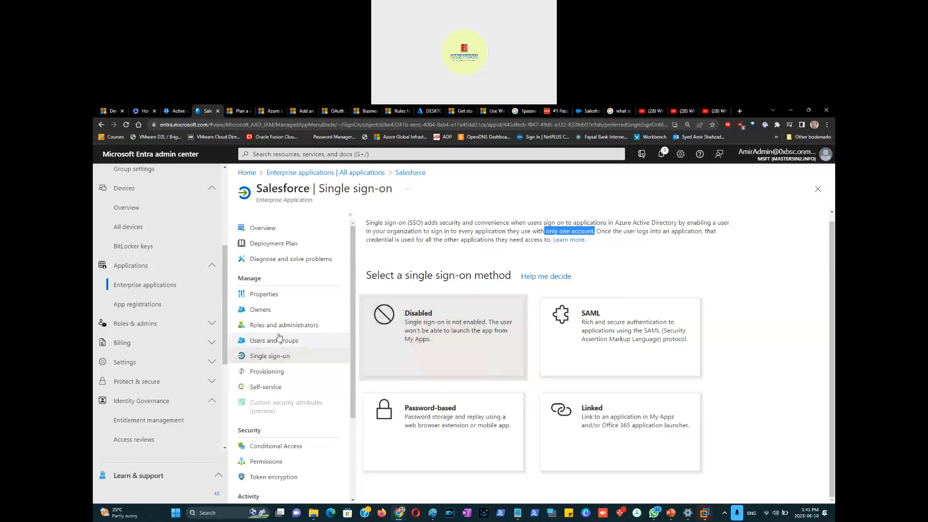
click(261, 309)
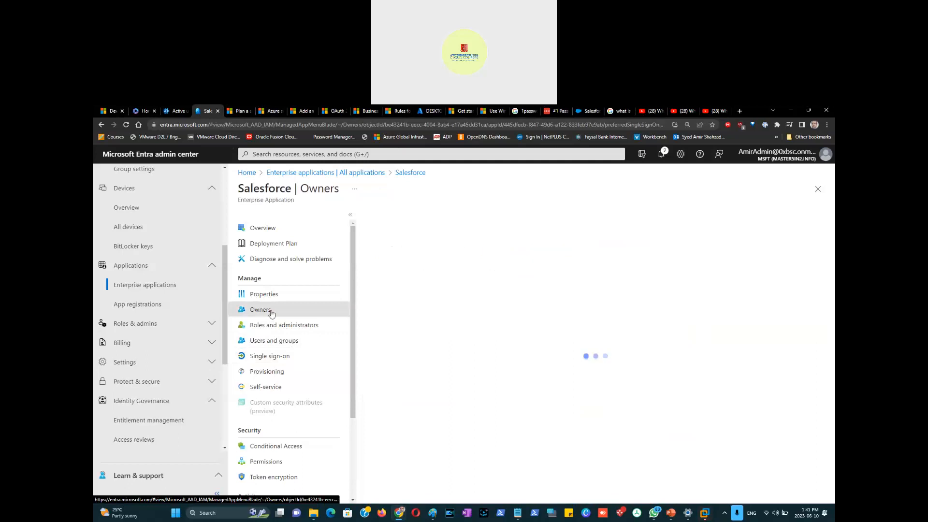
click(134, 285)
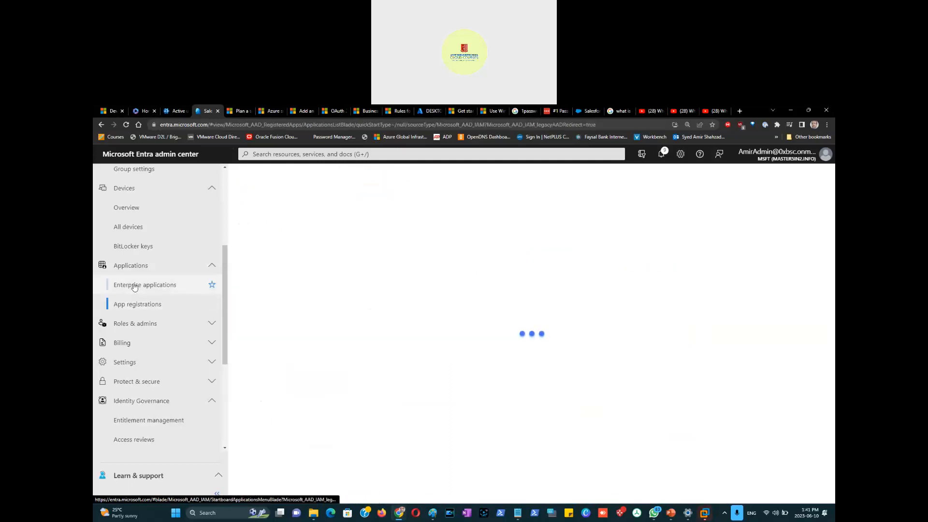
click(265, 244)
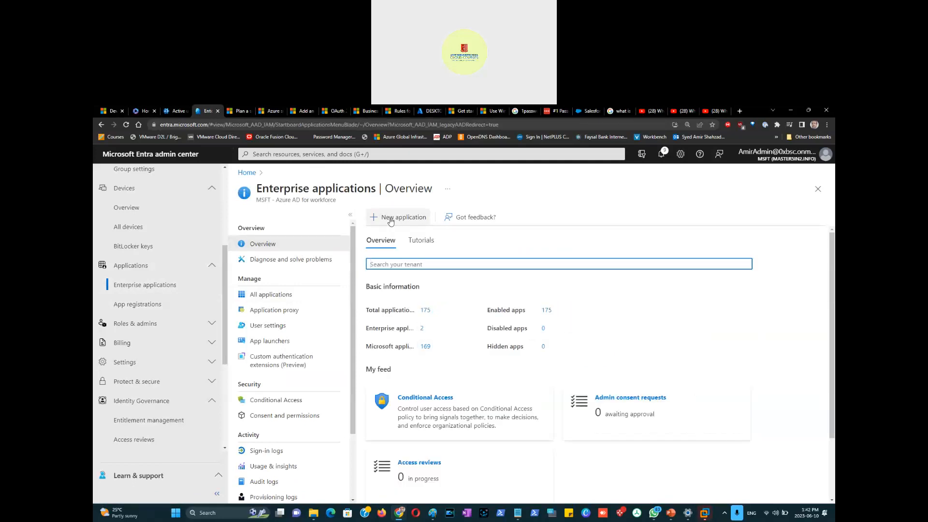
click(391, 219)
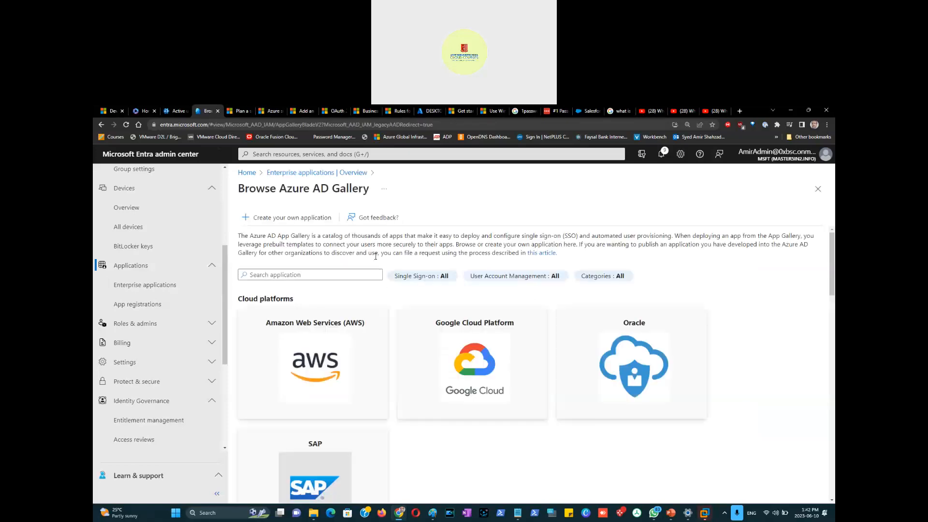
- Find the Google Cloud / G Suite Connector by Microsoft tile in the gallery and create it
scroll(412, 351, down, 2)
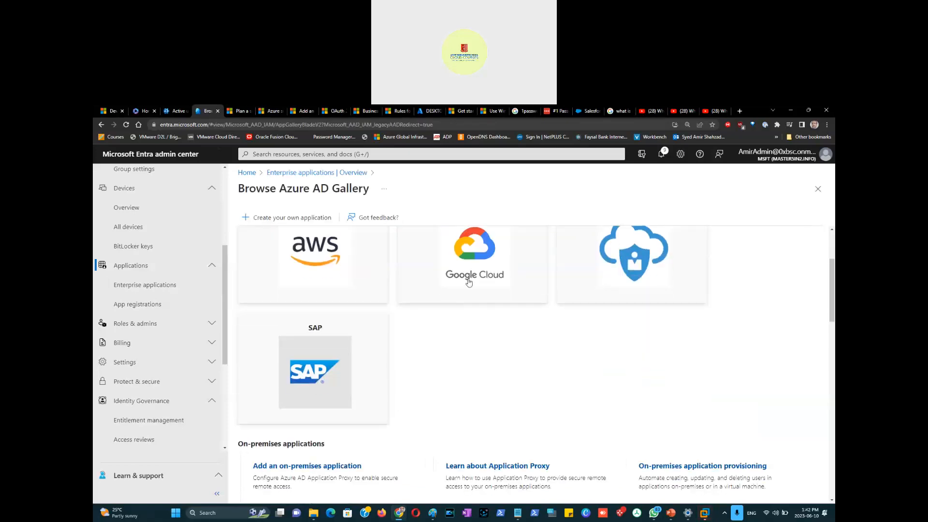
scroll(468, 283, up, 1)
scroll(468, 282, up, 1)
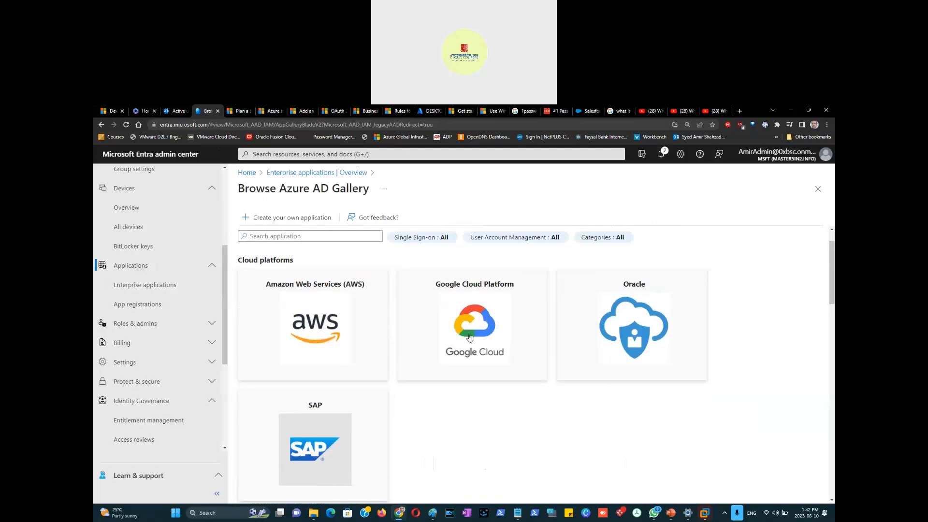
scroll(470, 337, down, 4)
scroll(470, 337, down, 8)
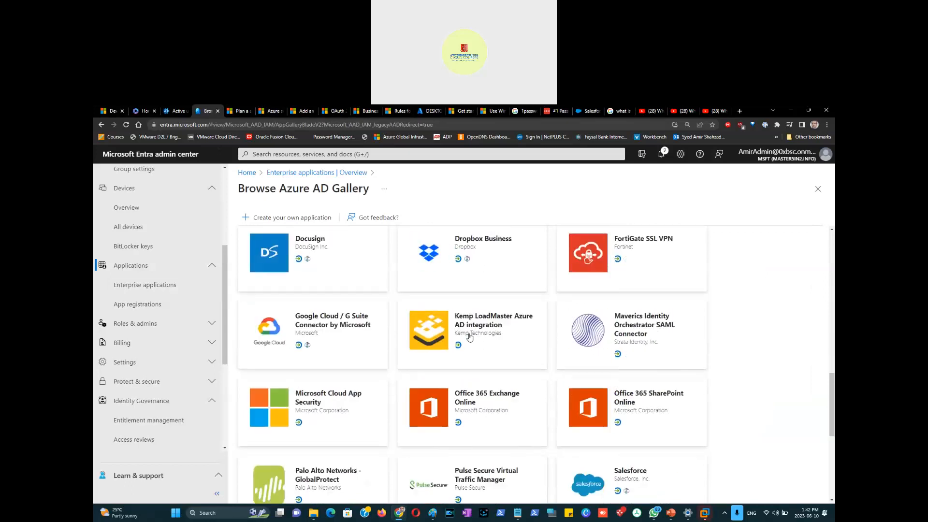
scroll(470, 338, down, 5)
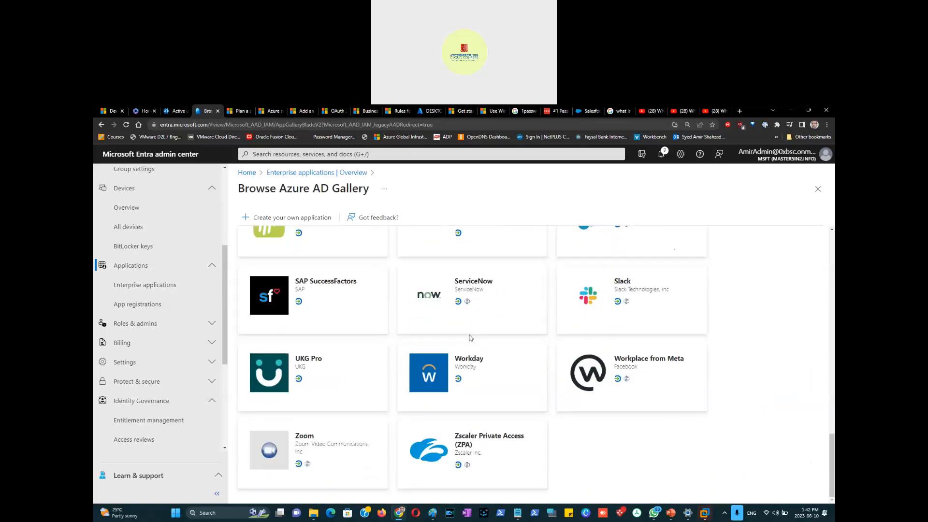
scroll(470, 337, up, 1)
scroll(469, 338, up, 1)
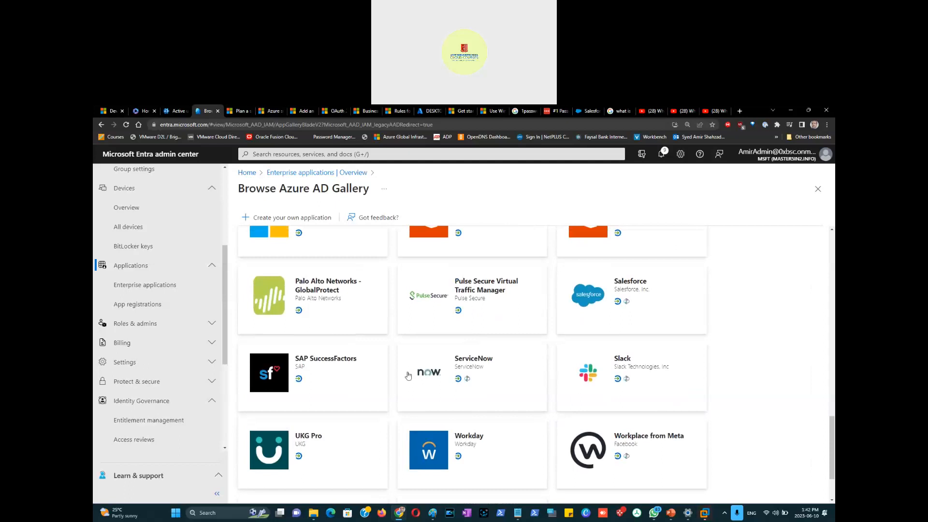
scroll(408, 376, up, 2)
scroll(408, 375, up, 1)
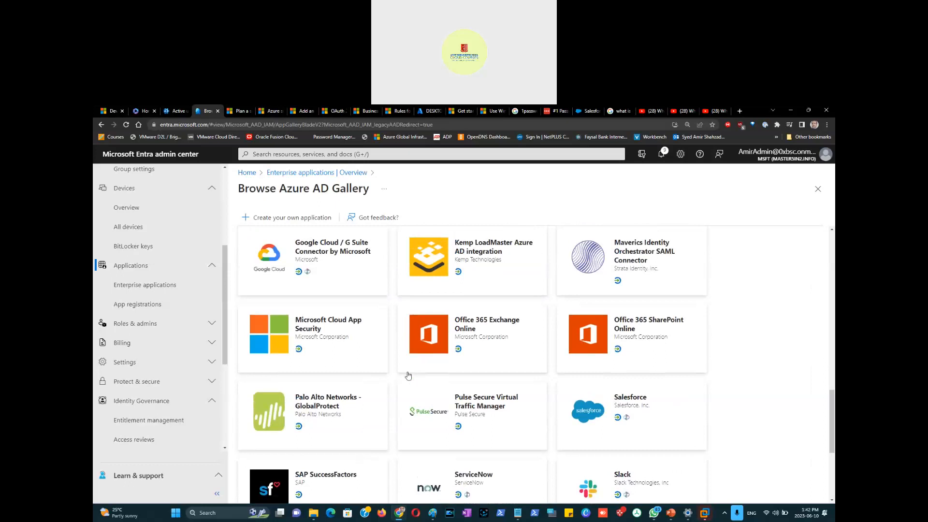
scroll(408, 376, up, 1)
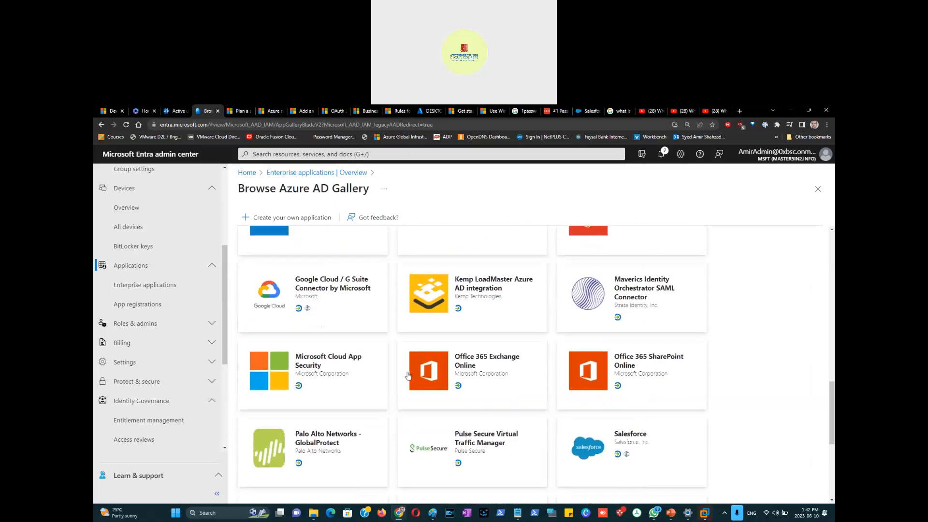
click(327, 295)
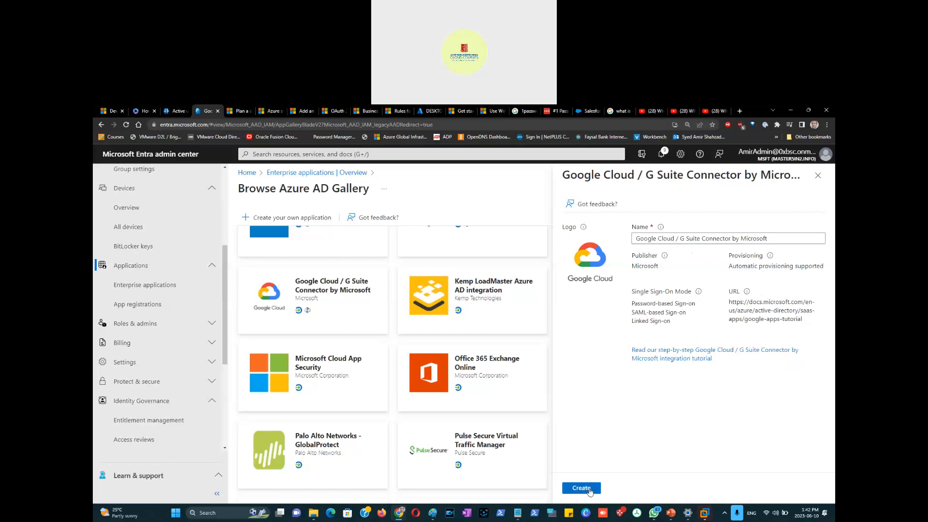
click(583, 489)
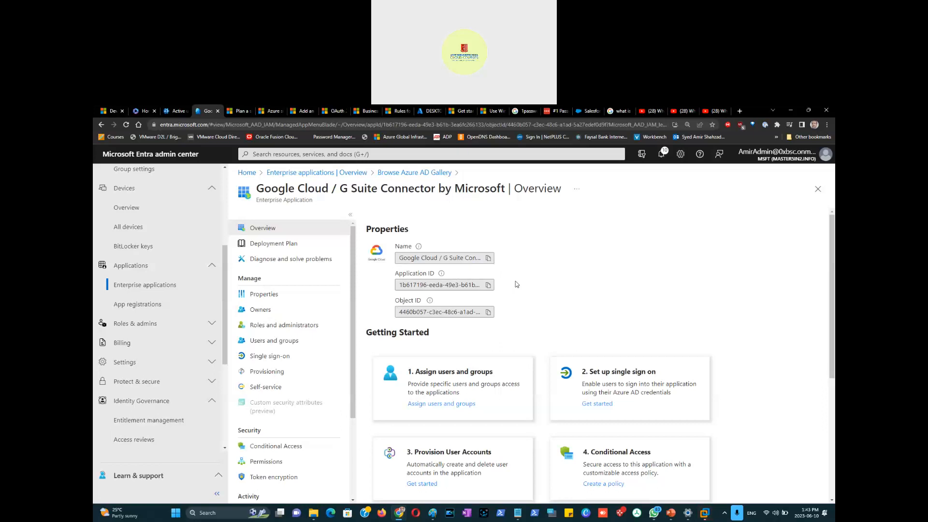
- Switch to the Microsoft 365 admin center Active users tab
click(169, 112)
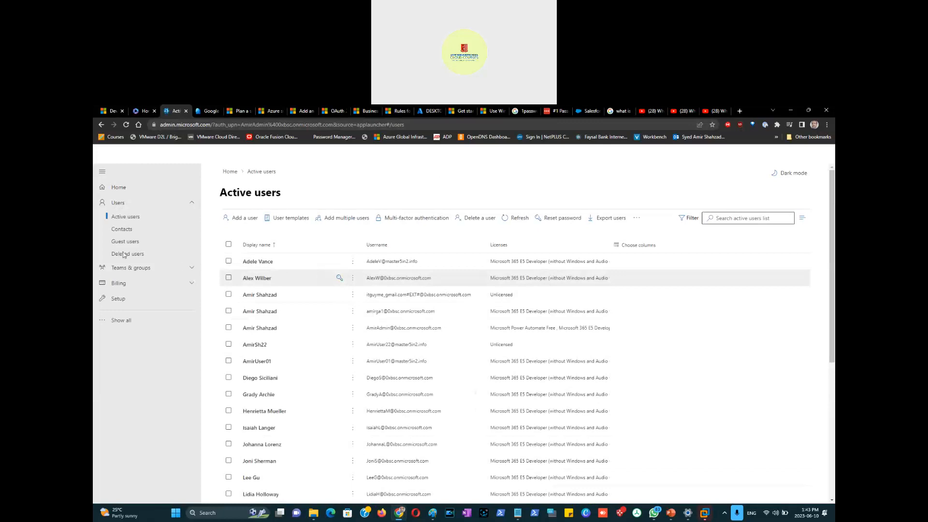
click(127, 321)
scroll(124, 447, down, 1)
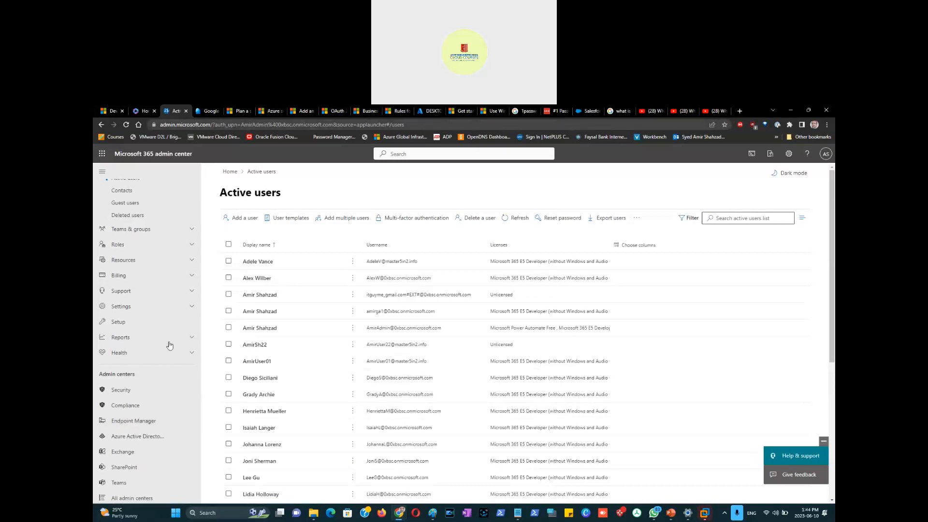
click(206, 113)
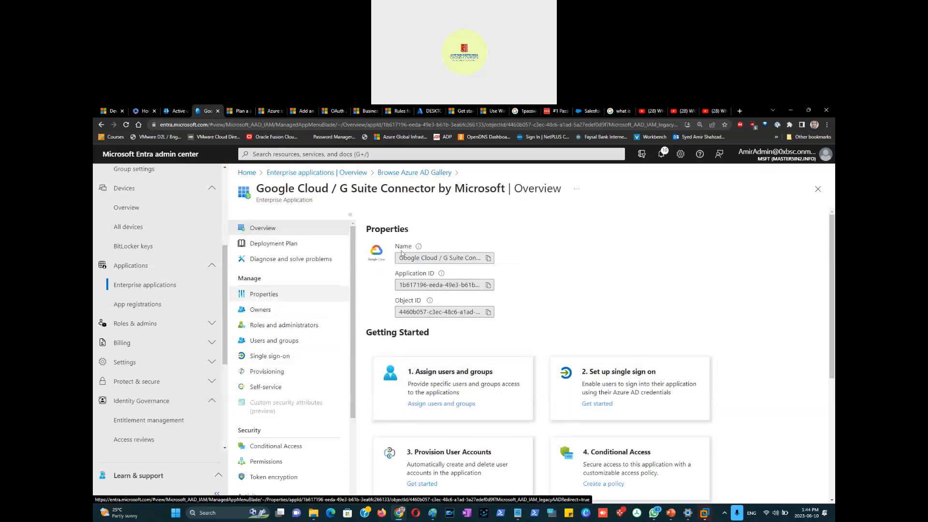
- Search for 'servicenow' in a new Chrome tab
click(587, 111)
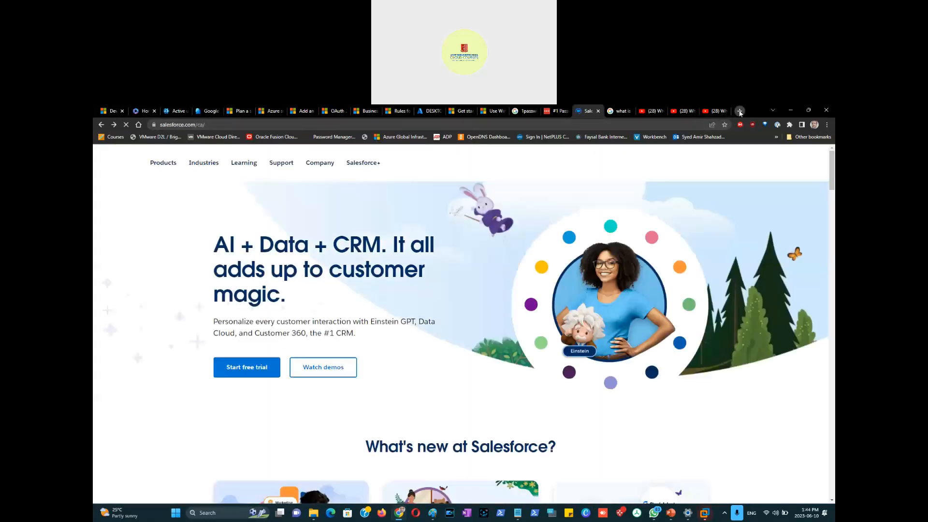
click(739, 112)
text(servicenow)
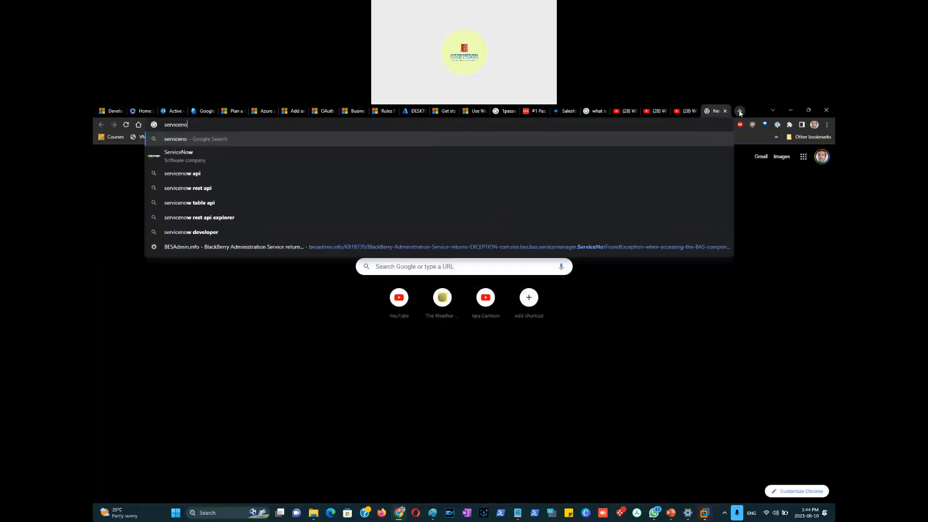
key(Return)
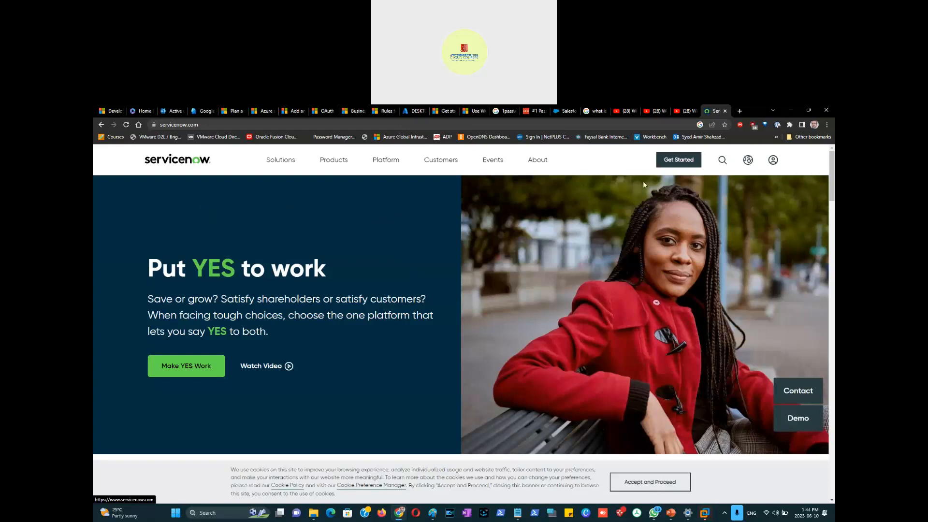
- Open the ServiceNow ID sign-in page, then return to the Entra connector overview
click(772, 166)
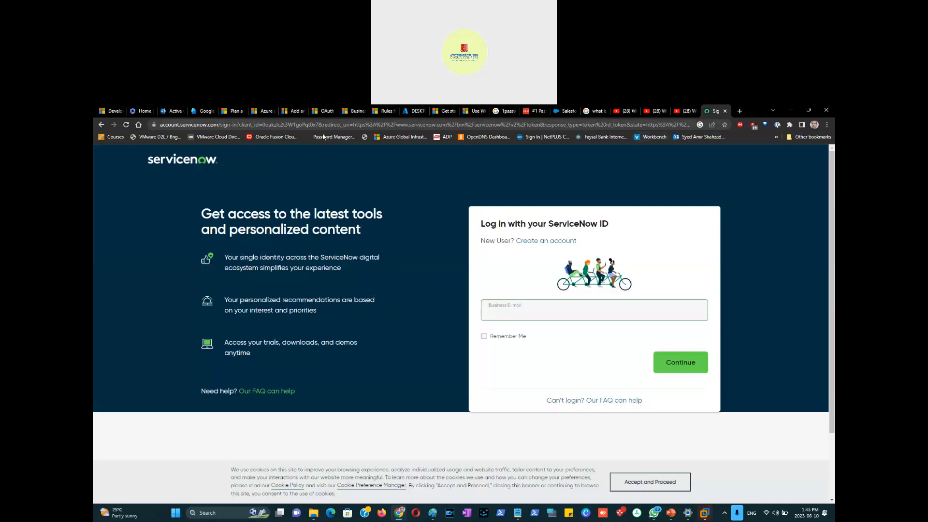
click(198, 112)
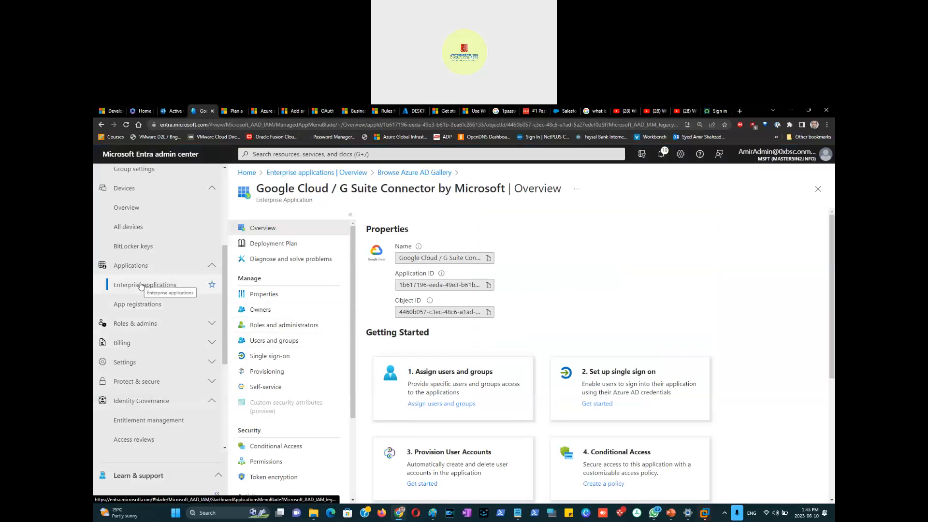
- Review the Enterprise applications overview and All applications list, then go to App registrations
click(341, 175)
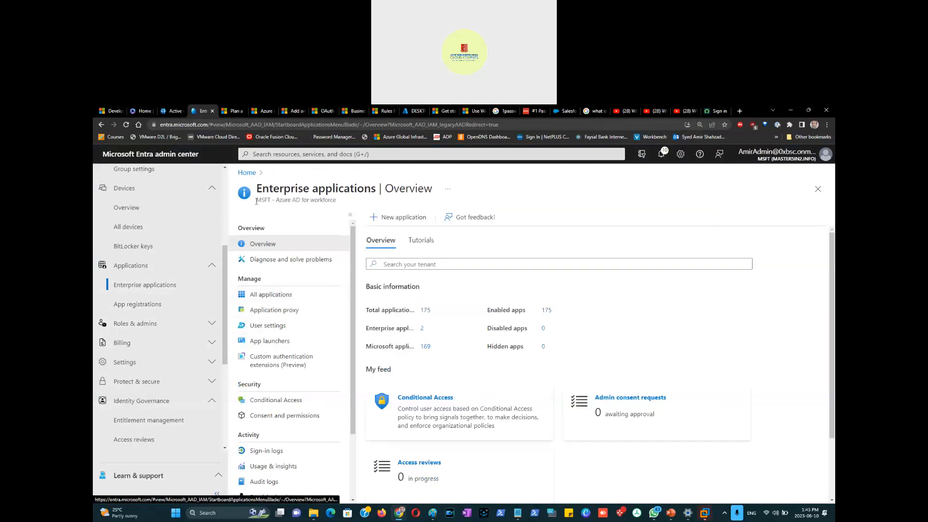
click(135, 286)
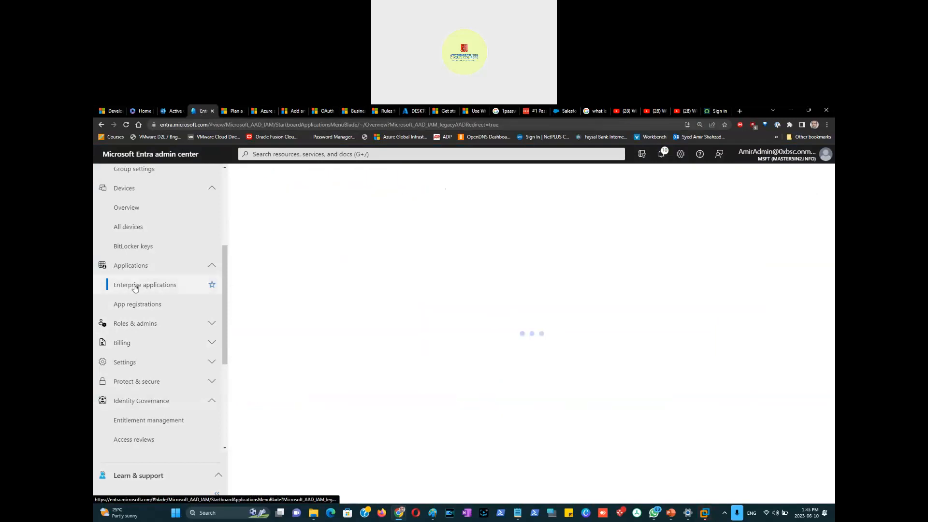
click(257, 244)
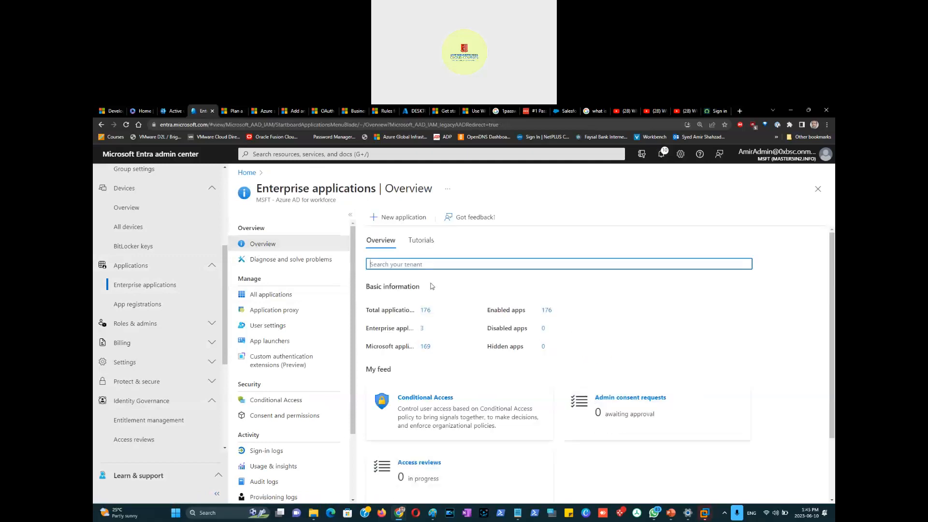
click(287, 296)
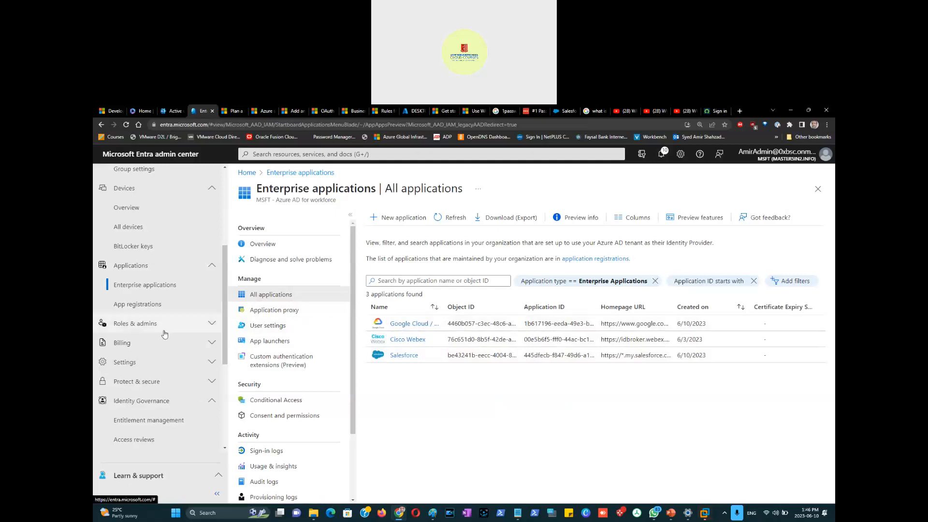
click(149, 307)
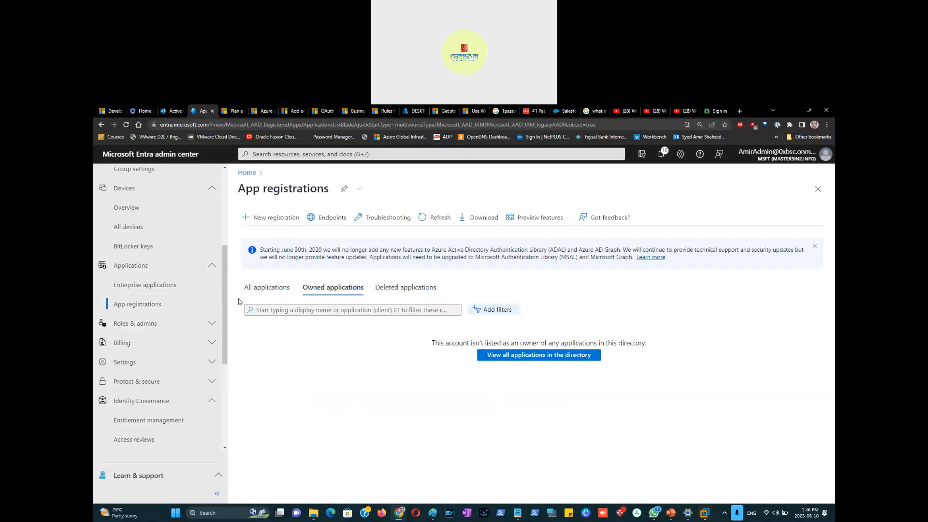
- Compare the All applications and Owned applications lists, then reload App registrations
click(267, 288)
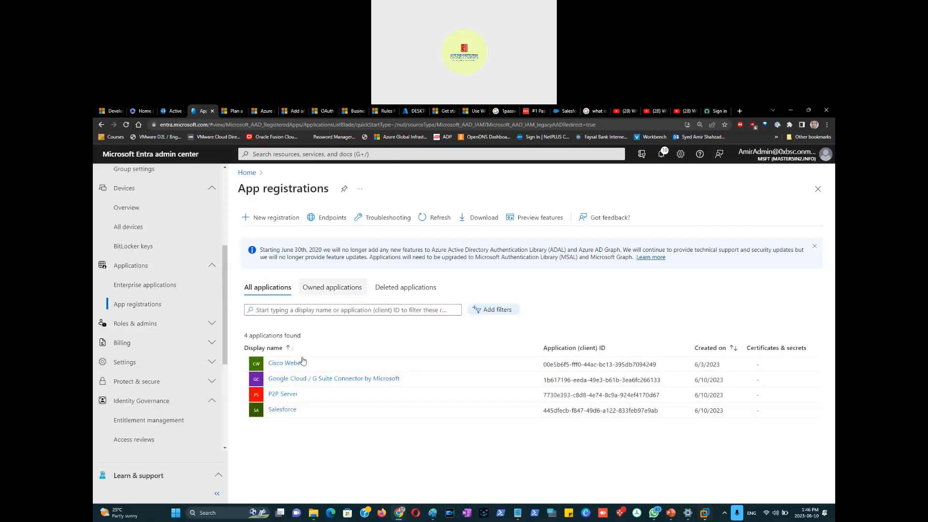
click(329, 289)
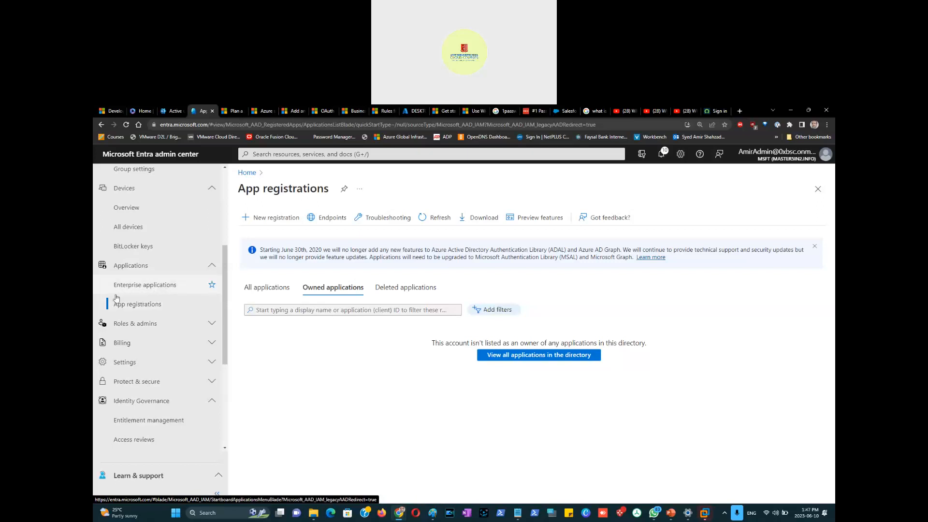
click(137, 308)
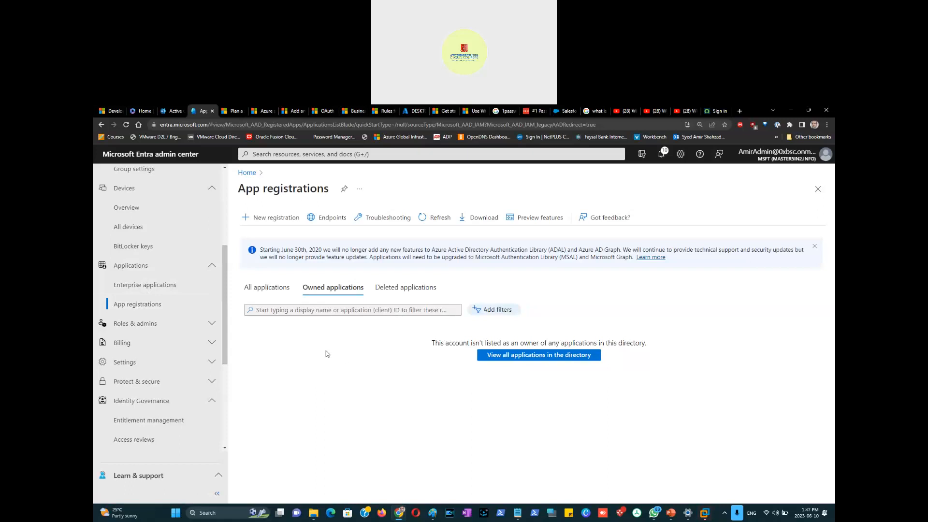
- Open Application Administrator from Roles & admins, review its permissions, then view Assignments
click(136, 329)
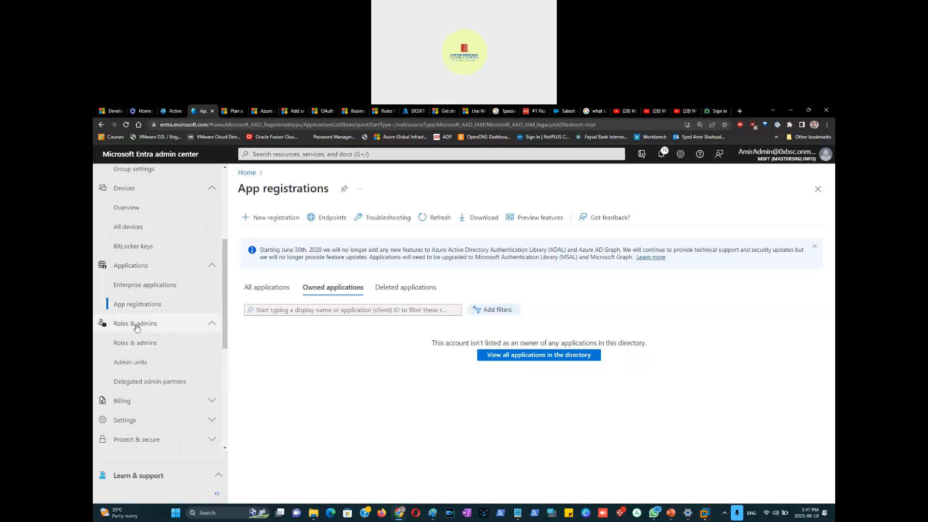
click(136, 344)
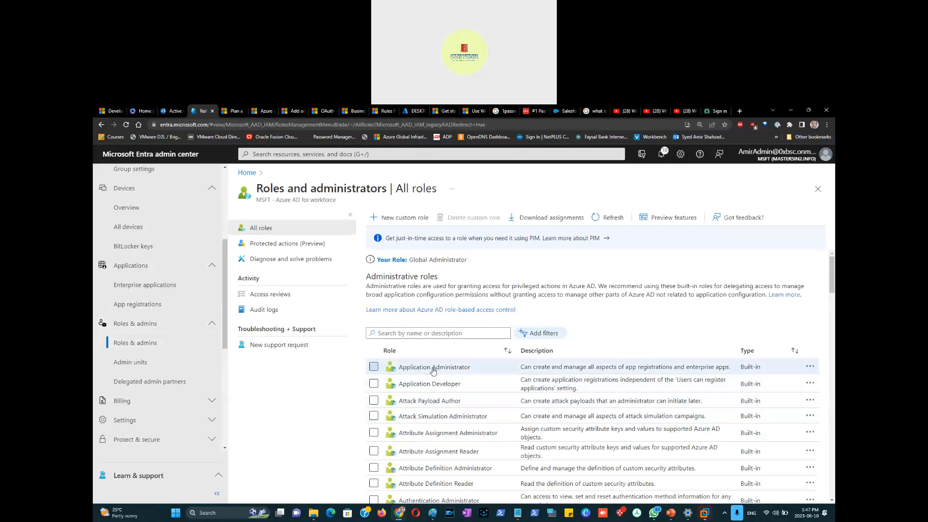
click(438, 368)
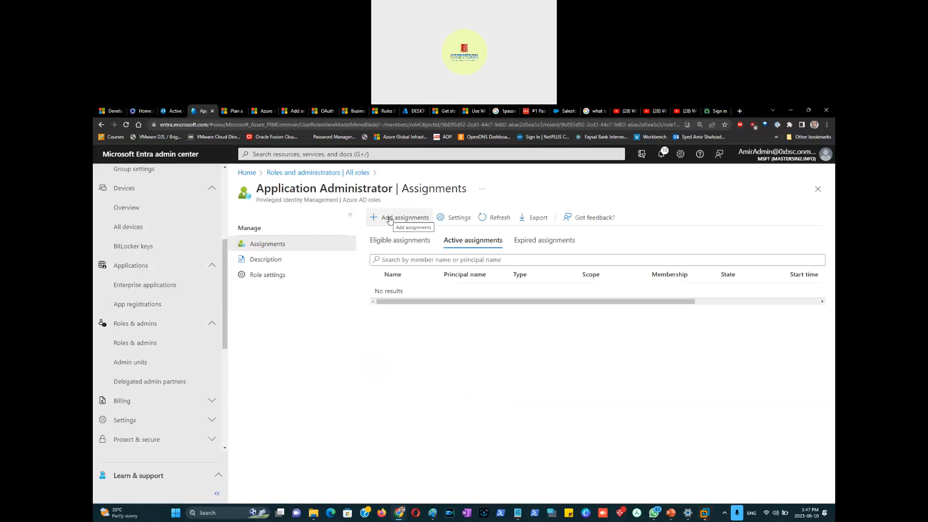
click(267, 262)
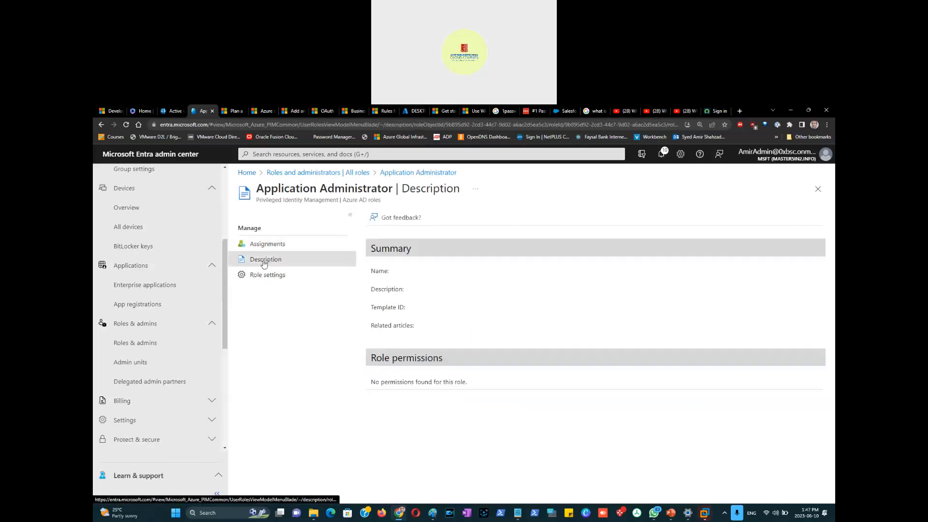
scroll(484, 396, down, 5)
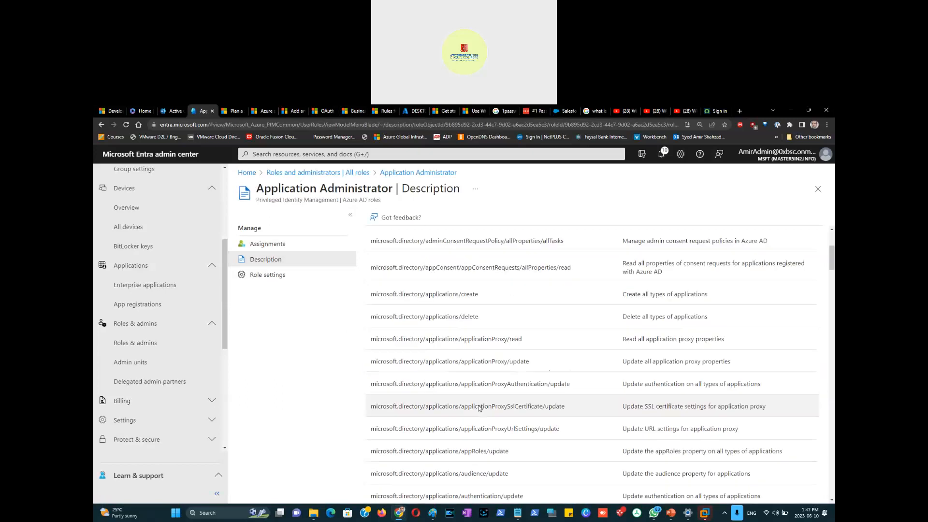
scroll(479, 402, down, 10)
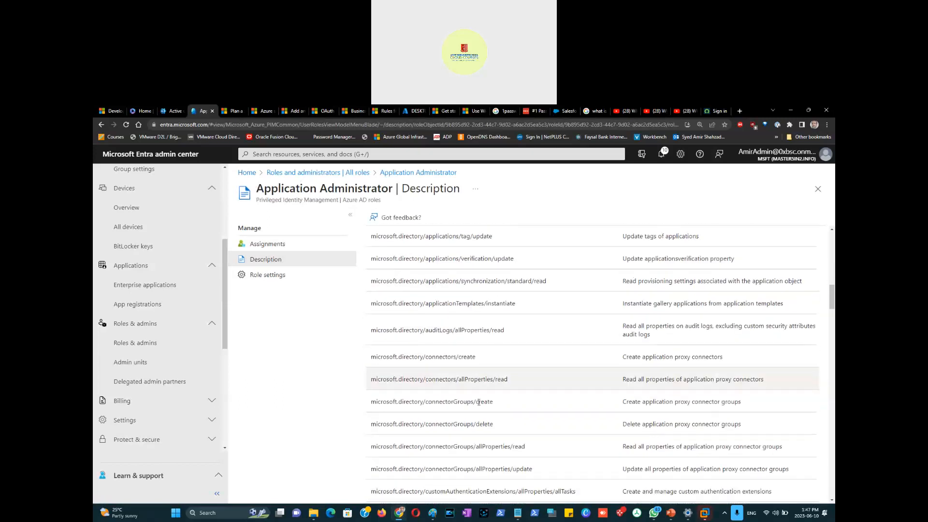
click(267, 243)
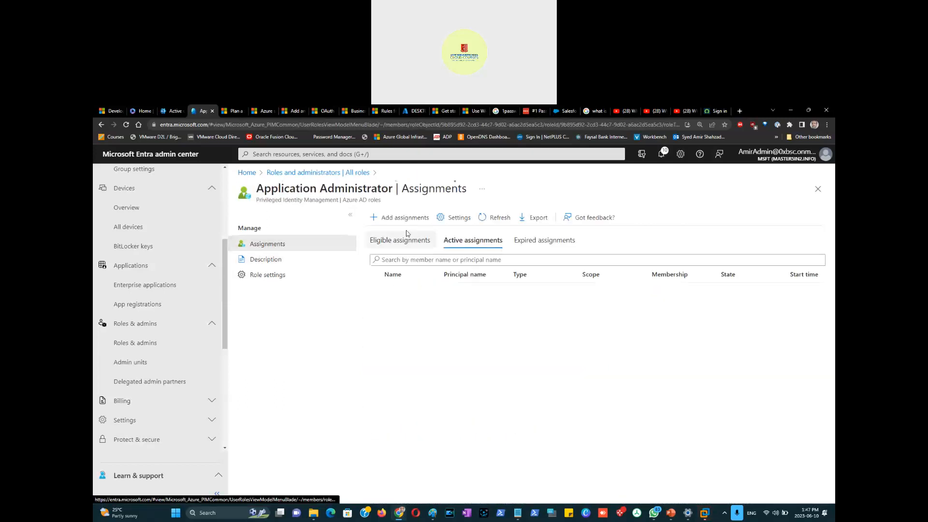
- Add an Application Administrator assignment with Directory scope for one selected user
click(394, 219)
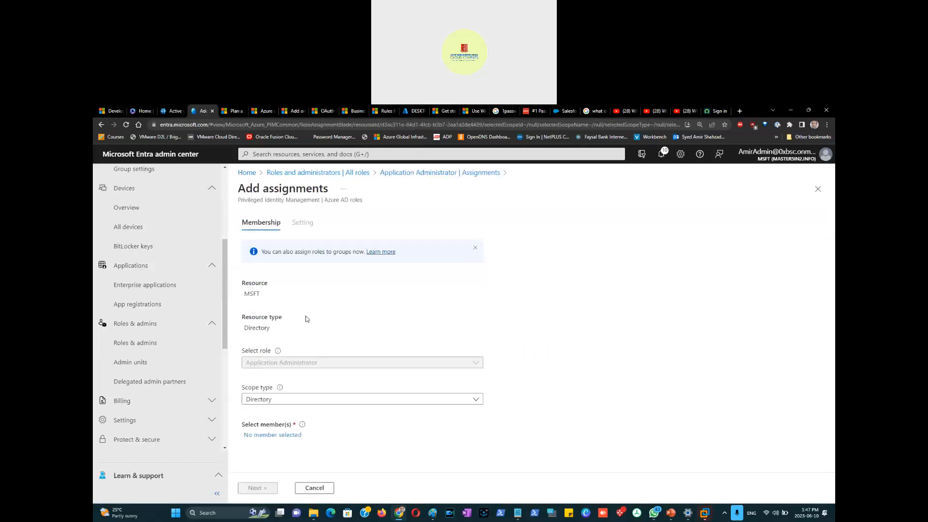
click(283, 401)
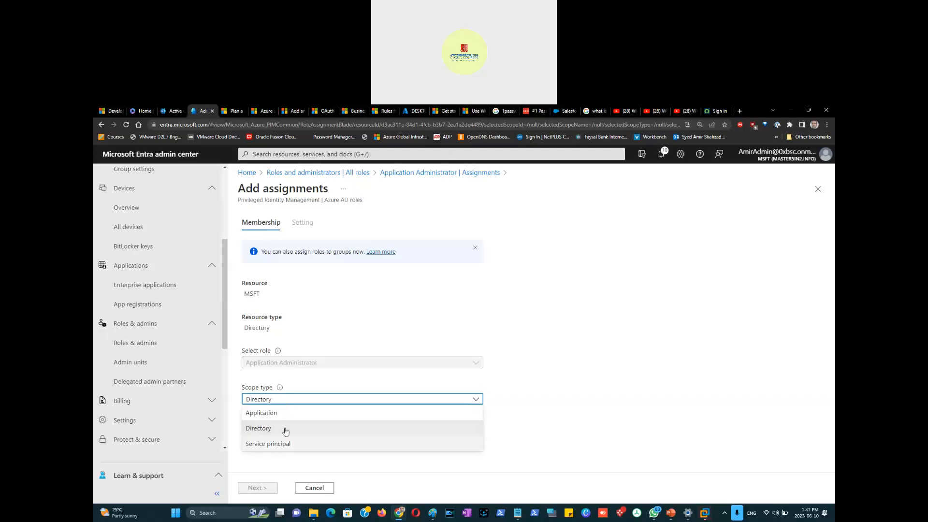
click(289, 403)
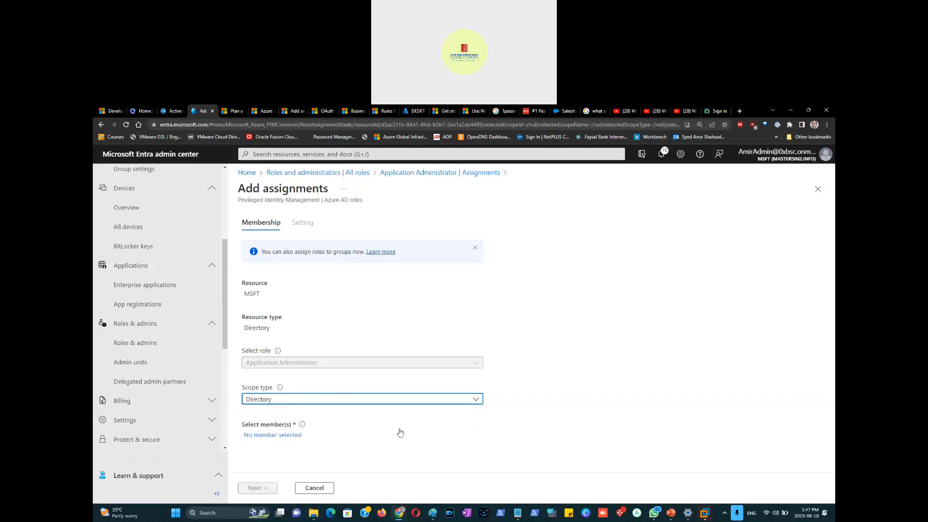
click(419, 434)
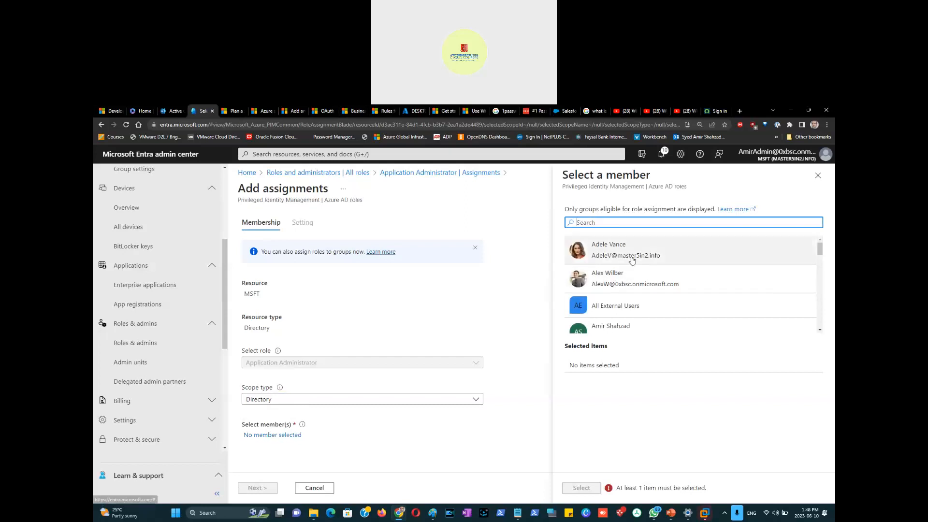
click(604, 250)
click(582, 489)
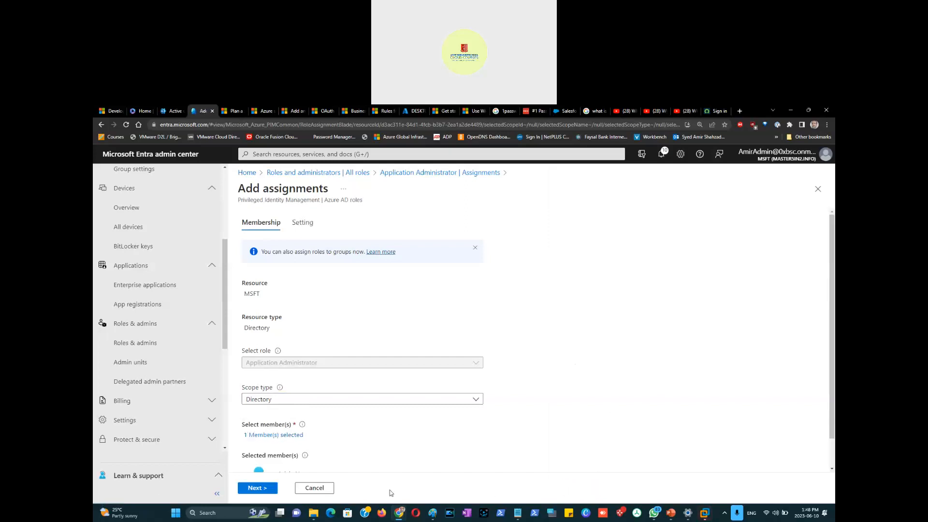
click(264, 489)
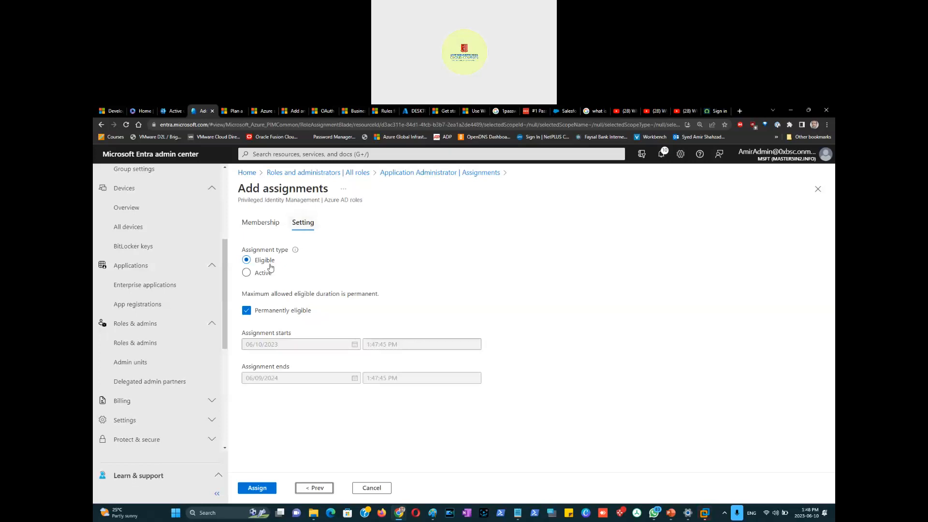
- Change the assignment from permanently eligible to a time-limited Active assignment (06/10/2023–12/07/2023)
click(246, 311)
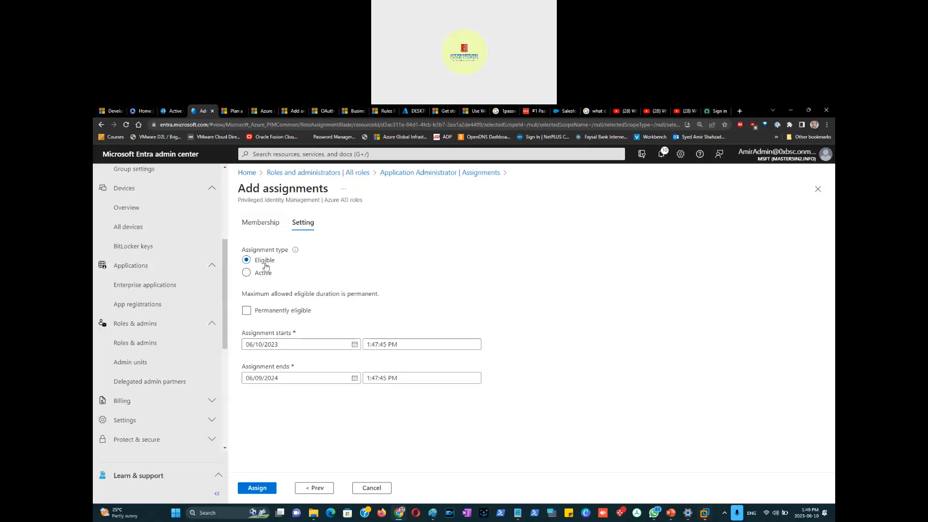
click(260, 274)
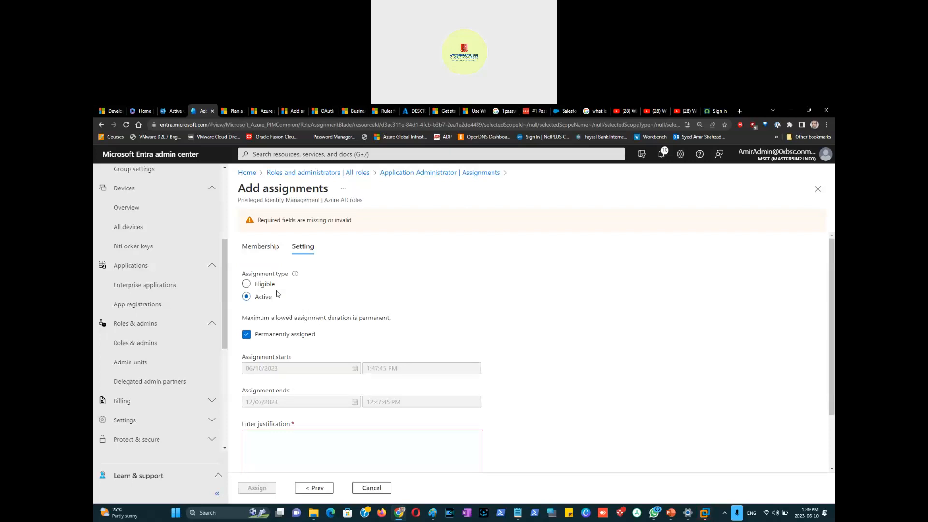
click(246, 336)
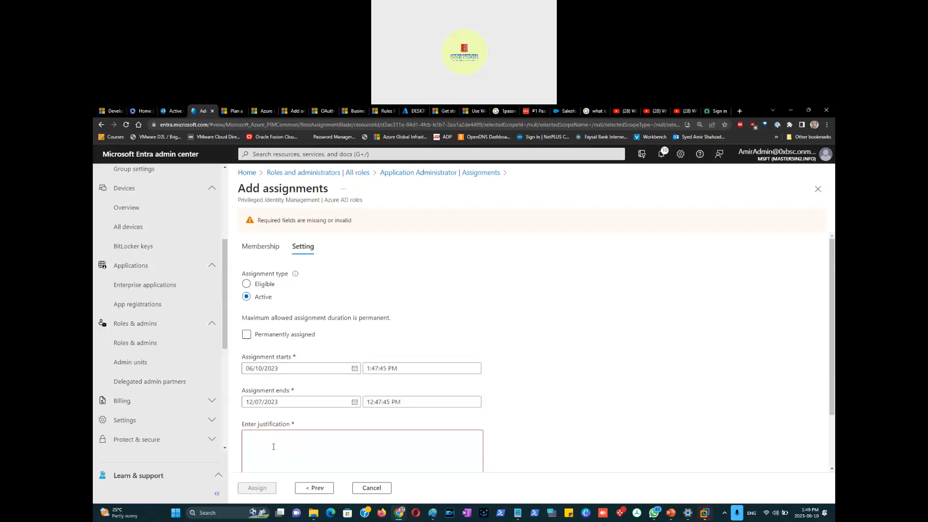
- Revert to a time-limited Eligible assignment and go back to the Membership tab
click(247, 284)
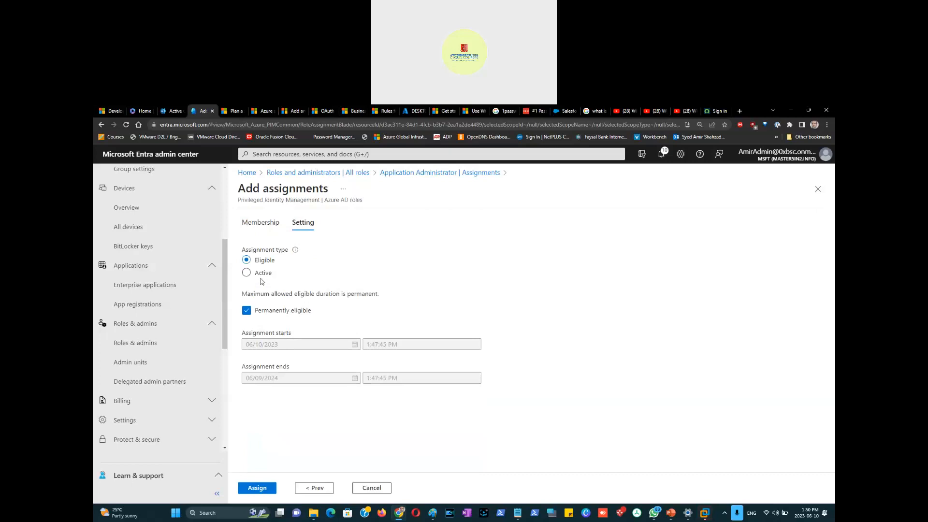
click(247, 273)
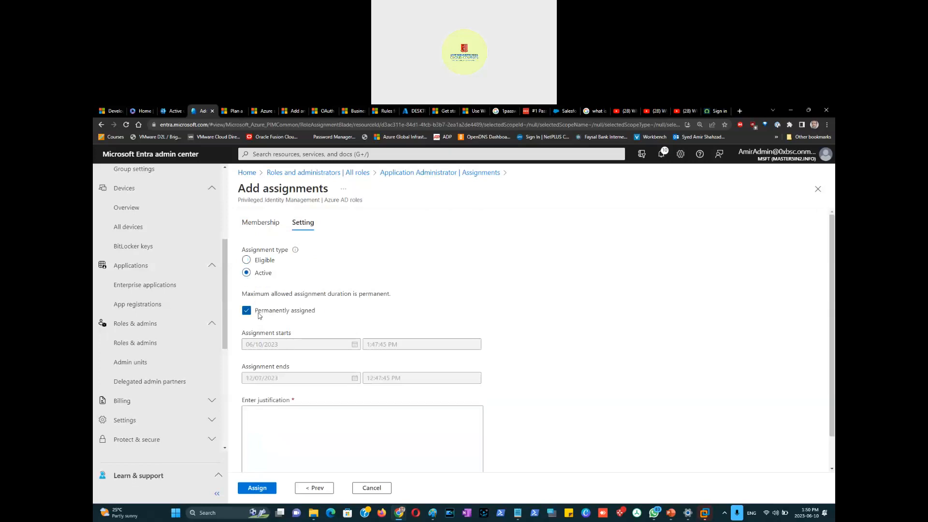
click(247, 261)
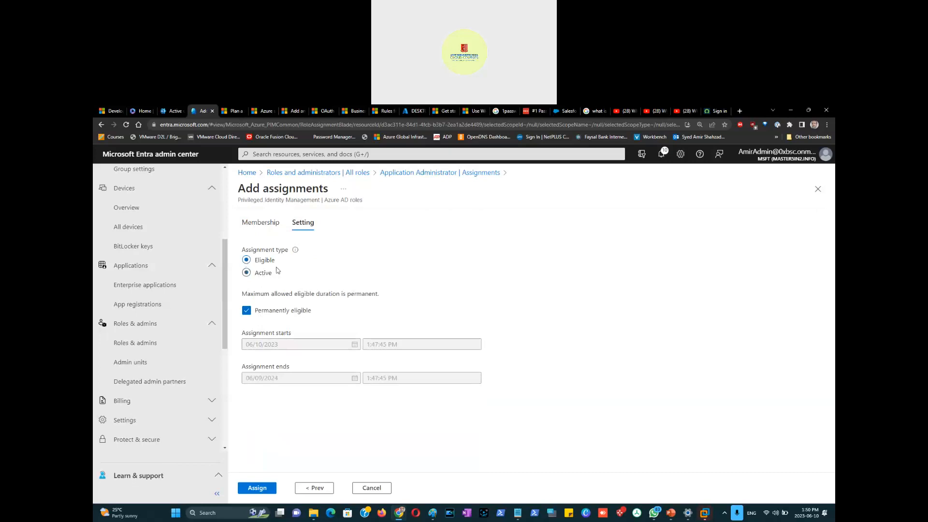
click(247, 310)
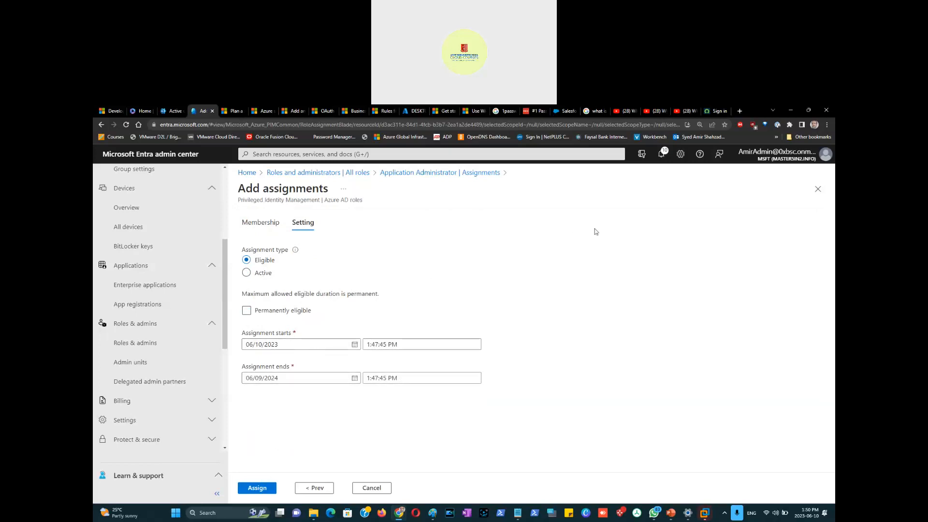
click(321, 488)
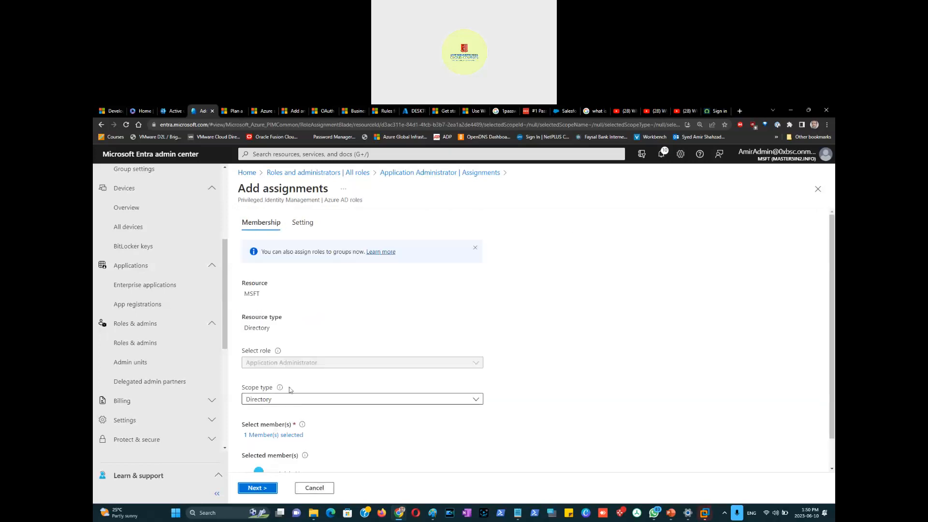
- Replace the previously selected user with the admin account as the assignment member
click(276, 436)
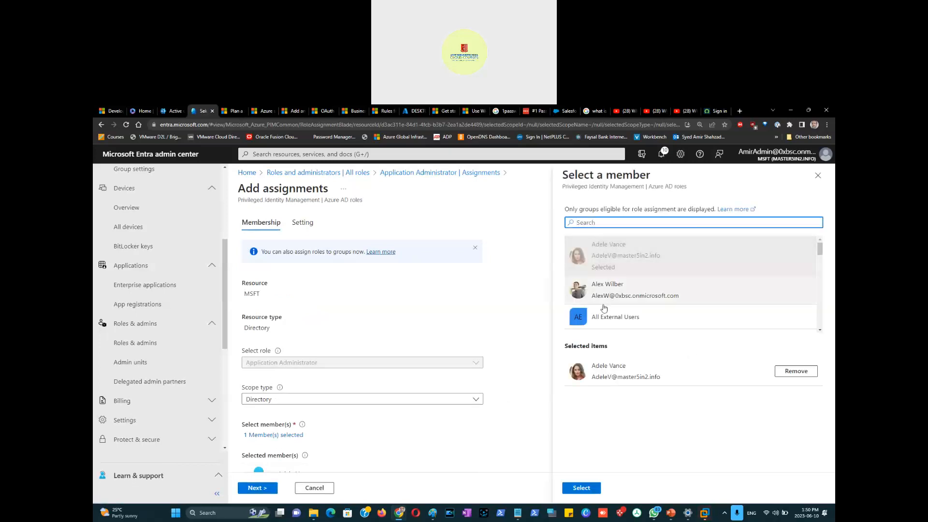
scroll(613, 288, down, 2)
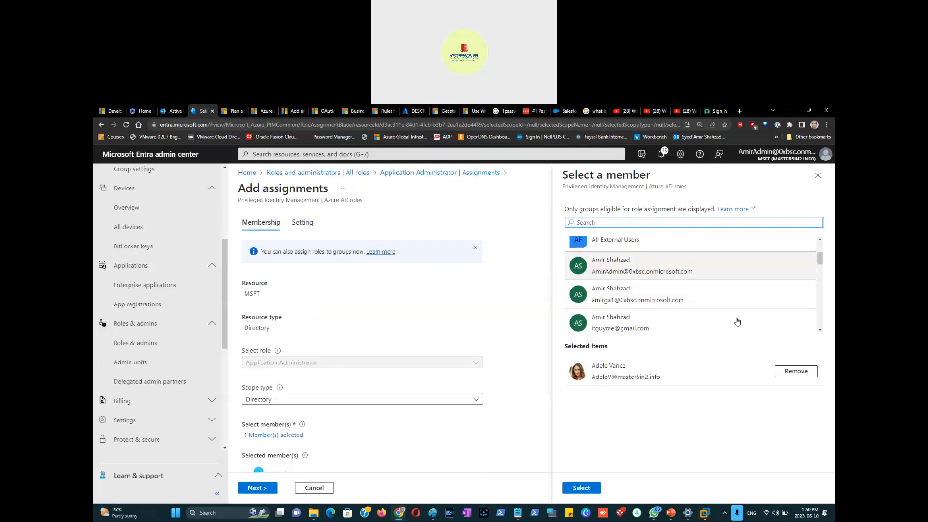
click(796, 373)
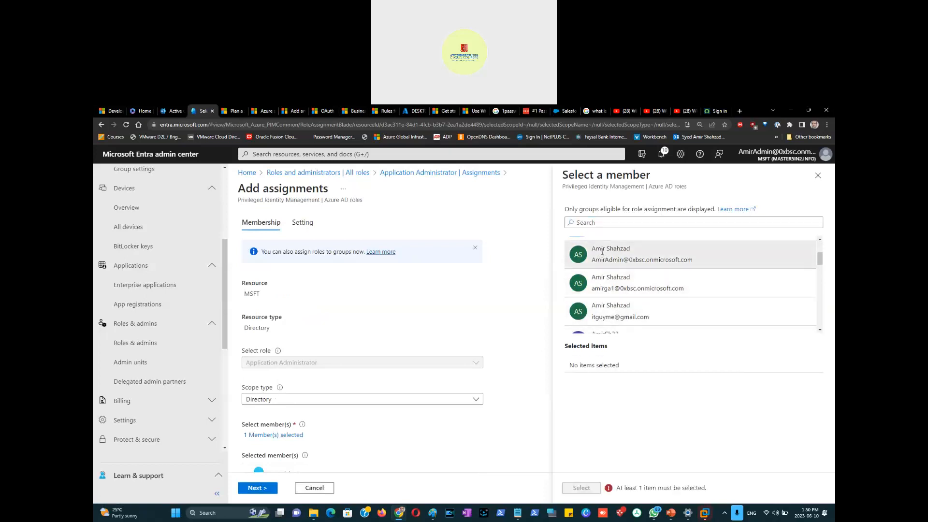
click(599, 260)
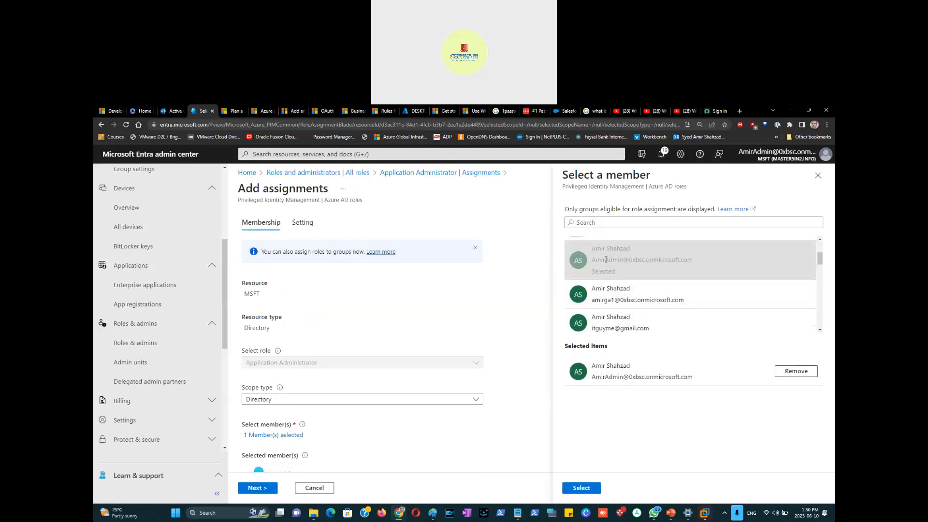
click(577, 488)
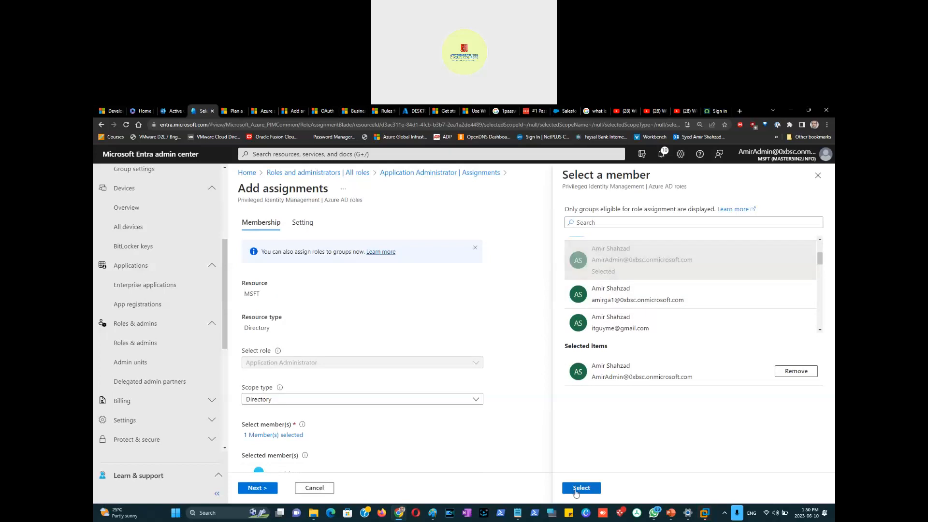
- Check the eligible dates 06/10/2023 to 06/09/2024 and submit the Application Administrator assignment
click(256, 488)
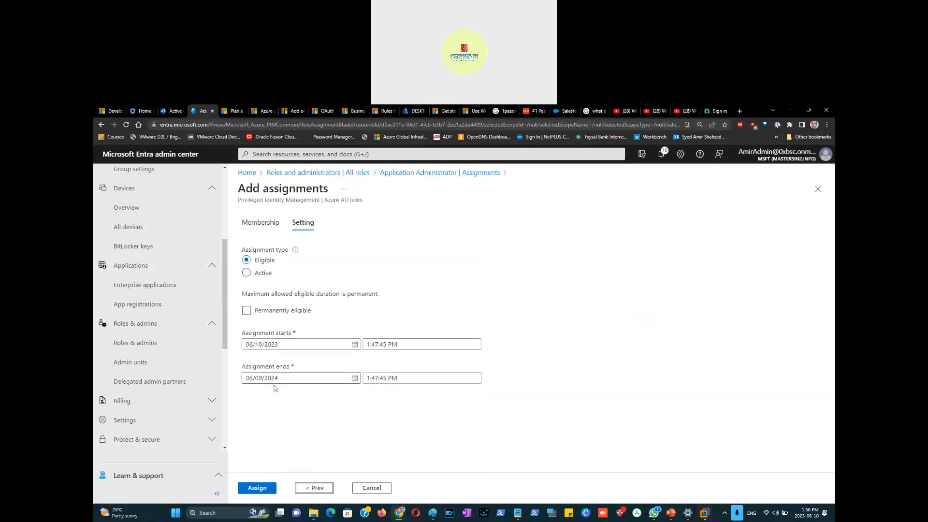
drag(278, 378, 272, 378)
click(280, 344)
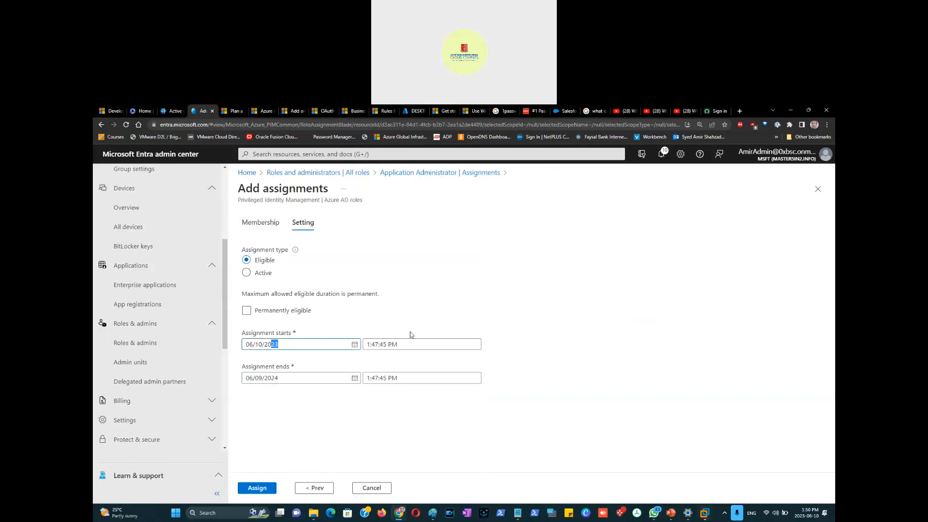
click(256, 487)
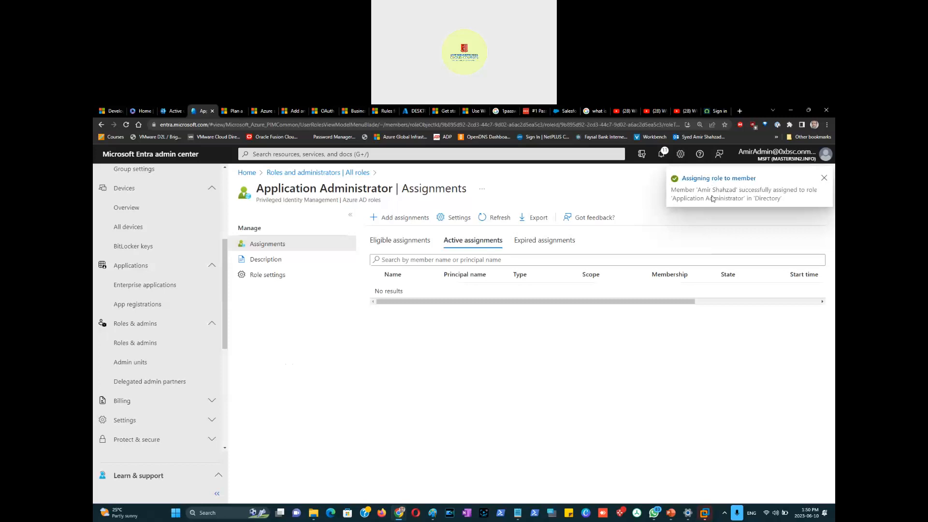
click(168, 112)
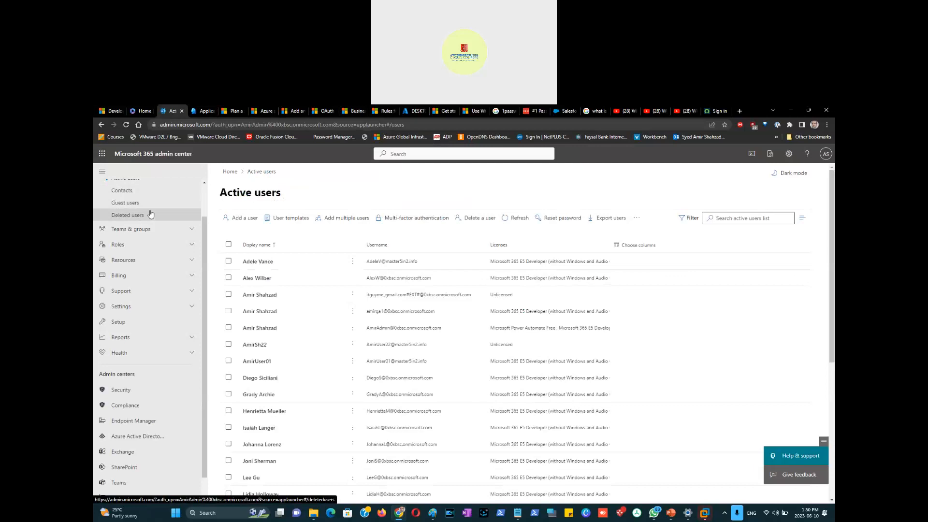
- Launch Outlook from the Microsoft 365 admin center app launcher
scroll(153, 219, up, 1)
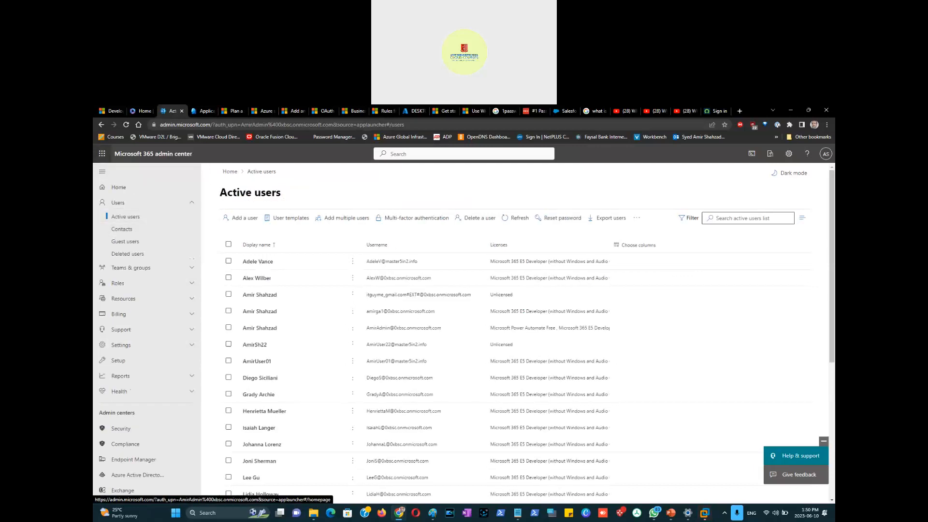
click(102, 154)
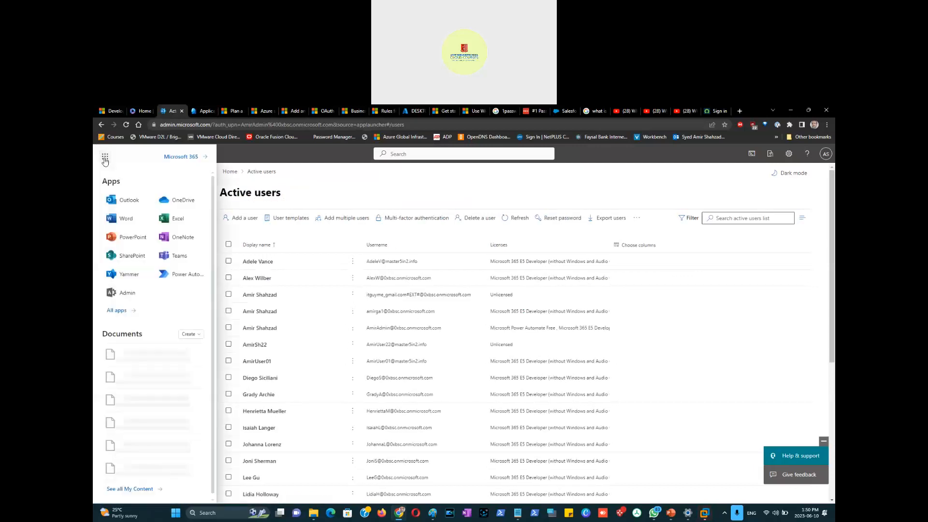
click(120, 203)
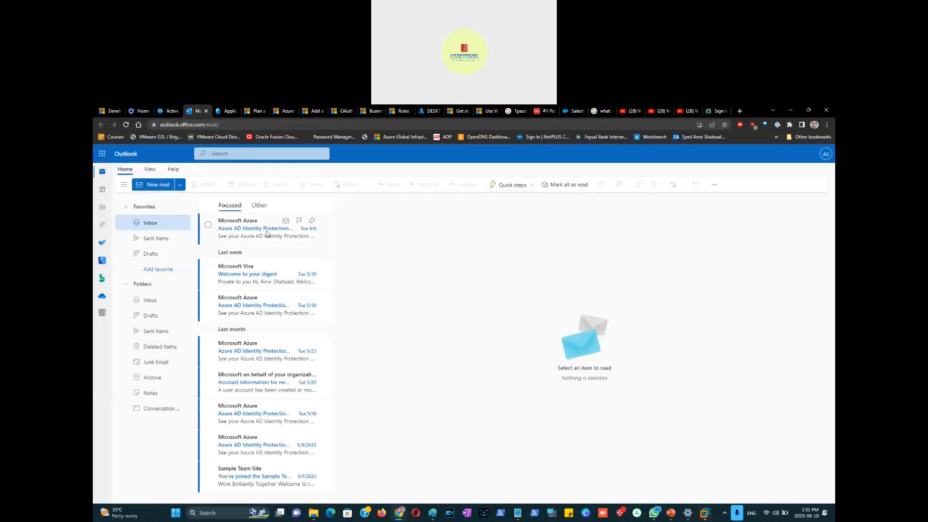
- Look through the recent Microsoft Azure emails, then reload to receive the two new PIM notifications
click(251, 232)
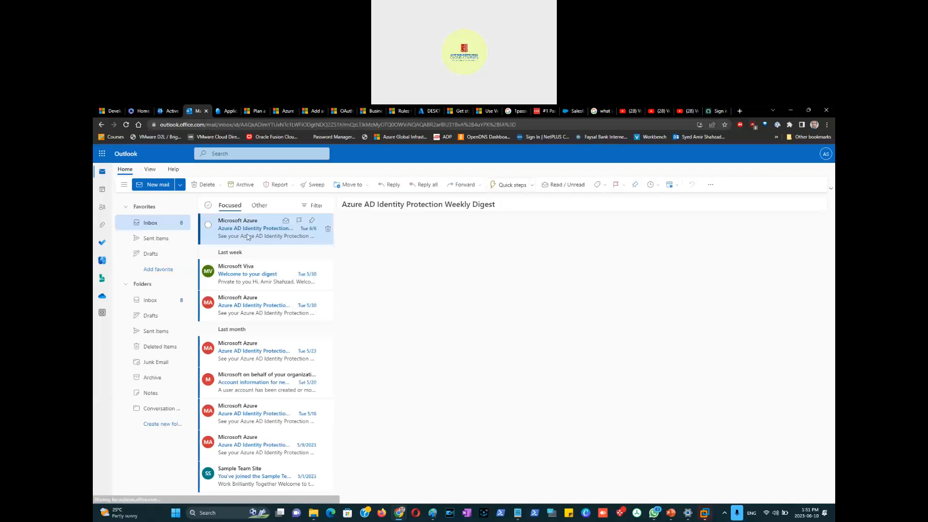
click(258, 296)
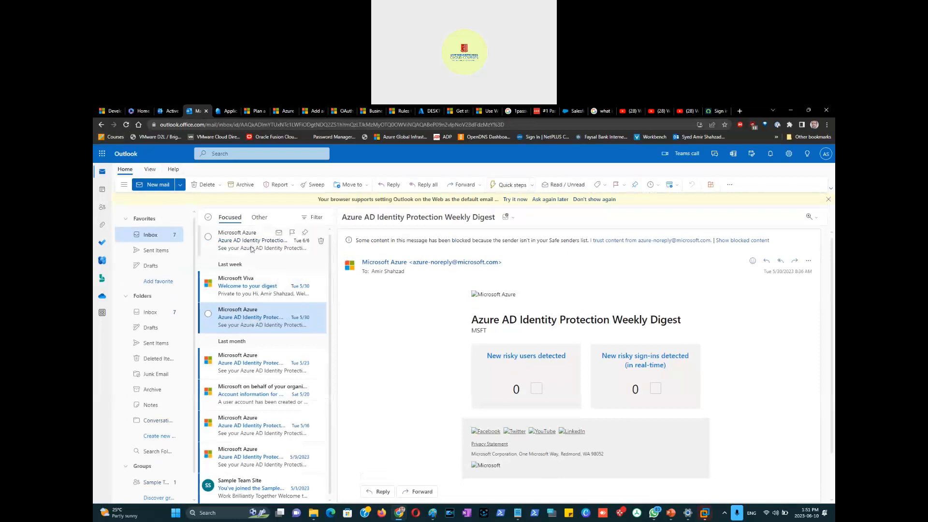
click(237, 248)
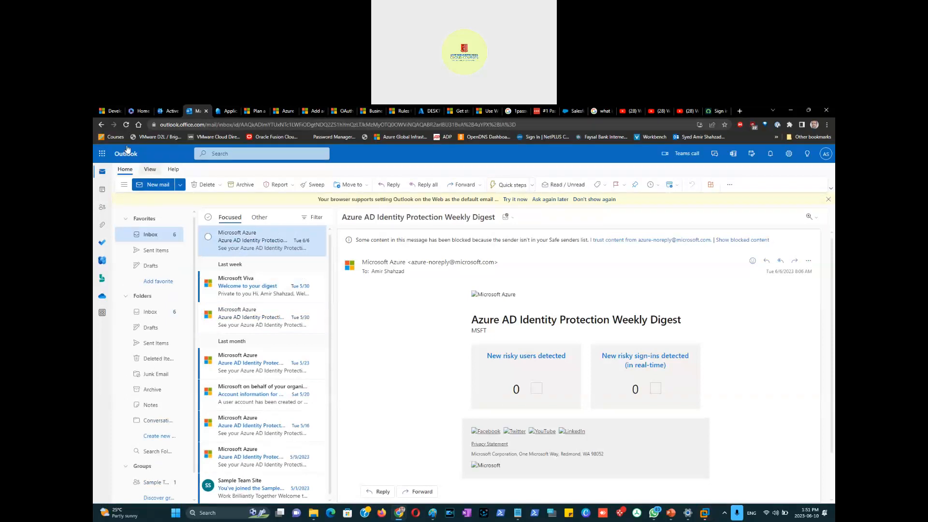
click(125, 126)
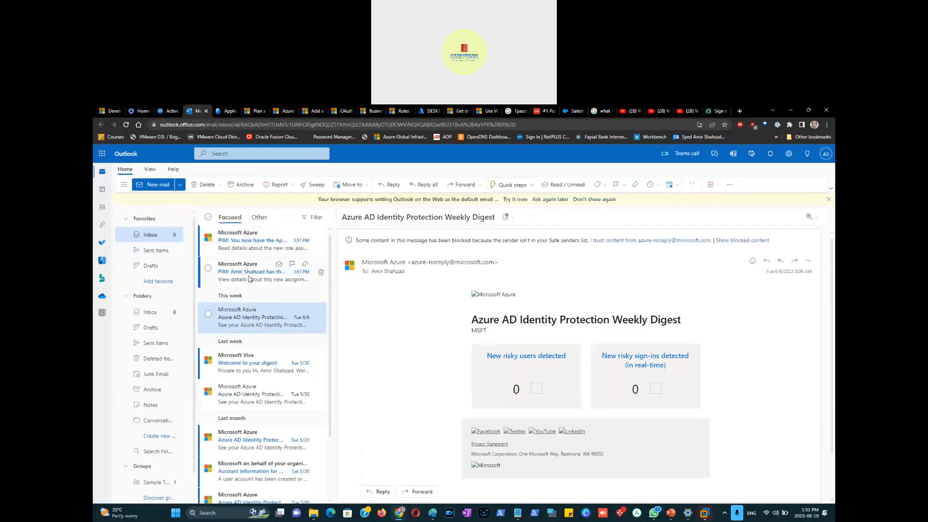
- Read both Application Administrator PIM emails and follow the role activation link
click(251, 277)
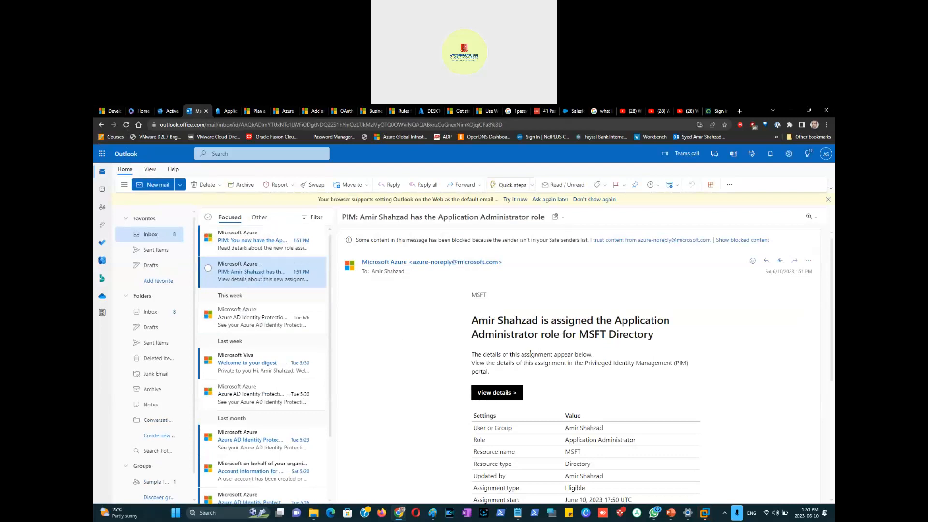
scroll(530, 353, down, 2)
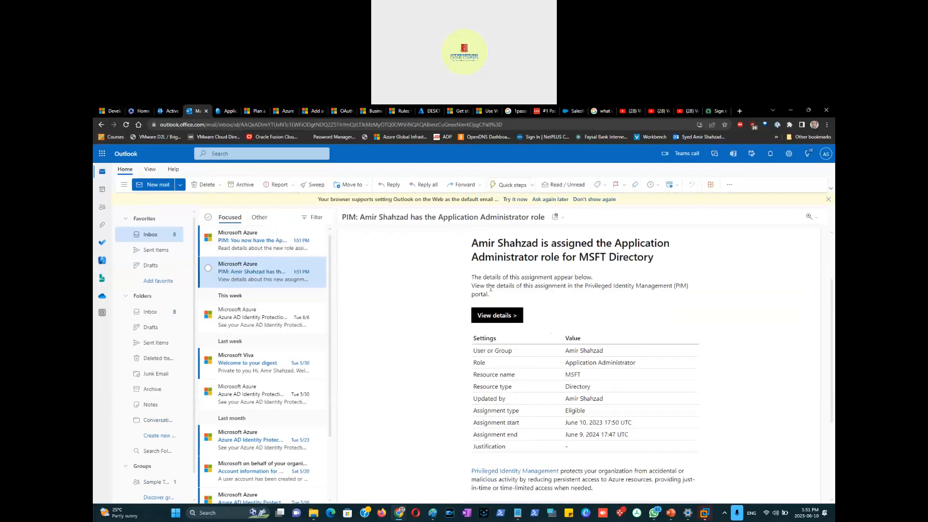
click(236, 247)
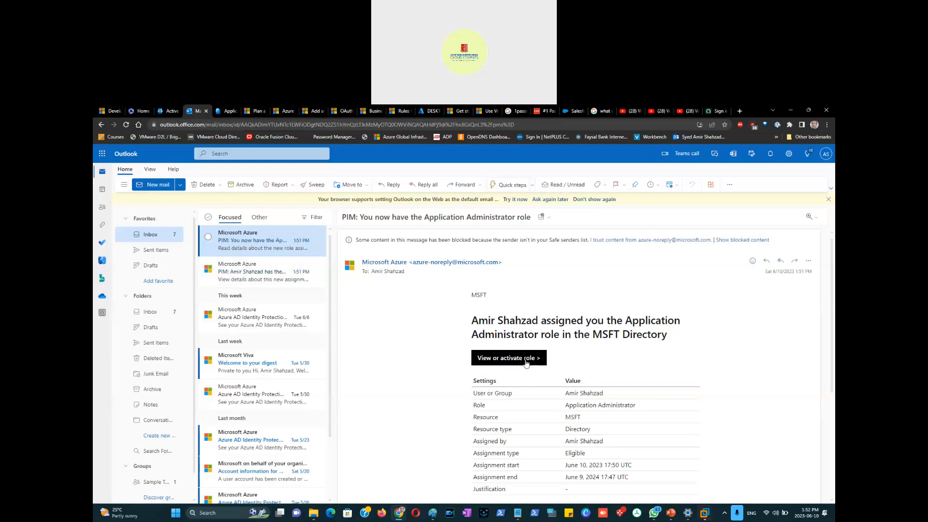
click(488, 362)
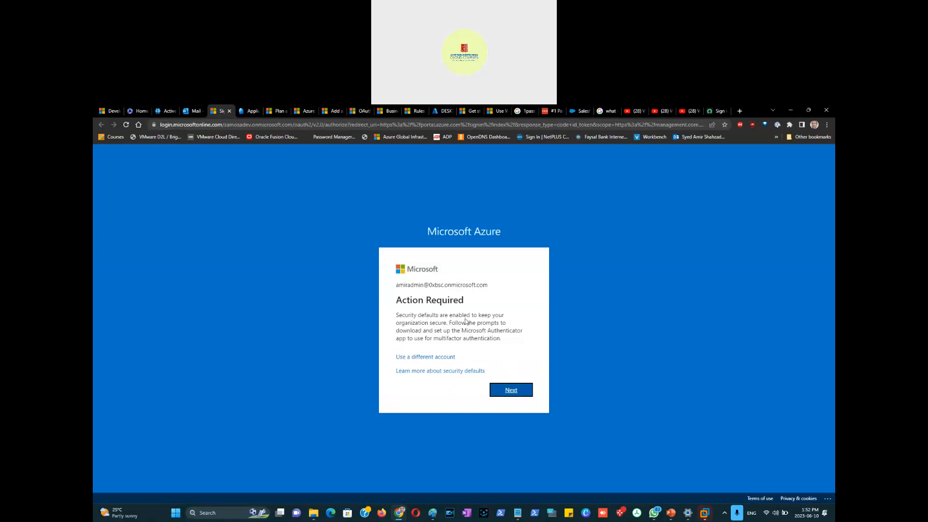
- Start the account security setup, sign in, and choose Phone instead of Microsoft Authenticator
drag(468, 330, 505, 341)
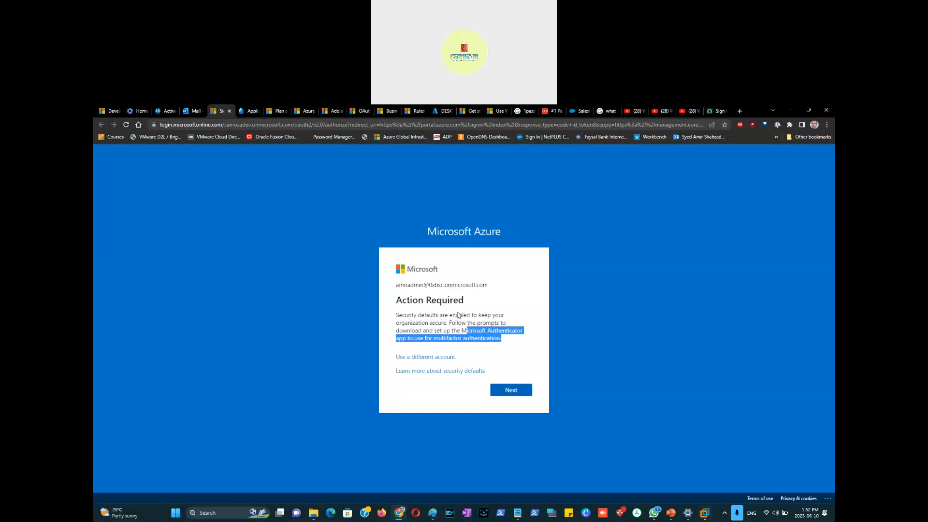
click(475, 311)
click(507, 391)
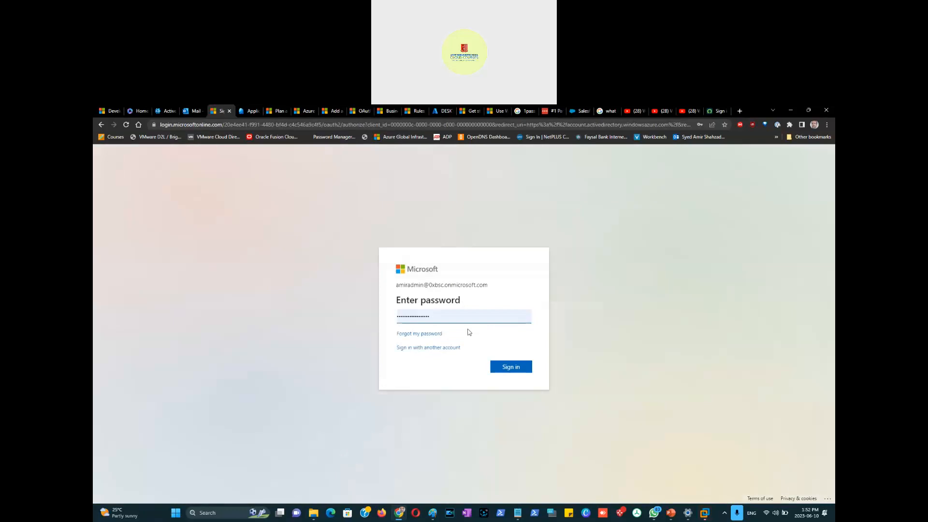
click(510, 369)
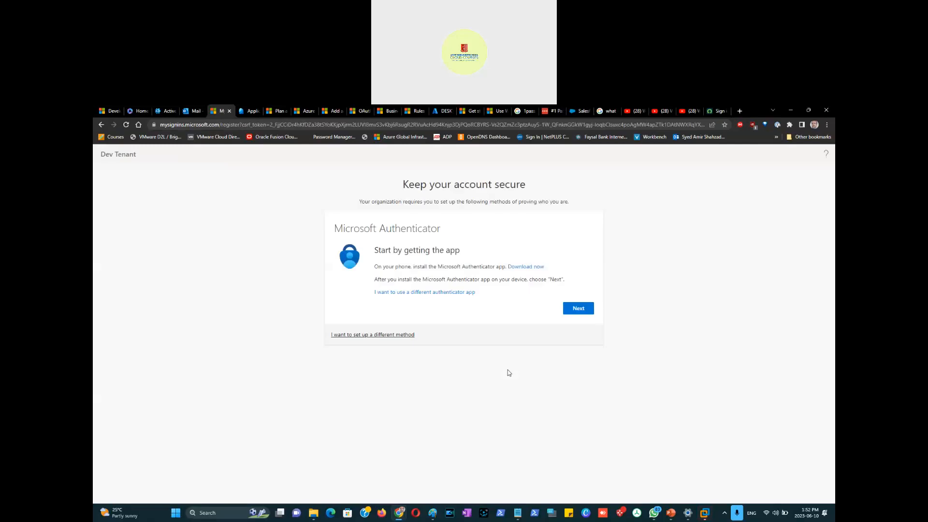
click(389, 334)
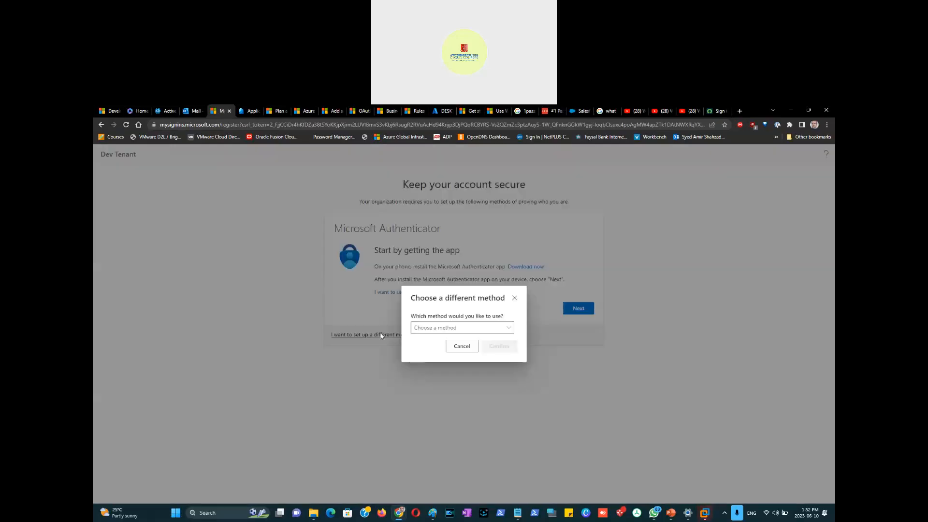
click(453, 329)
click(421, 355)
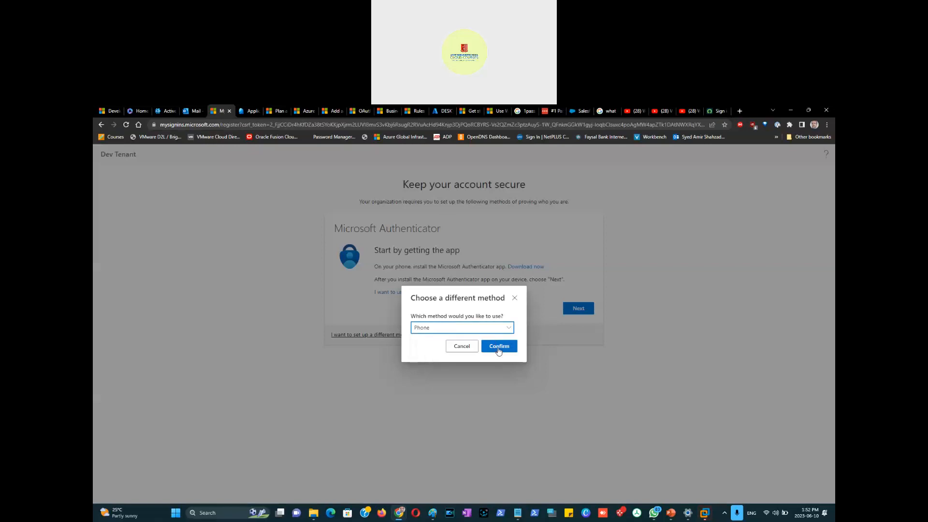
click(498, 348)
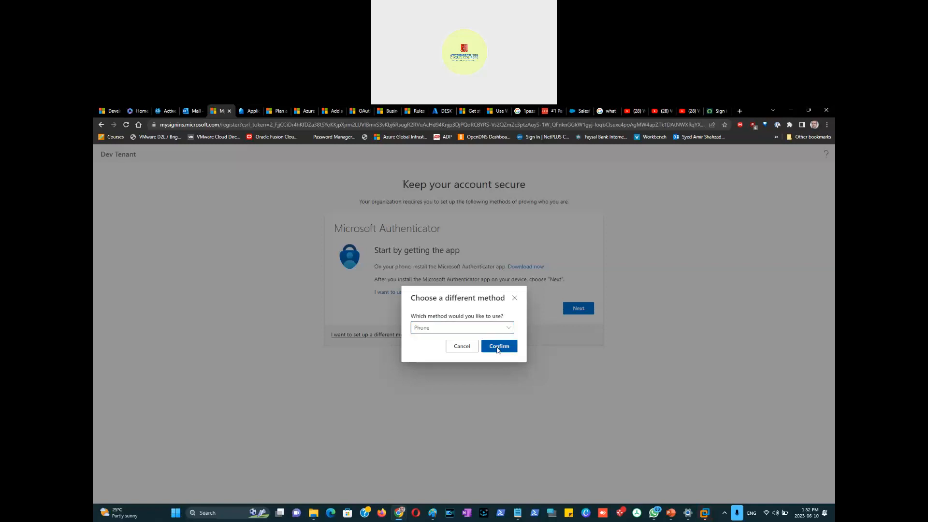
- Enter the phone number with country code Canada (+1) and request a text message code
click(460, 281)
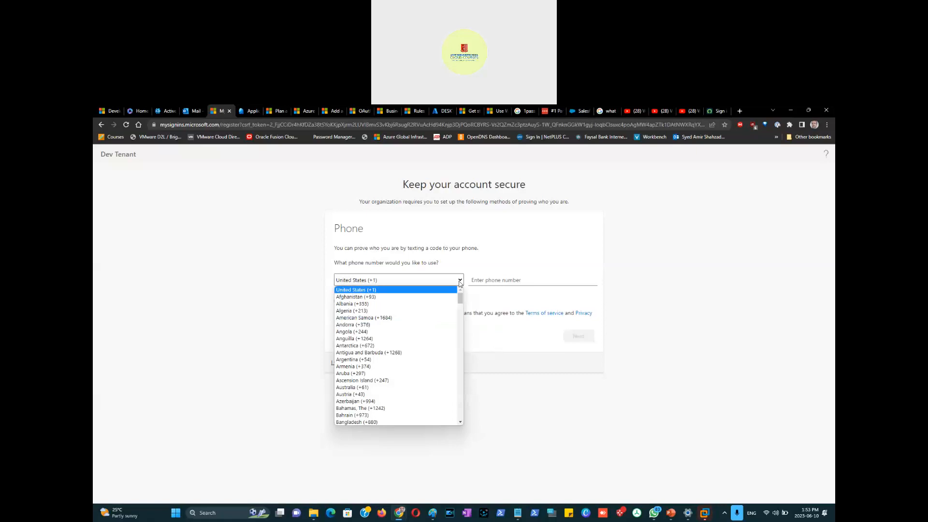
key(Down)
key(Down)
key(Down)
key(Down)
key(Down)
key(Down)
key(Down)
key(Down)
key(Down)
key(Down)
key(Down)
key(Down)
key(Down)
key(Down)
key(Down)
key(Down)
key(Down)
key(Down)
key(Down)
key(Down)
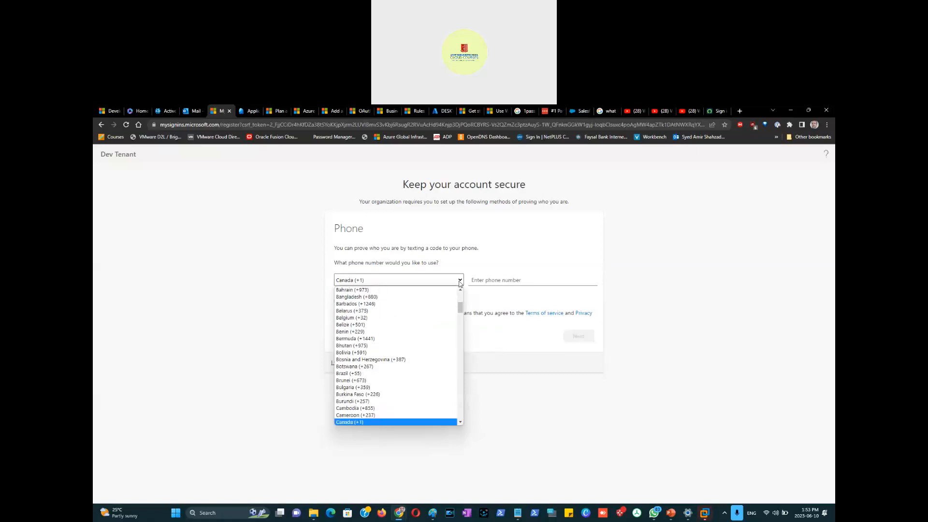
click(361, 422)
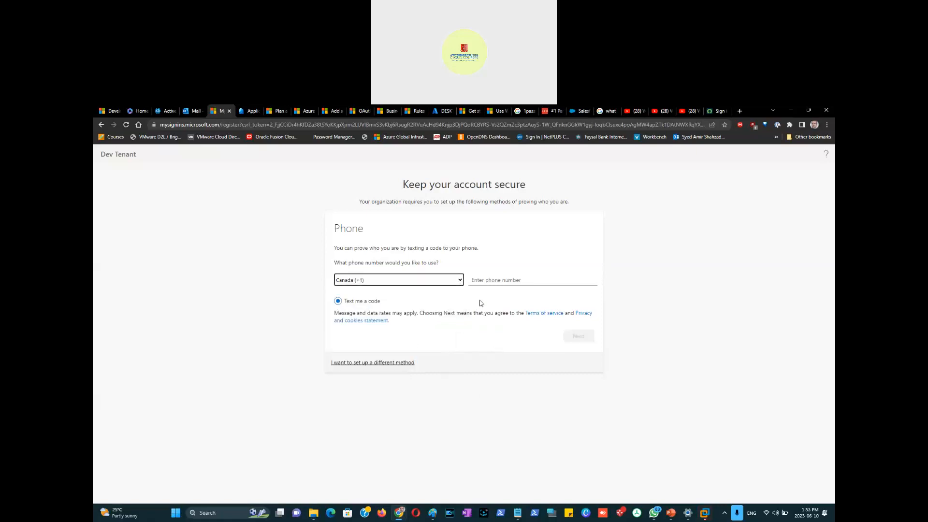
click(483, 279)
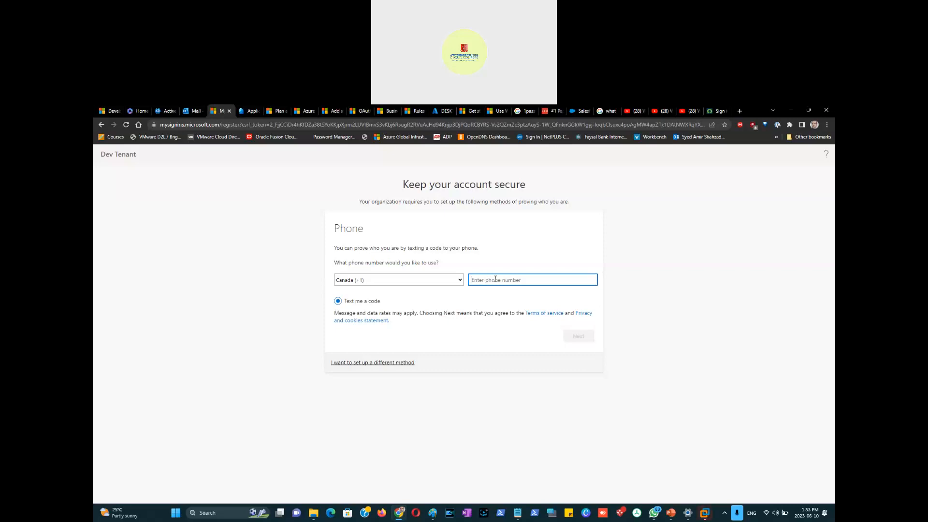
click(580, 339)
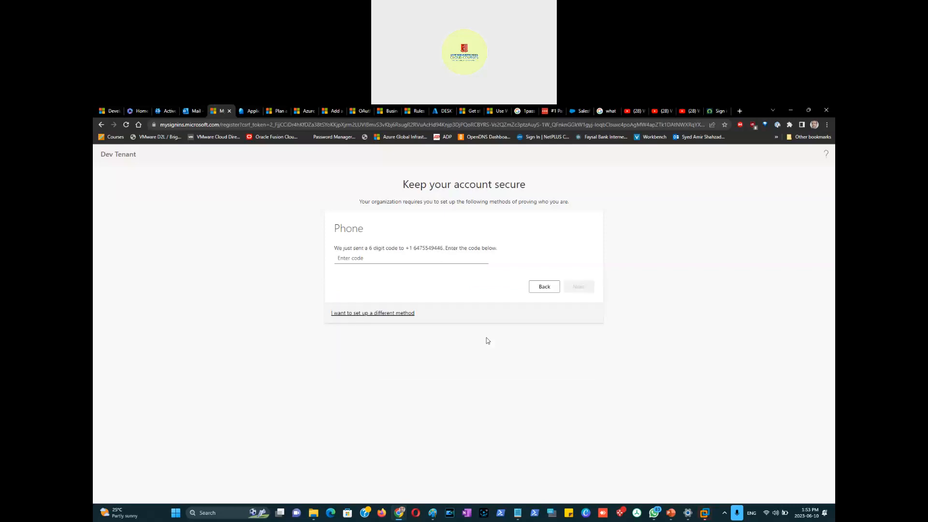
- Enter the texted 6-digit code, confirm the success page, and continue signing in
click(381, 260)
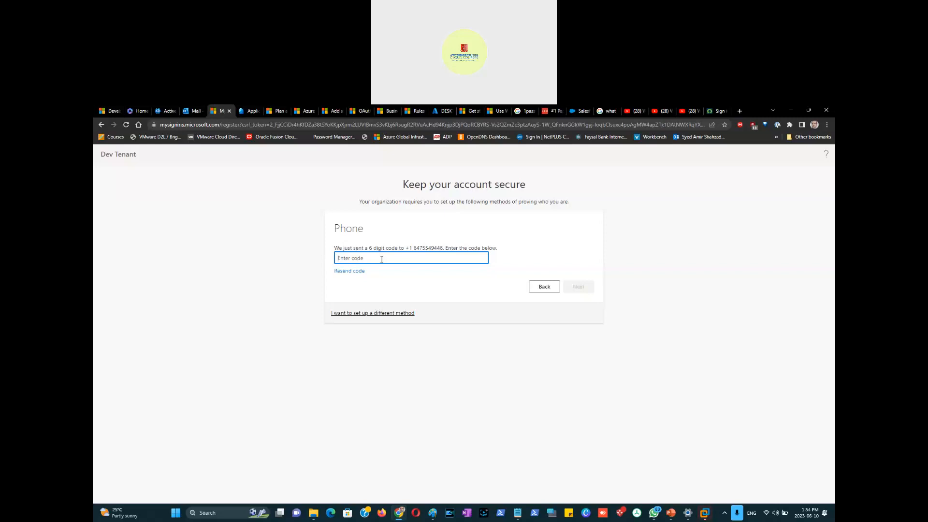
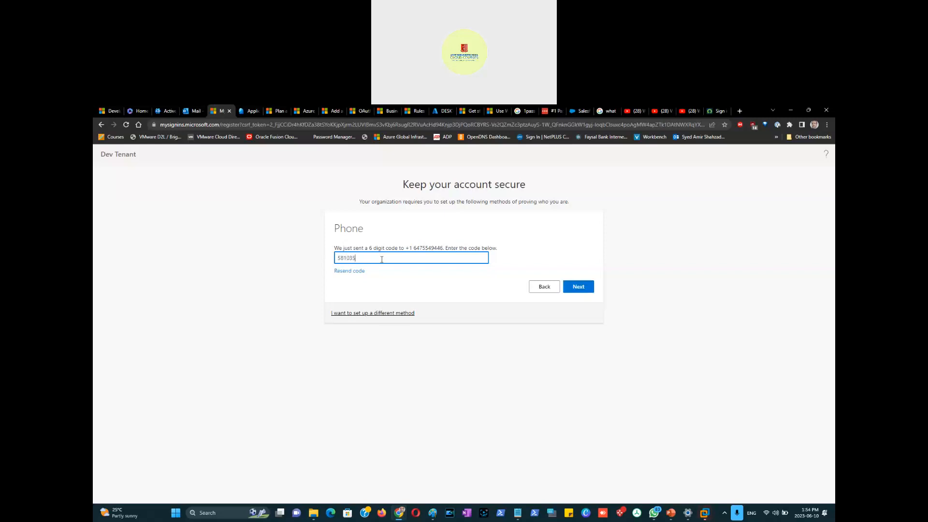
click(576, 284)
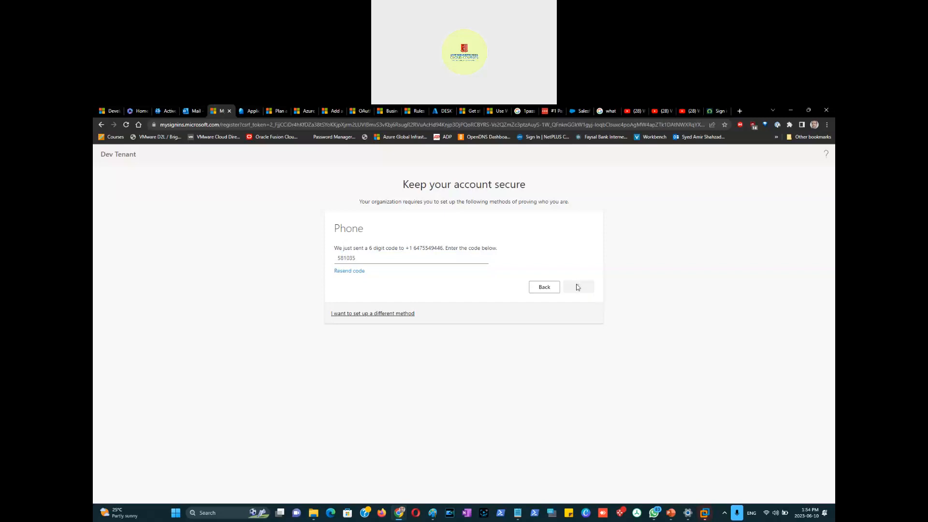
click(573, 272)
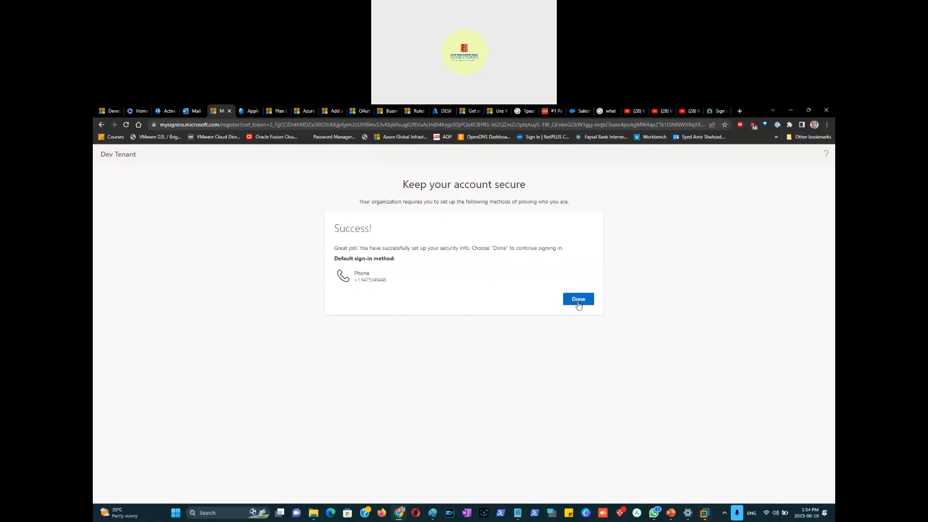
click(579, 300)
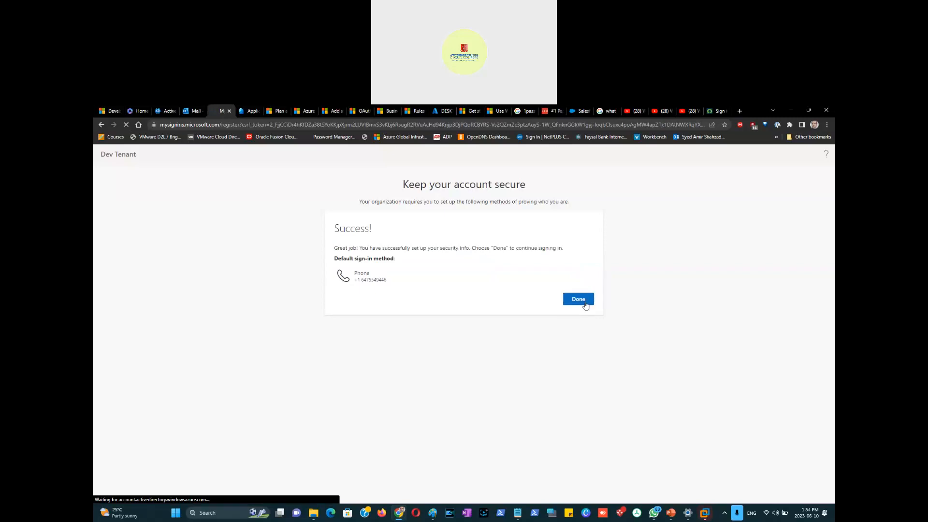
click(584, 305)
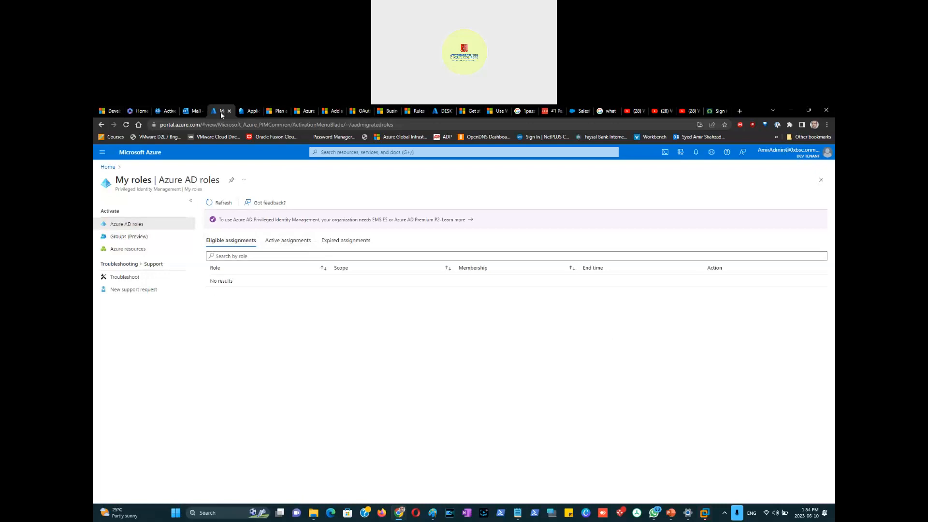
- Open the role page from the PIM email, check active assignments, then open directory settings
click(192, 111)
click(500, 359)
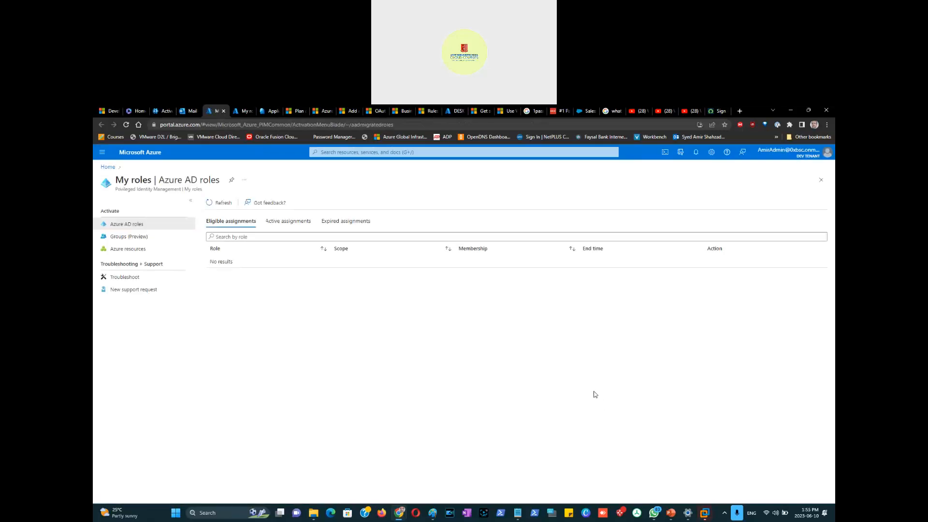
click(286, 243)
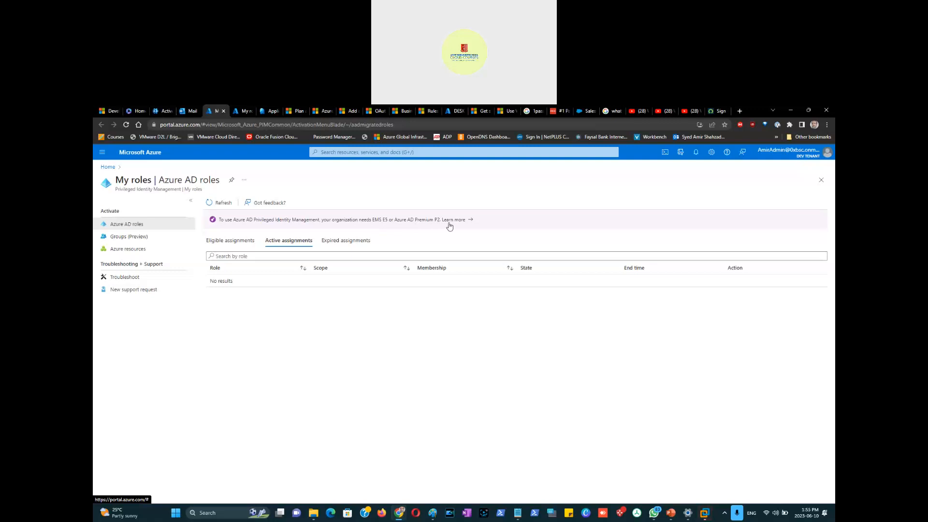
click(806, 161)
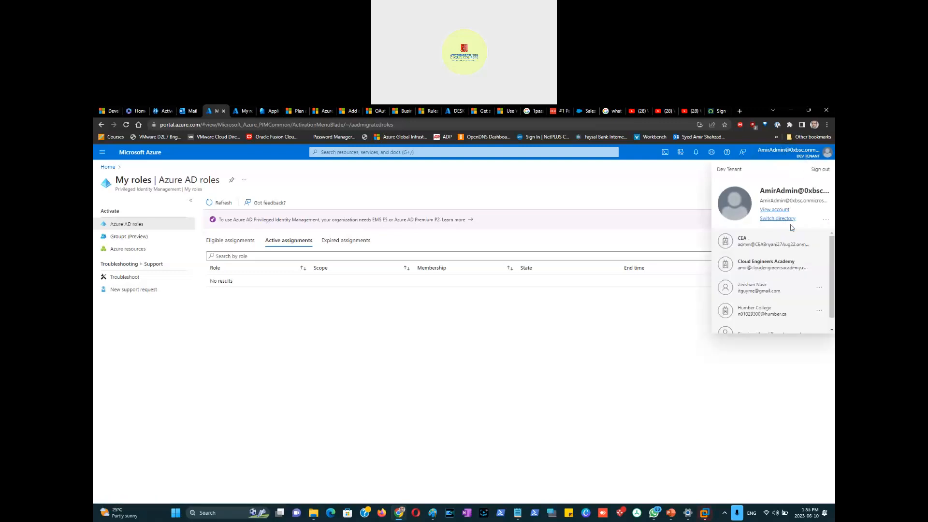
click(774, 220)
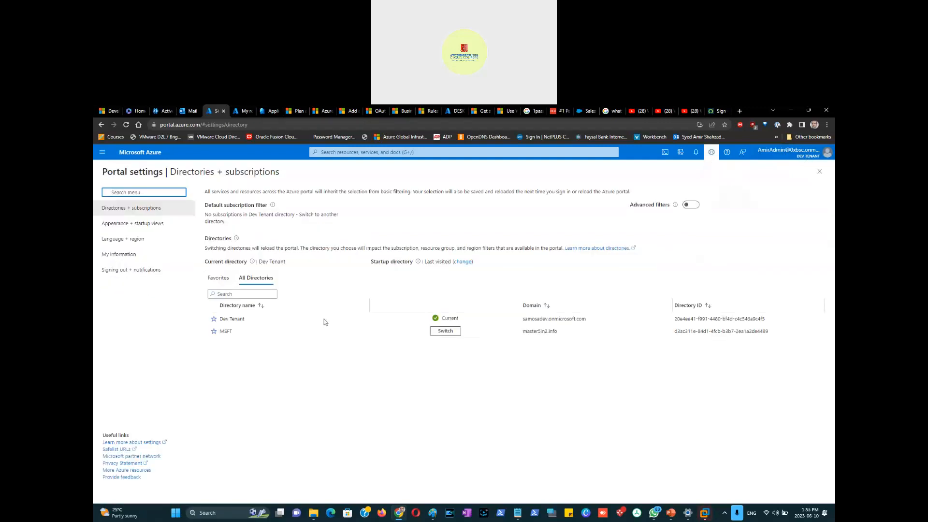
- Switch to the MSFT directory and begin activating the eligible Application Administrator role
click(442, 332)
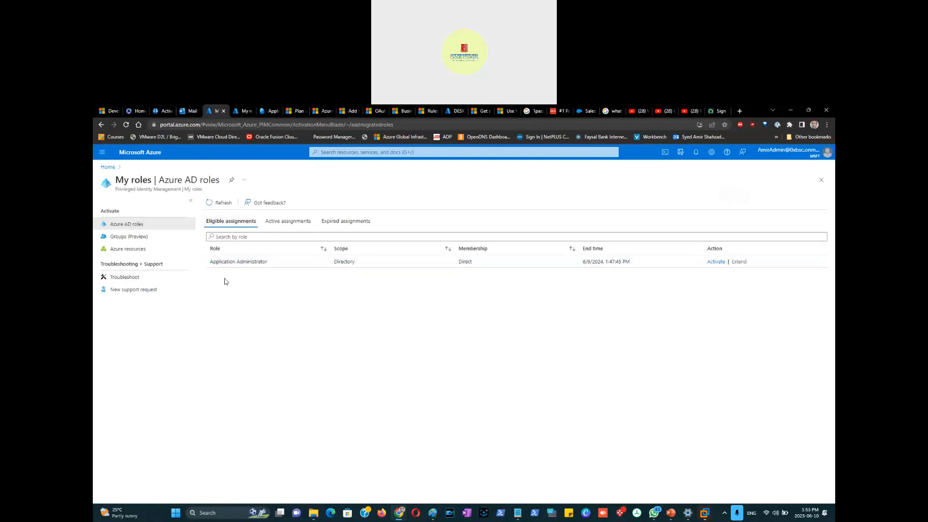
click(716, 263)
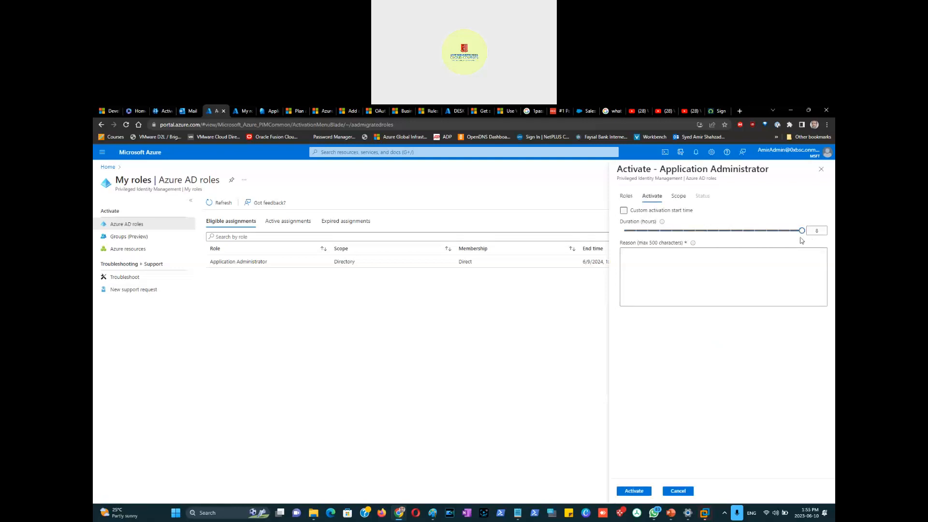
- Submit the role activation with justification 'Still need to work on the application.' and check the mailbox
click(184, 114)
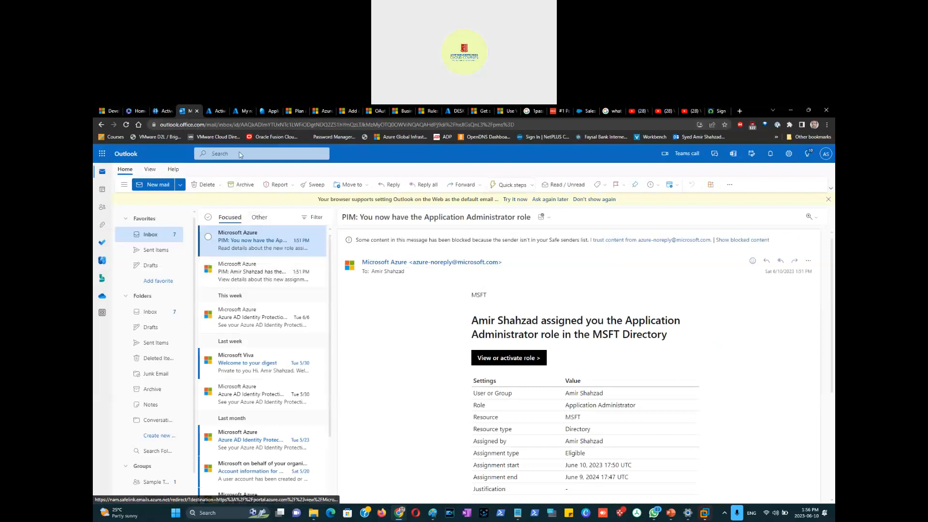
click(213, 113)
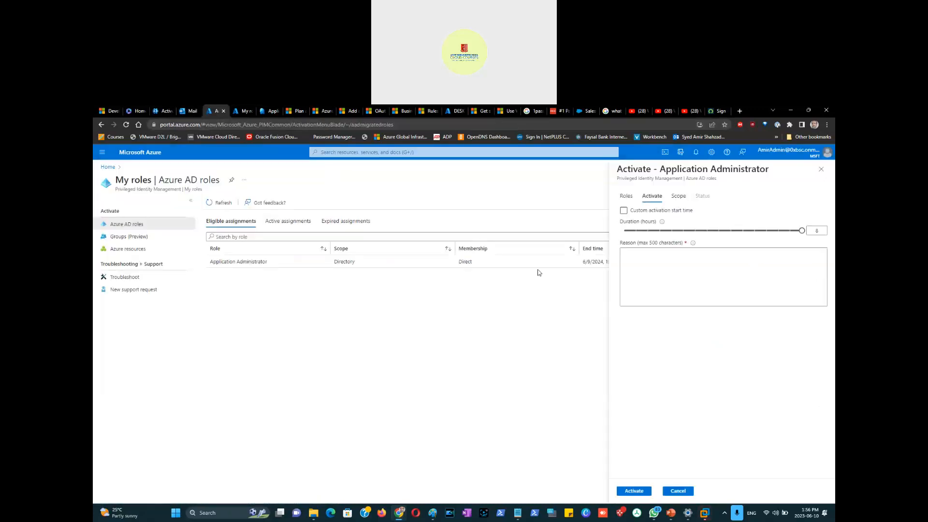
click(696, 262)
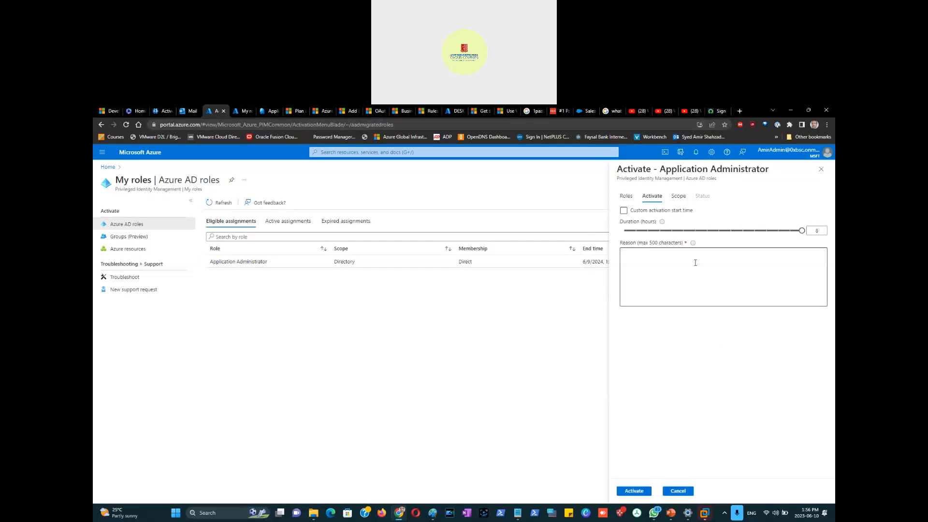
click(694, 263)
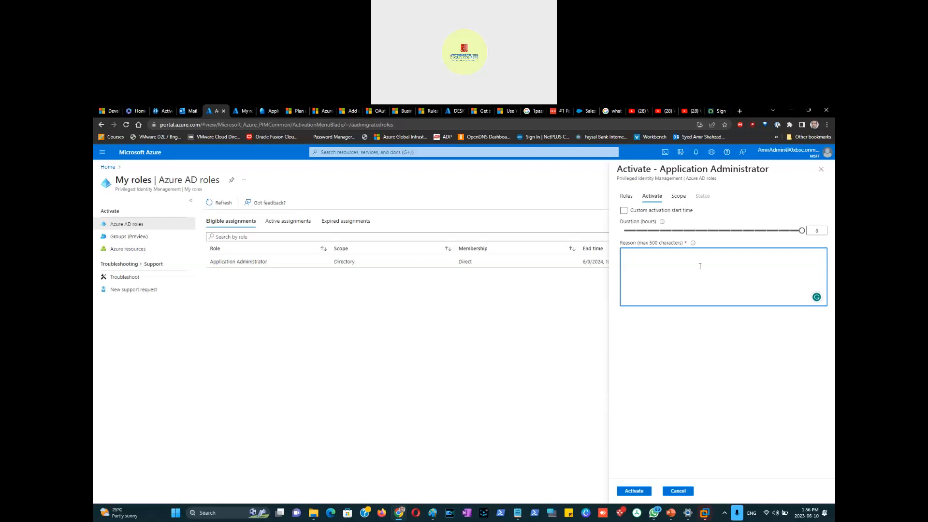
text(Still need to work on the application.)
click(629, 491)
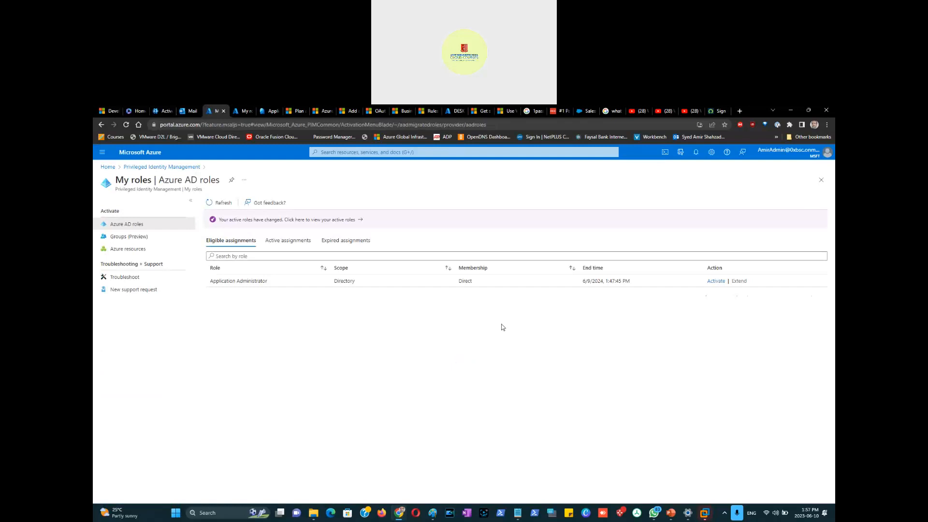
click(186, 112)
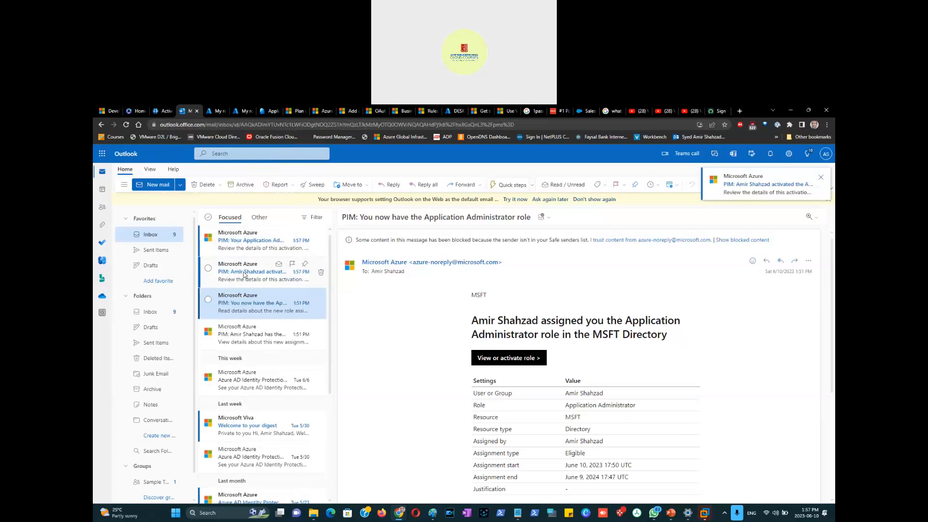
- Open the PIM activation emails and highlight the line confirming the role is now active
click(245, 274)
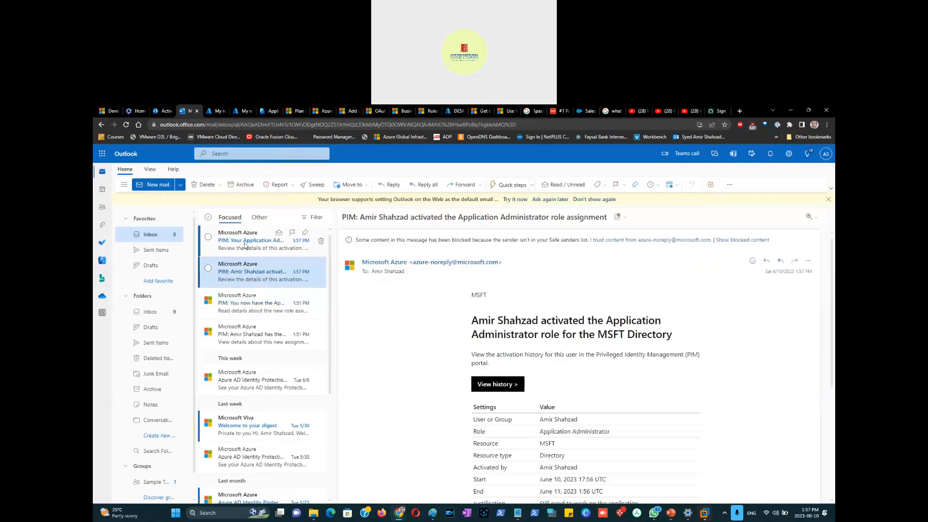
double_click(545, 320)
click(244, 243)
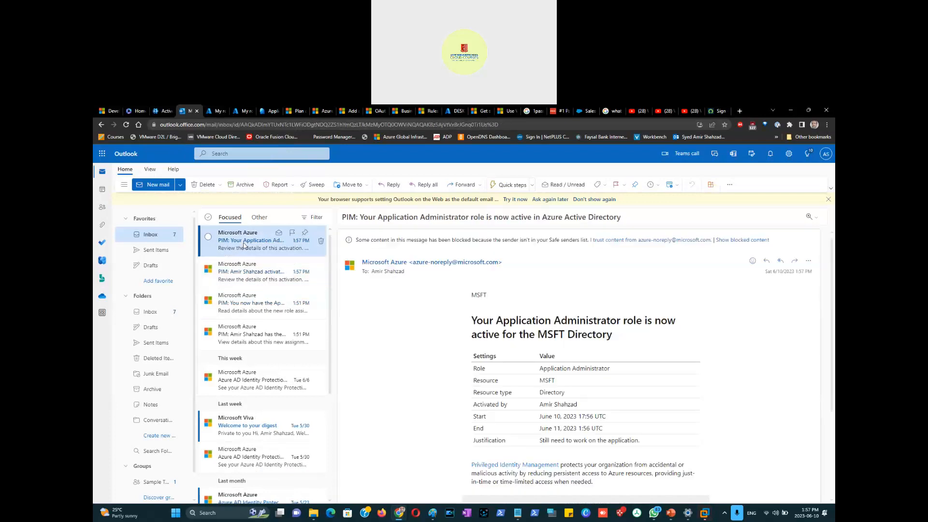
drag(504, 340, 469, 292)
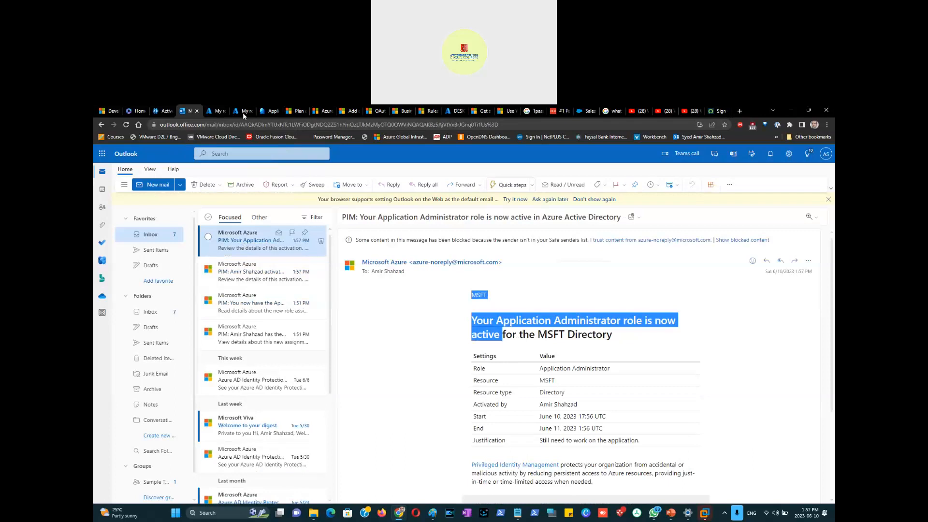
- Close the two leftover Azure My roles browser tabs, including the Dev Tenant one
click(159, 114)
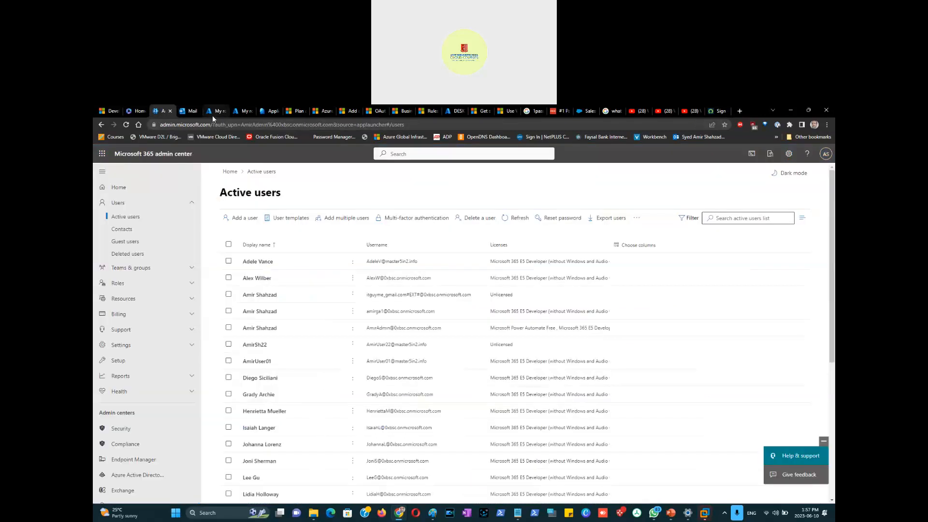
click(212, 112)
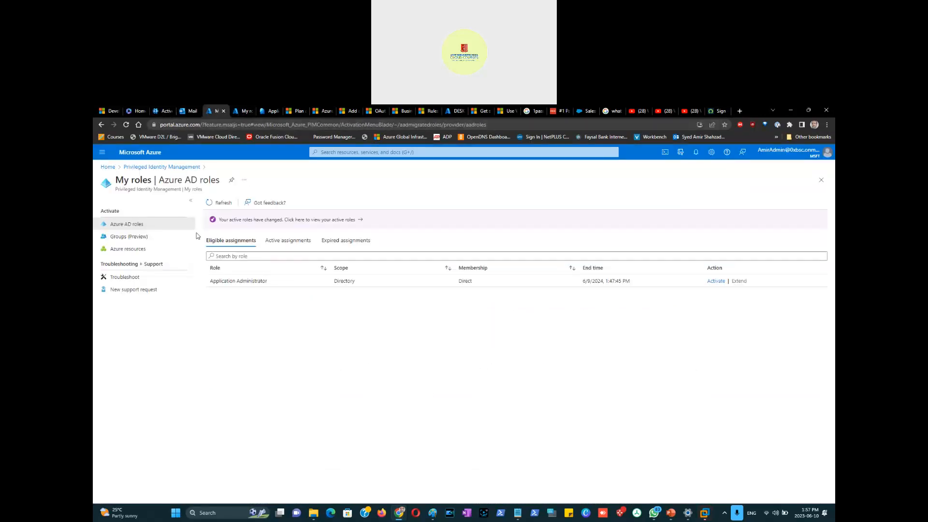
click(223, 112)
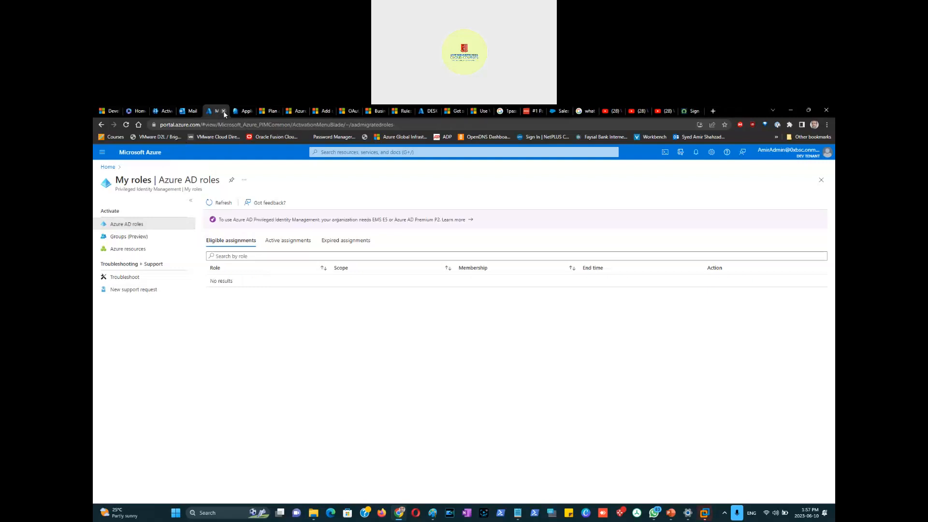
click(223, 112)
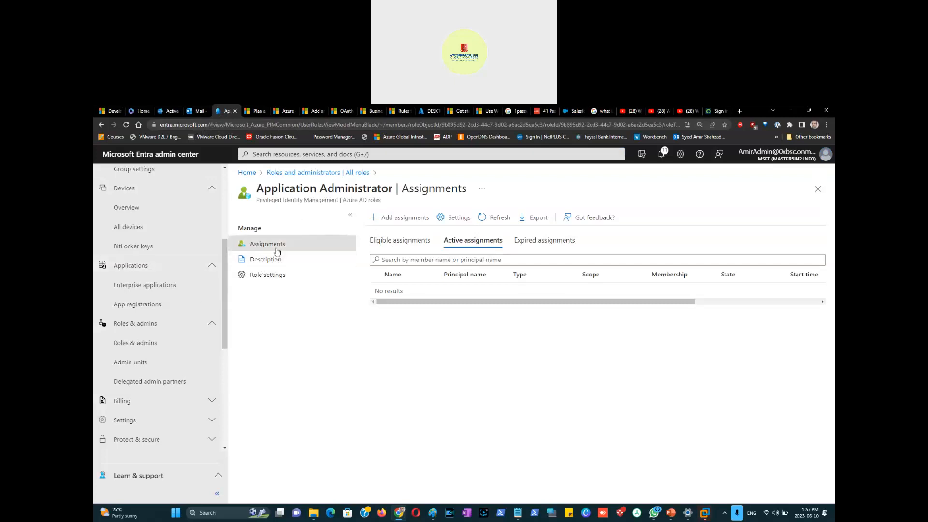
- Return to the Roles and administrators All roles list via the breadcrumb, then scroll the left navigation
click(303, 173)
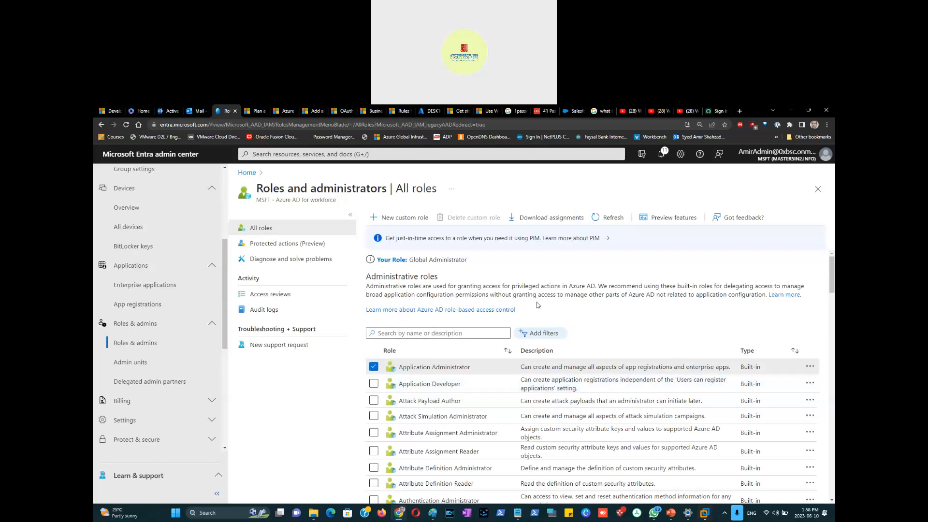
scroll(137, 300, down, 1)
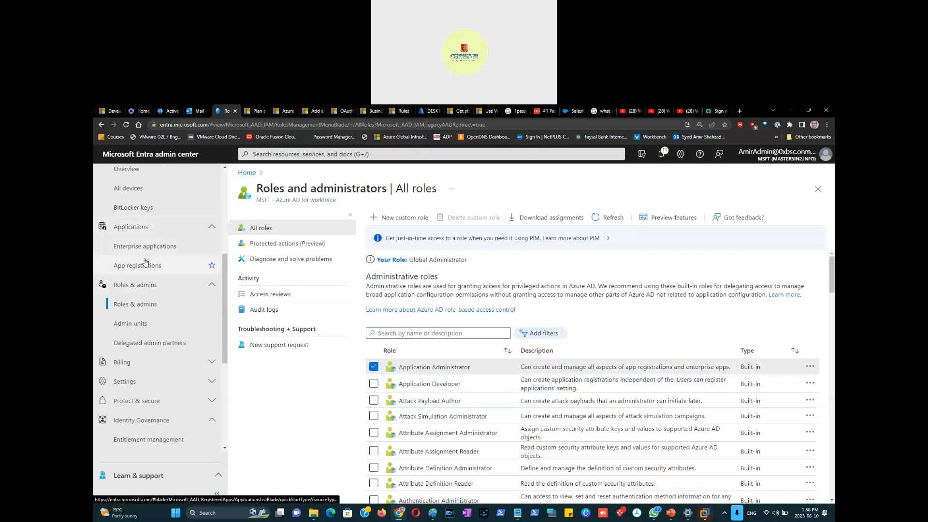
scroll(145, 309, down, 1)
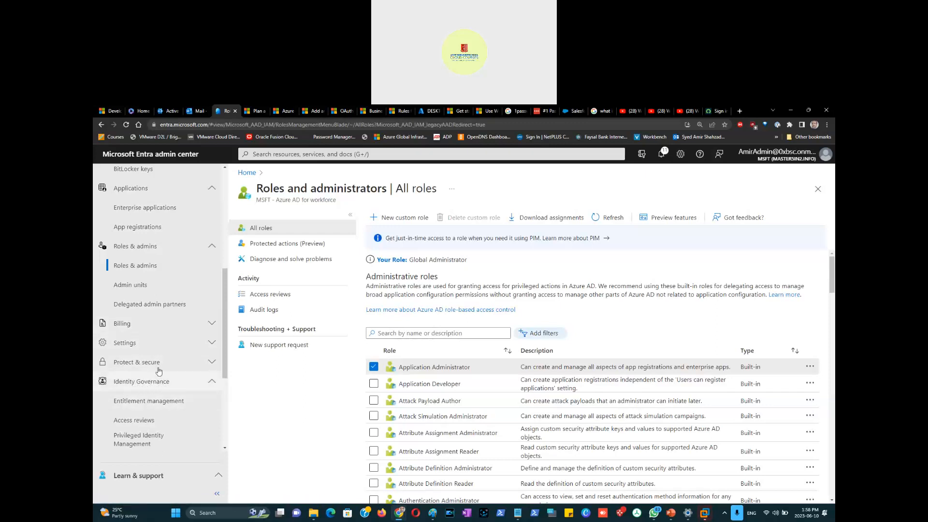
scroll(158, 371, down, 3)
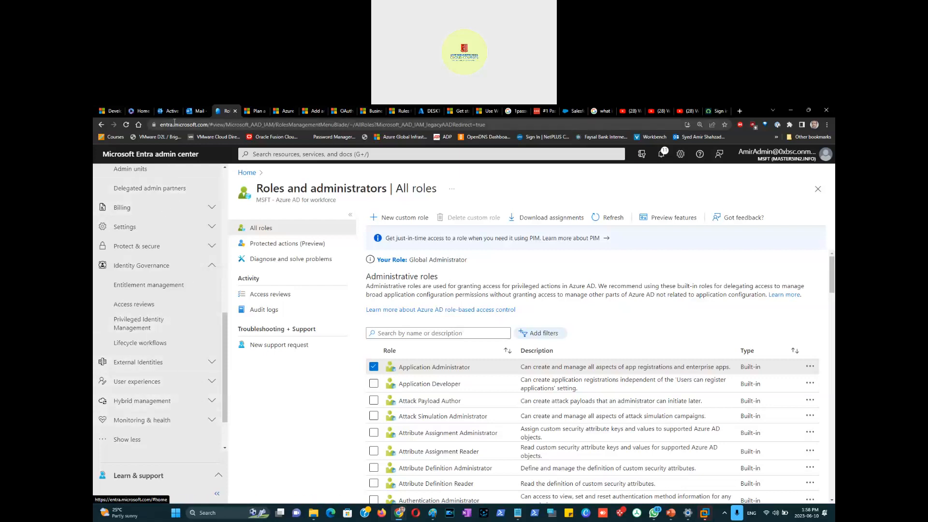
scroll(123, 425, down, 1)
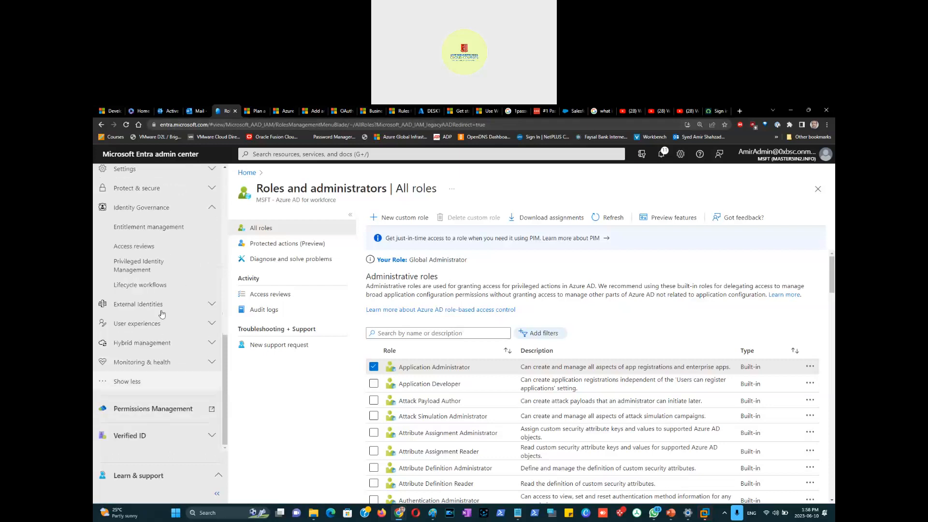